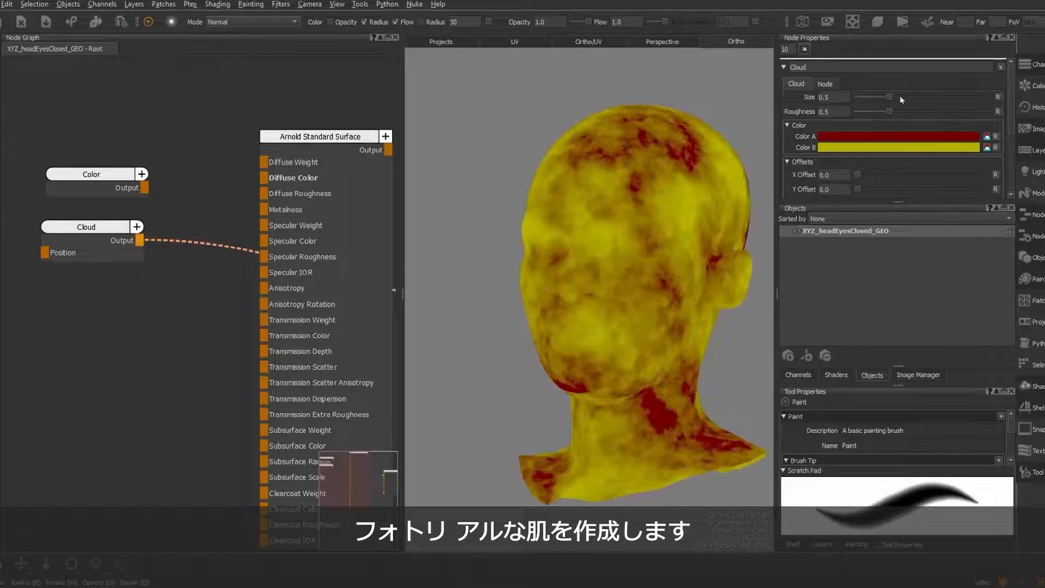
Step: Set the Cloud node's size to 0.3 and roughness to 0.65, and add a Merge node between it and the shader
mouse_move(889, 97)
mouse_down()
mouse_move(876, 97)
mouse_move(899, 113)
mouse_up()
key(Tab)
text(mer)
click(210, 360)
drag(201, 341, 211, 184)
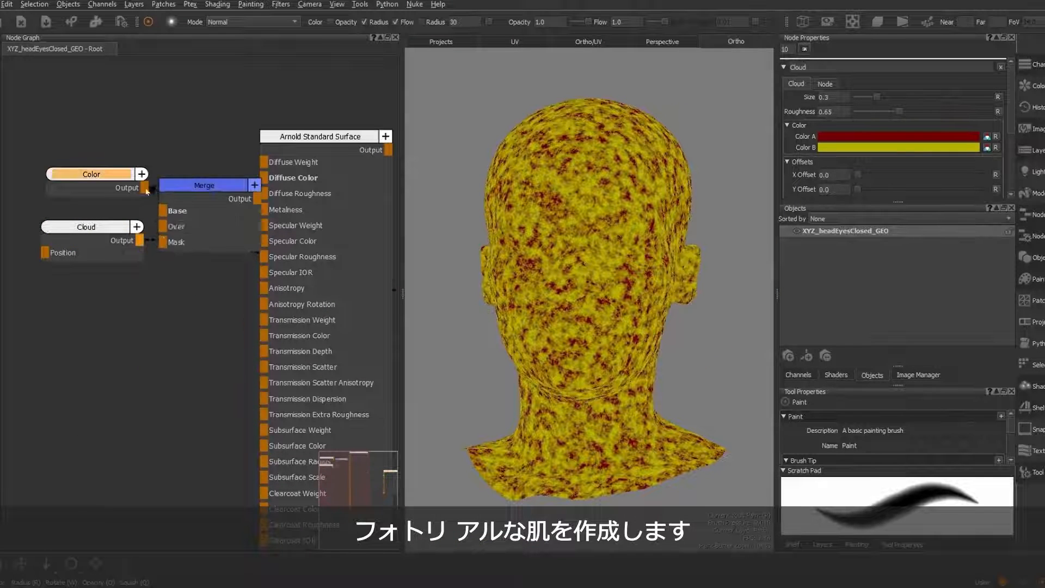
Step: Connect Color to the Merge node's Base and Cloud to its Over, and set the merge amount to 0.31
drag(144, 187, 163, 210)
drag(139, 240, 163, 225)
double_click(203, 184)
drag(987, 112, 923, 111)
Step: Arrange the Color, Cloud and Merge nodes into a compact group clear of the Arnold Standard Surface node
scroll(158, 298, down, 3)
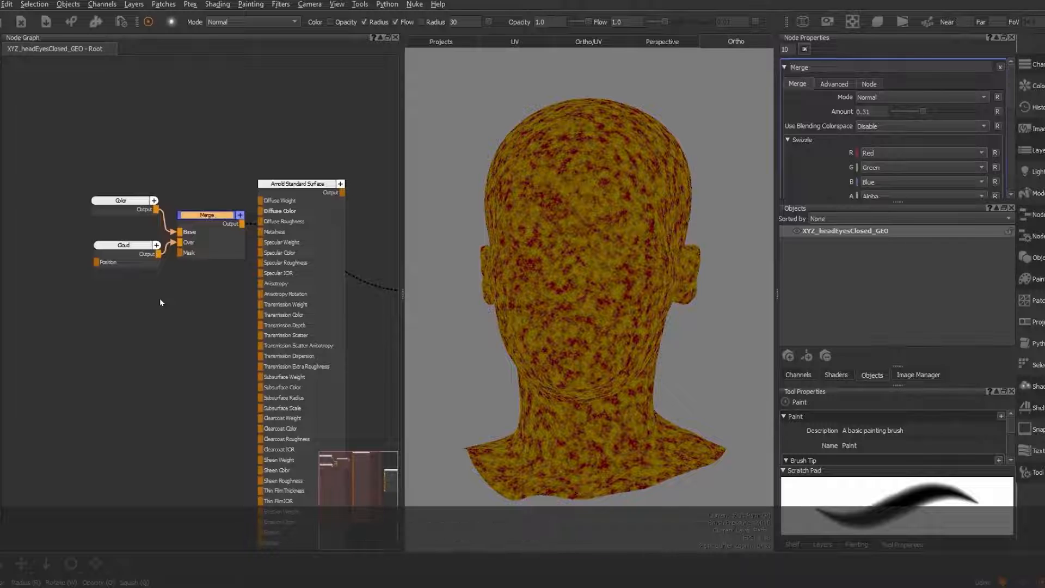
drag(121, 246, 74, 248)
drag(121, 201, 74, 193)
drag(209, 215, 174, 212)
Step: Enclose the Color, Cloud and Merge nodes in a backdrop named SUBDERMAL
ctrl+click(174, 212)
key(Tab)
text(back)
key(Return)
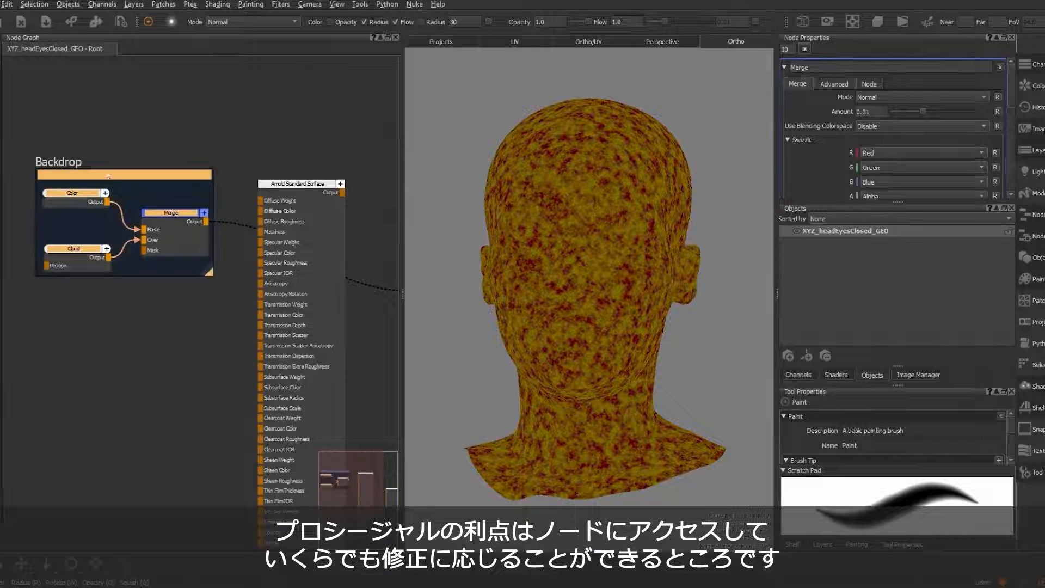
double_click(124, 175)
text(SUBDERMAL)
key(Return)
Step: Add a second Color node in the empty graph area below the SUBDERMAL backdrop
middle_drag(127, 303, 177, 226)
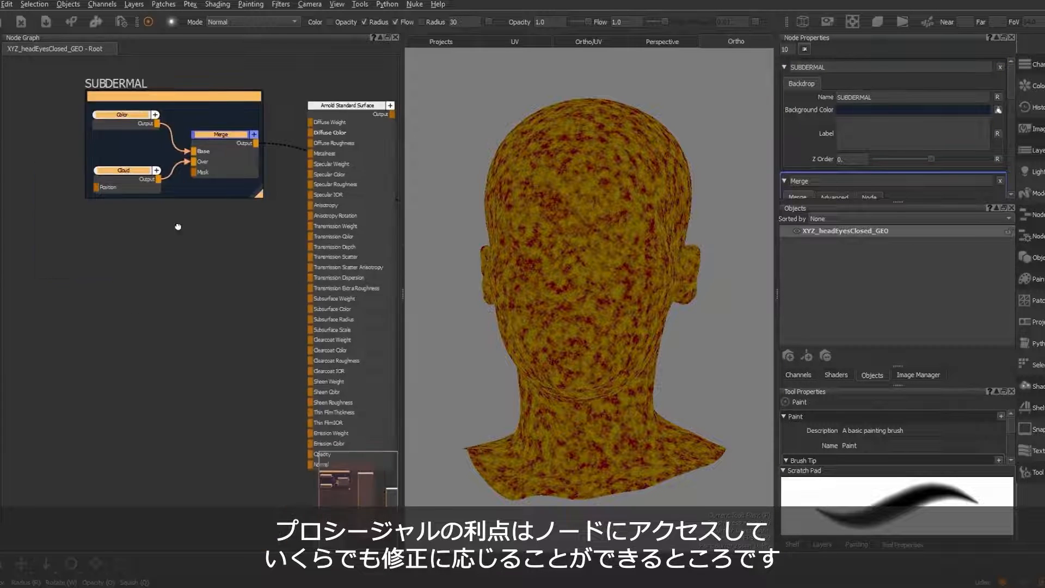
scroll(76, 269, up, 2)
click(82, 245)
key(Tab)
text(col)
key(Return)
Step: Set the new Color node to a dark brown by raising its red and, slightly, its green
double_click(109, 249)
click(883, 97)
drag(543, 330, 369, 330)
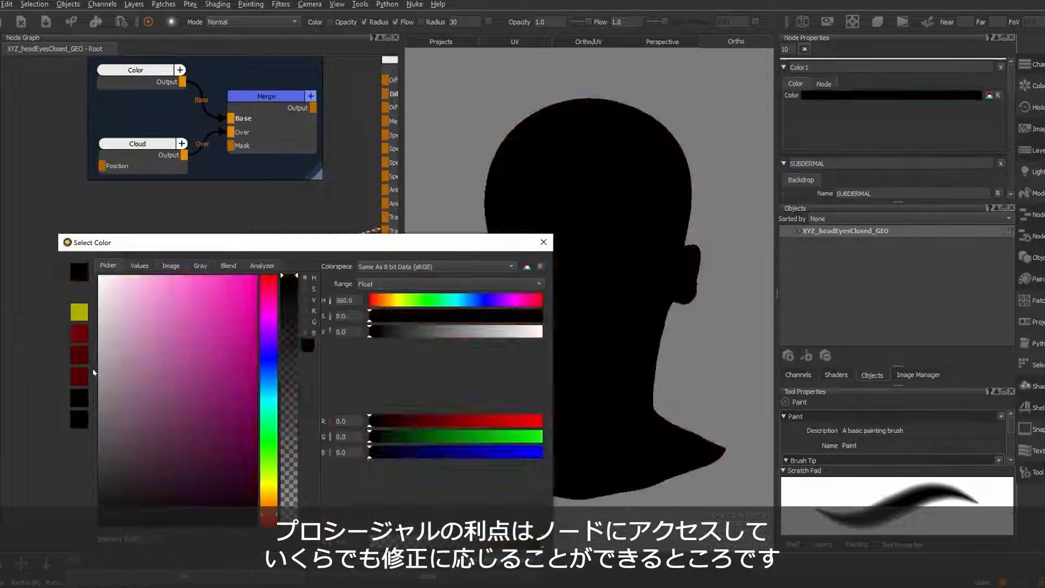
drag(368, 420, 413, 421)
drag(368, 437, 384, 437)
click(410, 539)
Step: Add a Cellular node to the node graph
key(Tab)
text(cel)
key(Return)
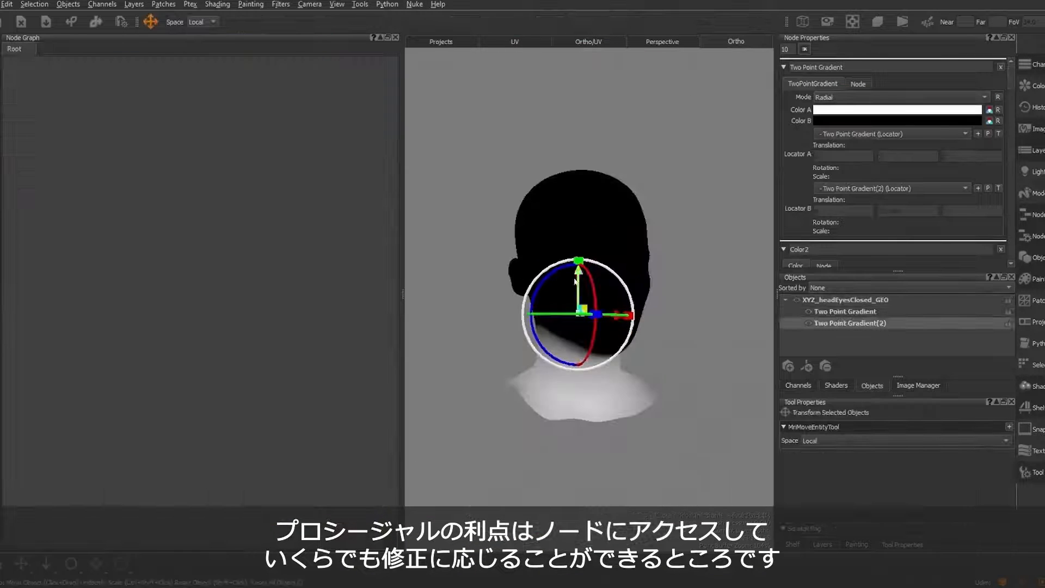
Step: Move the Two Point Gradient's second locator down along its vertical axis towards the neck
drag(590, 272, 579, 392)
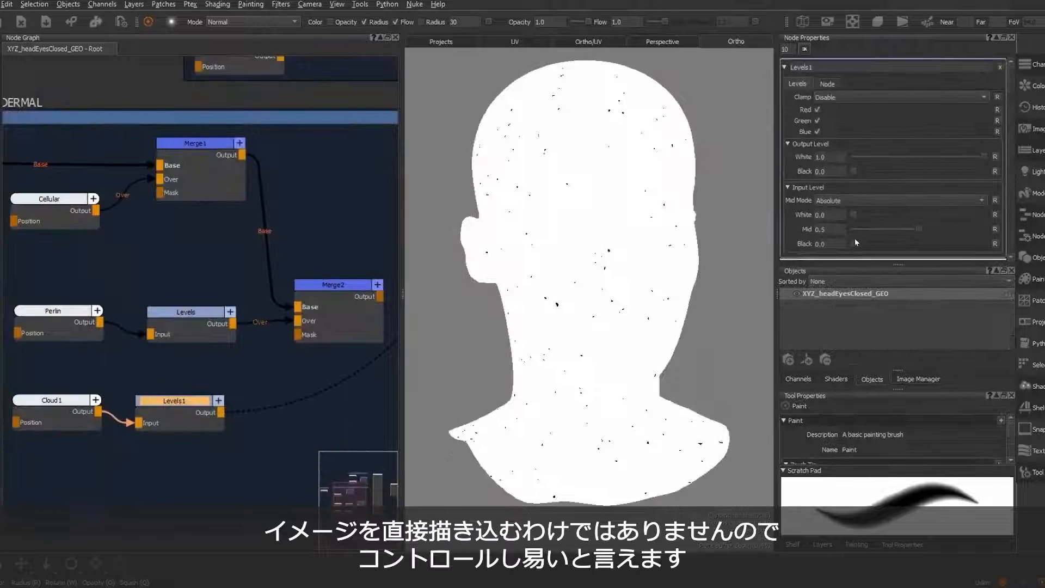
Step: Raise the black input level of the Levels1 node slightly
drag(856, 242, 865, 243)
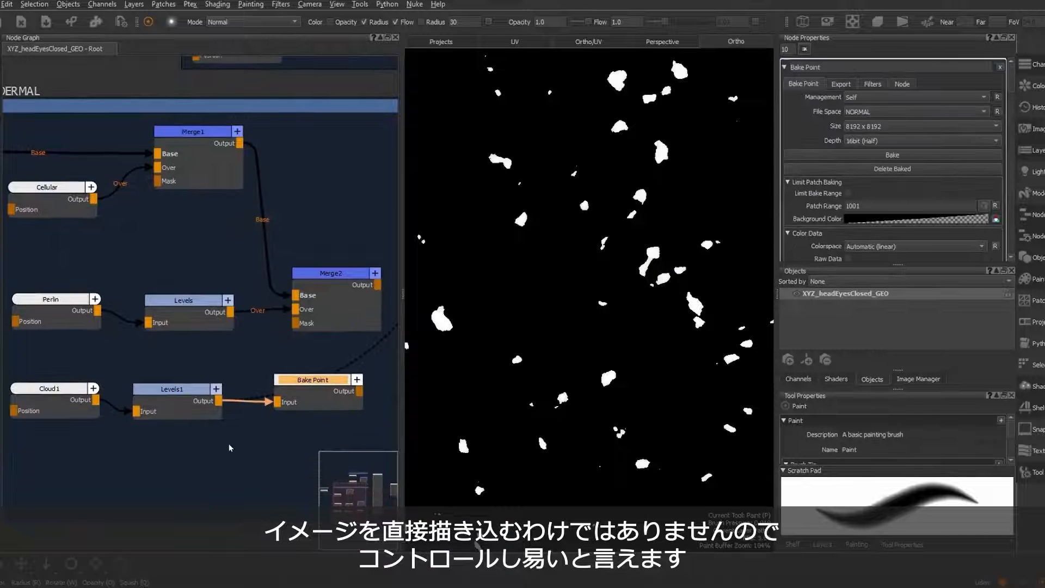
Step: Add a Blur filter with radius 10 to the Bake Point's baked patches
click(841, 85)
click(872, 85)
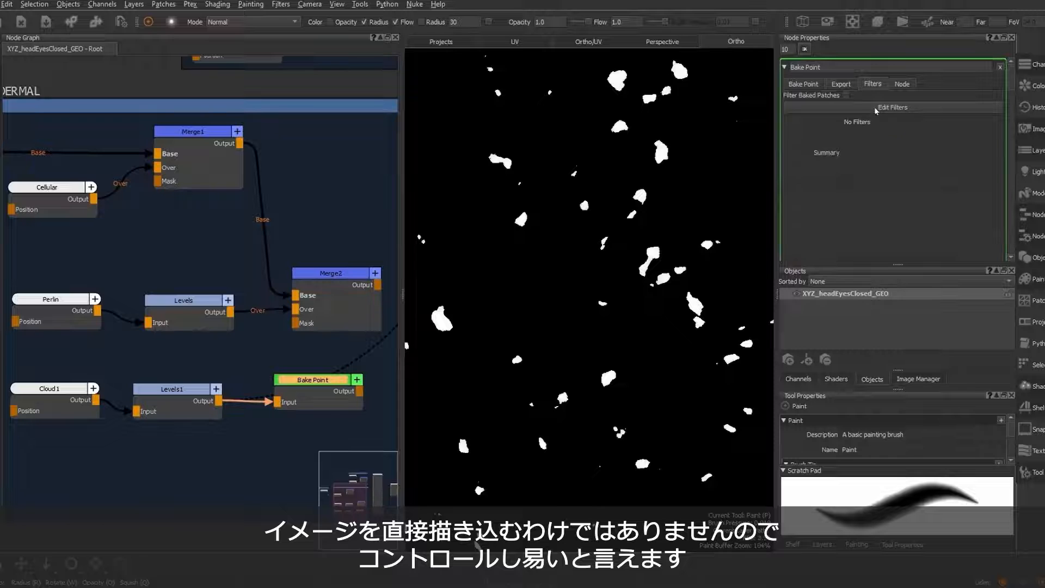
click(892, 108)
click(517, 272)
click(519, 325)
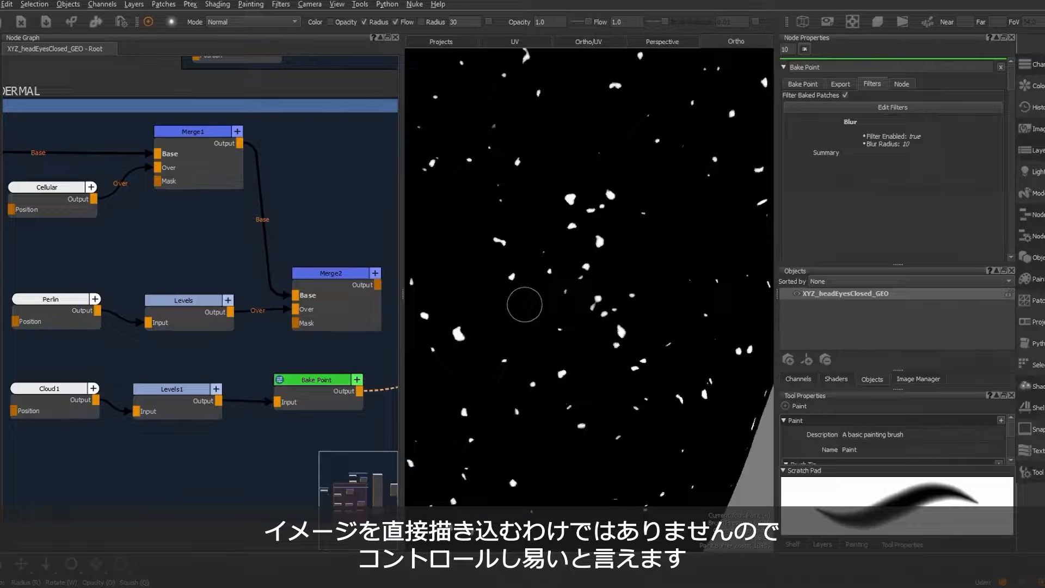
Step: Connect the Merge4 output to the Diffuse Color input of the Arnold Standard Surface
alt+right_drag(525, 303, 539, 380)
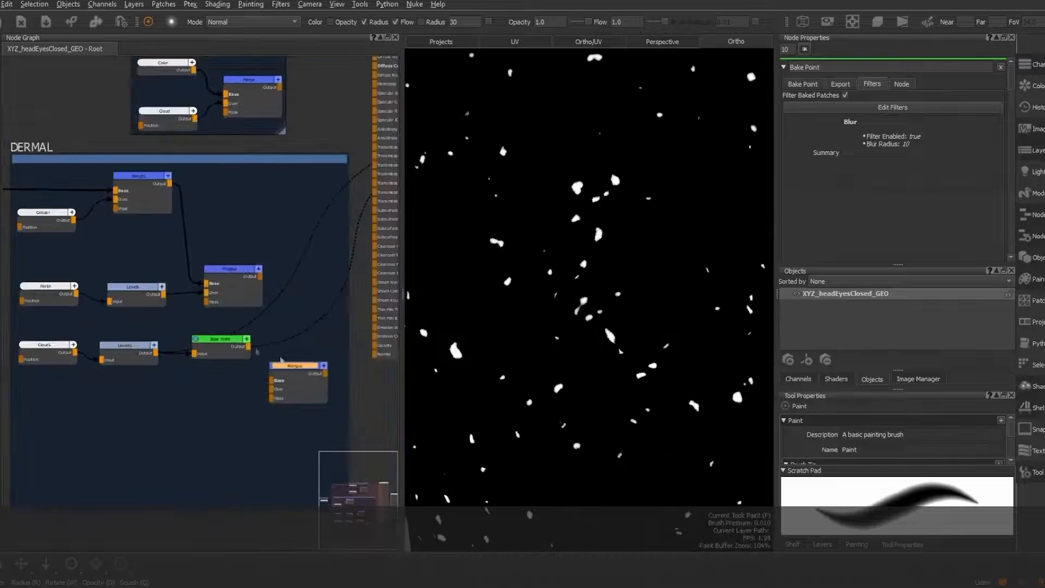
click(302, 283)
scroll(302, 294, up, 3)
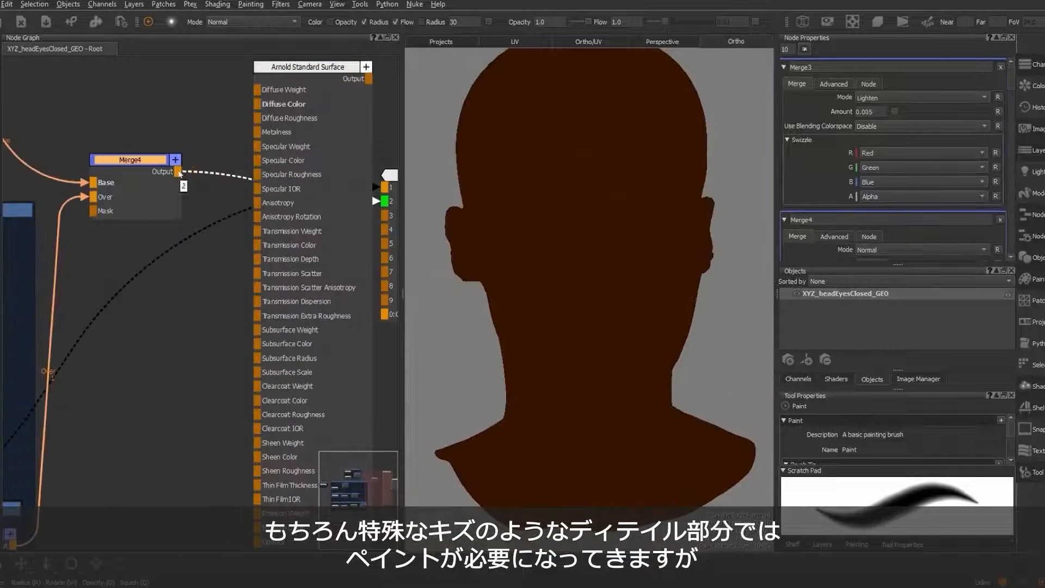
drag(179, 173, 257, 104)
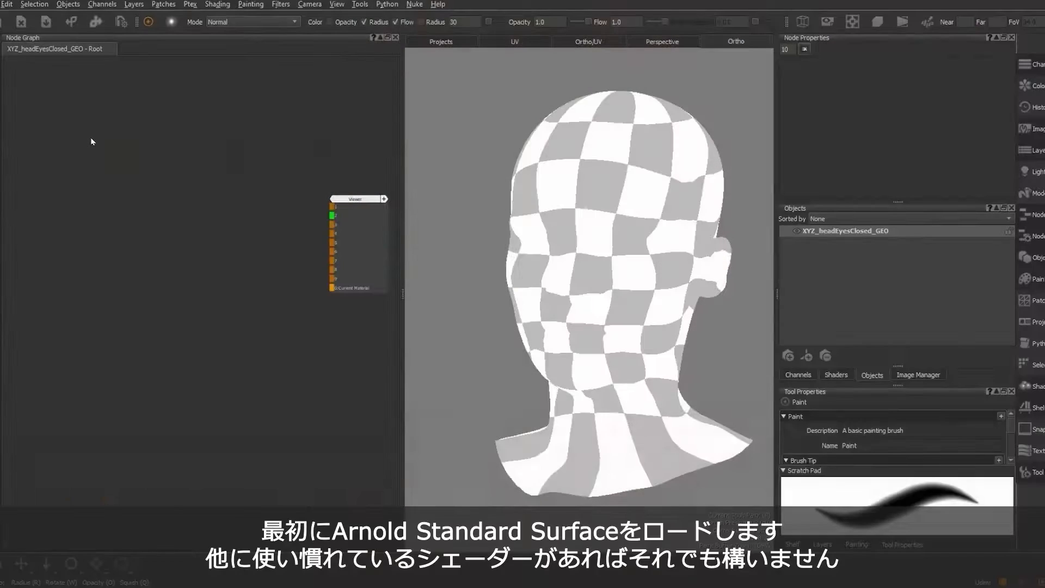
Step: Add an Arnold Standard Surface node to the empty graph and place it closer to the Viewer node
key(Tab)
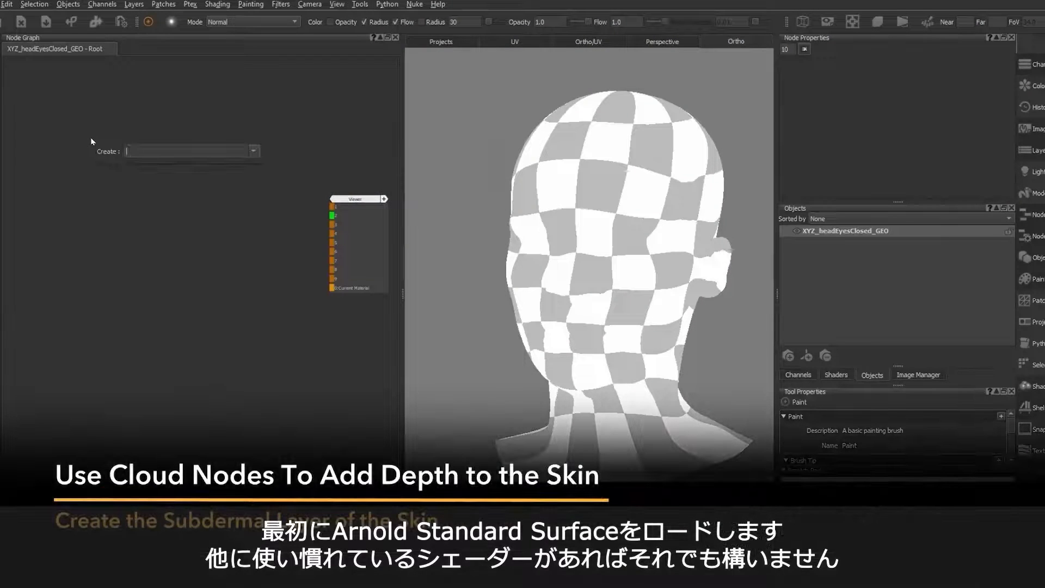
text(arnol)
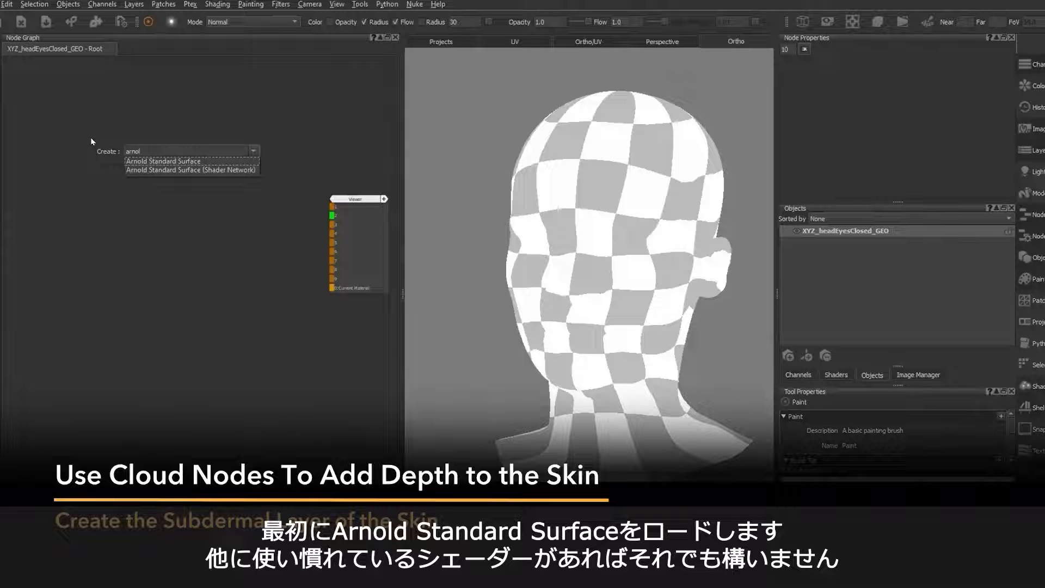
click(147, 161)
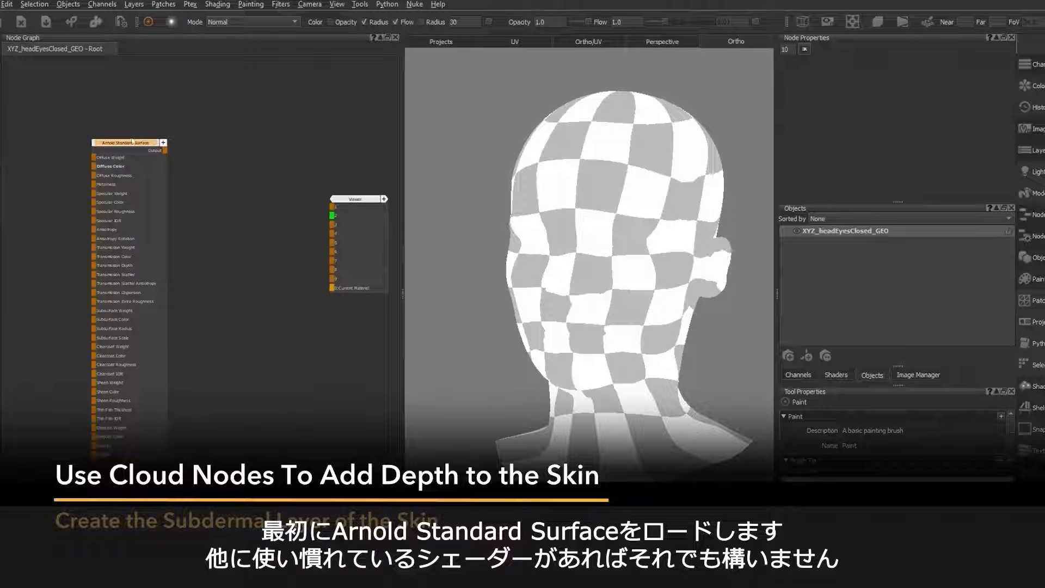
drag(130, 144, 247, 120)
scroll(245, 122, up, 3)
middle_drag(233, 173, 299, 128)
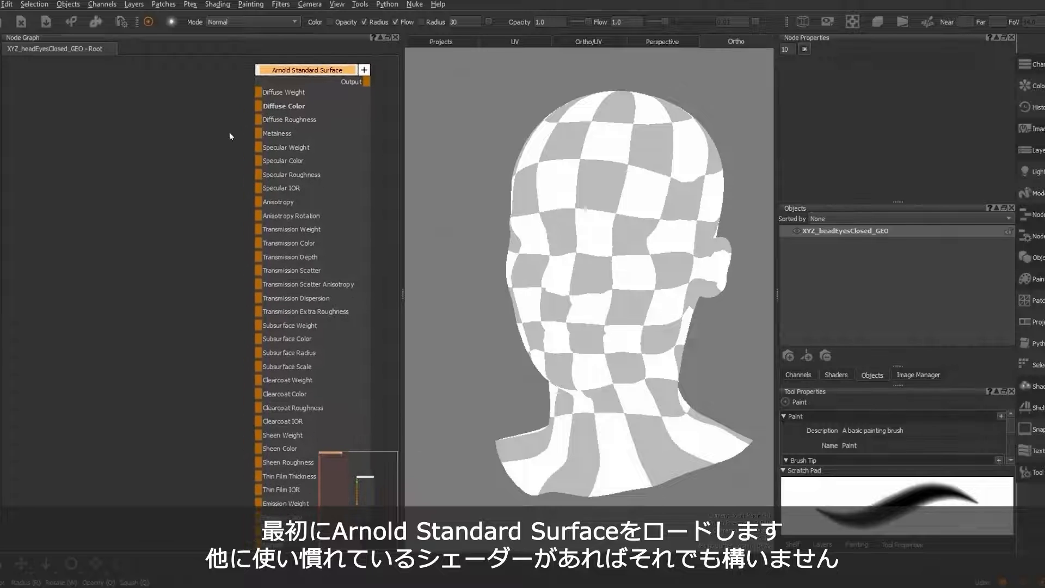
Step: Add a Color node in the empty area beside the Arnold Standard Surface node
click(52, 157)
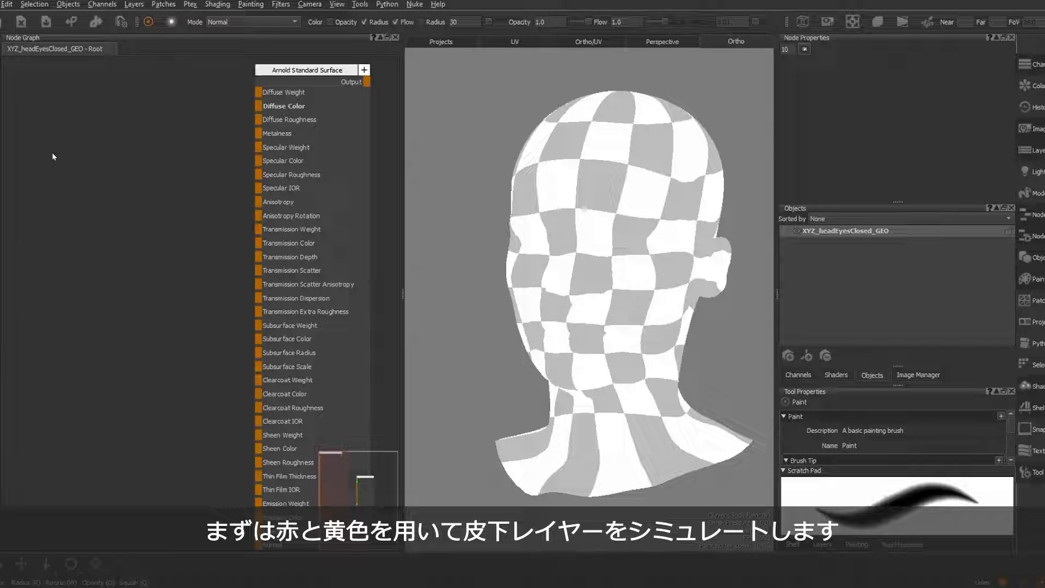
key(Tab)
text(colo)
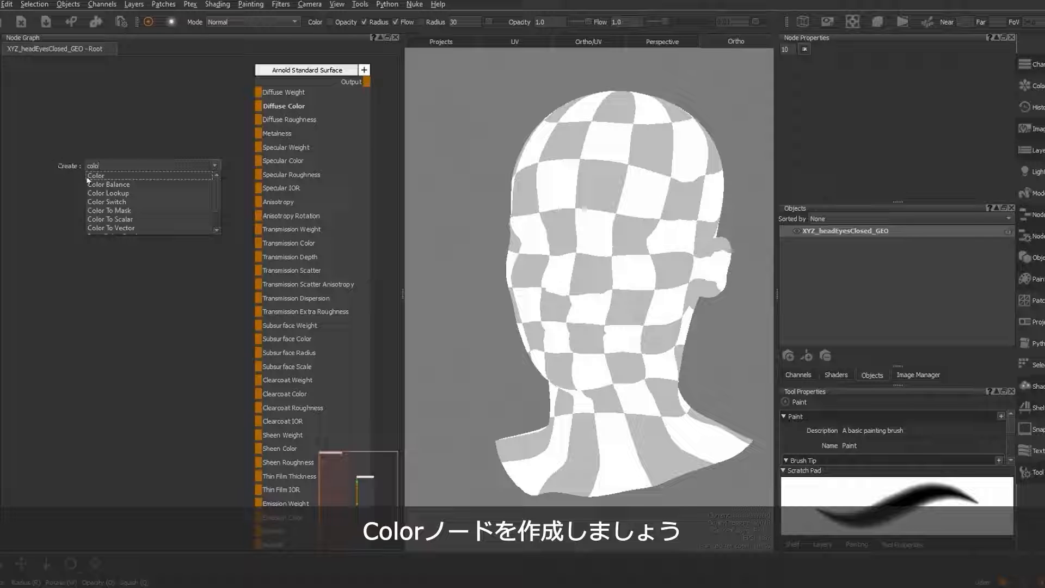
click(90, 177)
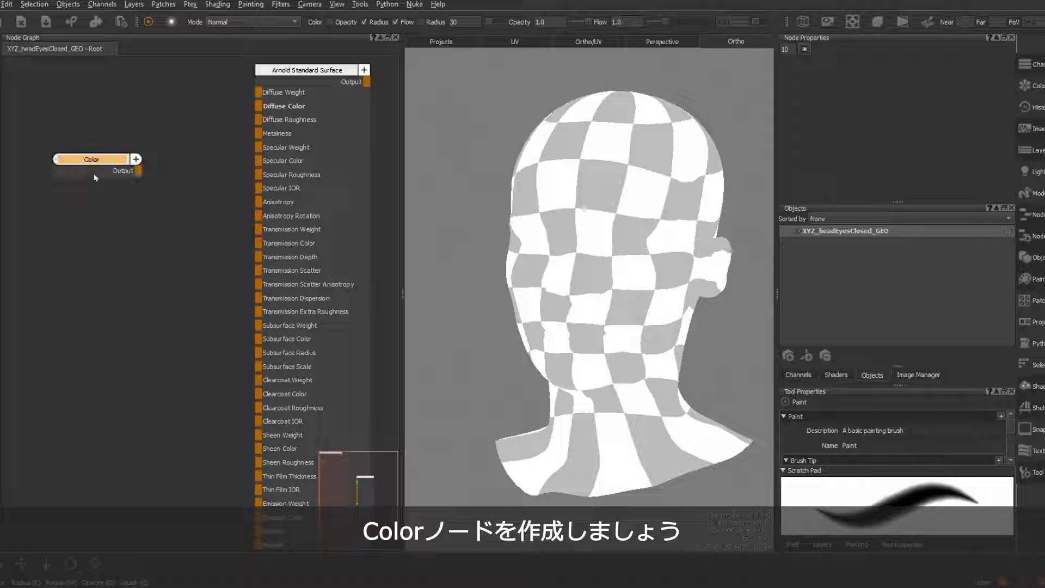
Step: Reposition the Arnold Standard Surface and Color nodes, leaving room below the Color node
scroll(96, 172, up, 3)
scroll(138, 214, up, 1)
middle_drag(138, 213, 140, 281)
scroll(139, 281, down, 2)
scroll(139, 280, down, 1)
drag(321, 134, 293, 136)
click(116, 236)
drag(117, 238, 110, 180)
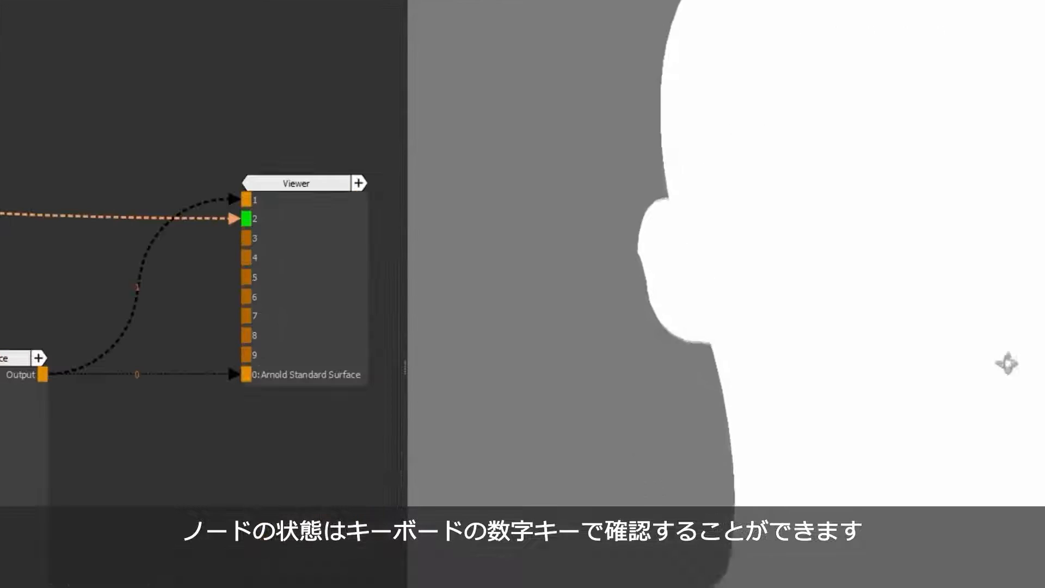
Step: Compare the Viewer's inputs 1 and 2 by switching between them, ending on input 2
click(283, 188)
key(1)
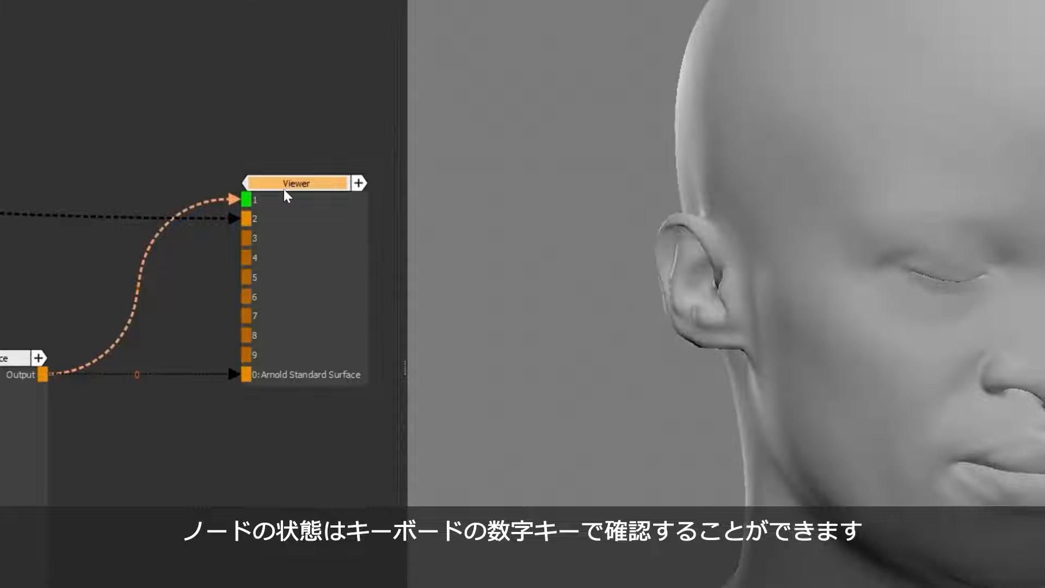
key(2)
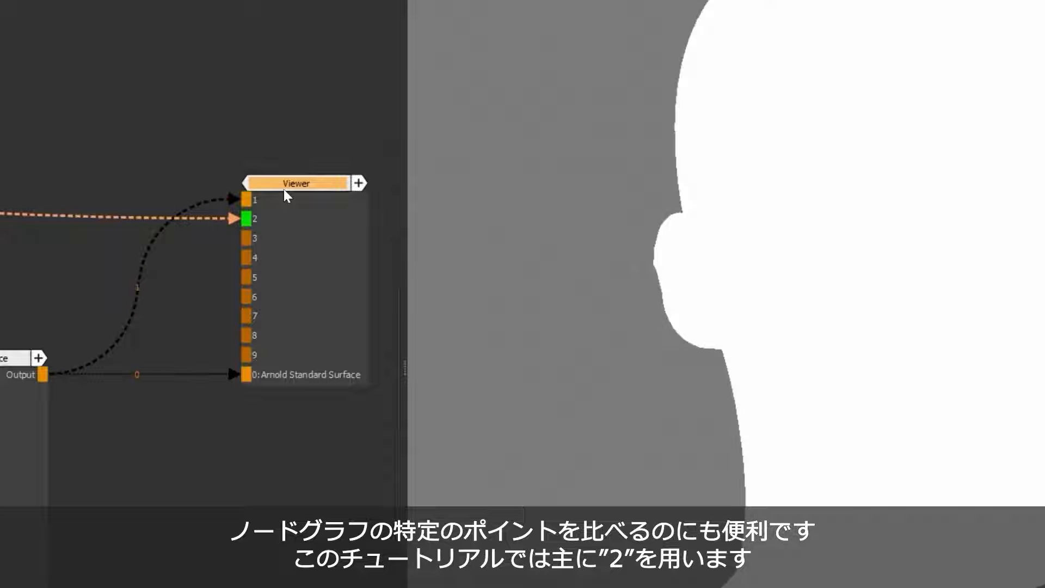
key(1)
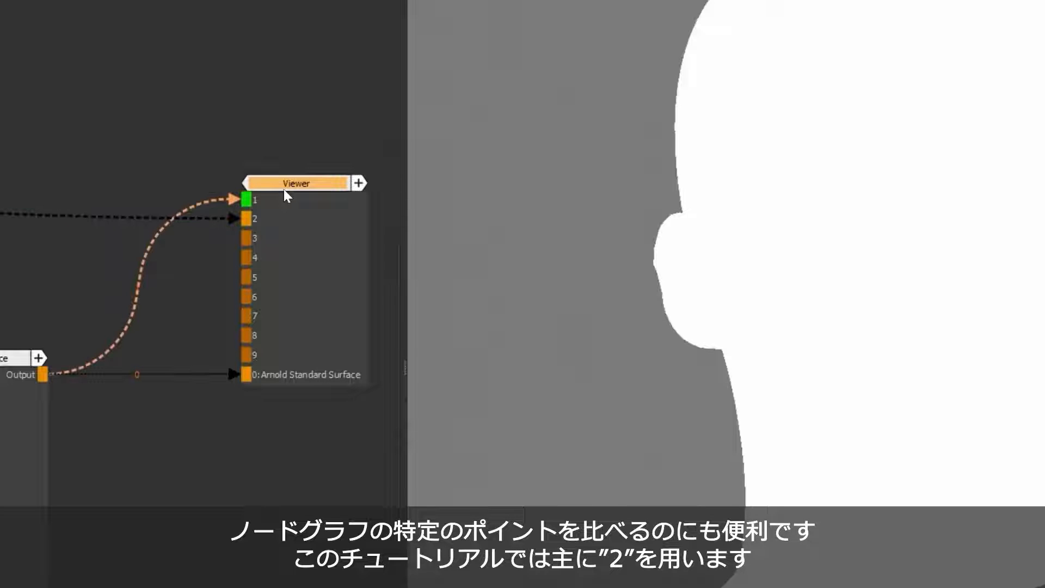
key(2)
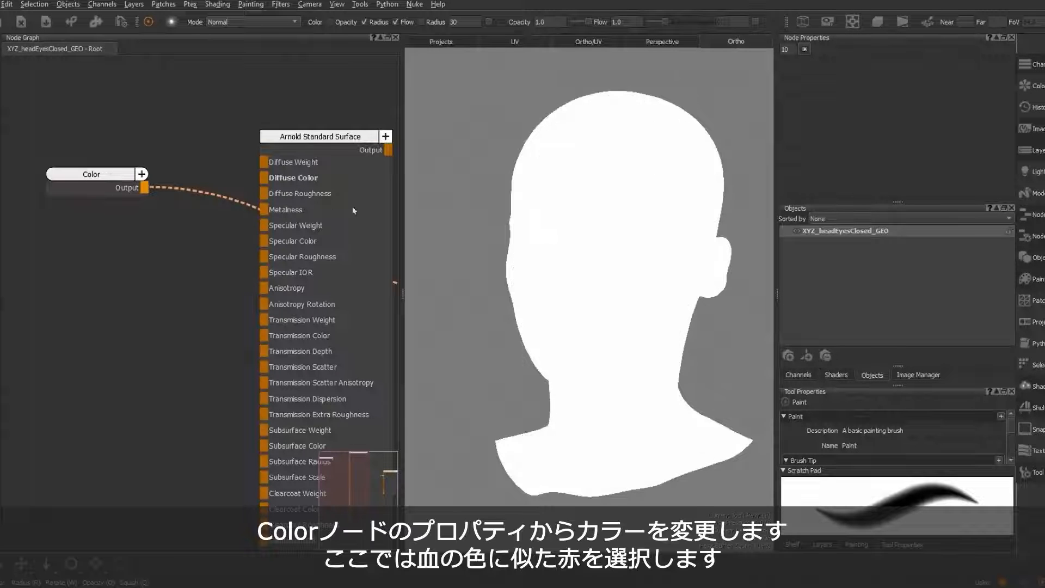
Step: Set the Color node's color to a dark blood red
double_click(89, 174)
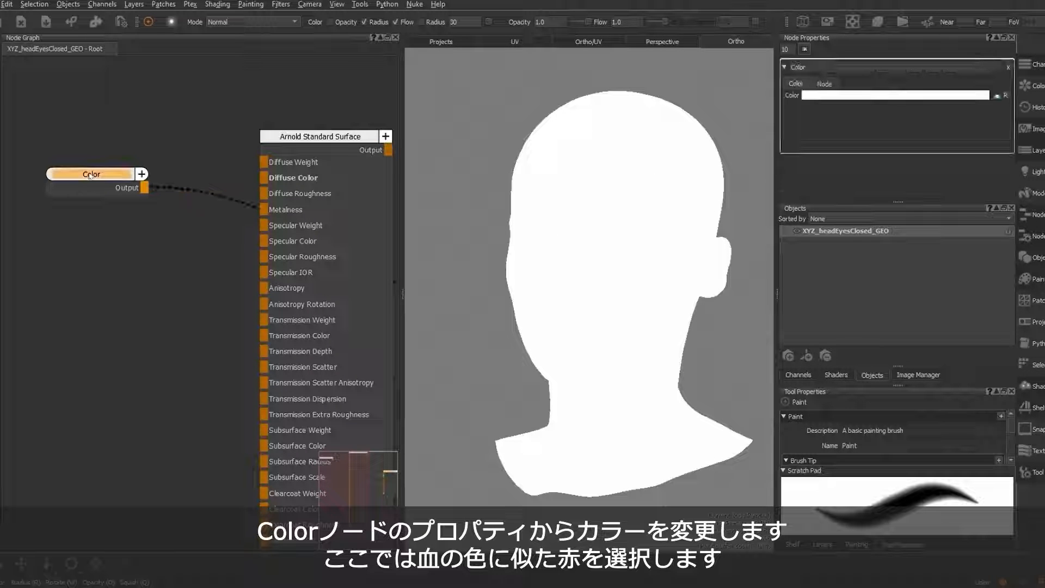
click(855, 97)
drag(207, 307, 276, 436)
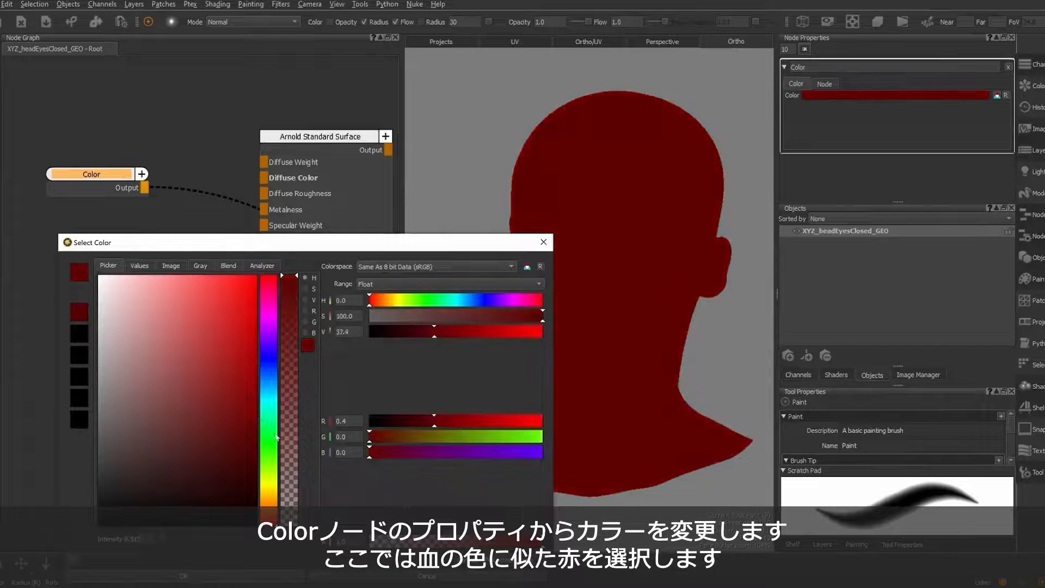
click(200, 578)
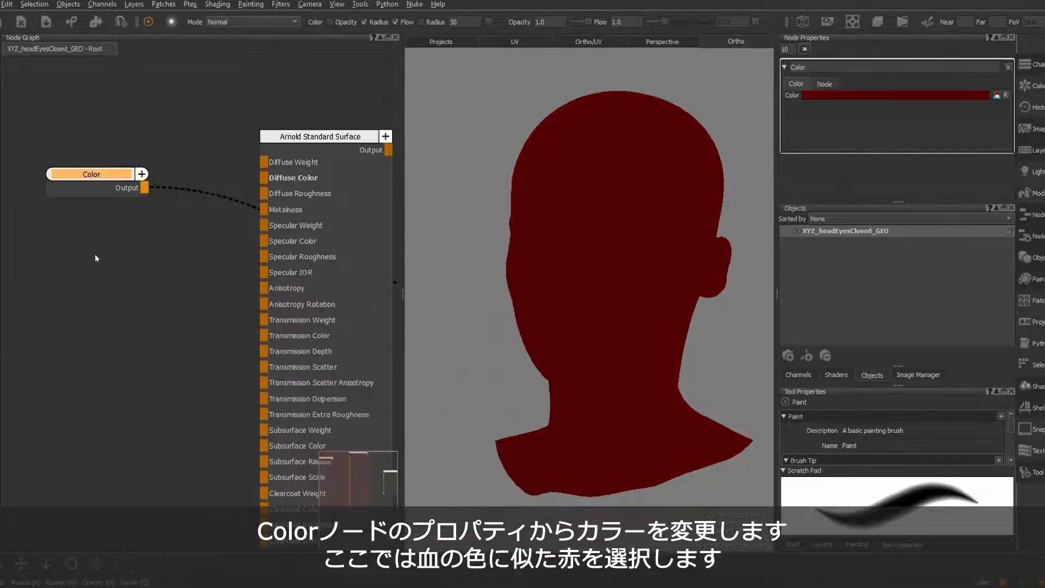
Step: Add a Cloud node below the Color node
click(40, 222)
key(Tab)
text(clo)
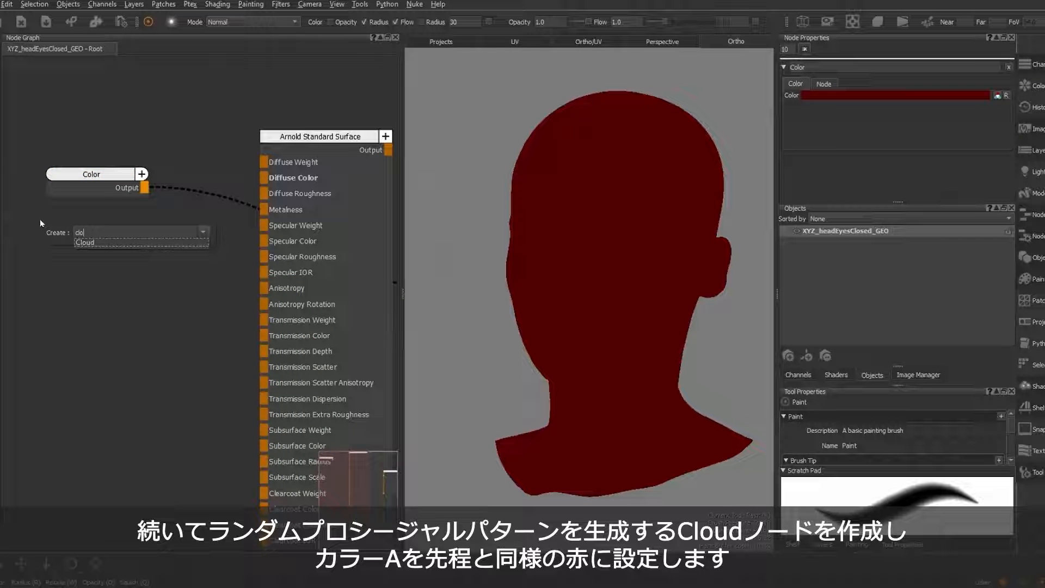
click(85, 242)
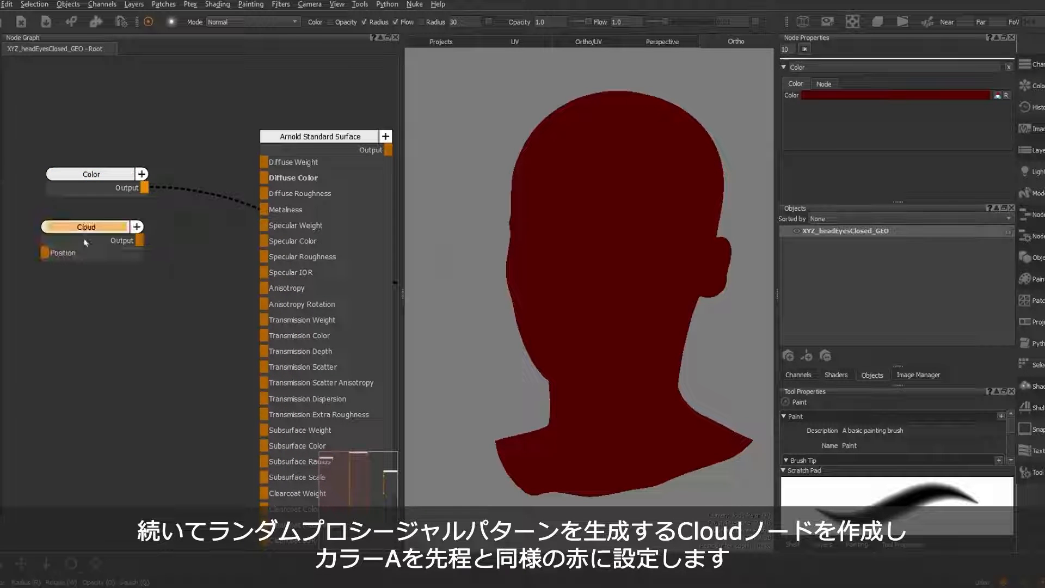
Step: Set the Cloud node's Color A to a dark red similar to the Color node's
double_click(86, 227)
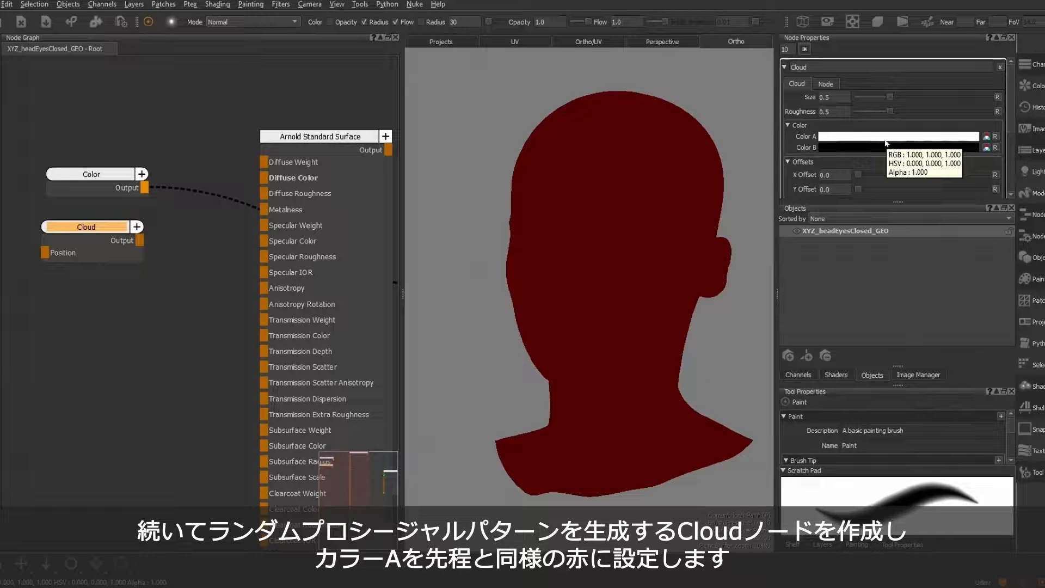
click(885, 138)
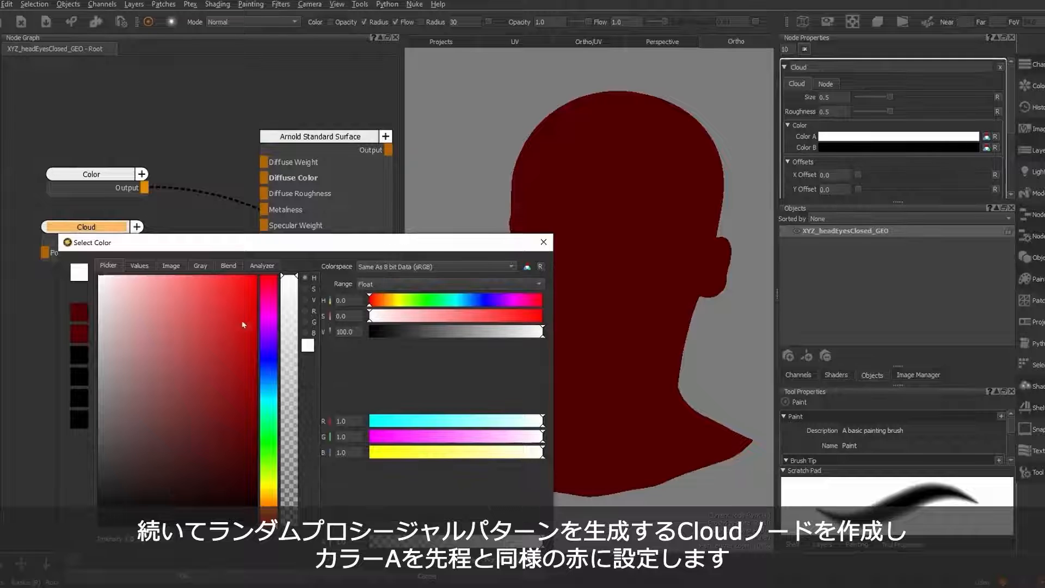
drag(219, 371, 261, 416)
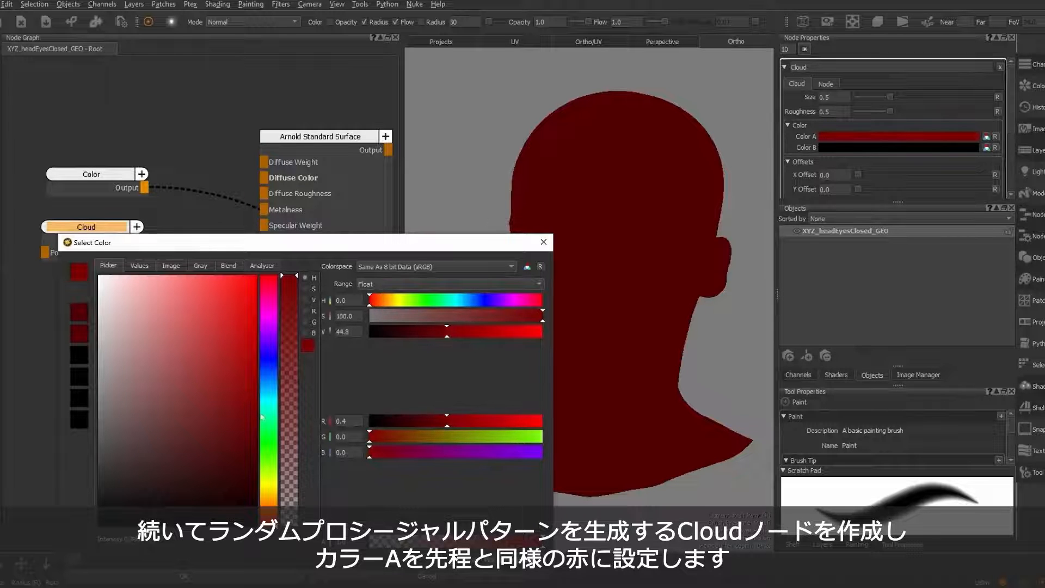
click(274, 575)
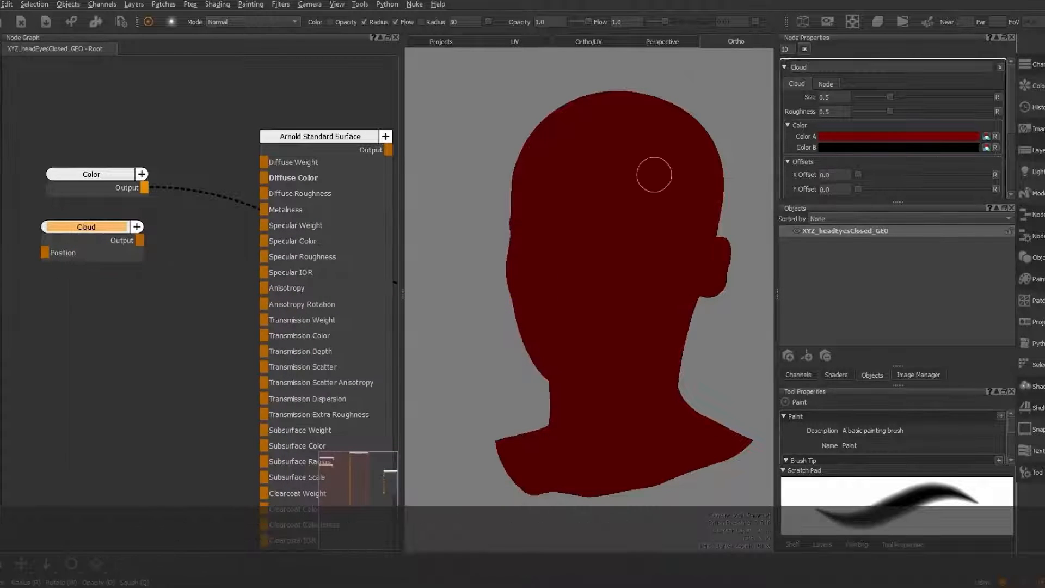
Step: Set the Cloud node's Color B to a fatty yellow (RGB 0.7, 0.7, 0.0) and show the Cloud node in the Viewer
click(870, 148)
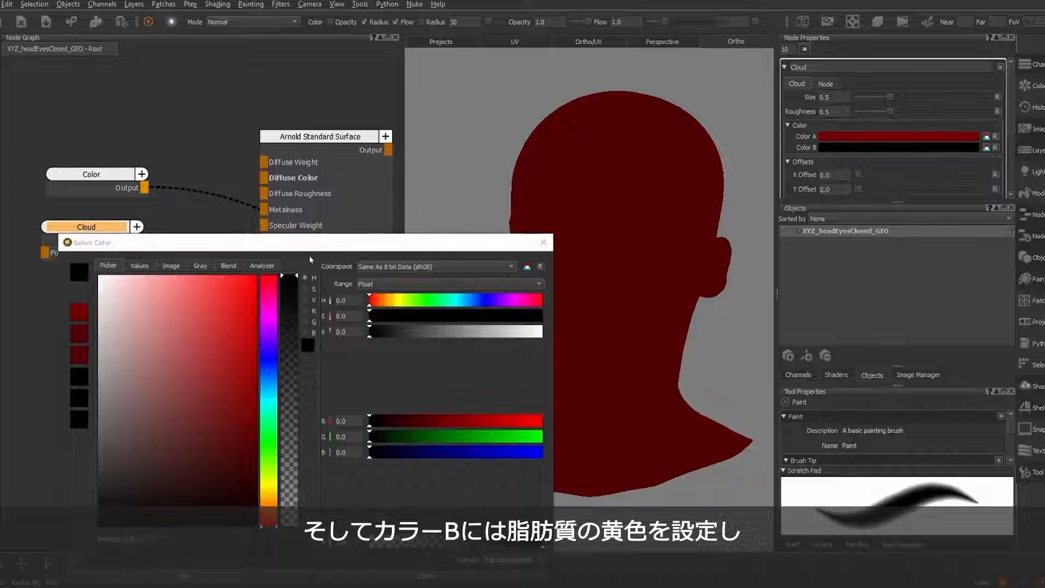
click(269, 485)
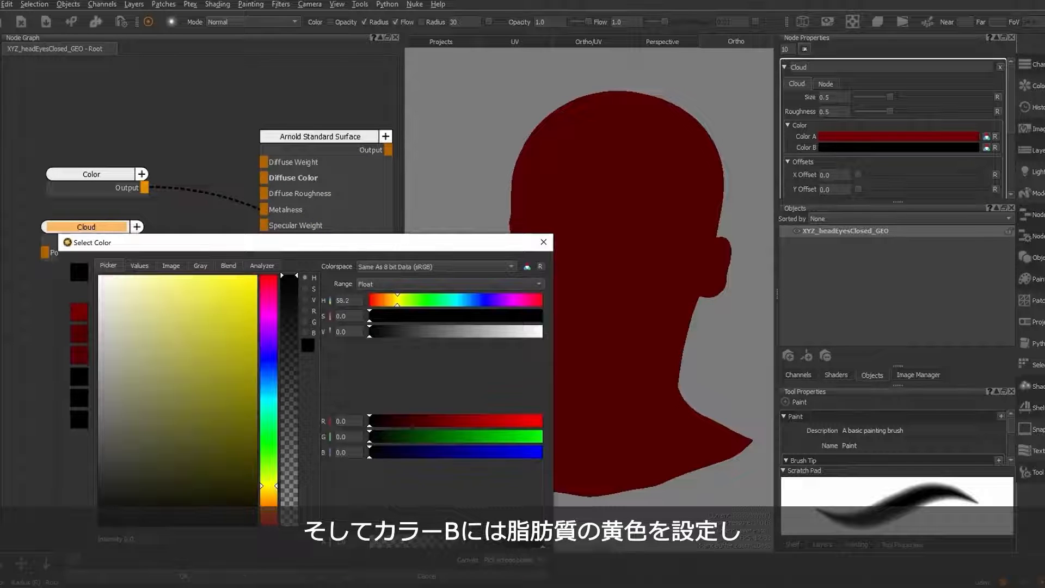
drag(236, 459, 259, 342)
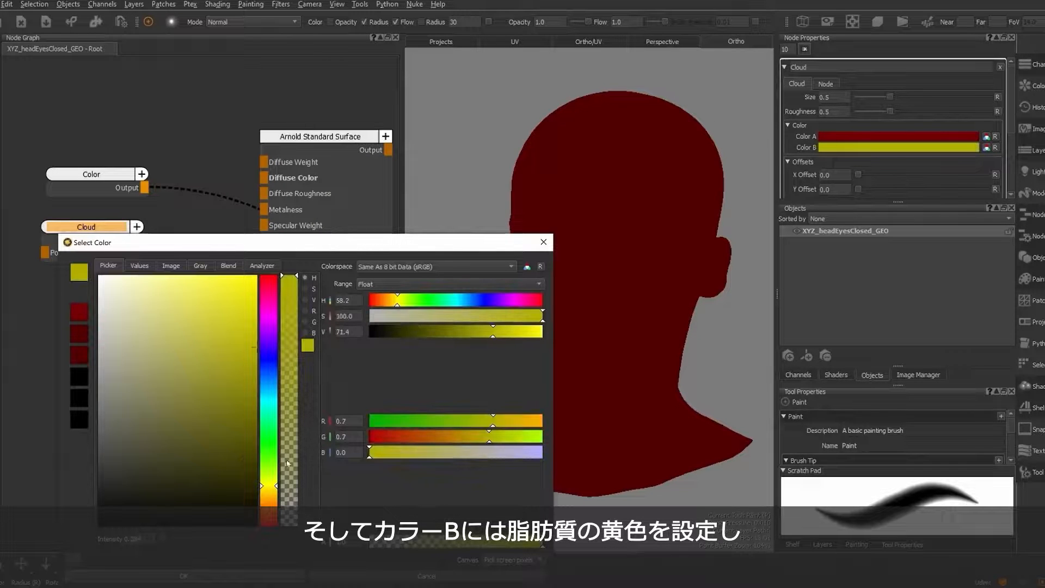
click(242, 574)
key(1)
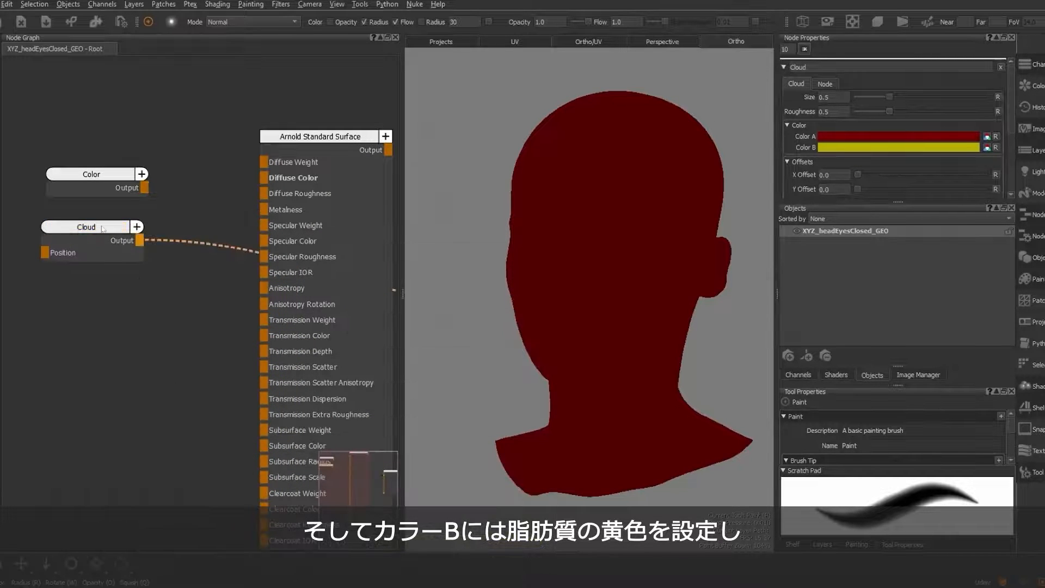
middle_drag(619, 237, 665, 271)
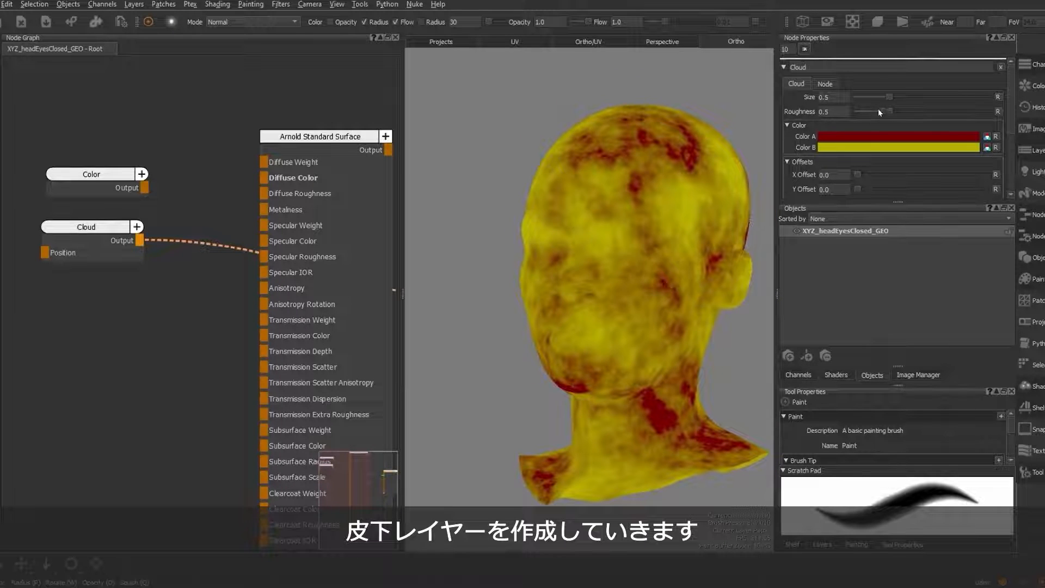
Step: Set the Cloud node's Size to 0.3 and its Roughness to 0.65
drag(889, 97, 877, 97)
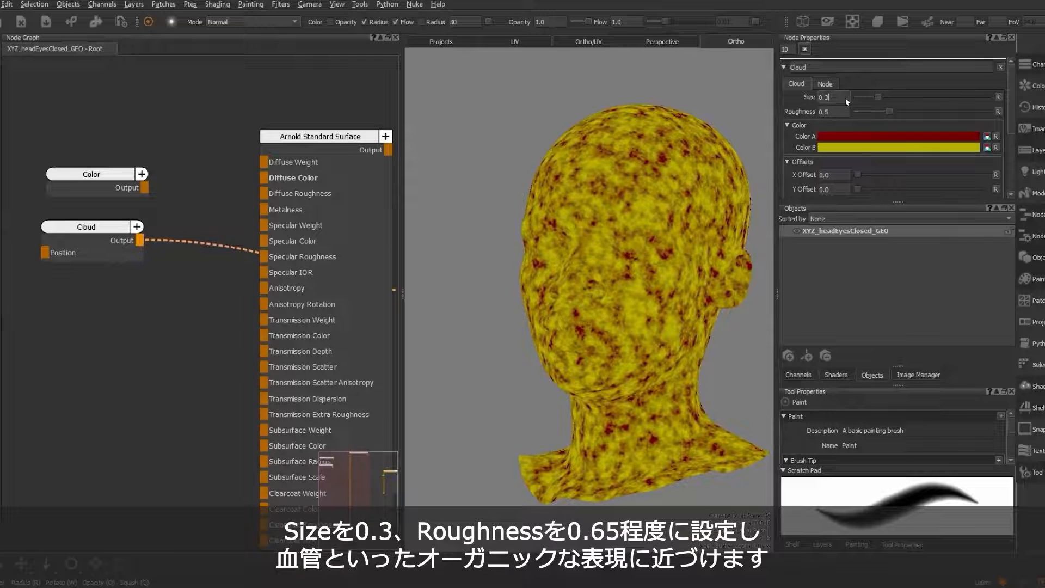
key(Return)
alt+drag(563, 266, 596, 269)
drag(894, 109, 899, 113)
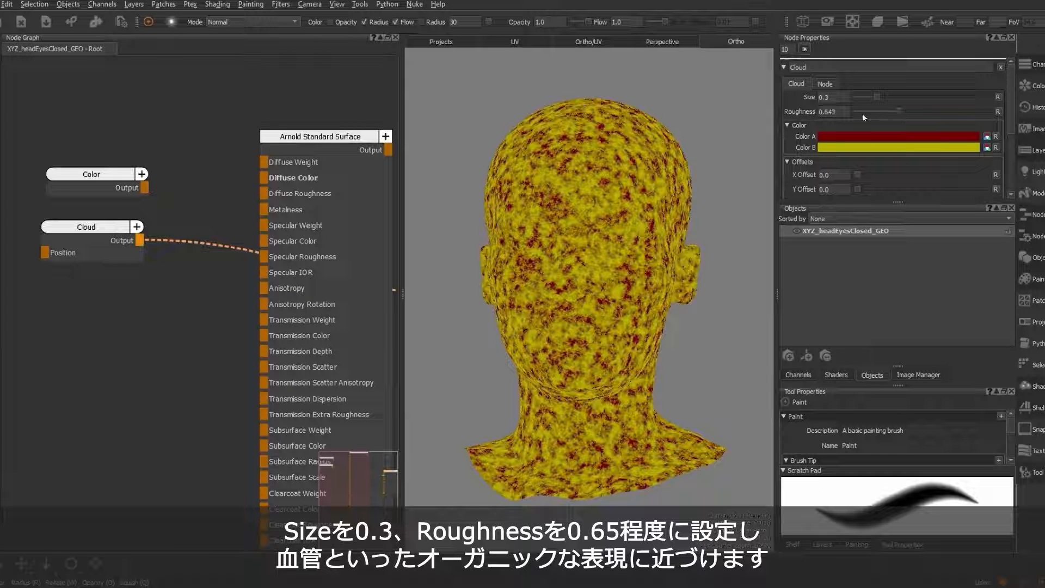
click(837, 110)
text(0.65)
key(Return)
Step: Add a Merge node and connect the Color node to its Base input and the Cloud node to its Over input
click(104, 292)
key(Tab)
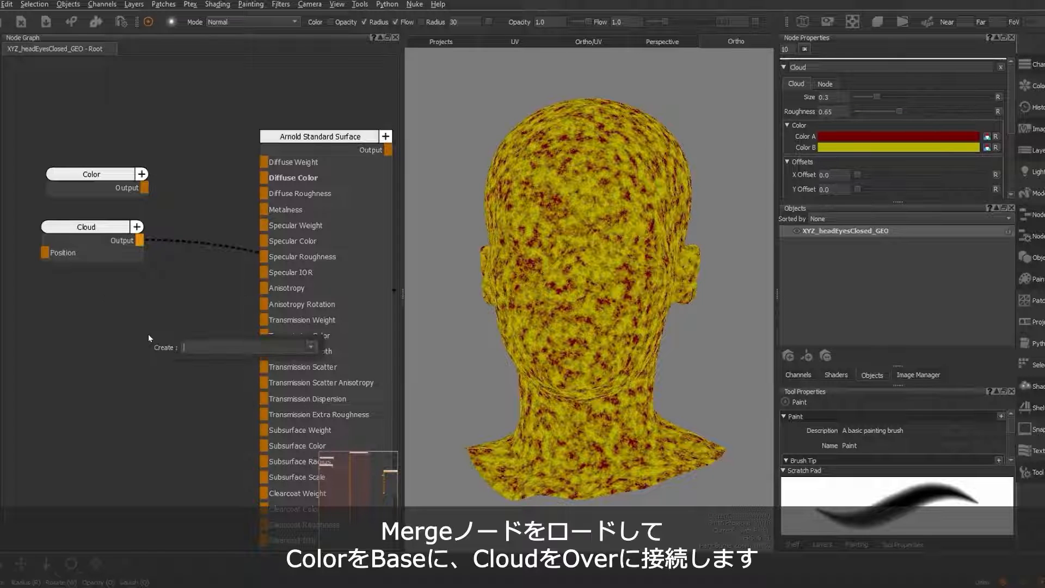
text(mer)
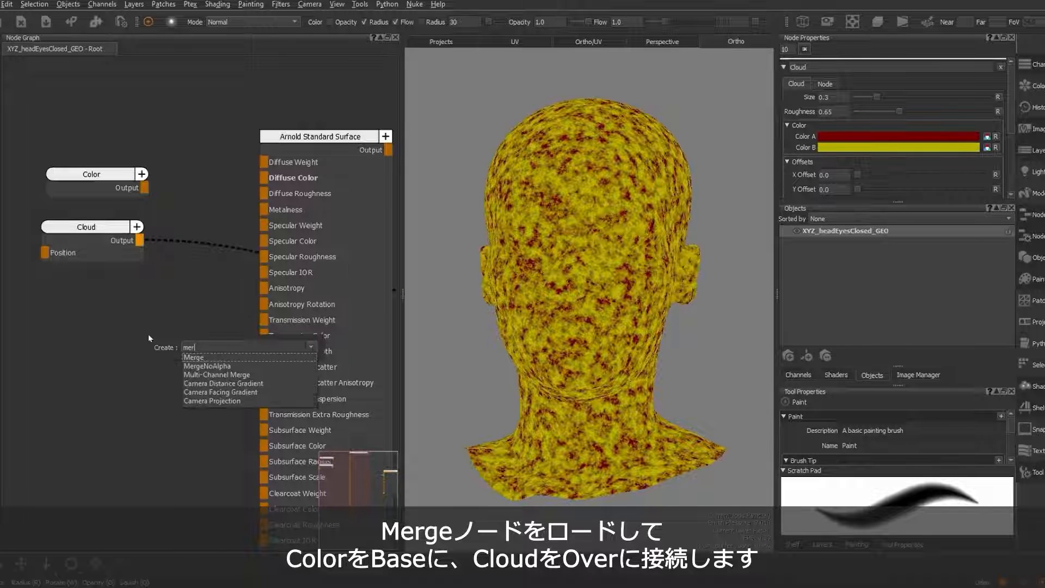
click(199, 355)
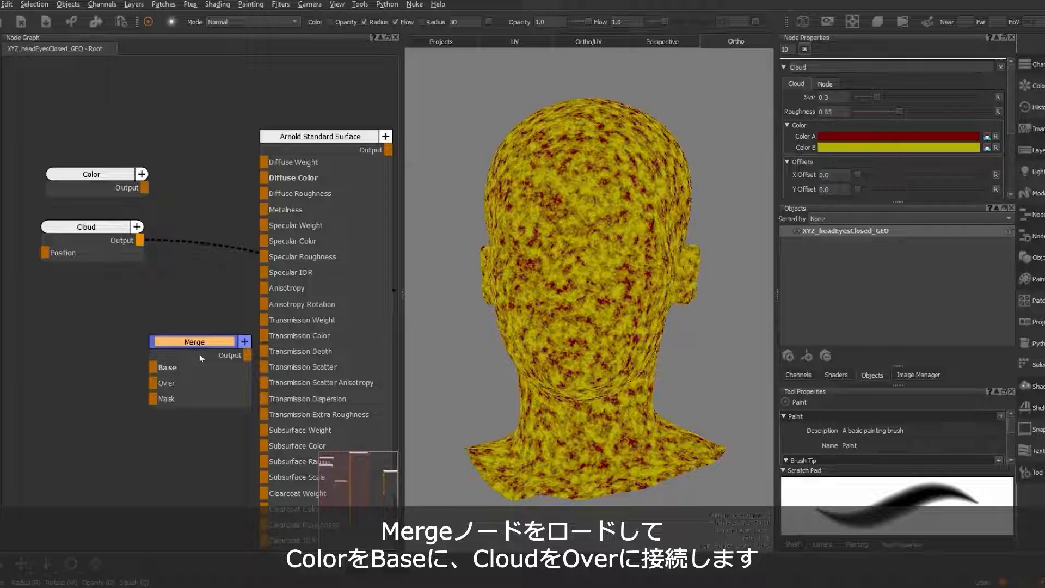
drag(202, 221, 210, 181)
drag(145, 188, 83, 230)
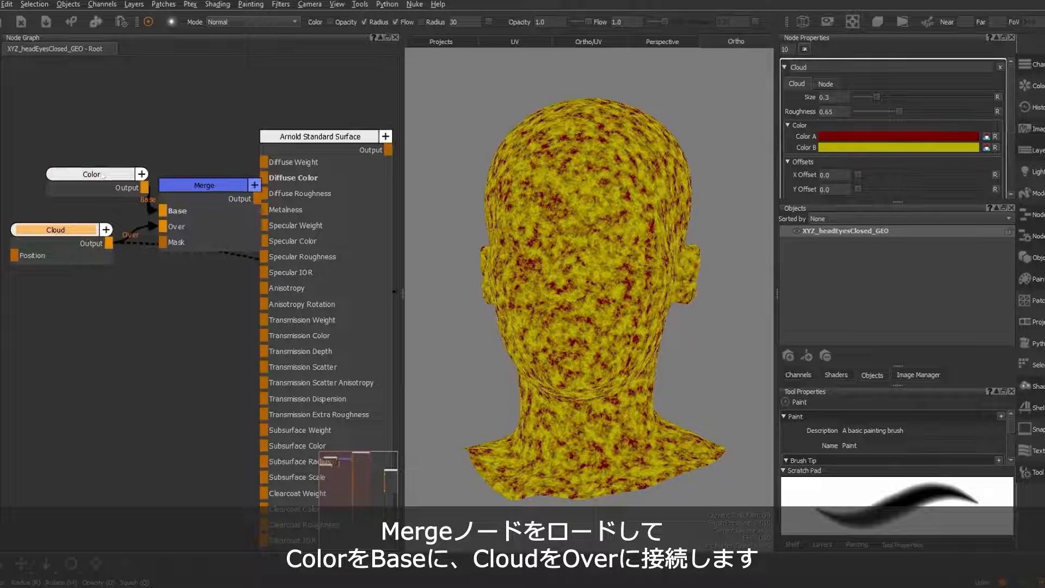
drag(136, 187, 97, 176)
Step: Show the Merge node's result in the Viewer and set its Amount to 0.31
drag(176, 182, 155, 181)
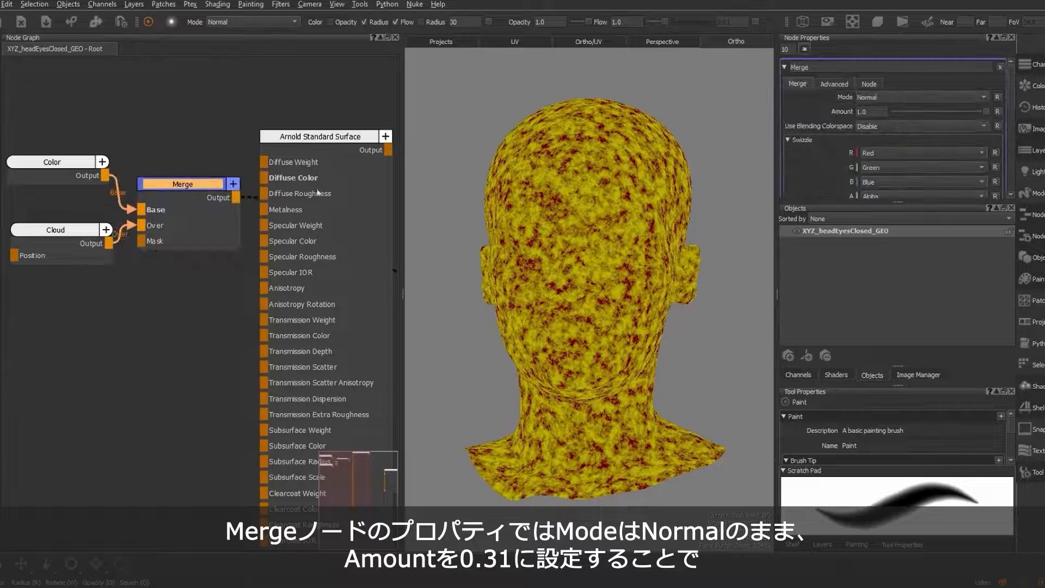
drag(985, 109, 930, 108)
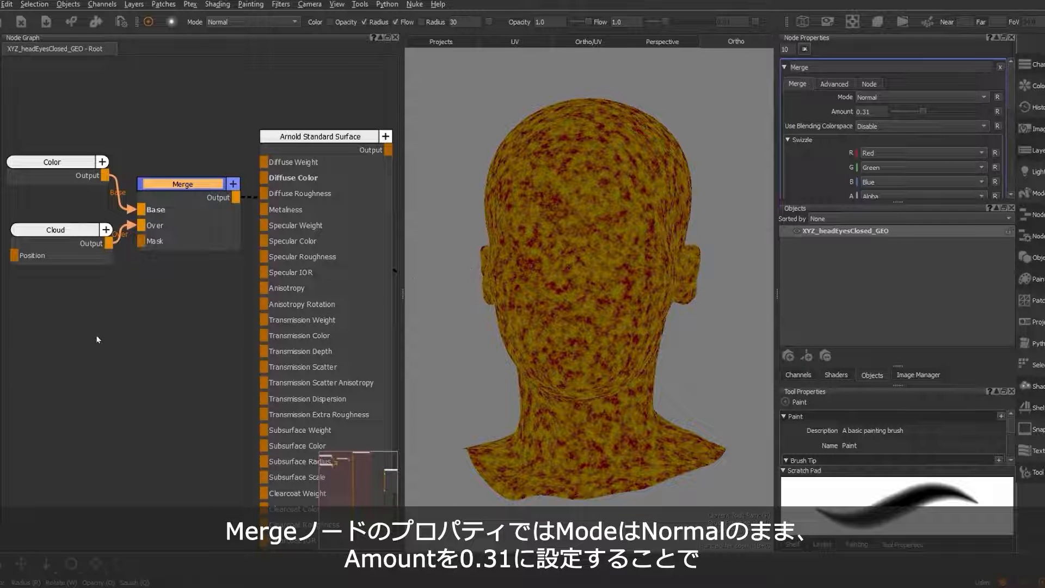
Step: Move the Cloud, Color and Merge nodes farther away from the Arnold Standard Surface node
scroll(121, 314, down, 1)
scroll(122, 315, down, 1)
middle_drag(122, 315, 169, 302)
scroll(174, 300, down, 1)
scroll(173, 300, up, 1)
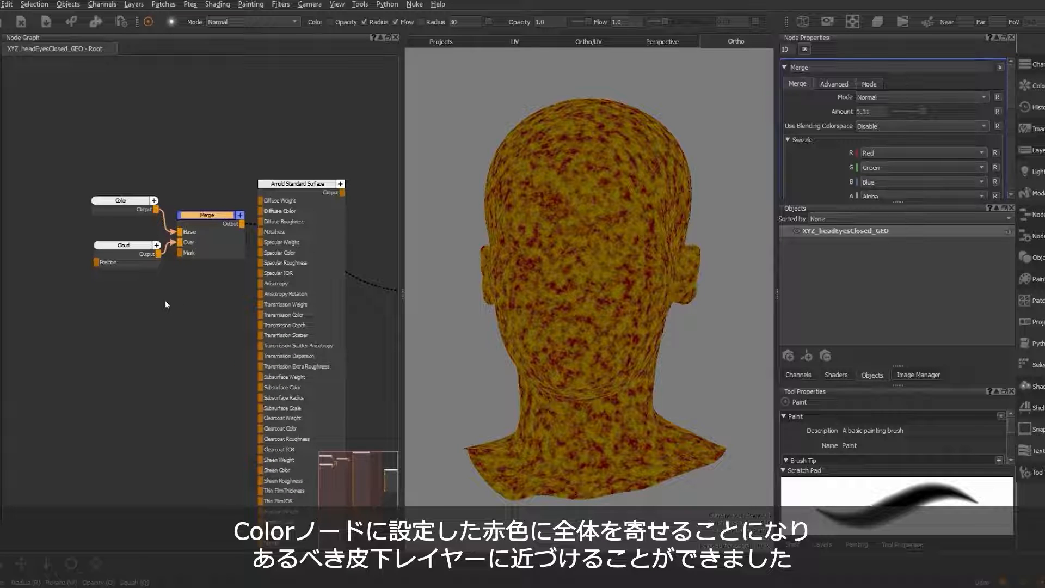
drag(125, 250, 75, 252)
drag(119, 203, 69, 194)
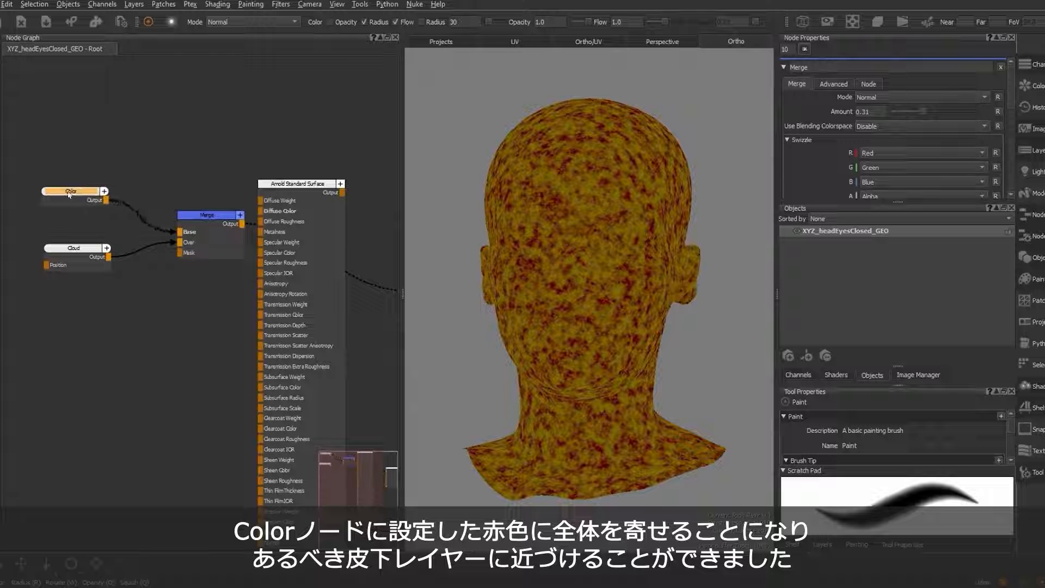
drag(207, 215, 172, 212)
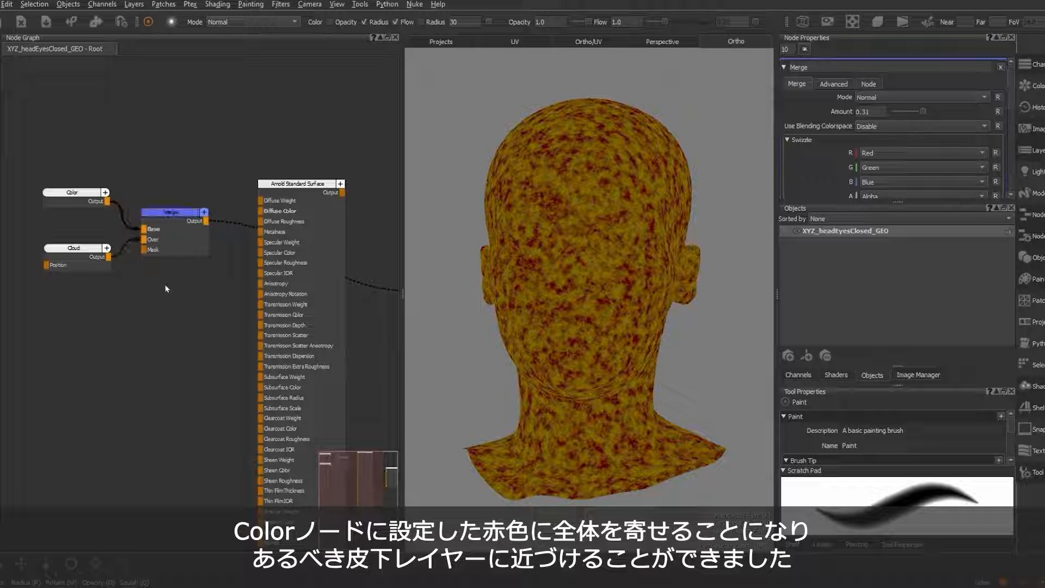
key(Tab)
text(bac)
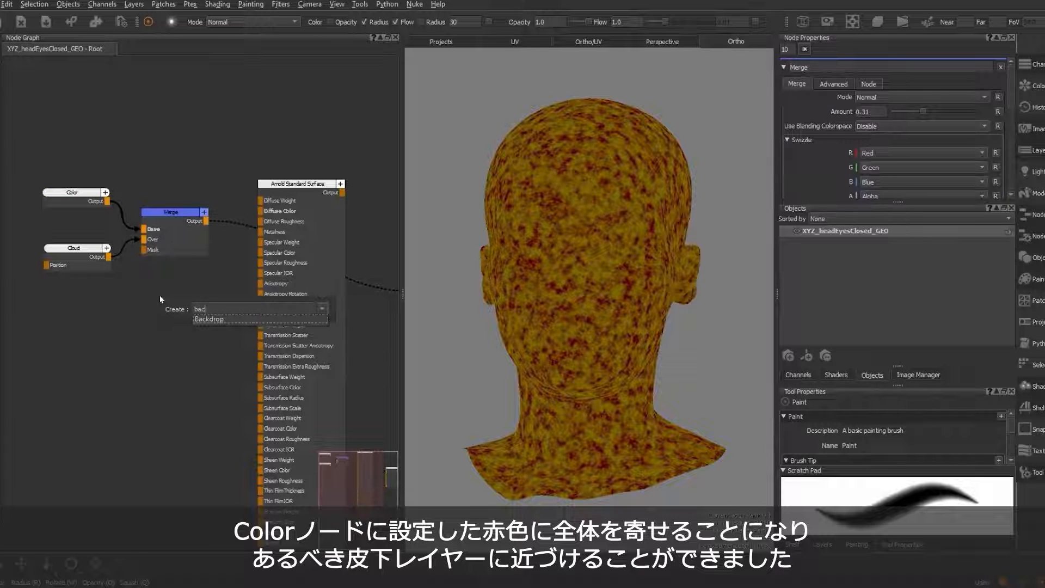
key(Escape)
key(Escape)
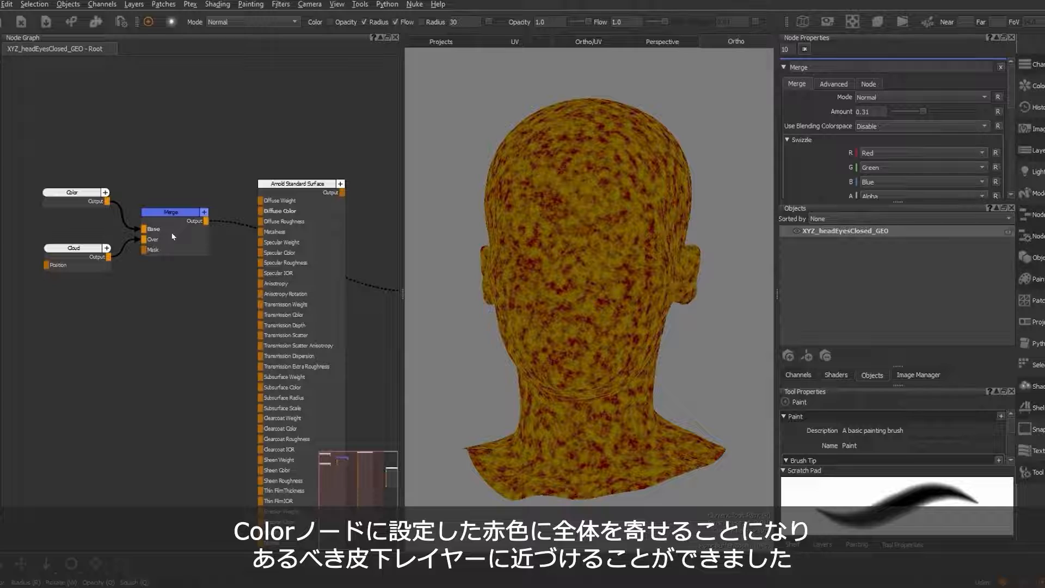
Step: Group the Color, Cloud and Merge nodes inside a Backdrop node
click(172, 212)
click(83, 199)
click(80, 254)
shift+click(81, 199)
shift+click(169, 214)
key(Tab)
text(ba)
click(220, 234)
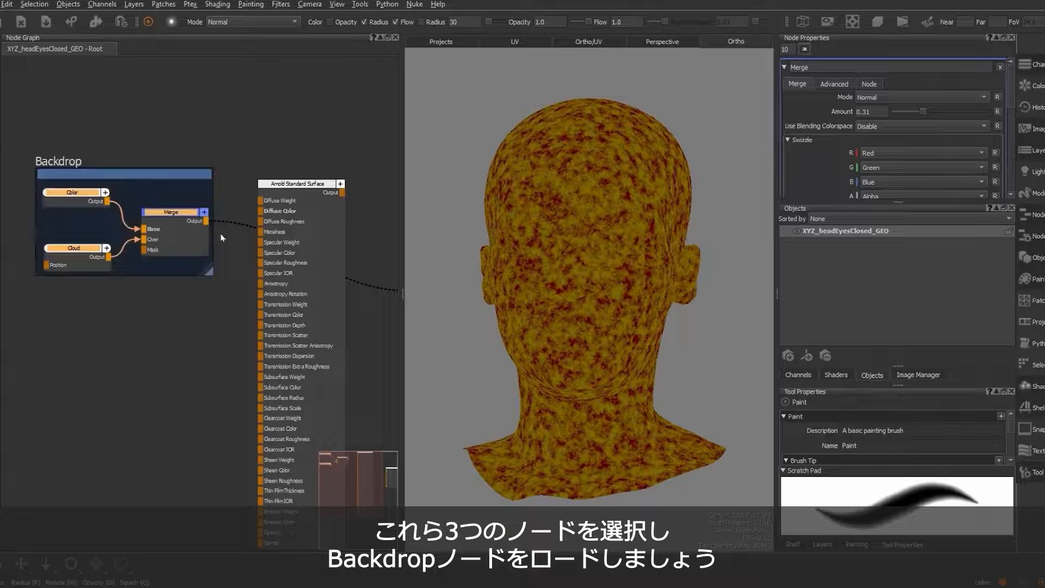
Step: Rename the Backdrop around the three nodes as SUBDERMAL
click(110, 169)
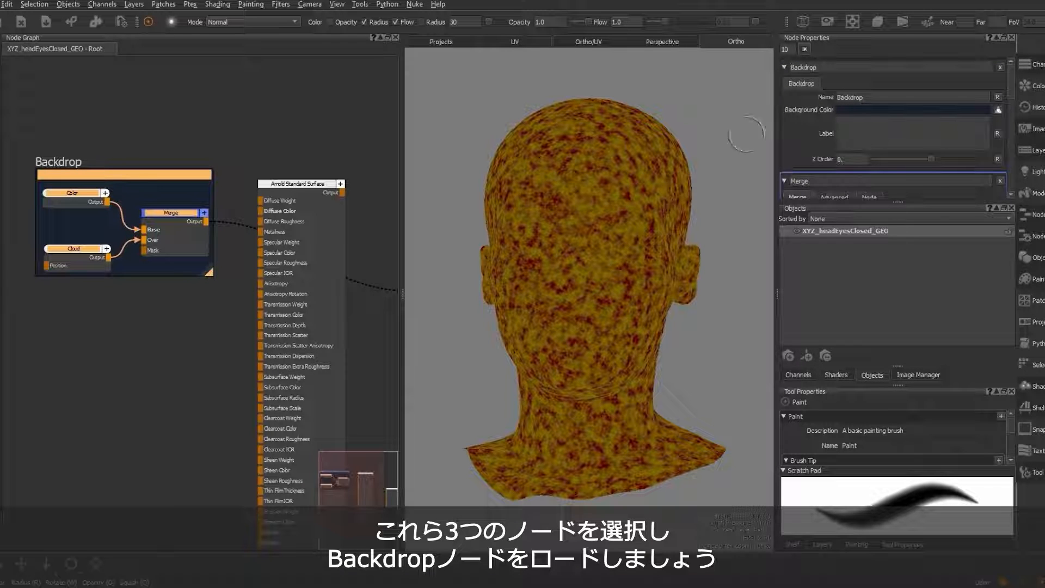
text(S)
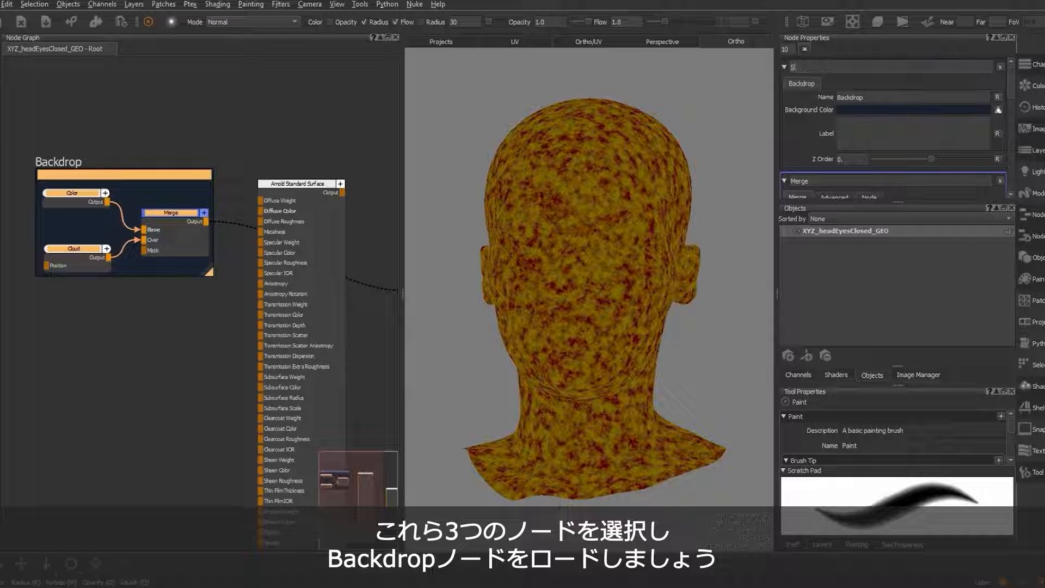
text(upDERMAL)
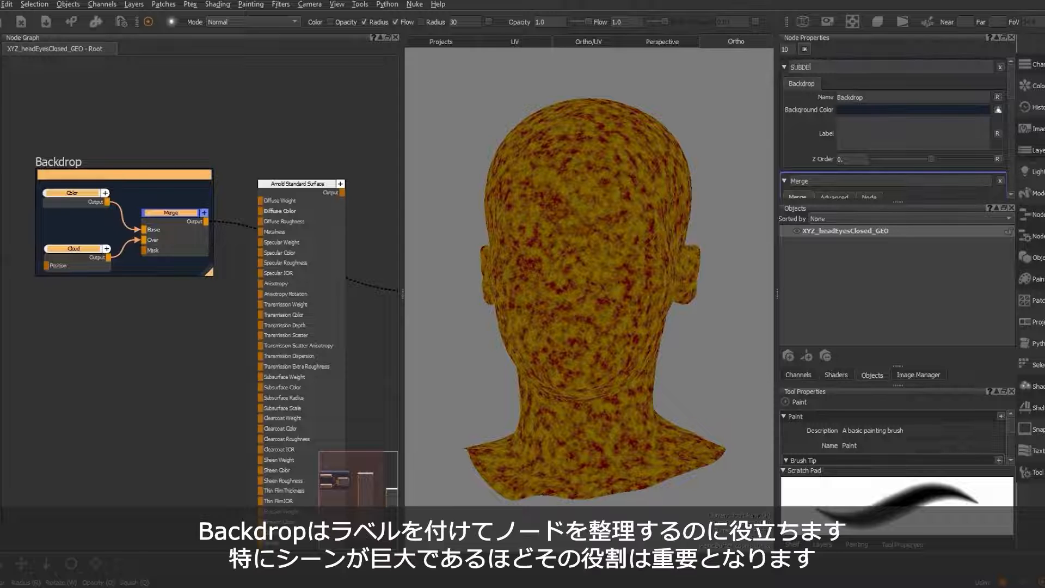
key(Return)
click(914, 97)
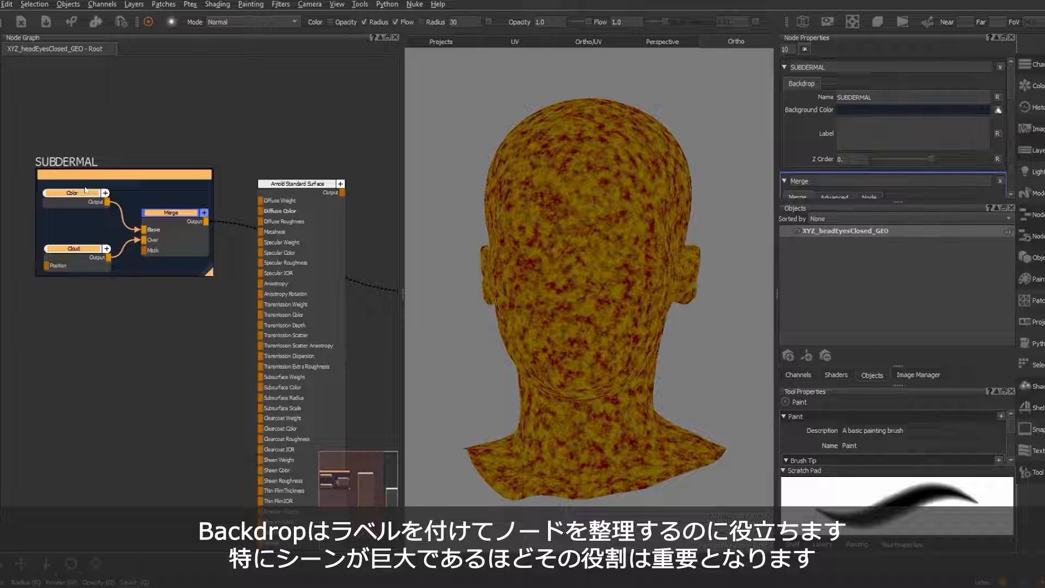
Step: Add a second Color node below the SUBDERMAL backdrop, open its properties and show it in the Viewer
middle_drag(140, 310, 167, 257)
scroll(61, 260, up, 3)
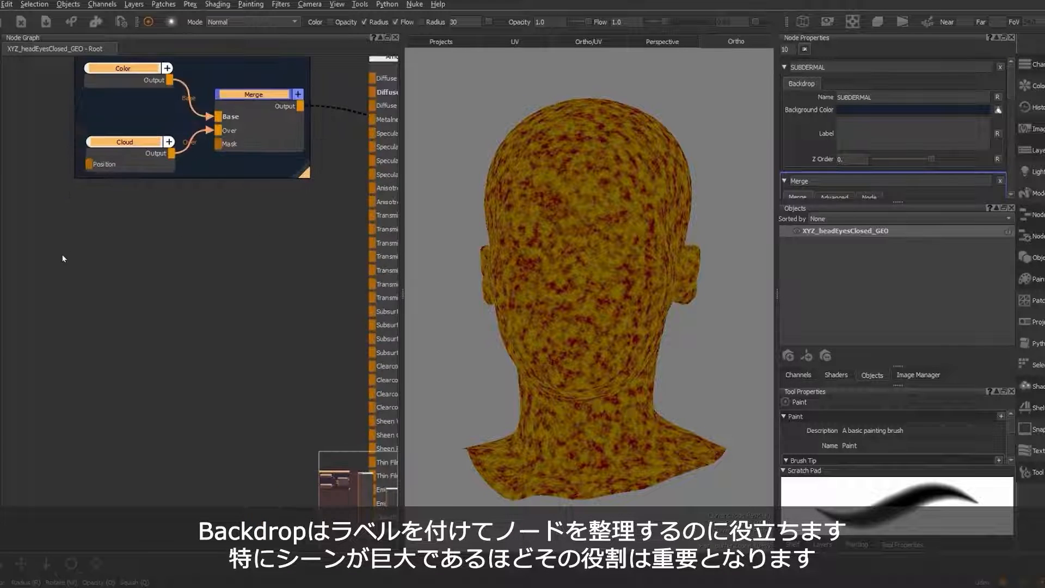
key(Tab)
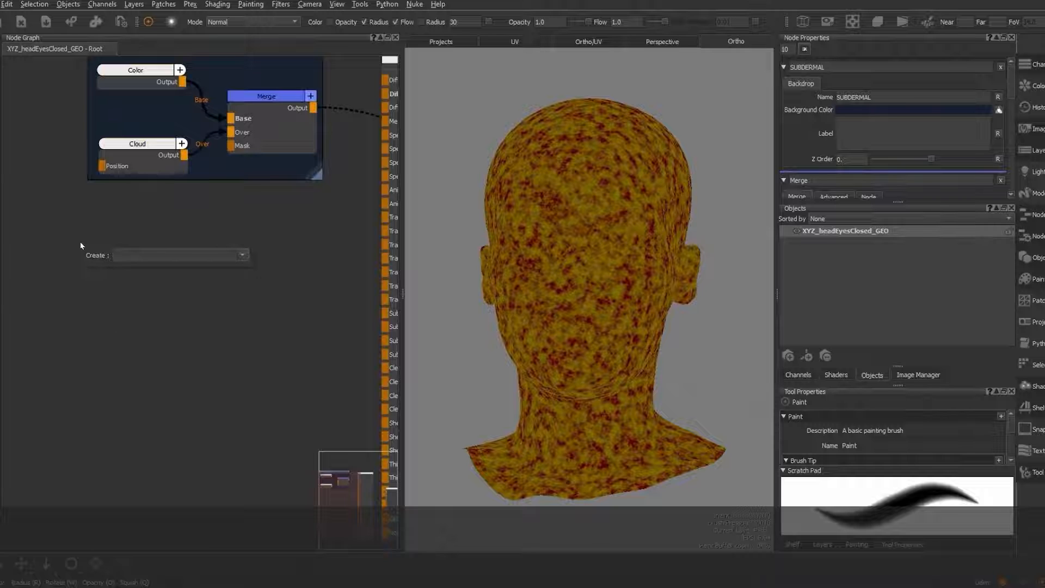
text(col)
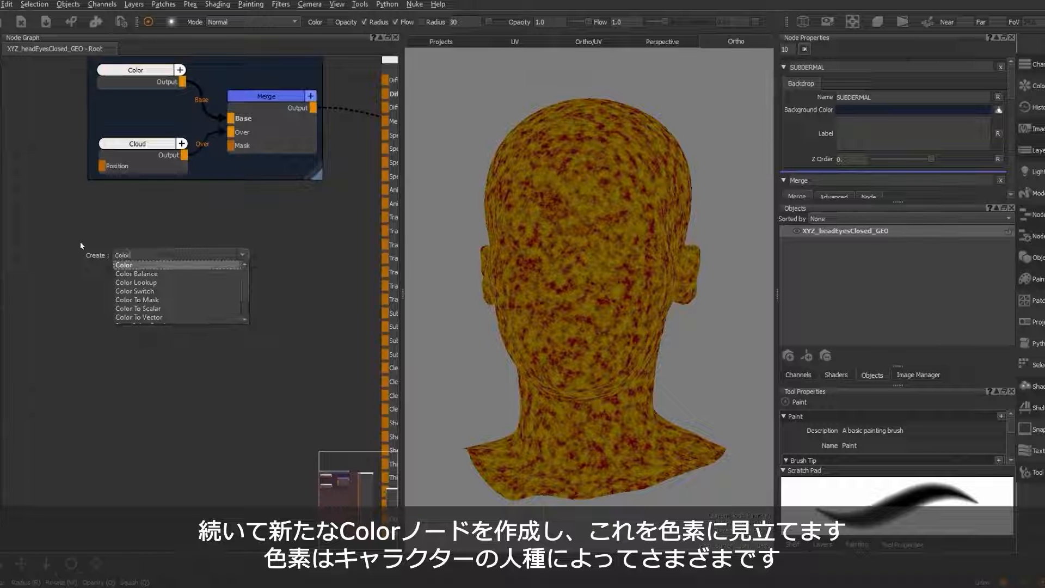
key(Return)
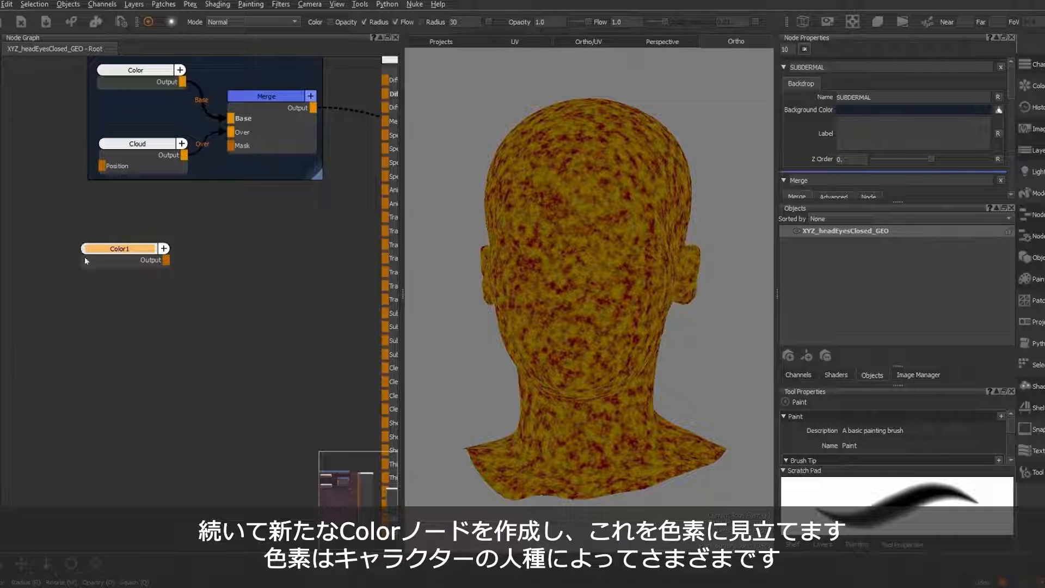
double_click(121, 249)
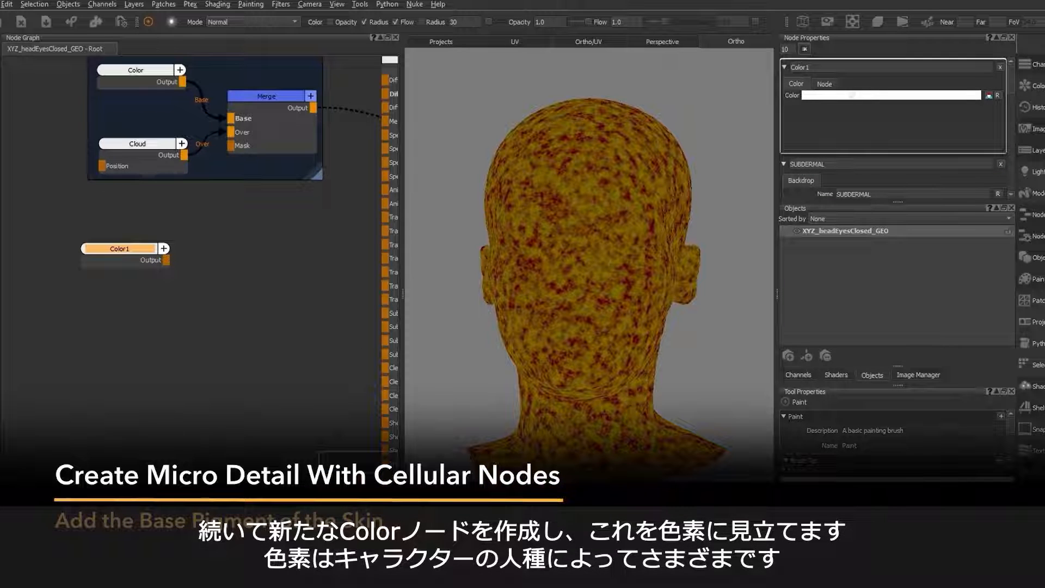
key(v)
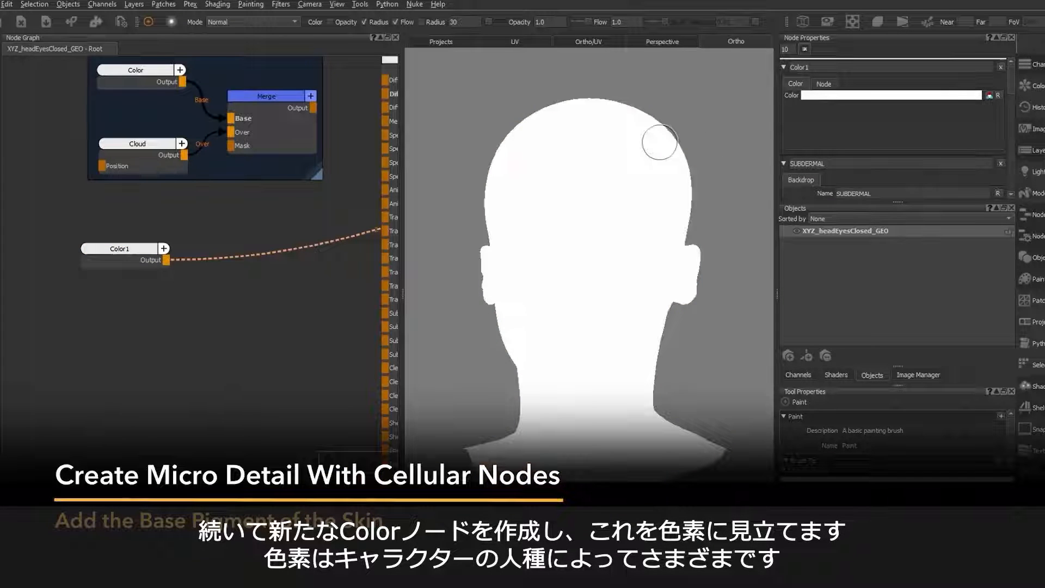
Step: Set the new Color node's color to a dark brown with hue 22.9, saturation 100 and value 25.8
click(885, 96)
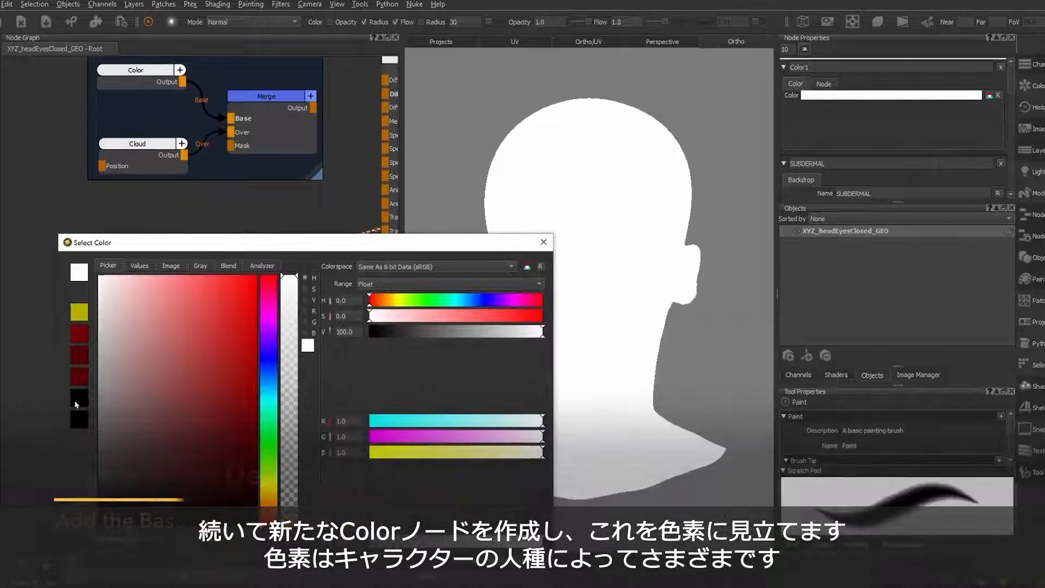
click(79, 399)
click(268, 514)
drag(227, 399, 263, 443)
click(380, 300)
drag(427, 332, 413, 335)
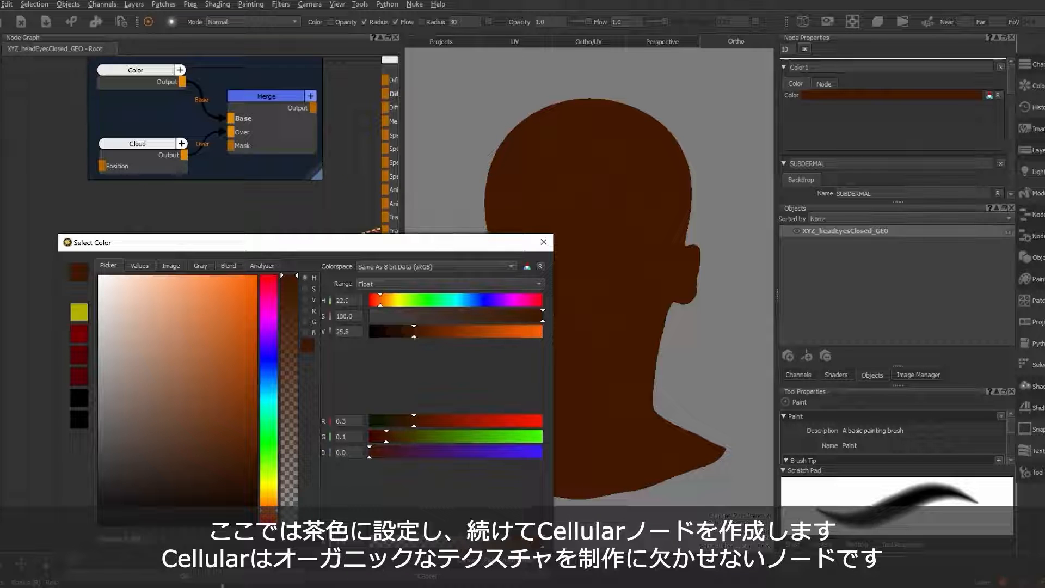
click(222, 582)
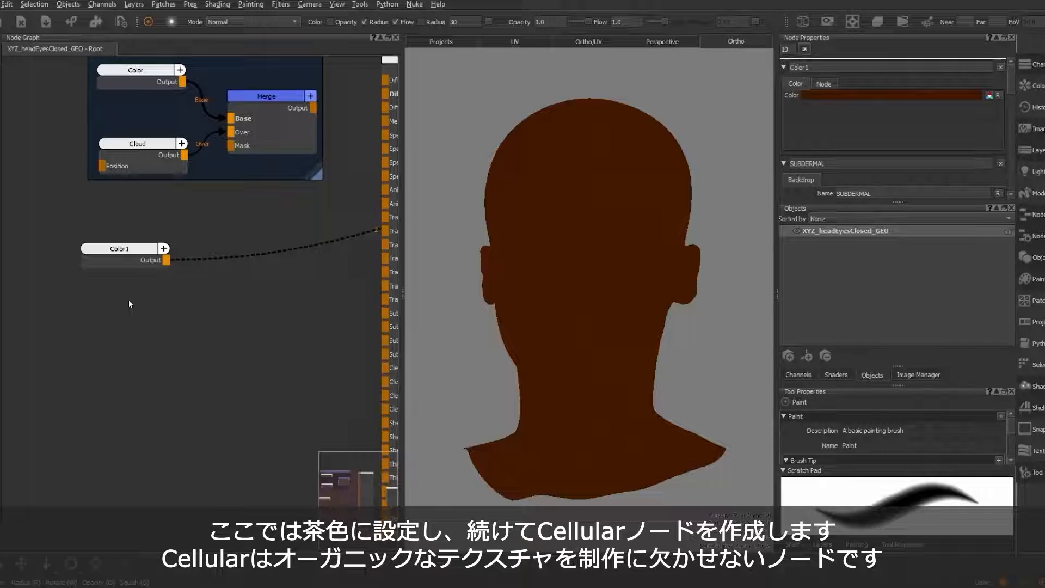
Step: Add a Cellular node directly below the brown Color node, open its properties and show it in the Viewer
key(Tab)
text(cel)
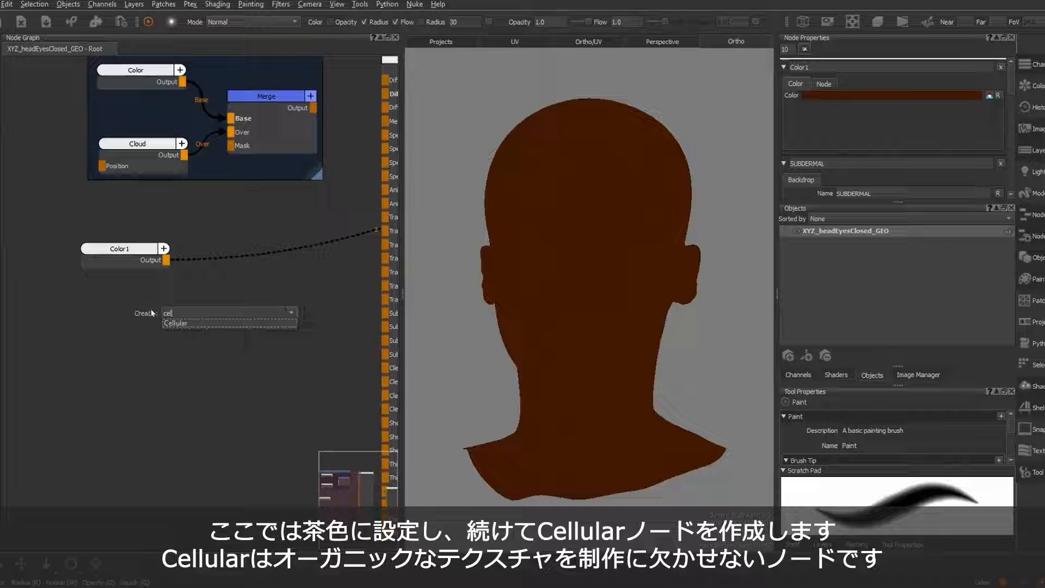
click(185, 325)
drag(184, 318, 140, 312)
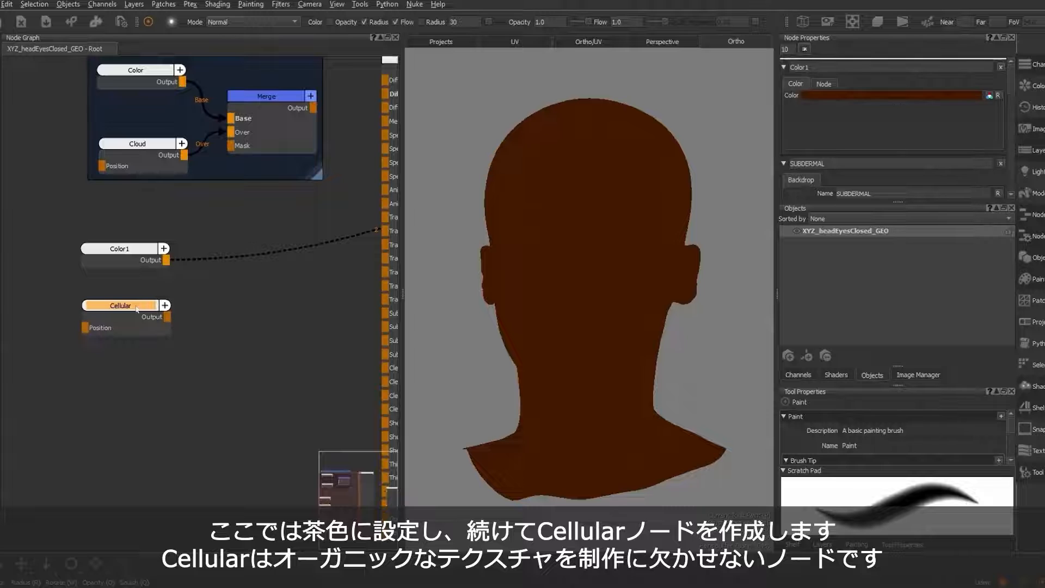
double_click(136, 309)
key(2)
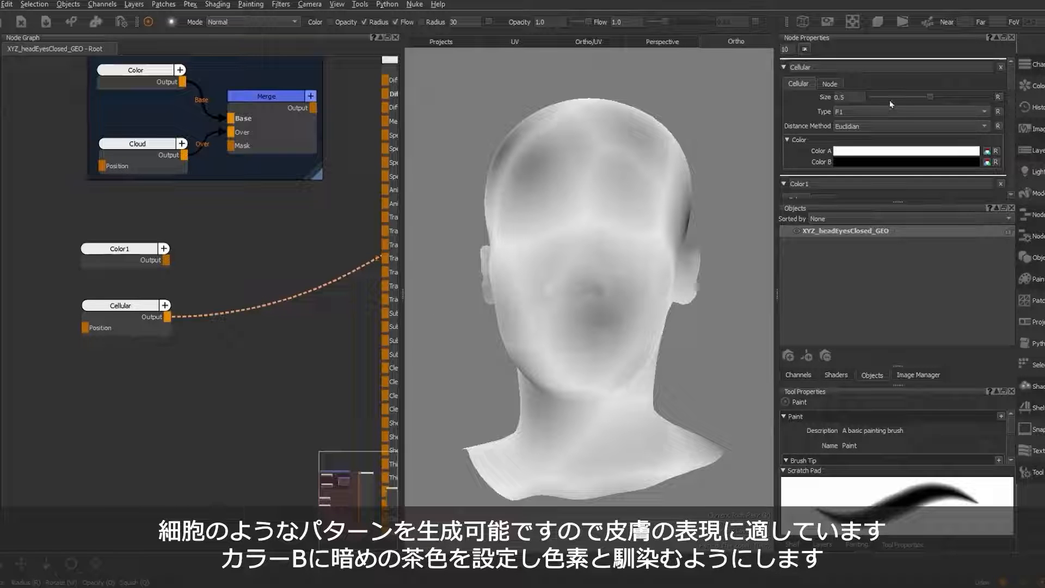
Step: Set the Cellular node's Color B to a very dark brown with hue 22.9, saturation 100 and value 8.3
click(885, 162)
drag(153, 415, 302, 507)
click(77, 335)
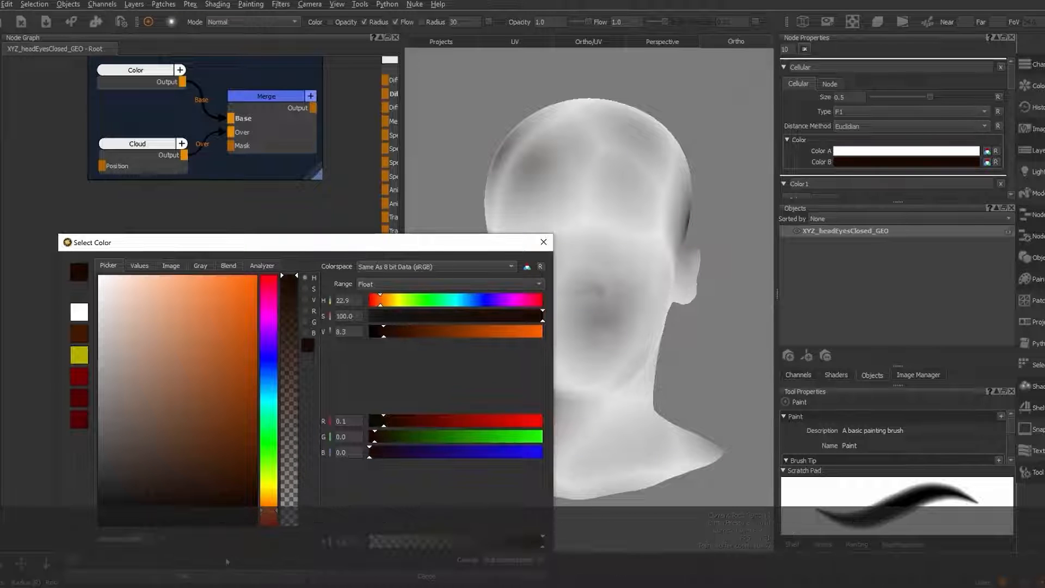
click(543, 242)
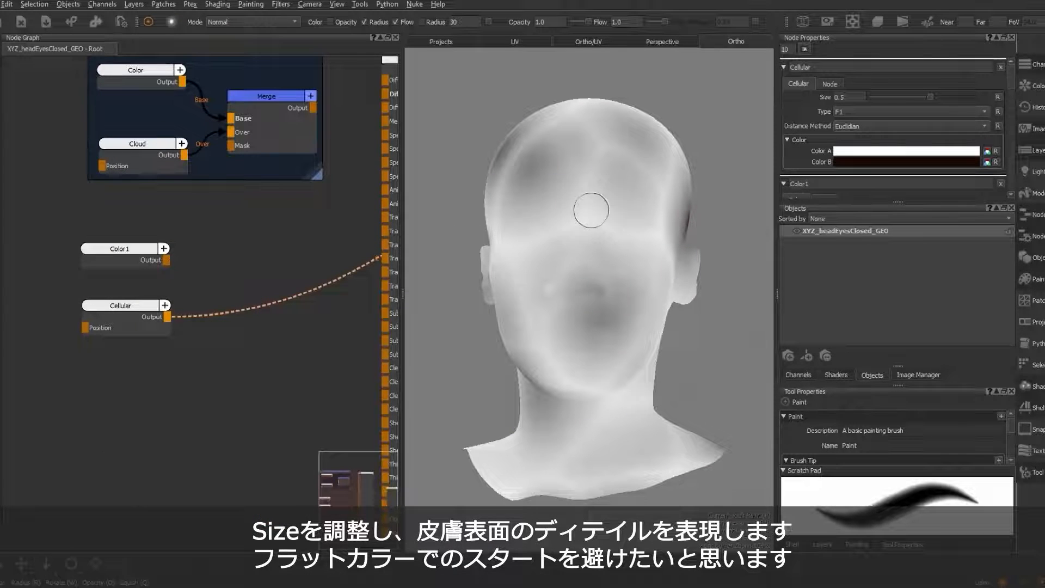
Step: Reduce the Cellular node's Size to 0.04 for a very fine pattern on the head
drag(935, 95, 890, 103)
alt+right_drag(545, 224, 559, 260)
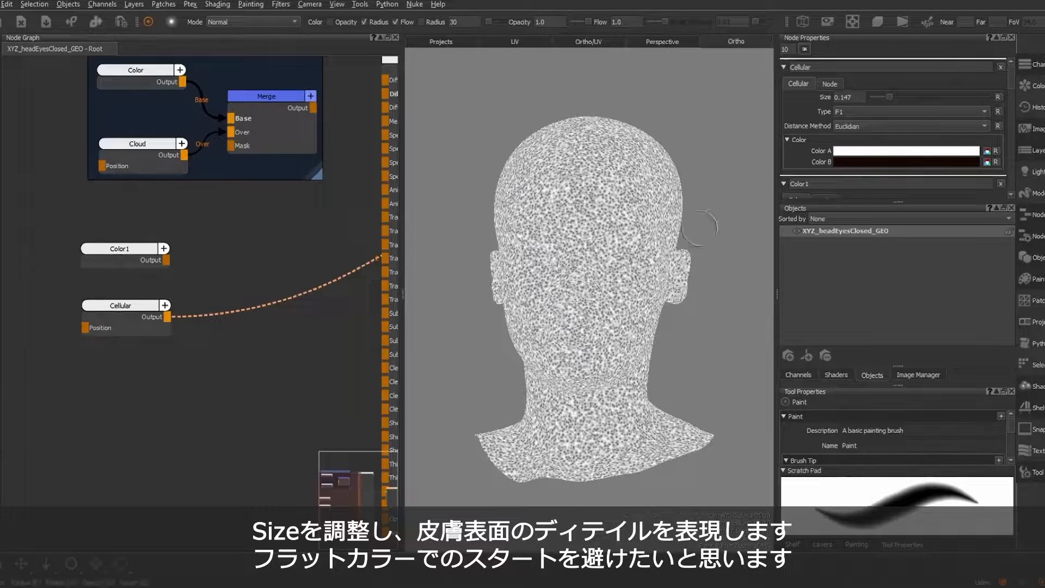
drag(890, 101, 877, 96)
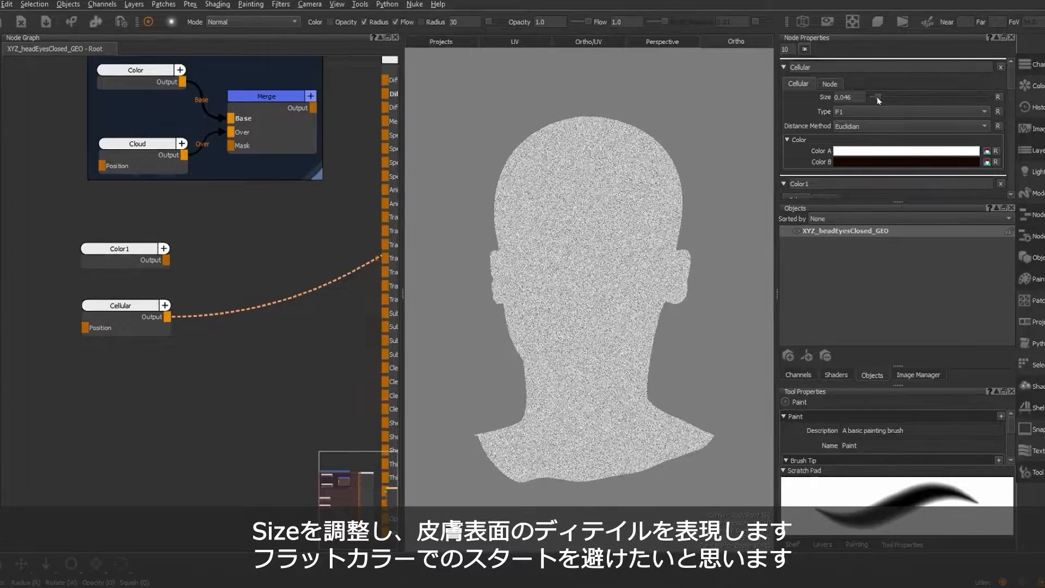
scroll(589, 272, up, 2)
alt+right_drag(553, 299, 751, 268)
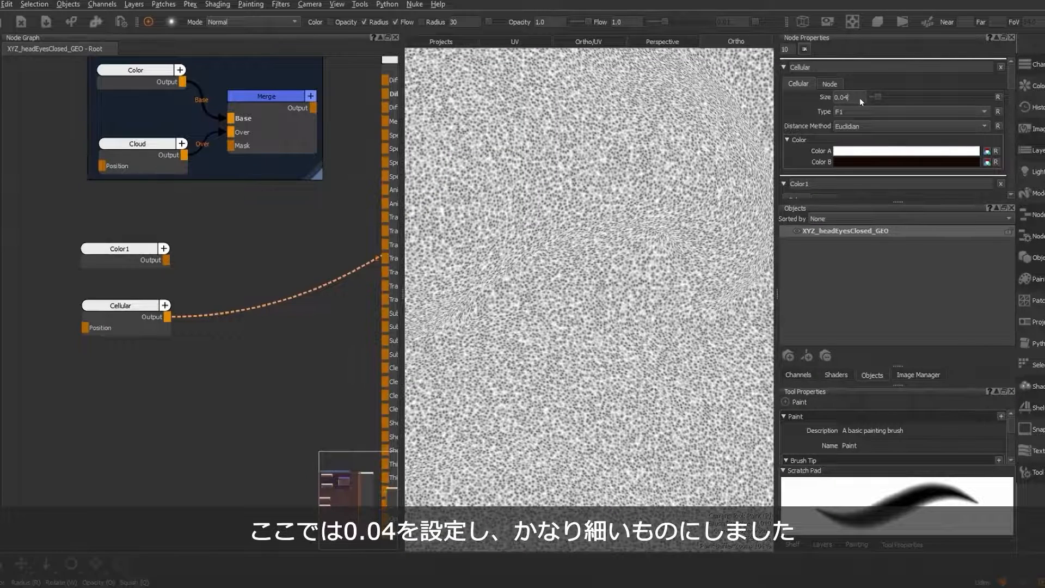
key(Return)
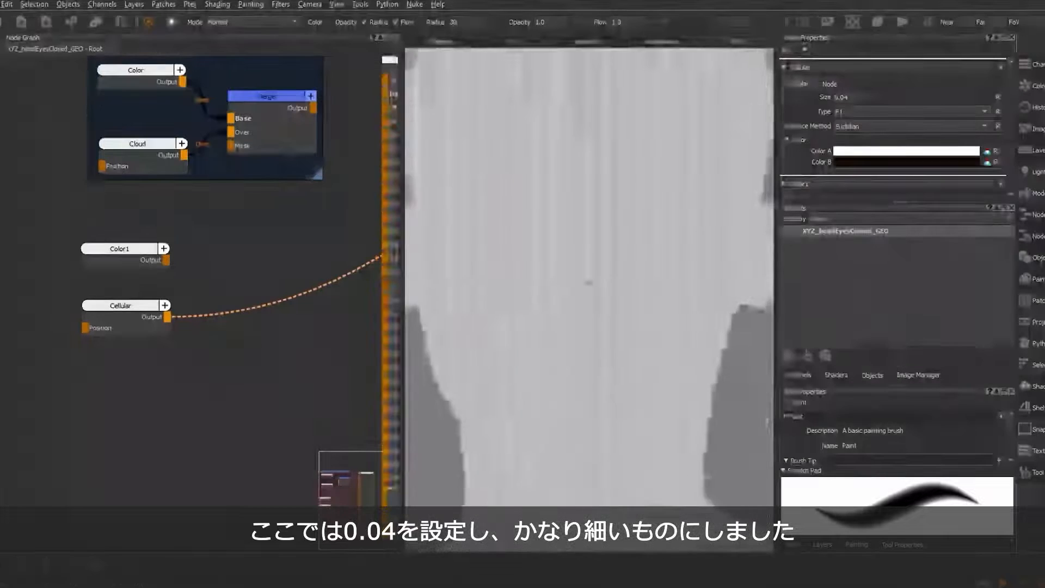
Step: Add a Merge node beside Color1, connecting Color1 to its Base and Cellular to its Over input
click(214, 283)
key(Tab)
text(mer)
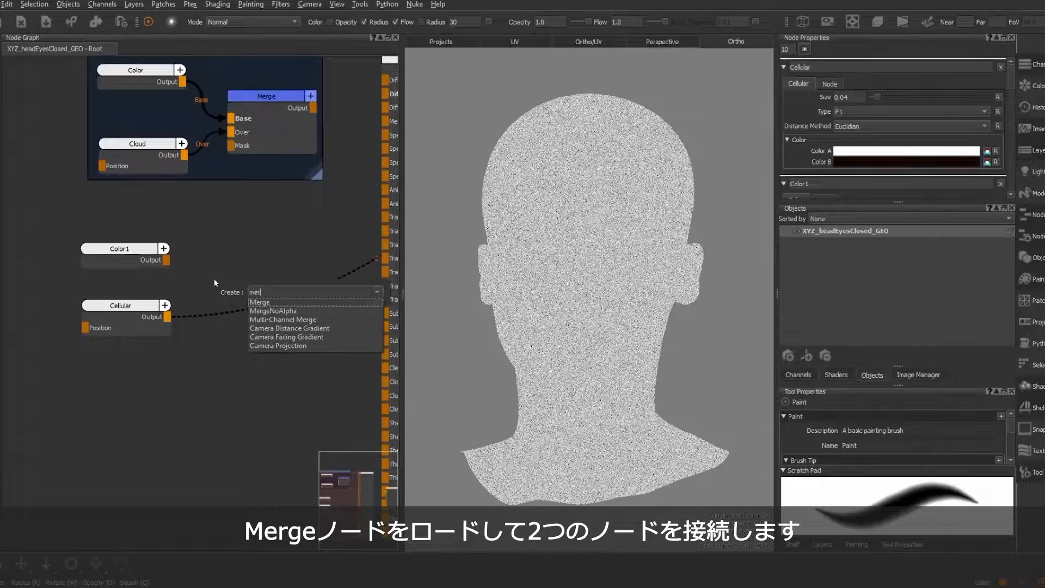
click(257, 302)
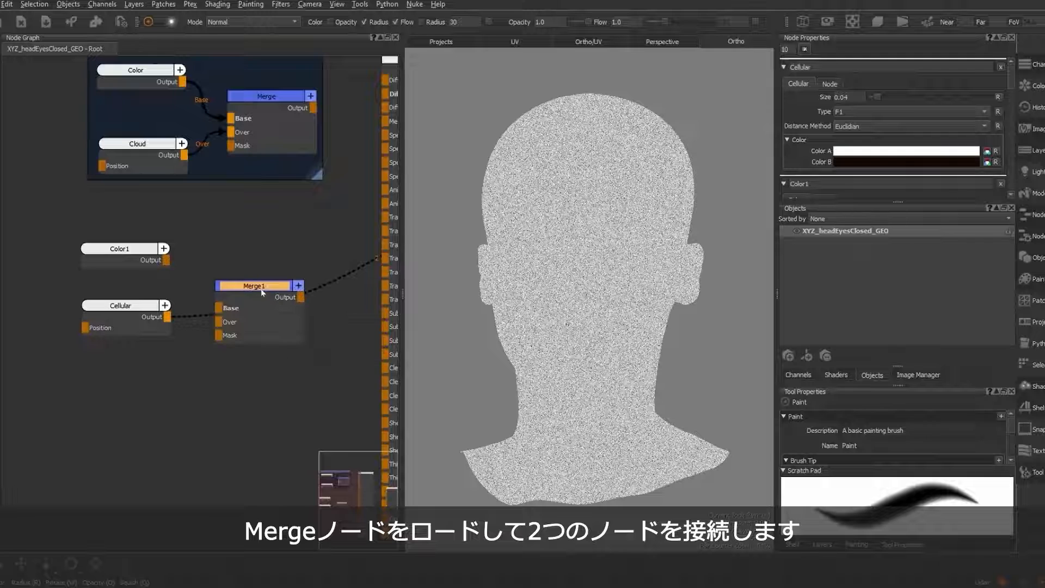
drag(265, 288, 265, 250)
drag(165, 260, 231, 272)
drag(167, 316, 231, 286)
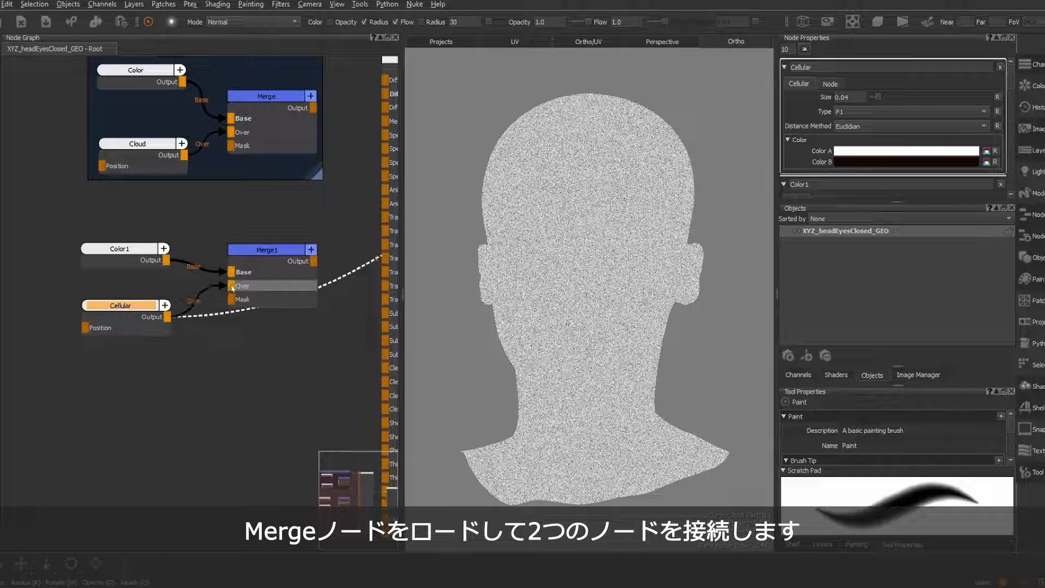
Step: Set the Merge1 node's blend mode to Multiply and show the node in the Viewer
click(276, 249)
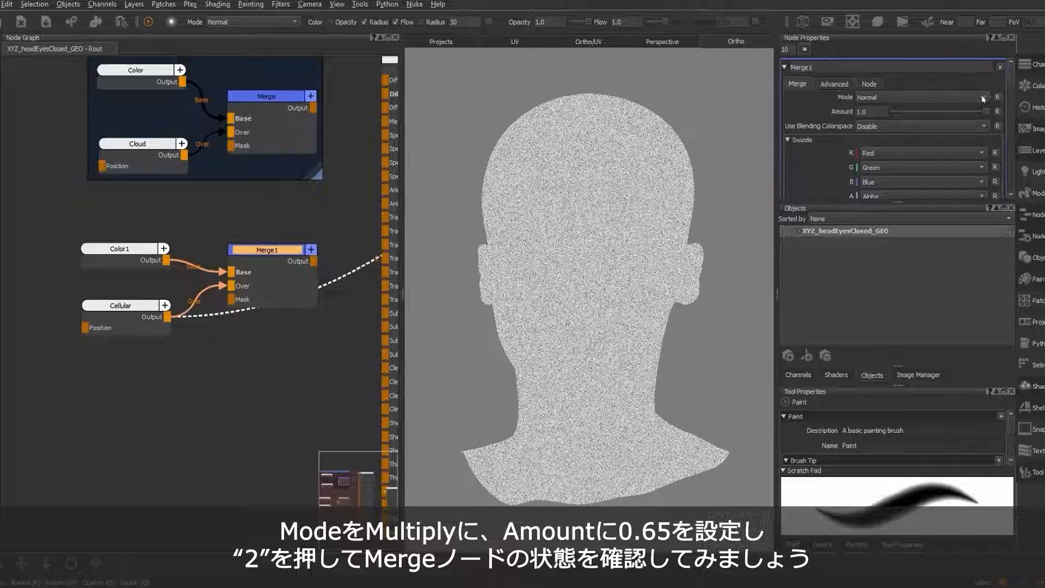
click(982, 99)
mouse_move(915, 109)
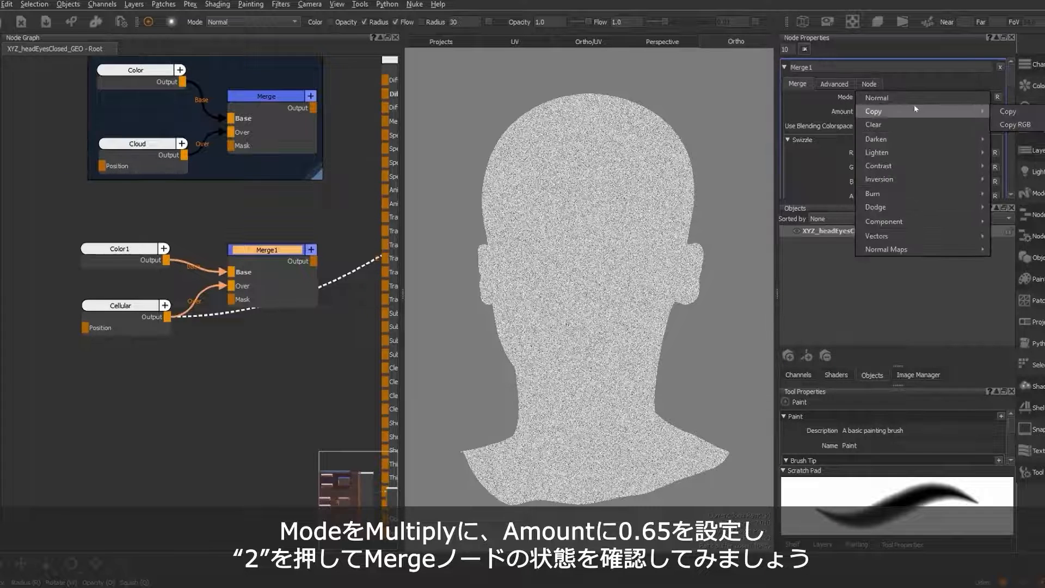
mouse_move(920, 140)
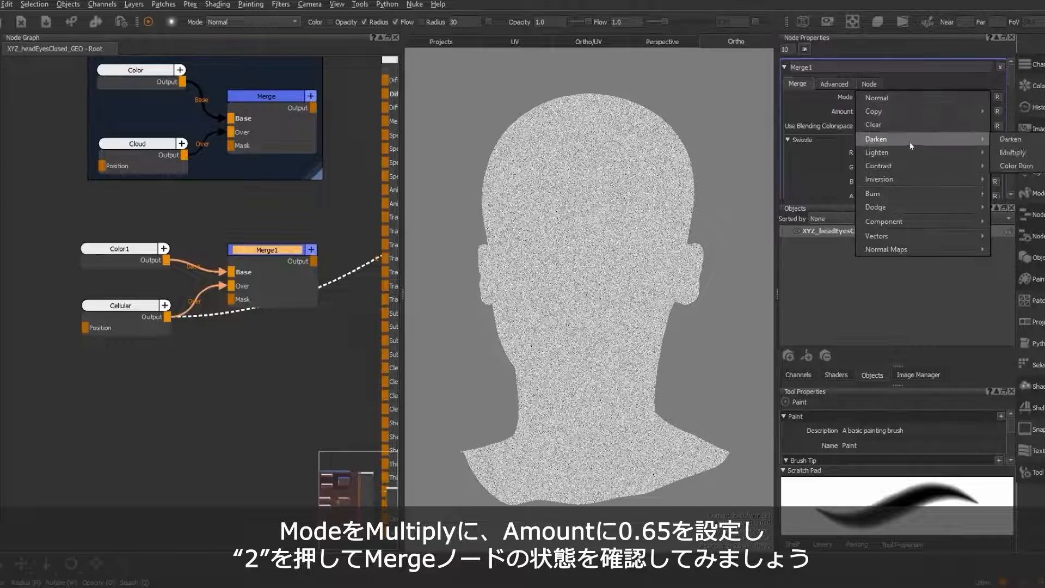
click(1015, 152)
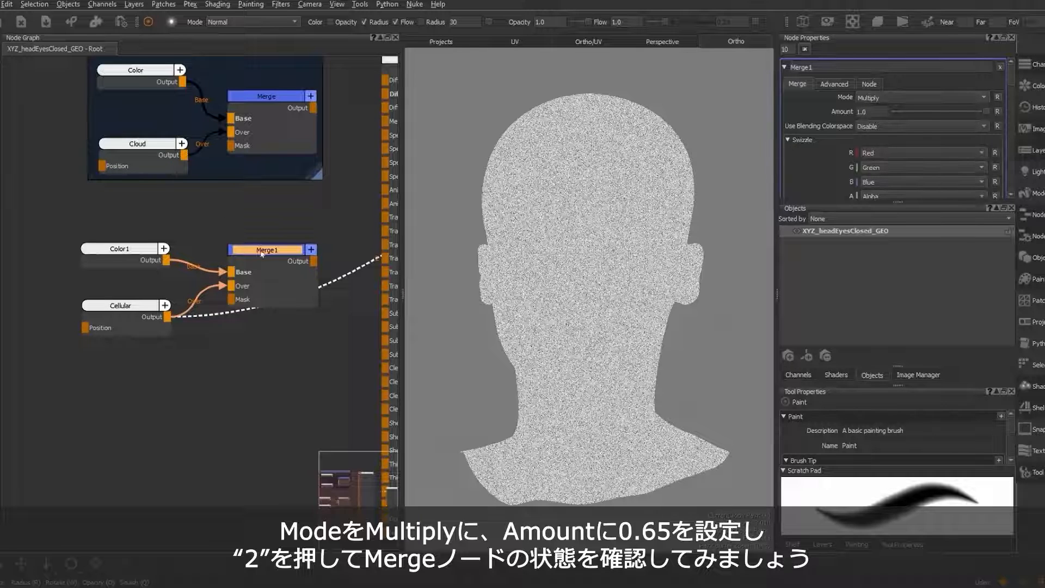
scroll(266, 254, up, 2)
key(2)
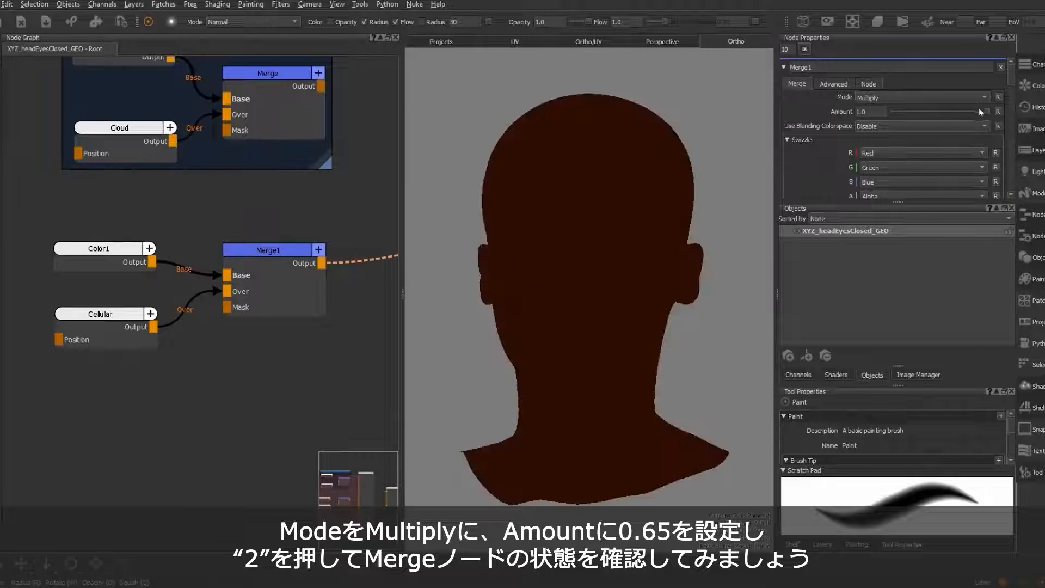
Step: Set the Merge1 Amount to 0.65 and inspect the blended detail on the head up close
drag(984, 110, 963, 113)
click(877, 112)
key(BackSpace)
key(BackSpace)
text(5)
alt+right_drag(566, 272, 763, 346)
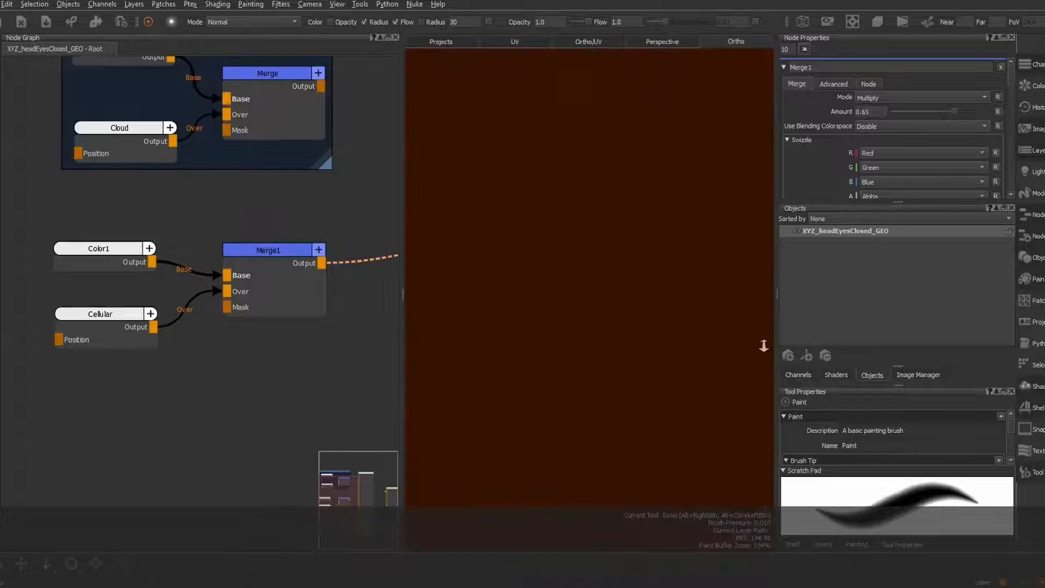
alt+right_drag(668, 324, 572, 304)
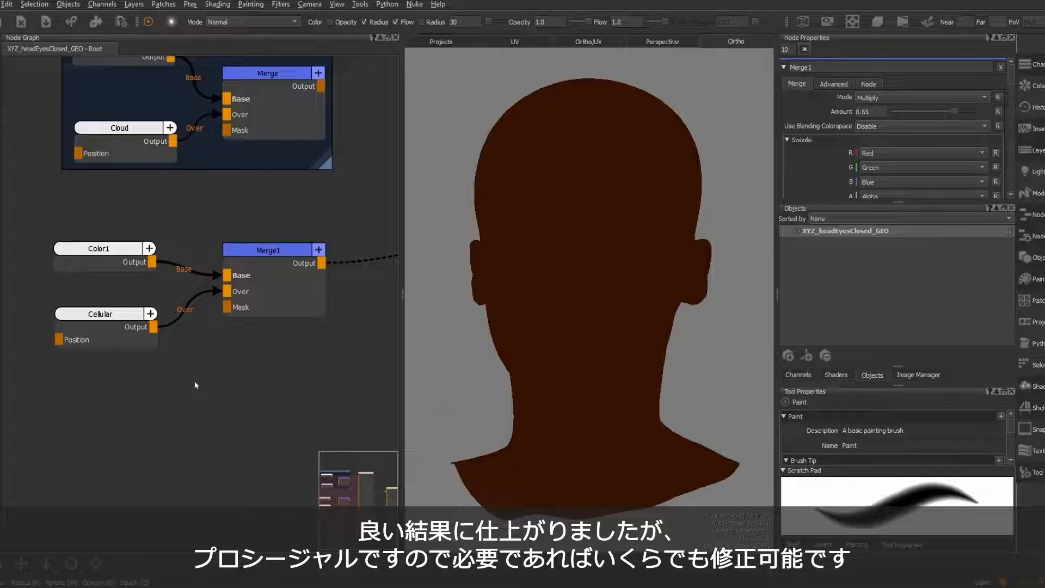
Step: Add a Backdrop around the Color1, Cellular and Merge1 nodes
scroll(195, 384, down, 5)
click(154, 312)
shift+click(154, 345)
key(Tab)
text(back)
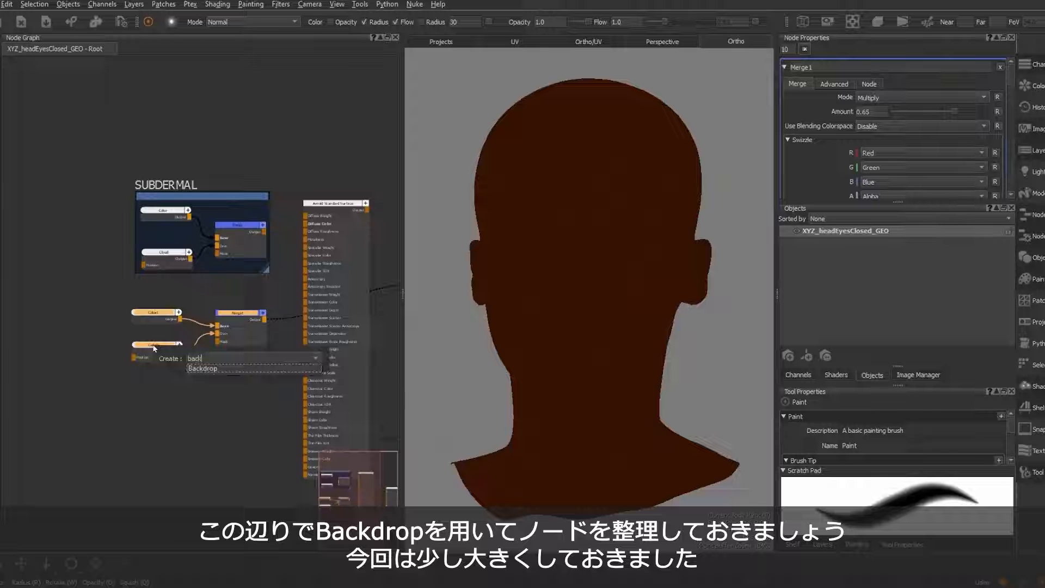
key(Return)
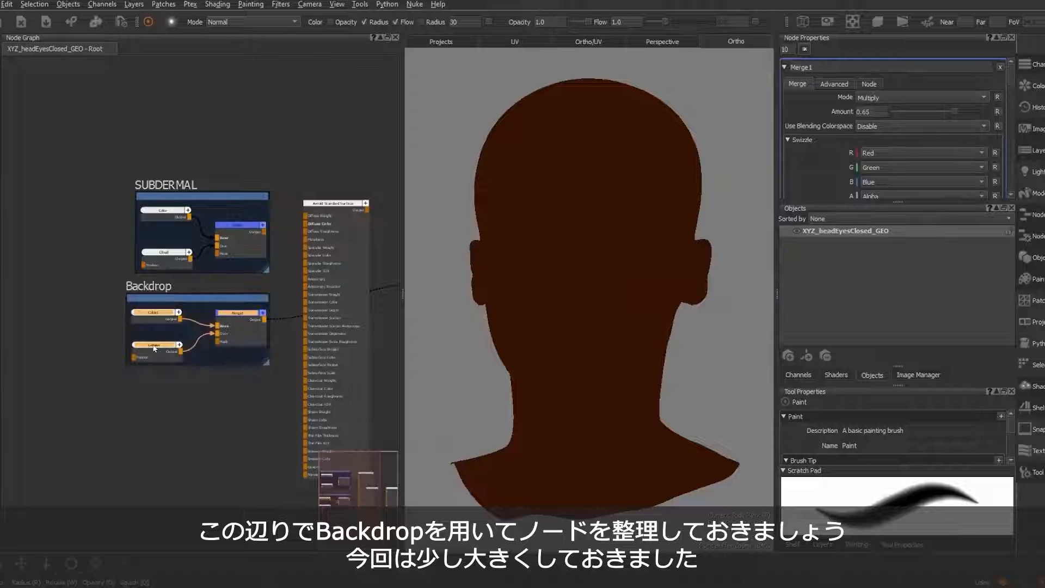
Step: Shift the new Backdrop with its nodes away from the shader node and enlarge it to leave room for more nodes
drag(183, 301, 87, 296)
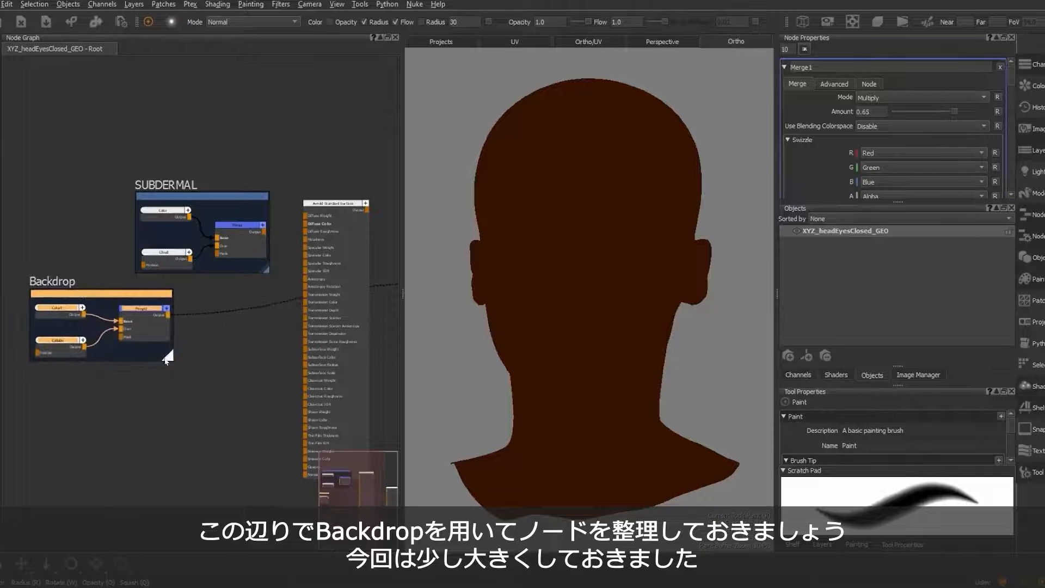
drag(170, 361, 275, 509)
scroll(274, 509, up, 1)
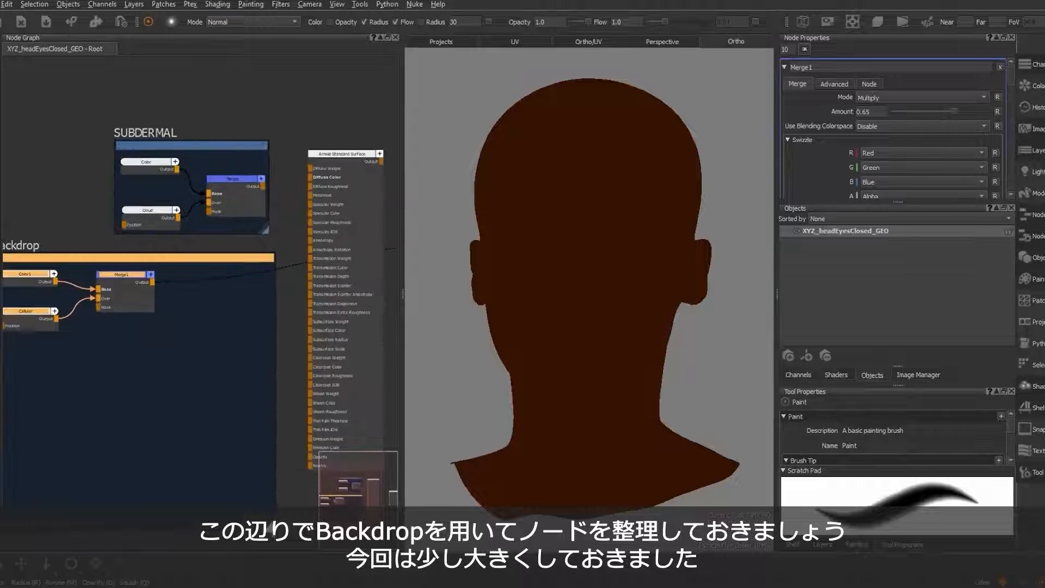
scroll(205, 444, down, 3)
middle_drag(200, 436, 284, 426)
Step: Move the Color1 node out of the large Backdrop and place a second, small Backdrop around it
click(171, 327)
drag(154, 327, 92, 331)
key(Tab)
text(back)
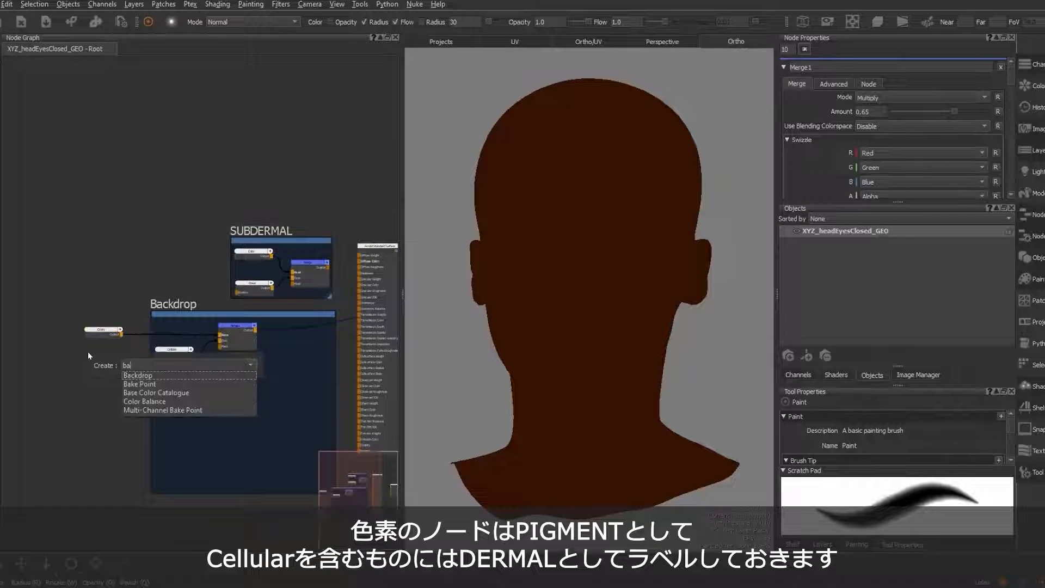
click(138, 379)
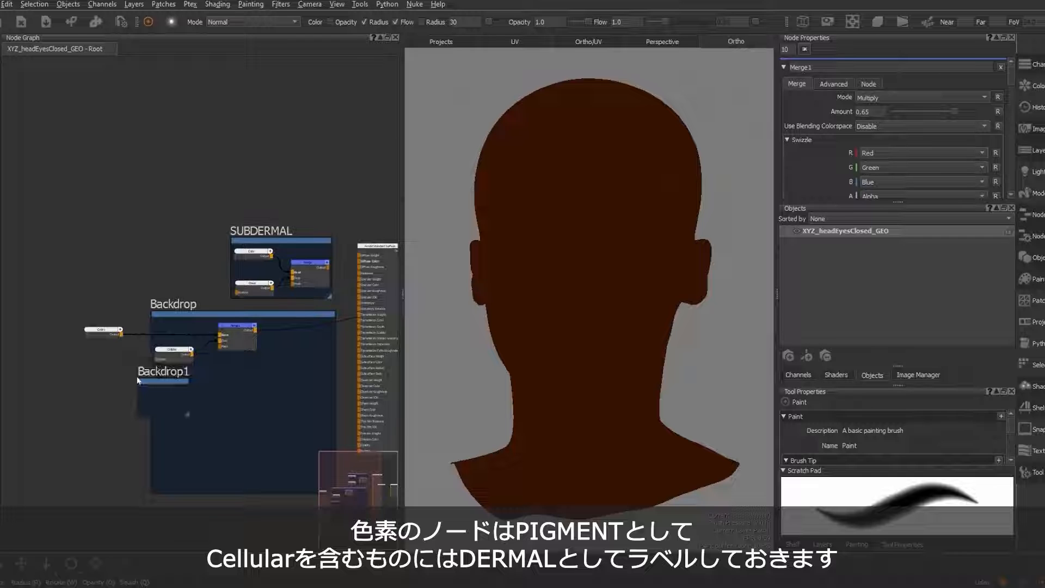
drag(143, 383, 95, 323)
Step: Rename the small Backdrop around the Color1 node as PIGMENT
double_click(96, 322)
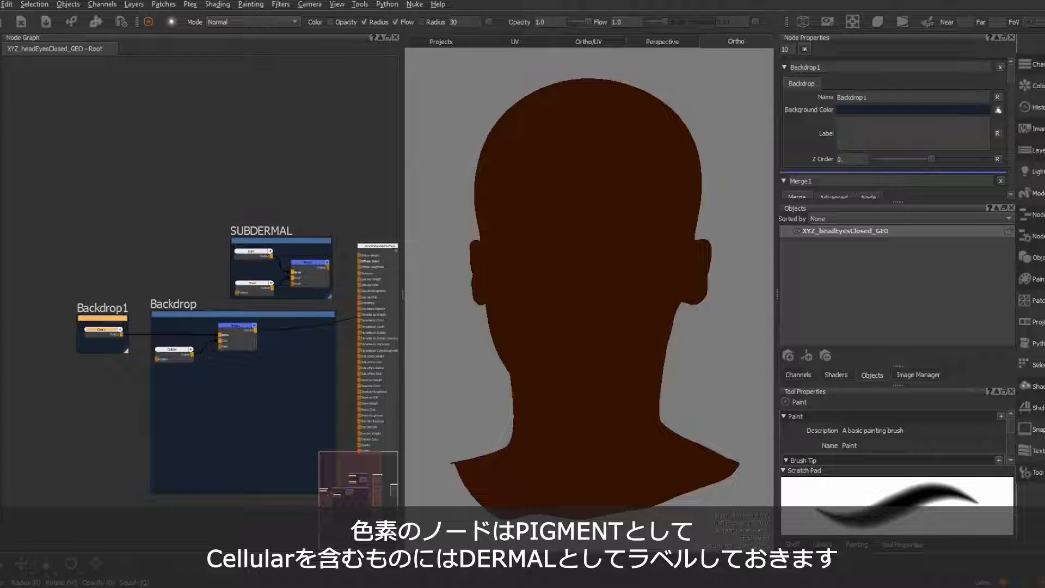
double_click(805, 67)
text(P)
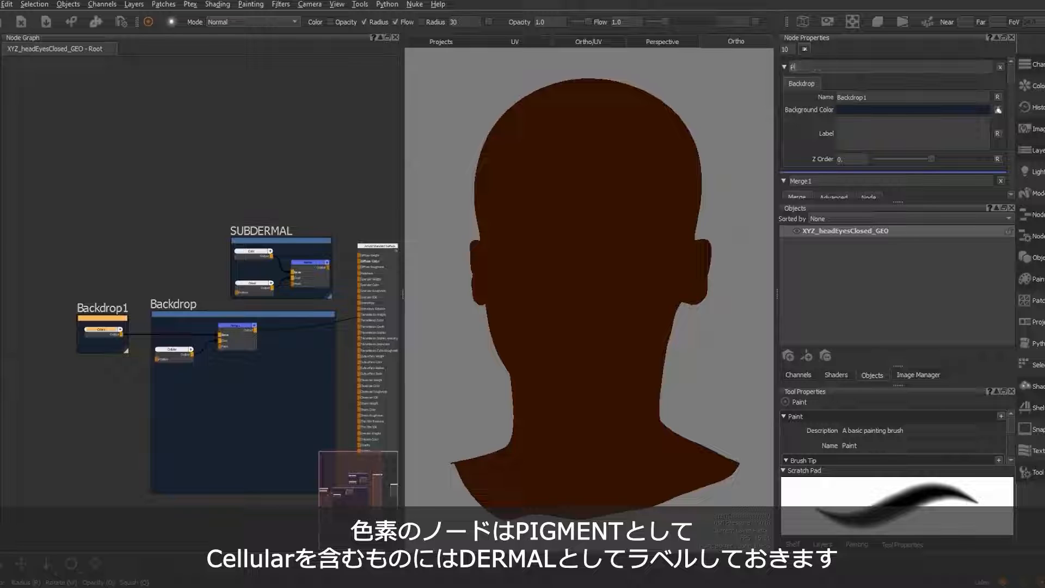
text(IGMENT)
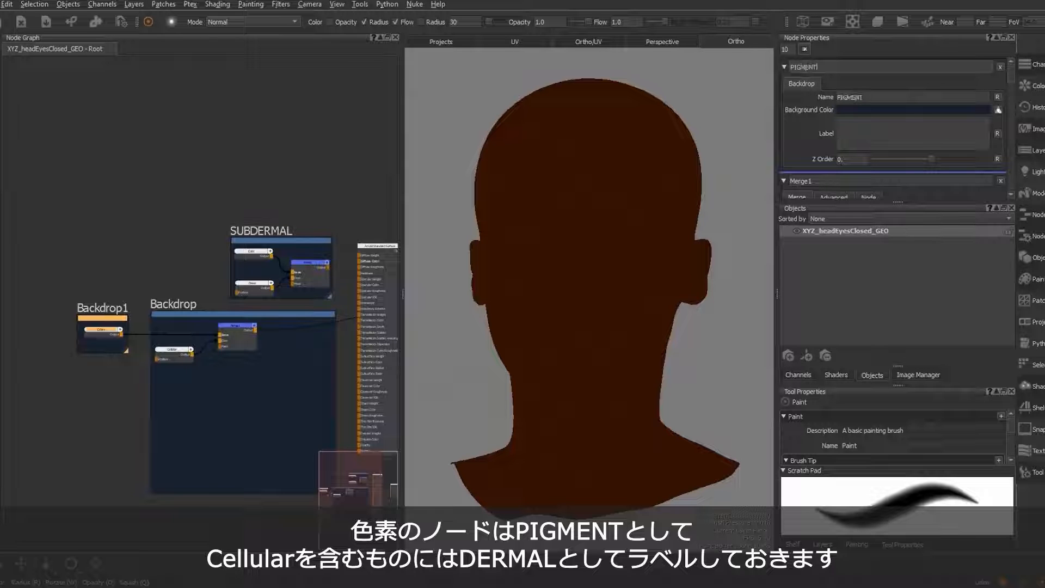
Step: Rename the large Backdrop containing the Cellular and Merge1 nodes as DERMAL
double_click(206, 315)
double_click(803, 67)
text(DERMAL)
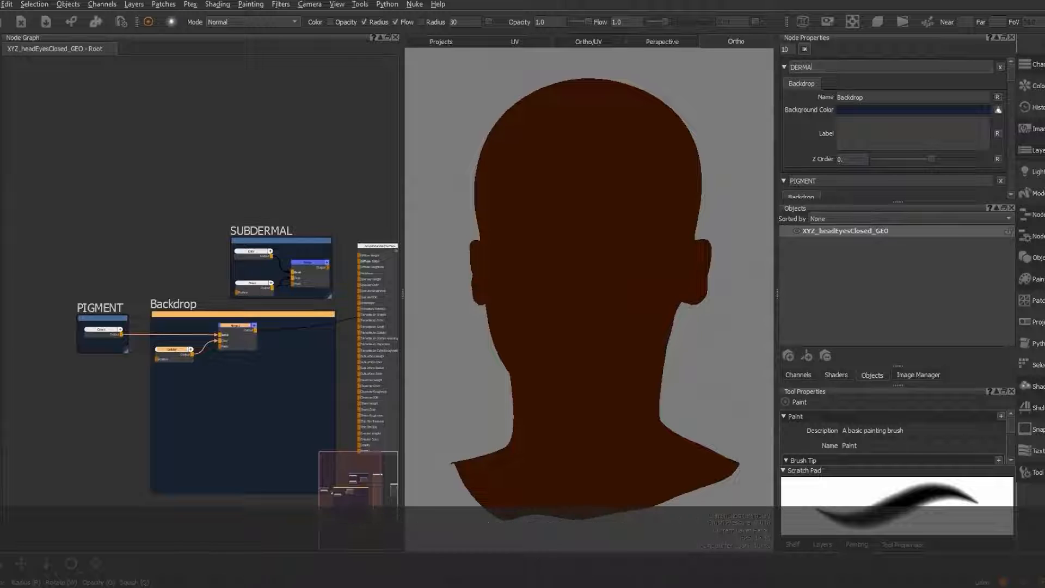
key(Return)
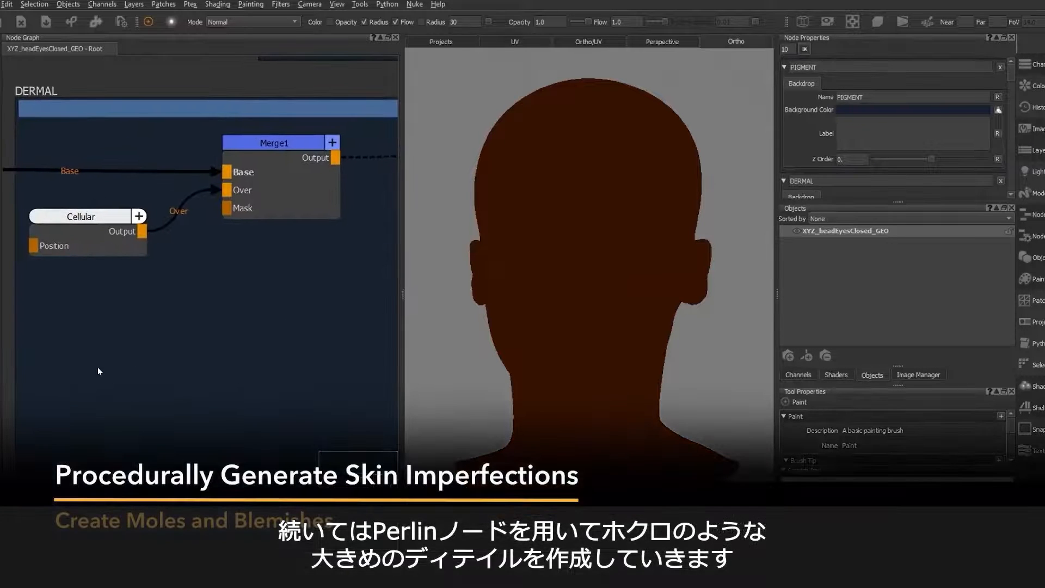
Step: Add a Perlin node below Cellular inside the DERMAL backdrop, open its properties and show it in the Viewer
key(Tab)
text(perl)
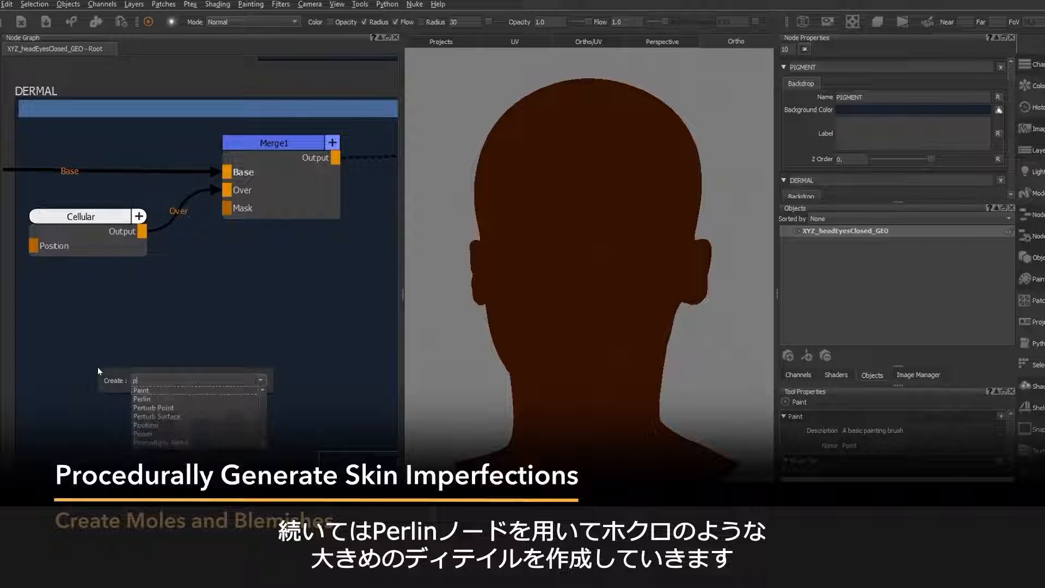
key(Down)
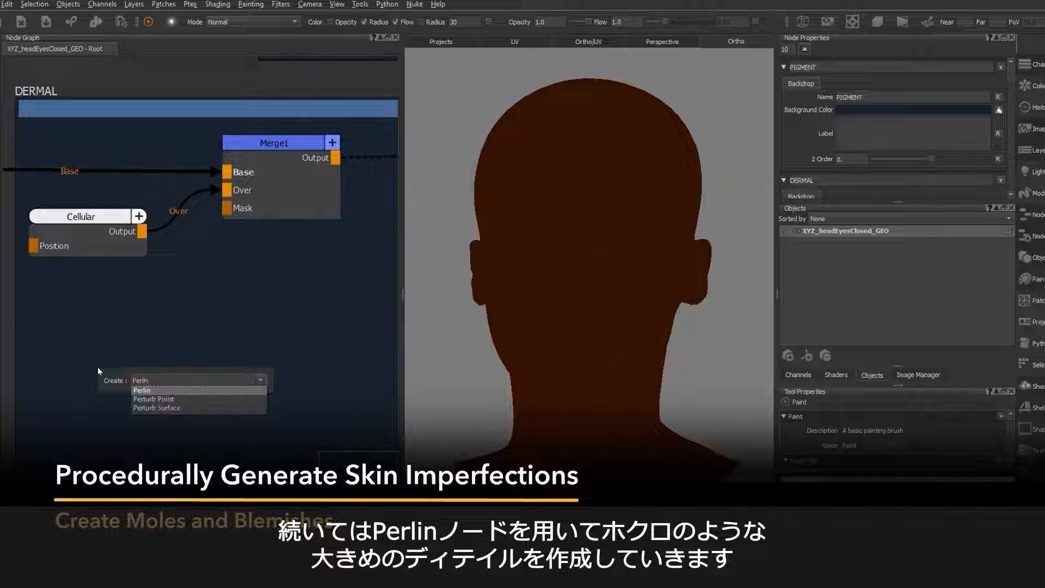
key(Return)
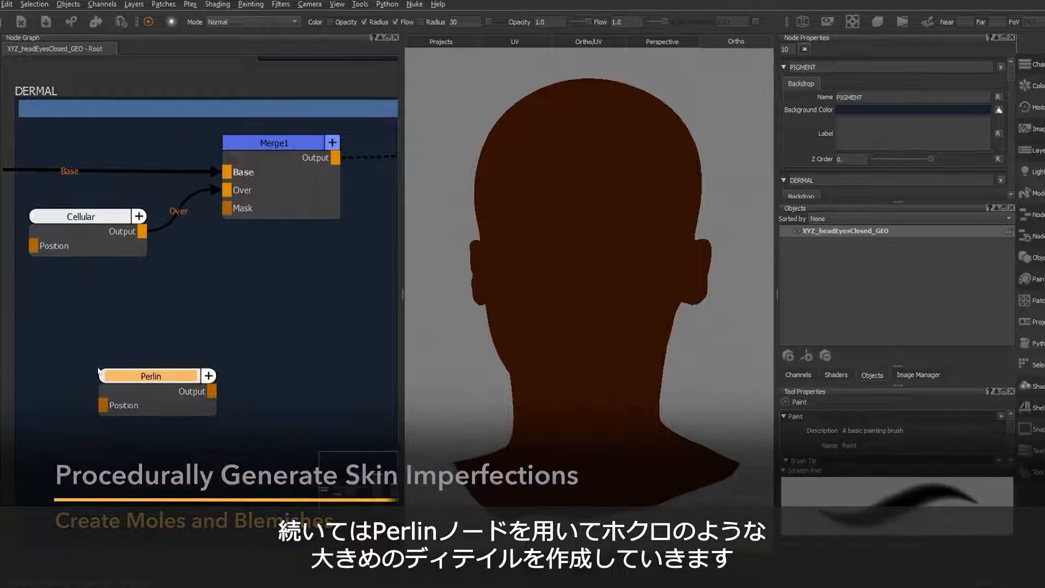
double_click(135, 381)
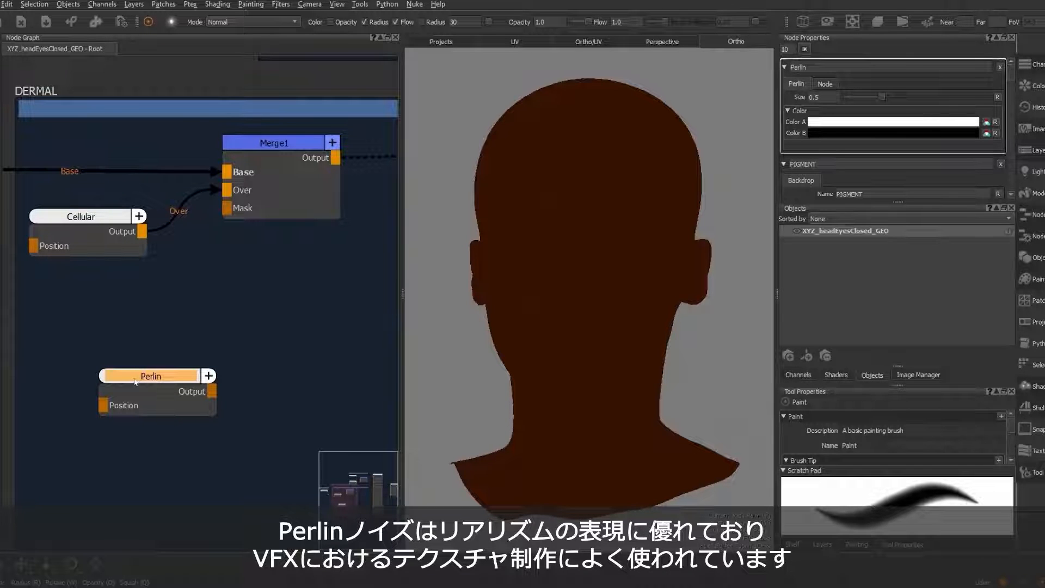
key(1)
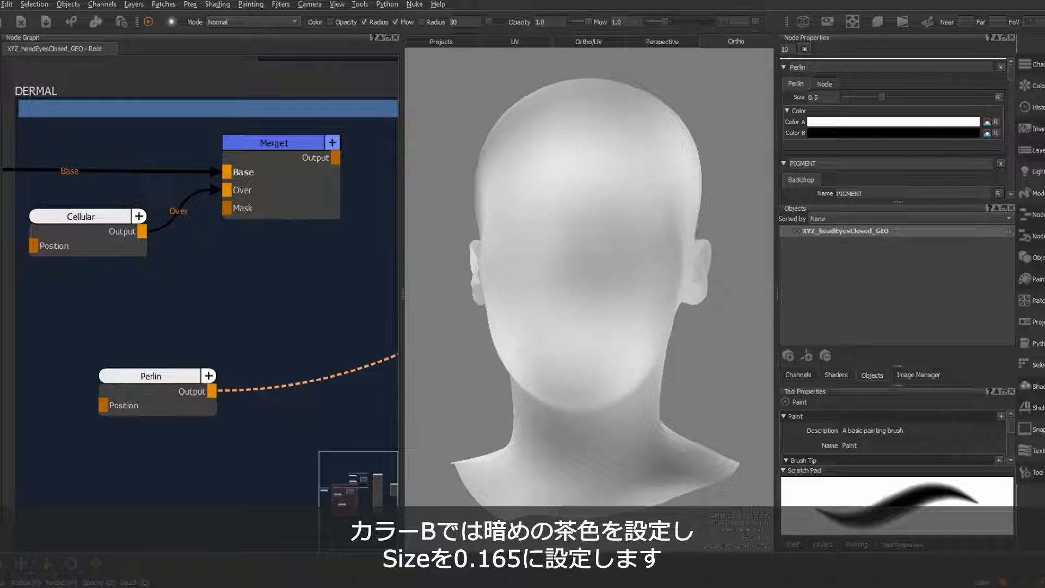
Step: Set the Perlin node's Color B to the saved very dark brown swatch and its Size to 0.165
click(862, 132)
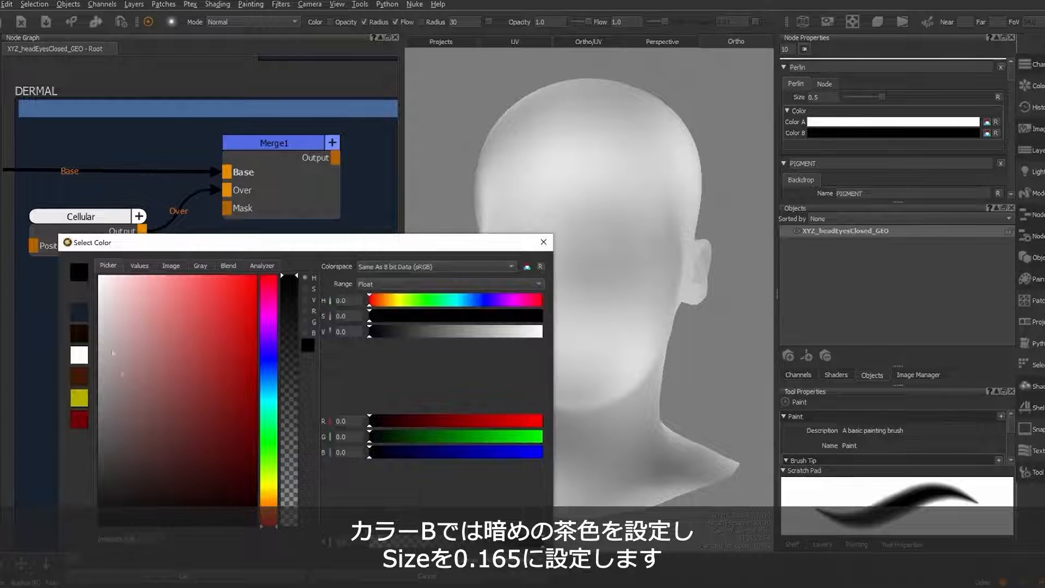
click(79, 333)
click(238, 572)
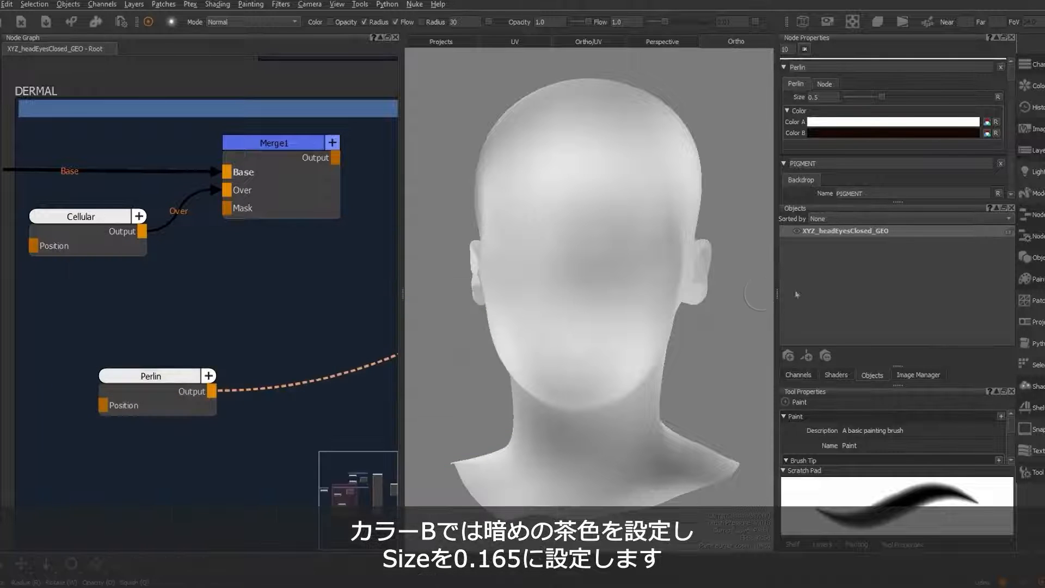
drag(882, 95, 858, 99)
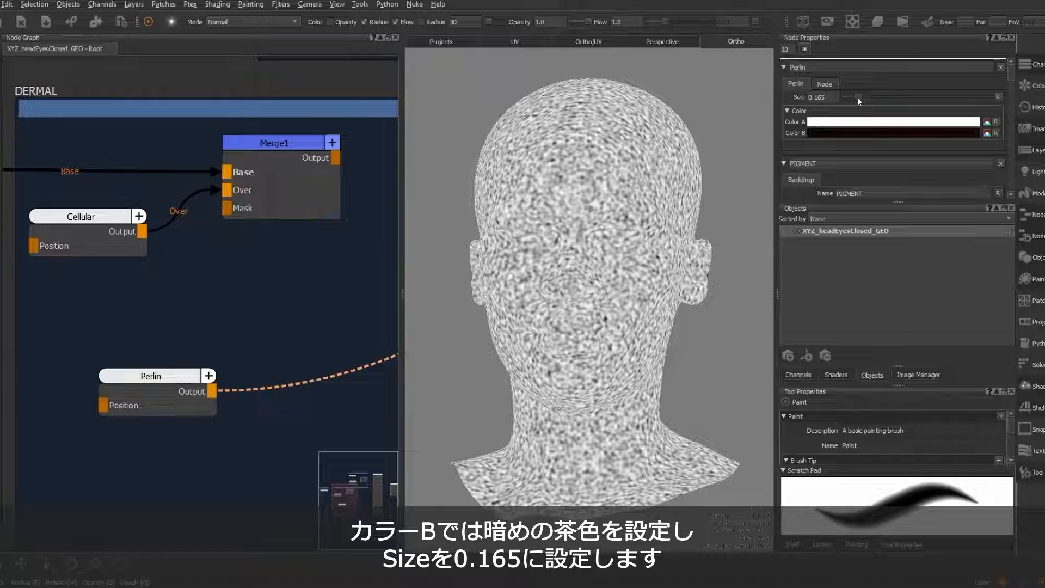
Step: Add a Levels node beside the Perlin node in the DERMAL backdrop and insert it on the Perlin output
key(Tab)
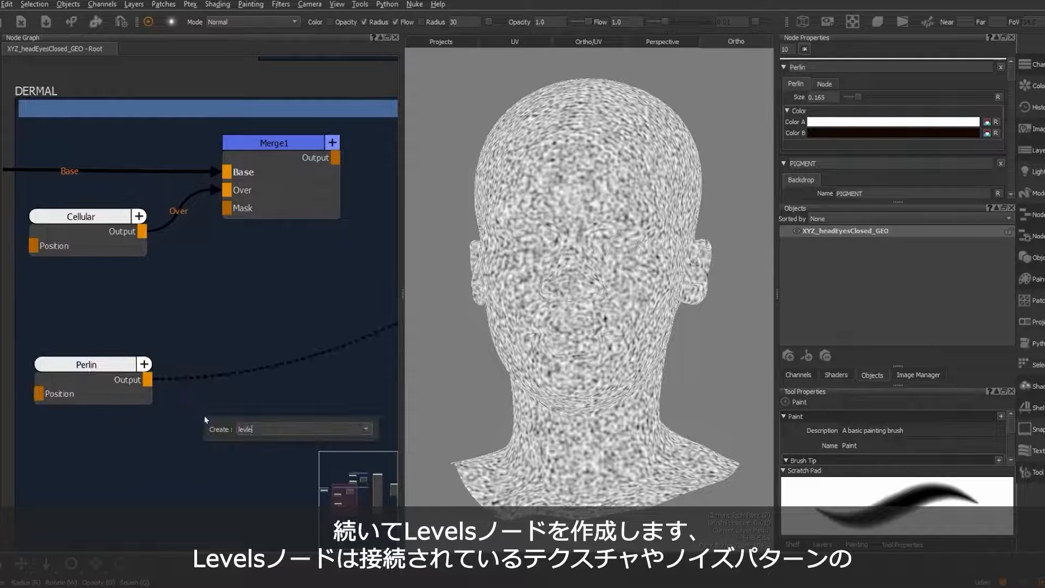
text(levels)
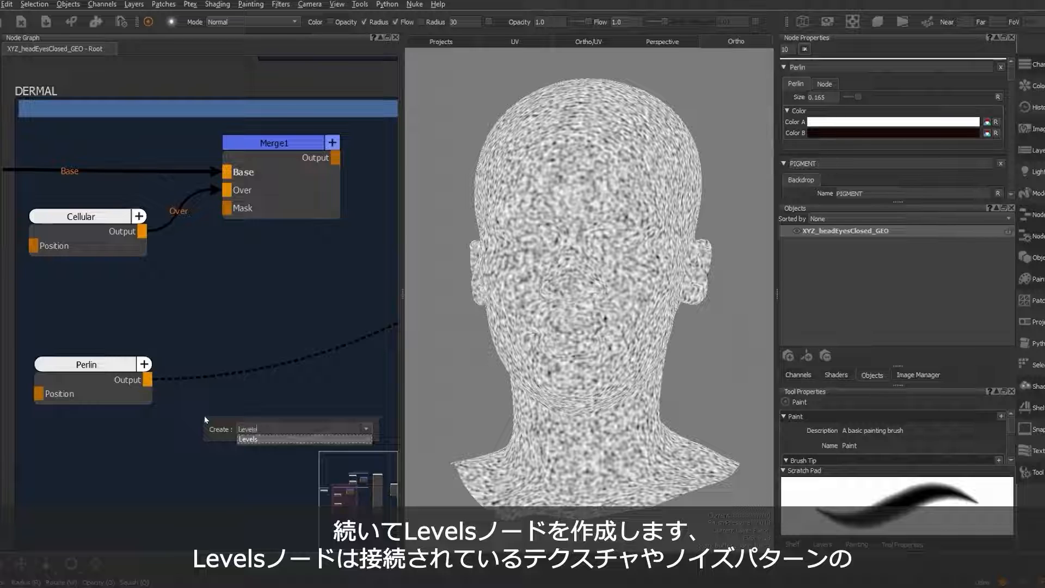
key(Return)
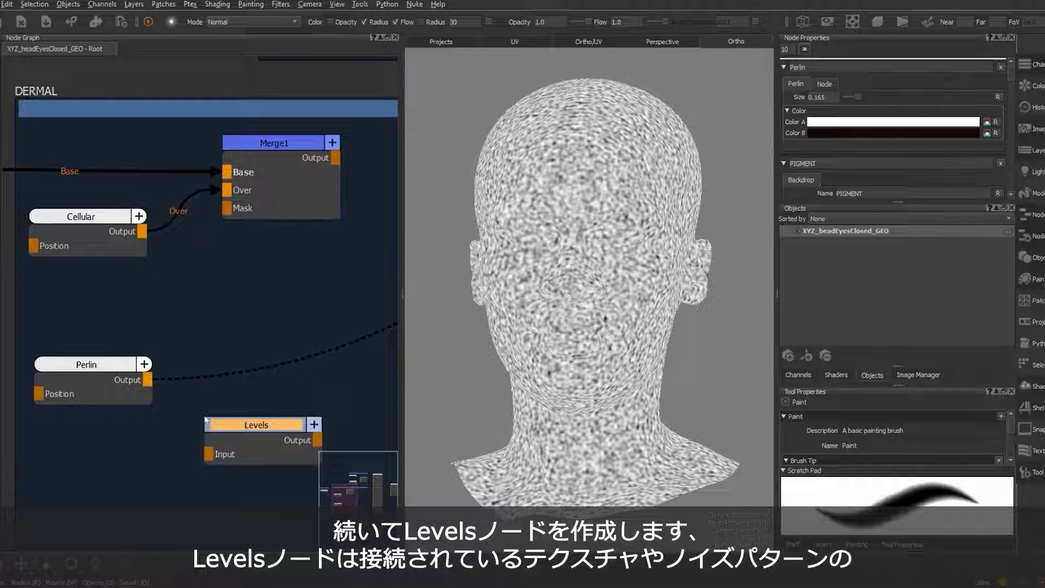
drag(232, 427, 238, 370)
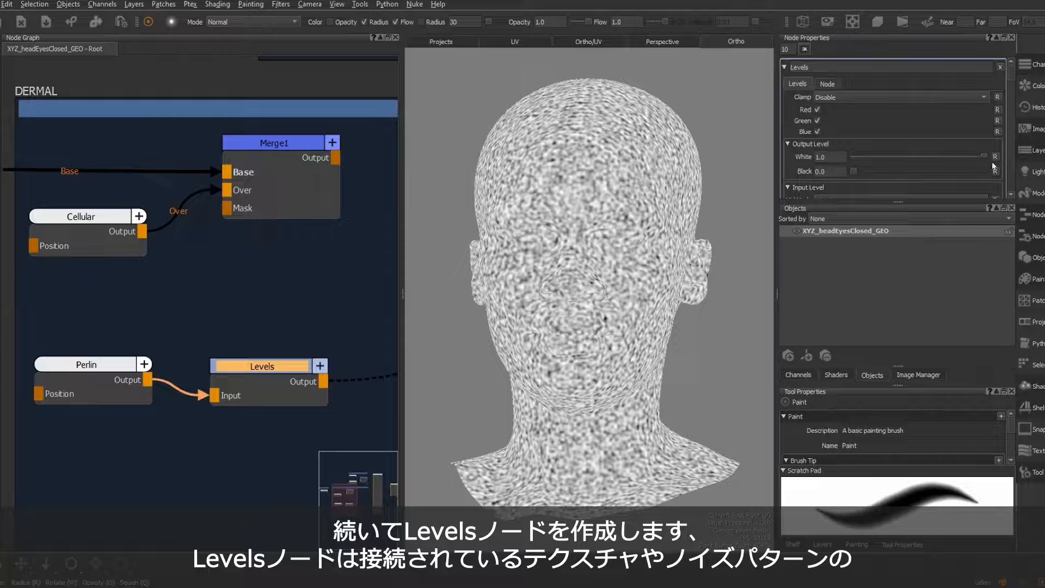
Step: Set the Levels node's Input Level White to 0.015 and its Input Level Black to 0.9
scroll(982, 163, down, 1)
drag(983, 122, 1011, 116)
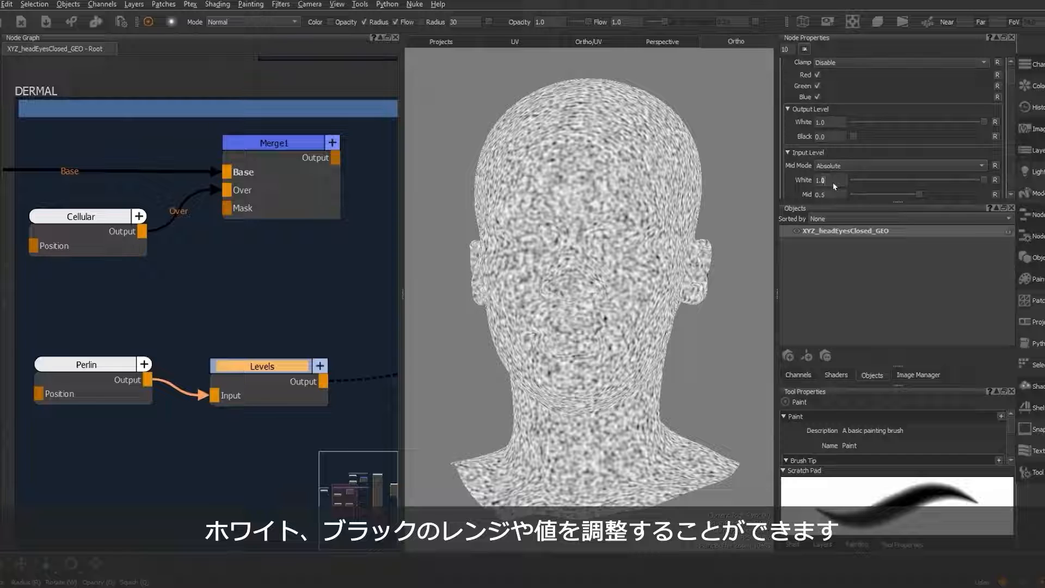
text(0.01)
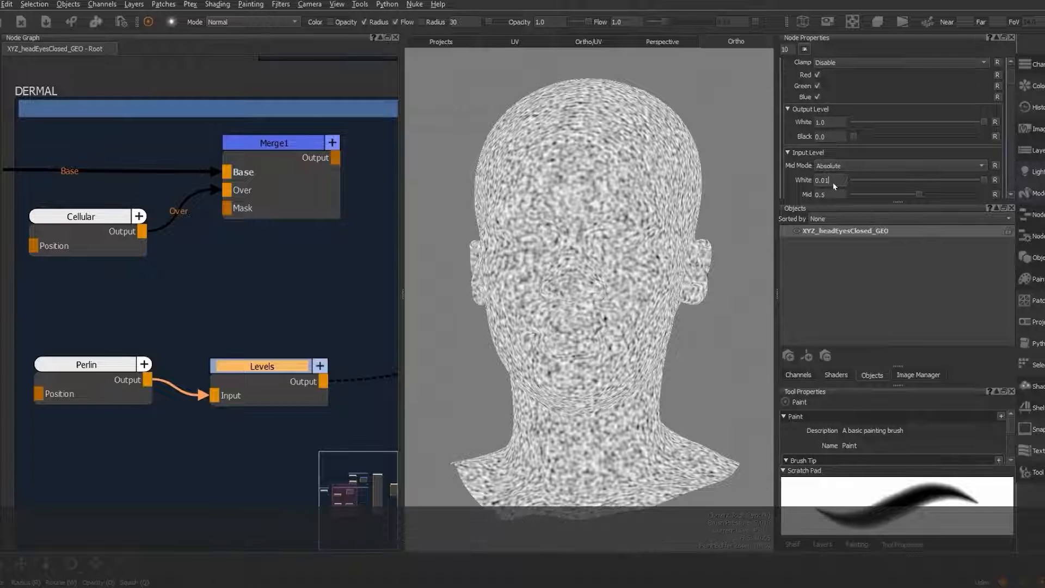
text(5)
key(Return)
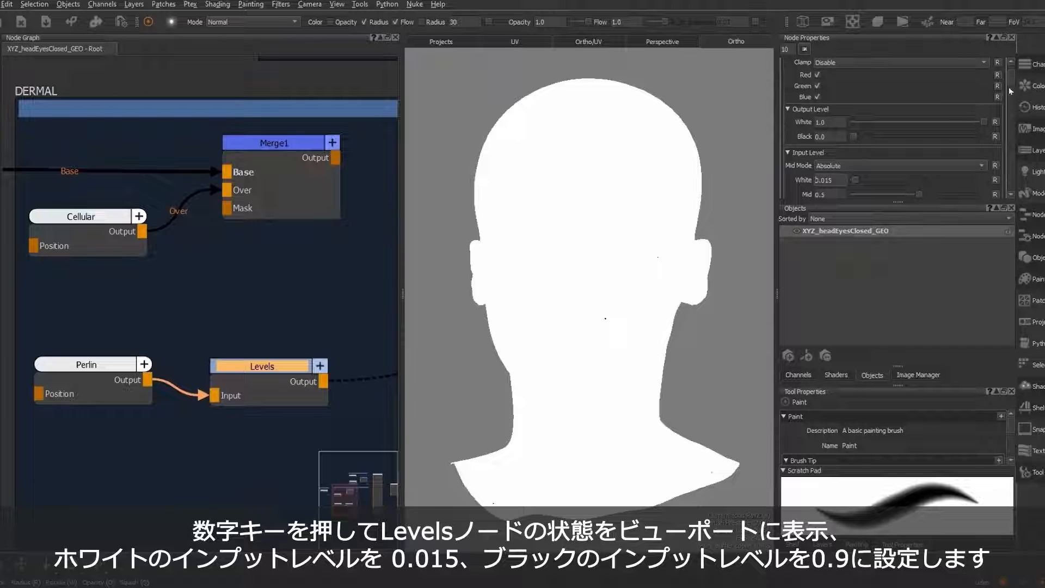
scroll(1010, 76, down, 3)
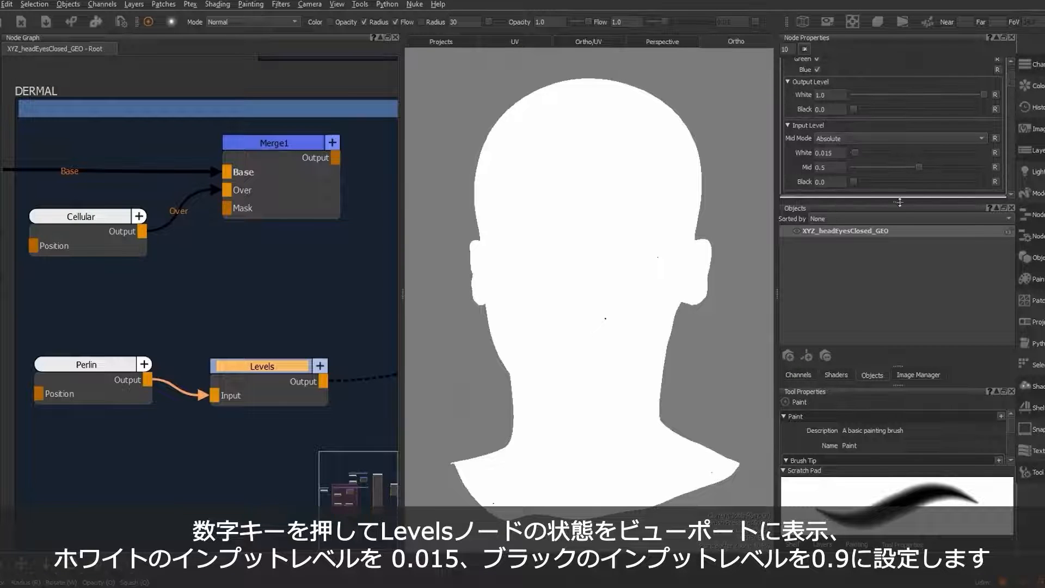
drag(899, 202, 901, 257)
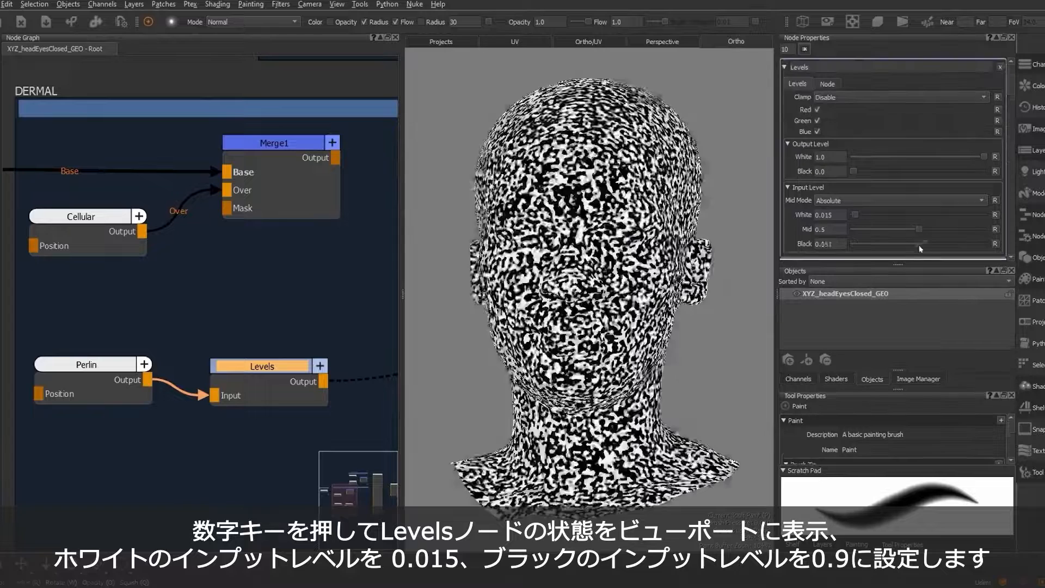
drag(920, 243, 972, 243)
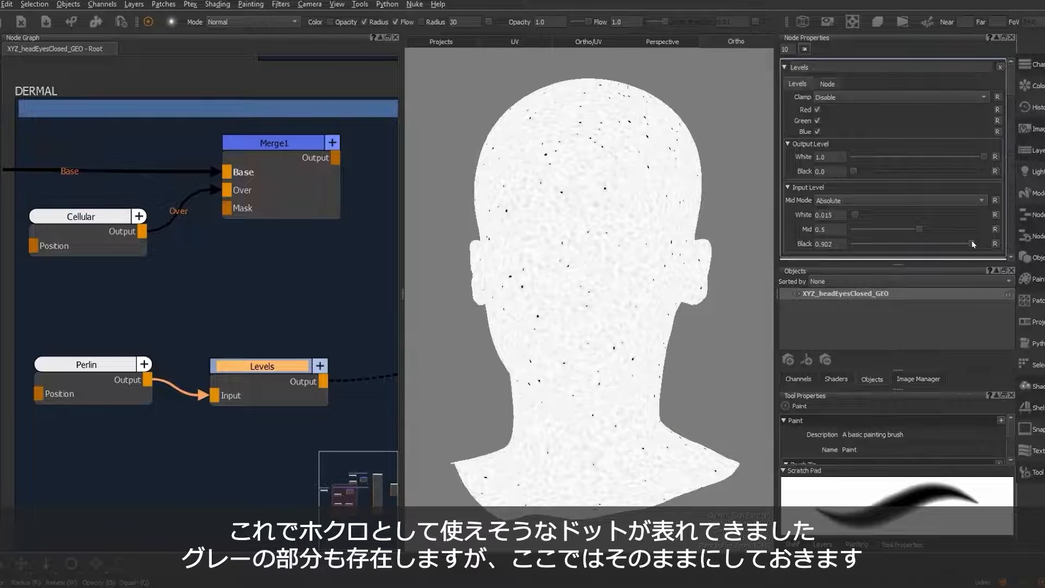
click(843, 244)
Step: Inspect the mole dots on the head and set the Levels node's Input Level Black to 0.93
mouse_move(602, 224)
alt+right_down()
mouse_move(592, 205)
mouse_move(715, 253)
alt+right_up()
alt+drag(571, 235, 583, 239)
alt+middle_drag(570, 236, 680, 310)
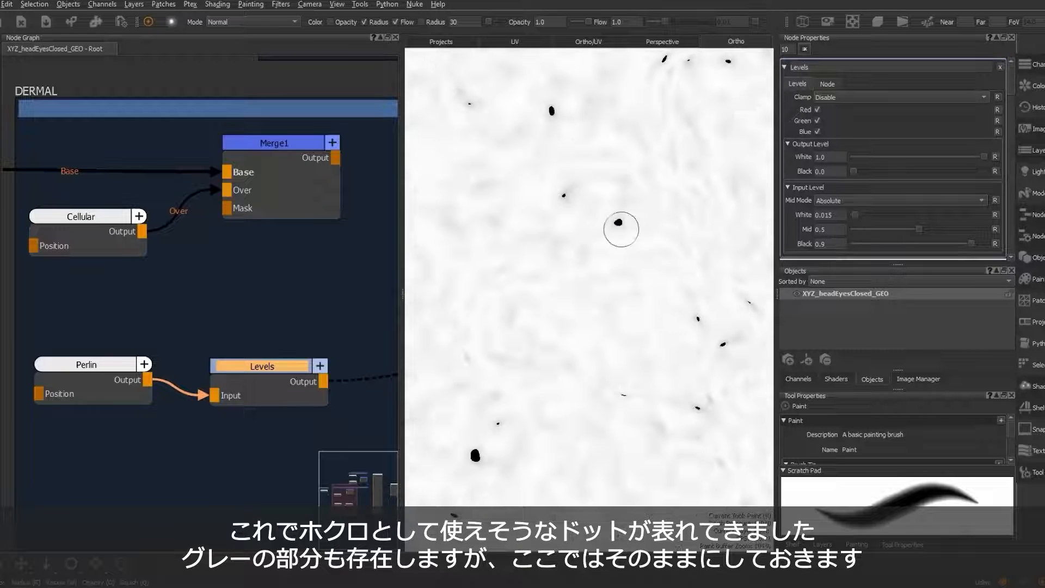
alt+right_drag(620, 411, 541, 380)
alt+drag(560, 373, 548, 370)
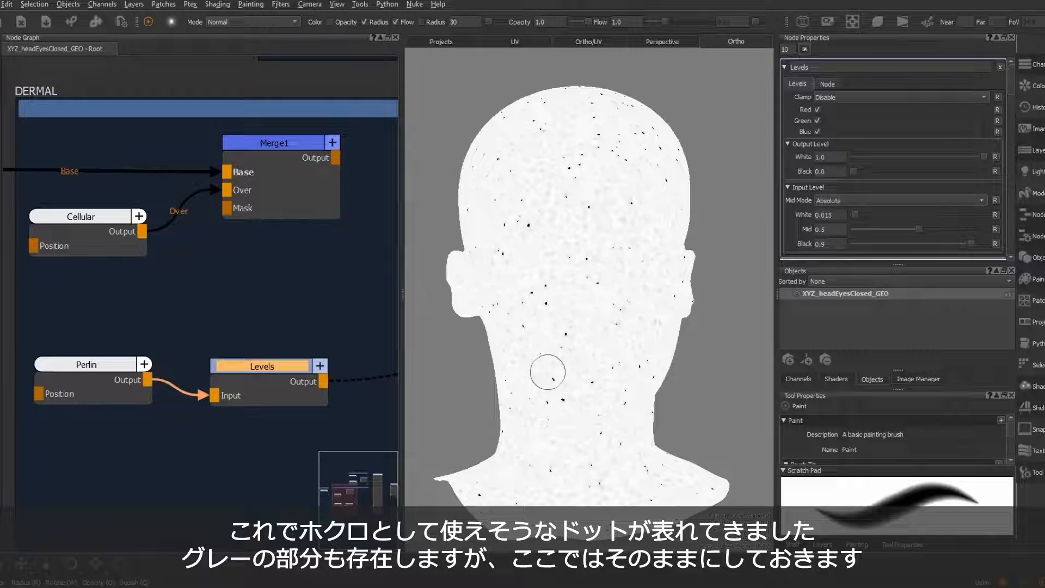
alt+drag(604, 343, 593, 342)
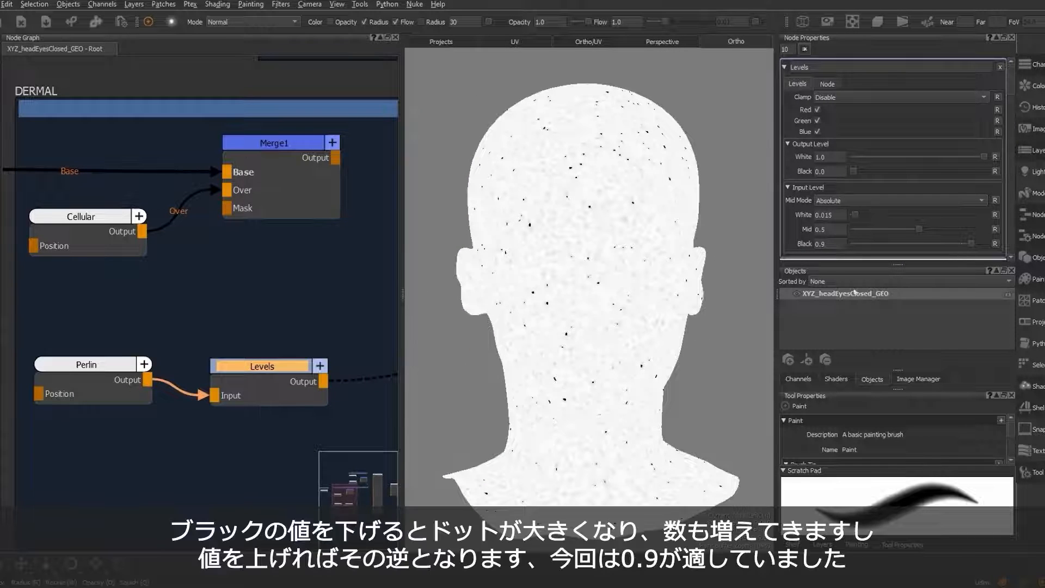
mouse_move(970, 242)
mouse_down()
mouse_move(952, 242)
mouse_move(976, 243)
mouse_up()
click(837, 245)
key(BackSpace)
key(Return)
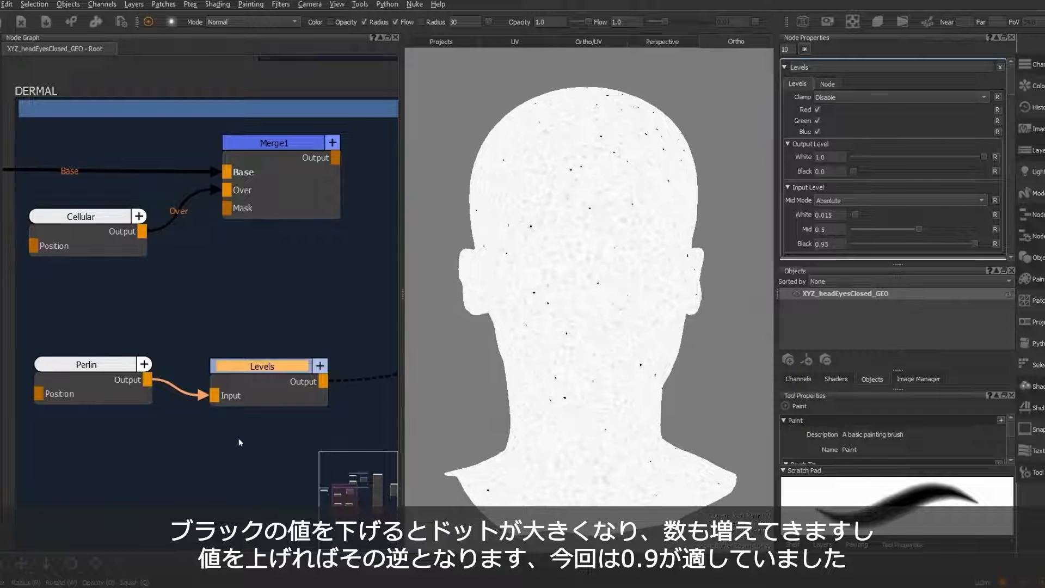
Step: Add a Merge node beside Levels, connecting Merge1's output to its Base and the Levels output to its Over
scroll(238, 437, down, 3)
scroll(253, 447, down, 3)
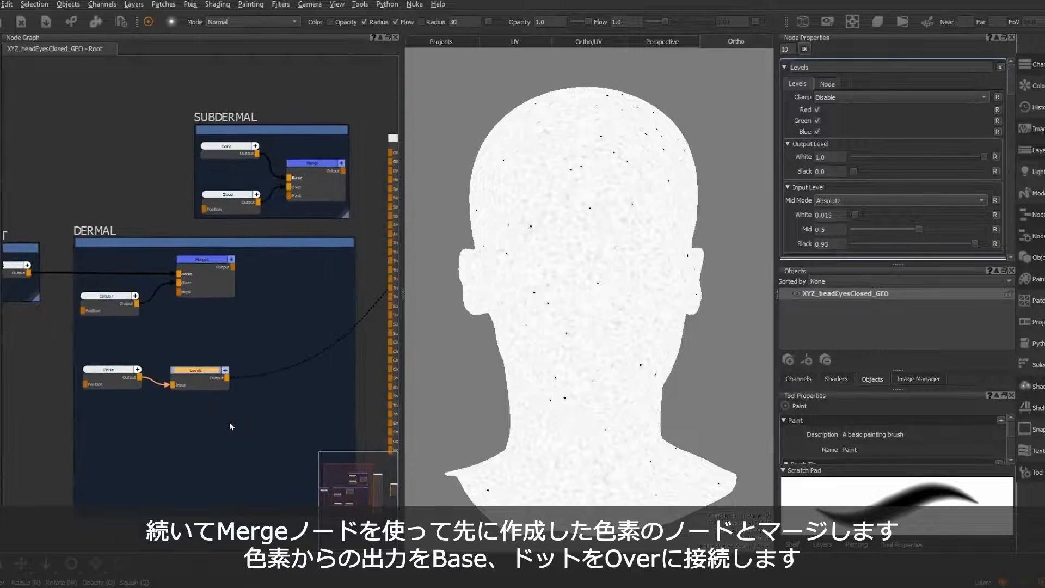
key(Tab)
text(mer)
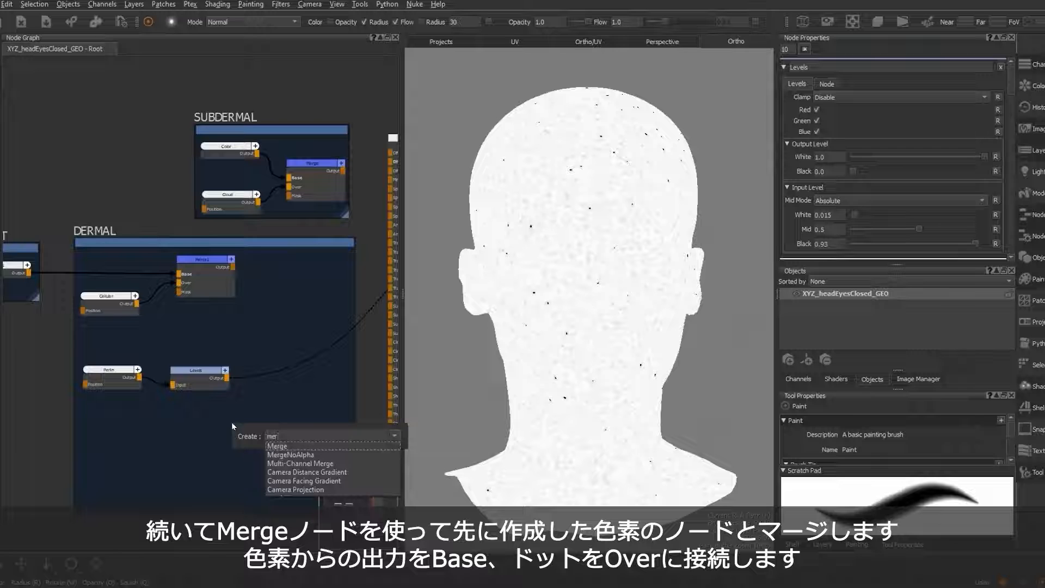
click(276, 446)
scroll(267, 436, up, 3)
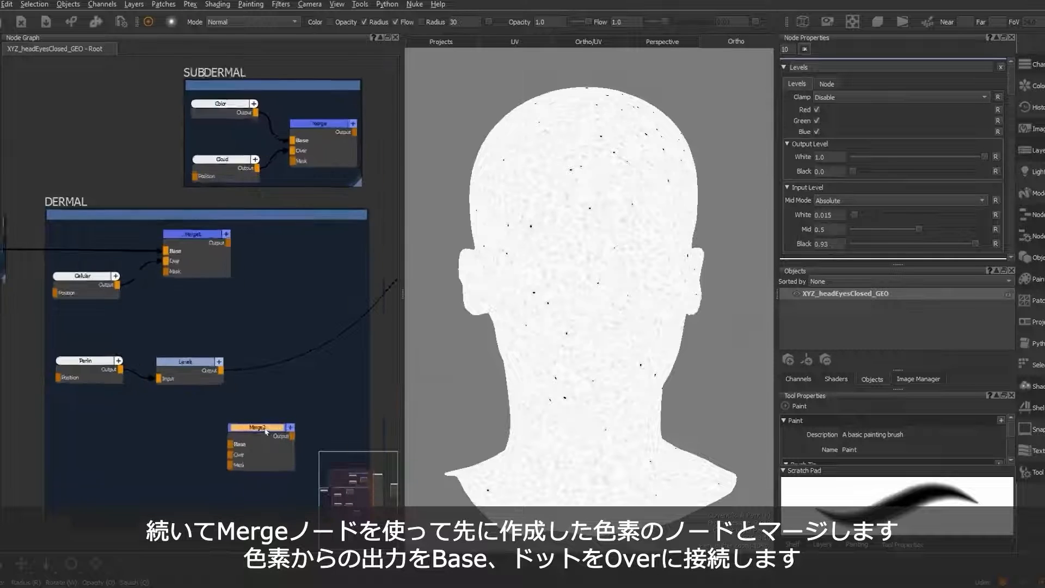
drag(263, 430, 309, 335)
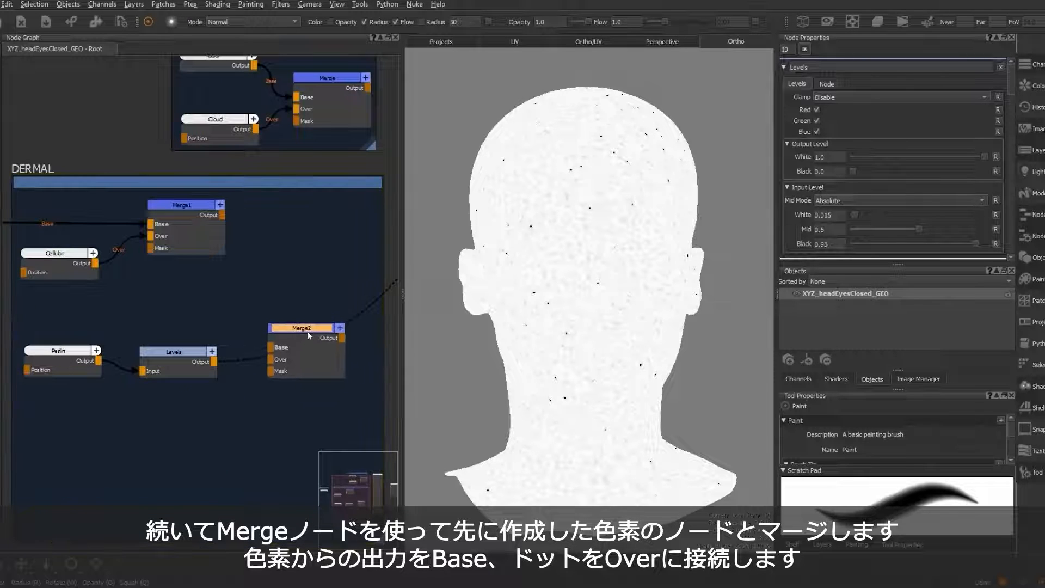
drag(222, 215, 270, 359)
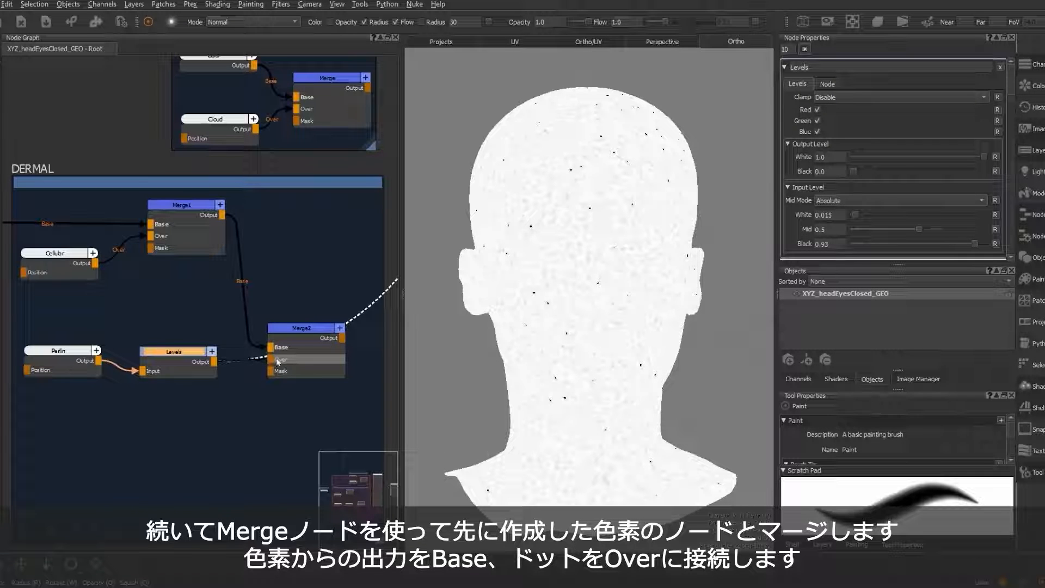
drag(278, 362, 278, 361)
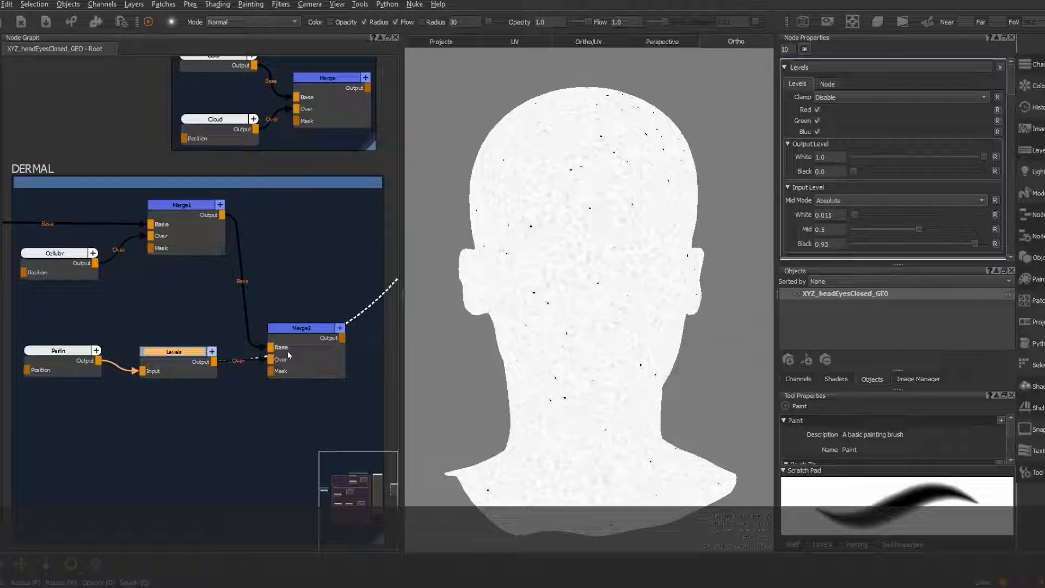
Step: Open the Merge2 node's properties and set its blend mode to Multiply
click(313, 330)
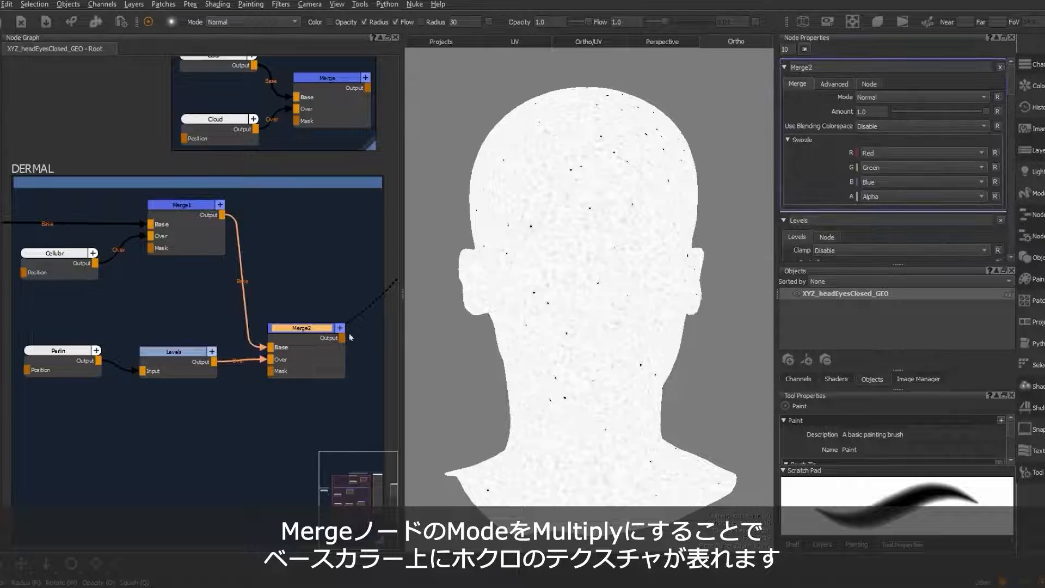
click(984, 96)
mouse_move(953, 145)
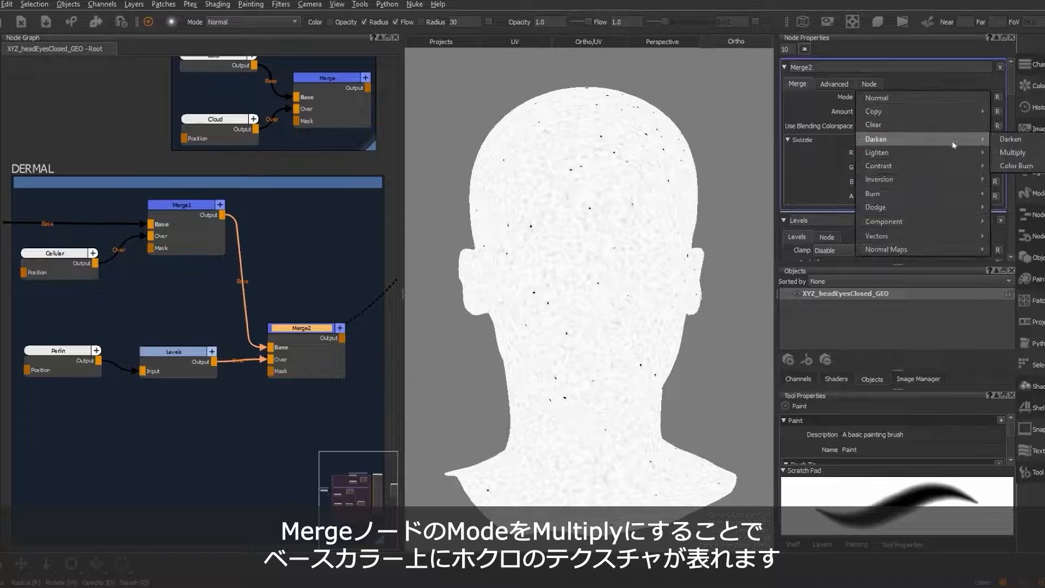
click(1008, 153)
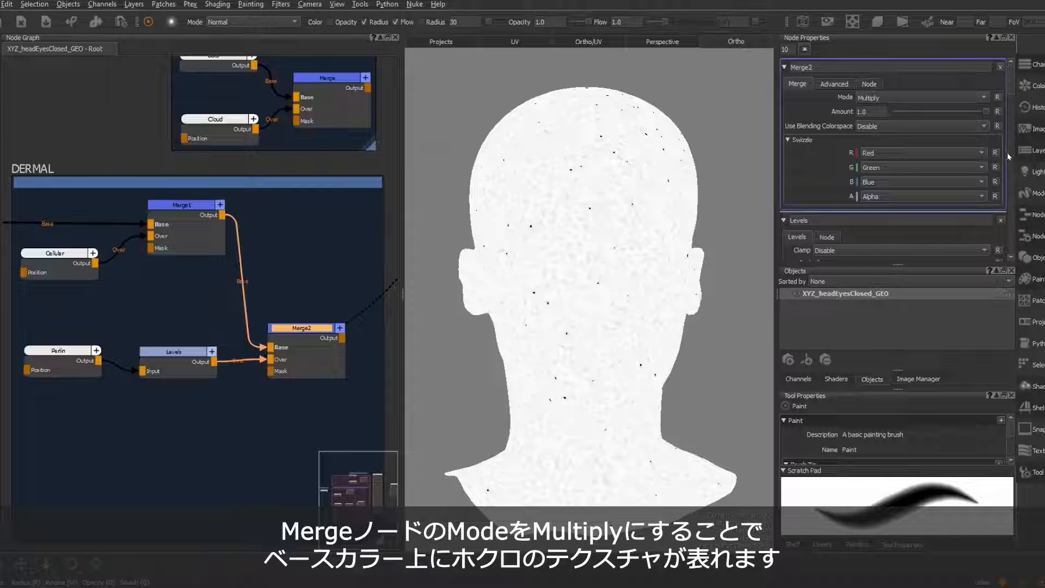
Step: Show the Merge2 node in the Viewer, set its Amount to 0.4 and check the moles on the head
drag(980, 111, 948, 121)
drag(350, 319, 300, 326)
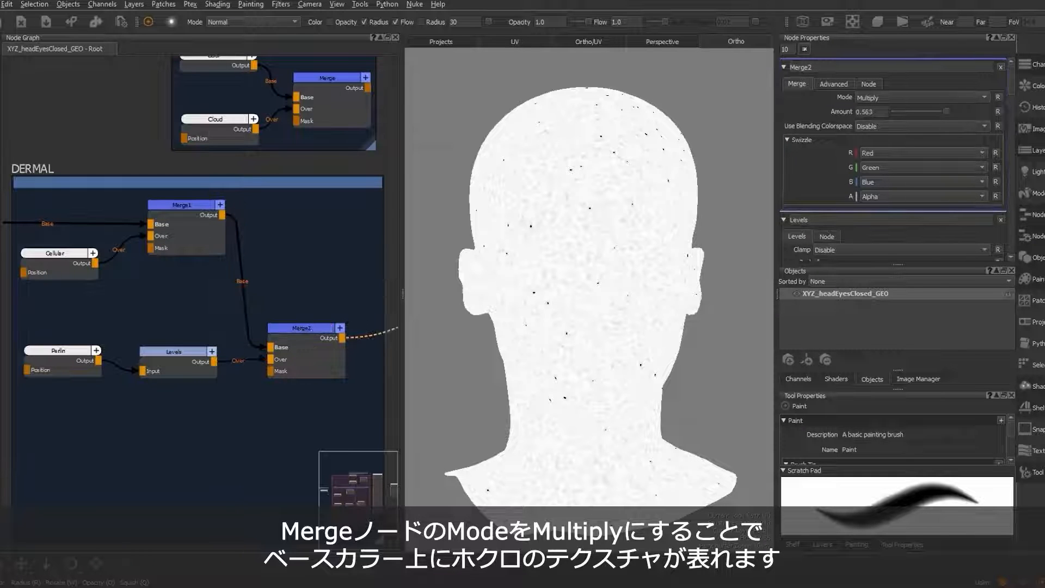
mouse_move(943, 111)
mouse_down()
mouse_move(958, 112)
mouse_move(924, 116)
mouse_up()
key(BackSpace)
text(4)
alt+right_drag(534, 286, 653, 301)
mouse_move(631, 292)
alt+middle_down()
mouse_move(591, 281)
mouse_move(610, 281)
mouse_move(534, 309)
mouse_move(695, 289)
mouse_move(642, 278)
alt+middle_up()
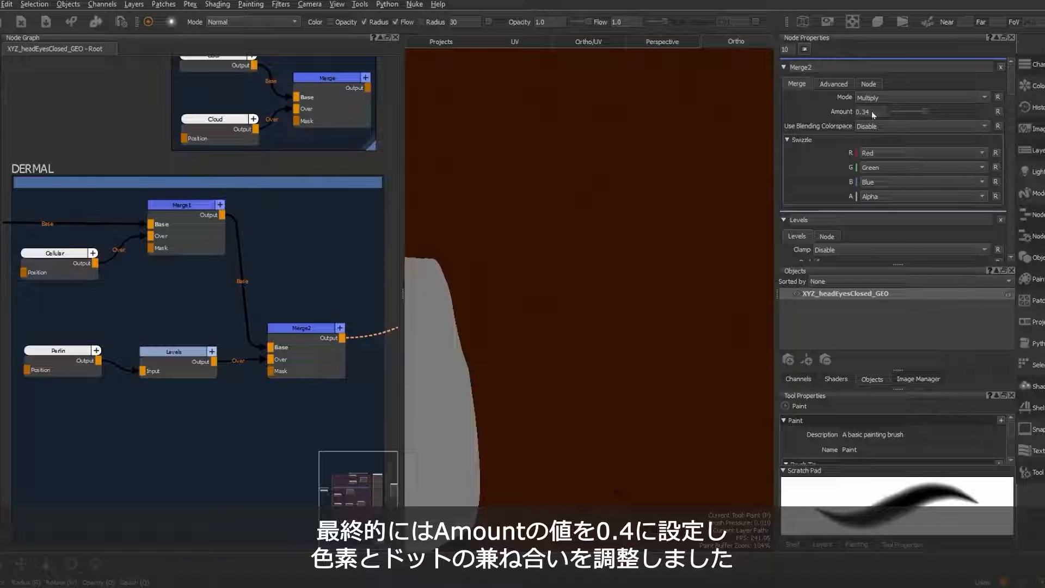
key(BackSpace)
key(BackSpace)
text(4)
key(Return)
scroll(624, 220, down, 10)
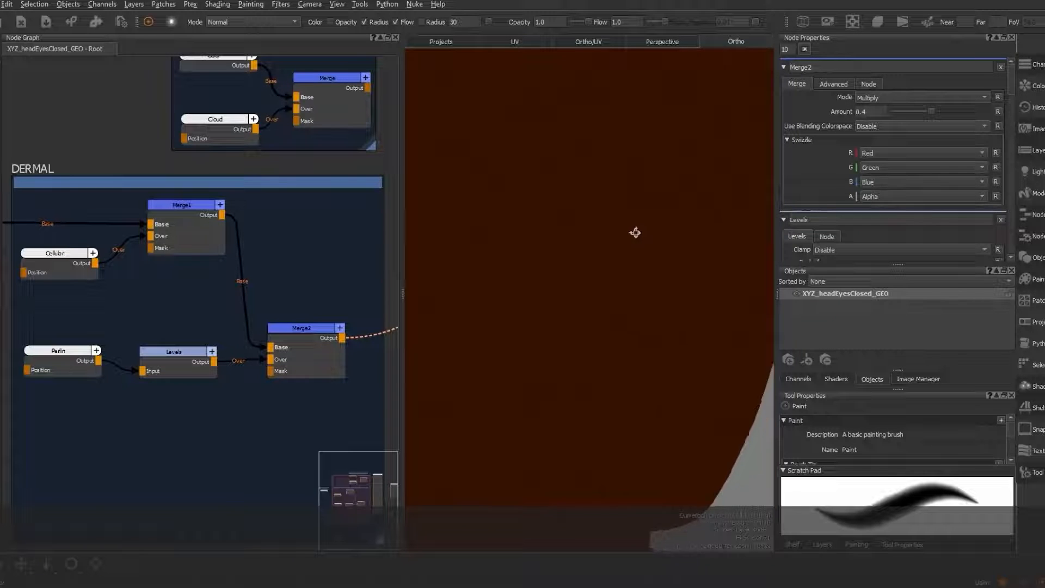
middle_drag(573, 221, 625, 250)
scroll(611, 240, up, 3)
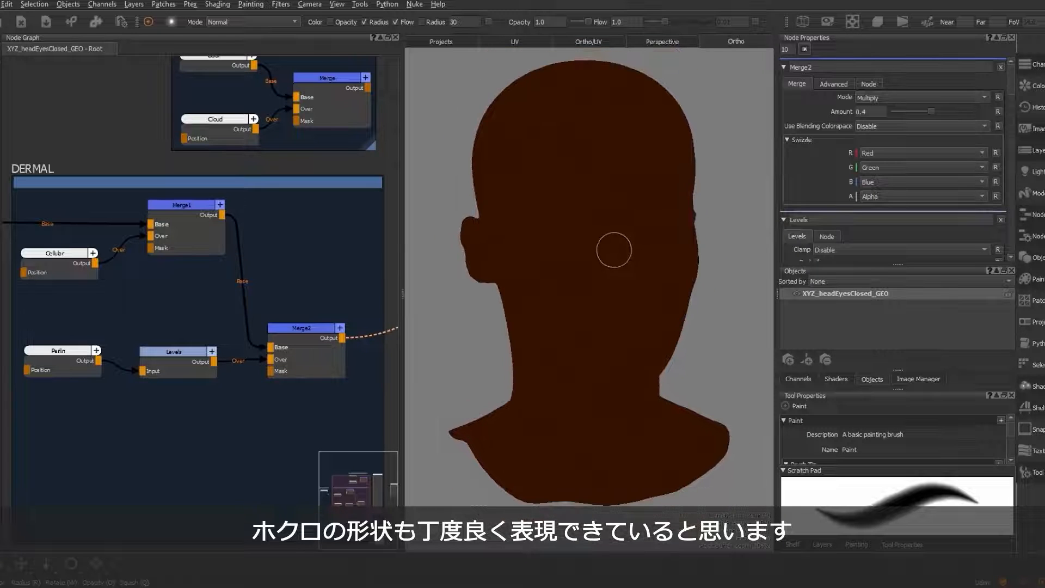
Step: Add a Cloud node below Perlin in the DERMAL backdrop, open its properties and show it in the Viewer
key(Tab)
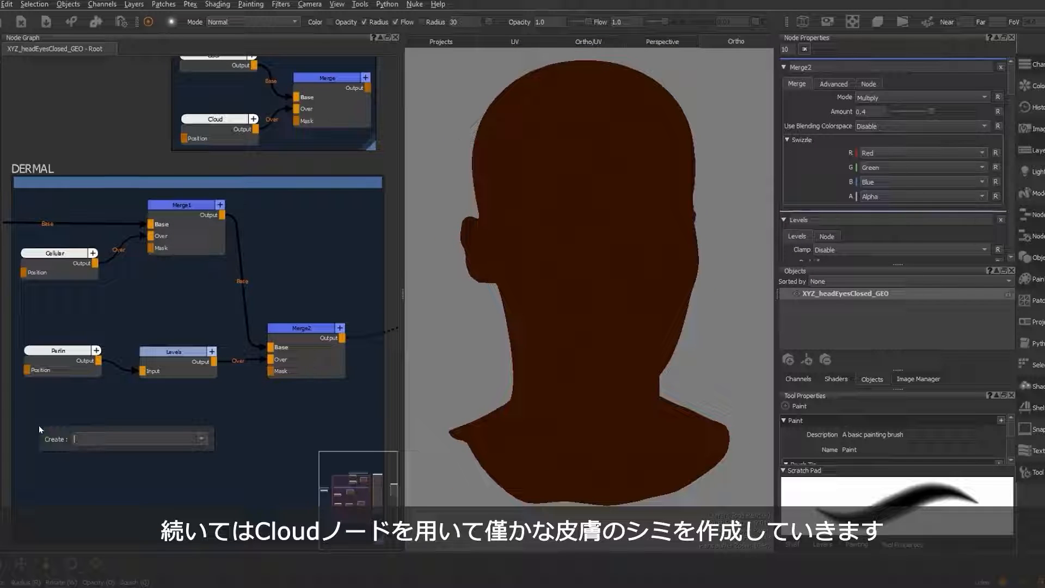
text(clou)
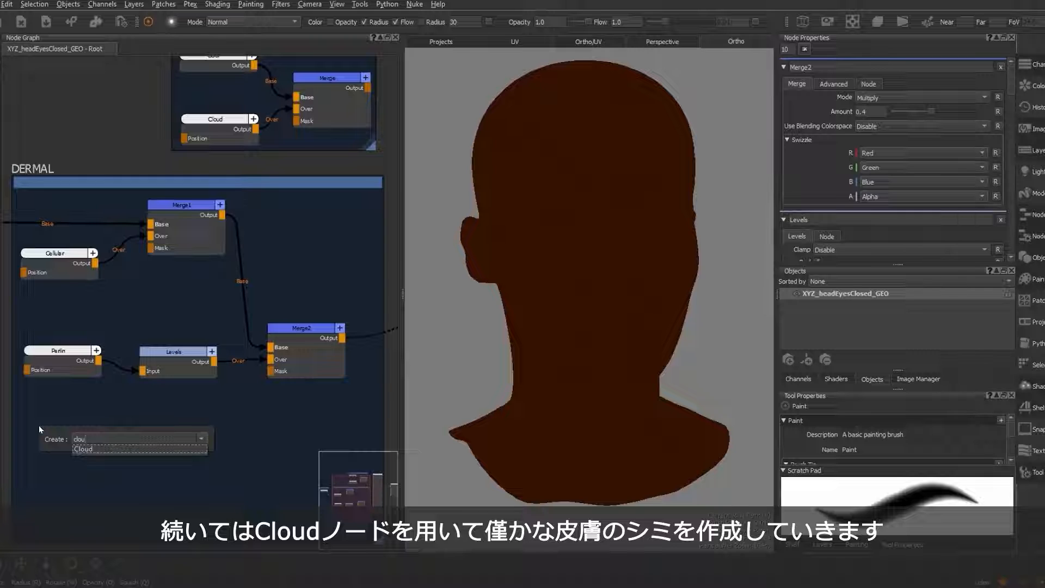
click(88, 449)
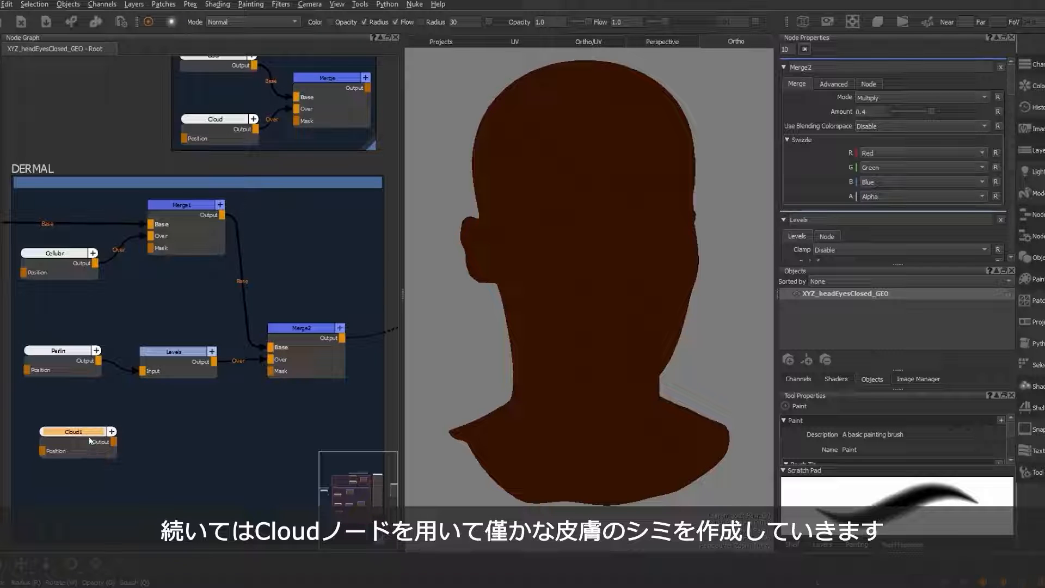
drag(84, 433, 68, 429)
double_click(68, 429)
key(v)
Step: Set the Cloud1 node's Size to 0.25 and its Roughness to 0.13
click(837, 98)
key(BackSpace)
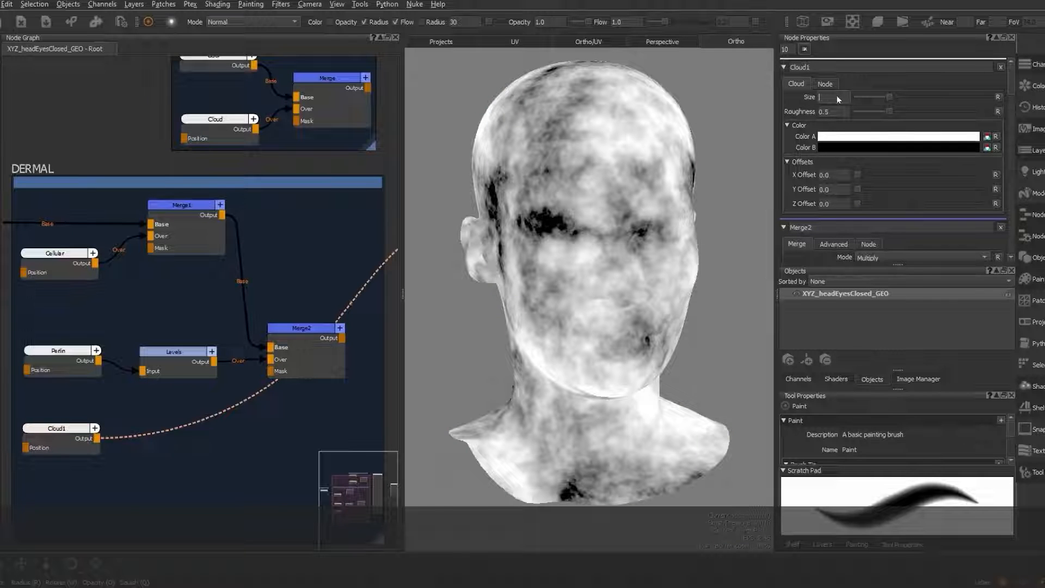
text(0.2)
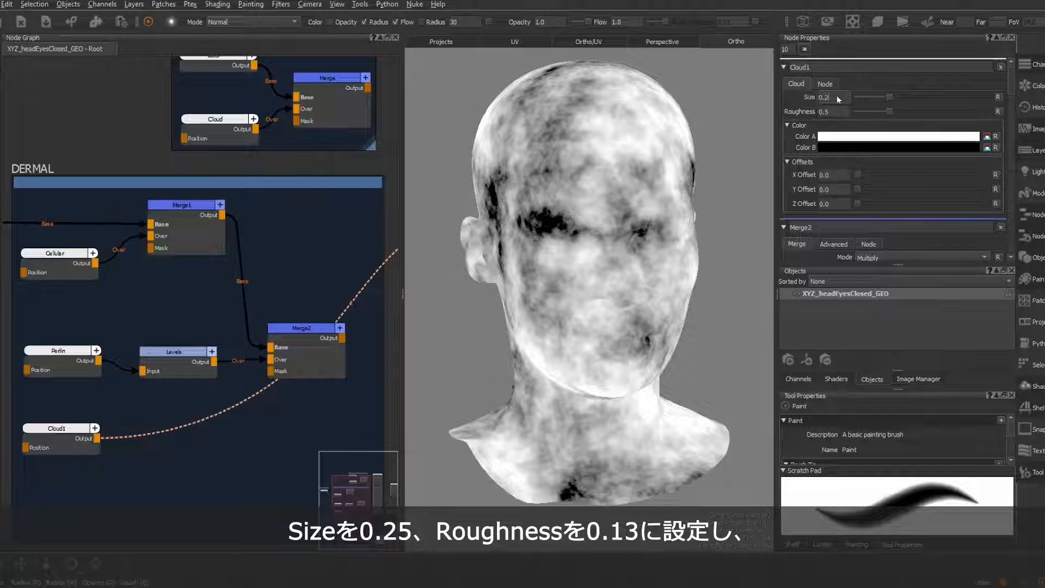
text(5)
key(Return)
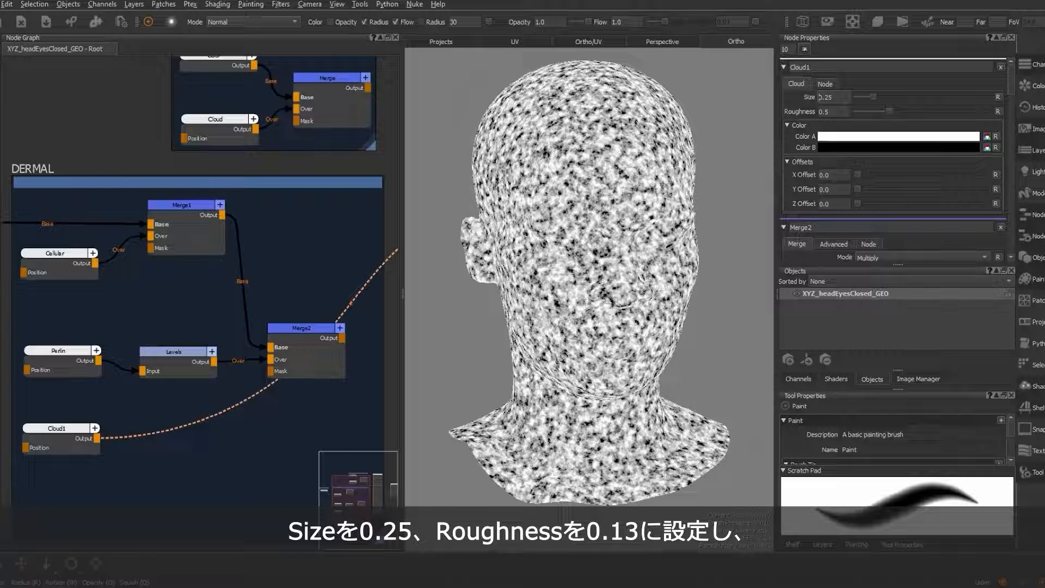
double_click(843, 111)
text(0.13)
key(Return)
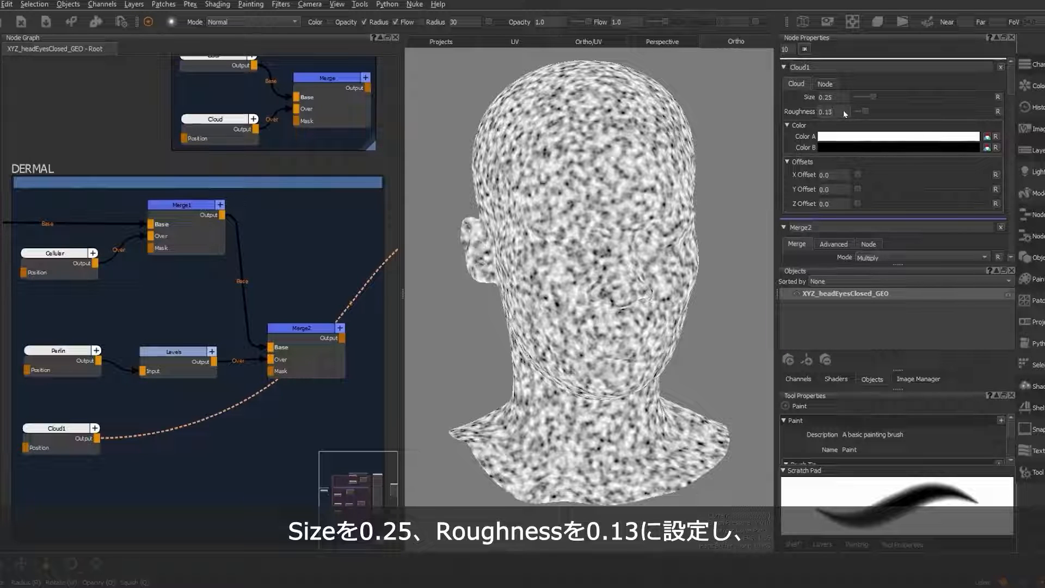
Step: Add a Levels node beside Cloud1, insert it on the Cloud1 output and open its properties
click(135, 459)
key(Tab)
text(levl)
key(Return)
drag(171, 464, 165, 428)
click(167, 426)
scroll(167, 426, up, 2)
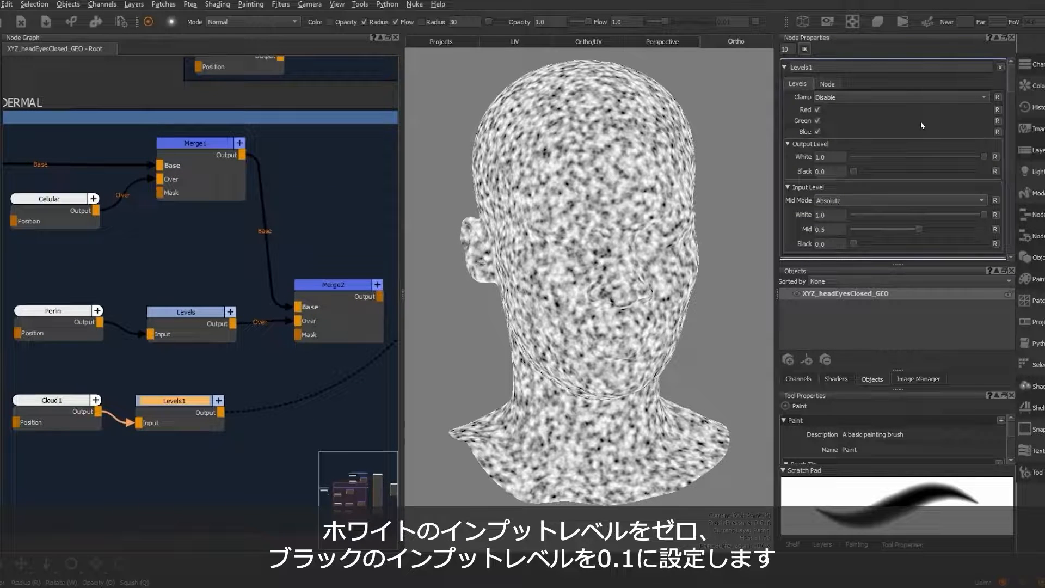
Step: Set the Levels1 node's Input Level White to 0.0 and Black to 0.1, and inspect the spots up close
drag(982, 220, 844, 218)
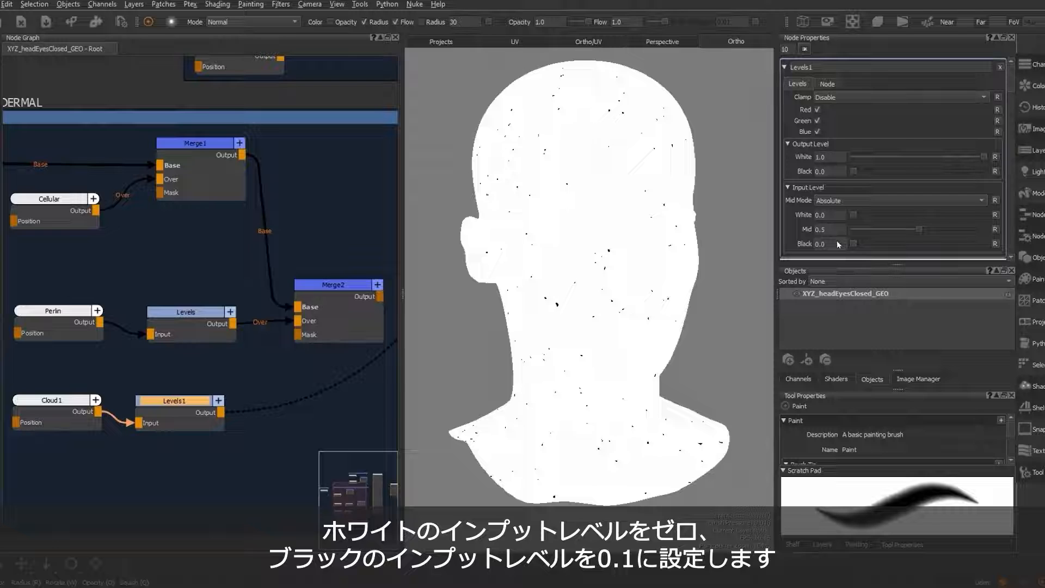
key(BackSpace)
text(1)
key(Return)
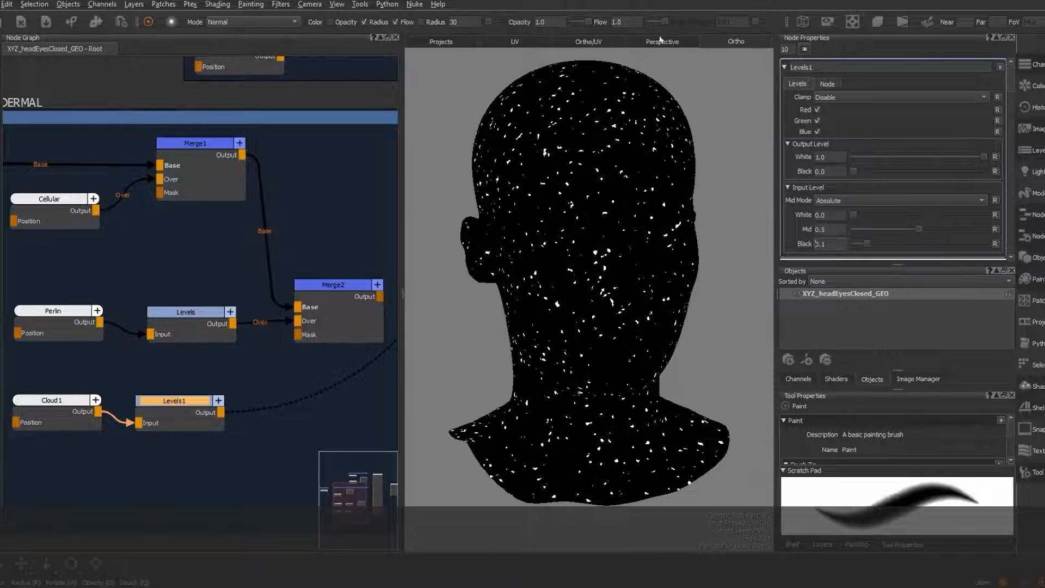
mouse_move(571, 257)
alt+right_down()
mouse_move(631, 260)
mouse_move(594, 261)
mouse_move(695, 310)
alt+right_up()
Step: Add a Bake Point node below Levels1 with size 8192 x 8192 and depth 16bit (Half)
click(223, 456)
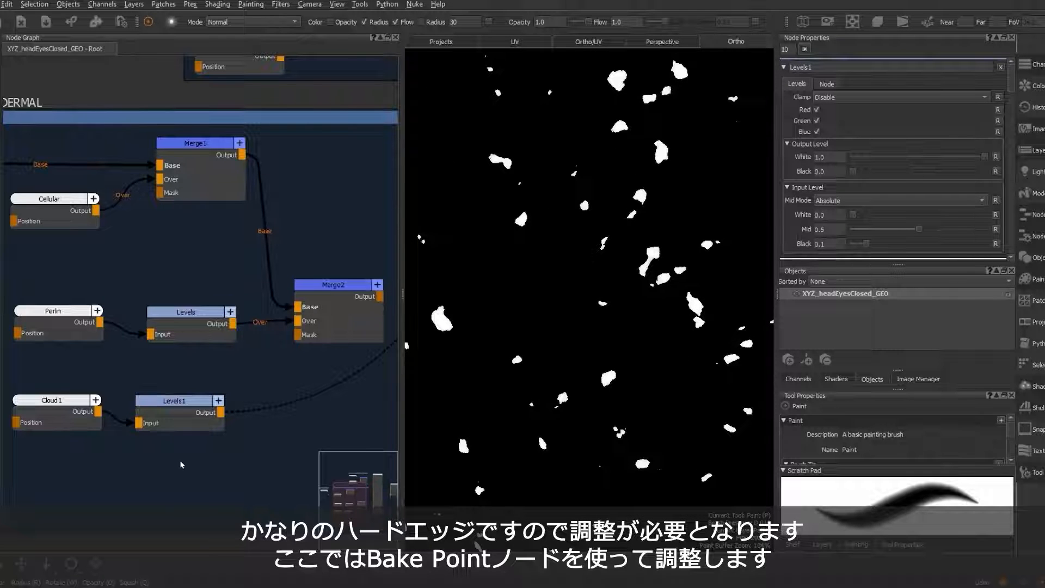
key(Tab)
text(ba)
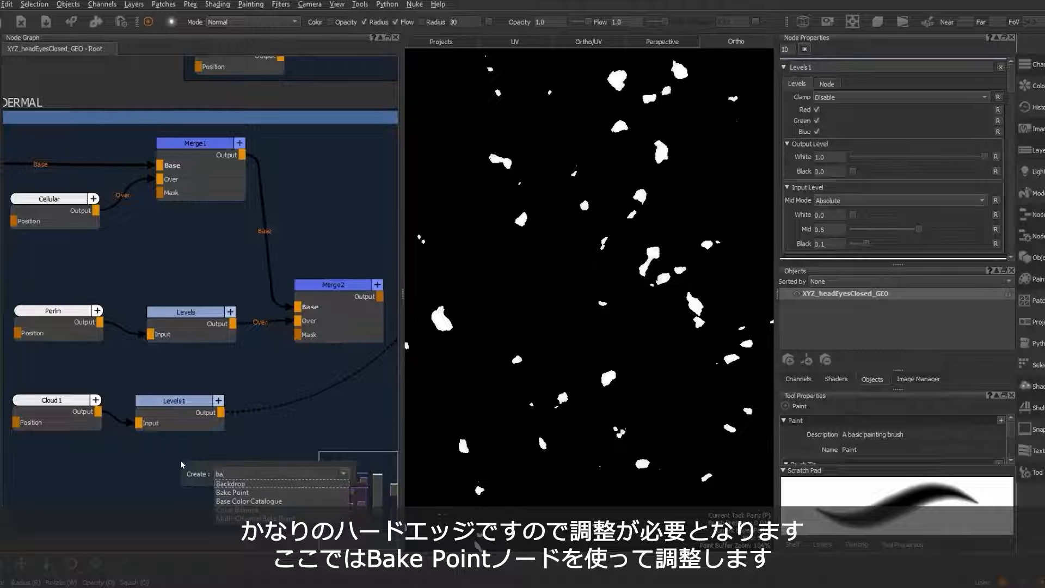
text(k)
click(238, 485)
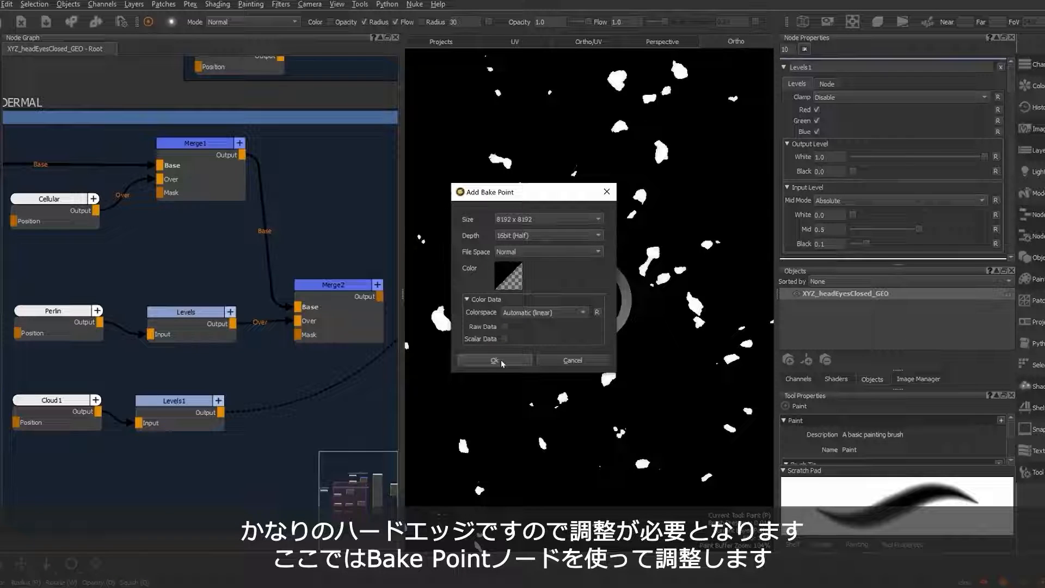
click(500, 362)
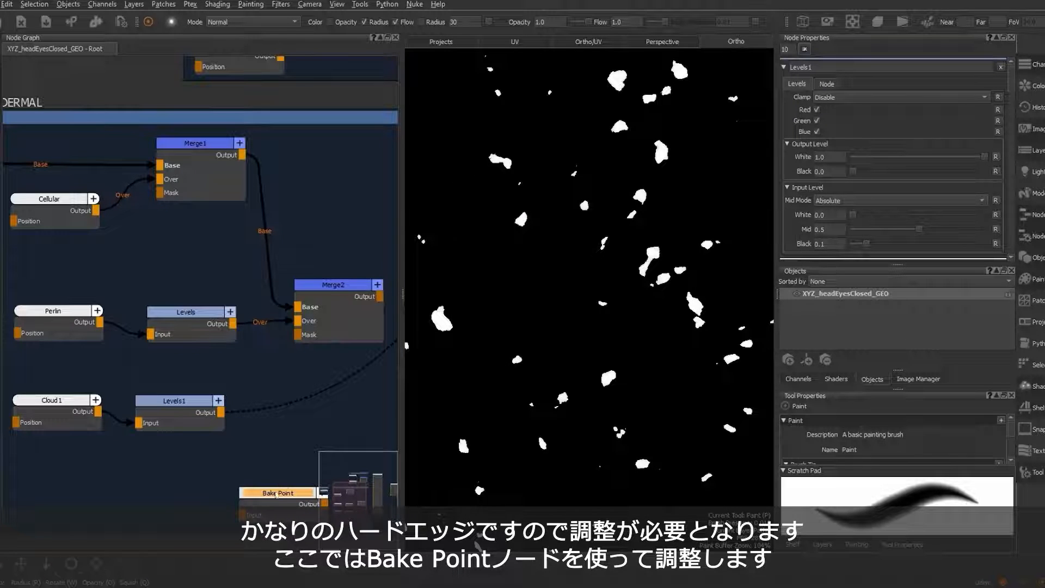
Step: Place the Bake Point node beside Levels1 and connect the Levels1 output to its Input
click(328, 393)
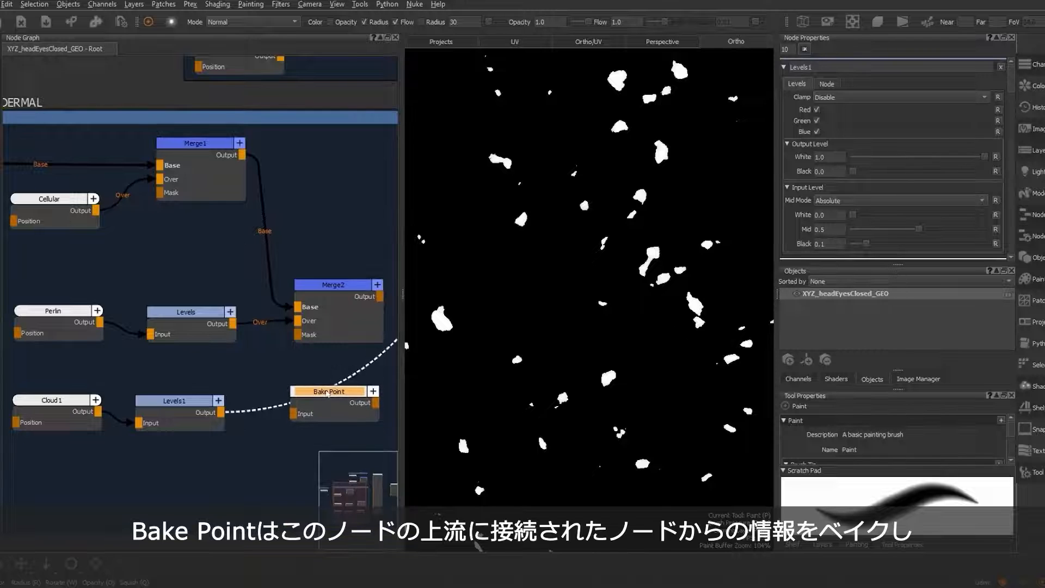
click(215, 416)
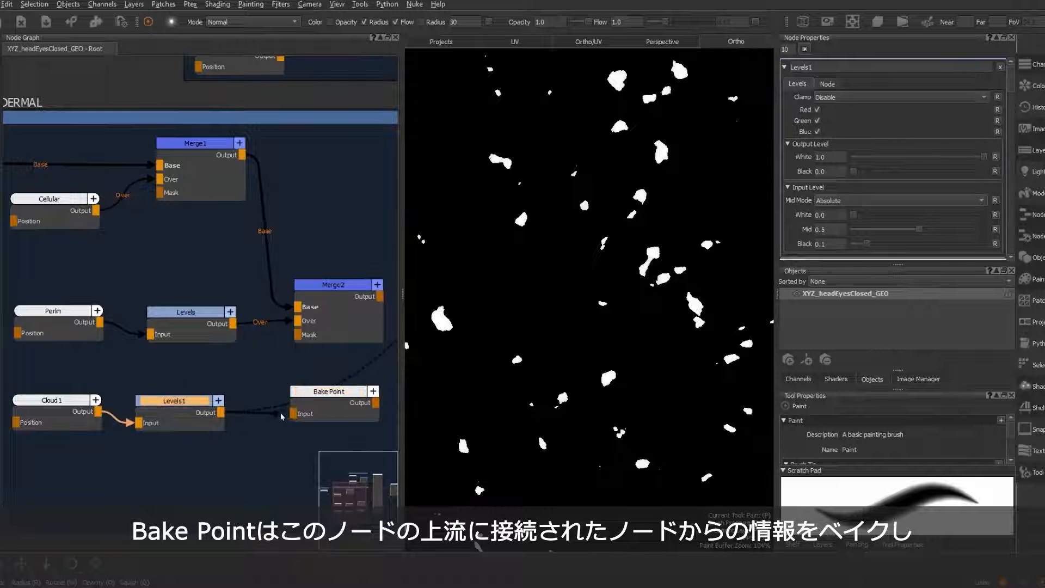
drag(328, 393, 314, 394)
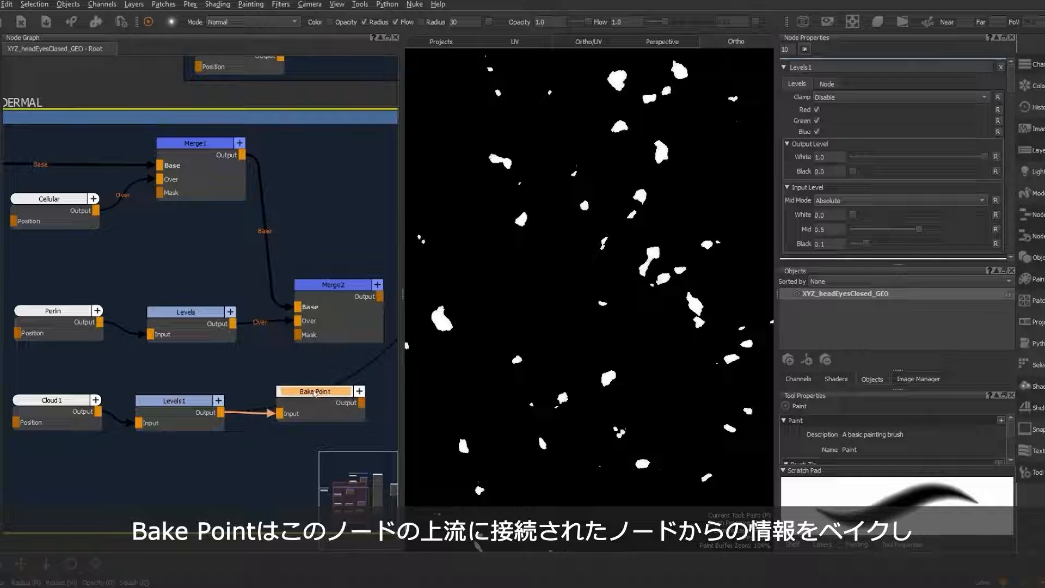
mouse_move(278, 442)
middle_down()
mouse_move(261, 432)
mouse_move(281, 431)
middle_up()
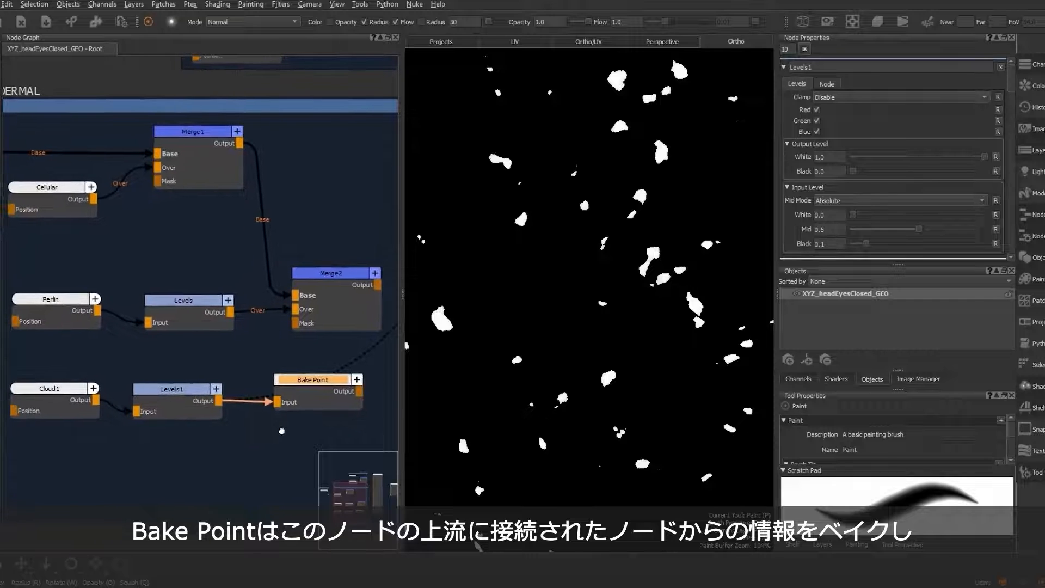
Step: Open the Bake Point node's properties, bake it and view its export options
click(326, 382)
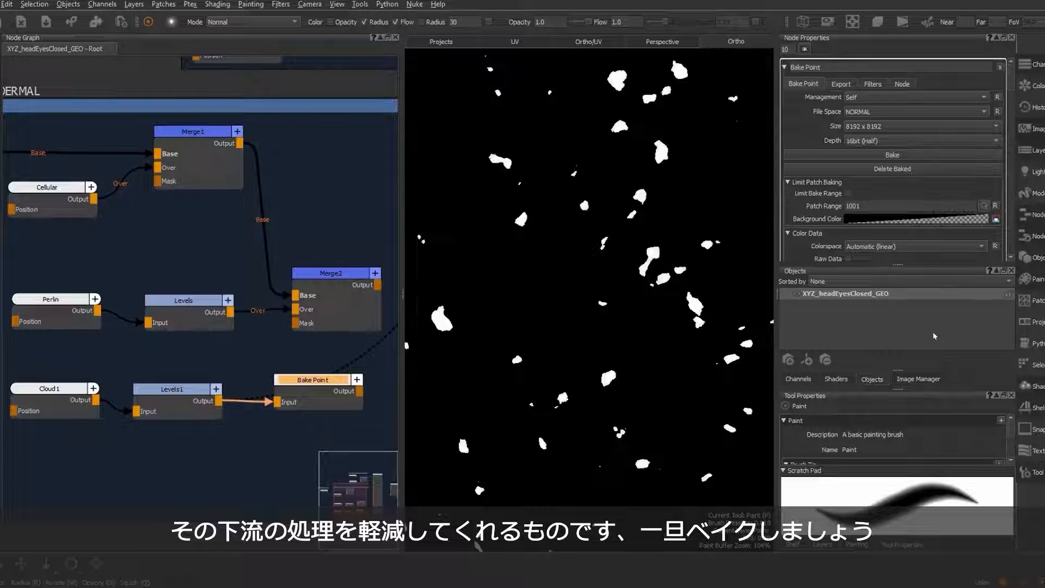
click(904, 156)
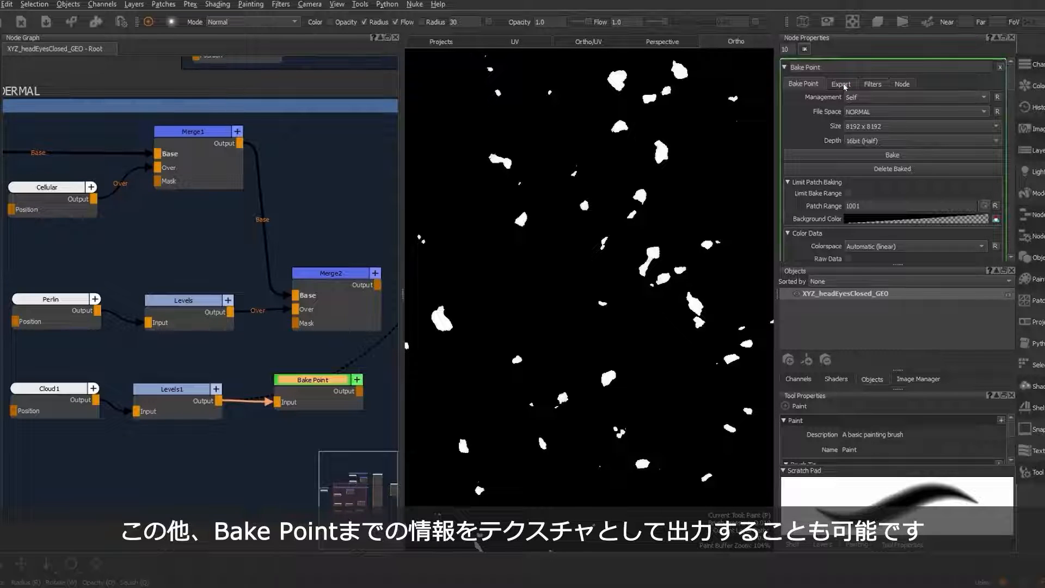
click(844, 85)
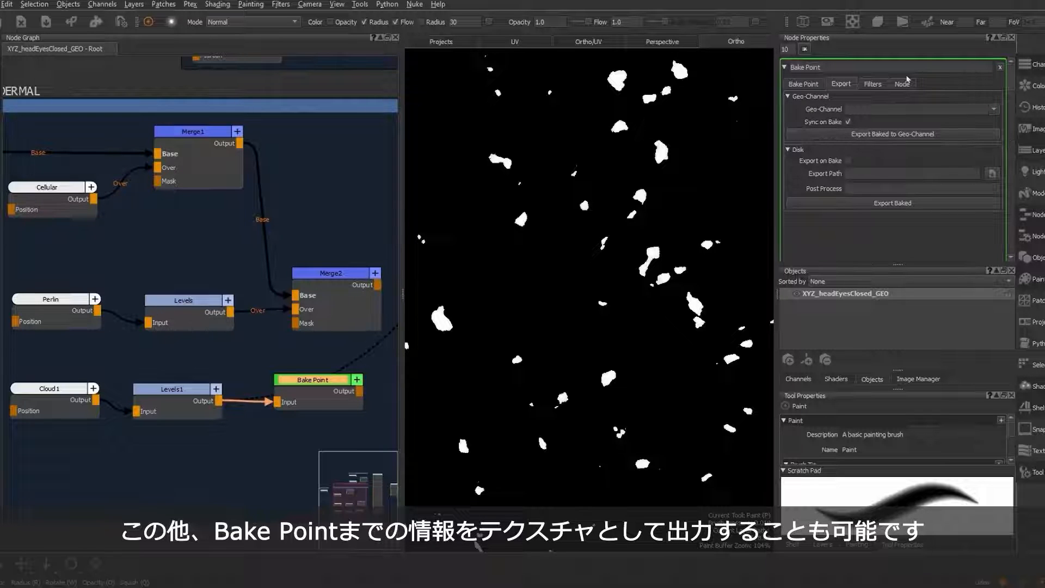
Step: Add a Blur filter with a Blur Radius of 10 to the Bake Point's filters and apply it
click(872, 84)
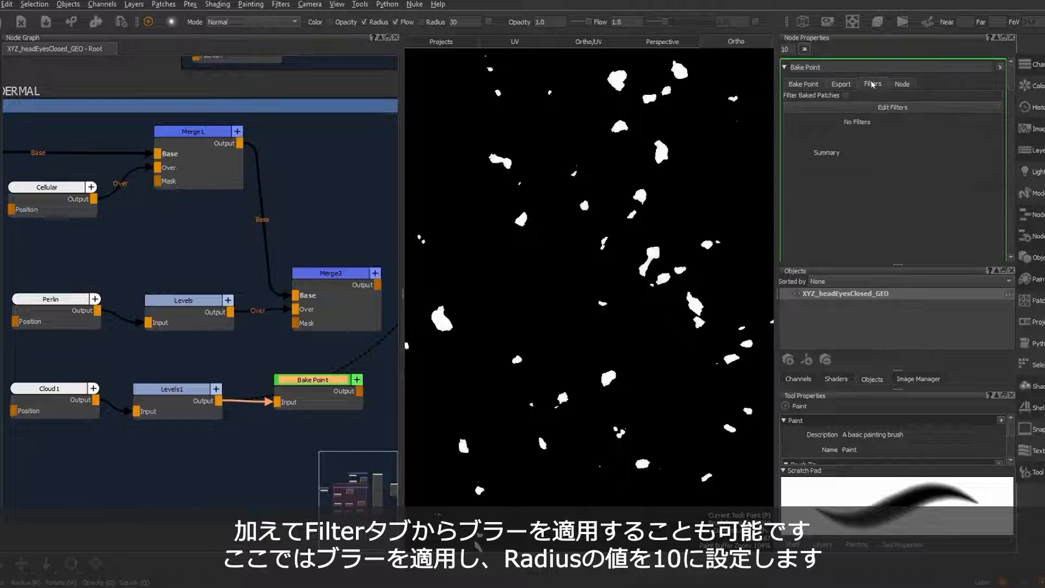
click(878, 107)
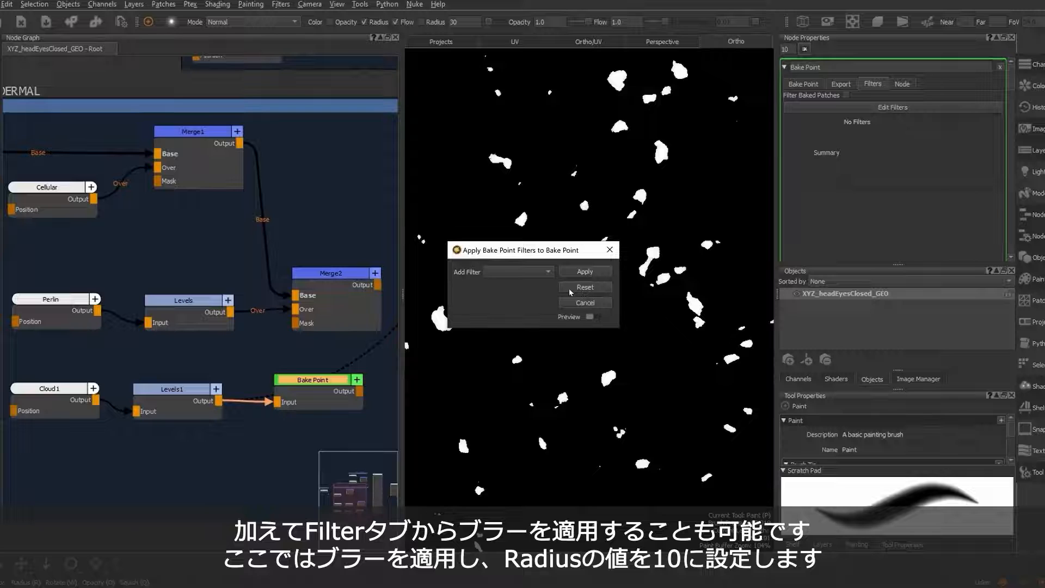
click(546, 270)
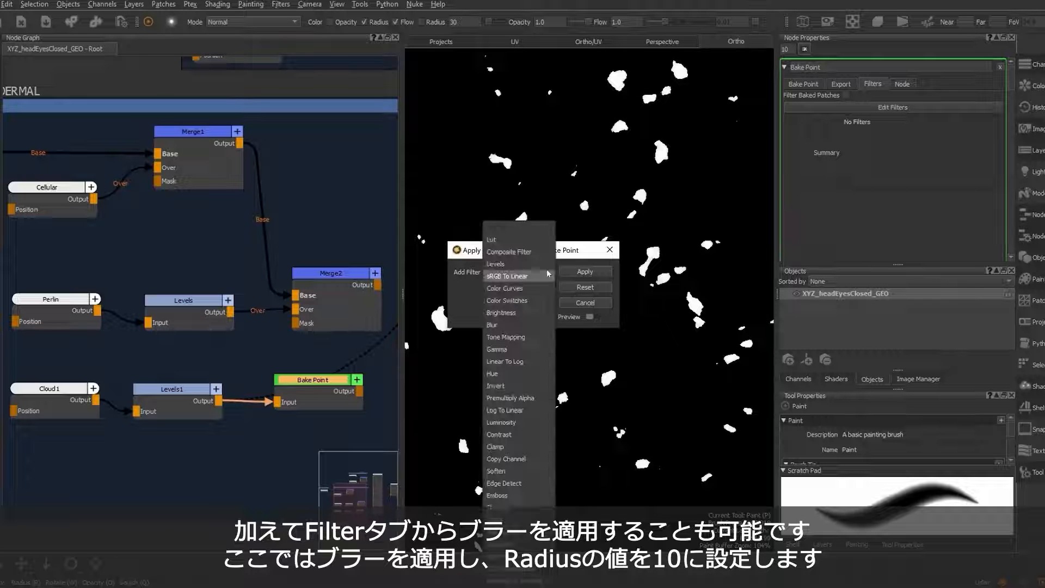
click(516, 325)
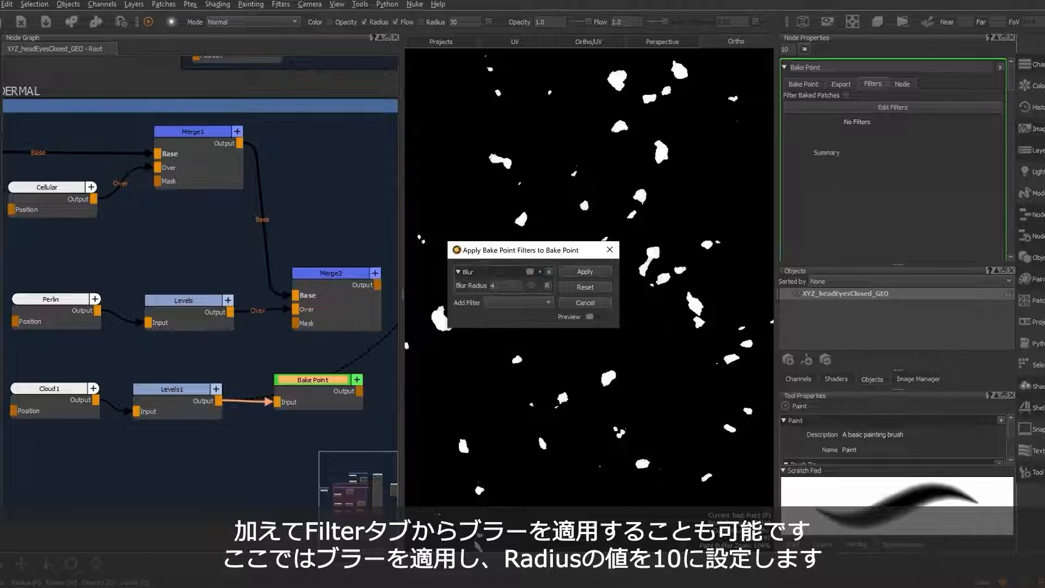
text(10.)
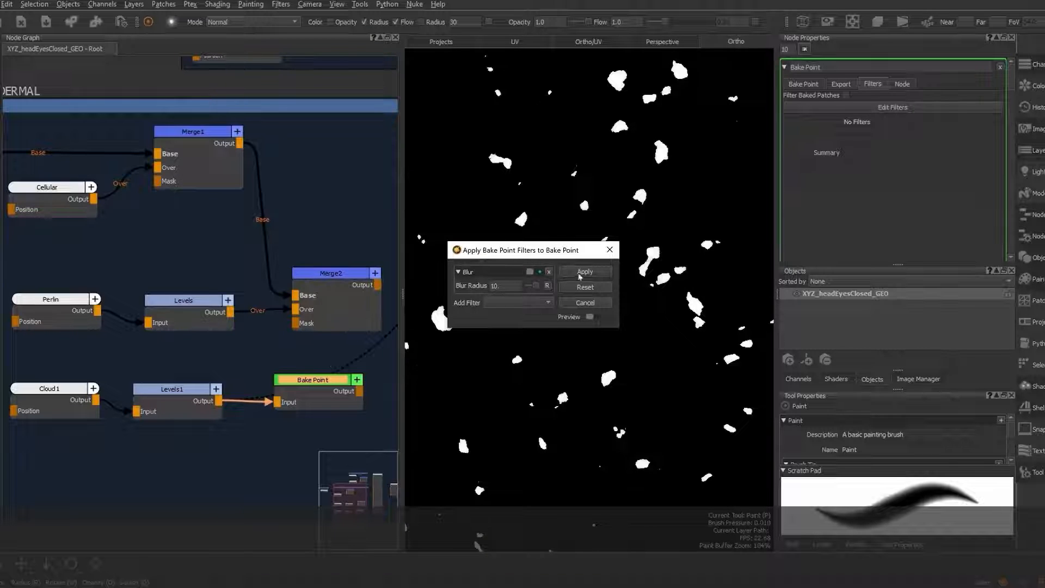
click(583, 272)
Step: Show the Bake Point node in the Viewer and examine the edges of the blemishes up close
key(v)
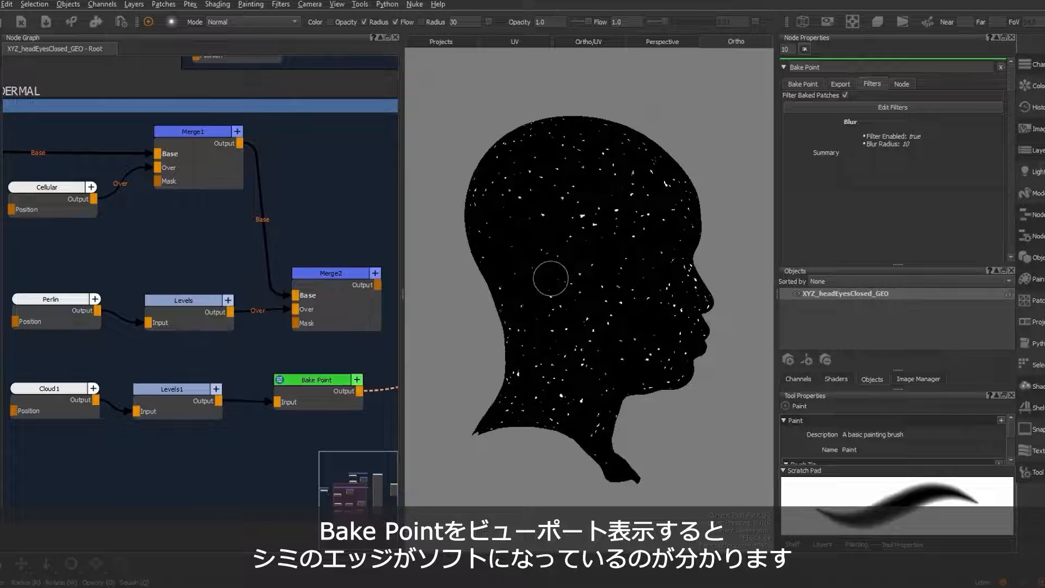
alt+drag(672, 307, 603, 305)
alt+right_drag(658, 286, 732, 267)
alt+middle_drag(731, 266, 400, 294)
alt+drag(490, 294, 557, 308)
alt+right_drag(556, 308, 625, 299)
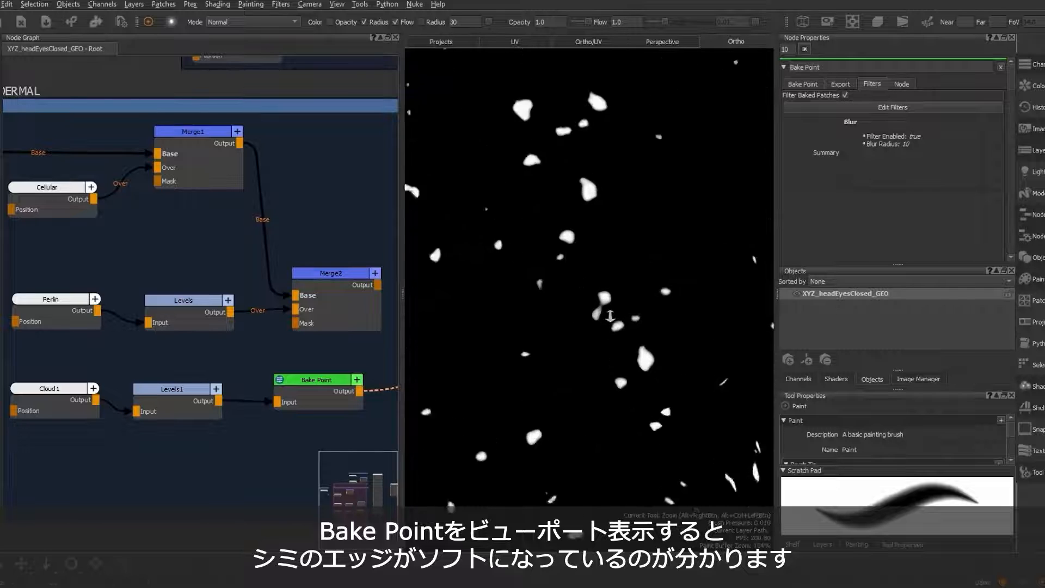
alt+drag(615, 305, 634, 305)
Step: Switch the Viewer to Levels1 and back to the Bake Point to compare the blemish edges
click(188, 391)
key(v)
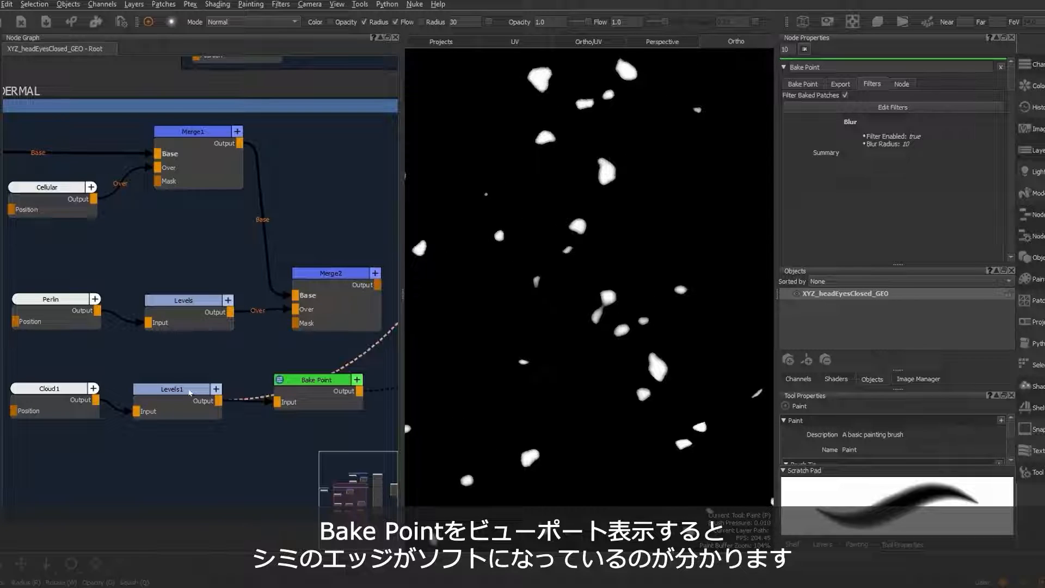
click(307, 392)
key(v)
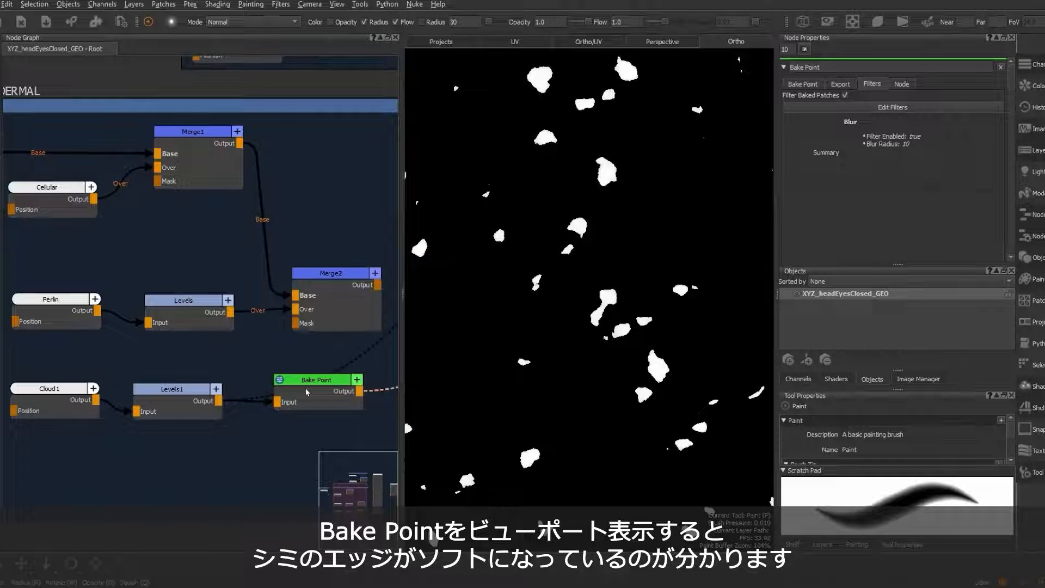
mouse_move(511, 375)
alt+mouse_down()
mouse_move(546, 377)
mouse_move(537, 350)
mouse_move(523, 363)
alt+mouse_up()
alt+right_drag(524, 363, 539, 381)
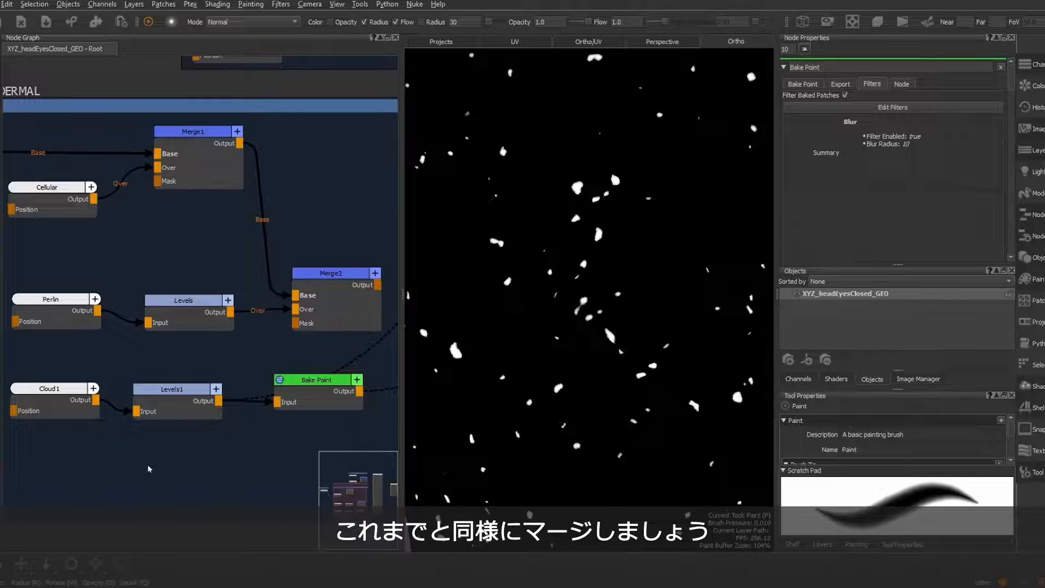
Step: Add a Merge node beside the Bake Point in the DERMAL backdrop
scroll(148, 467, down, 5)
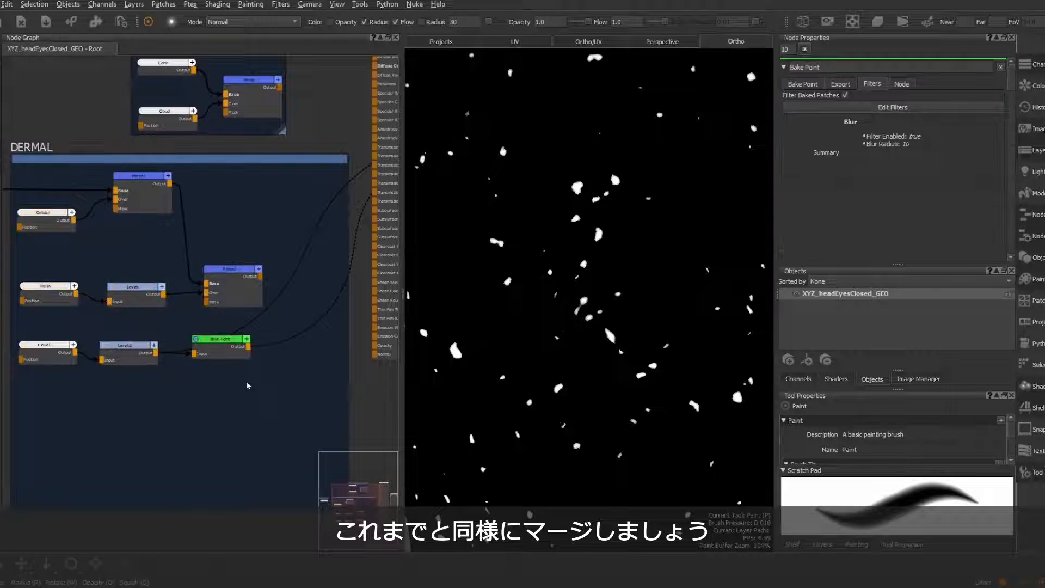
key(Tab)
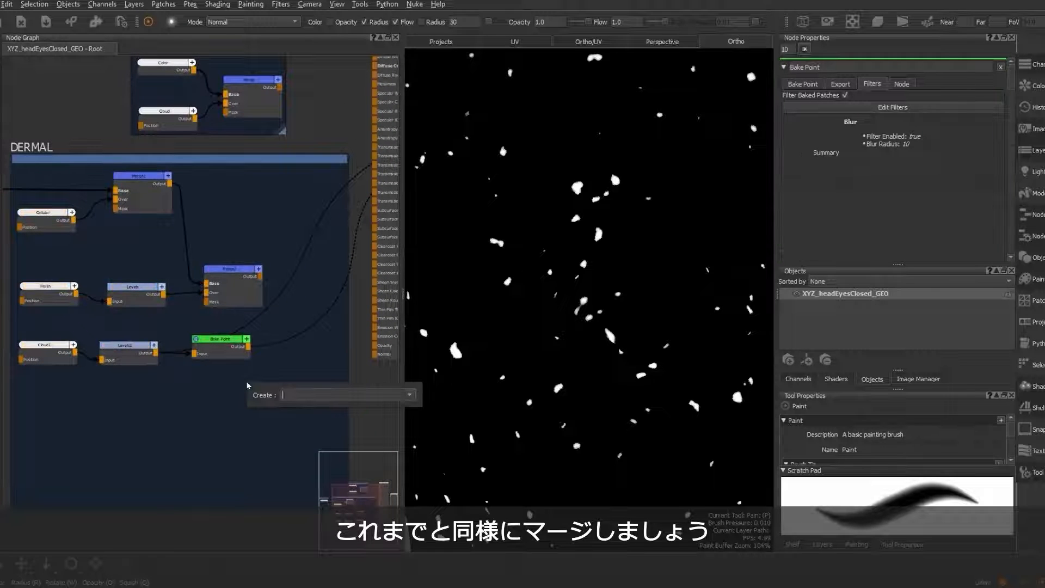
text(merge)
click(298, 408)
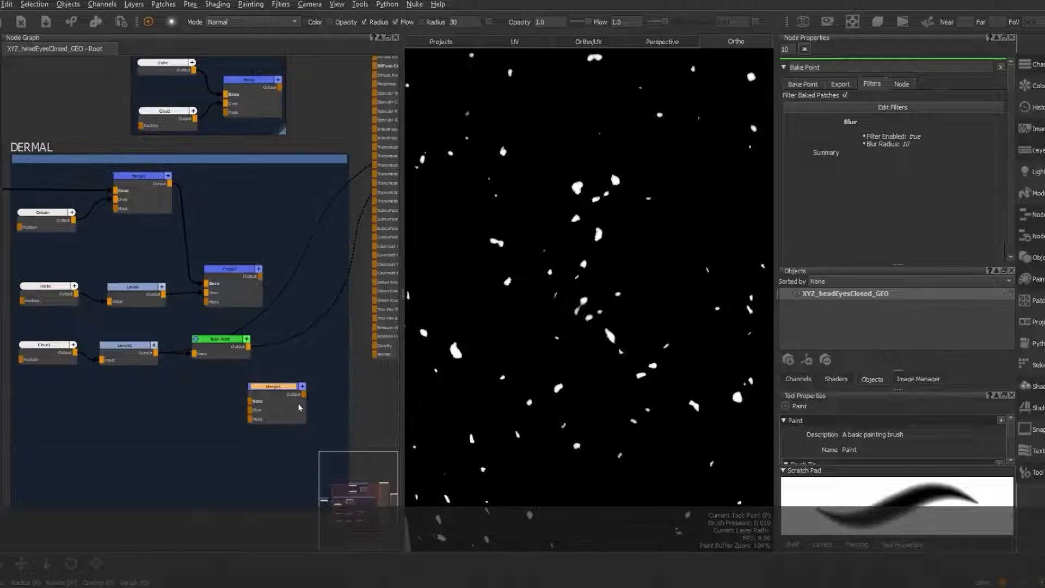
drag(281, 390, 303, 368)
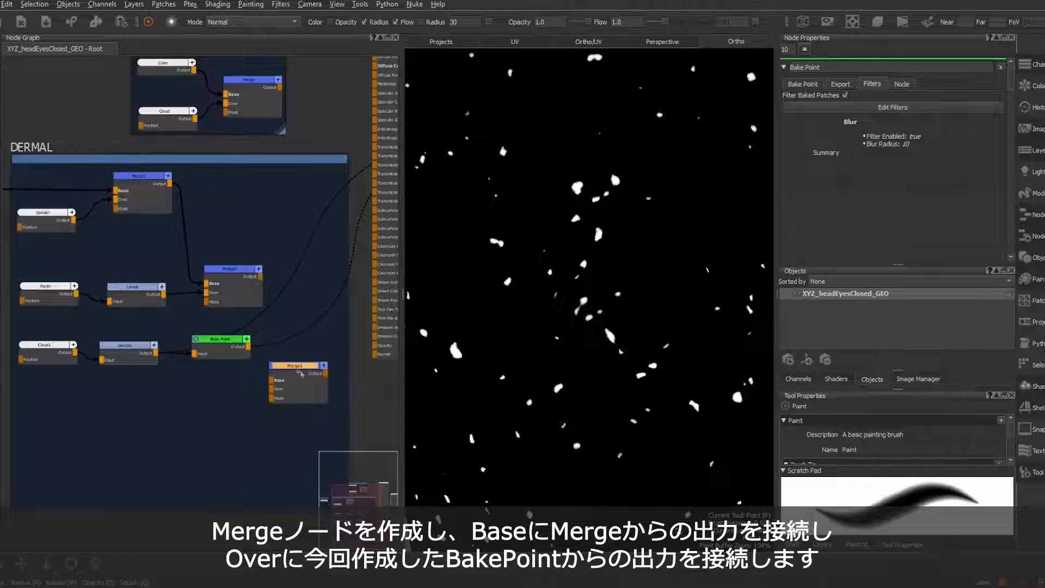
Step: Connect the Merge2 output to the new Merge node's Base and the Bake Point output to its Over input
drag(262, 280, 298, 304)
drag(247, 351, 284, 328)
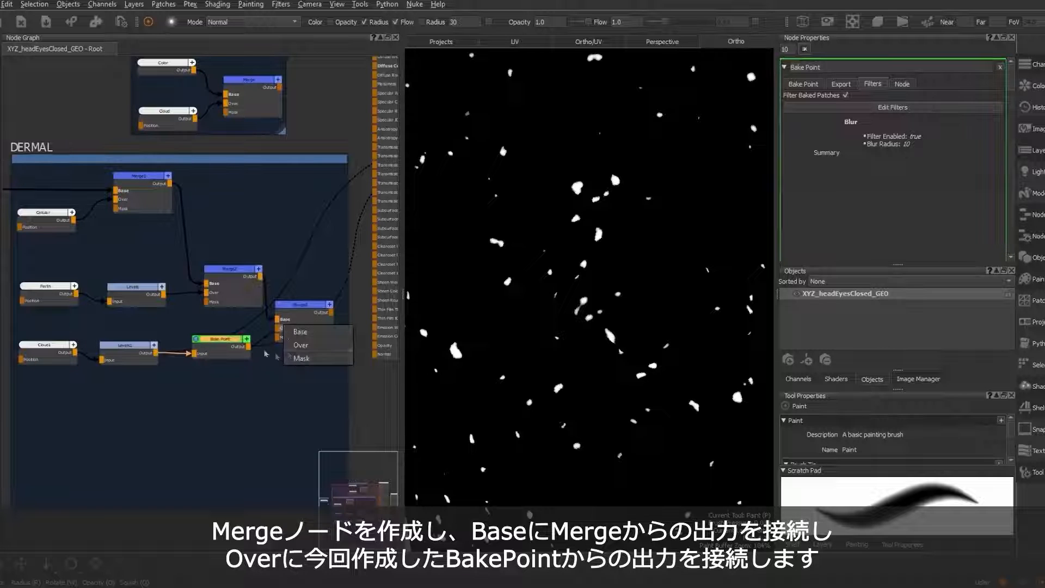
click(301, 345)
scroll(299, 315, up, 2)
scroll(300, 314, up, 2)
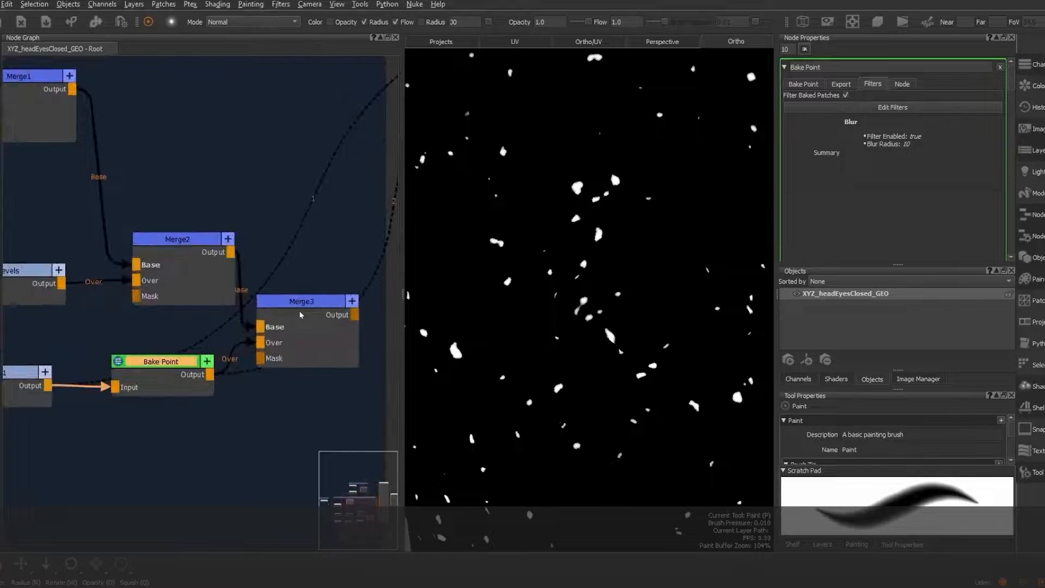
Step: Open the Merge3 node's properties, set its Mode to Lighten and show it in the Viewer
double_click(311, 303)
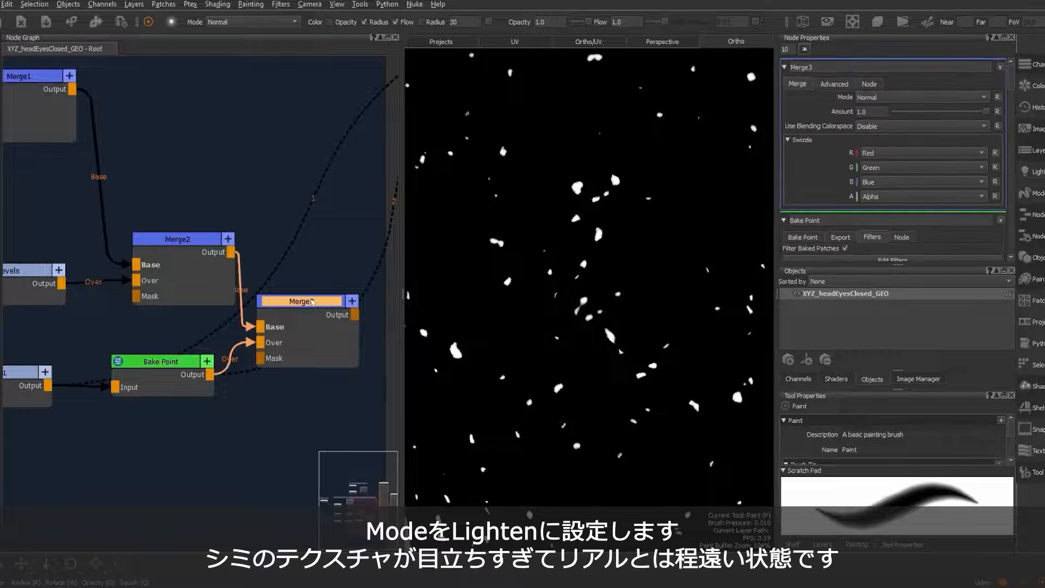
click(980, 101)
mouse_move(925, 153)
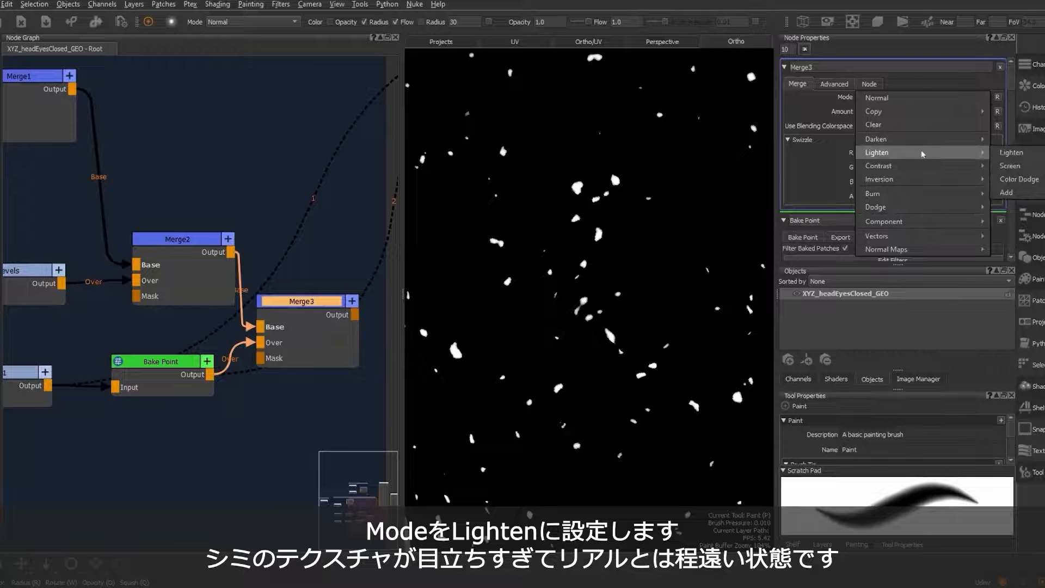
click(1012, 152)
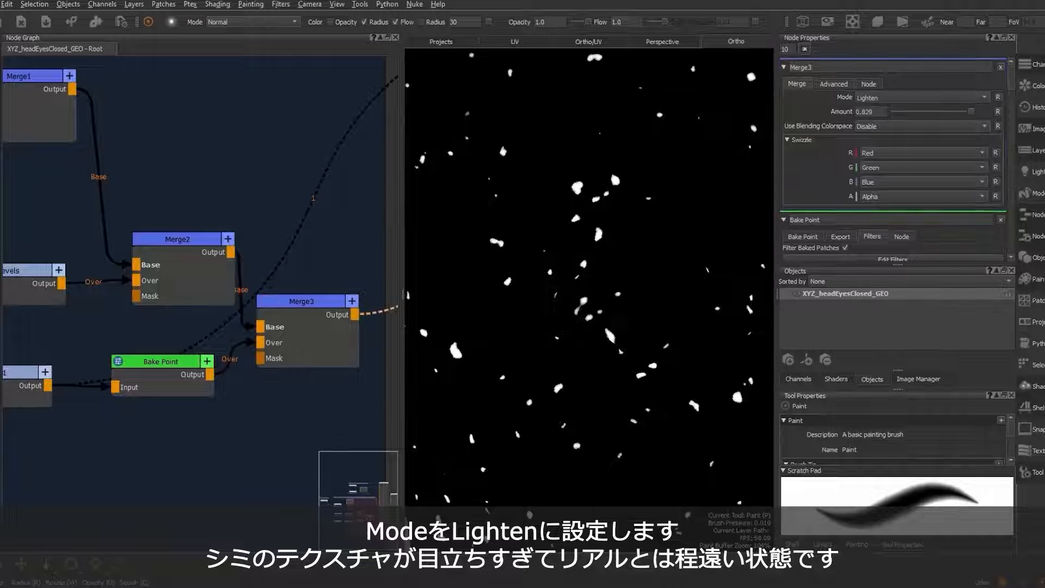
Step: Check the blemishes on the whole head at Amount 1.0 and lower Merge3's Amount to 0.015
drag(971, 111, 999, 118)
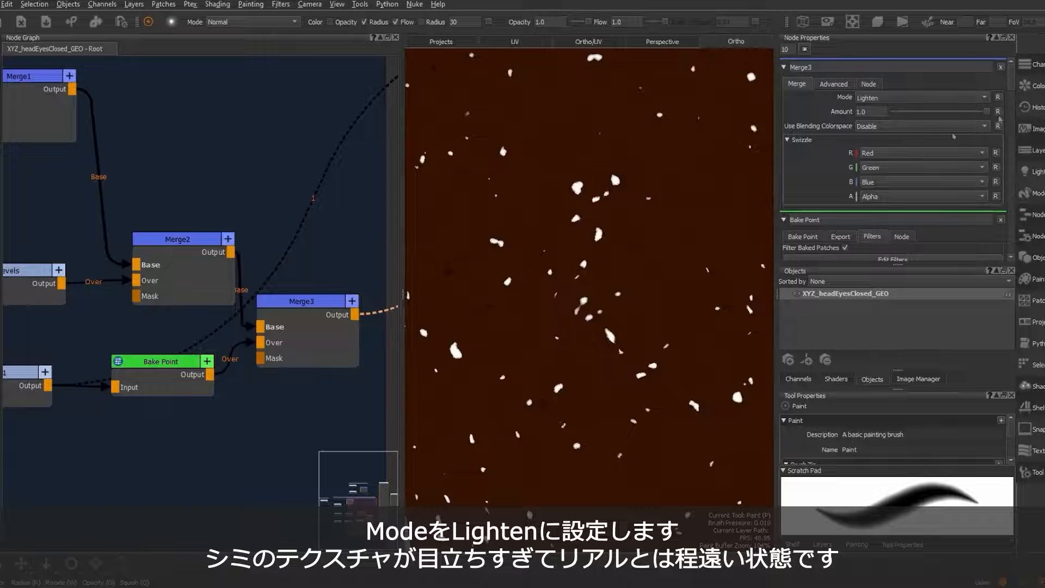
alt+right_drag(537, 273, 560, 256)
alt+drag(560, 257, 572, 259)
mouse_move(537, 266)
alt+right_down()
mouse_move(517, 286)
mouse_move(533, 266)
alt+right_up()
alt+middle_drag(534, 266, 541, 254)
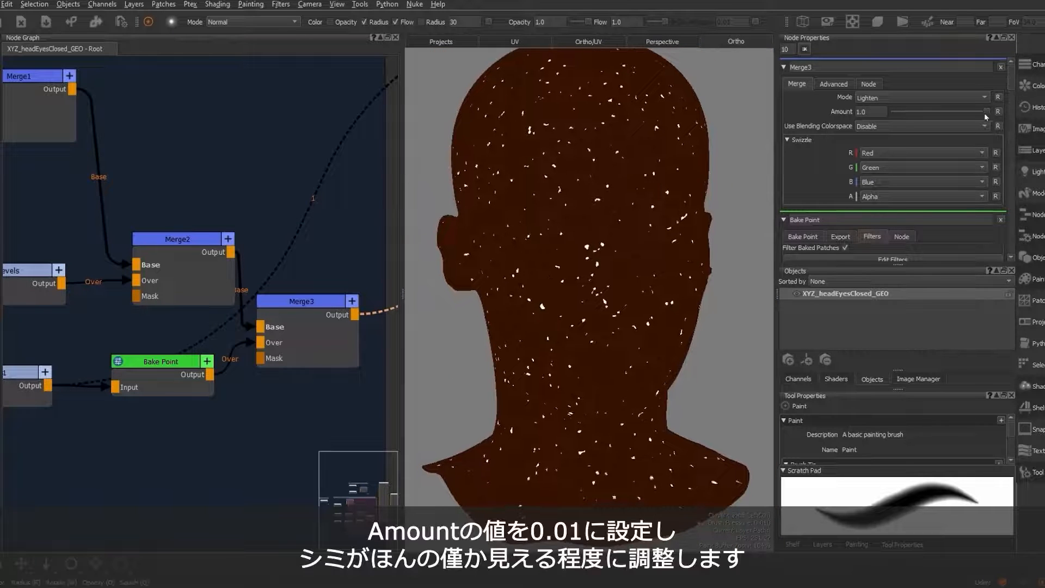
drag(985, 110, 901, 119)
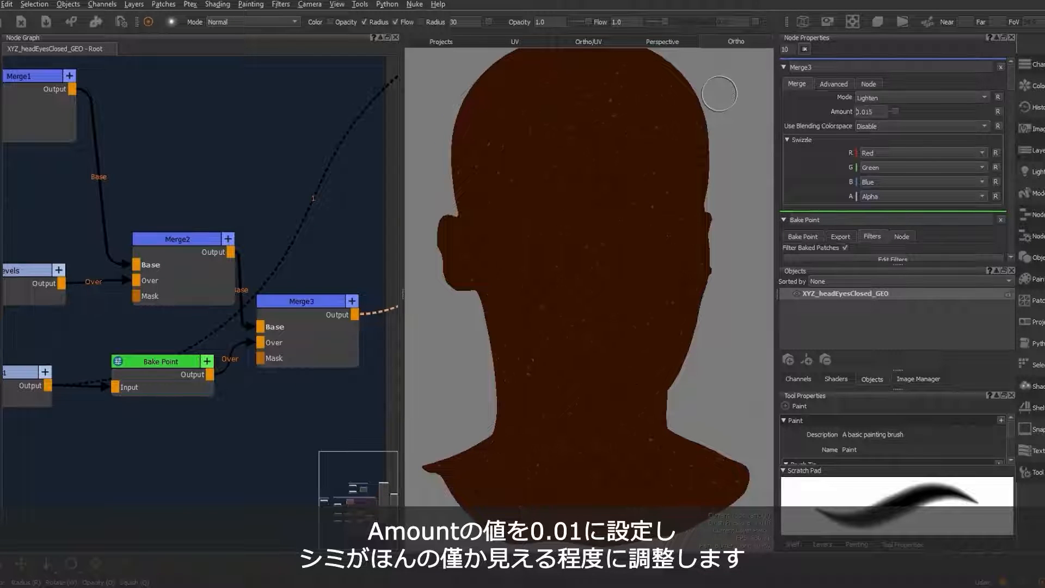
Step: Set Merge3's Amount to 0.01 and check the blemishes on the head
click(877, 112)
text(0)
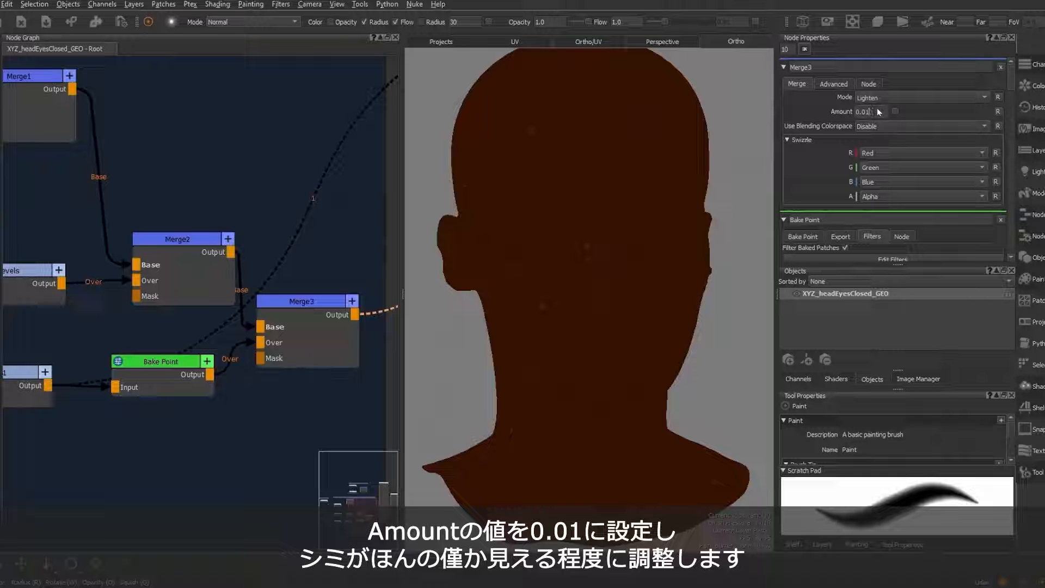
alt+right_drag(522, 310, 555, 296)
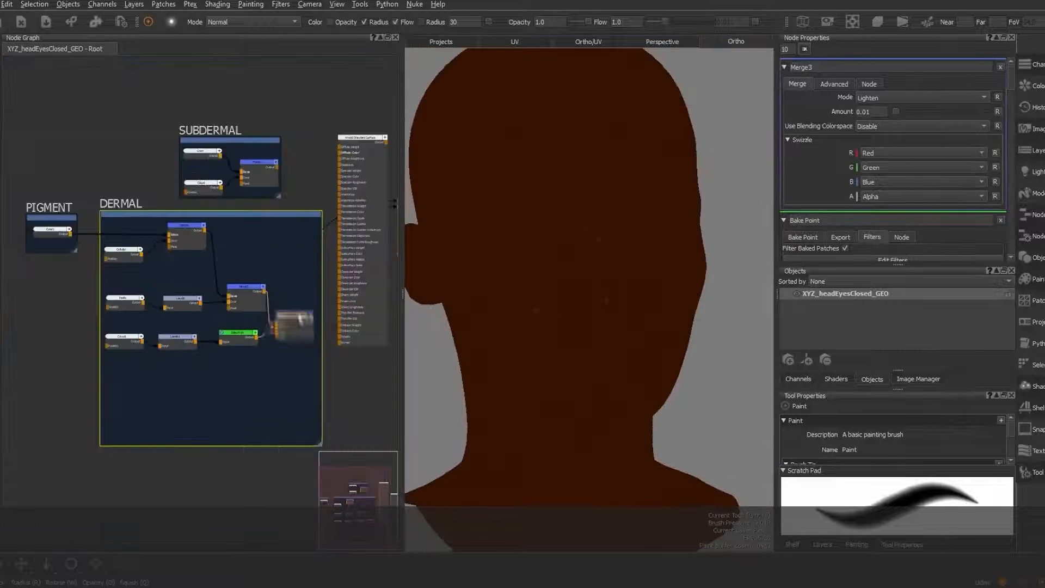
Step: Add a Backdrop around the mole noise and Levels nodes, widen it to take in Merge2, and name it MOLES
scroll(192, 281, up, 5)
click(123, 269)
shift+click(207, 268)
key(Tab)
text(back)
click(277, 295)
drag(240, 302, 349, 303)
double_click(341, 251)
double_click(804, 67)
text(MOLES)
key(Return)
Step: Move the blemish chain from its Cloud node through Merge3 lower in the DERMAL backdrop and enclose it in a new Backdrop
click(120, 327)
shift+click(194, 329)
shift+click(291, 322)
shift+click(380, 314)
drag(383, 318, 383, 343)
middle_drag(383, 343, 348, 343)
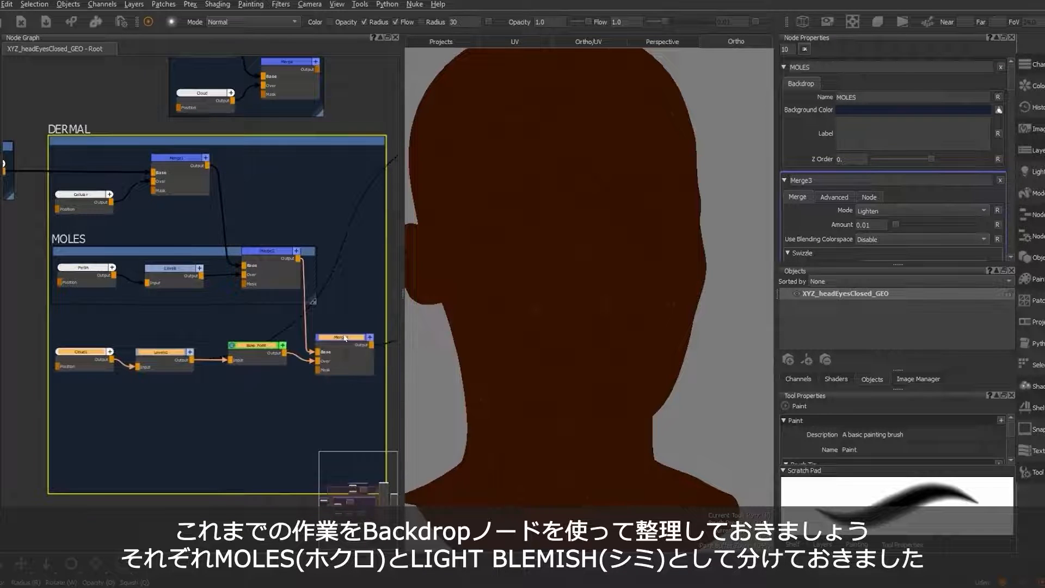
key(Tab)
text(back)
click(393, 358)
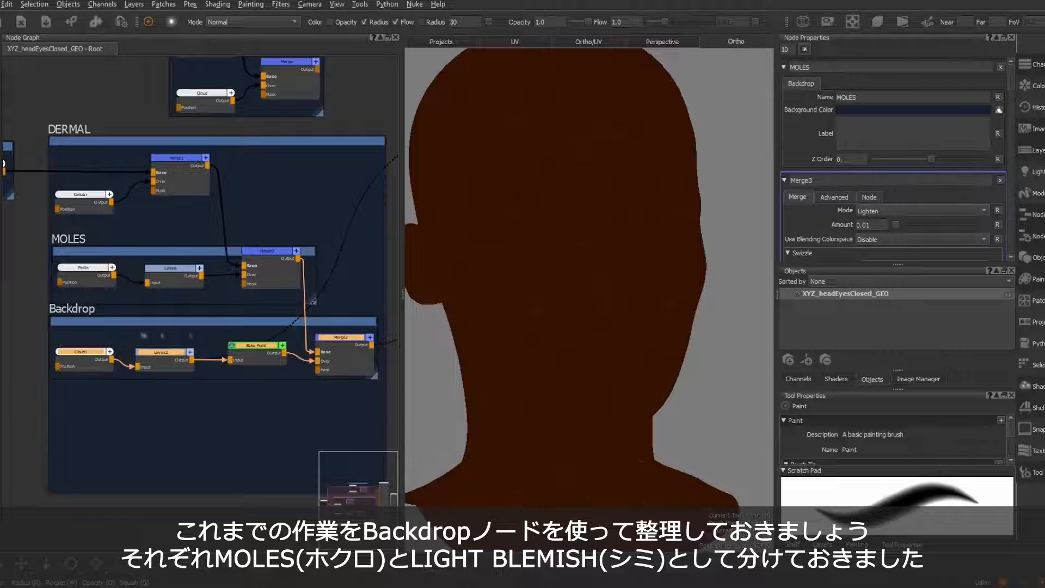
Step: Name the blemish backdrop LIGHT BLEMISH and shift it slightly further below MOLES
double_click(162, 321)
text(Light Blemish)
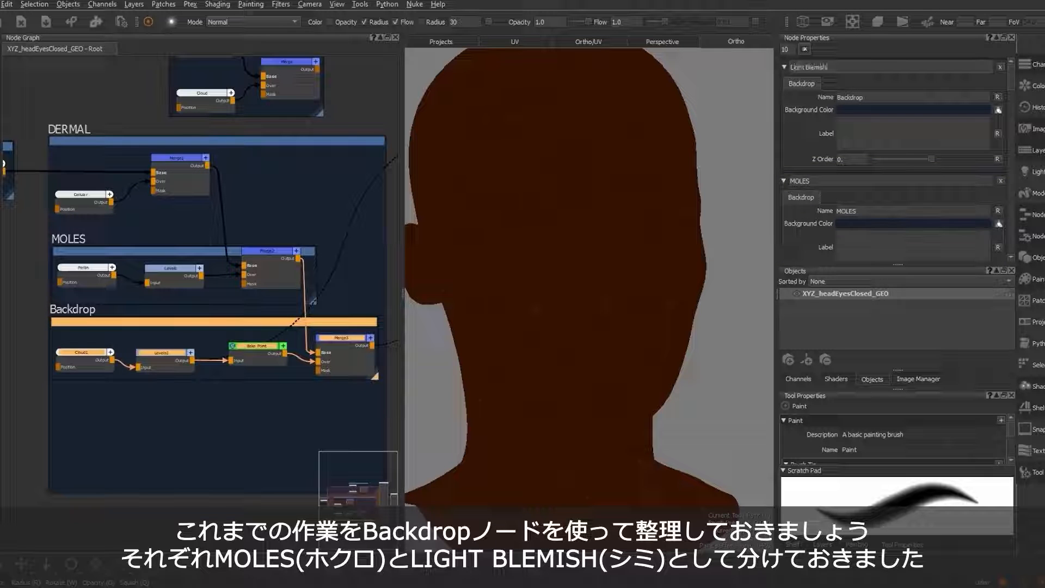
key(BackSpace)
key(BackSpace)
key(BackSpace)
key(BackSpace)
text(IGHT BLEMISH)
key(Return)
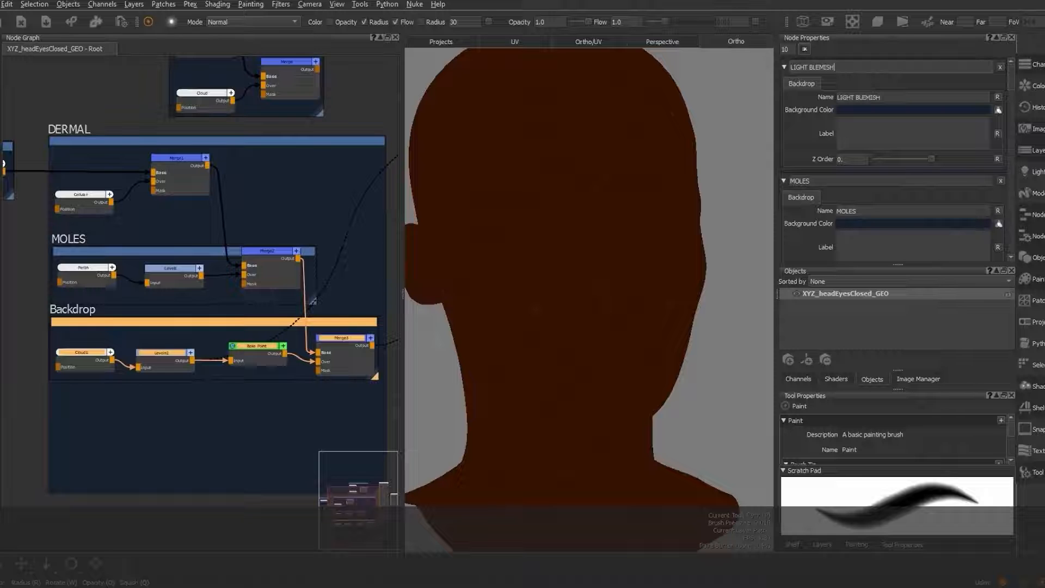
drag(58, 383, 61, 393)
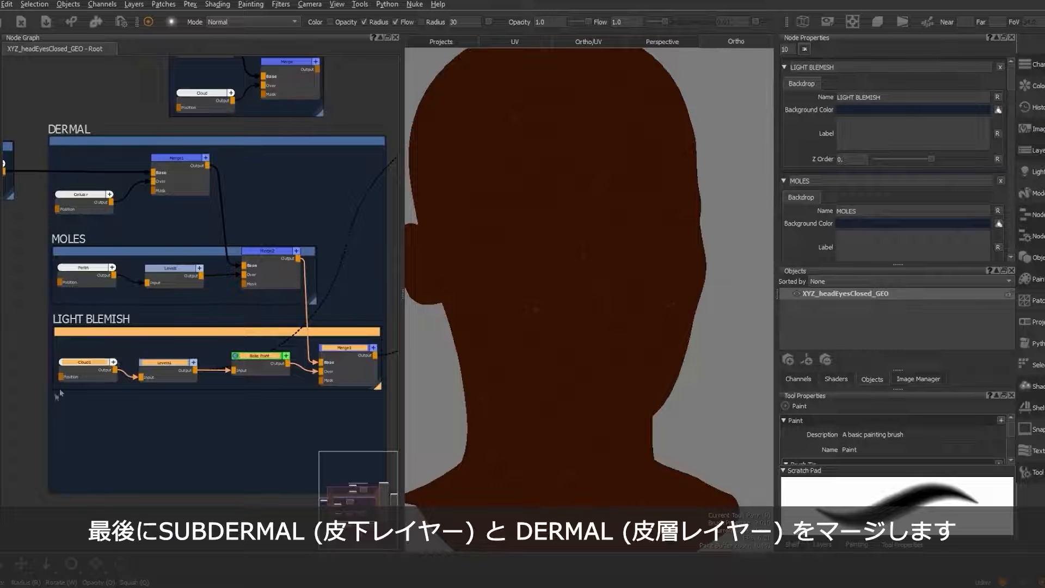
click(30, 419)
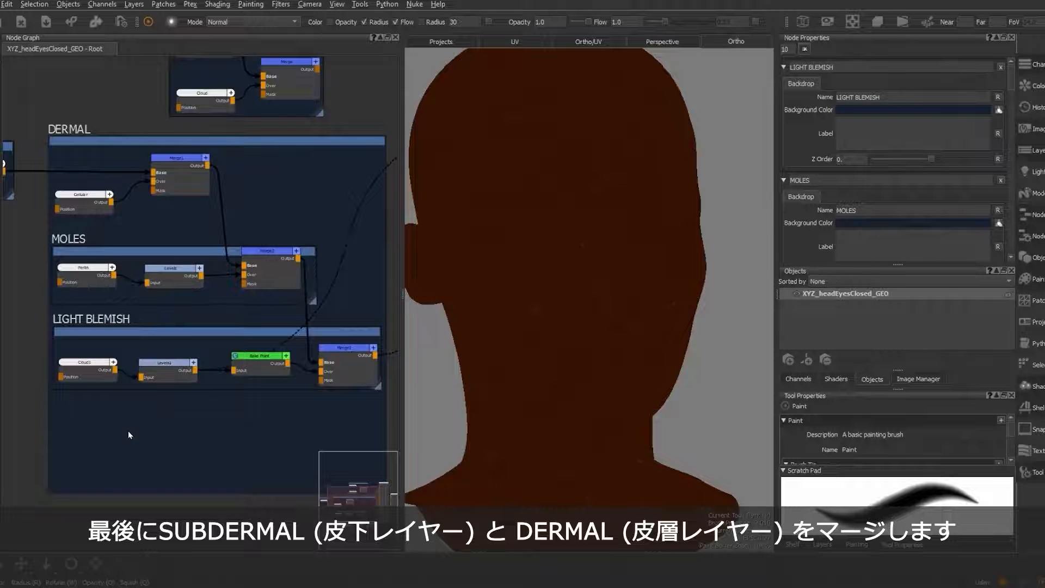
Step: Add a Merge node between the layer backdrops and the Arnold Standard Surface node
scroll(129, 430, down, 3)
scroll(325, 470, down, 5)
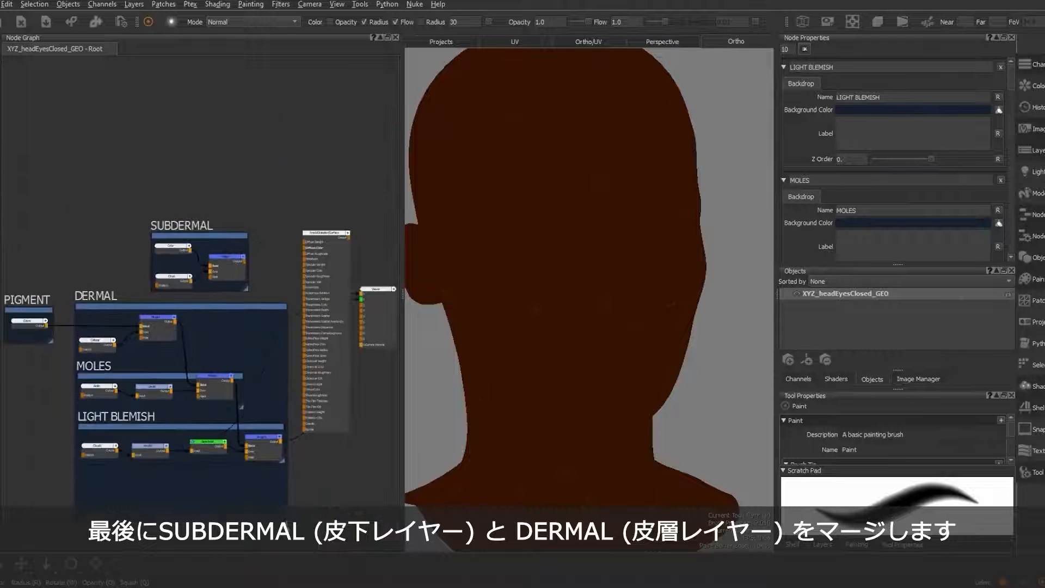
scroll(270, 297, up, 5)
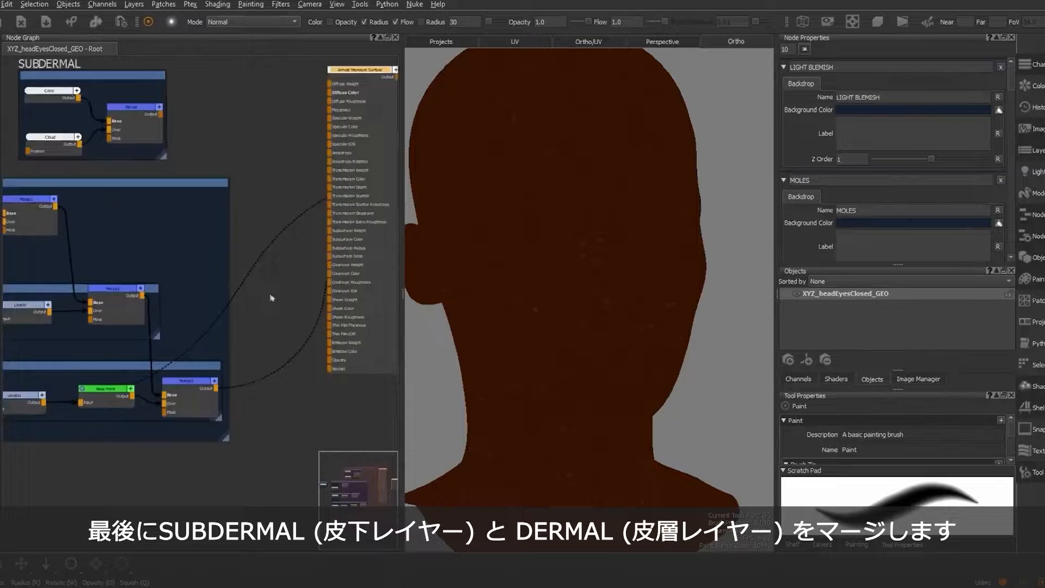
key(Tab)
text(mer)
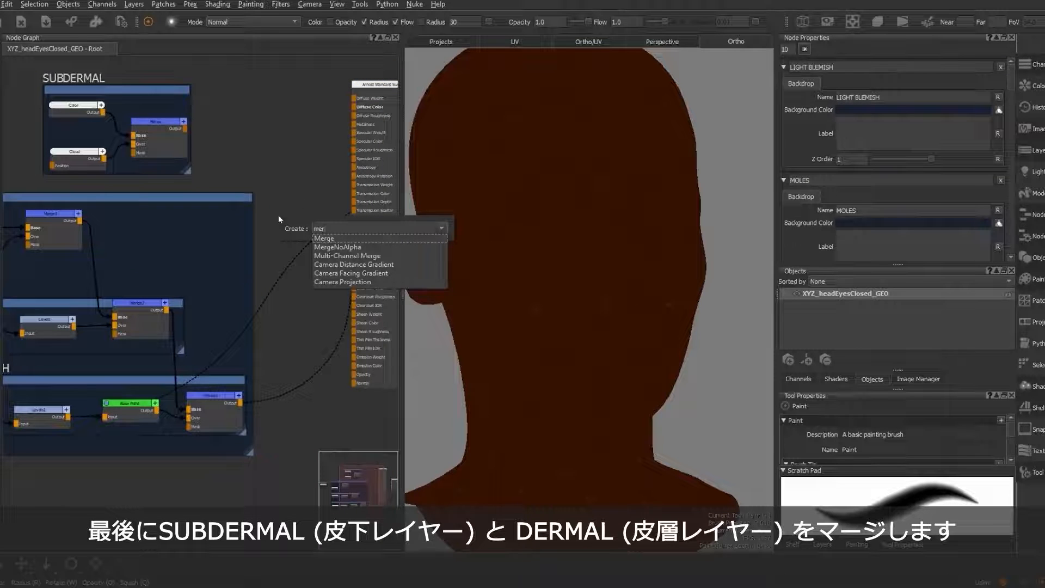
click(324, 239)
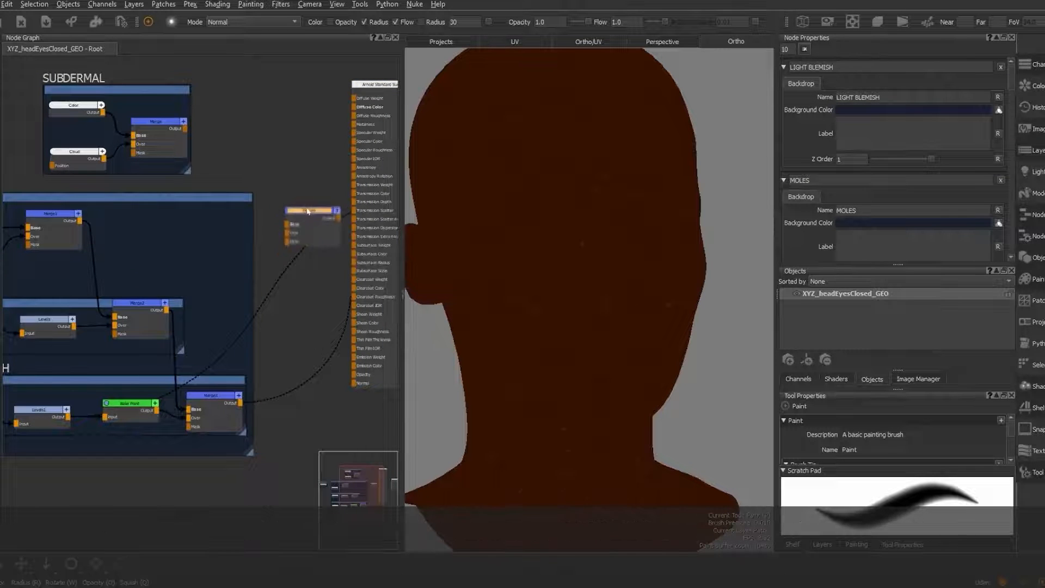
Step: Connect the SUBDERMAL Merge output to Merge4's Base and the Merge3 output to its Over input
scroll(304, 223, up, 3)
drag(124, 84, 284, 229)
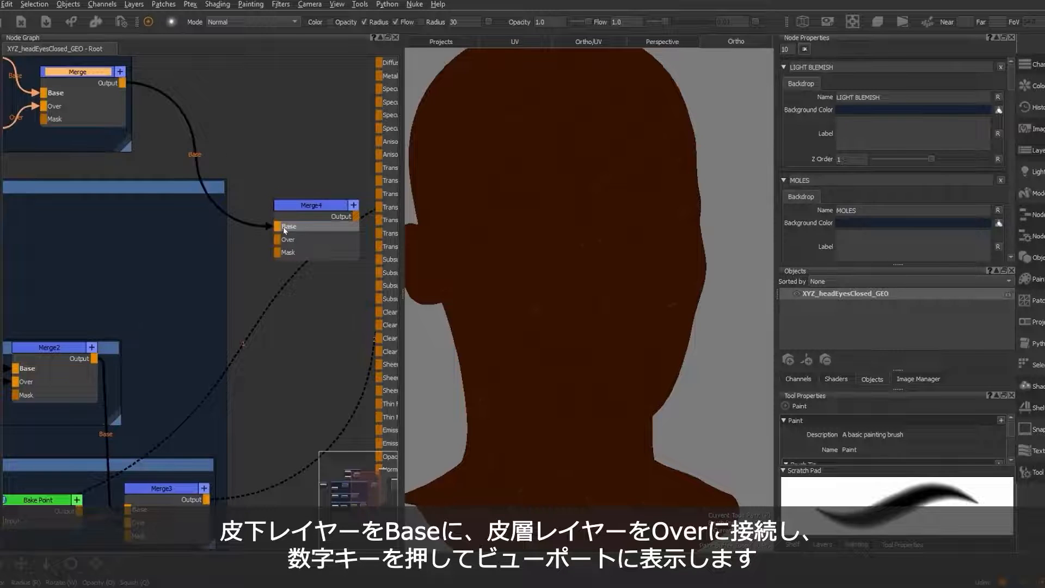
scroll(284, 229, down, 3)
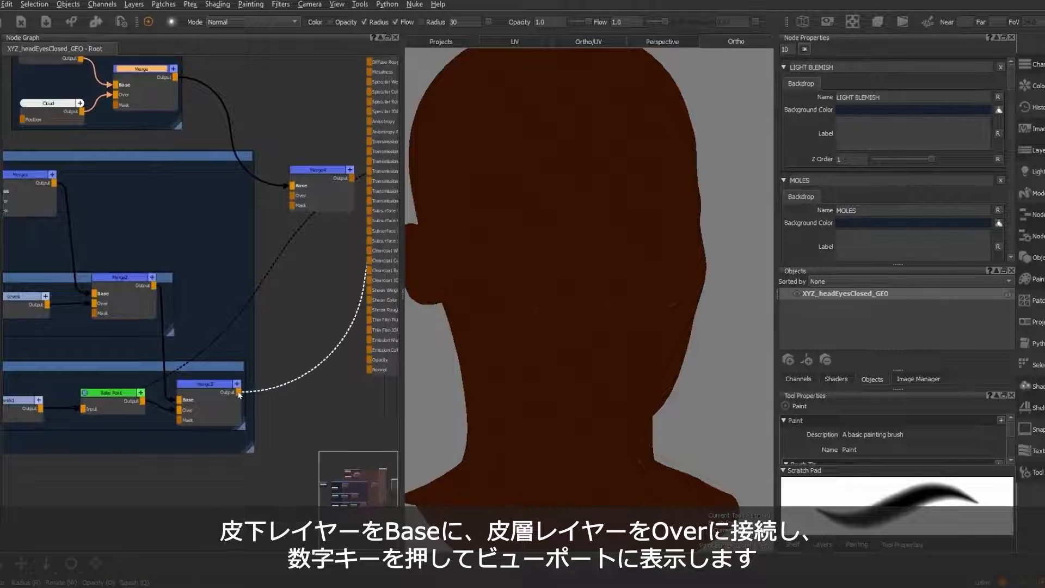
scroll(146, 166, down, 2)
middle_drag(163, 208, 167, 224)
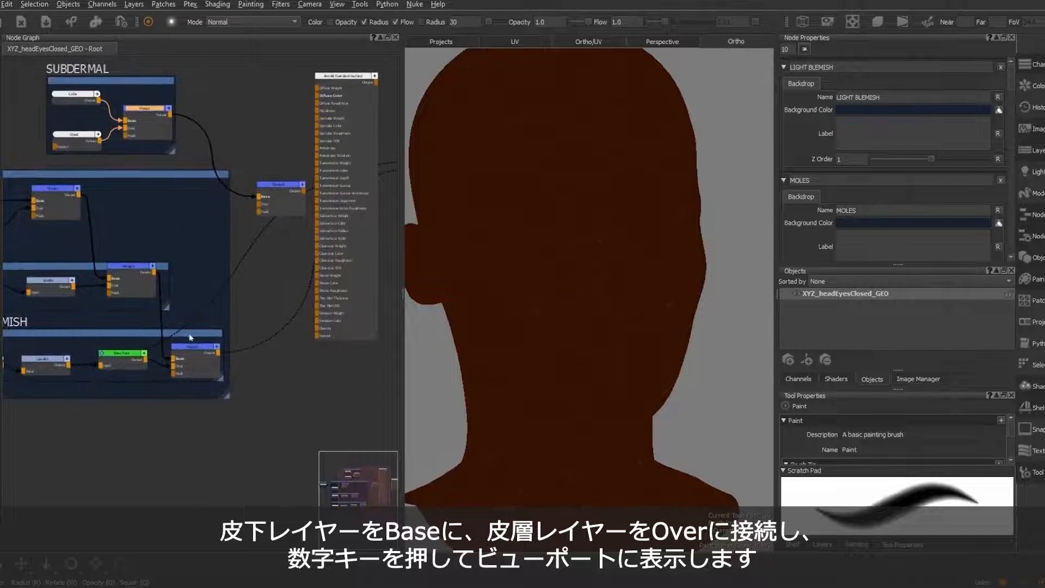
drag(218, 355, 260, 203)
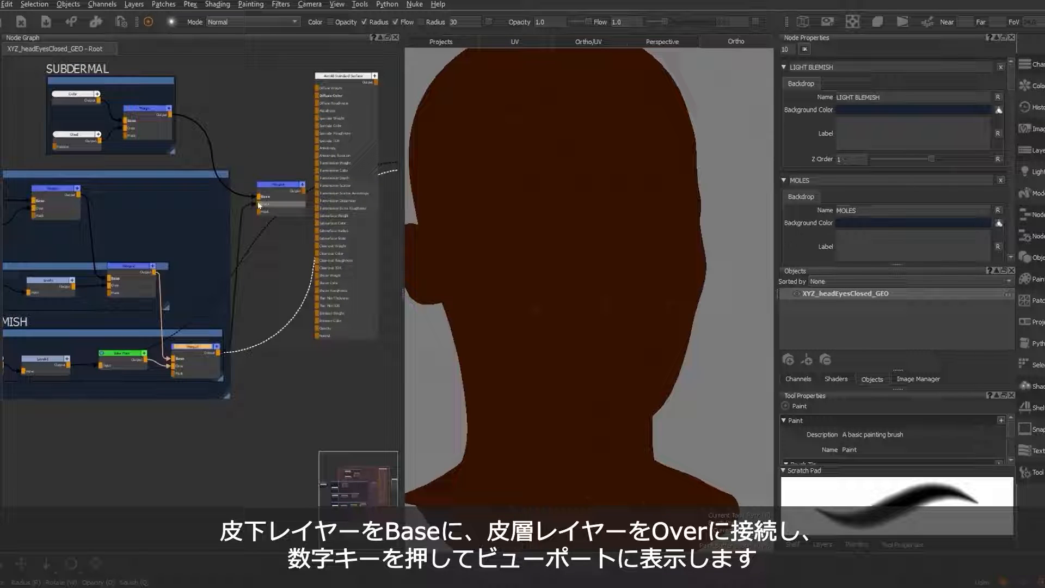
Step: Open Merge4's properties, set its Amount to 0.99 and check the subdermal breakup on the head
double_click(287, 187)
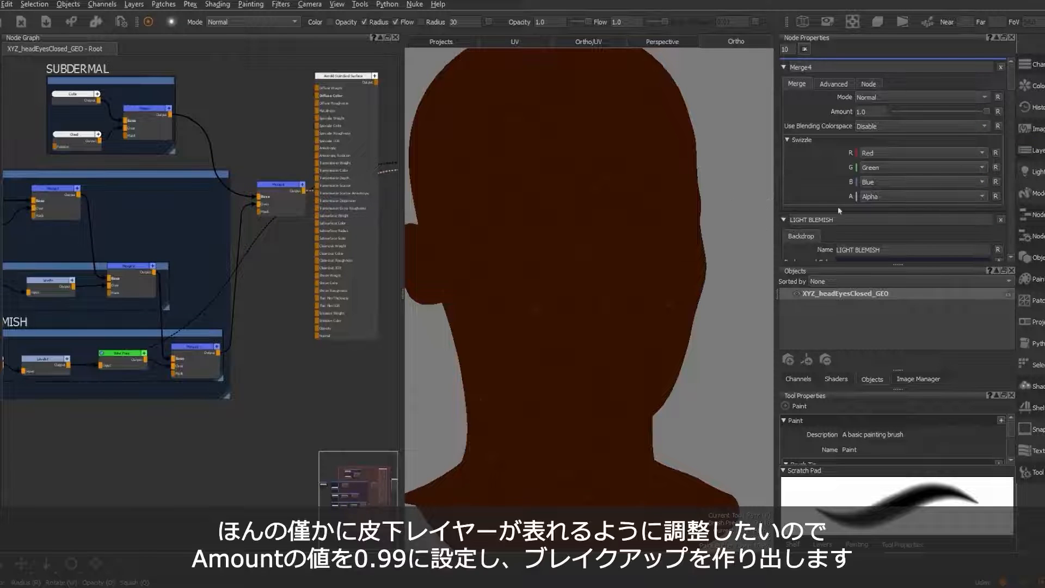
mouse_move(987, 111)
mouse_down()
mouse_move(967, 112)
mouse_move(984, 116)
mouse_up()
mouse_move(620, 185)
alt+mouse_down()
mouse_move(566, 201)
mouse_move(632, 188)
alt+mouse_up()
alt+right_drag(632, 187, 655, 196)
alt+middle_drag(655, 197, 597, 210)
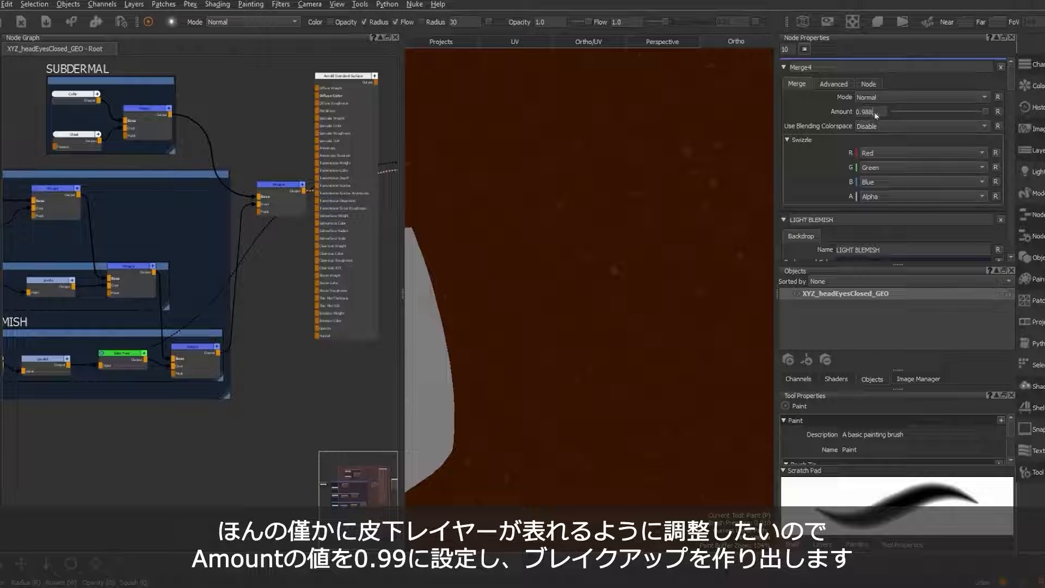
key(BackSpace)
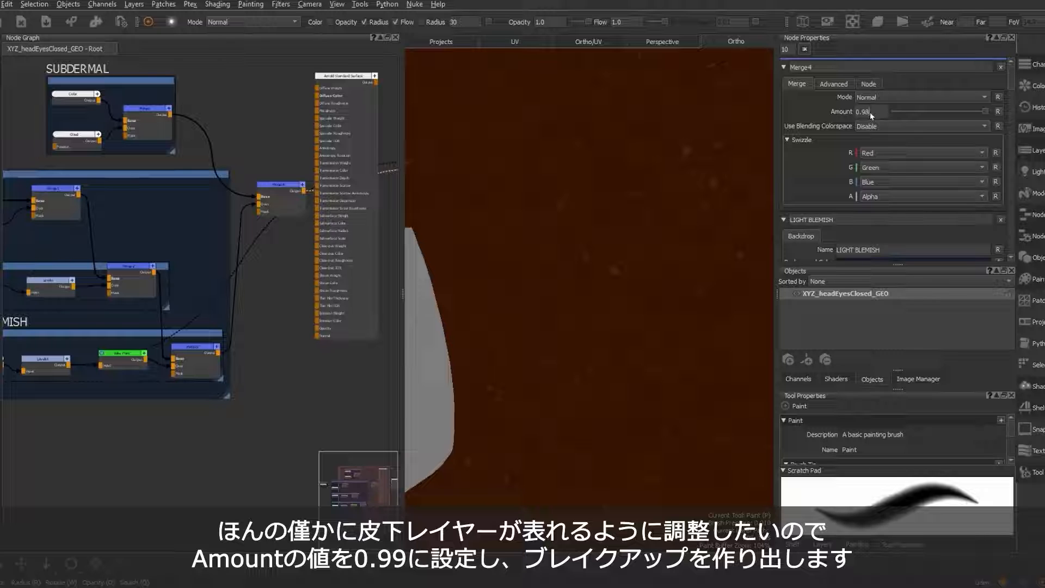
key(BackSpace)
text(9)
alt+drag(637, 202, 591, 206)
alt+right_drag(591, 205, 552, 209)
alt+drag(550, 210, 652, 198)
scroll(625, 204, up, 5)
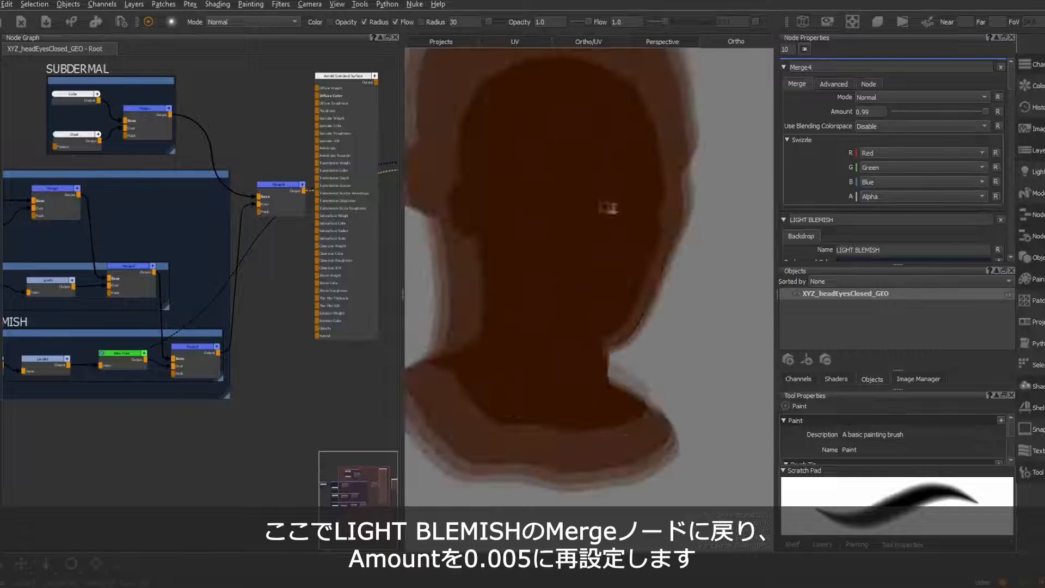
Step: Set the Amount of Merge3 in the LIGHT BLEMISH backdrop to 0.005 and check the whole head
scroll(223, 340, down, 1)
middle_drag(222, 340, 281, 332)
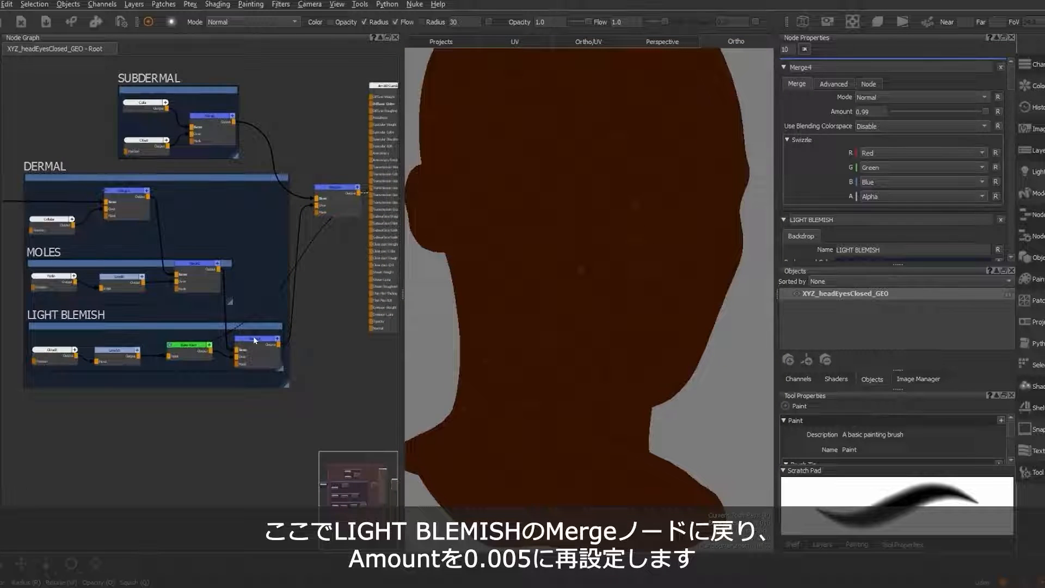
click(254, 337)
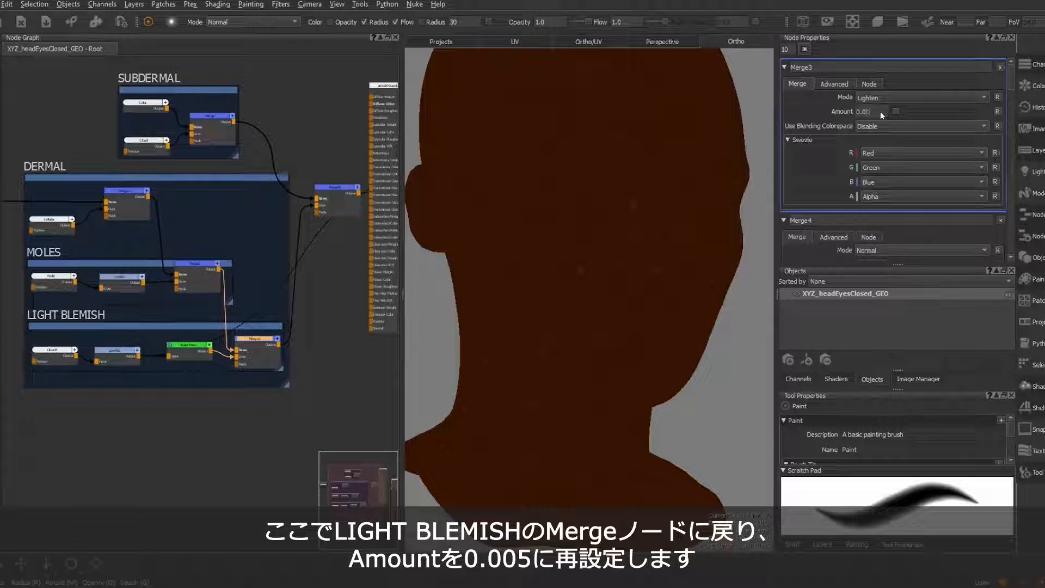
text(5)
alt+drag(623, 296, 576, 261)
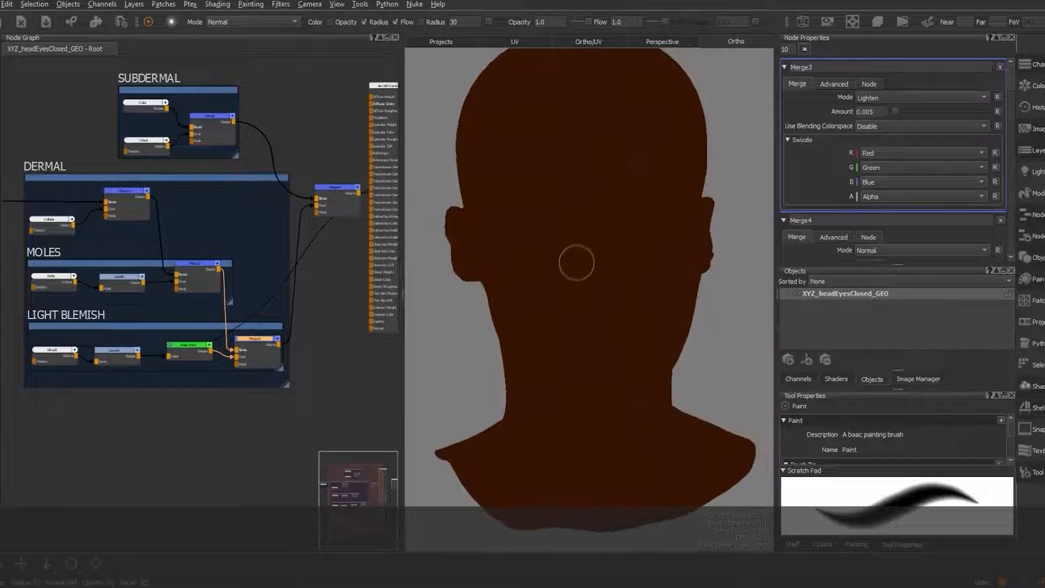
Step: Connect the Merge4 output to the Diffuse Color input of the Arnold Standard Surface node
scroll(351, 224, up, 2)
middle_drag(351, 224, 275, 252)
middle_drag(345, 245, 301, 301)
scroll(301, 301, up, 2)
drag(301, 75, 351, 118)
scroll(283, 163, up, 1)
middle_drag(222, 214, 179, 184)
click(148, 229)
drag(150, 230, 262, 105)
Step: Show the Arnold Standard Surface in the Viewer and examine the specular highlights on the head from several angles
click(308, 69)
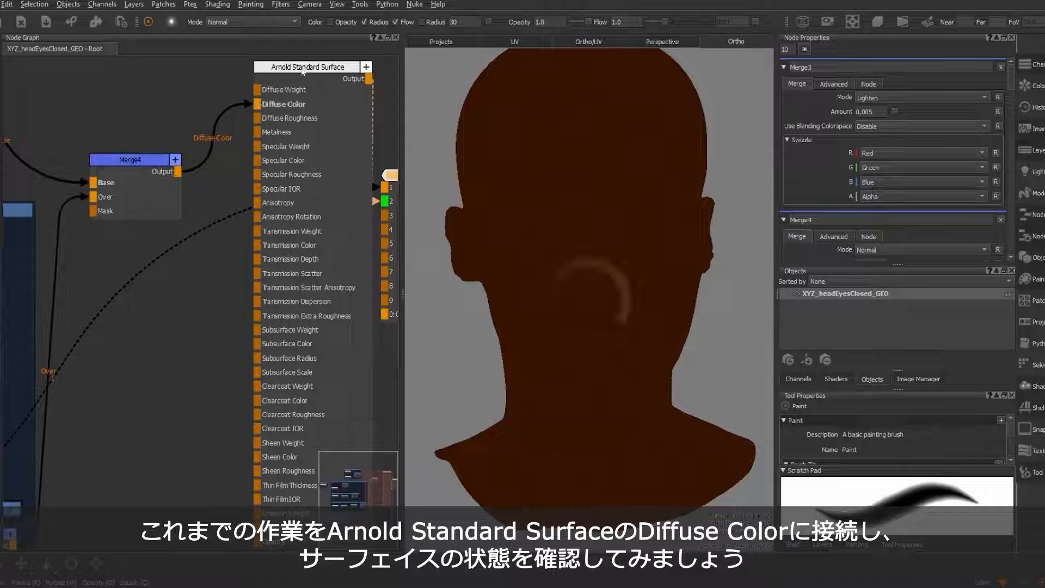
mouse_move(600, 279)
alt+mouse_down()
mouse_move(589, 288)
mouse_move(594, 272)
alt+mouse_up()
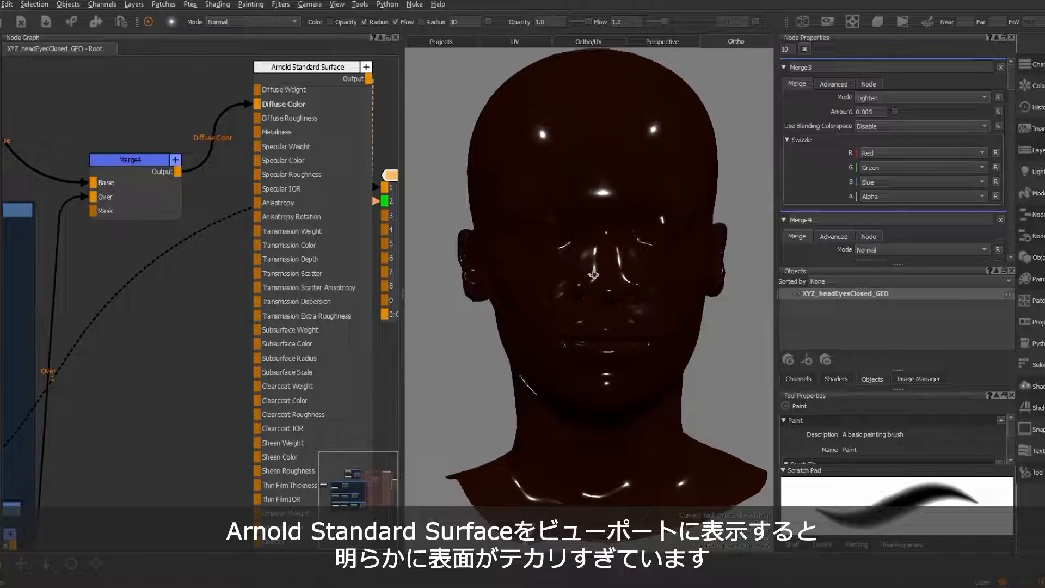
mouse_move(595, 271)
alt+right_down()
mouse_move(712, 305)
mouse_move(582, 270)
alt+right_up()
alt+drag(583, 270, 595, 269)
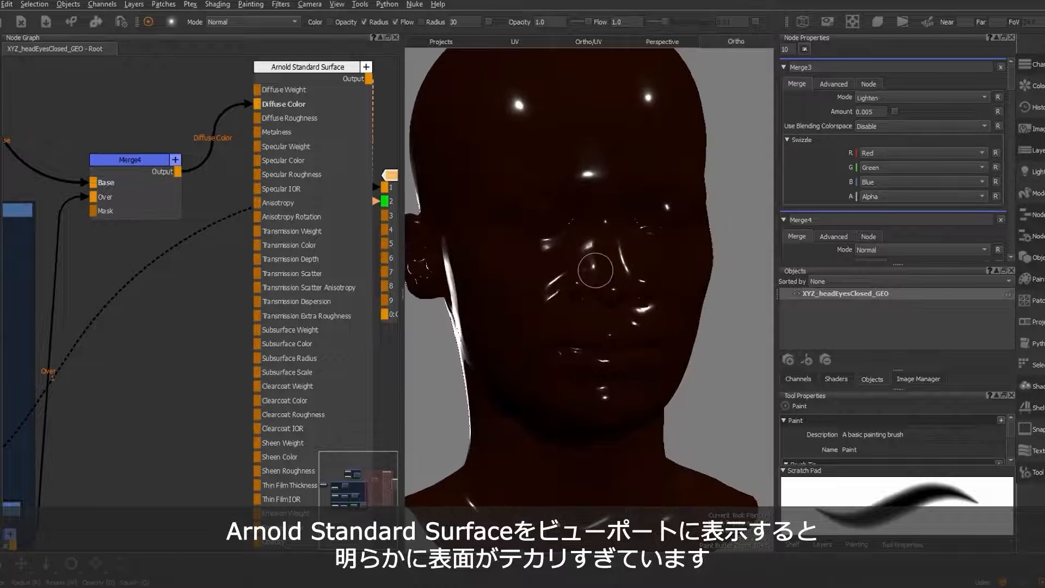
alt+middle_drag(595, 269, 614, 253)
alt+right_drag(613, 254, 583, 261)
alt+drag(583, 261, 599, 264)
mouse_move(606, 264)
alt+right_down()
mouse_move(674, 288)
mouse_move(615, 273)
alt+right_up()
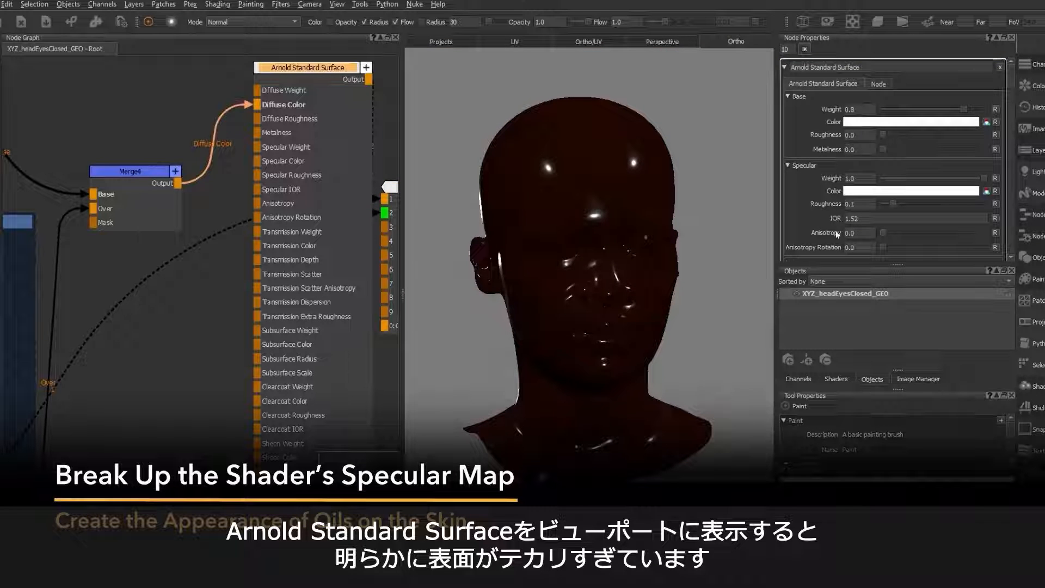
Step: Set the Specular Roughness of the Arnold Standard Surface to 0.65
drag(893, 202, 947, 205)
click(871, 205)
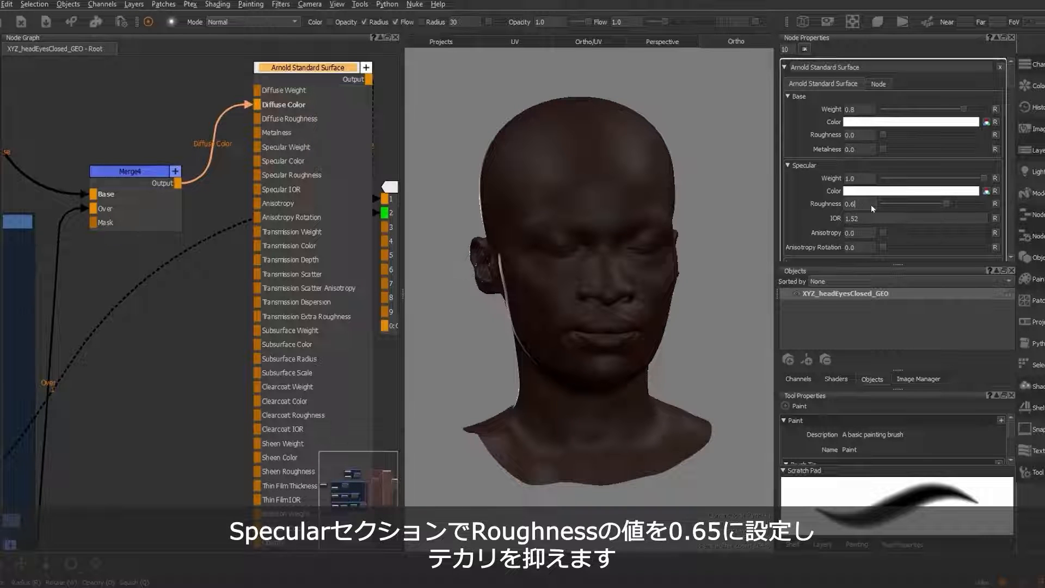
text(5)
key(Return)
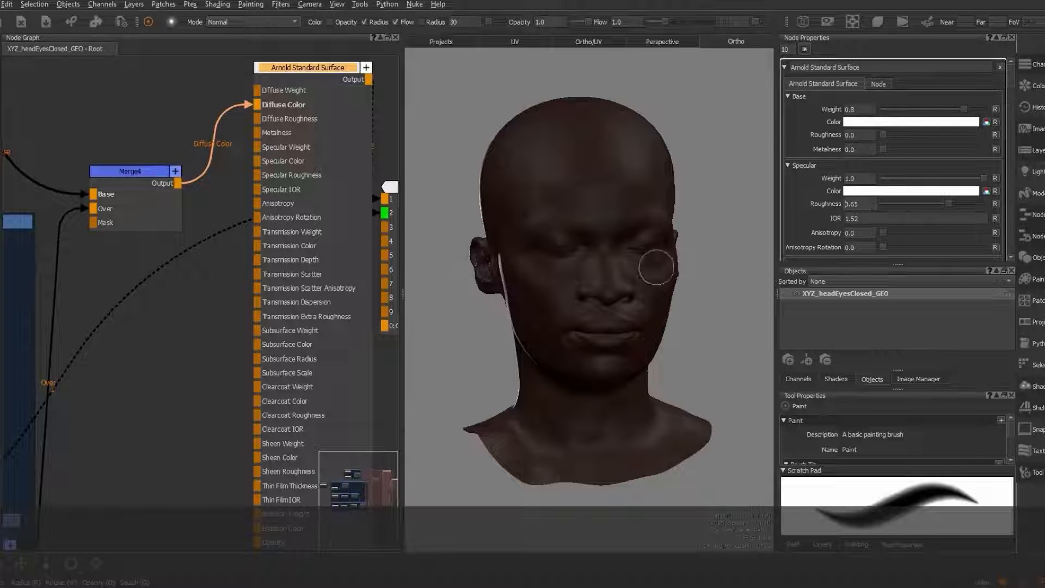
Step: Add a Cloud node below Merge4, leave its Position input disconnected and show its output in the Viewer
click(145, 334)
key(Tab)
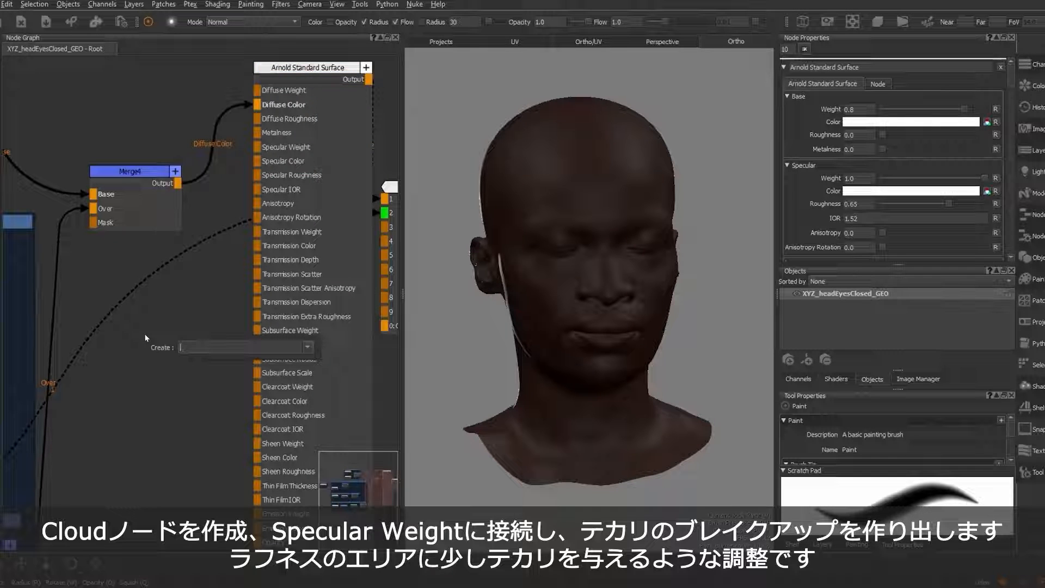
text(cloud)
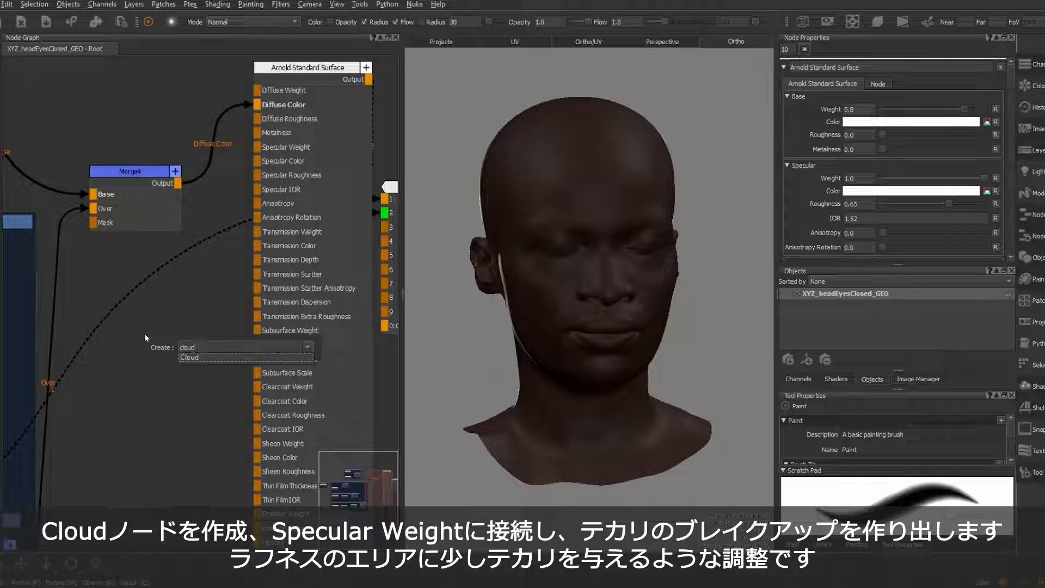
key(Return)
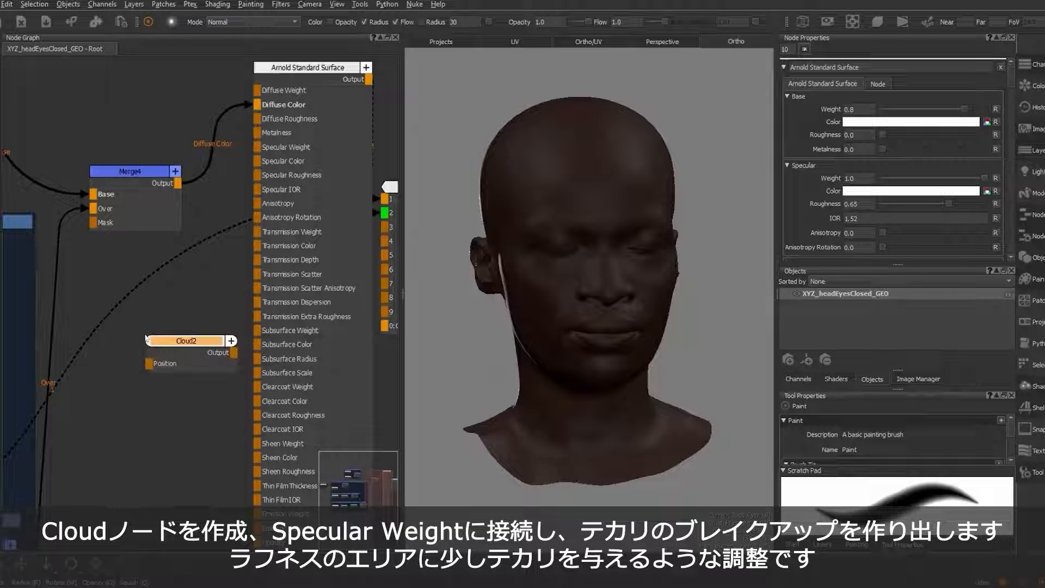
drag(180, 346, 123, 299)
key(1)
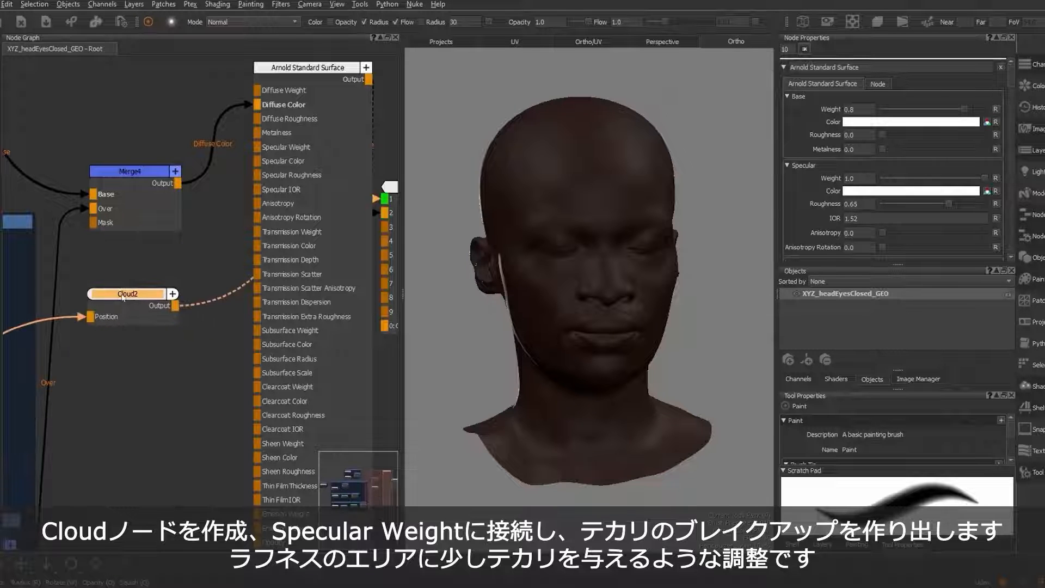
click(78, 315)
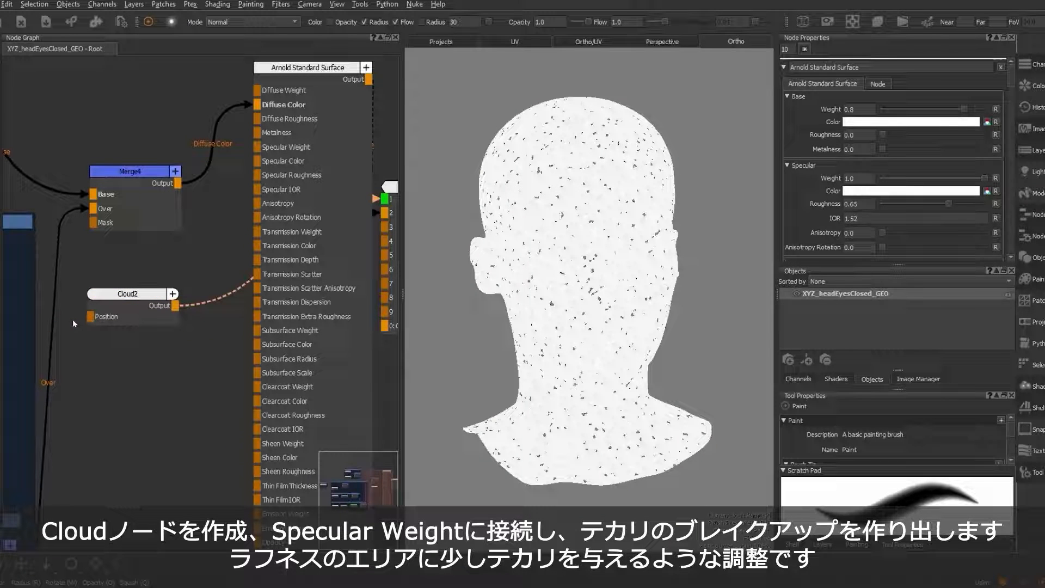
key(2)
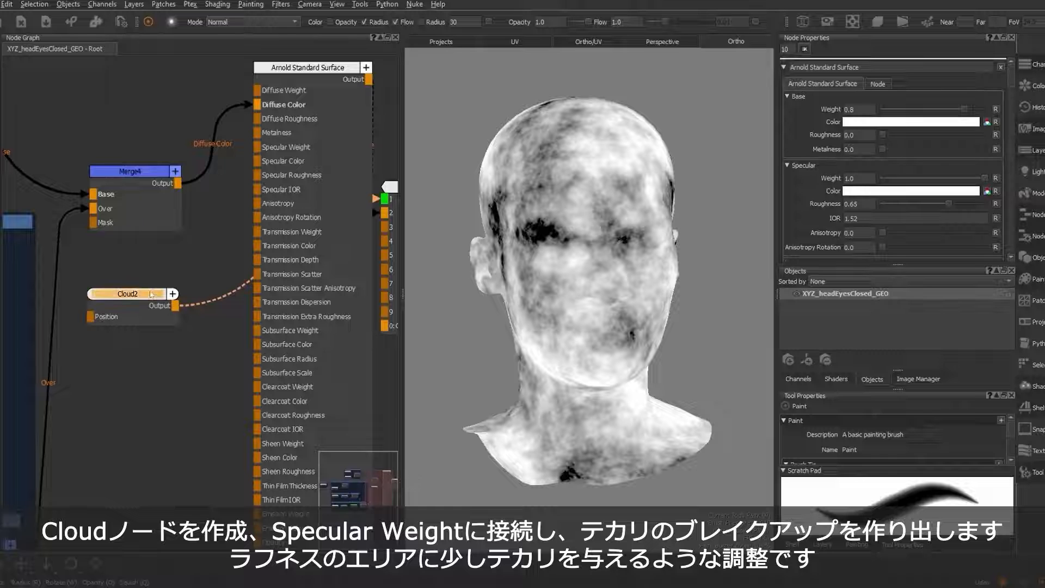
Step: Connect the Cloud2 output to the Specular Weight input of the Arnold Standard Surface and show that shader in the Viewer
click(149, 295)
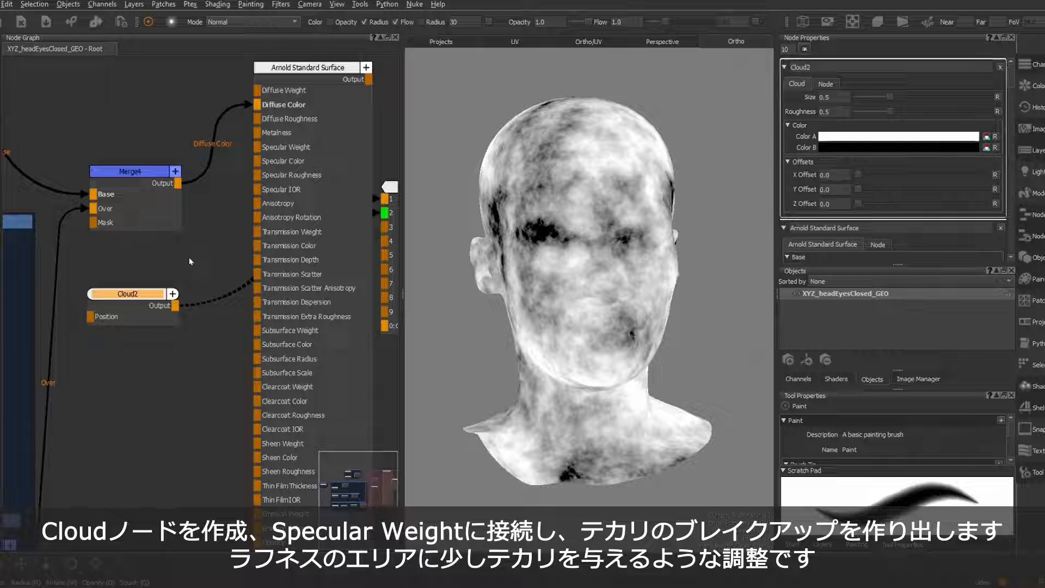
drag(176, 306, 257, 147)
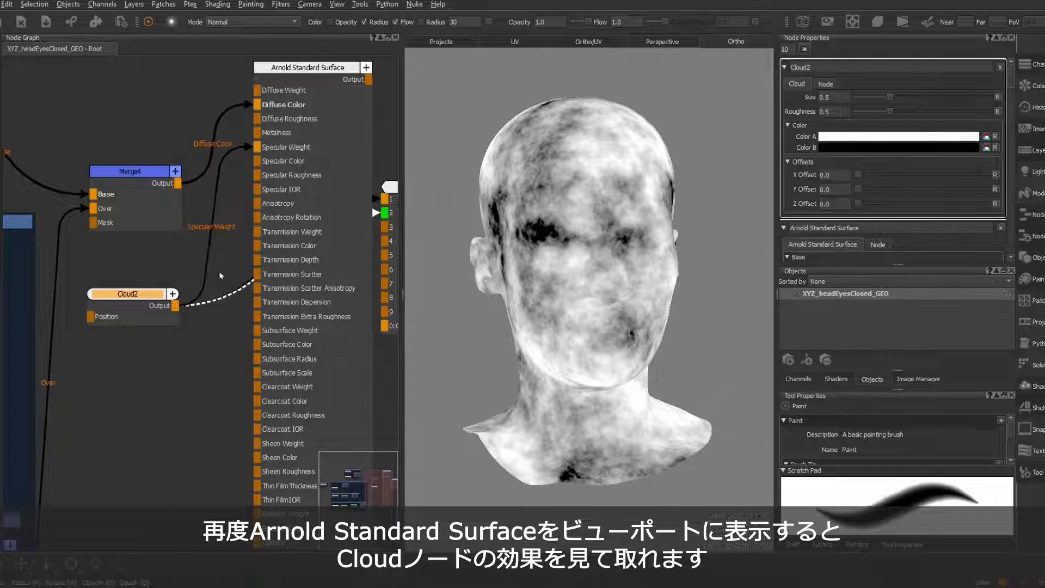
click(315, 70)
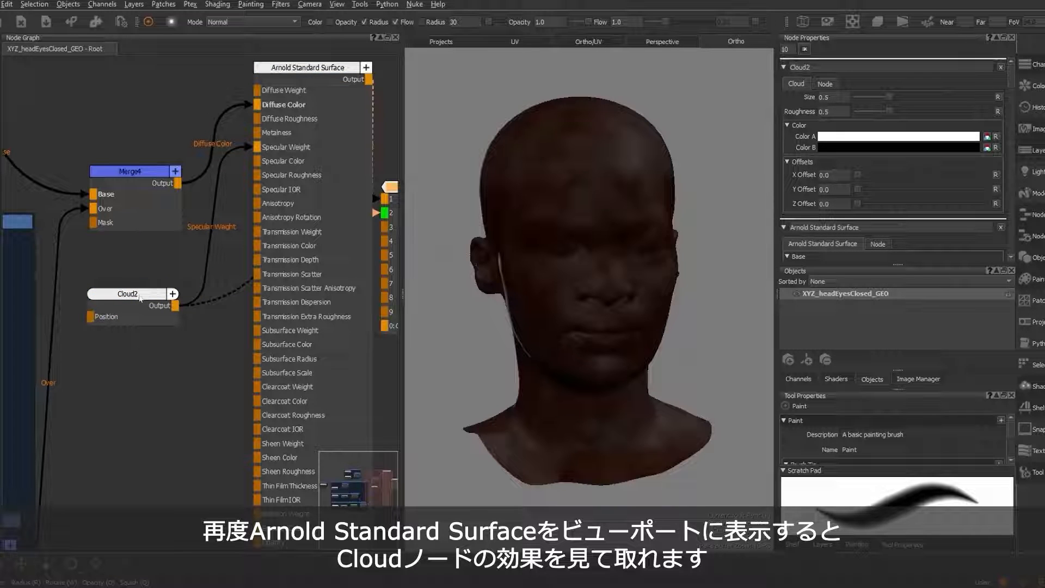
Step: Set Cloud2's Size to 0.342, Roughness to 0.27 and Color B to a light grey with value 76.7
click(140, 297)
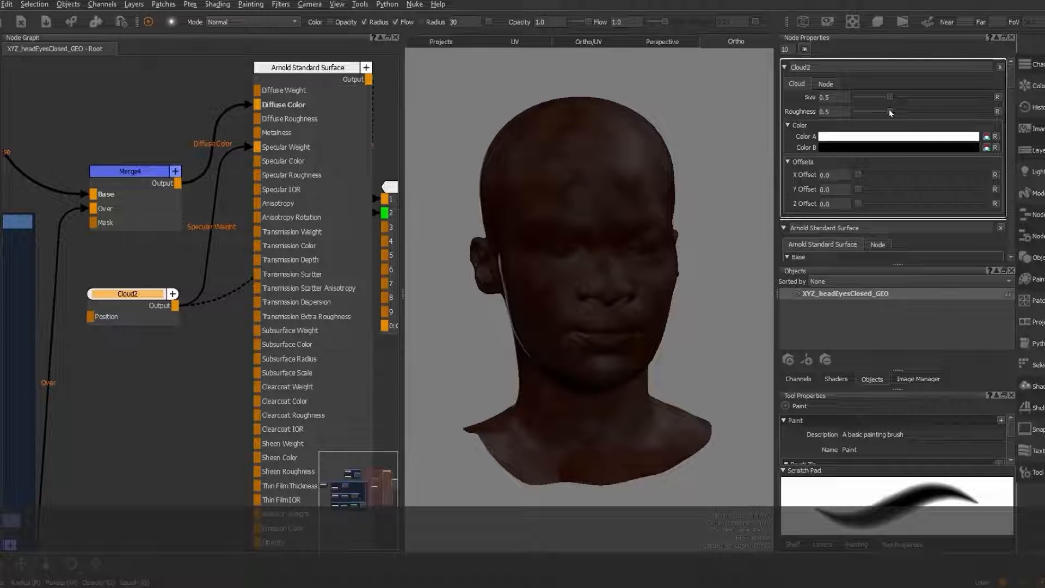
mouse_move(891, 112)
mouse_down()
mouse_move(859, 108)
mouse_move(879, 96)
mouse_move(873, 110)
mouse_up()
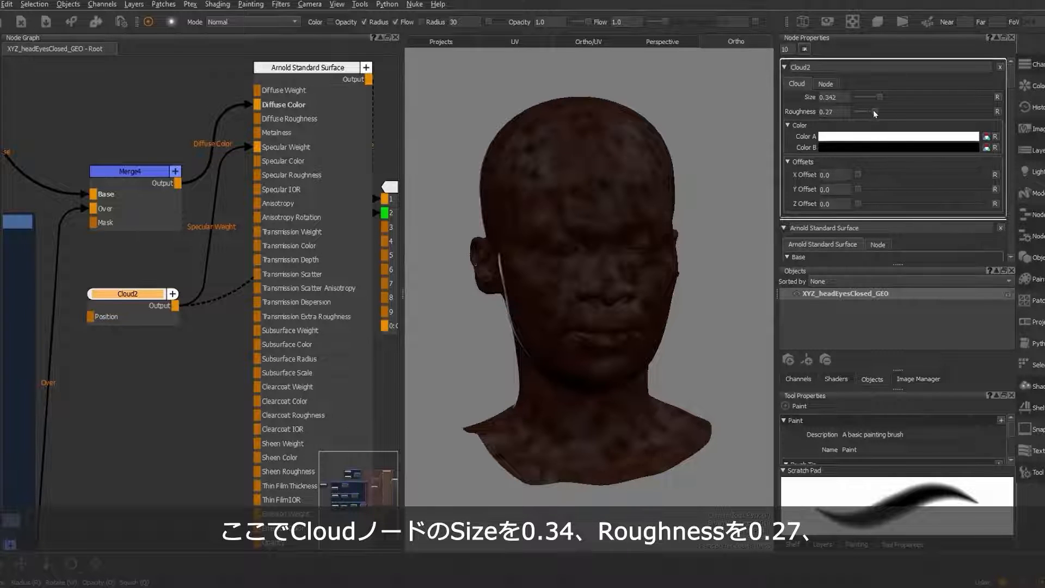
click(874, 145)
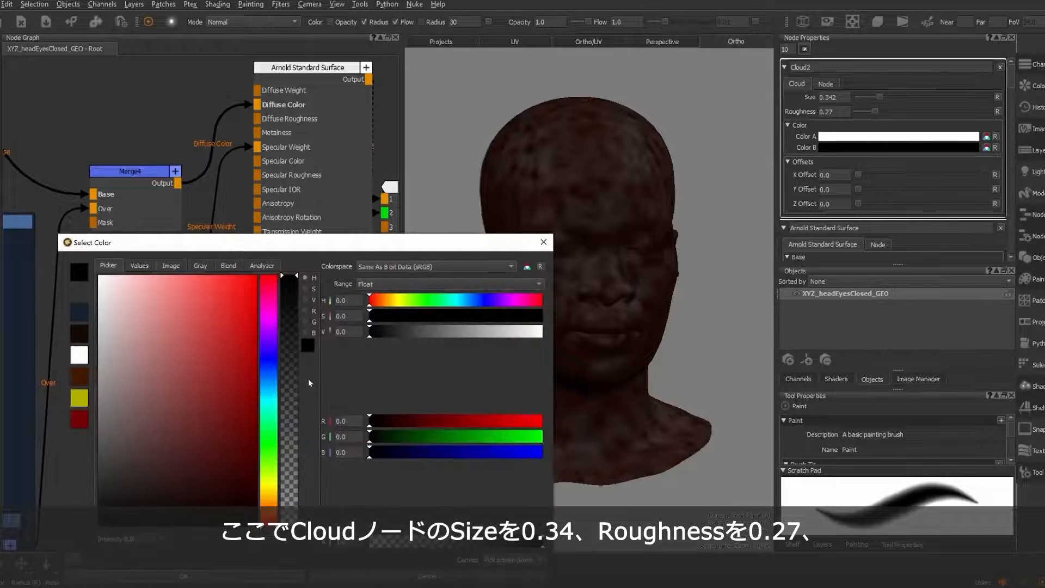
drag(165, 380, 80, 351)
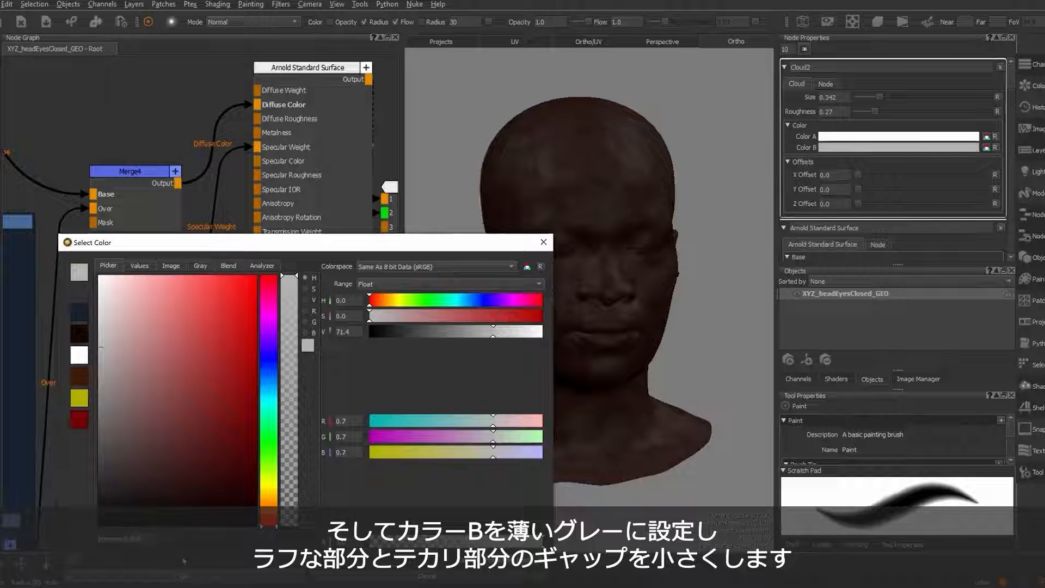
drag(115, 389, 78, 328)
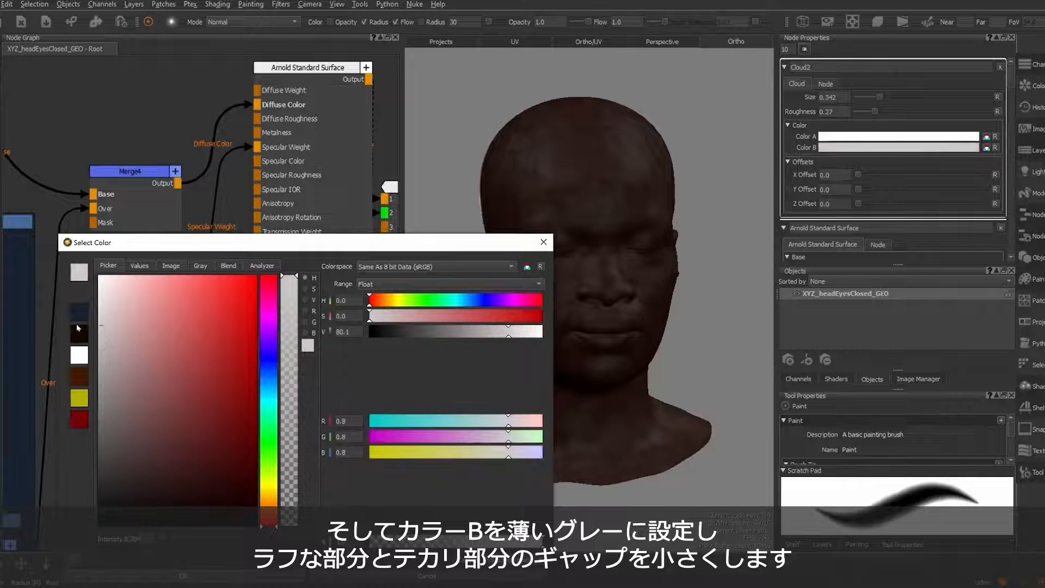
drag(109, 359, 86, 335)
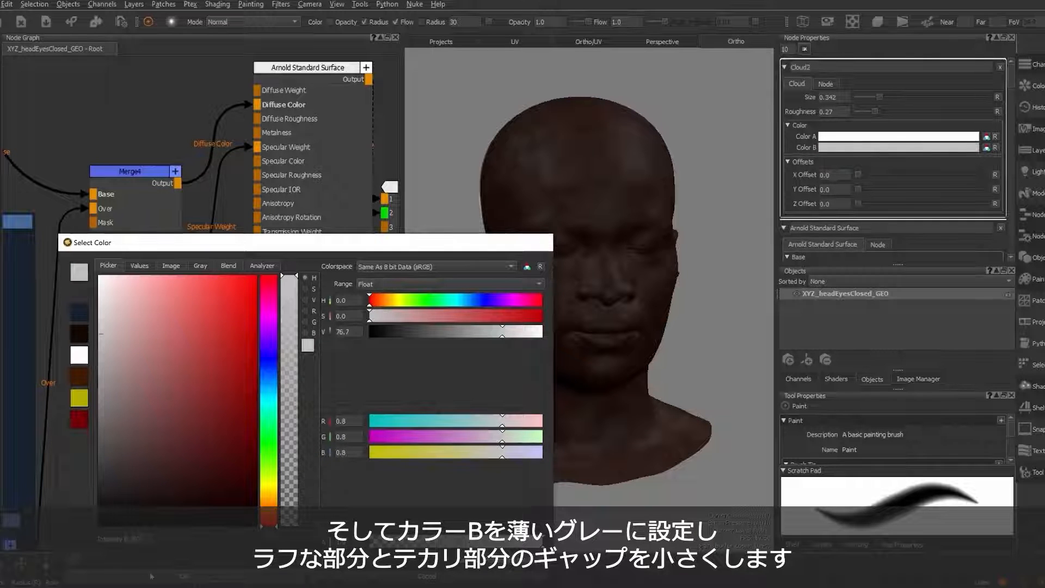
click(153, 576)
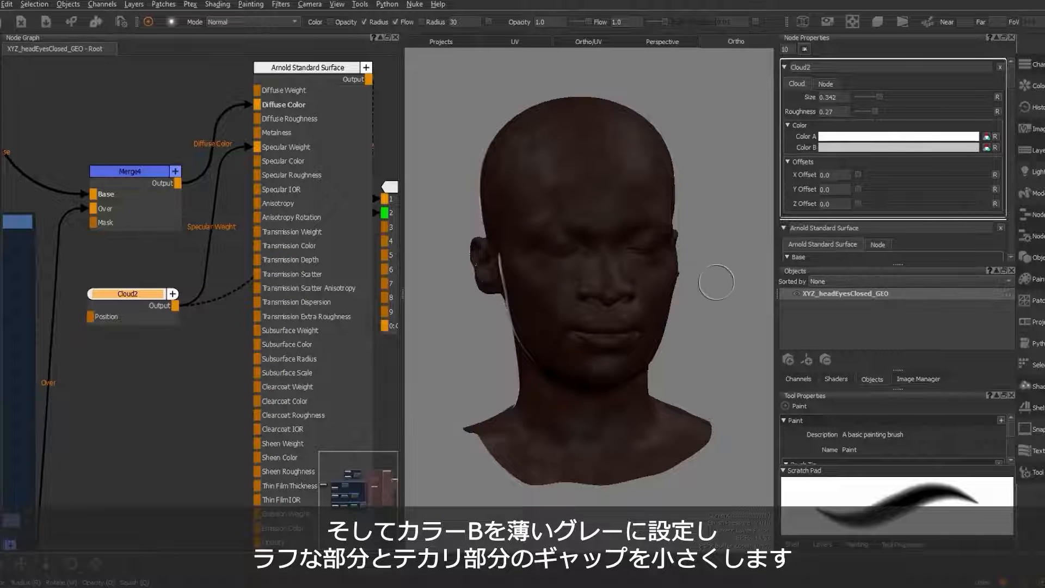
Step: Lighten Cloud2's Color B to a paler grey with a value of about 86 and inspect the head's highlights up close
alt+drag(572, 218, 646, 205)
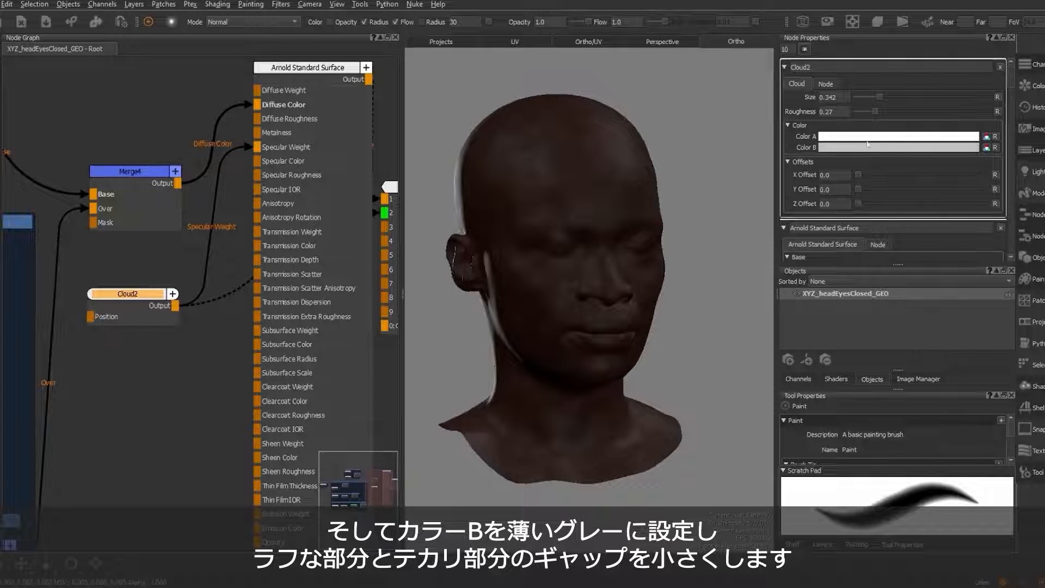
click(858, 152)
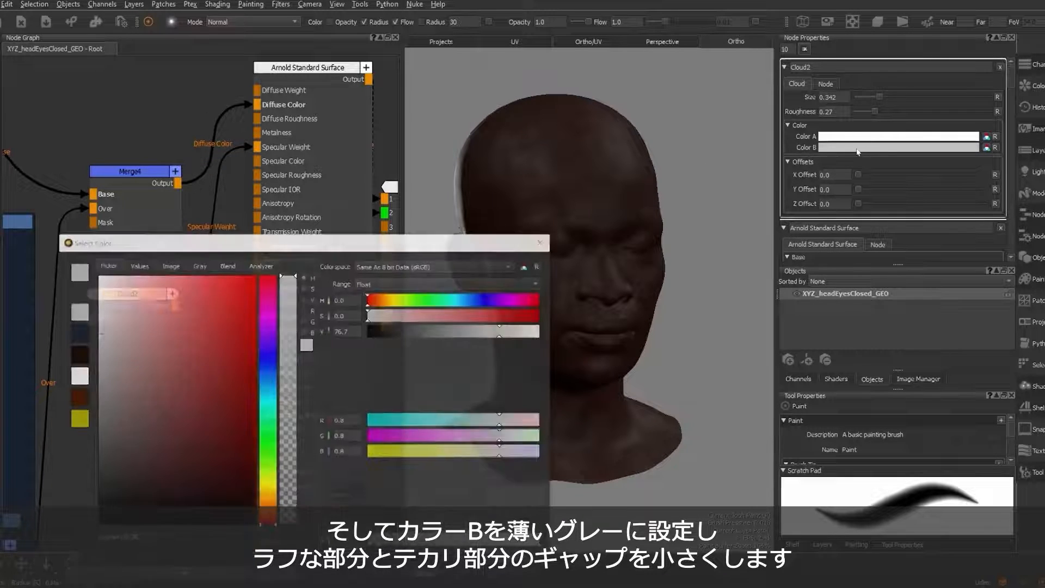
click(84, 316)
click(81, 323)
drag(100, 322, 84, 308)
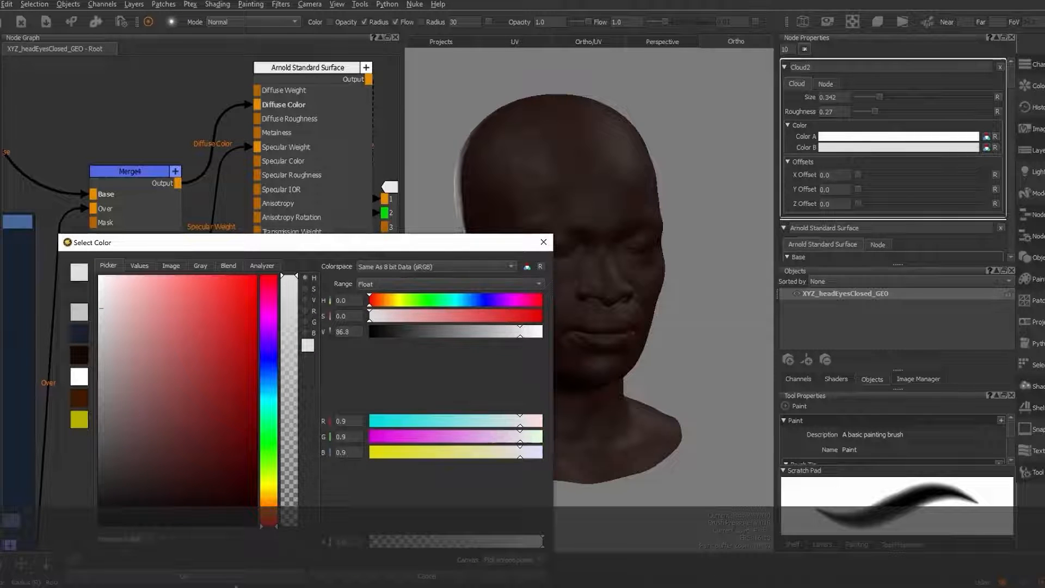
click(236, 576)
alt+drag(564, 231, 536, 184)
alt+right_drag(537, 185, 613, 196)
alt+middle_drag(584, 192, 688, 422)
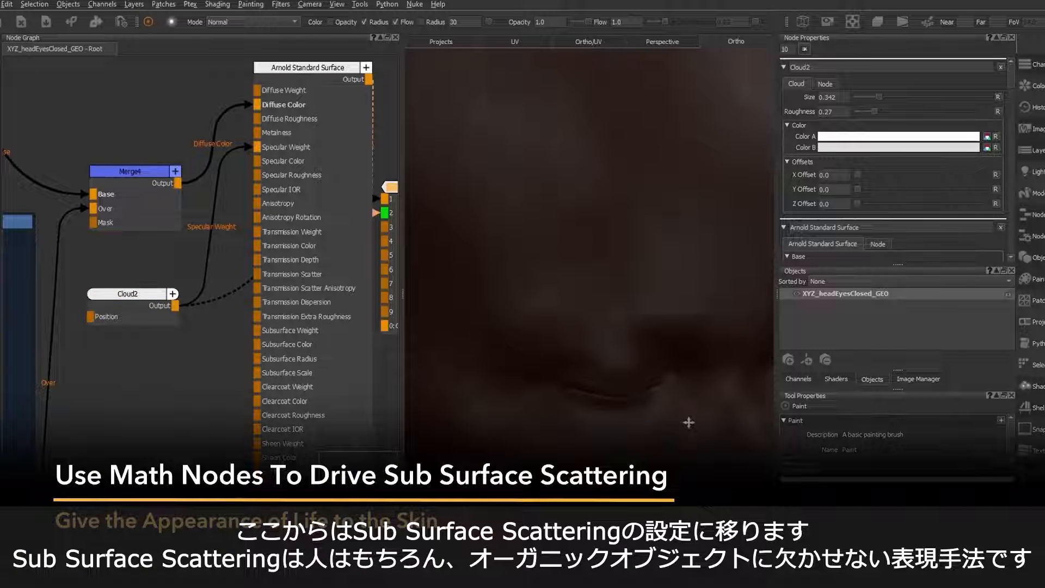
scroll(566, 263, down, 10)
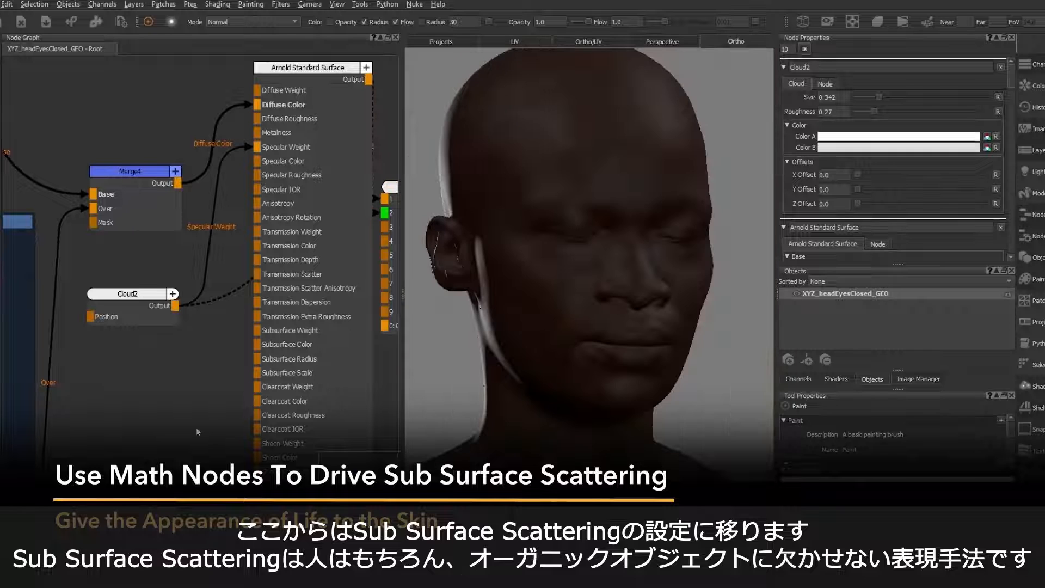
Step: Move the Arnold Standard Surface node down in the node graph so that it sits below the level of Cloud2
scroll(178, 424, down, 3)
middle_drag(179, 424, 233, 307)
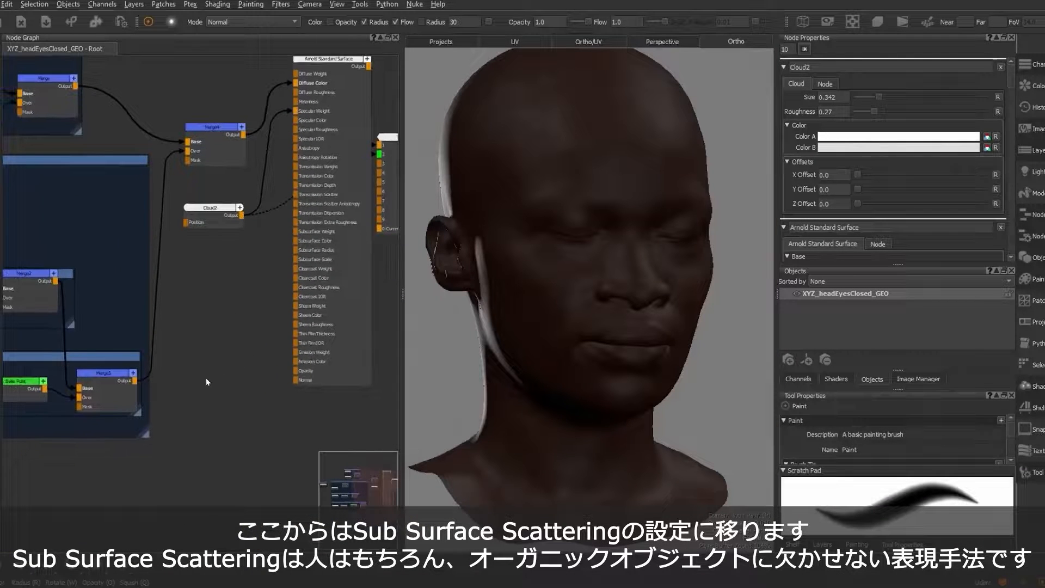
scroll(205, 378, down, 3)
middle_drag(206, 377, 275, 335)
scroll(276, 335, down, 1)
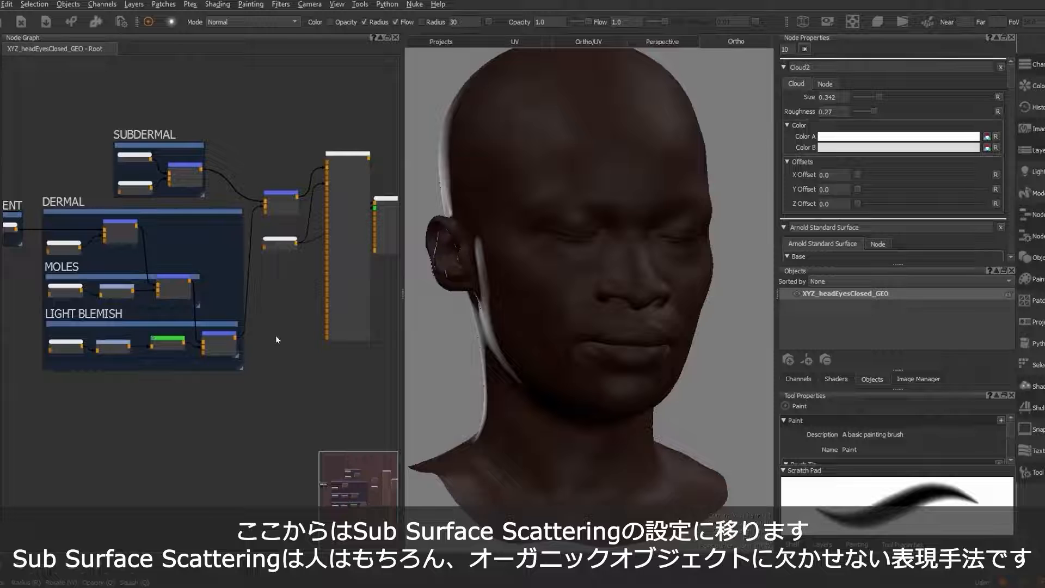
scroll(275, 336, down, 1)
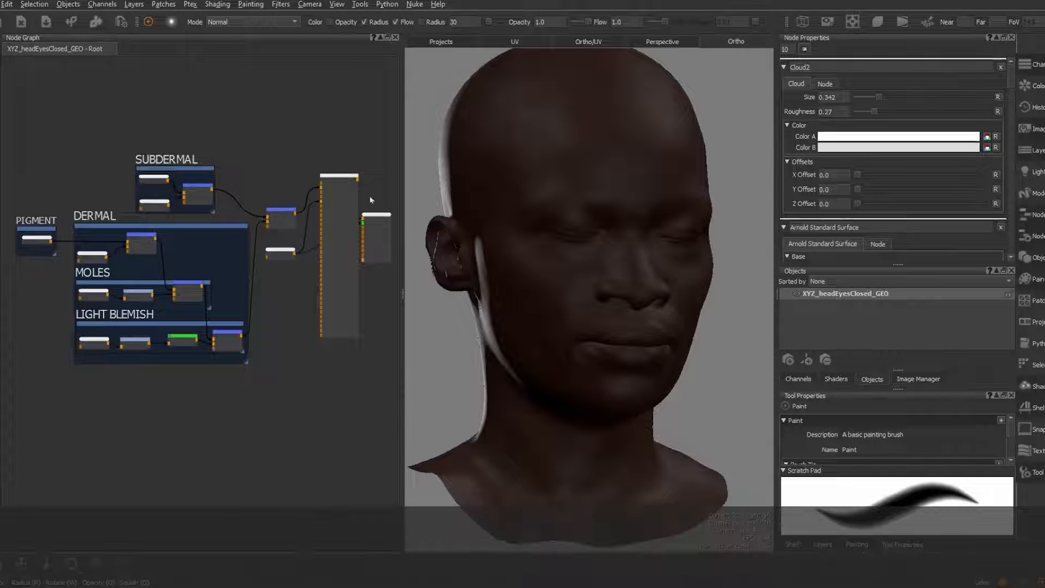
drag(340, 178, 341, 283)
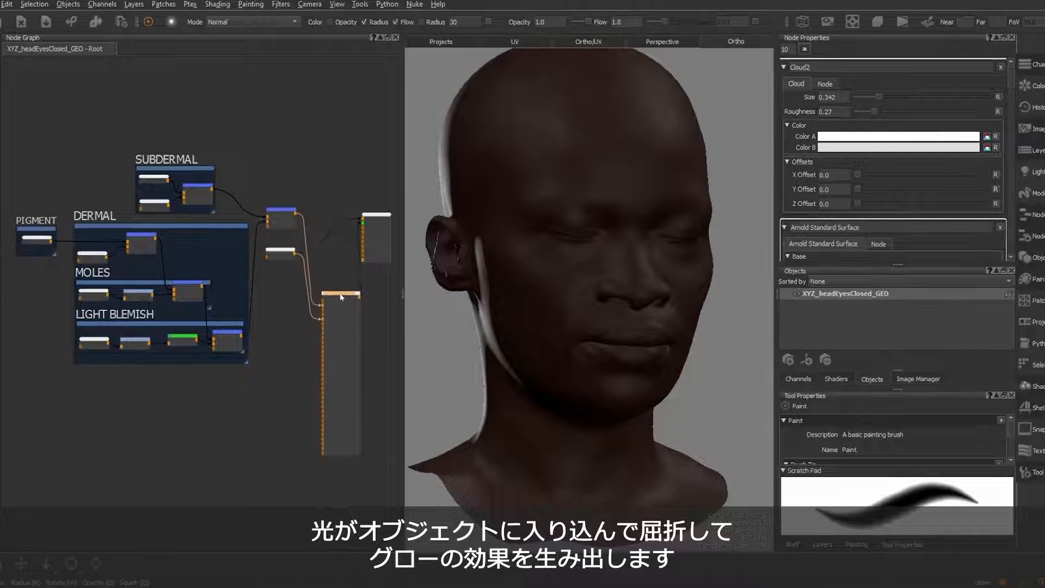
Step: Add a Color node in the empty area below the Light Blemish group
scroll(304, 384, up, 1)
scroll(304, 383, up, 1)
middle_drag(263, 354, 368, 262)
scroll(269, 322, up, 2)
middle_drag(87, 323, 188, 293)
scroll(188, 294, up, 2)
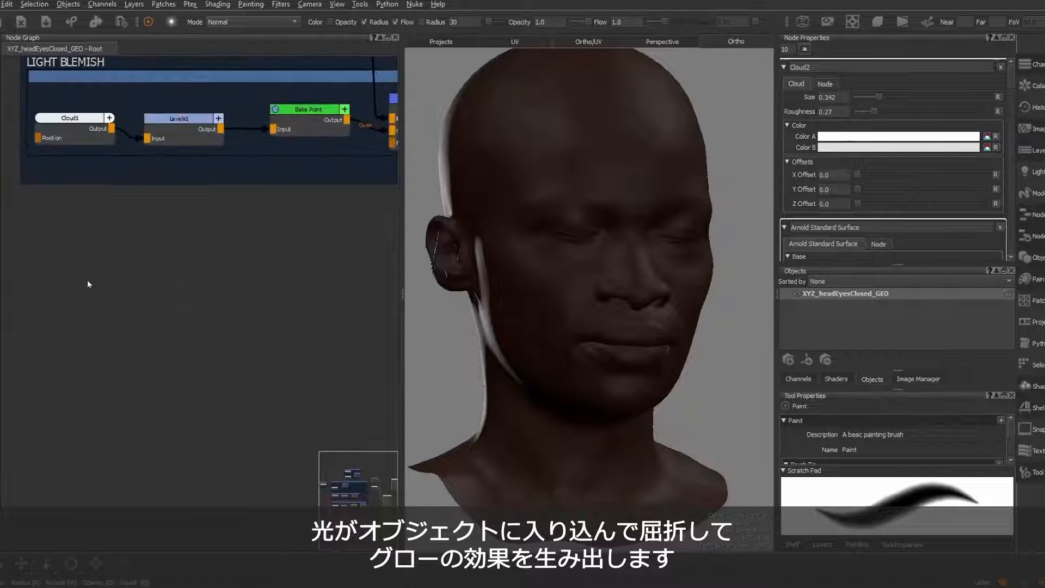
key(Tab)
text(colo)
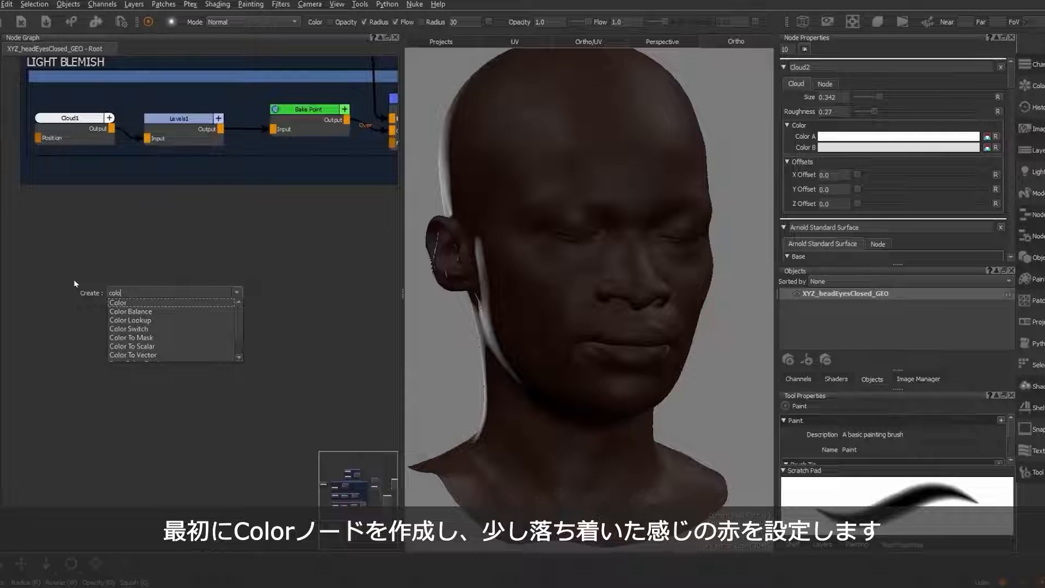
click(120, 302)
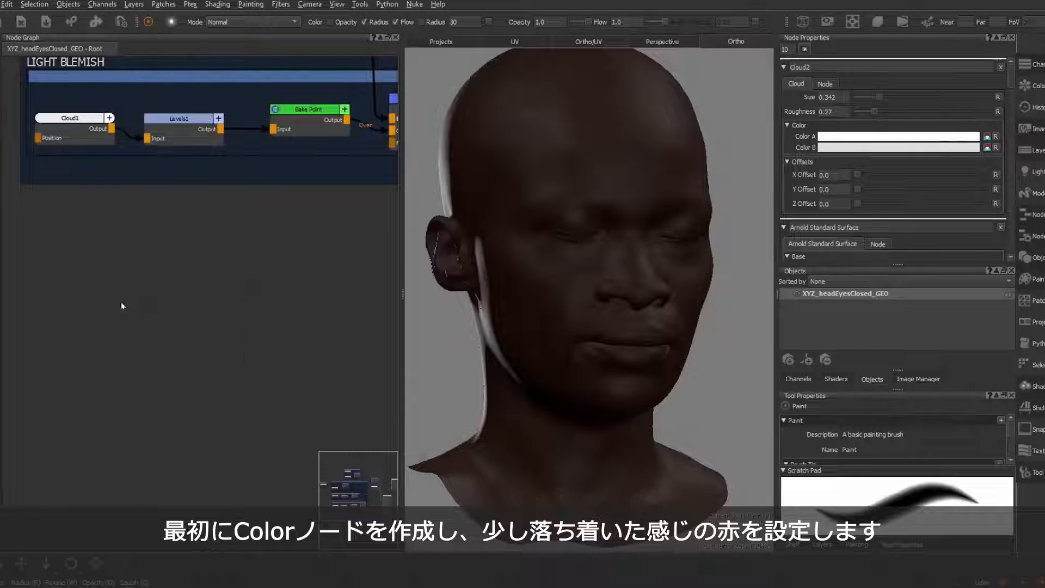
scroll(119, 292, up, 1)
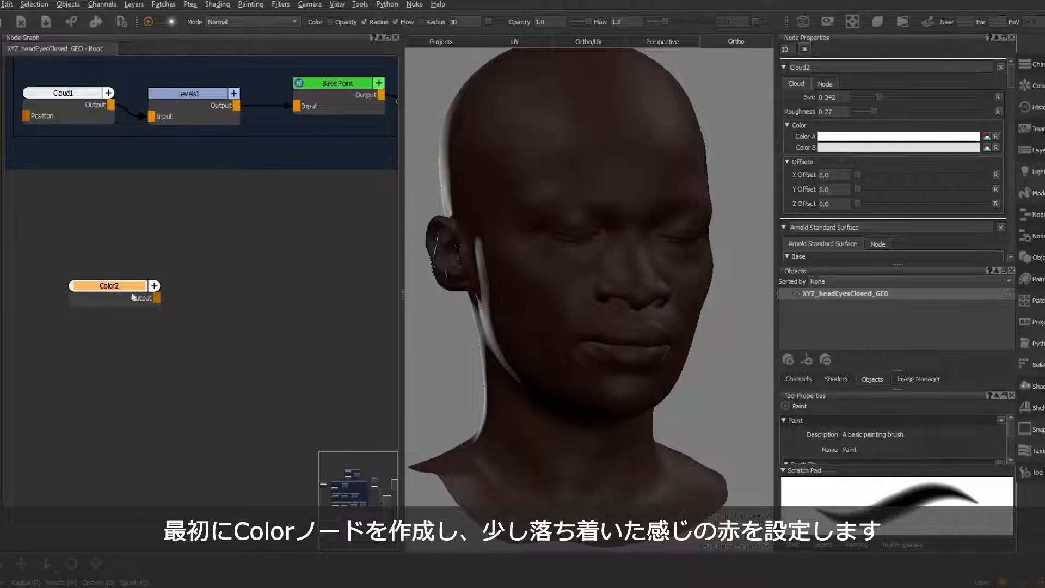
scroll(132, 297, up, 1)
Step: Set Color2 to a muted red with R 0.7, G 0.2 and B 0.2, and show it in the Viewer
double_click(130, 287)
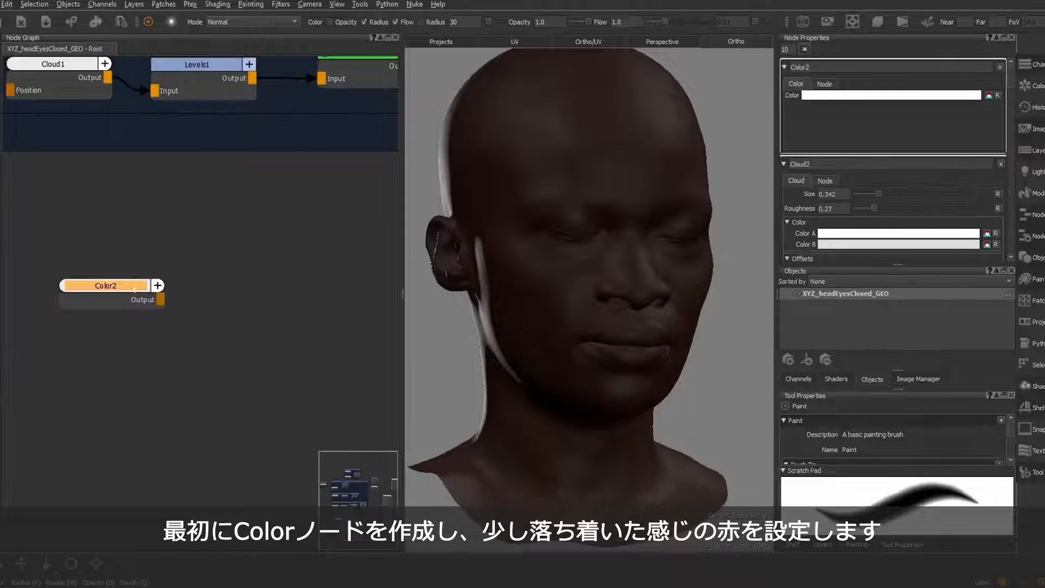
click(906, 94)
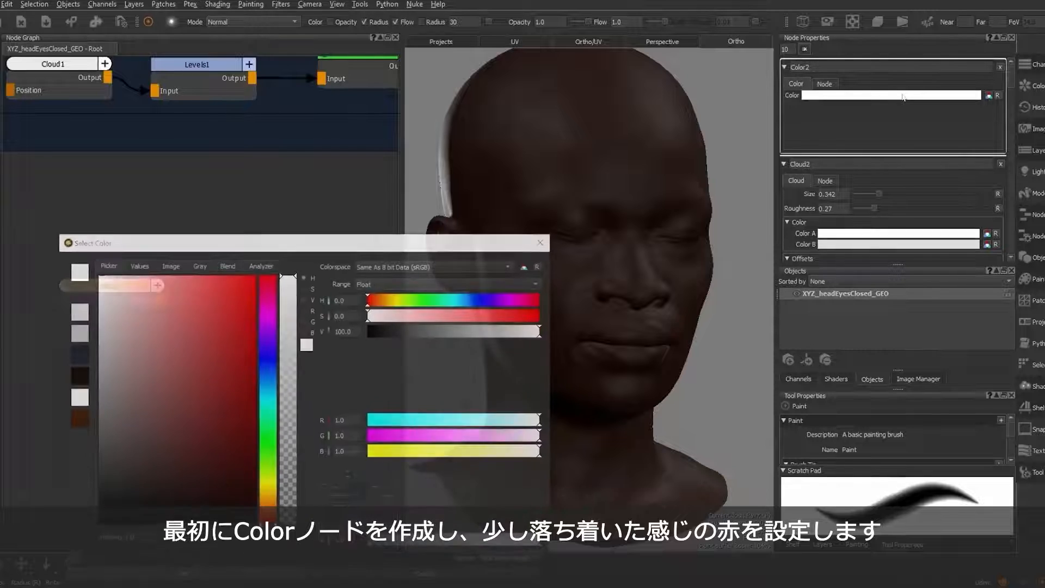
click(238, 379)
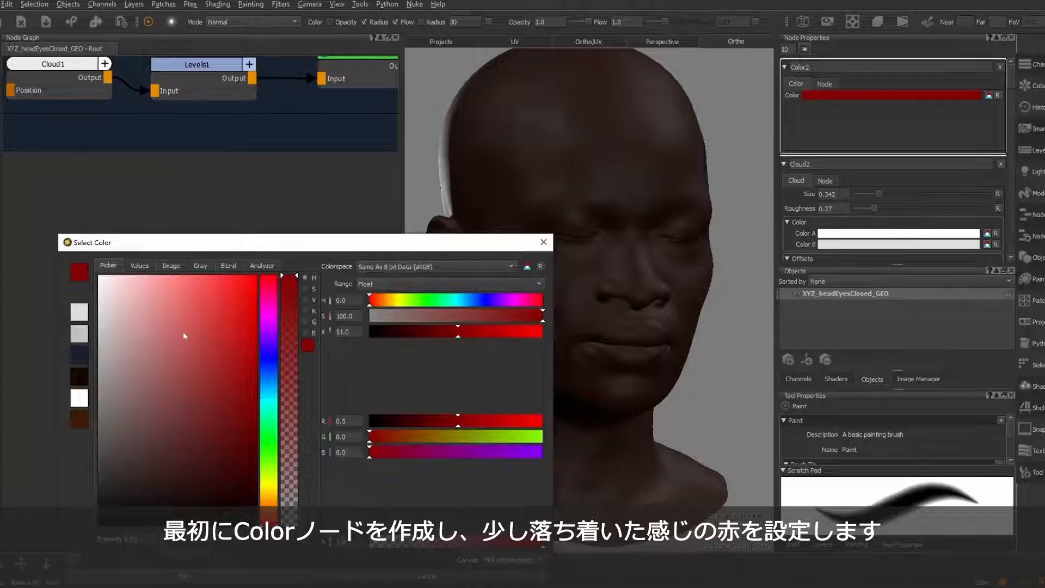
click(192, 342)
drag(198, 337, 201, 361)
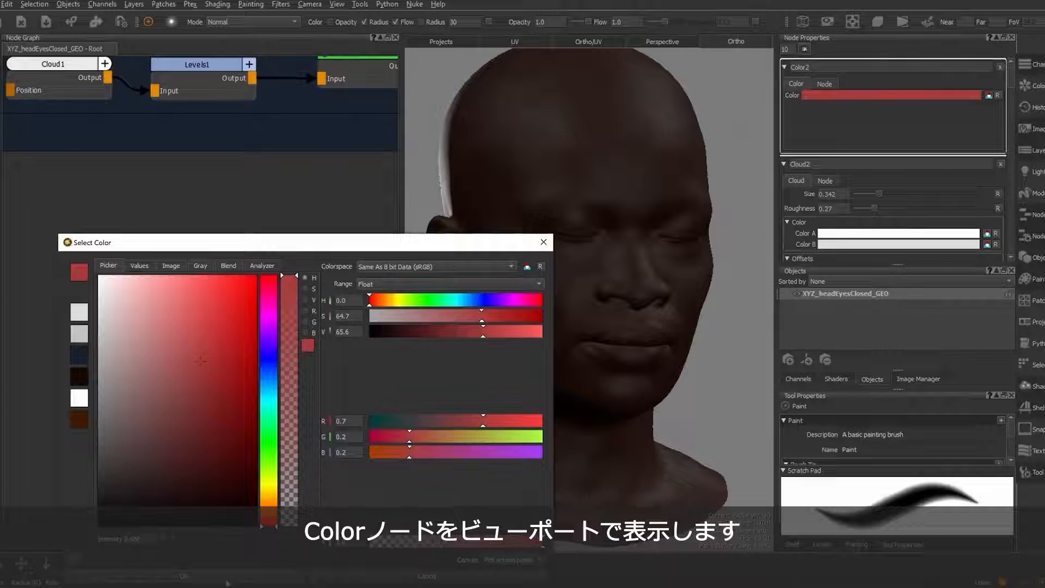
click(228, 578)
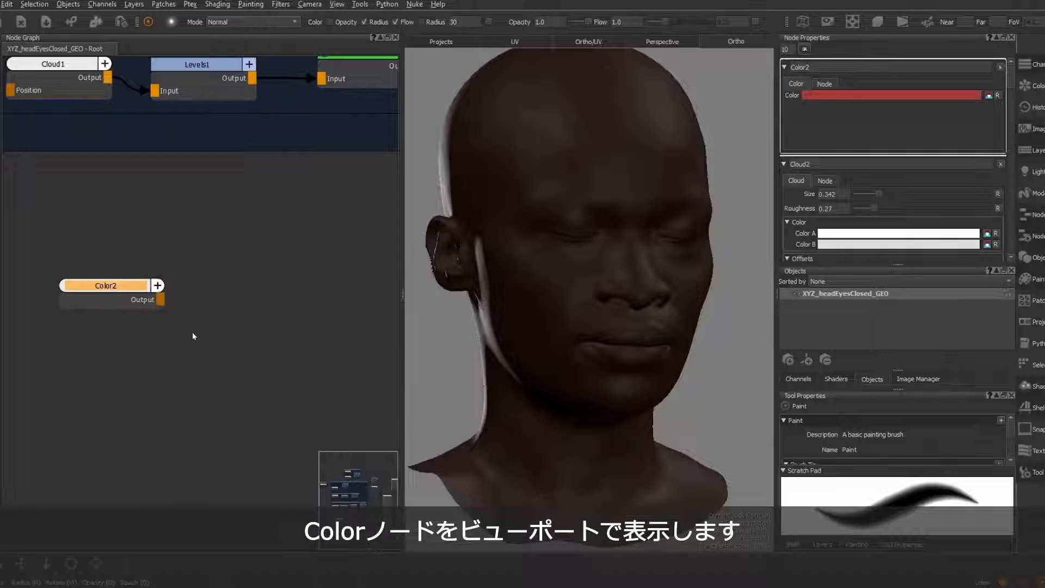
key(v)
Step: Add a Two Point Gradient node below Color2 and show its output in the Viewer
click(94, 362)
key(Tab)
text(two)
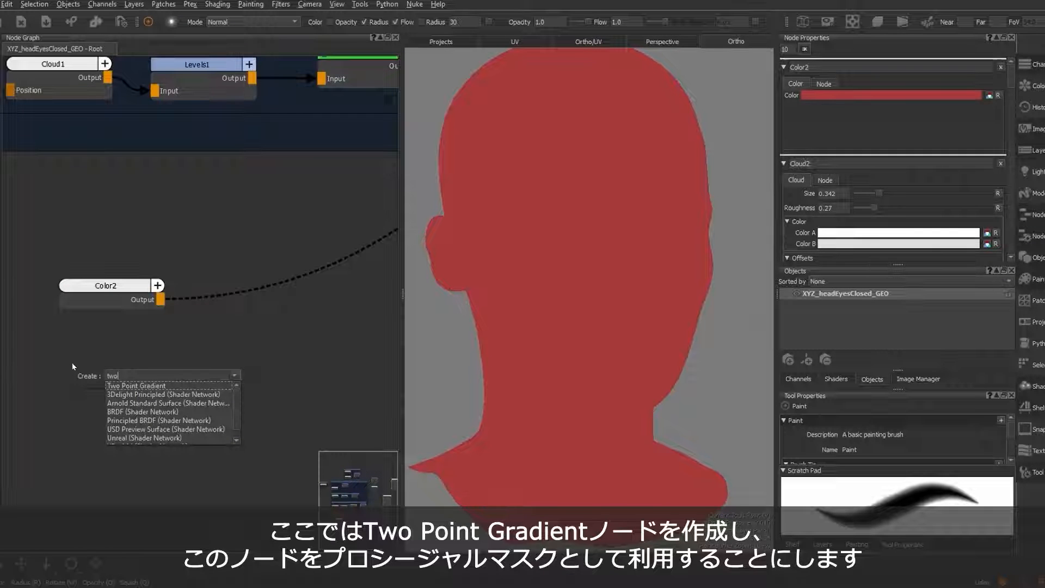
click(153, 387)
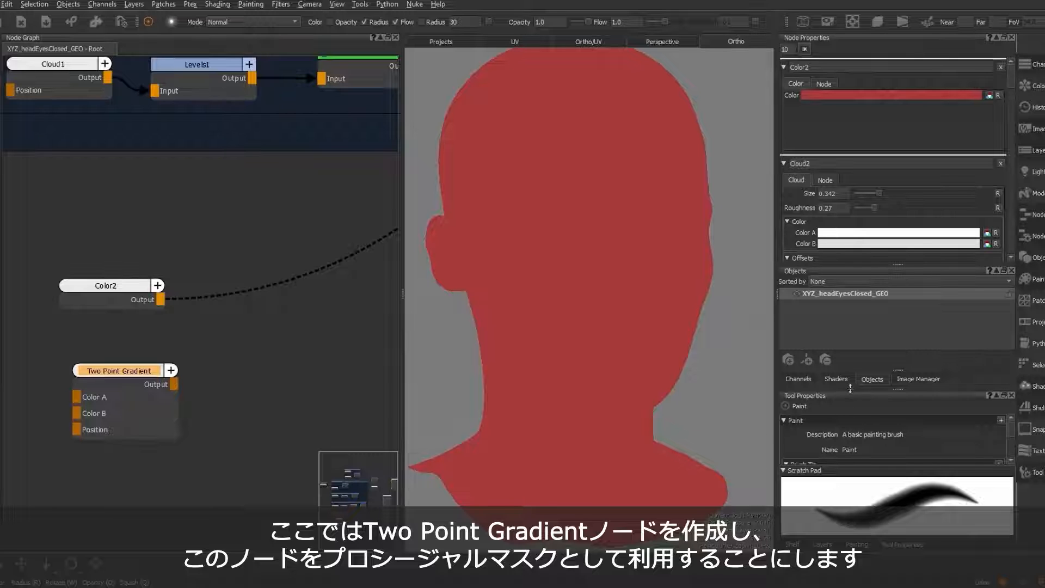
drag(896, 388, 888, 211)
click(145, 373)
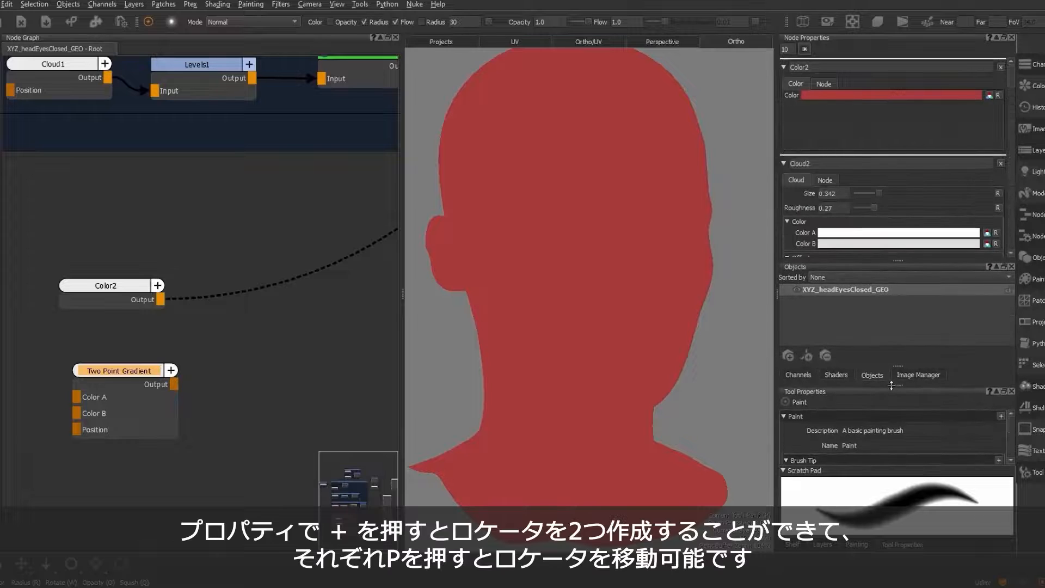
scroll(684, 311, down, 3)
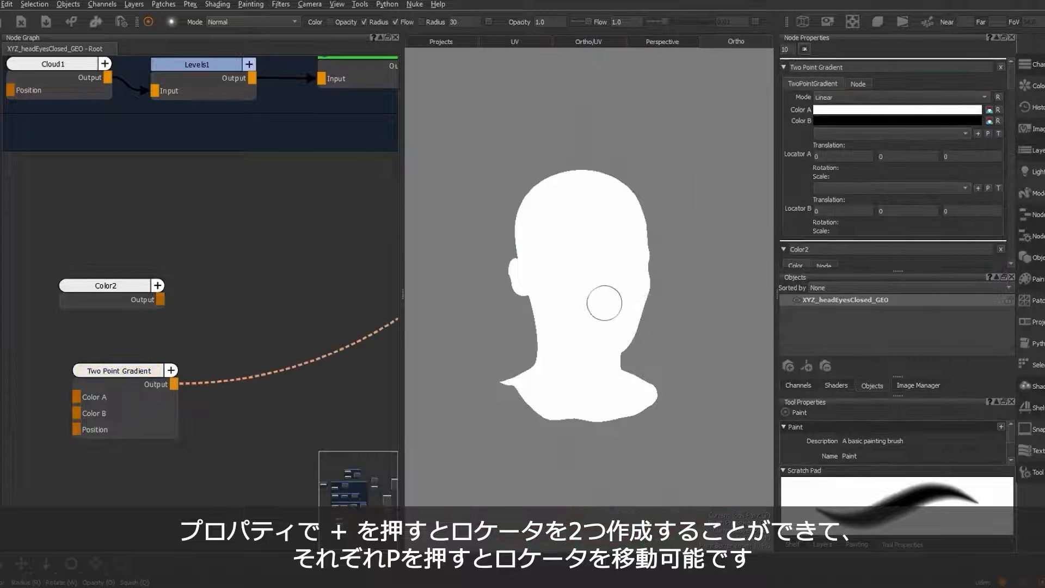
Step: Create Locator A and Locator B for the Two Point Gradient and raise Locator B to about mouth height on the head
click(978, 134)
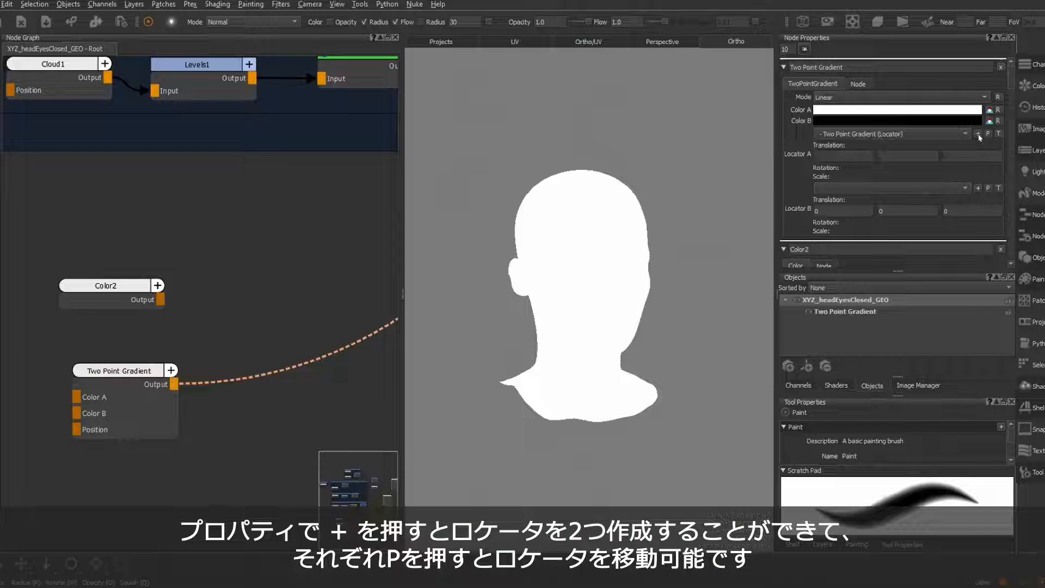
click(979, 188)
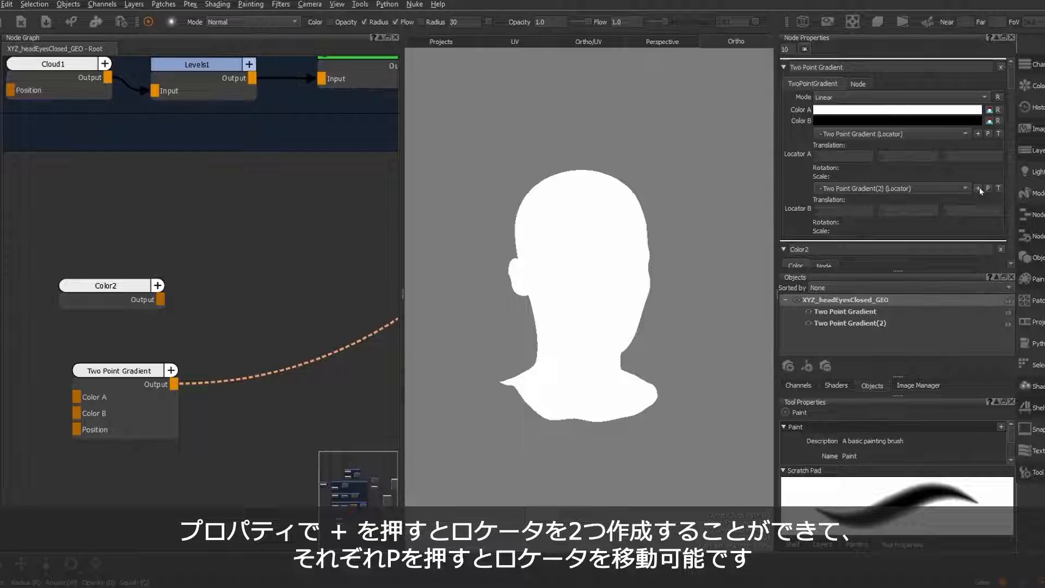
click(988, 188)
drag(571, 391, 557, 272)
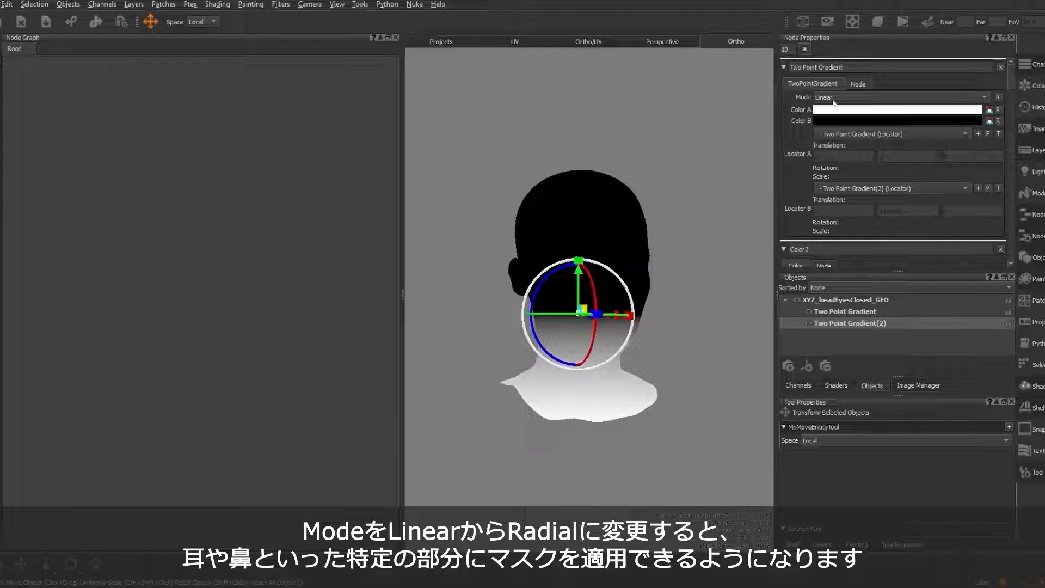
Step: Set the Two Point Gradient's mode to Radial and move Locator B up to ear height, slightly toward one ear
click(893, 97)
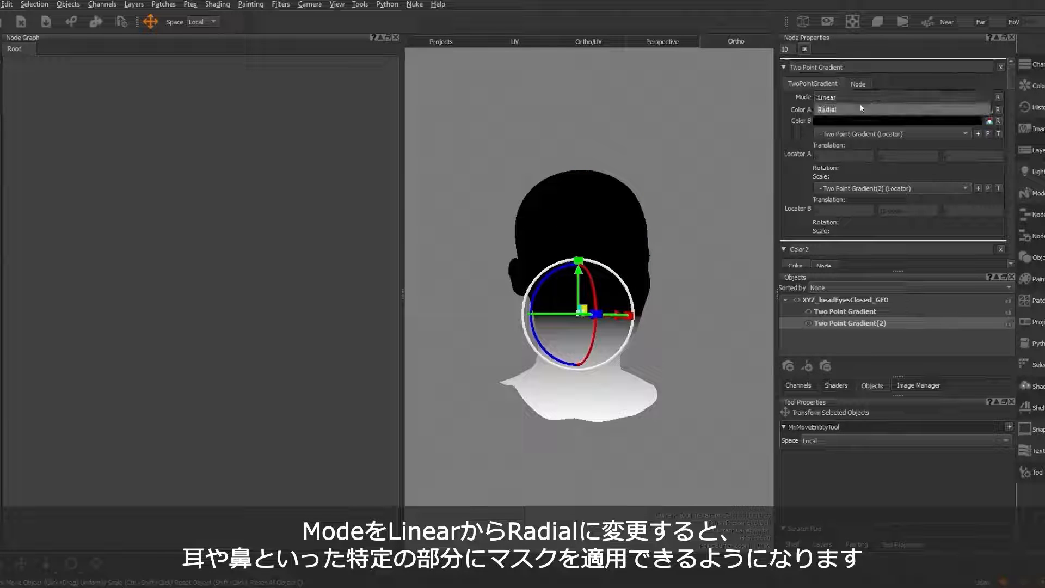
click(833, 112)
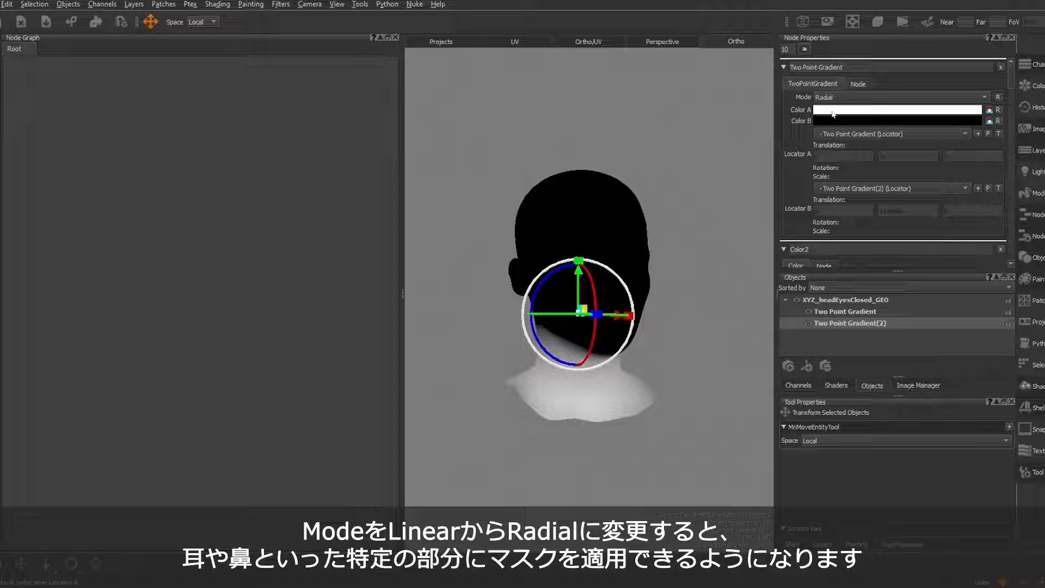
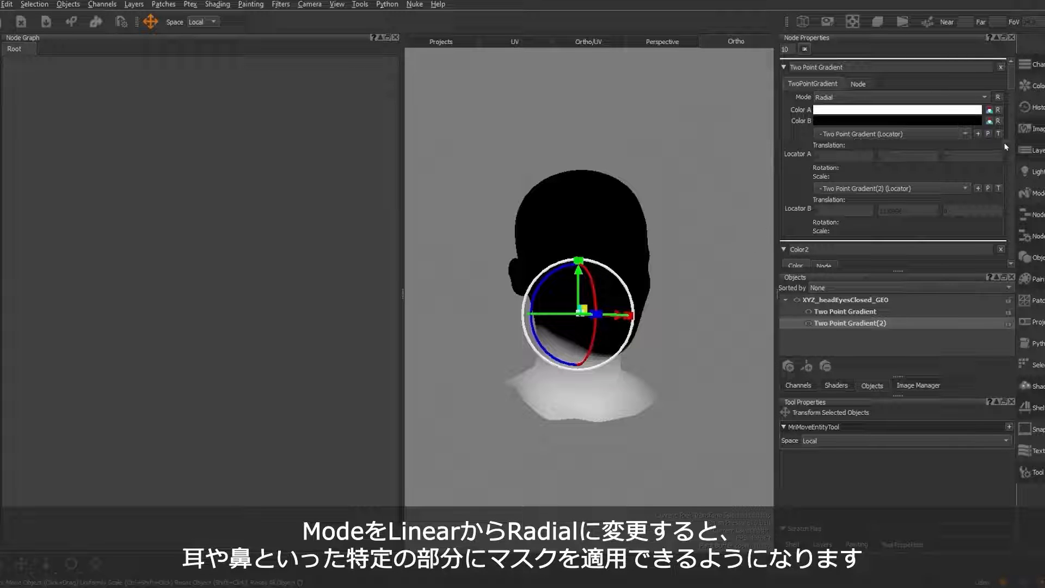
drag(581, 270, 576, 224)
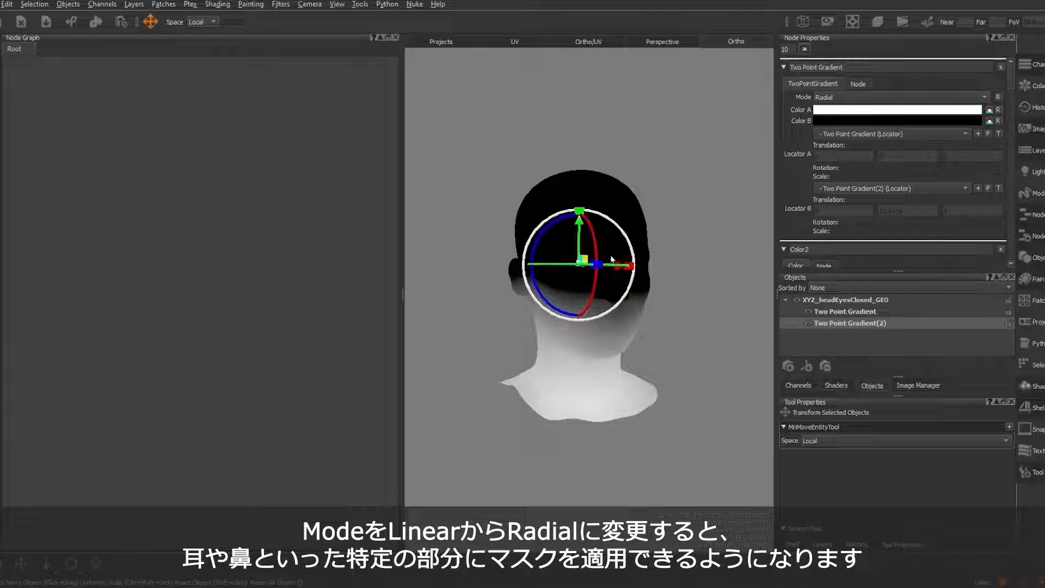
drag(621, 268, 600, 272)
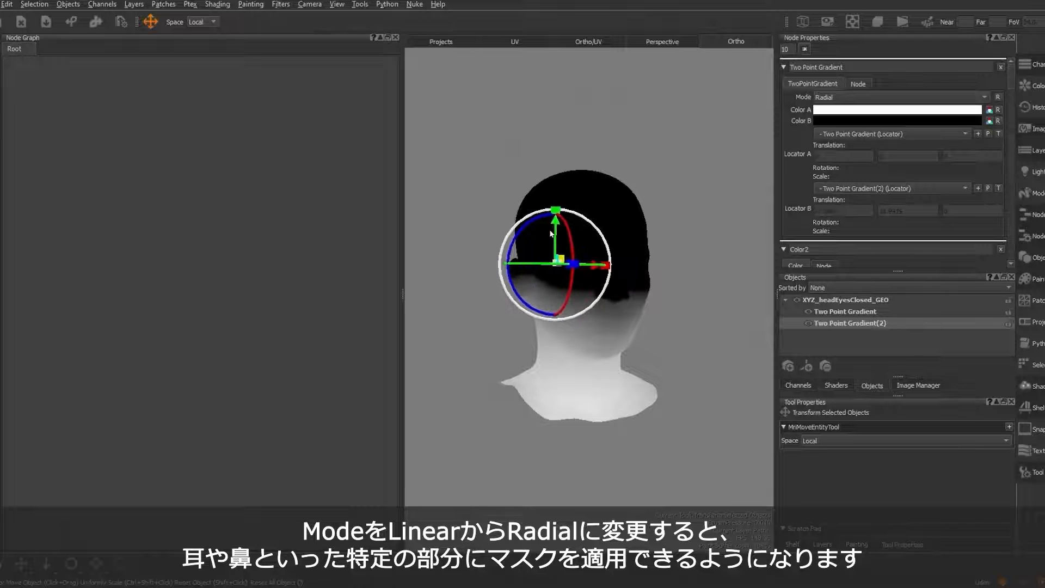
drag(558, 236, 559, 241)
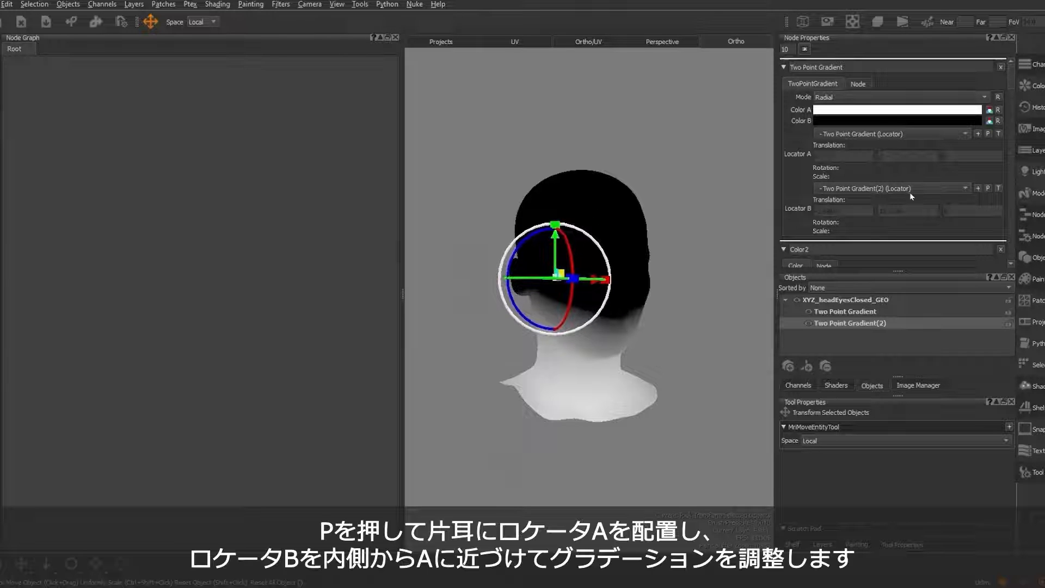
Step: Move the first gradient's Locator A up from the neck to just outside one ear, aligned with it
click(988, 134)
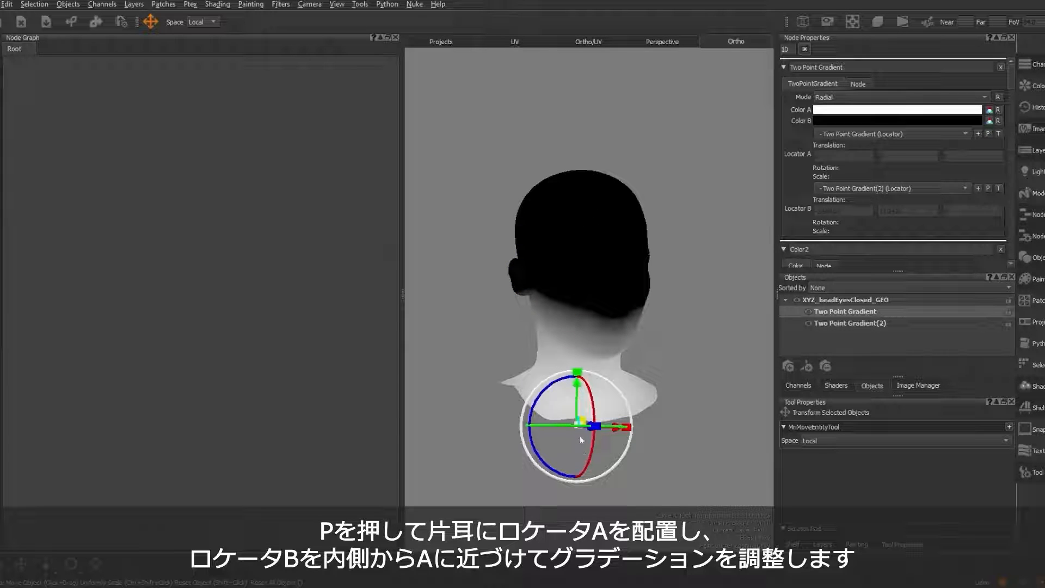
drag(582, 428, 560, 237)
drag(538, 277, 455, 278)
alt+drag(586, 322, 557, 295)
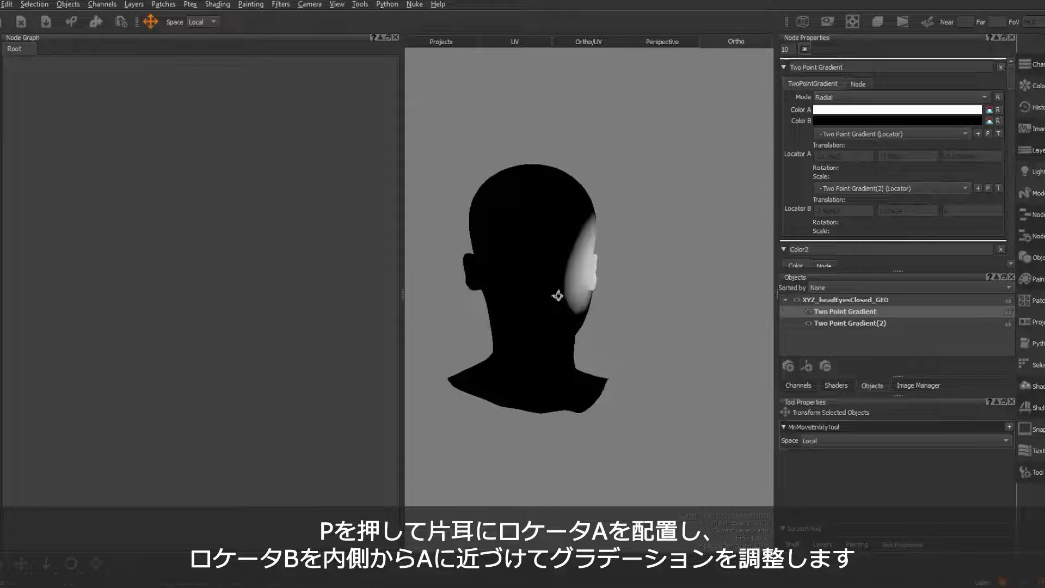
key(p)
mouse_move(615, 274)
mouse_down()
mouse_move(669, 276)
mouse_move(624, 279)
mouse_up()
alt+drag(666, 313, 528, 319)
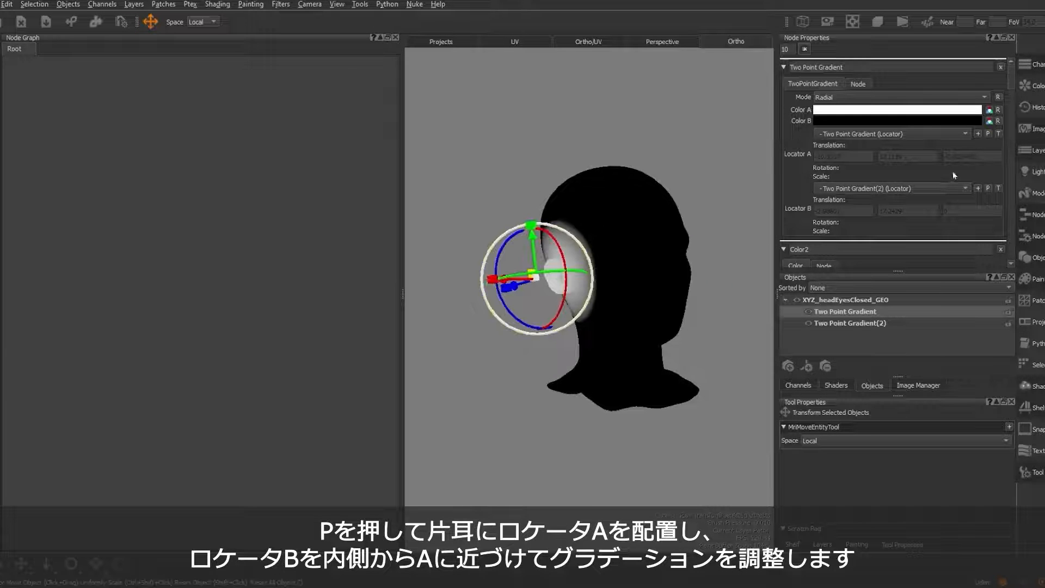
Step: Move Locator B toward Locator A from inside the head to restrict the radial gradient to the ear, and check the mask
click(990, 188)
mouse_move(584, 341)
alt+mouse_down()
mouse_move(541, 345)
mouse_move(585, 340)
alt+mouse_up()
alt+right_drag(585, 341, 632, 372)
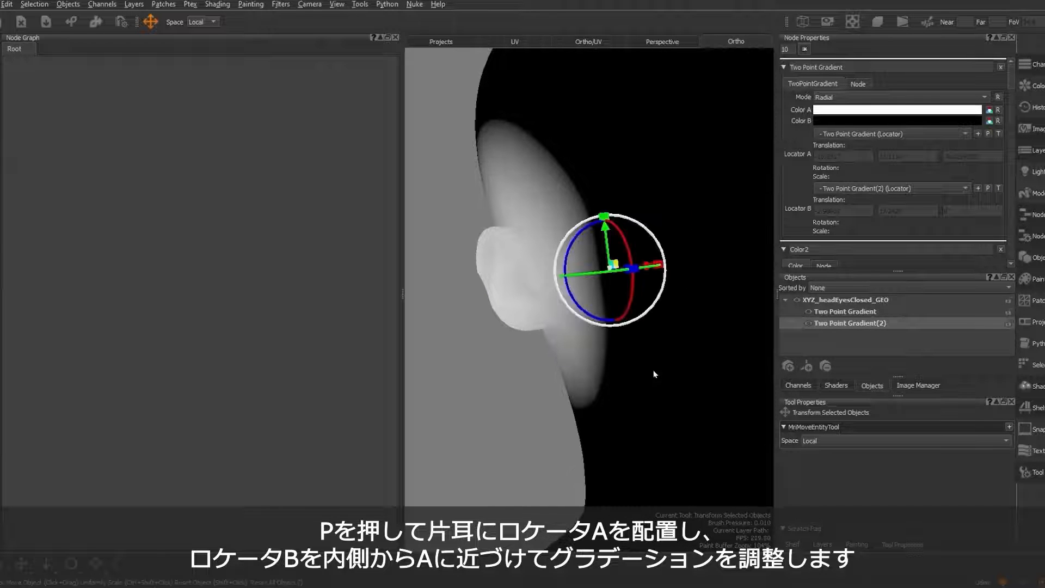
drag(648, 272, 567, 281)
alt+drag(522, 348, 583, 352)
alt+right_drag(583, 352, 513, 327)
alt+drag(512, 327, 674, 363)
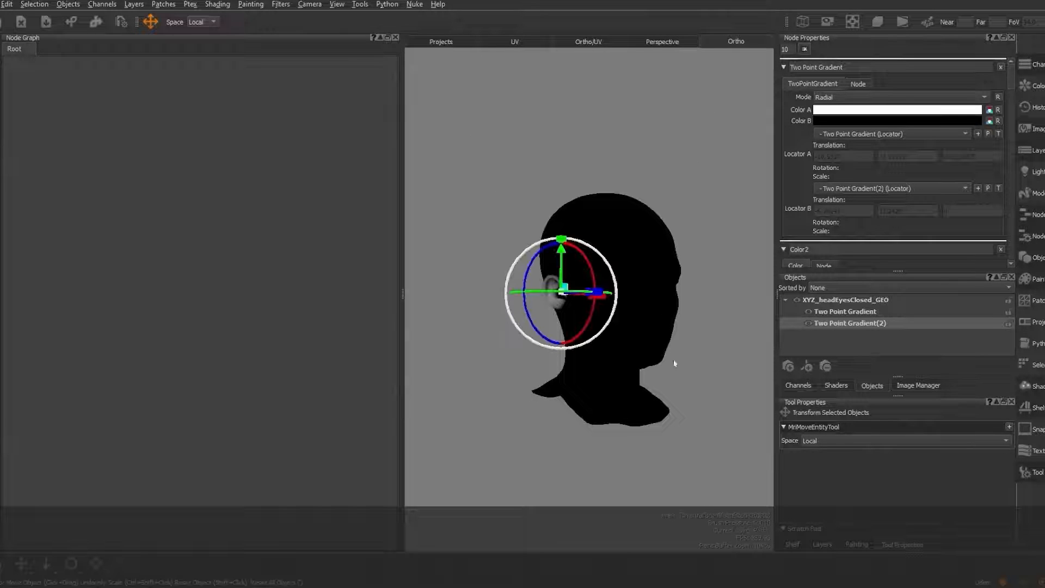
click(723, 338)
alt+drag(724, 337, 640, 353)
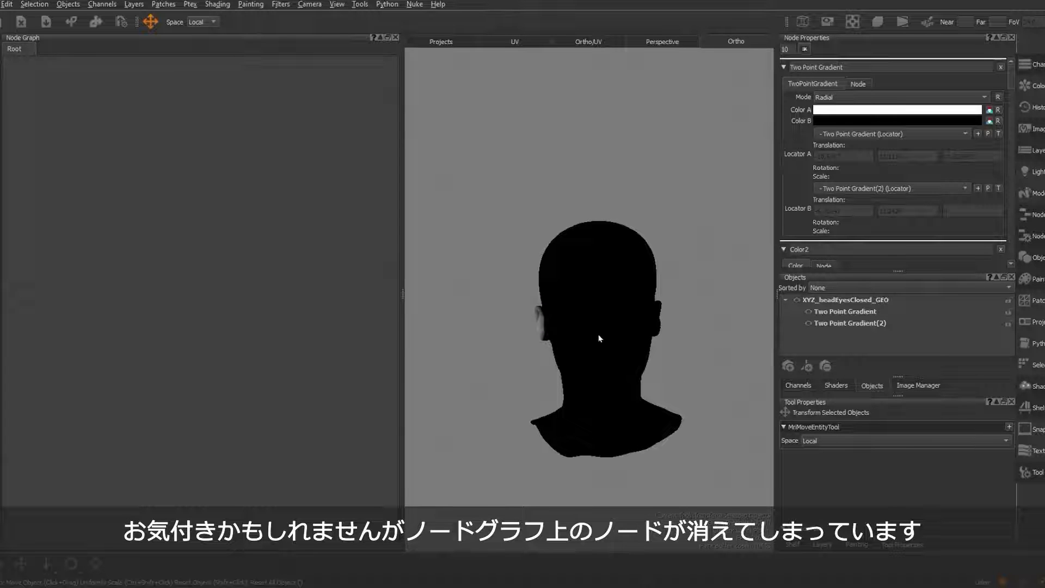
alt+right_drag(598, 334, 646, 343)
alt+middle_drag(646, 343, 617, 270)
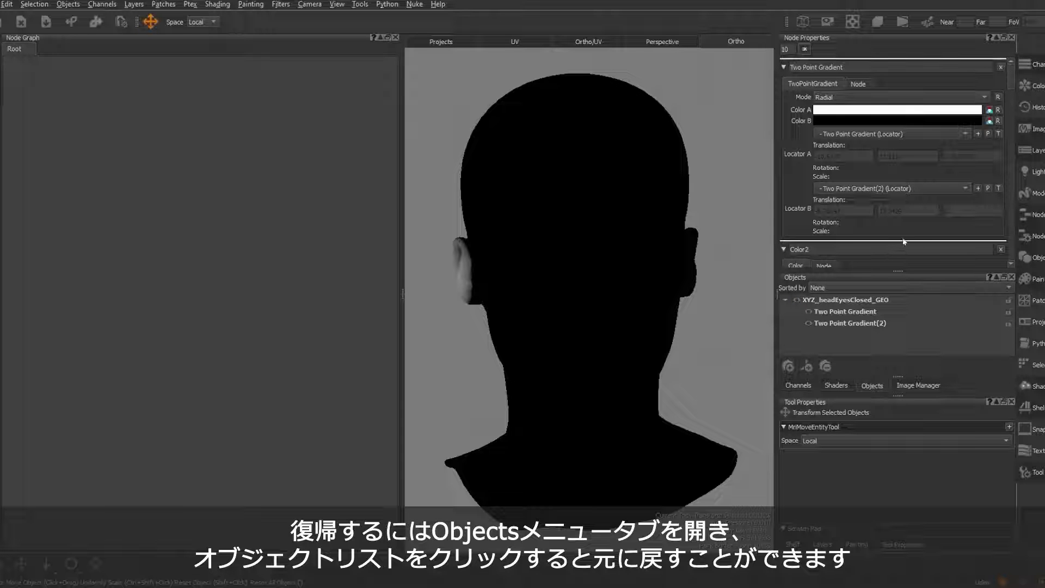
Step: Bring back the head's node graph and add a second Two Point Gradient node directly below the first
double_click(856, 301)
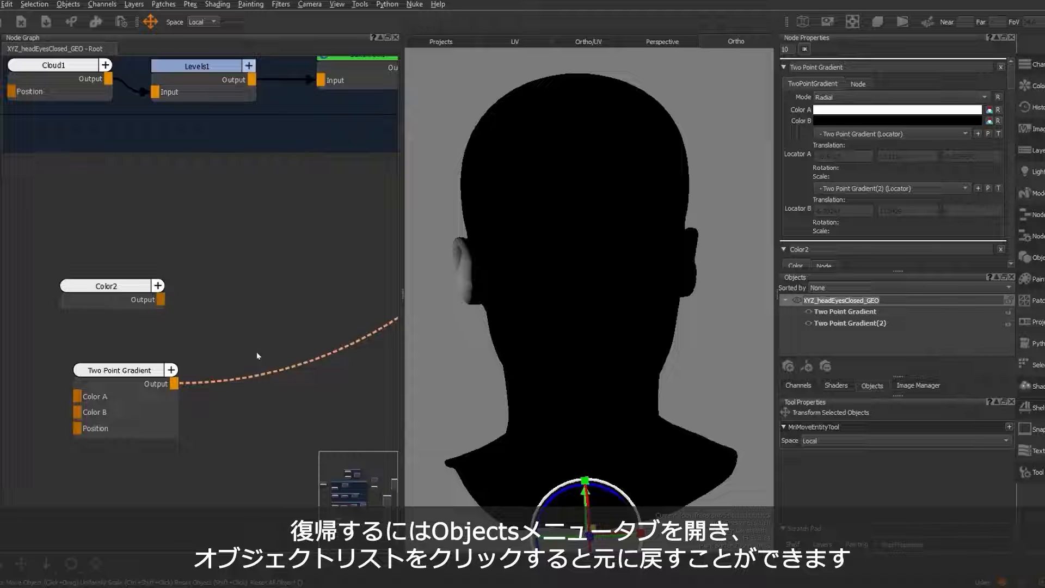
click(79, 474)
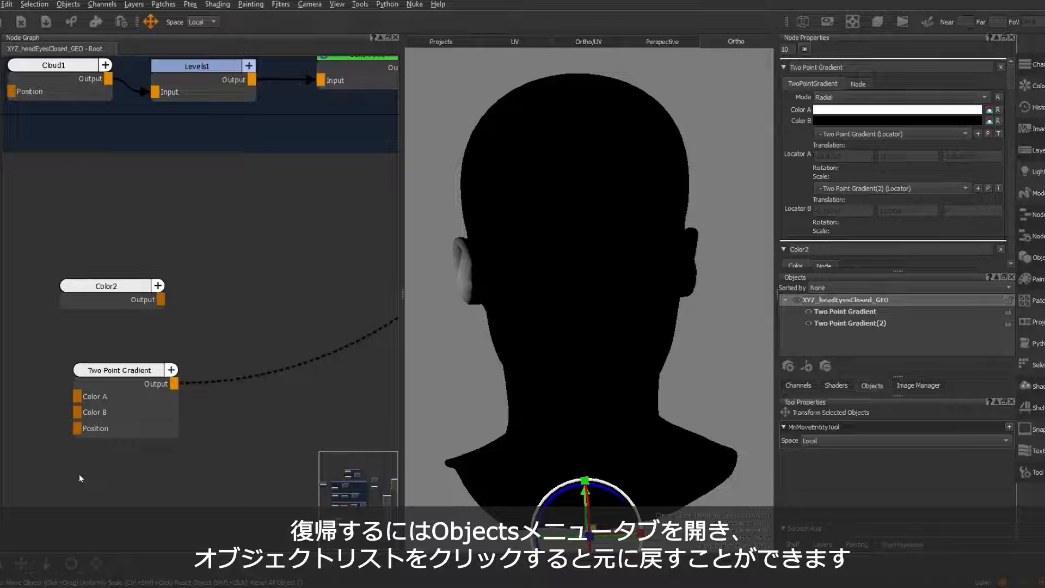
key(Tab)
text(two)
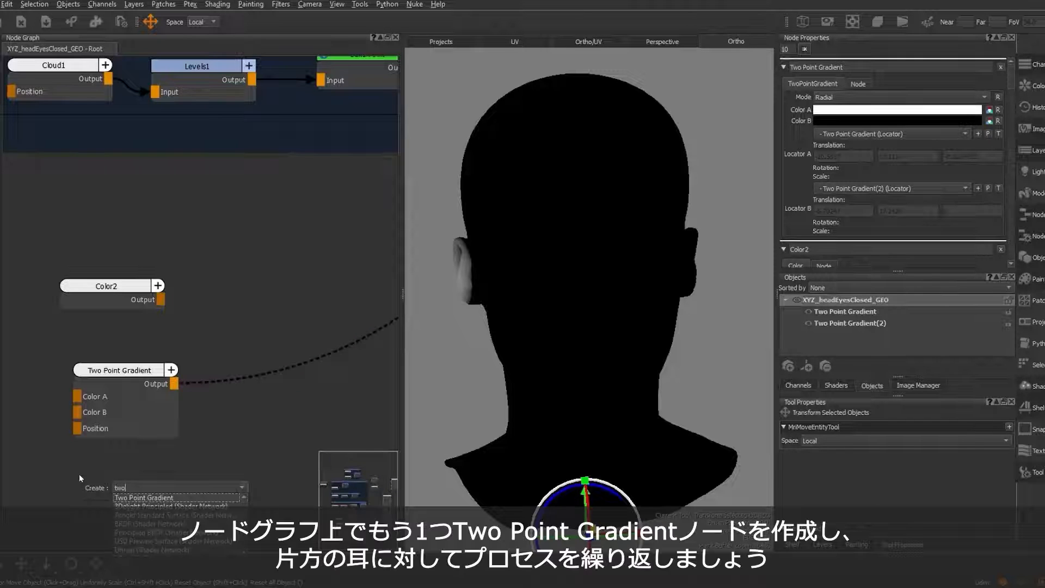
click(135, 498)
drag(132, 481, 123, 467)
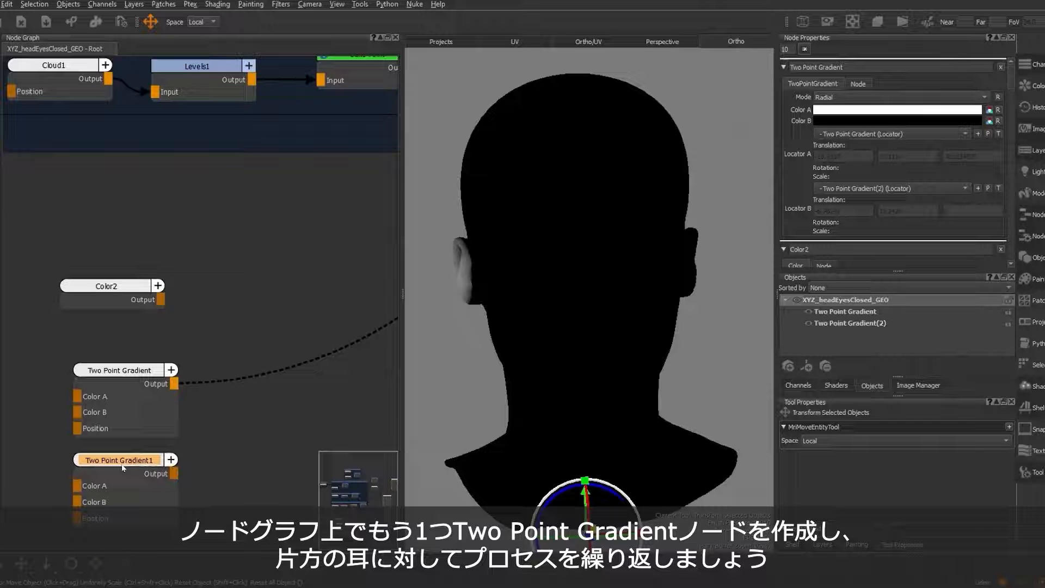
Step: Set Two Point Gradient1 to Radial mode, create its Locator A and Locator B, and show its output in the Viewer
double_click(123, 466)
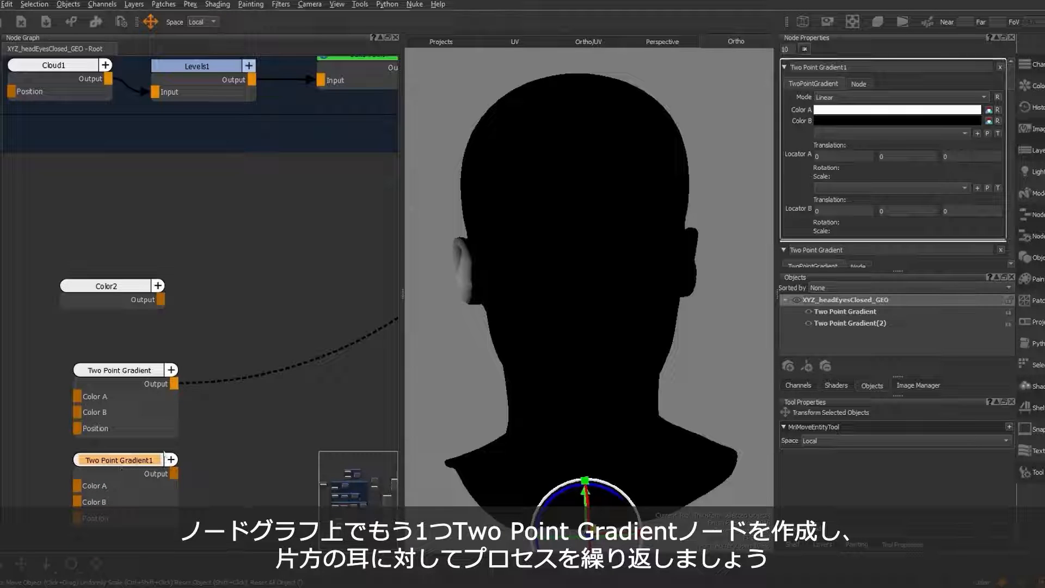
click(973, 96)
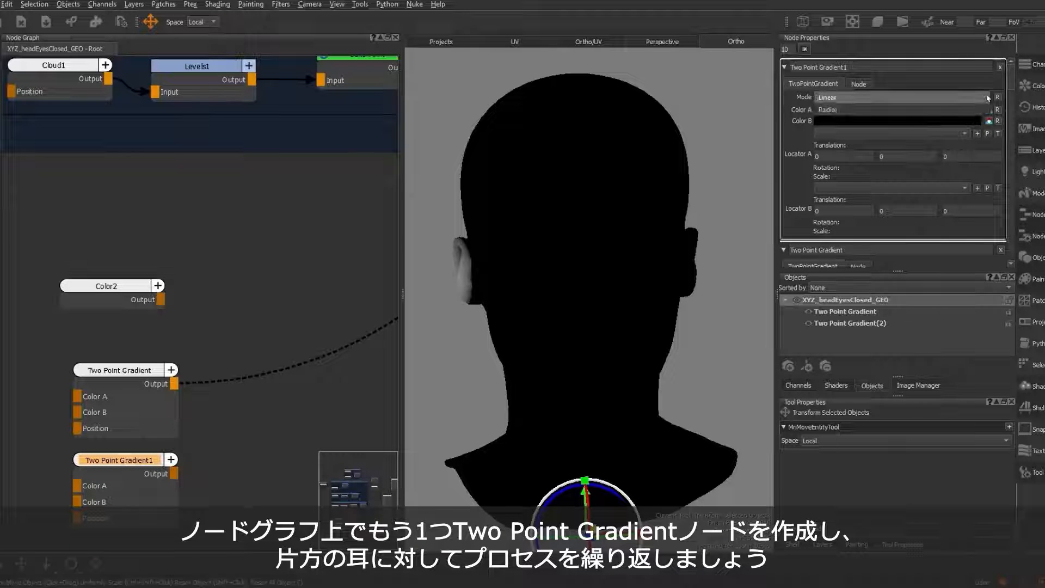
click(867, 111)
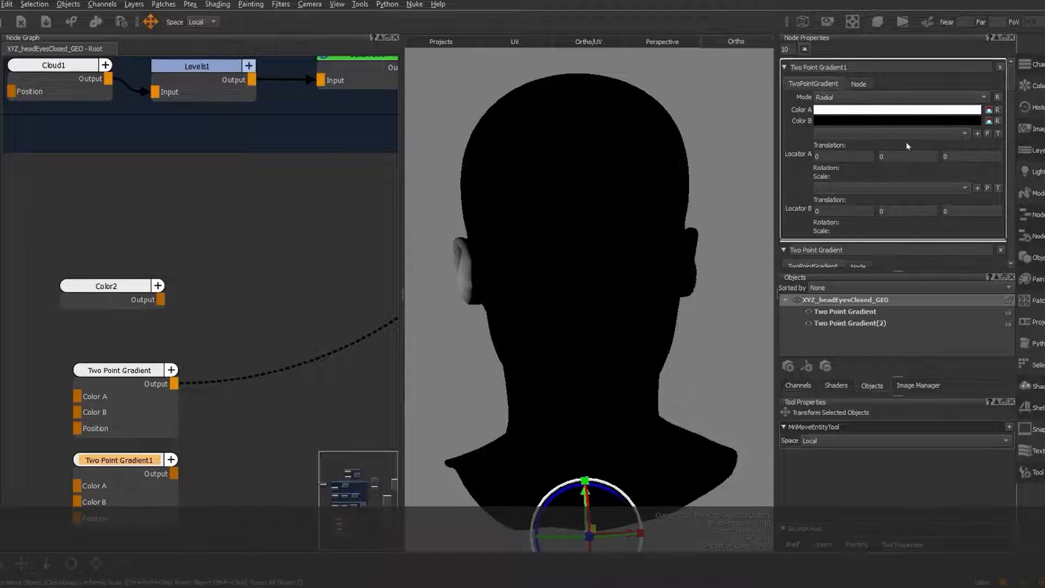
click(978, 134)
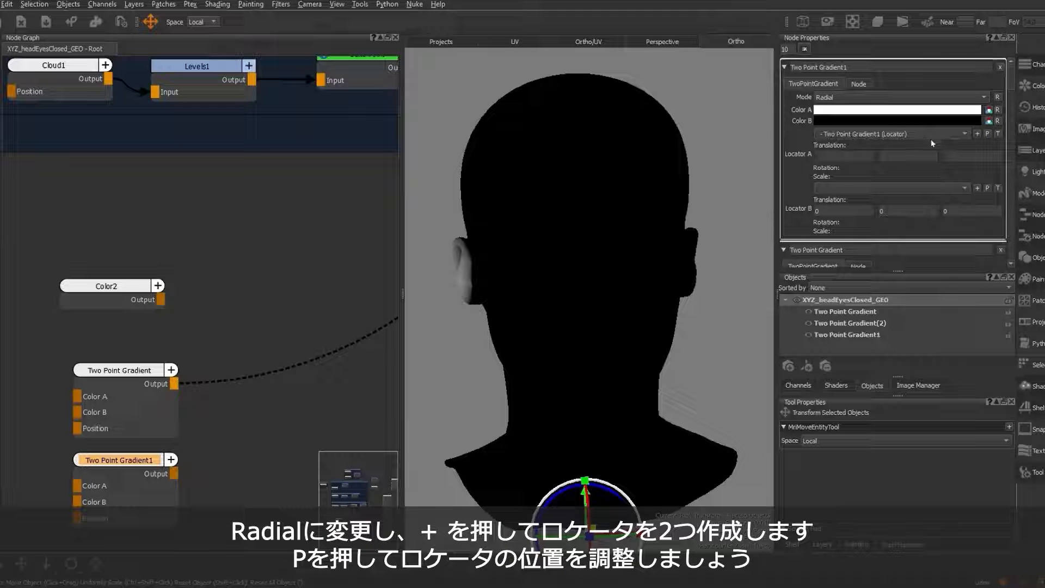
click(978, 188)
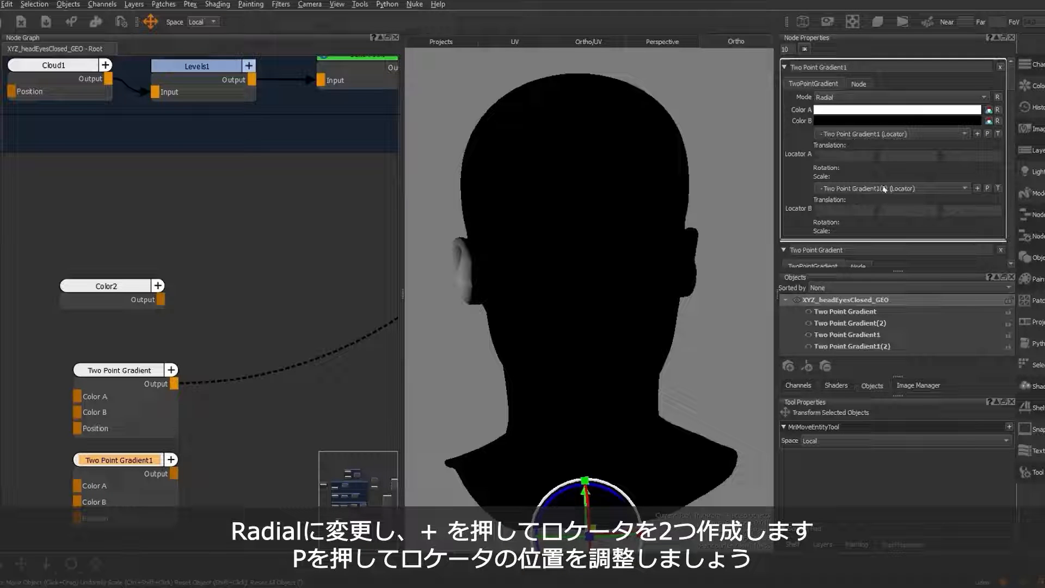
click(123, 461)
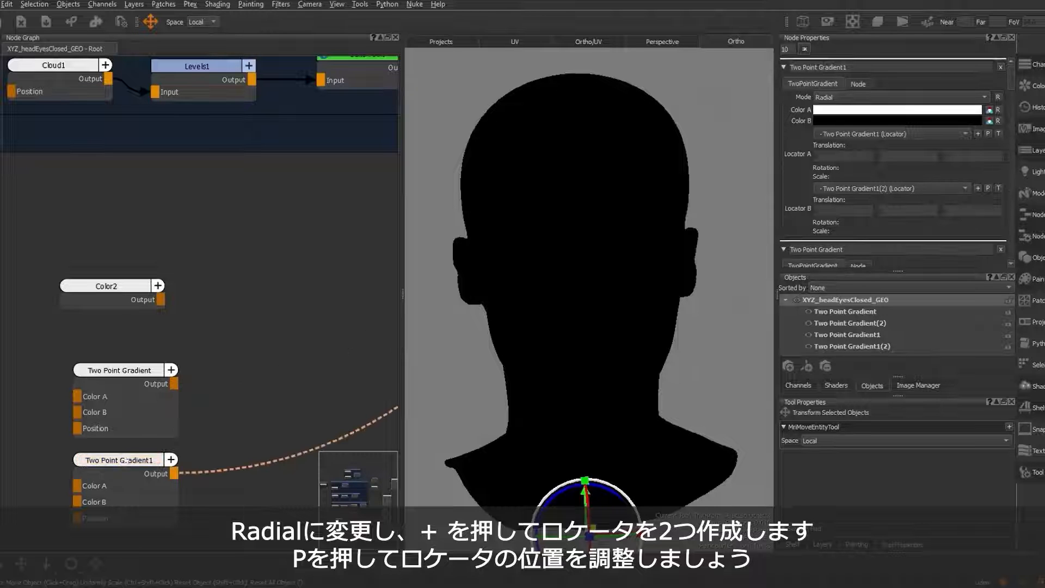
Step: Move Two Point Gradient1's Locator A up from the neck to just outside the opposite ear
click(988, 133)
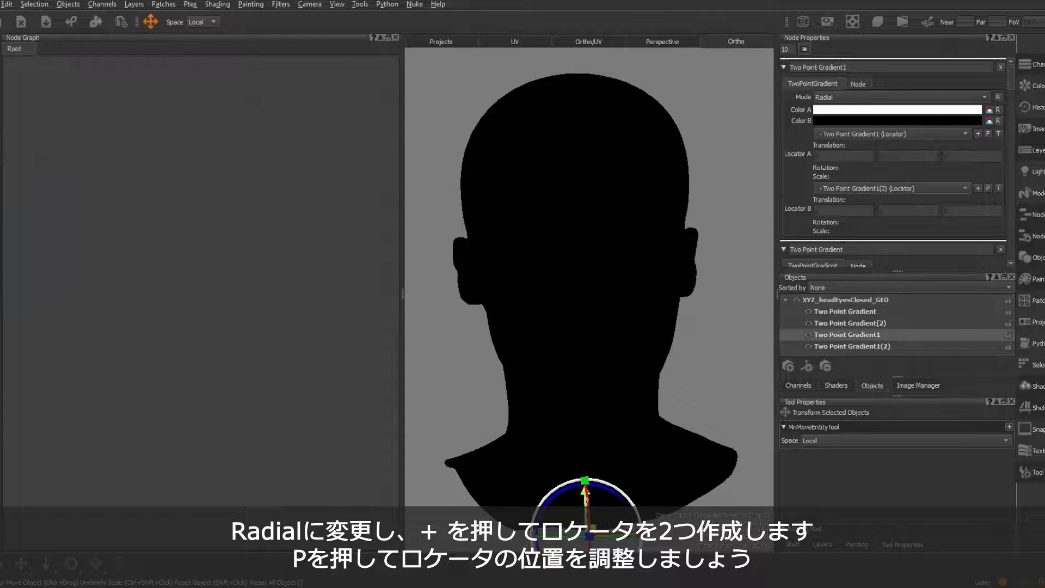
drag(586, 495, 579, 205)
drag(623, 243, 766, 239)
drag(721, 200, 723, 237)
mouse_move(708, 272)
alt+mouse_down()
mouse_move(555, 272)
mouse_move(696, 272)
alt+mouse_up()
Step: Move Two Point Gradient1's Locator B to the inner side of the opposite ear, restricting the radial gradient to that ear
click(988, 188)
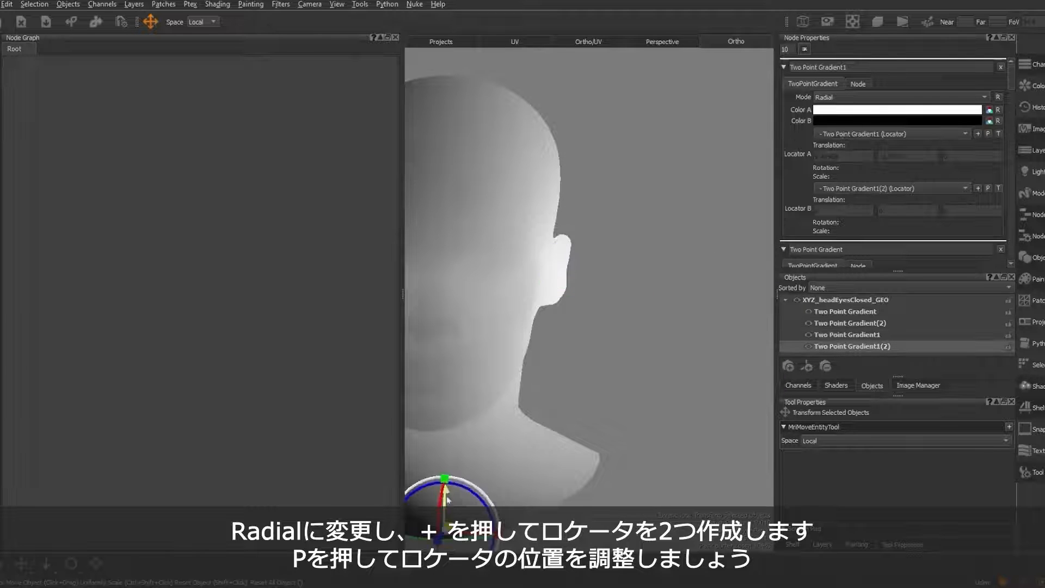
drag(443, 489, 448, 211)
drag(491, 254, 584, 259)
alt+drag(689, 296, 520, 300)
drag(612, 256, 632, 252)
alt+drag(566, 280, 720, 276)
drag(593, 216, 591, 204)
click(680, 333)
alt+drag(680, 334, 462, 332)
Step: Bring back the head's node graph, add a Merge node beside the two gradient nodes and open its properties
click(850, 299)
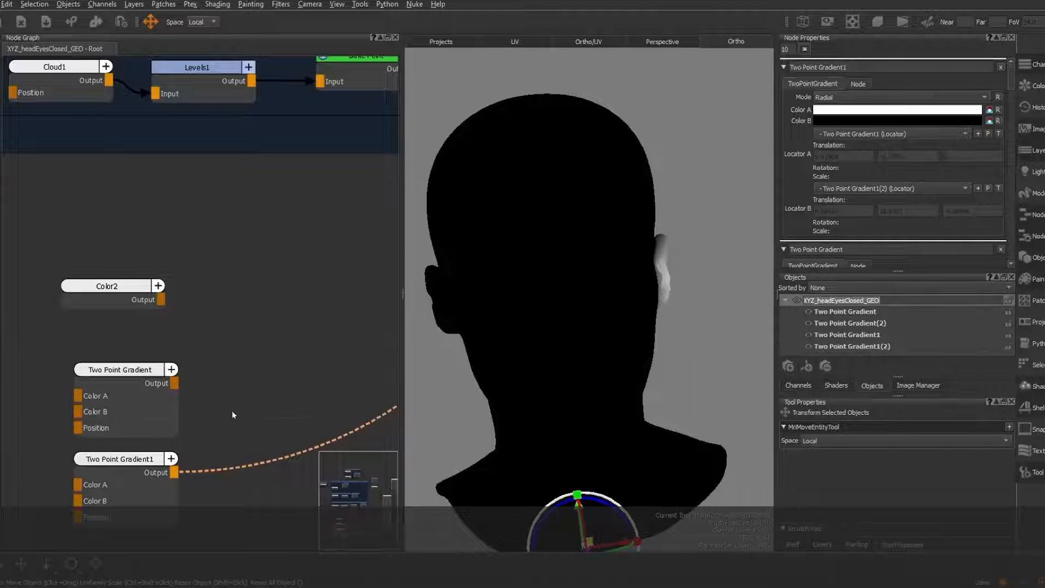
key(Tab)
text(mer)
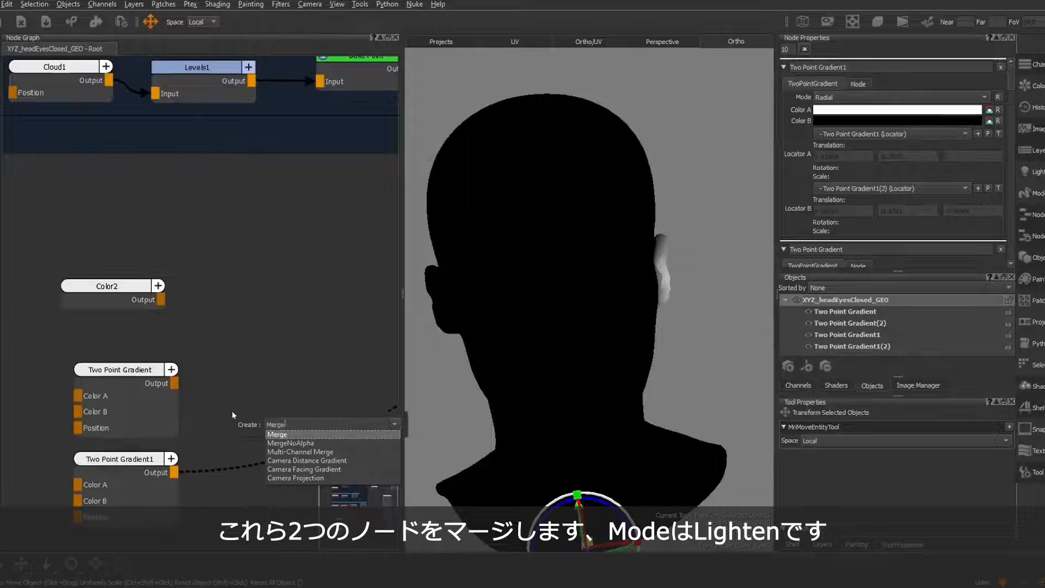
key(Return)
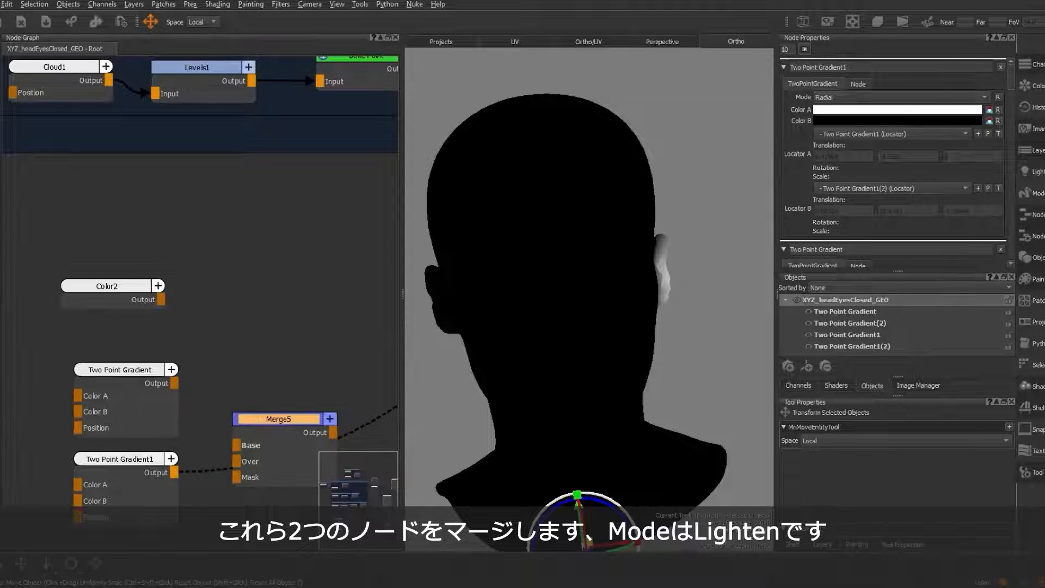
click(283, 420)
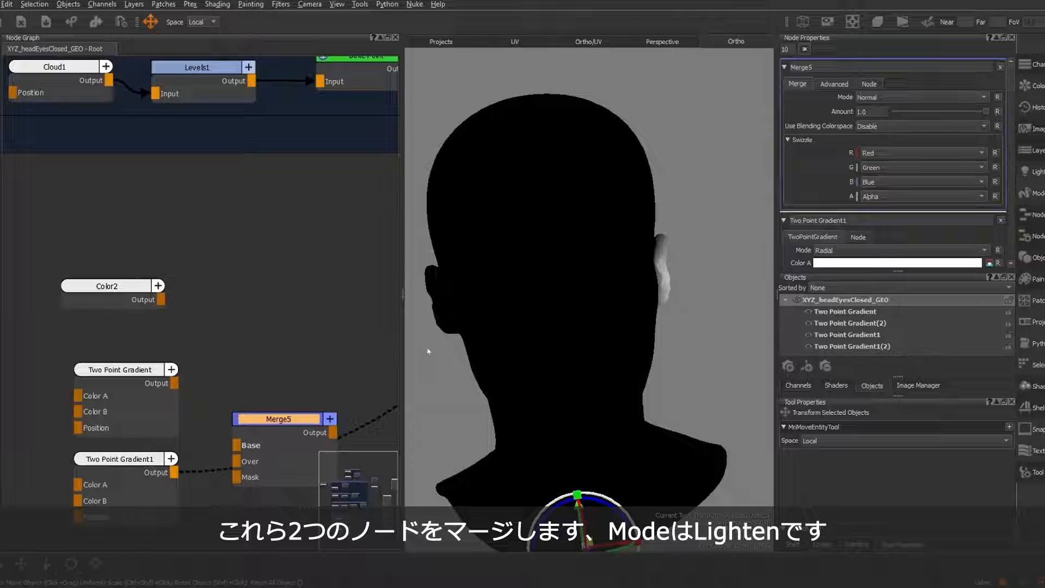
Step: Connect Two Point Gradient to the Merge node's Base and Two Point Gradient1 to Over, and show the merge in the Viewer
drag(174, 383, 238, 446)
drag(174, 473, 238, 461)
click(276, 418)
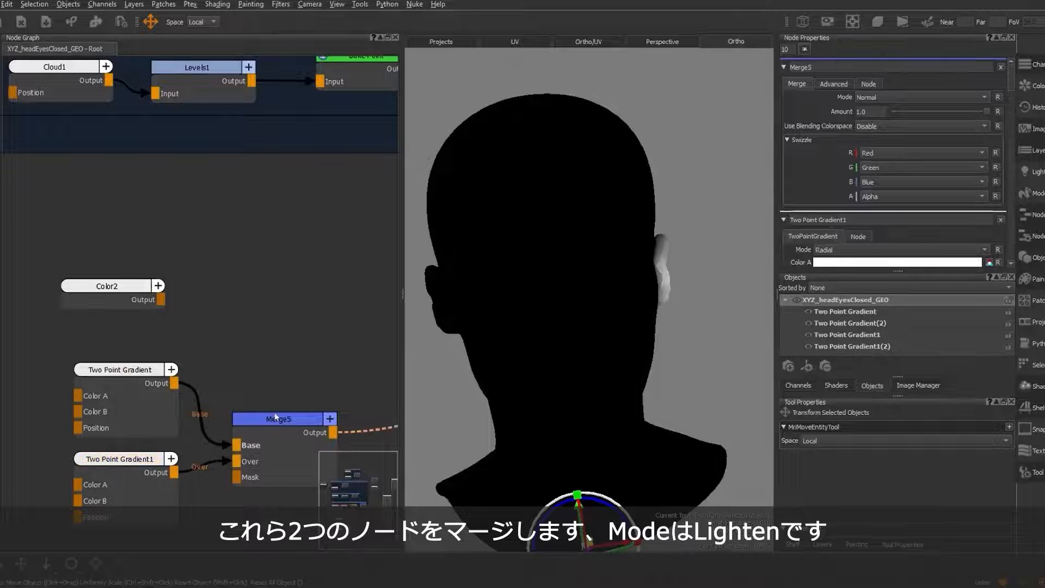
Step: Set the blend mode of the Merge5 node to Lighten so both ear gradients combine
click(920, 97)
mouse_move(928, 156)
click(1012, 153)
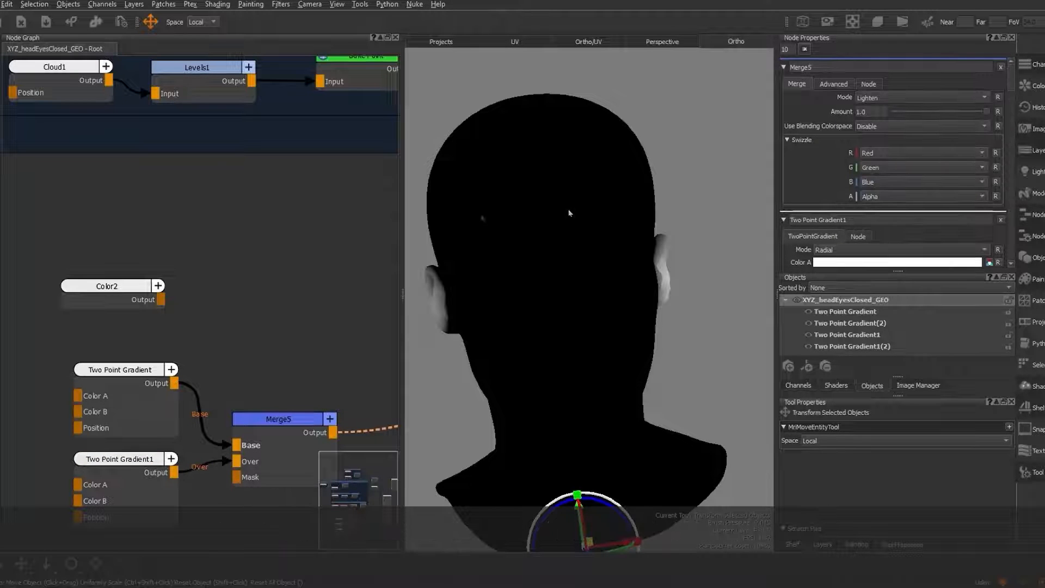
alt+middle_drag(523, 268, 569, 220)
alt+right_drag(570, 221, 547, 249)
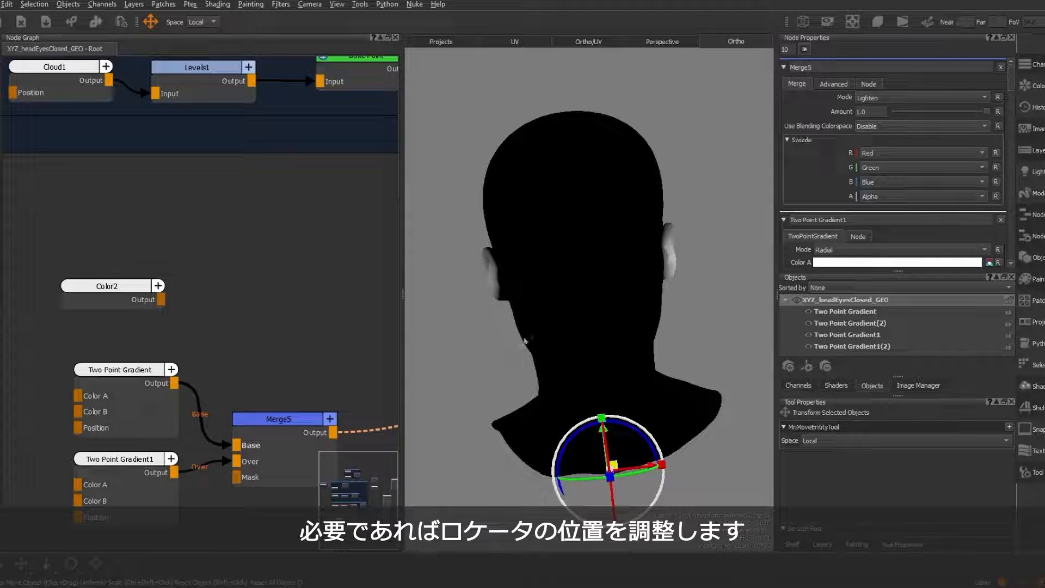
Step: Shift locator B of Two Point Gradient1 slightly outward from the ear, then reselect the head object
click(124, 459)
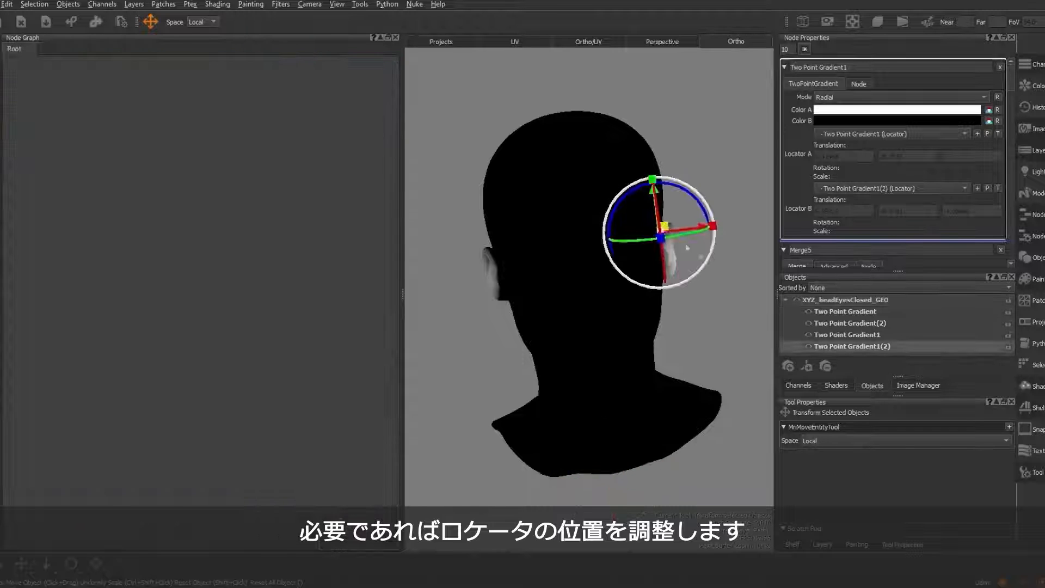
click(698, 228)
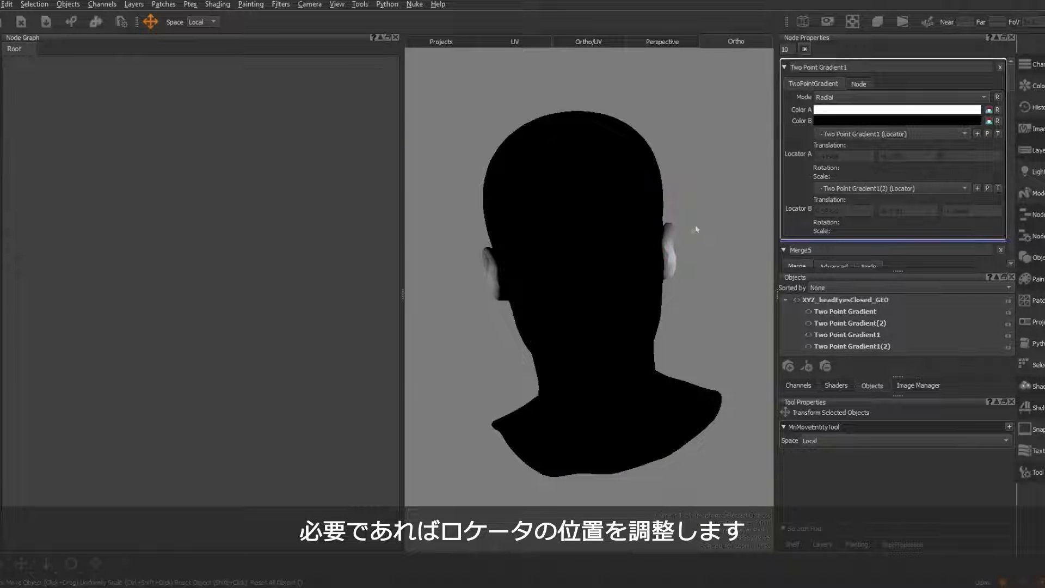
click(987, 188)
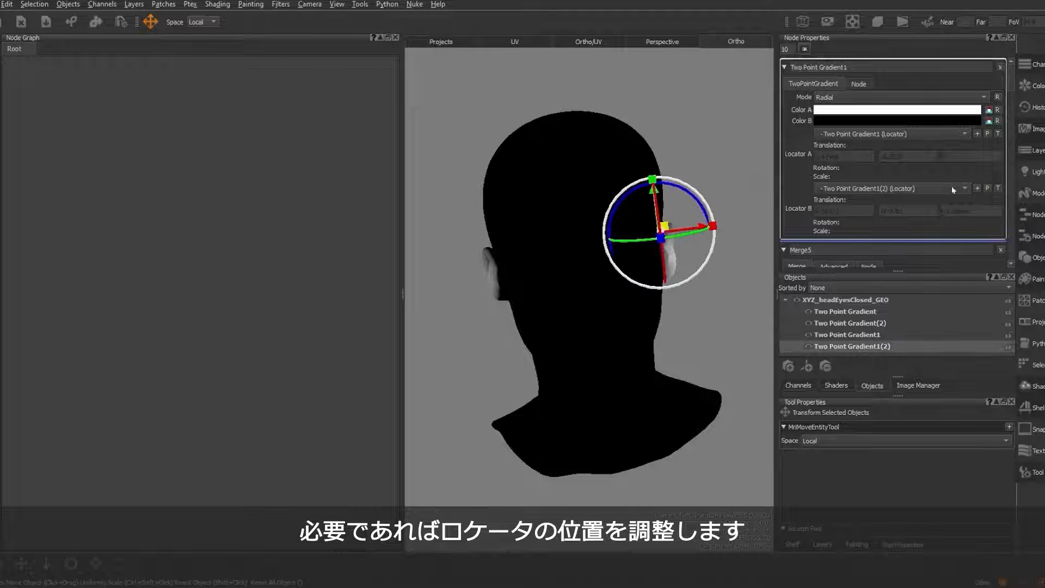
drag(702, 228, 710, 228)
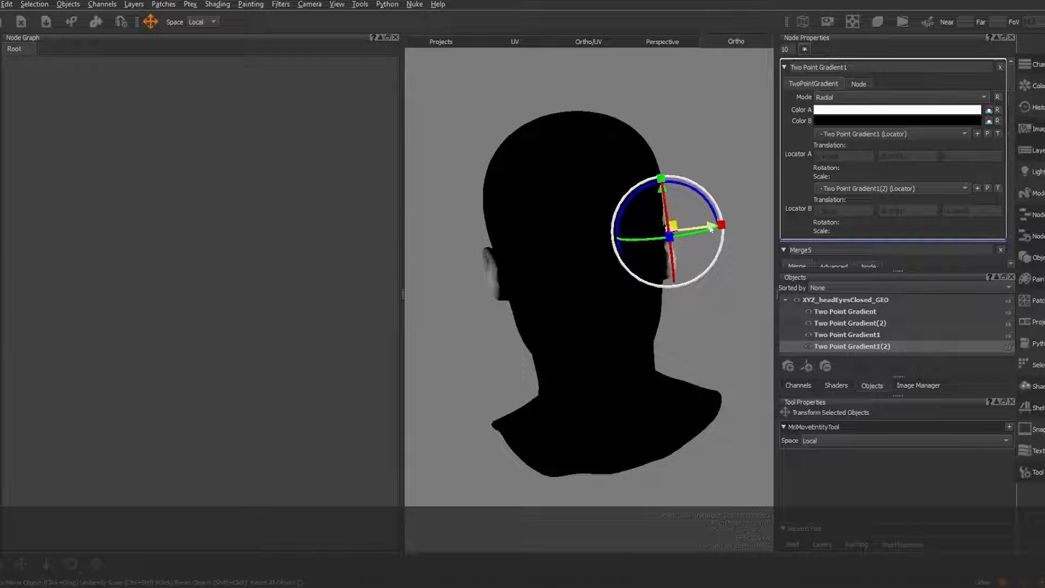
click(707, 337)
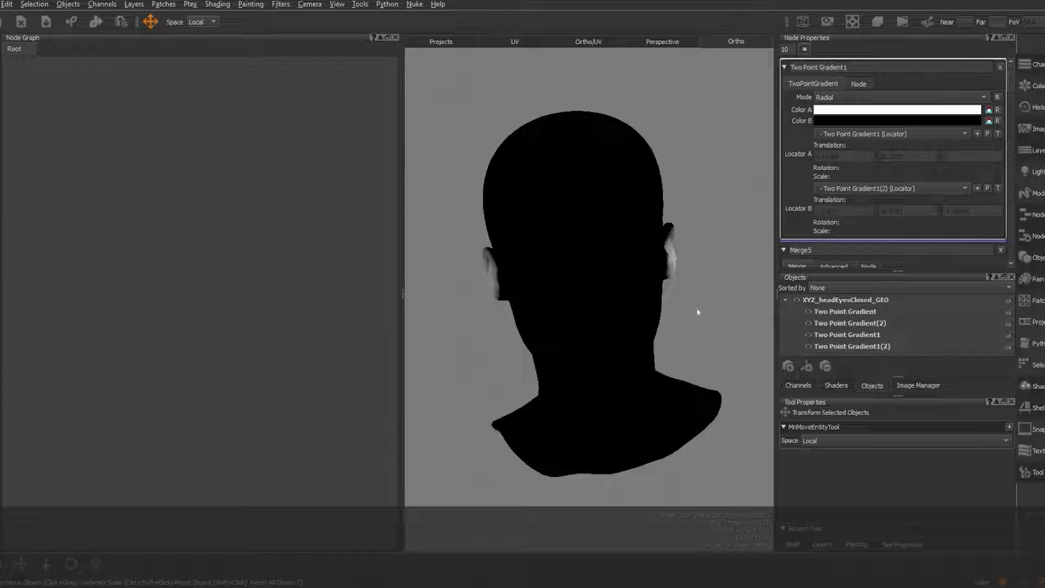
click(988, 188)
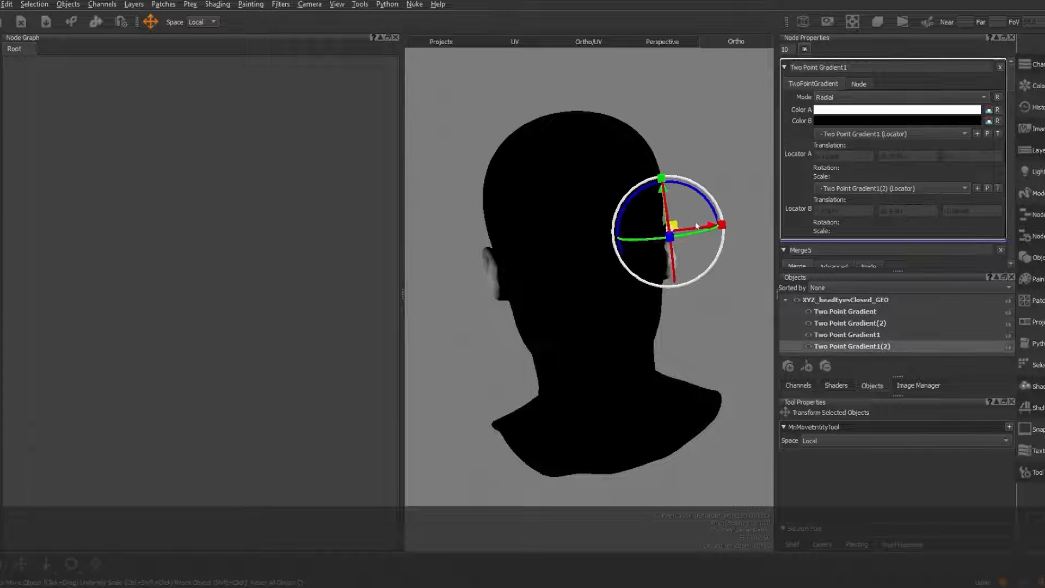
click(714, 295)
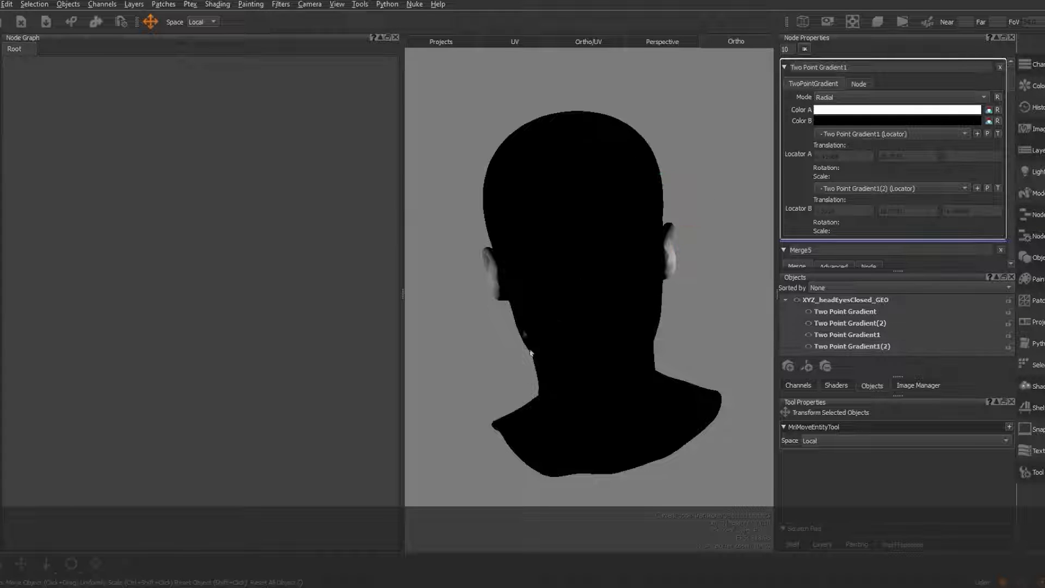
click(835, 300)
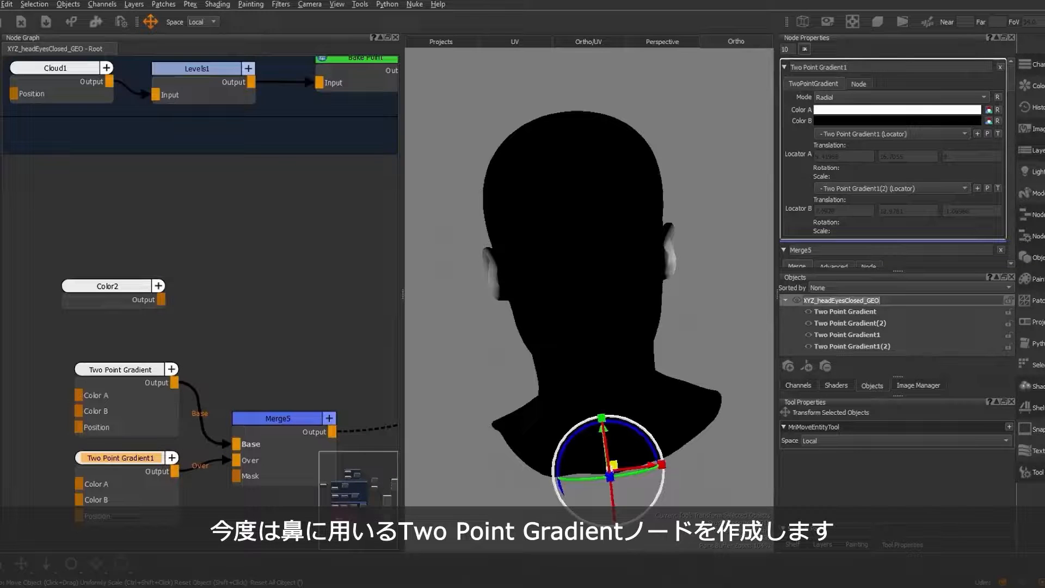
Step: Add a Two Point Gradient node for the nose below the two ear gradients and open its properties
scroll(265, 374, down, 2)
middle_drag(277, 364, 273, 248)
scroll(146, 384, up, 4)
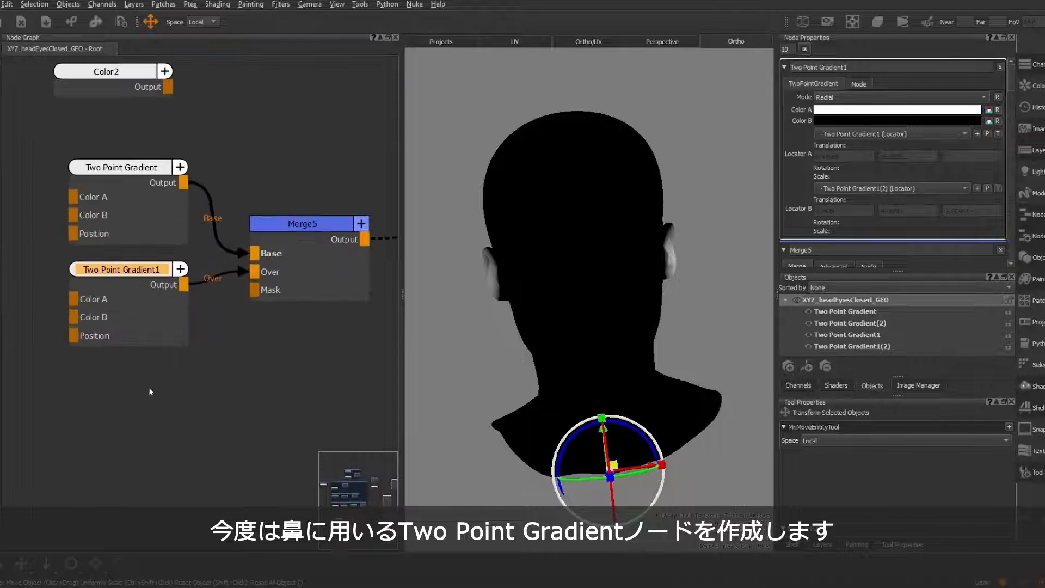
key(Tab)
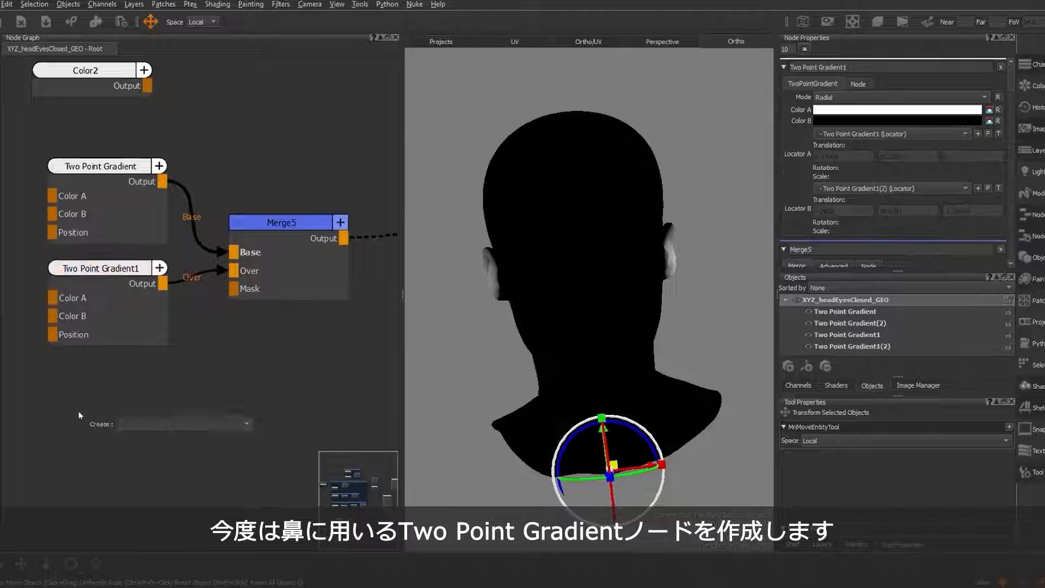
text(two Point Gradient)
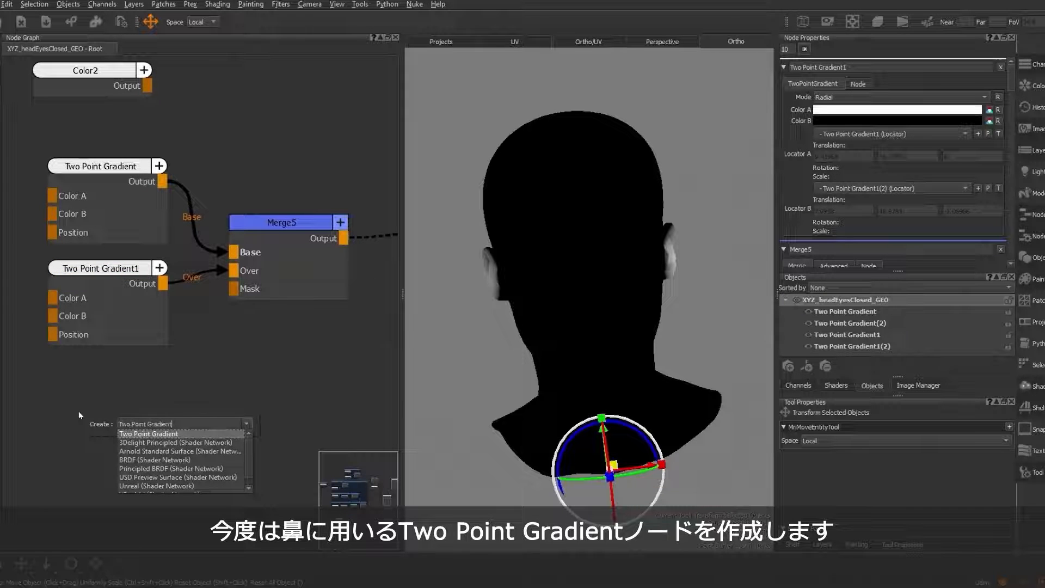
key(Return)
drag(135, 423, 89, 409)
double_click(89, 409)
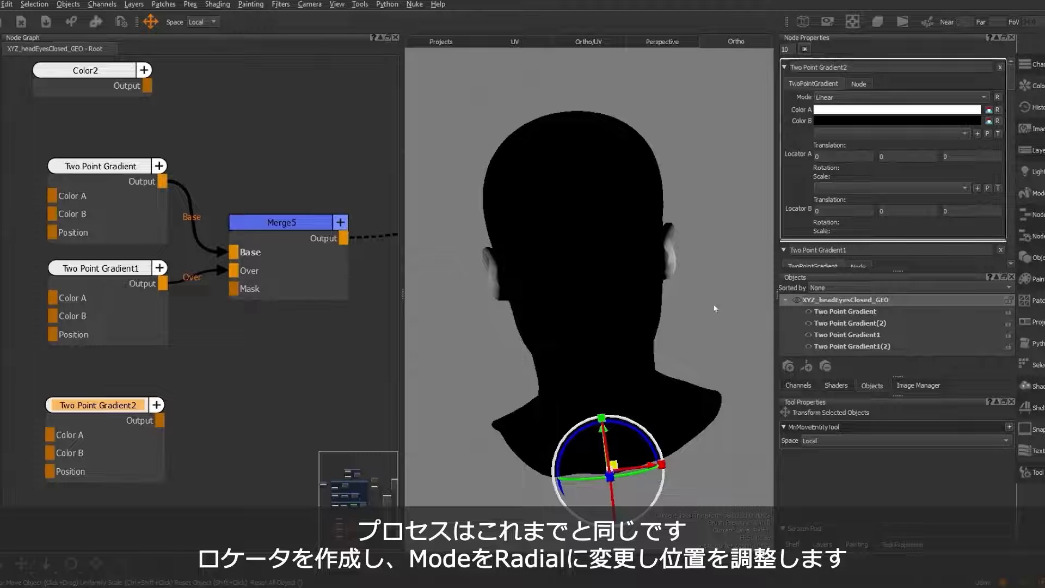
Step: Display Two Point Gradient2 on the head, create its A and B locators, and set its mode to Radial
key(v)
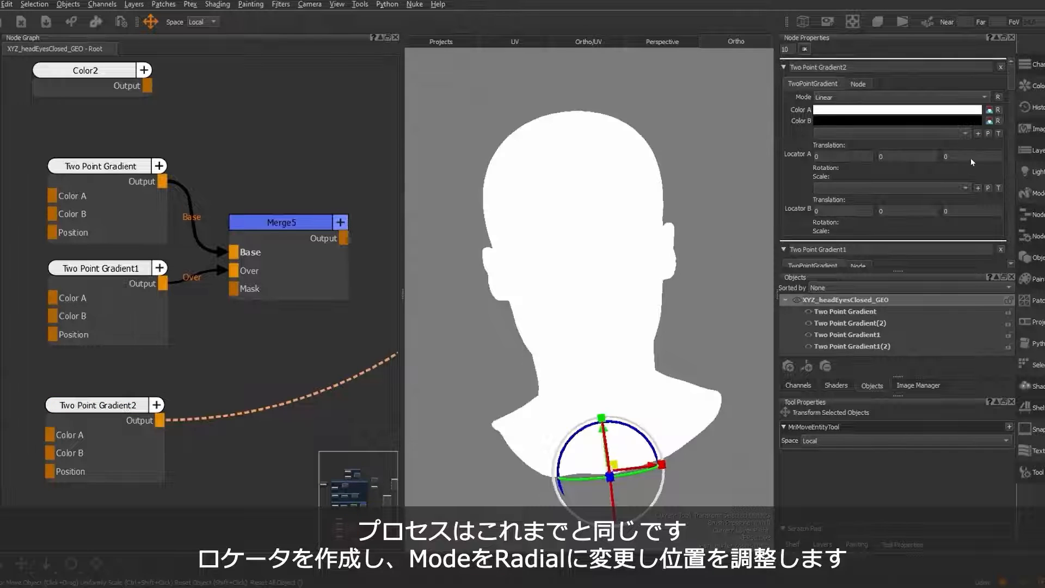
click(978, 133)
click(978, 188)
click(881, 97)
click(875, 111)
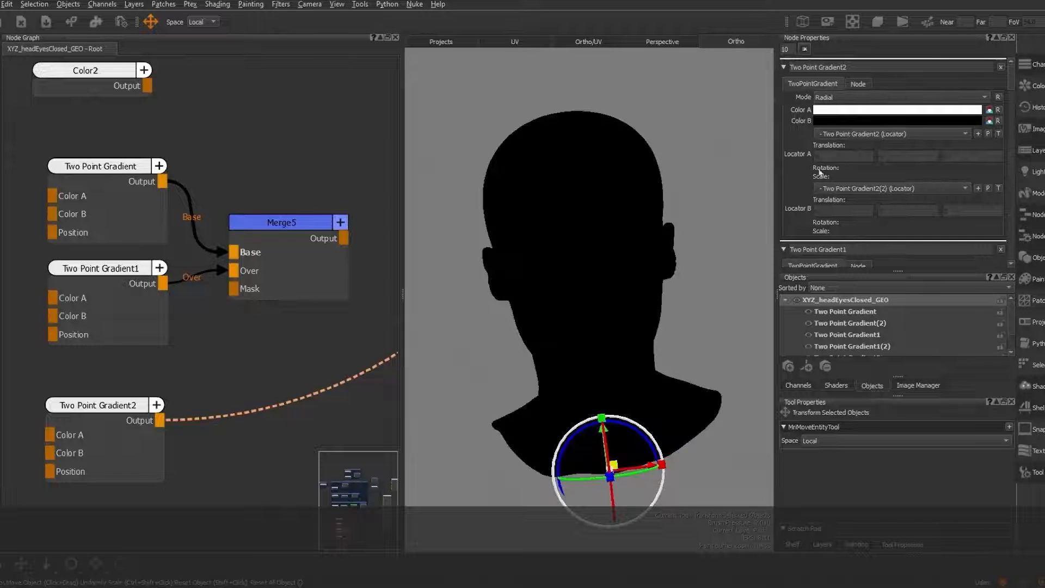
Step: Position locator A of Two Point Gradient2 just in front of the nose
drag(603, 432, 616, 308)
key(ctrl+z)
click(988, 134)
drag(492, 282, 566, 300)
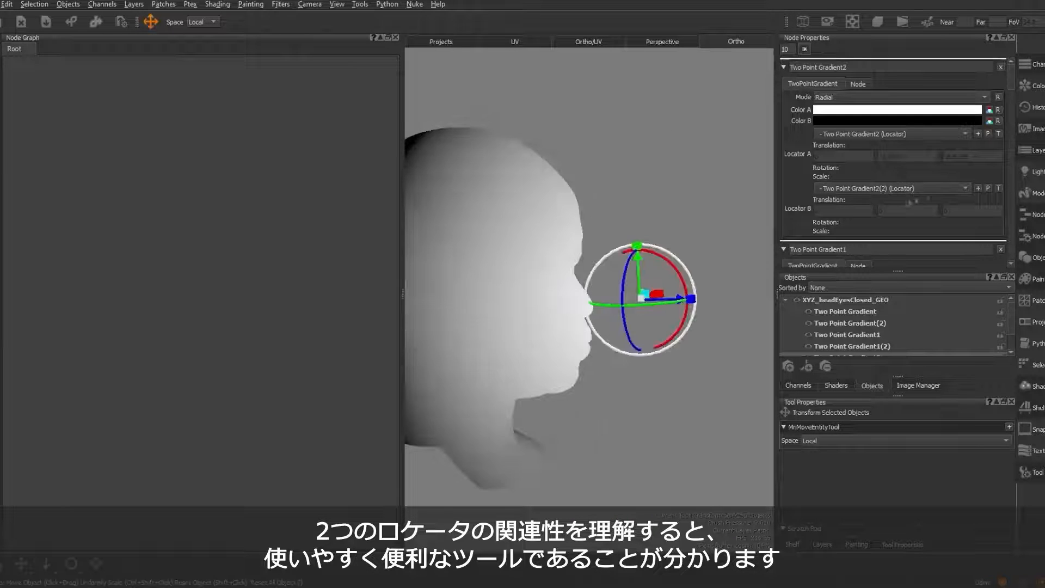
Step: Move locator B of Two Point Gradient2 up in front of the face and fine-tune it so the gradient covers only the nose
click(997, 188)
drag(461, 460, 450, 256)
drag(488, 288, 656, 297)
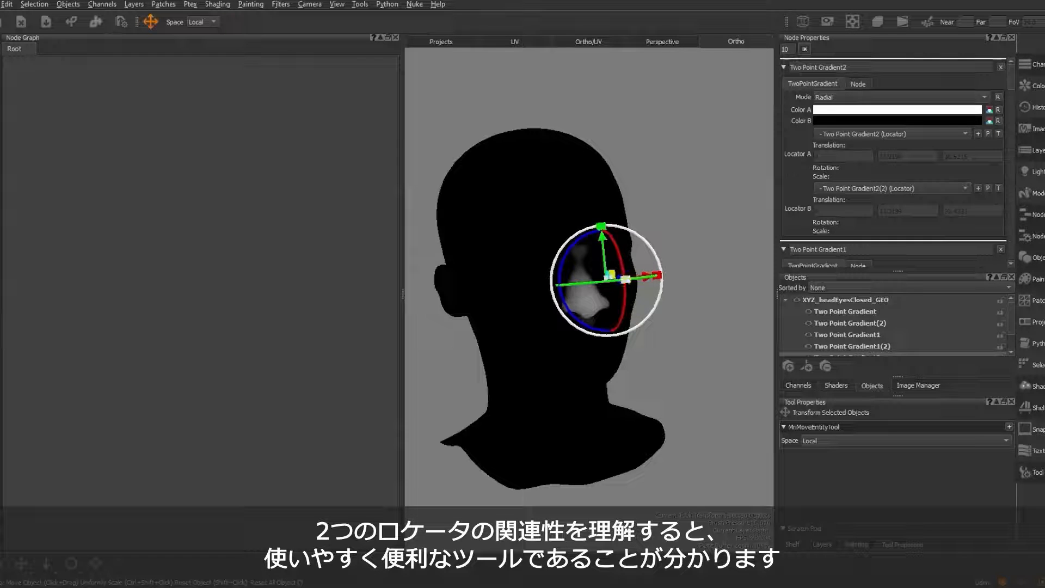
click(998, 187)
alt+drag(583, 357, 604, 354)
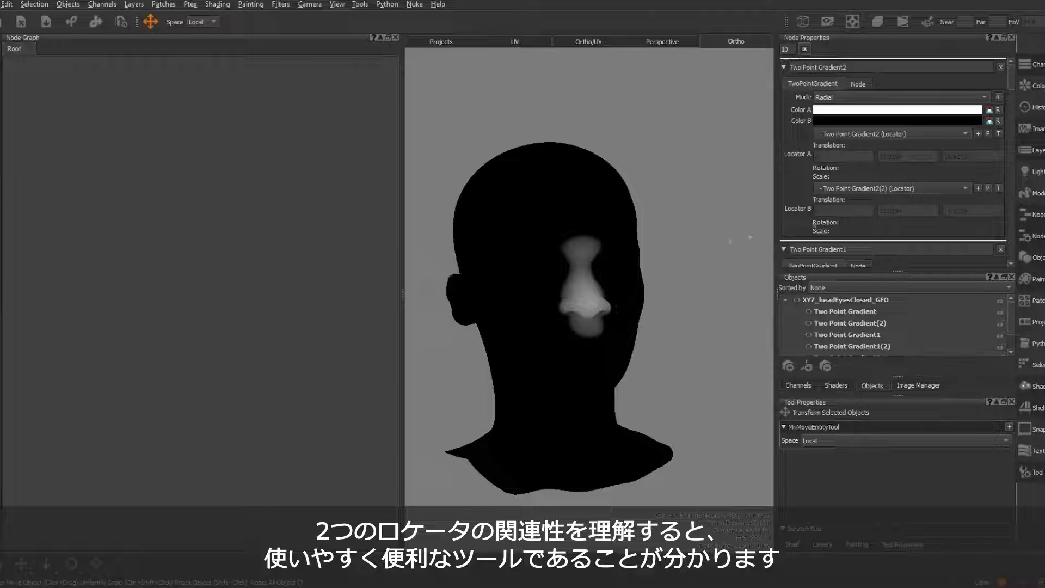
click(989, 188)
alt+drag(572, 284, 596, 285)
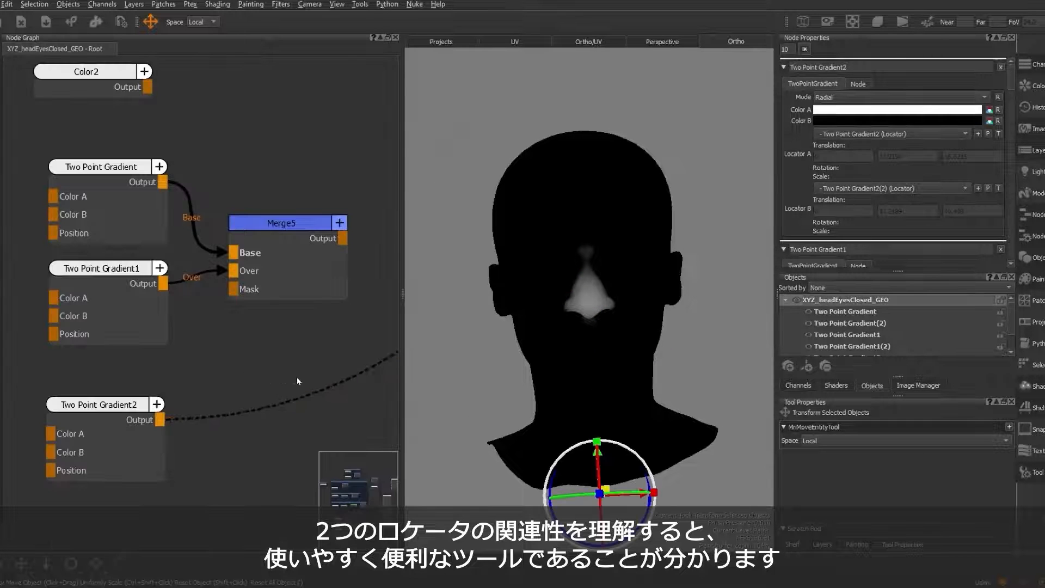
Step: Add a Merge node, connecting Two Point Gradient2 to its Over input and Merge5 to its Base input
scroll(296, 377, down, 5)
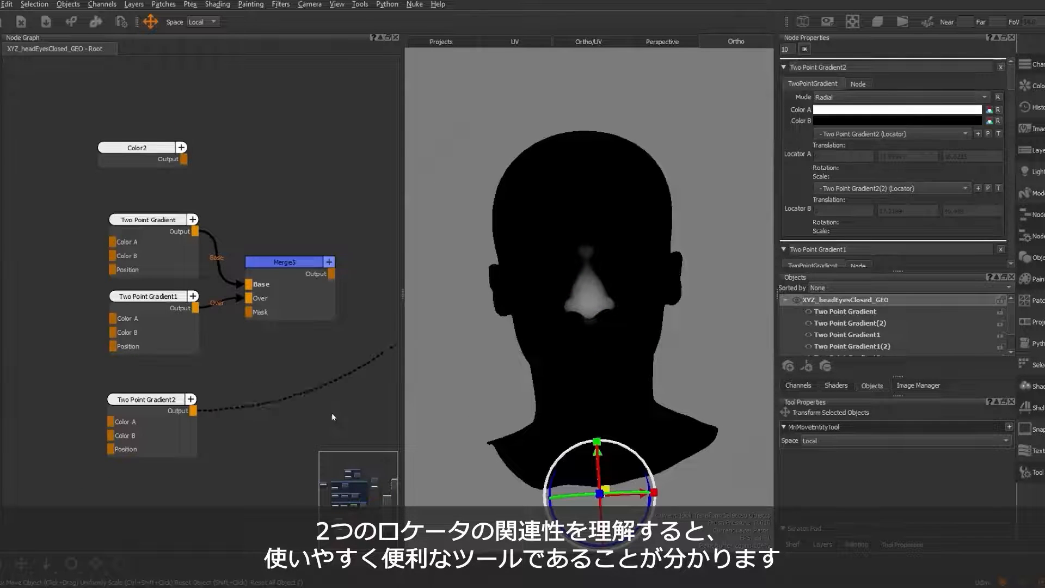
key(Tab)
text(mer)
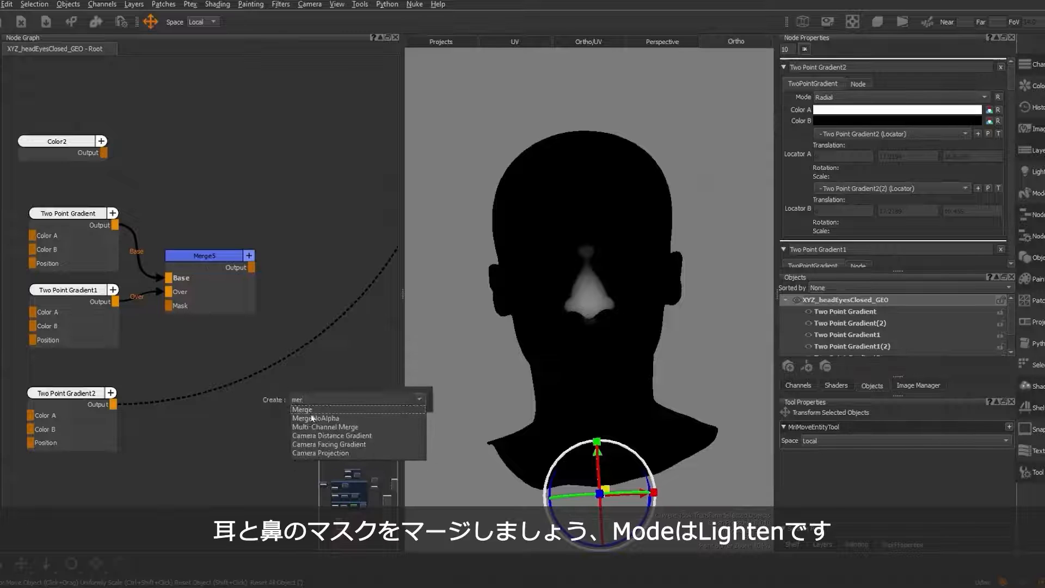
key(Return)
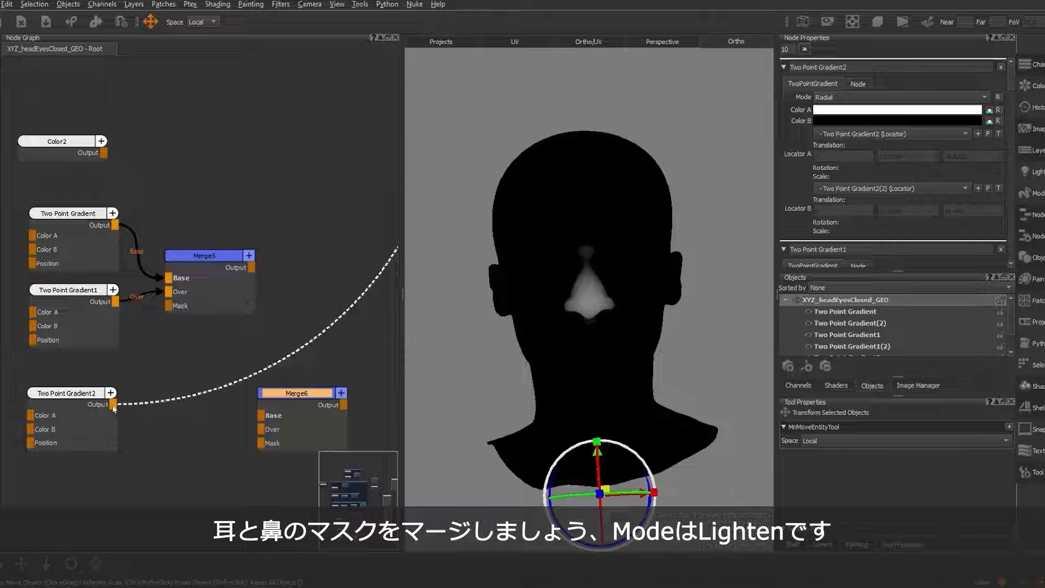
drag(113, 404, 260, 429)
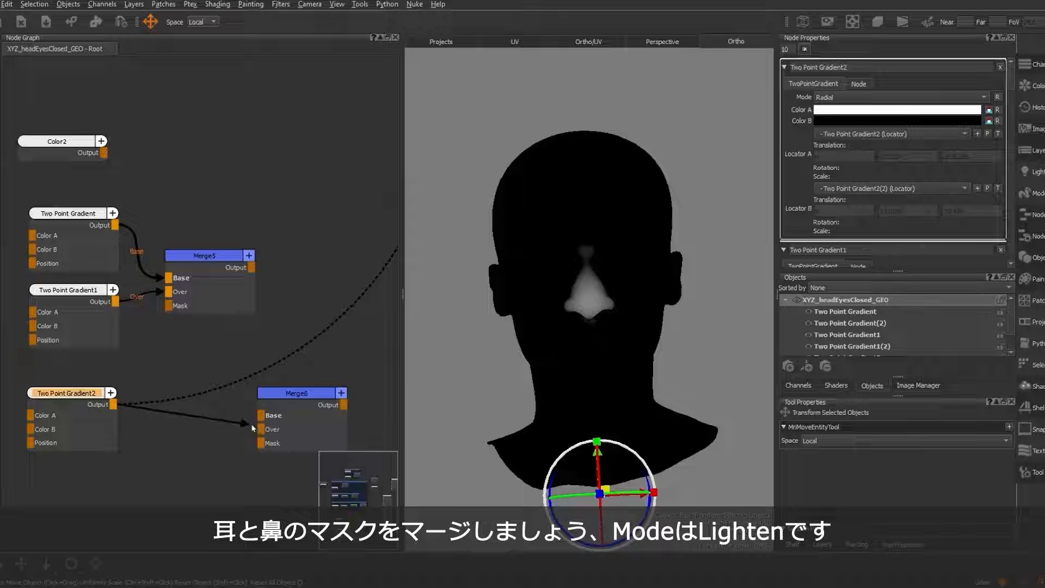
drag(249, 269, 262, 421)
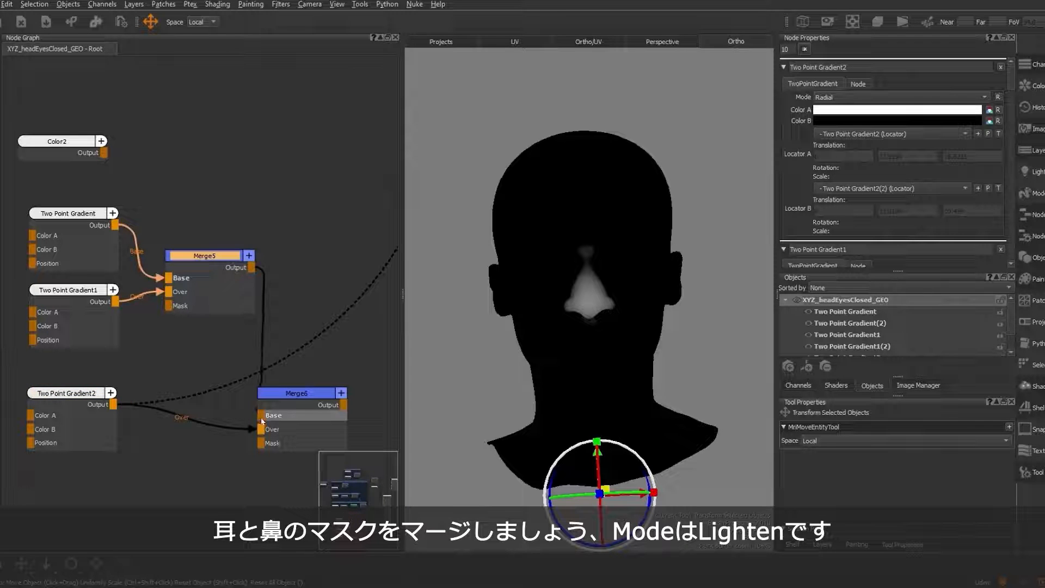
Step: Set the blend mode of Merge6 to Lighten and display its combined ear and nose mask on the head
click(280, 393)
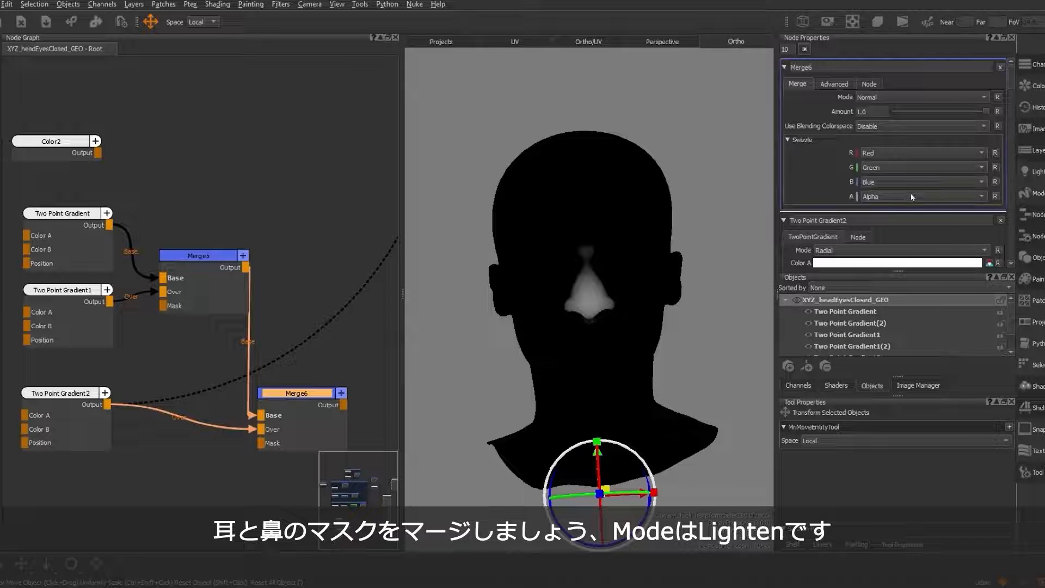
click(976, 97)
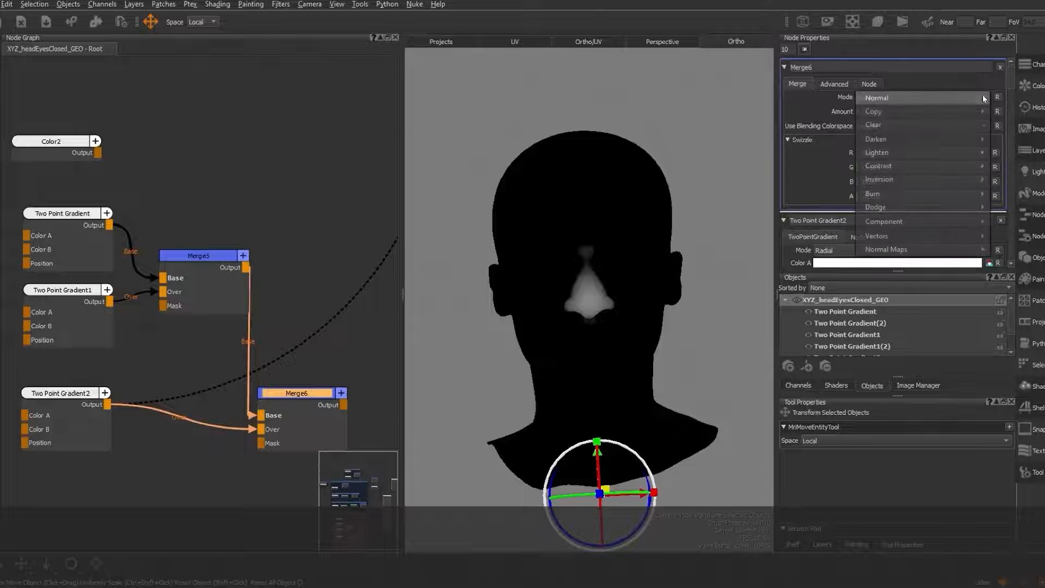
mouse_move(924, 152)
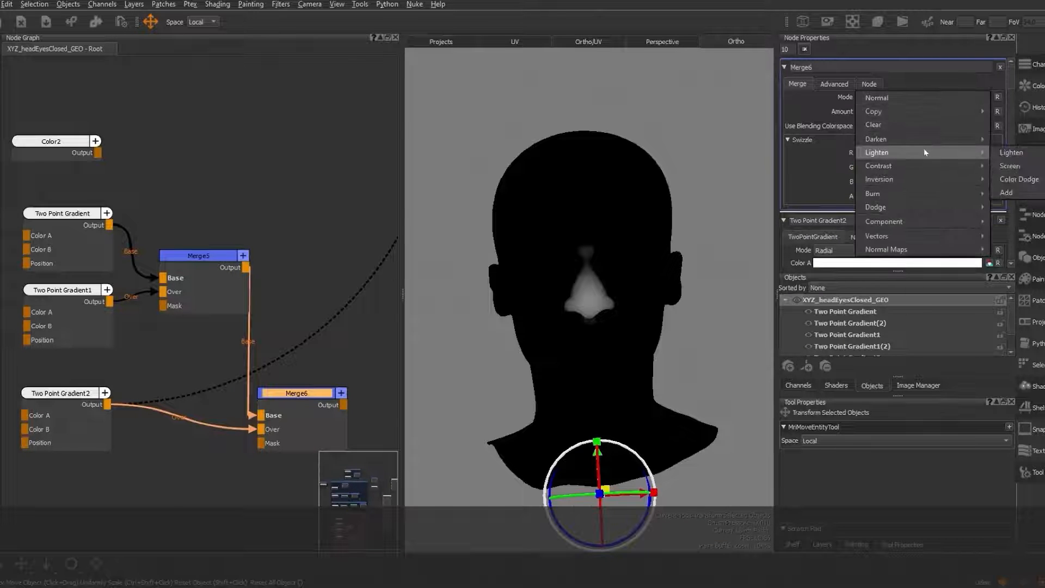
click(1013, 153)
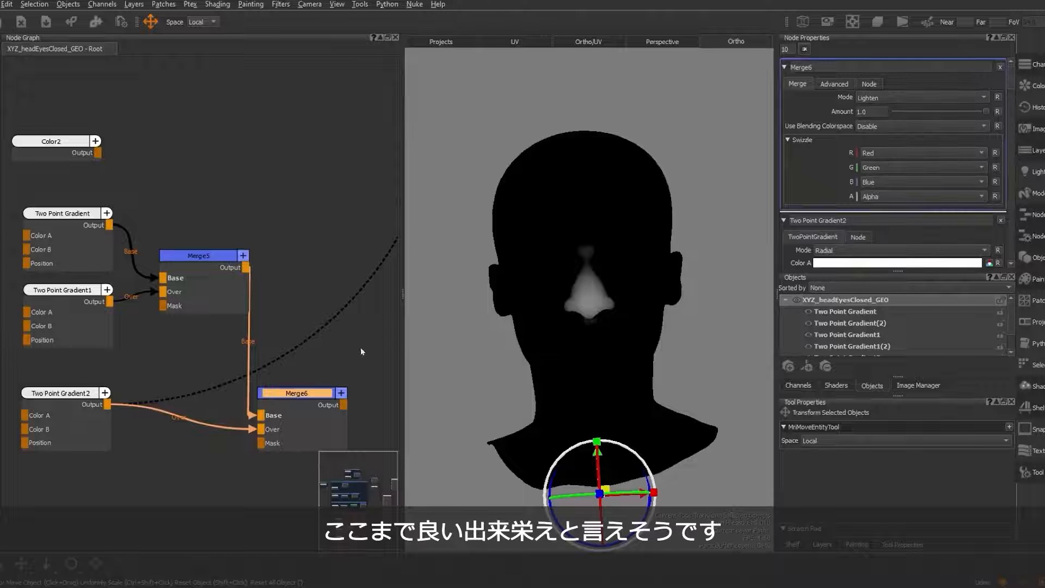
key(1)
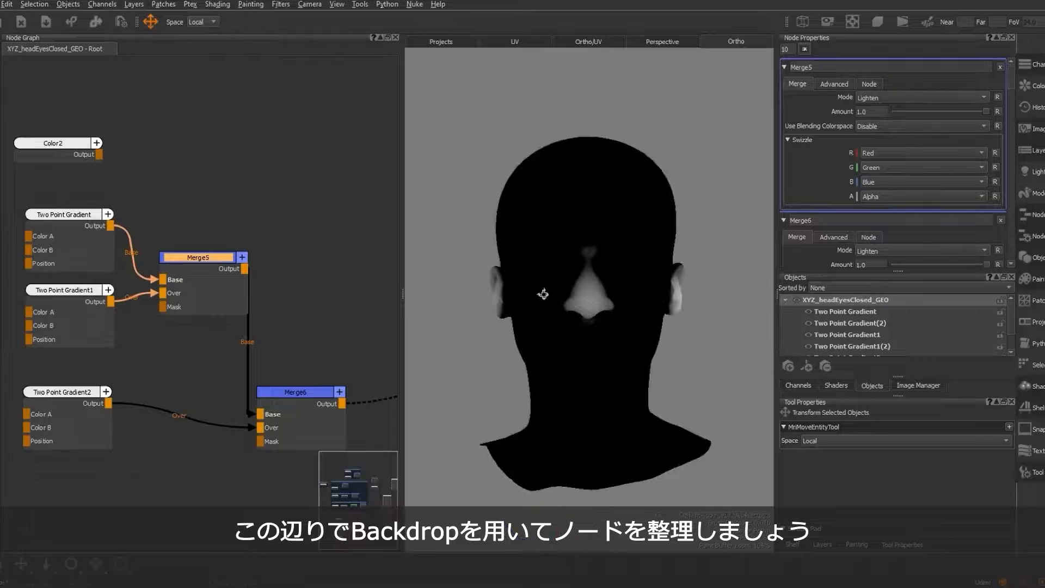
Step: Create a Backdrop around Color2, the three Two Point Gradient nodes, Merge5 and Merge6
scroll(289, 259, down, 3)
click(166, 266)
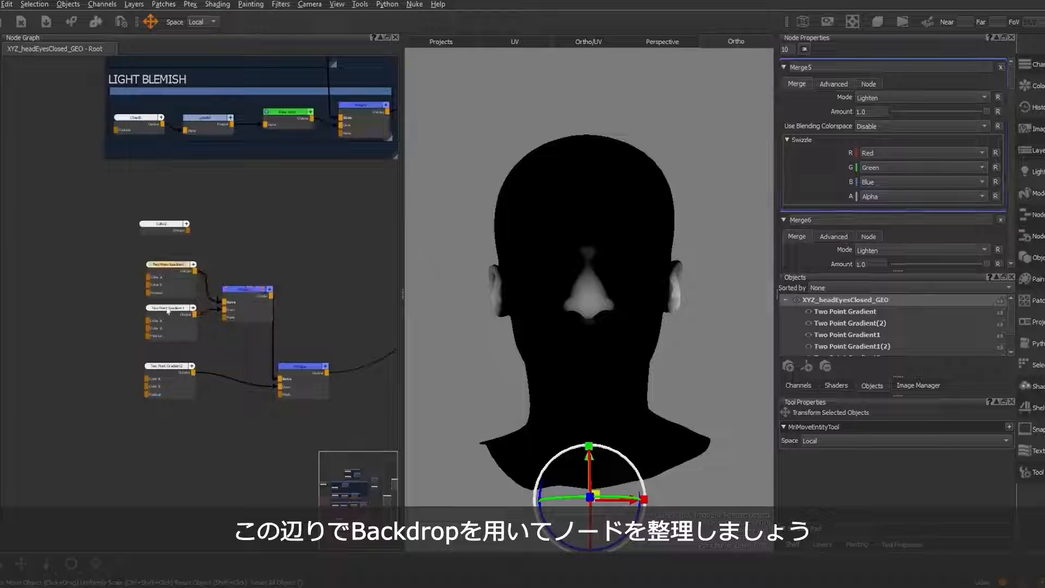
shift+click(170, 368)
shift+click(304, 369)
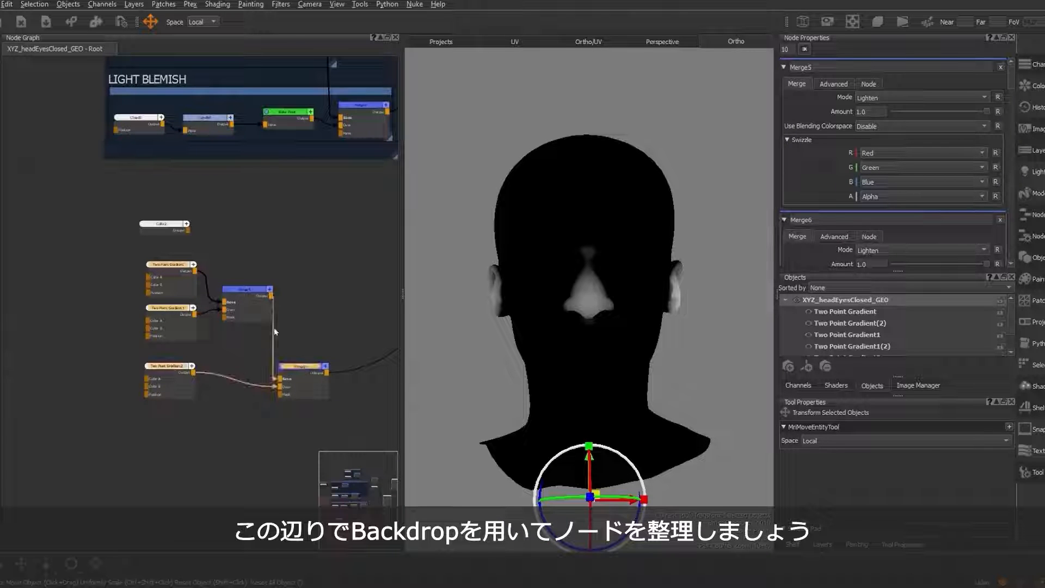
shift+click(255, 291)
shift+click(162, 225)
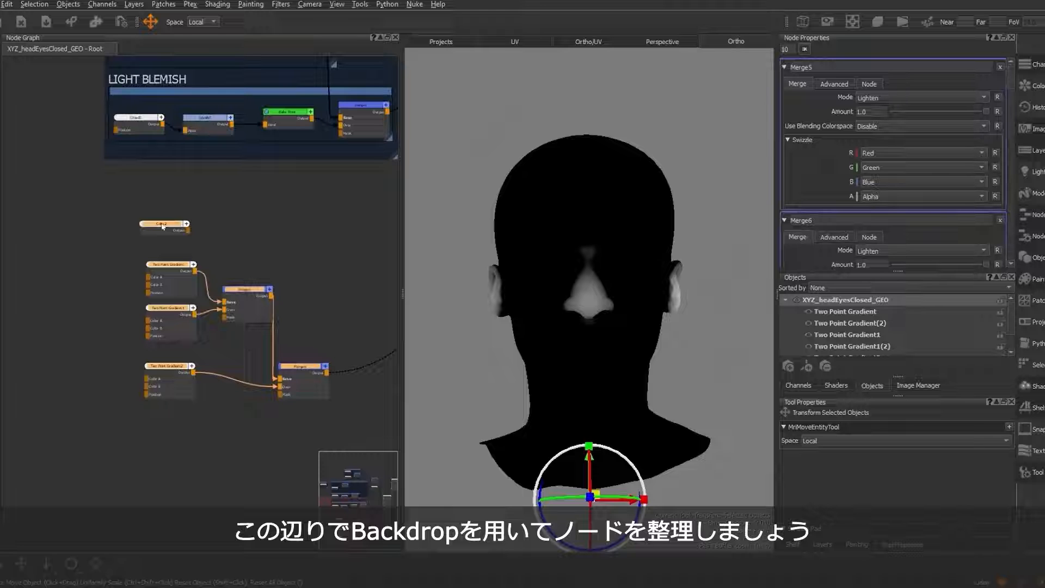
key(Tab)
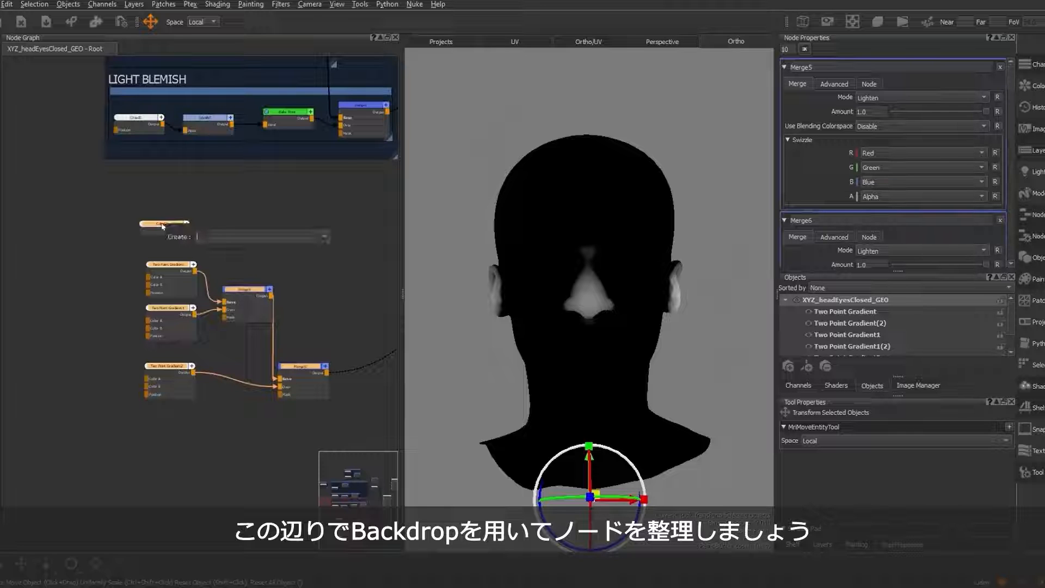
text(back)
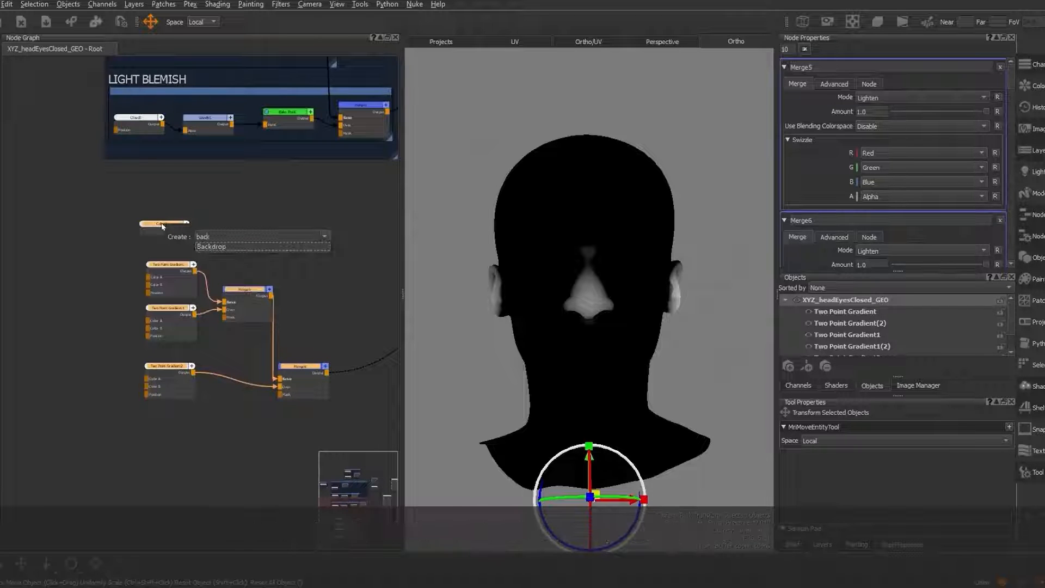
click(217, 247)
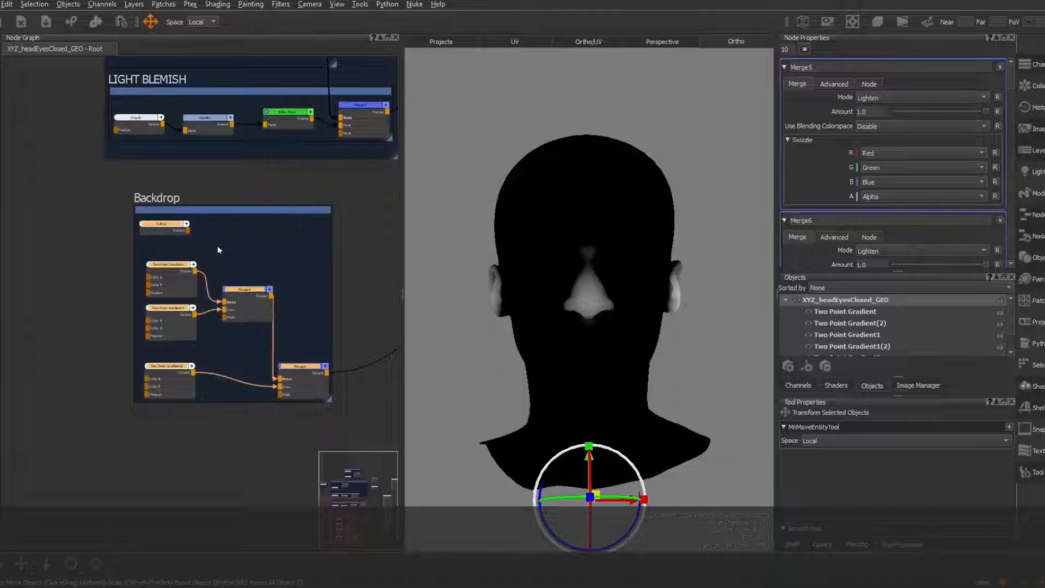
Step: Set the new Backdrop's background color to a bright red
click(213, 210)
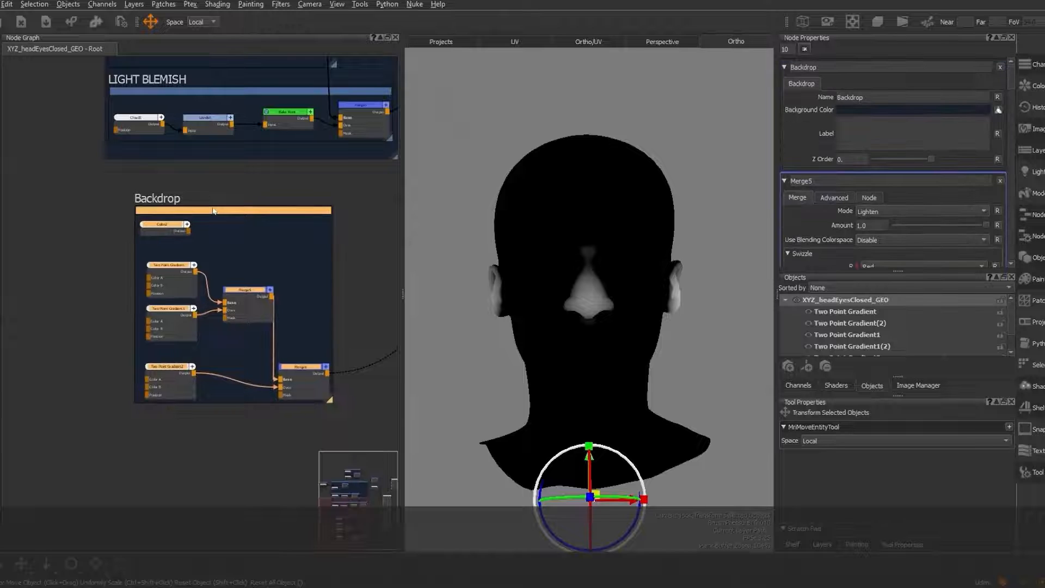
click(908, 108)
drag(272, 284, 267, 268)
click(248, 317)
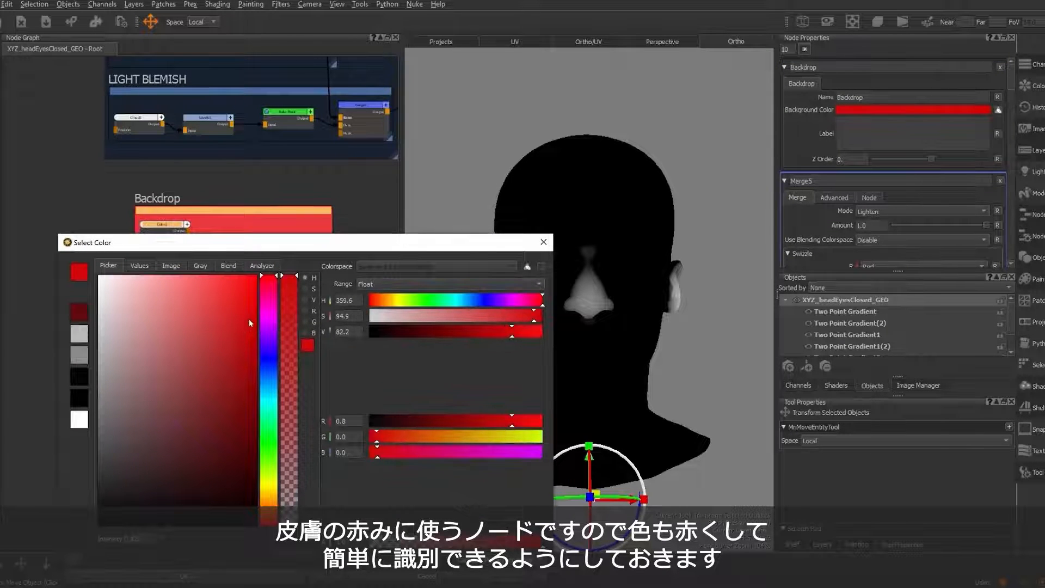
click(246, 577)
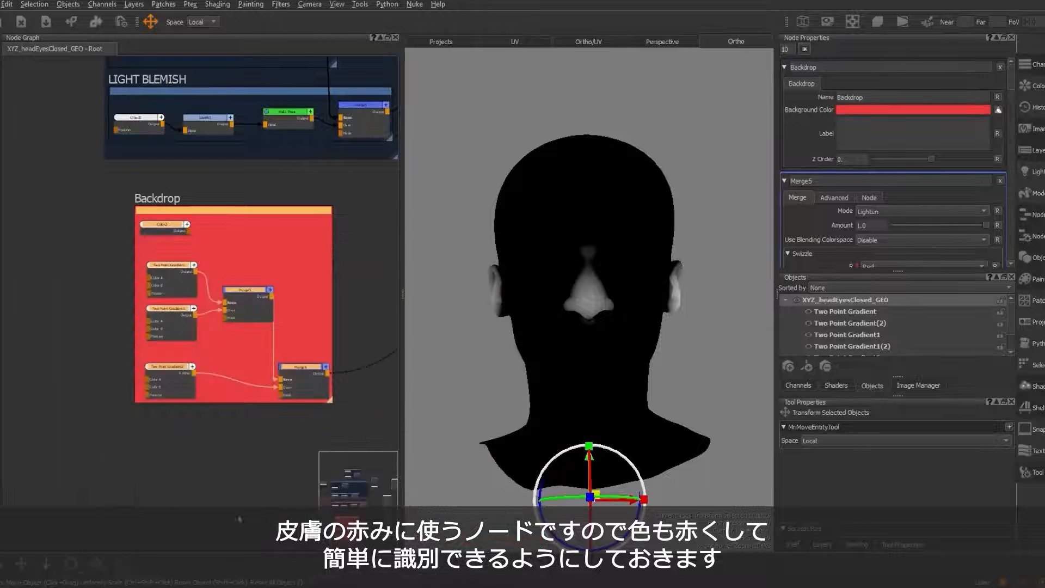
Step: Rename the red Backdrop as BLUSH AND SSS
click(202, 212)
double_click(864, 96)
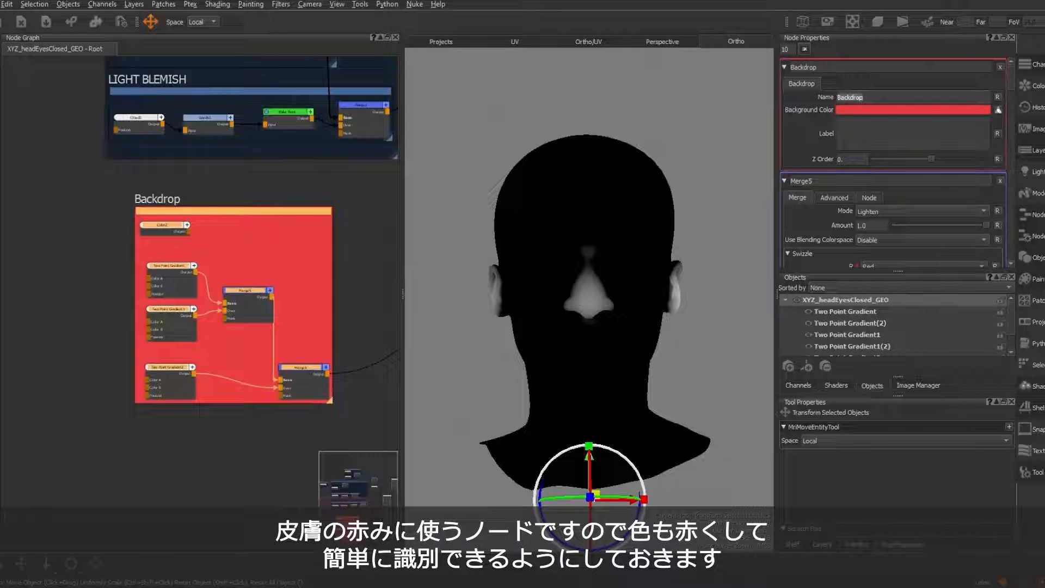
text(BLUSH)
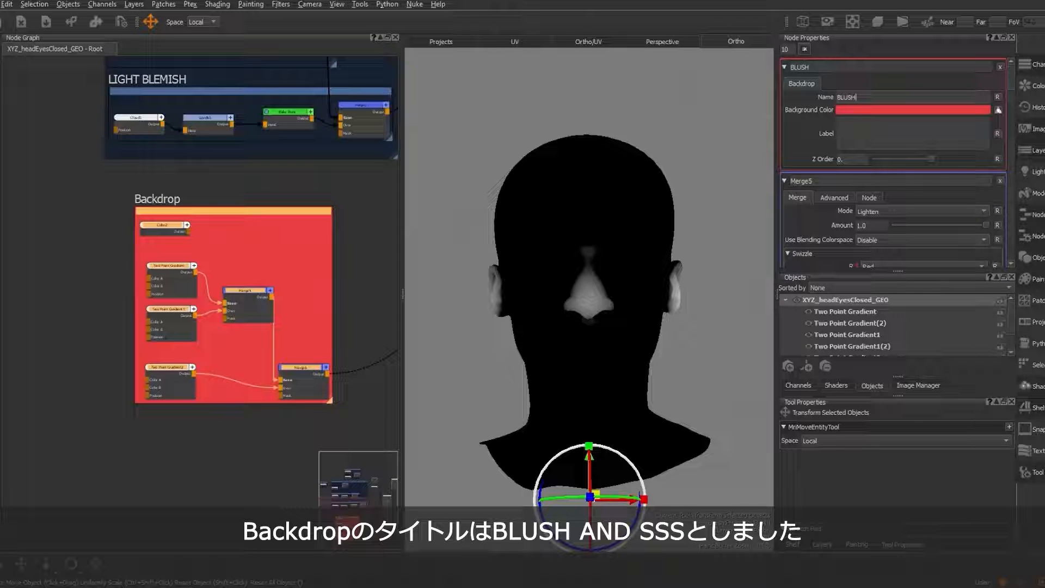
text(AND SSS)
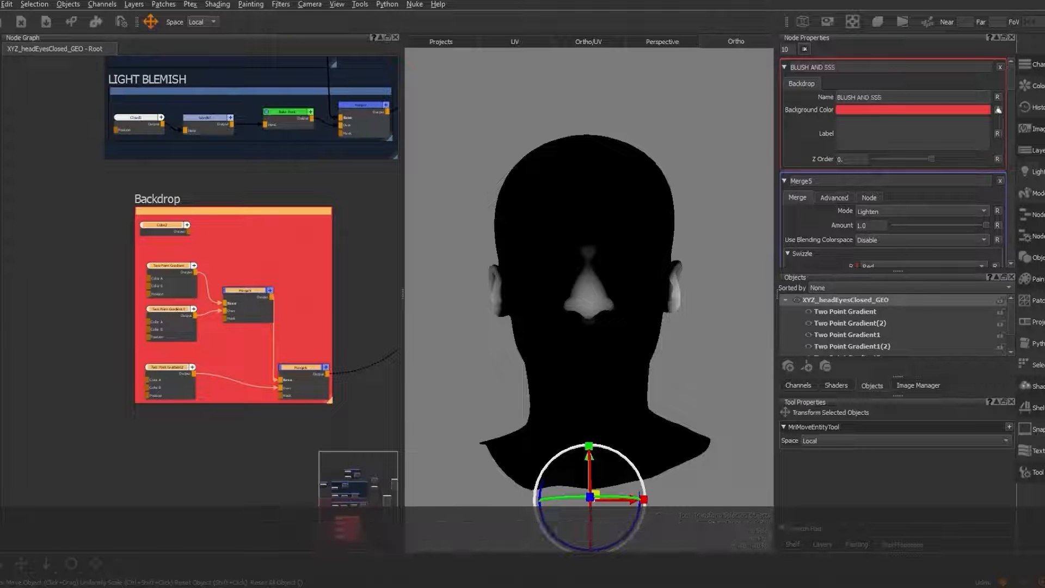
middle_drag(376, 253, 361, 254)
click(361, 254)
Step: Move the Color2 node out of the BLUSH AND SSS backdrop and place it below the PIGMENT backdrop
drag(159, 227, 289, 238)
middle_drag(289, 256, 325, 328)
scroll(294, 213, down, 2)
drag(288, 371, 185, 85)
scroll(256, 89, up, 1)
middle_drag(255, 90, 298, 168)
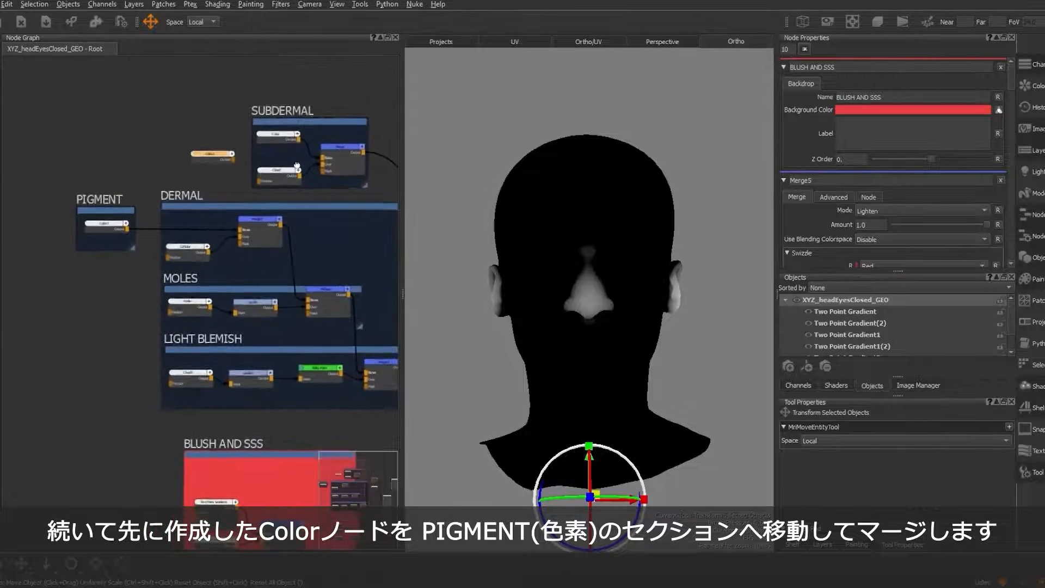
drag(215, 154, 102, 278)
scroll(102, 278, up, 1)
scroll(130, 330, up, 2)
middle_drag(129, 330, 158, 284)
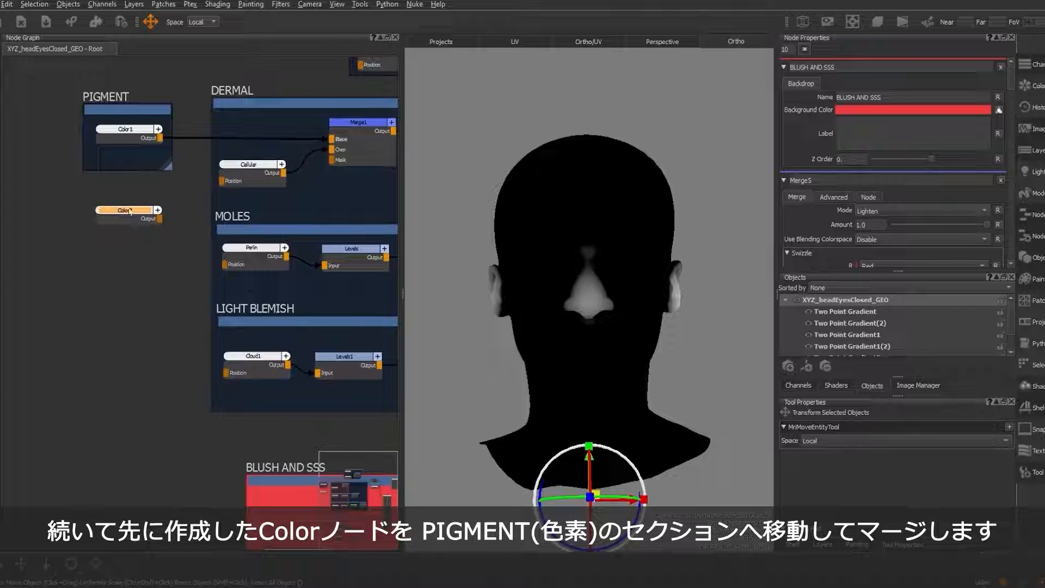
Step: Shift the PIGMENT backdrop and Color2 away from the DERMAL backdrop to make room between them
drag(129, 209, 126, 205)
drag(127, 109, 71, 107)
drag(121, 207, 68, 210)
Step: Insert a Merge node between Color1 and Merge1's Base input, and connect Color2 to its Over input
click(156, 273)
key(Tab)
text(Merge)
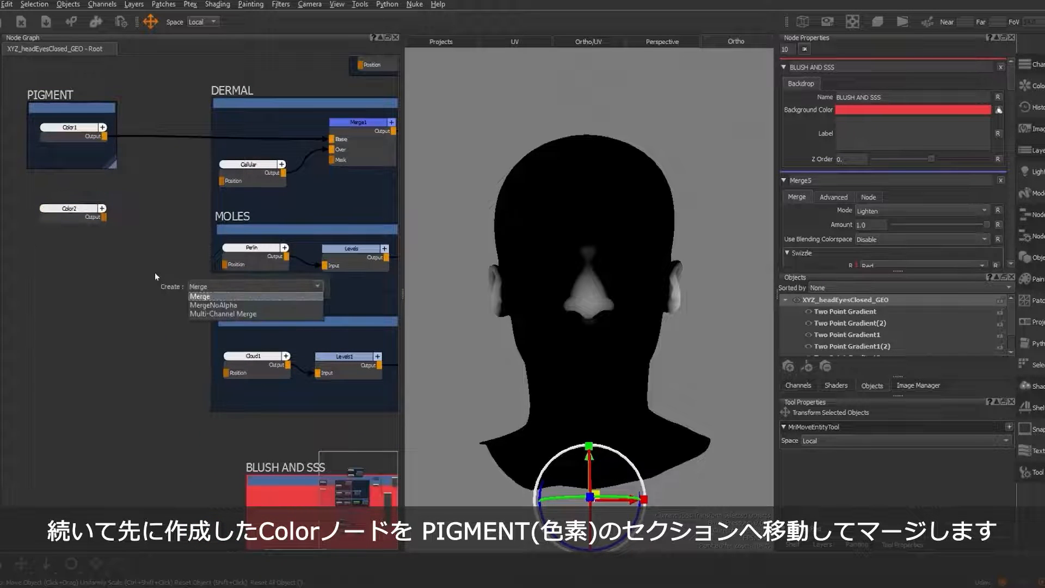
key(Return)
drag(163, 275, 163, 141)
drag(105, 217, 143, 165)
click(162, 139)
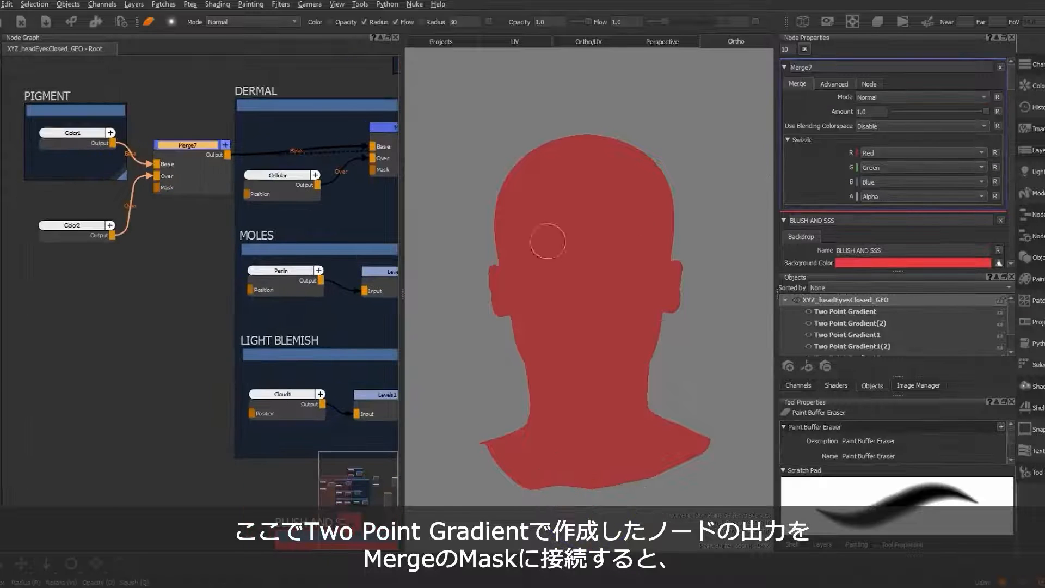
Step: Move the BLUSH AND SSS backdrop with its nodes to the free space below PIGMENT
scroll(181, 315, down, 3)
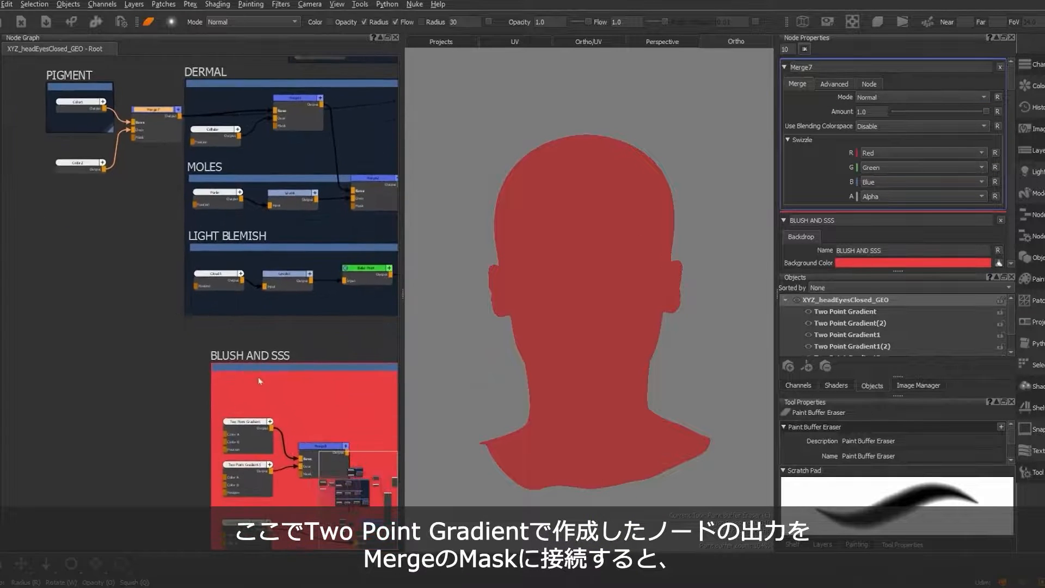
click(282, 368)
drag(253, 368, 114, 359)
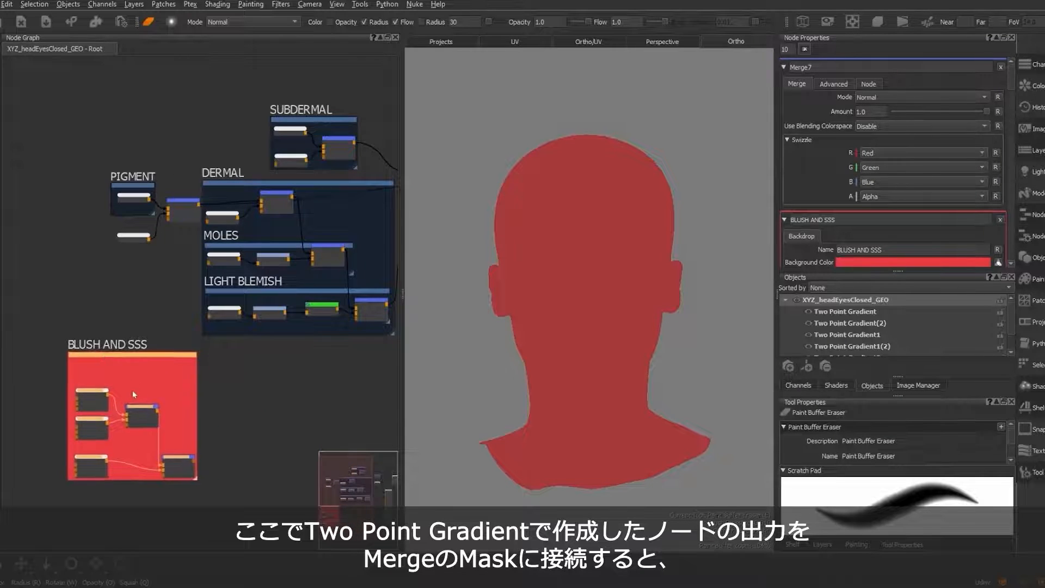
Step: Connect Merge6's output to the Mask input of Merge7
scroll(133, 389, up, 5)
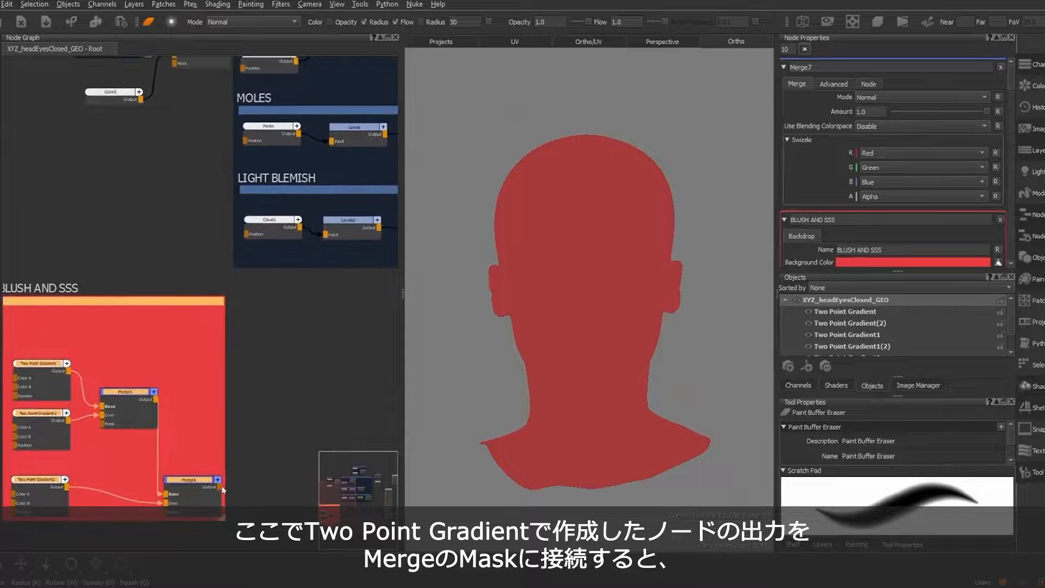
drag(220, 490, 175, 232)
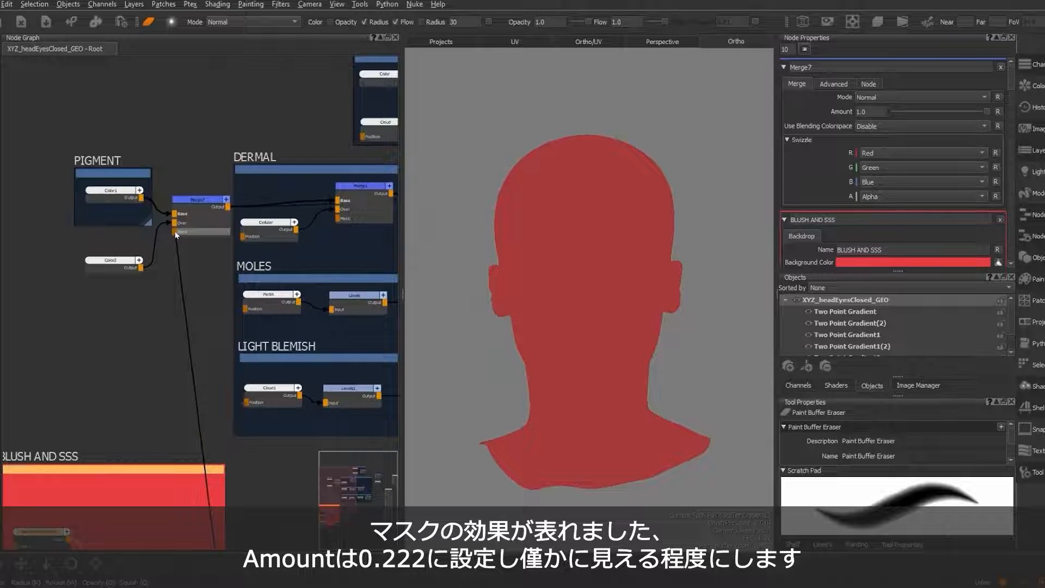
scroll(169, 256, up, 2)
middle_drag(182, 260, 234, 308)
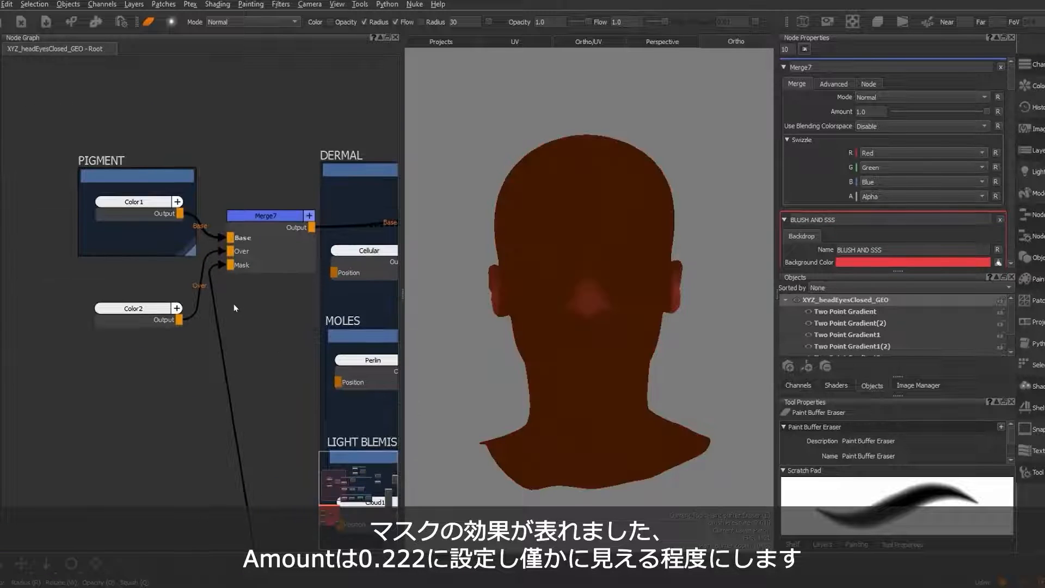
Step: Set the Amount of Merge7 to 0.222
scroll(275, 274, up, 2)
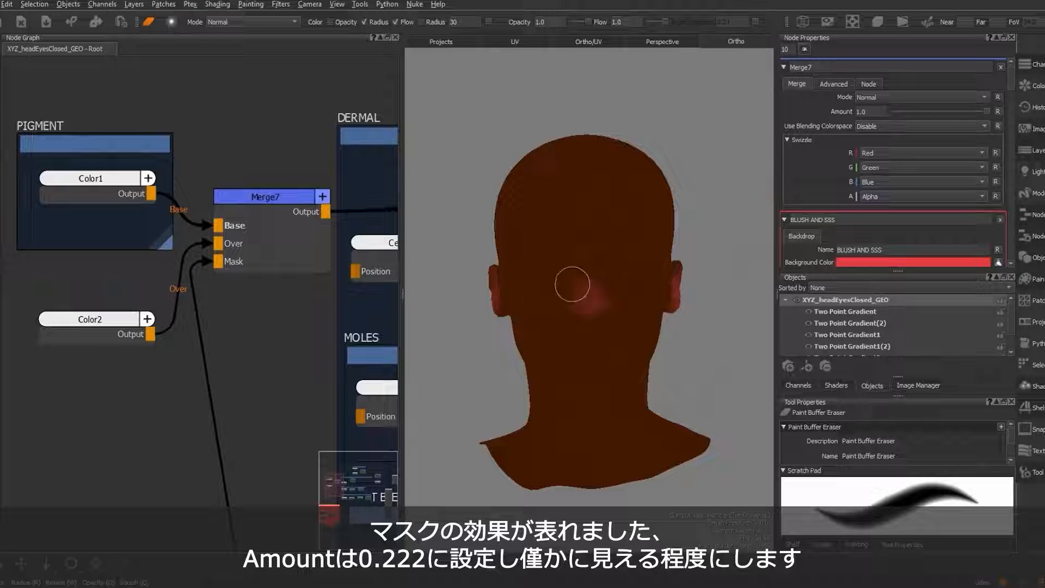
click(289, 199)
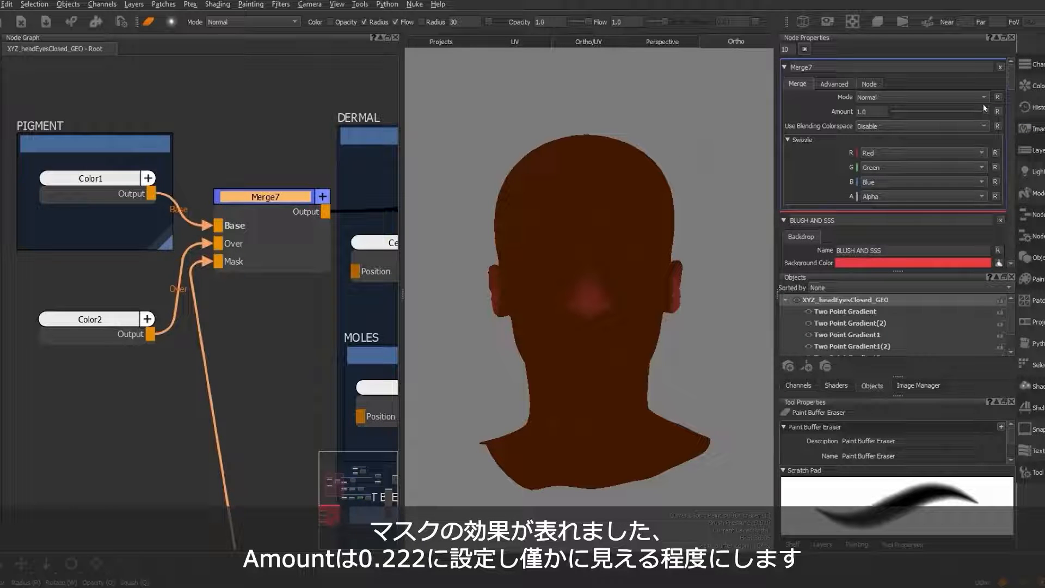
drag(984, 112, 930, 121)
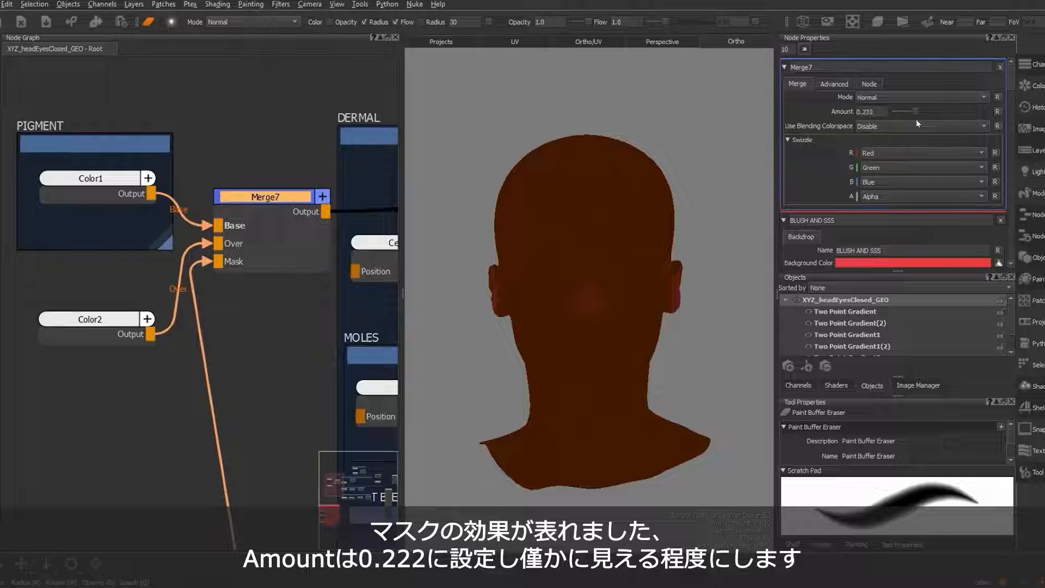
Step: Display the head with the Arnold Standard Surface shader in a three-quarter view to check the blush
alt+drag(589, 313, 637, 322)
scroll(302, 354, down, 2)
middle_drag(305, 343, 200, 282)
scroll(201, 282, down, 3)
middle_drag(354, 308, 223, 274)
scroll(218, 275, down, 2)
middle_drag(343, 262, 251, 265)
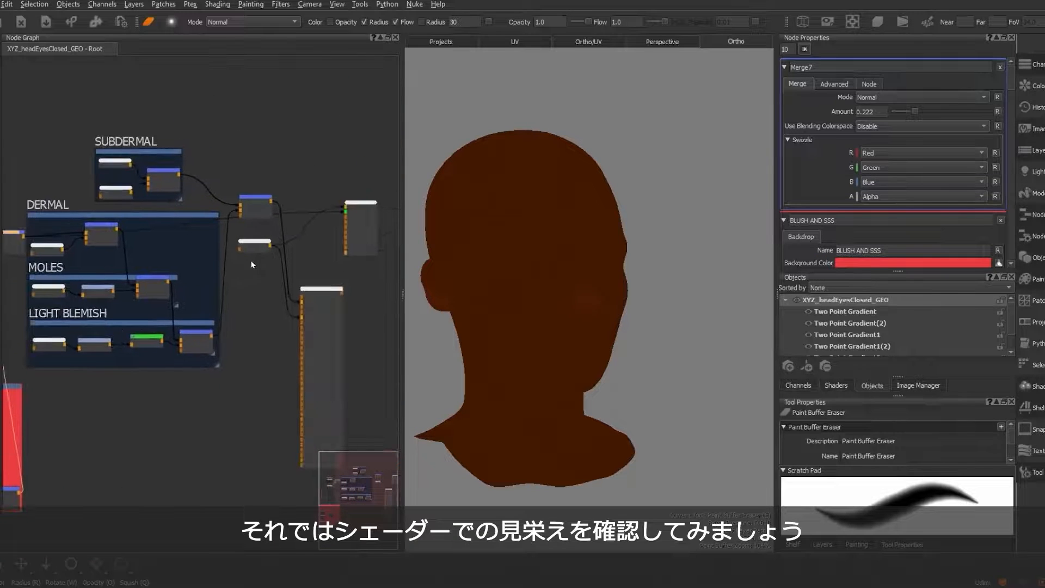
middle_drag(179, 400, 234, 388)
click(369, 279)
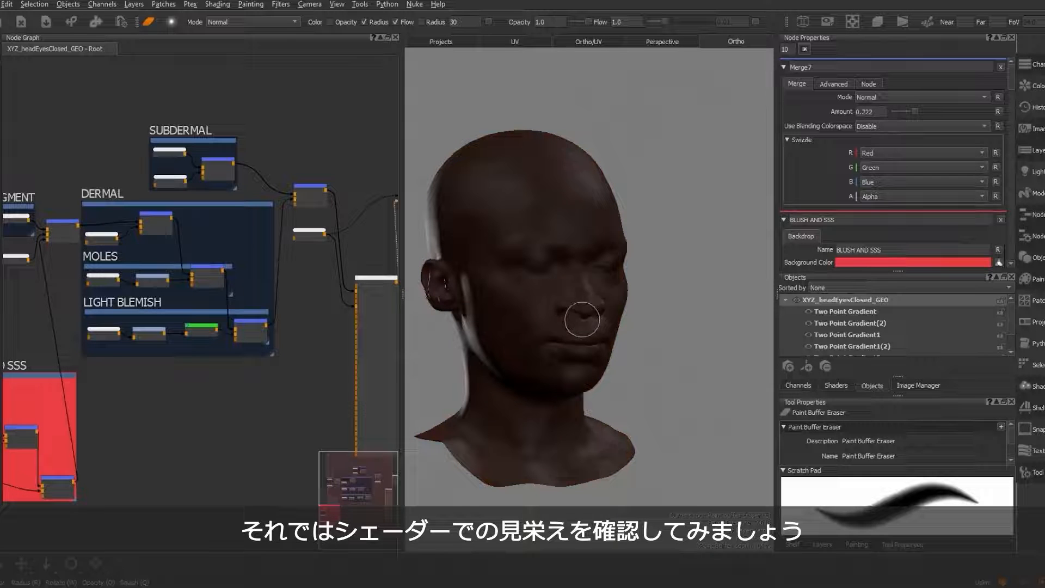
Step: Set the Amount of Merge7 to 0.766 and inspect the redness on the nose and ear up close
scroll(69, 234, up, 6)
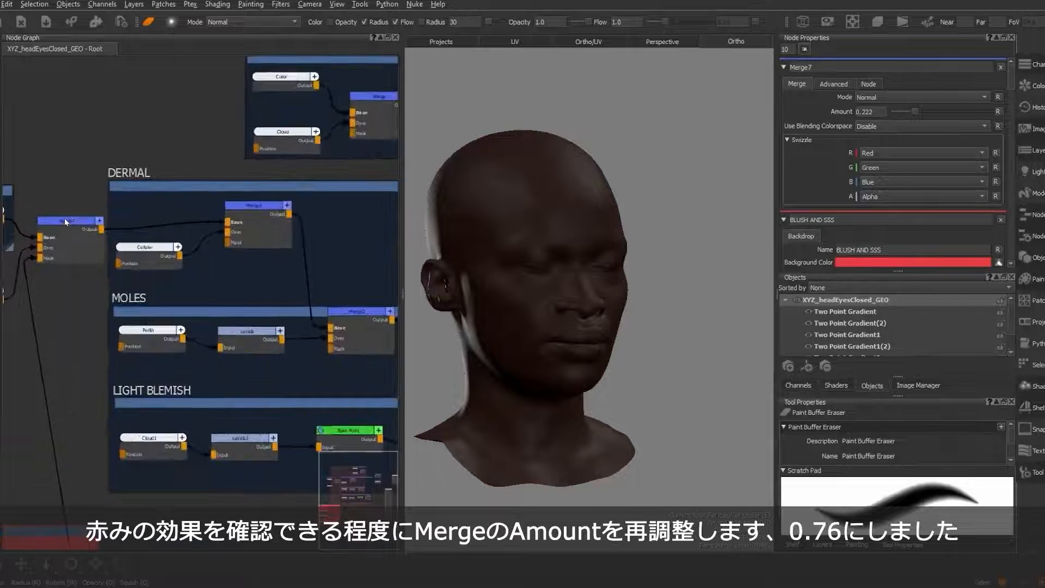
click(68, 227)
middle_drag(68, 228, 239, 222)
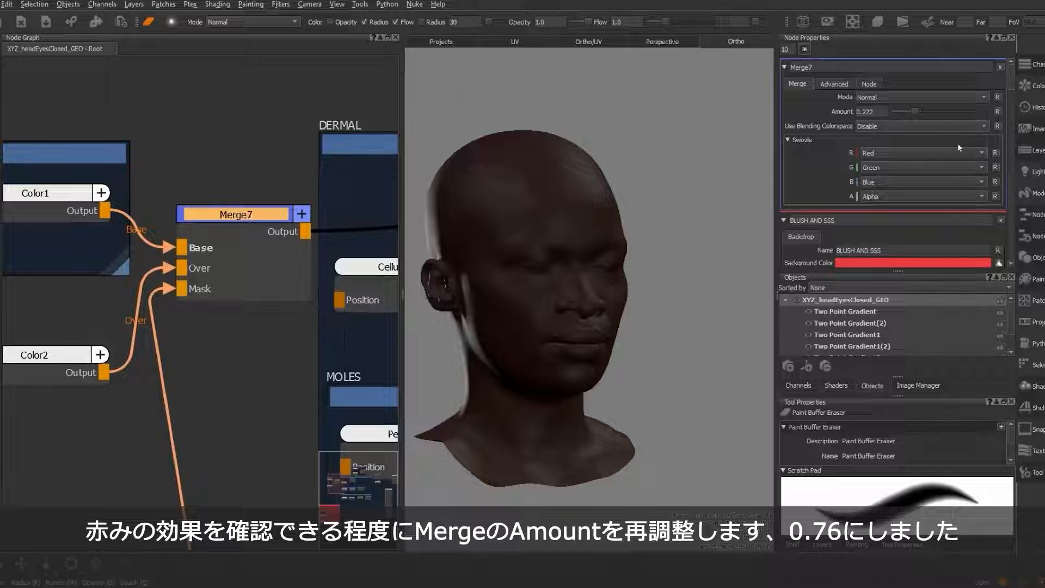
mouse_move(916, 111)
mouse_down()
mouse_move(1000, 116)
mouse_move(965, 112)
mouse_up()
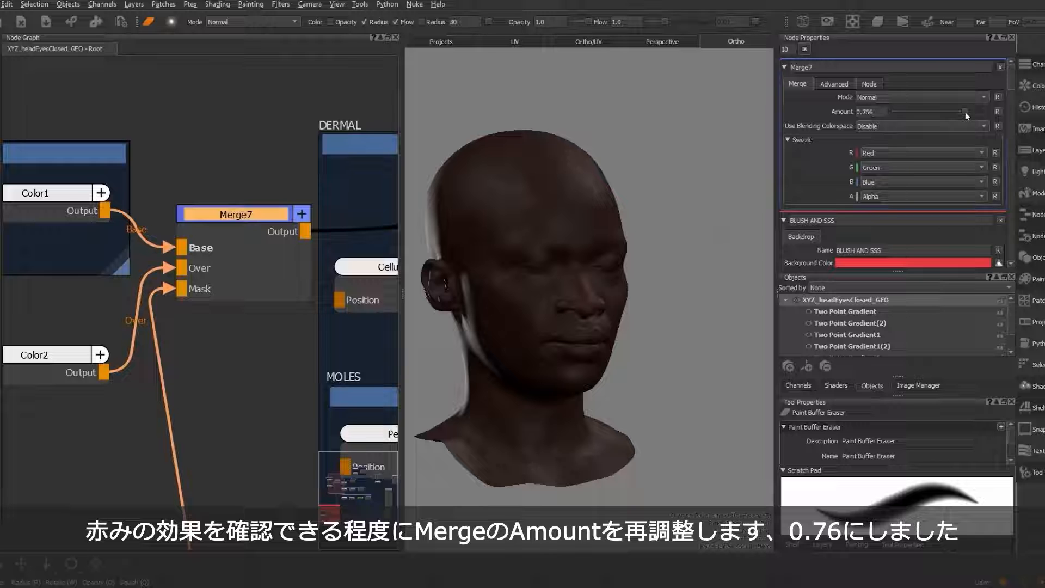
mouse_move(595, 299)
alt+right_down()
mouse_move(730, 325)
mouse_move(583, 308)
alt+right_up()
alt+drag(584, 308, 566, 308)
alt+right_drag(566, 308, 611, 303)
alt+drag(611, 303, 645, 294)
Step: Add a Levels node beside the subsurface inputs of the Arnold Standard Surface node
scroll(168, 235, down, 5)
alt+drag(152, 479, 112, 140)
alt+drag(387, 315, 286, 312)
scroll(284, 311, down, 3)
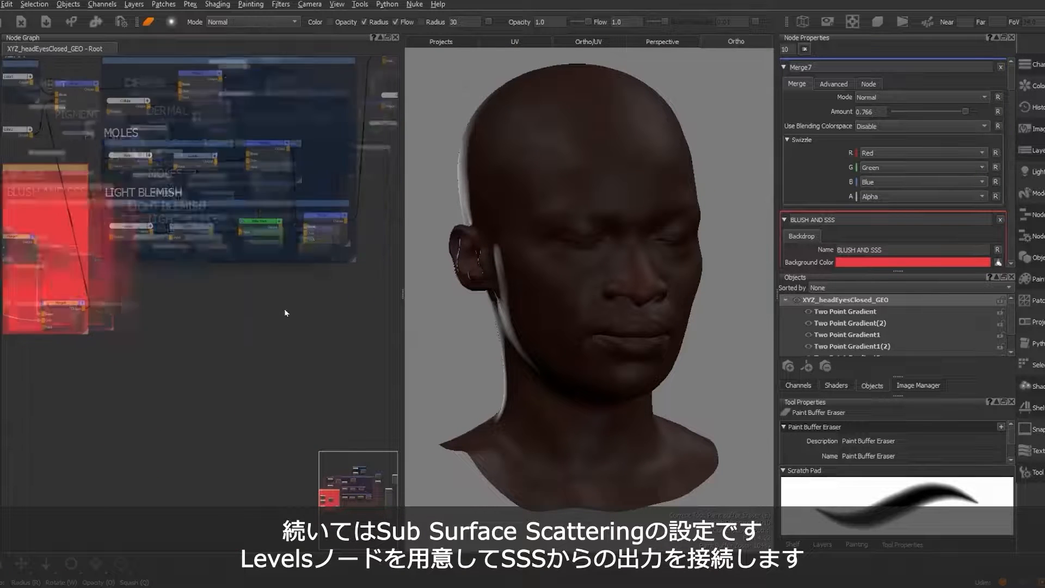
alt+drag(386, 308, 289, 311)
scroll(290, 310, up, 6)
scroll(202, 285, up, 2)
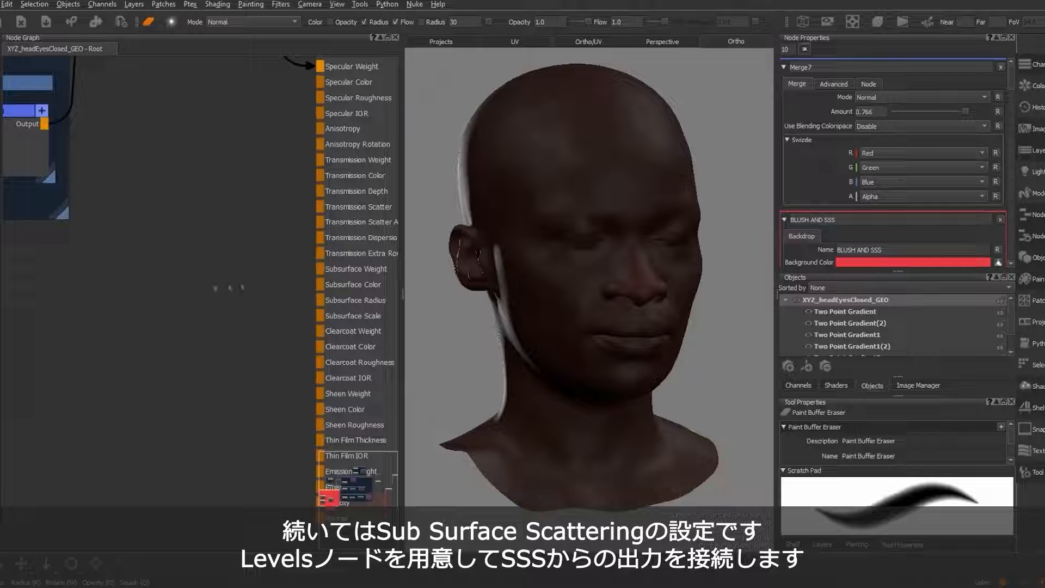
key(Tab)
text(levels)
key(Return)
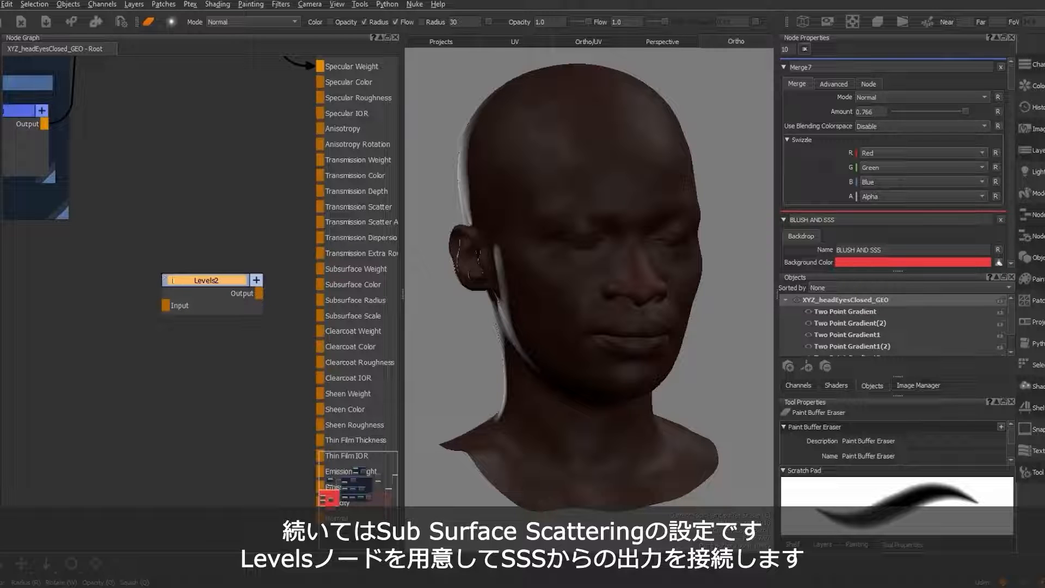
Step: Connect Merge6's mask output to the input of Levels2 and nudge Levels2 into place beside the shader's subsurface inputs
scroll(225, 302, down, 4)
alt+drag(139, 321, 355, 315)
drag(75, 303, 249, 295)
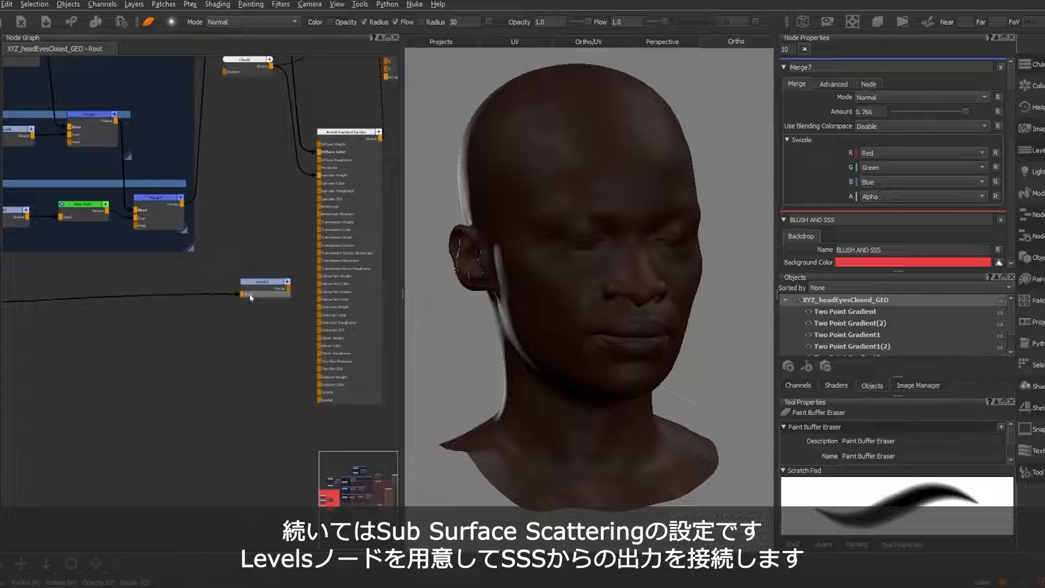
scroll(265, 287, up, 2)
scroll(337, 332, up, 2)
middle_drag(317, 333, 231, 358)
drag(176, 292, 182, 279)
Step: Set the Subsurface Color of the Arnold Standard Surface shader to a muted red
click(317, 271)
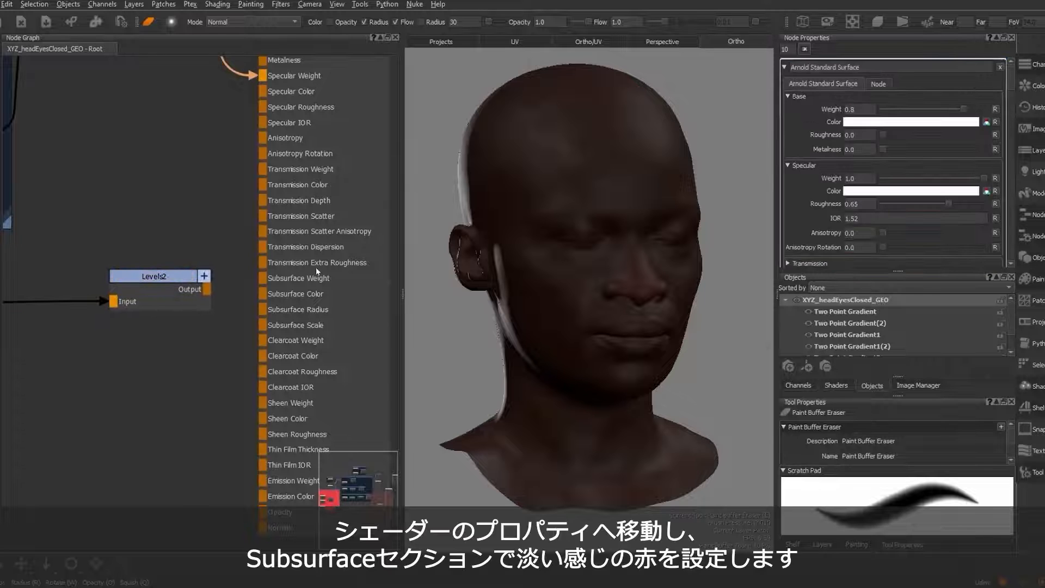
scroll(1014, 90, down, 5)
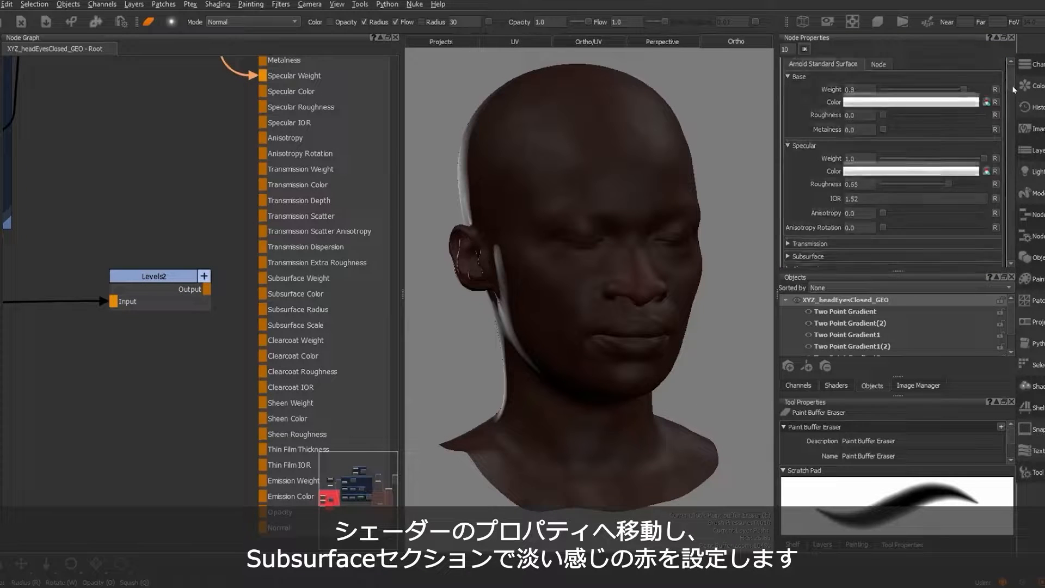
click(794, 167)
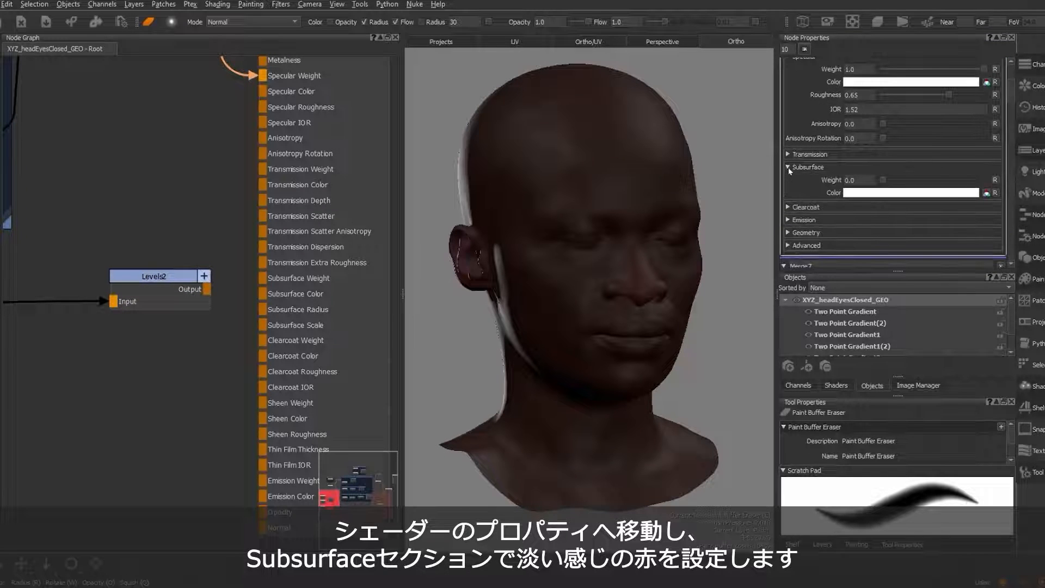
click(862, 194)
drag(171, 391, 198, 384)
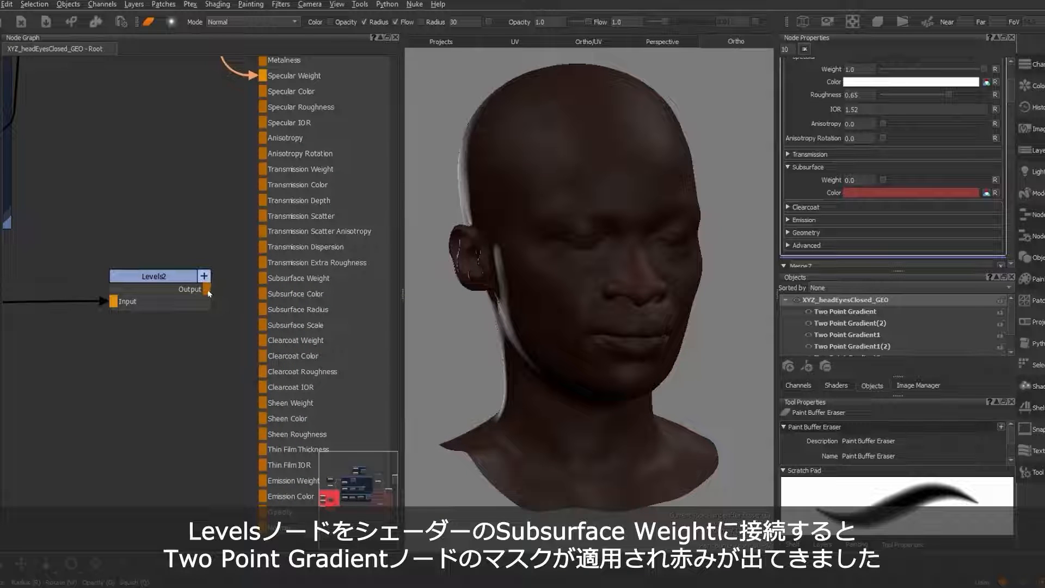
Step: Connect the Levels2 output to the shader's Subsurface Weight input and shift Levels2 slightly away from the shader
drag(207, 290, 266, 279)
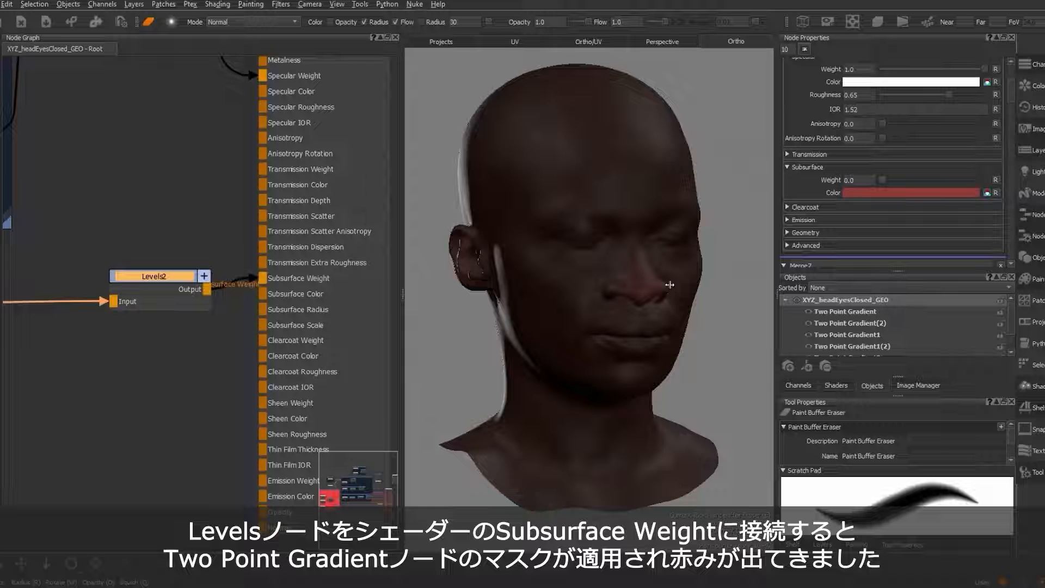
alt+drag(676, 323, 675, 321)
drag(158, 279, 144, 279)
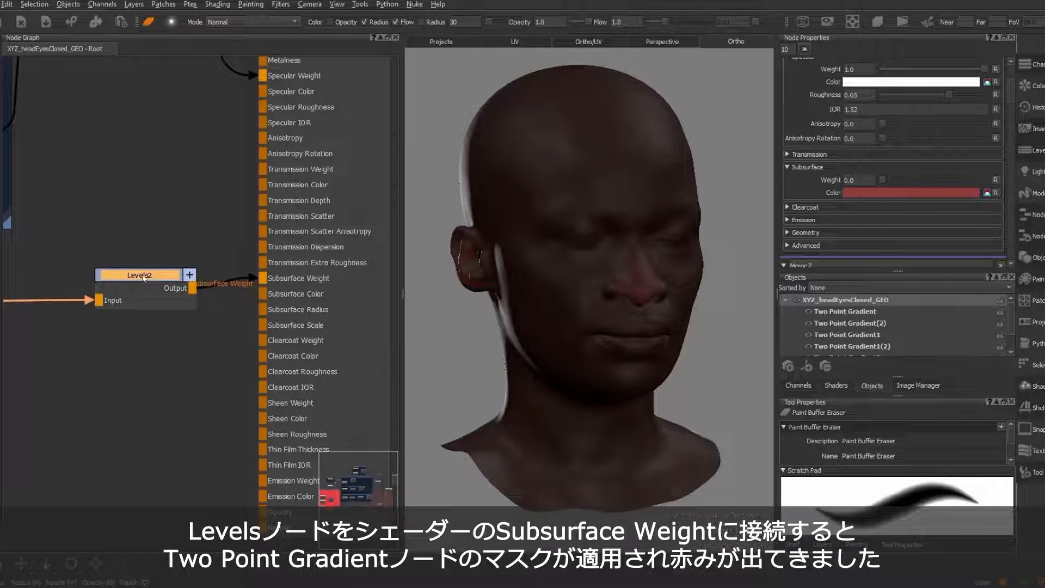
Step: Preview the Levels2 mask on the head and set its Output Level Black to 0.006
key(1)
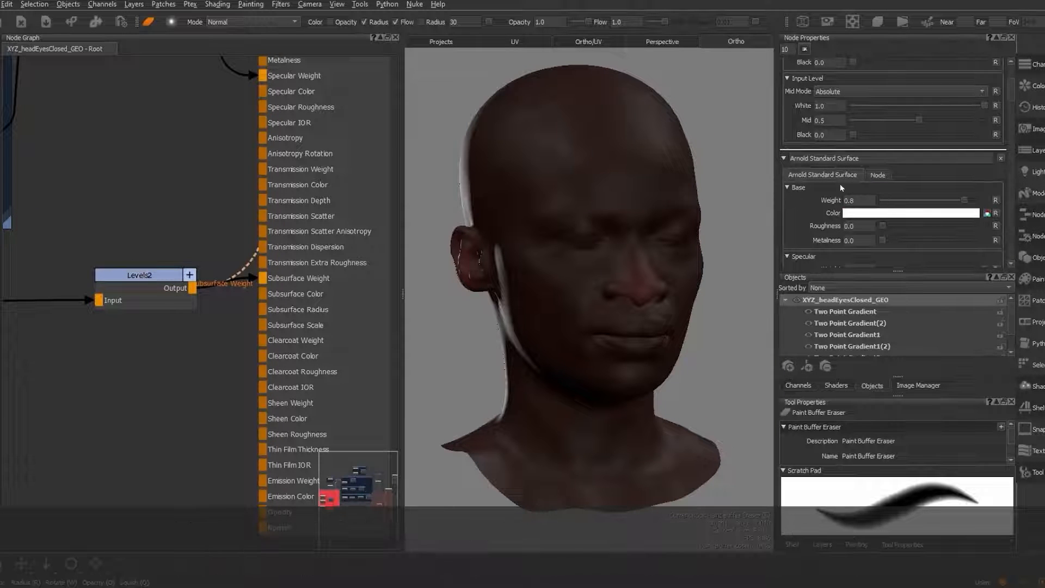
scroll(854, 172, up, 3)
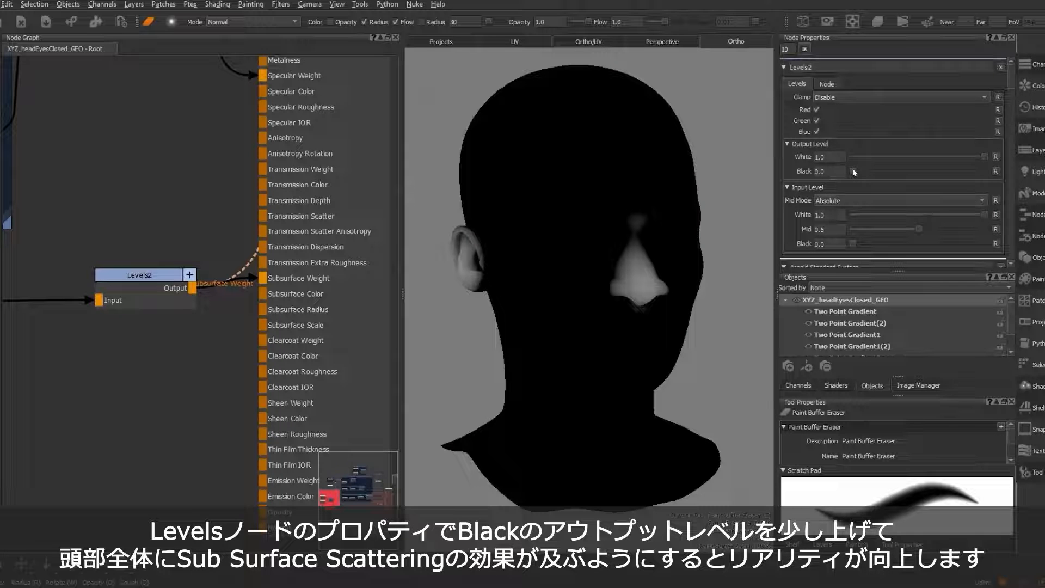
drag(853, 169, 854, 169)
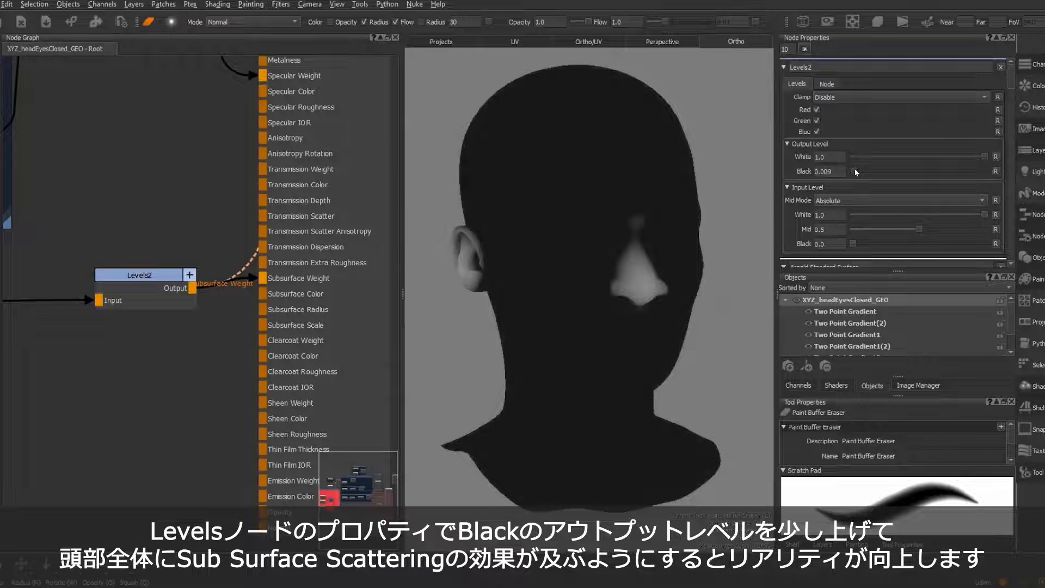
click(842, 172)
key(Return)
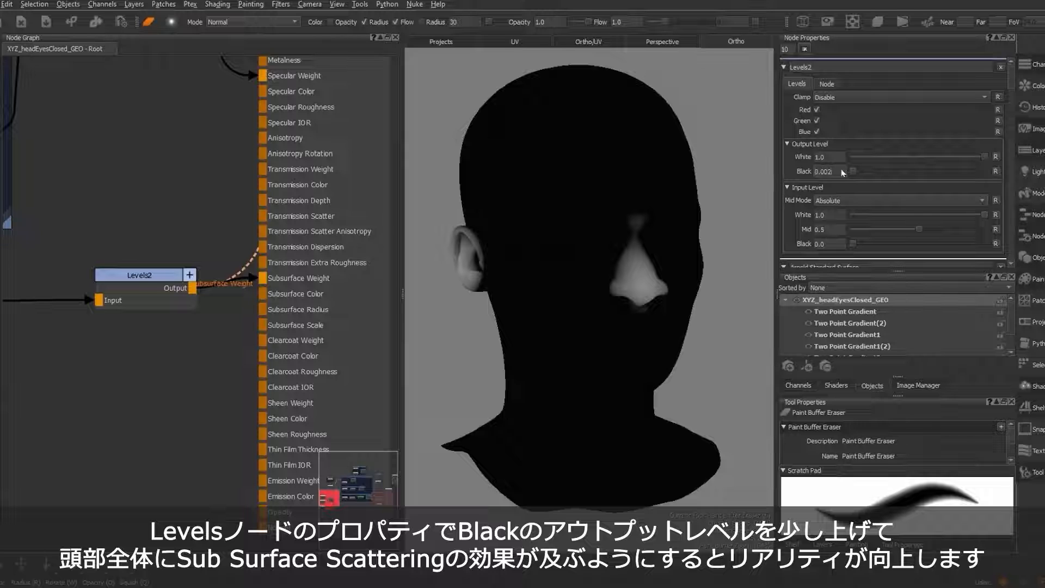
key(BackSpace)
text(6)
key(Return)
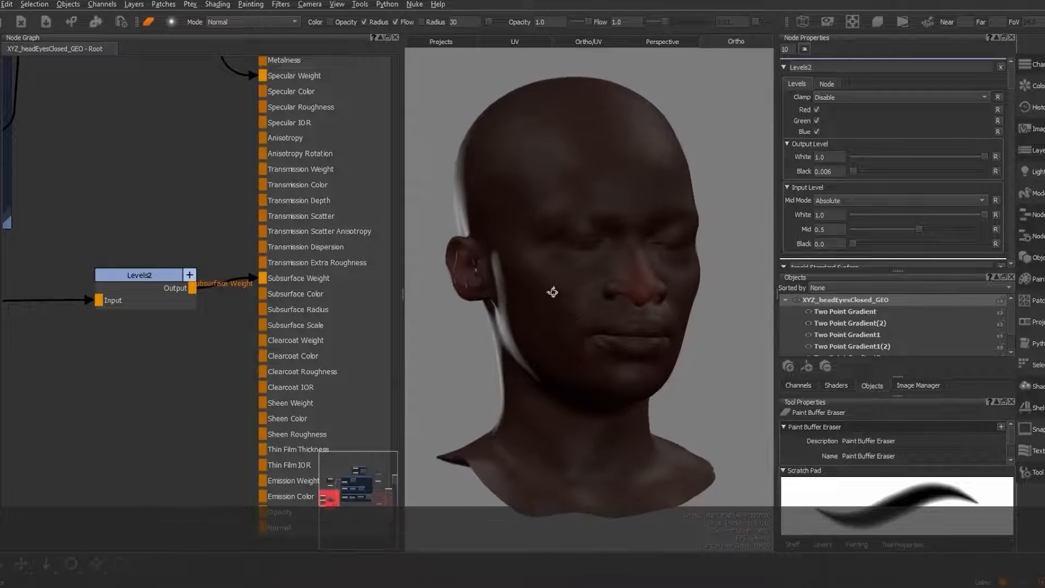
Step: Set the Input Level White of Levels2 to 0.813 and inspect the nose redness on the shaded head
click(148, 277)
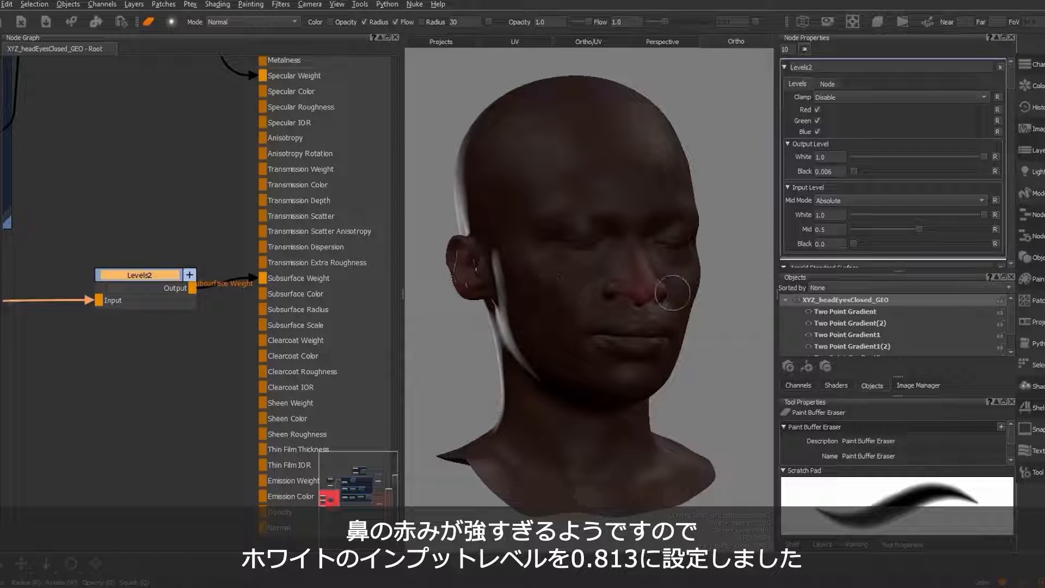
drag(982, 219, 959, 214)
mouse_move(536, 218)
alt+mouse_down()
mouse_move(553, 227)
mouse_move(533, 224)
alt+mouse_up()
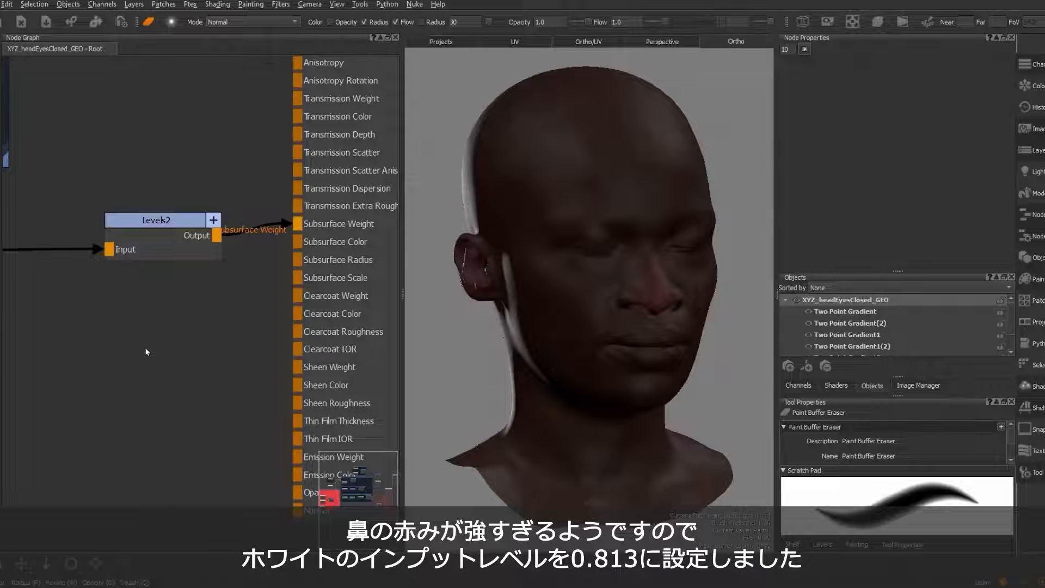
Step: Add a Backdrop node in the empty graph area below the LIGHT BLEMISH group
scroll(146, 351, down, 3)
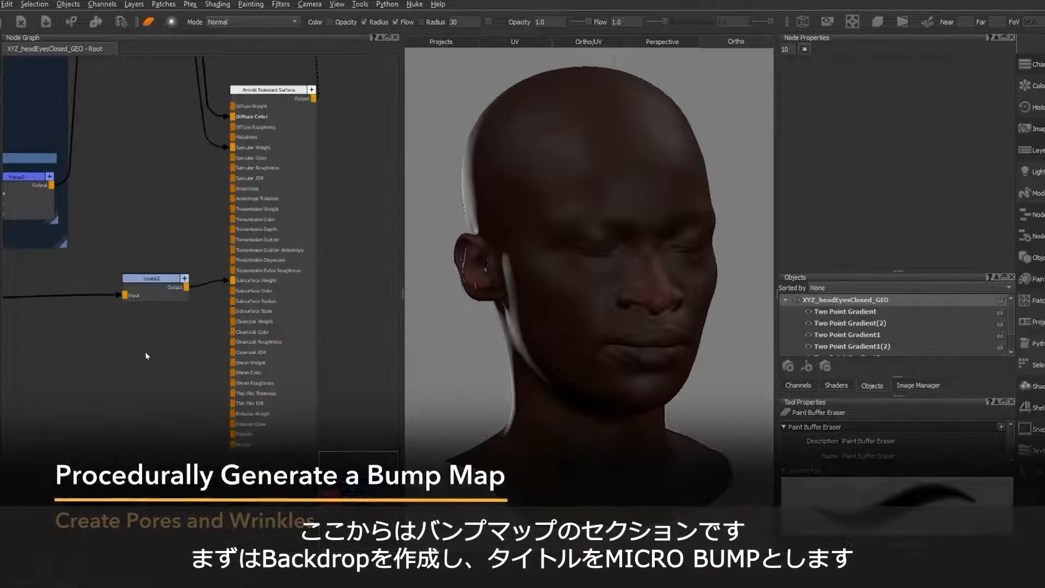
scroll(146, 355, down, 5)
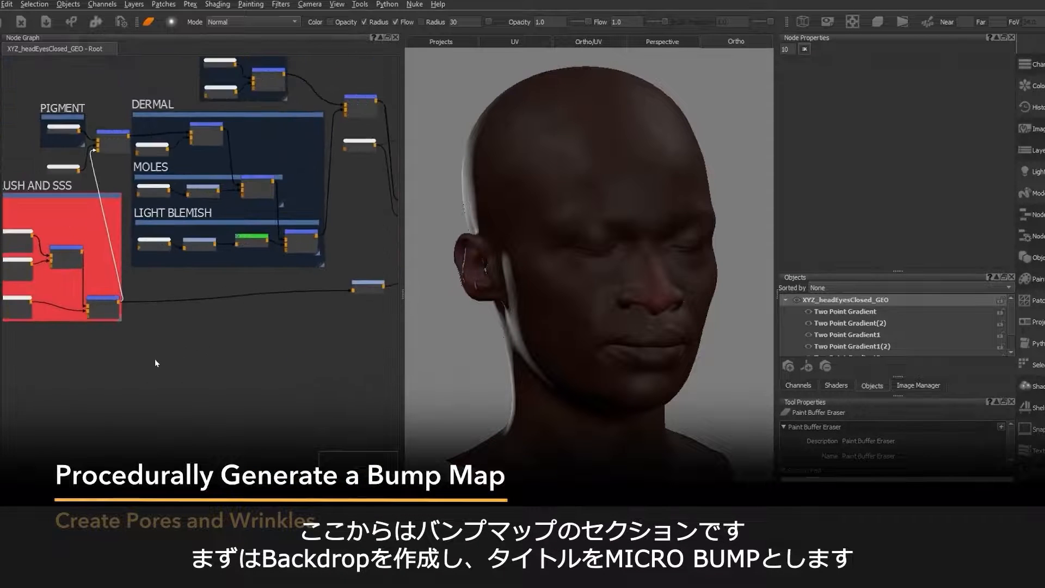
key(Tab)
text(Backdrop)
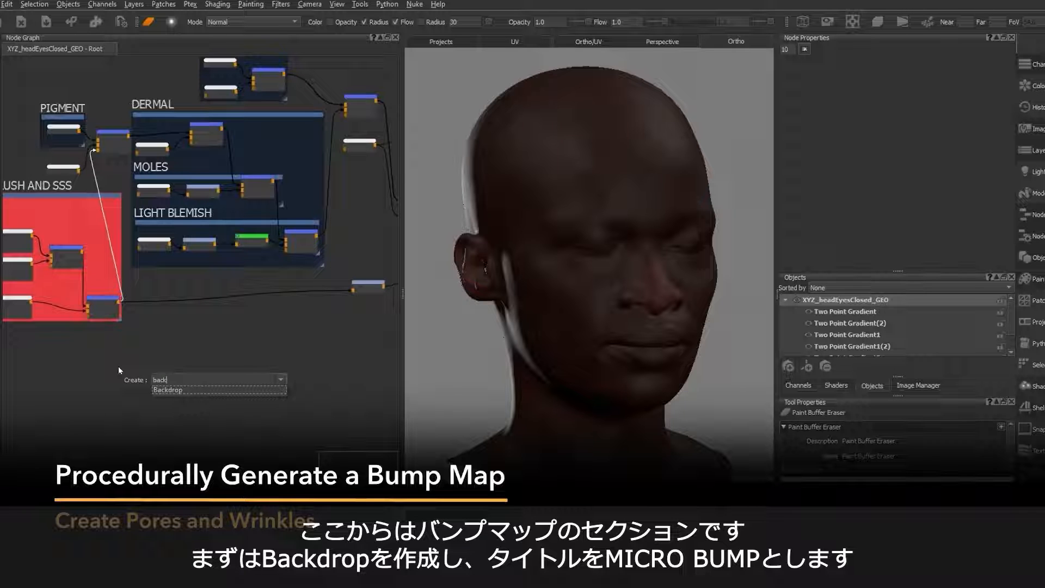
key(Return)
Step: Enlarge the new backdrop and move it directly beneath the BLUSH AND SSS group
drag(160, 396, 302, 498)
scroll(210, 370, down, 3)
middle_drag(212, 415, 205, 383)
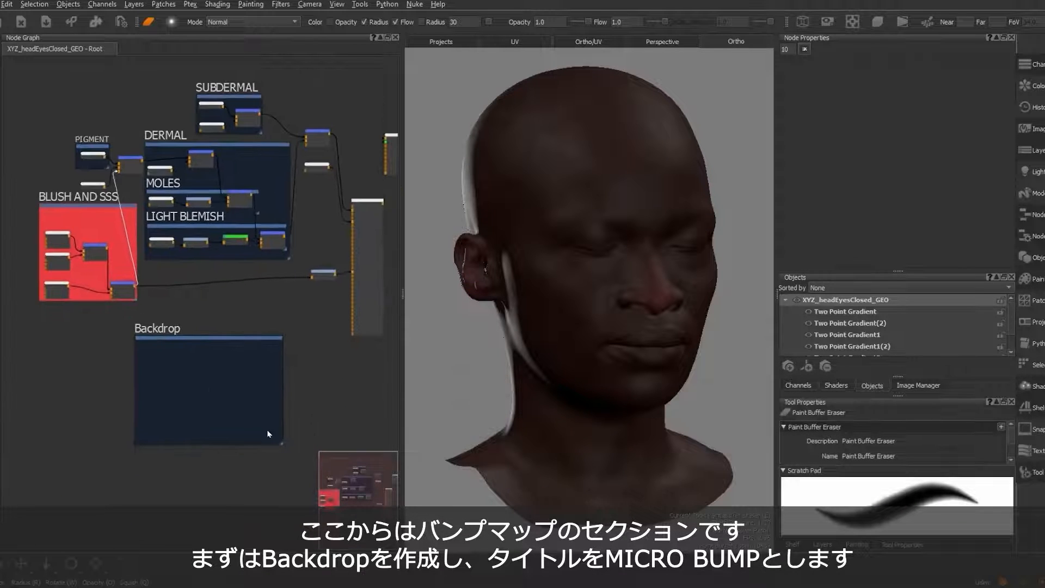
drag(282, 445, 351, 509)
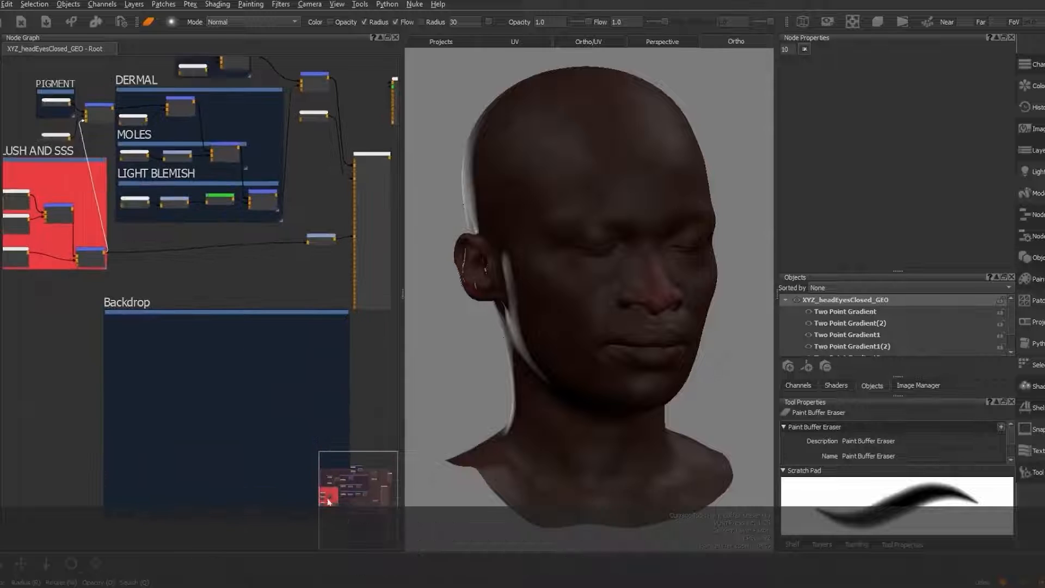
drag(189, 319, 107, 299)
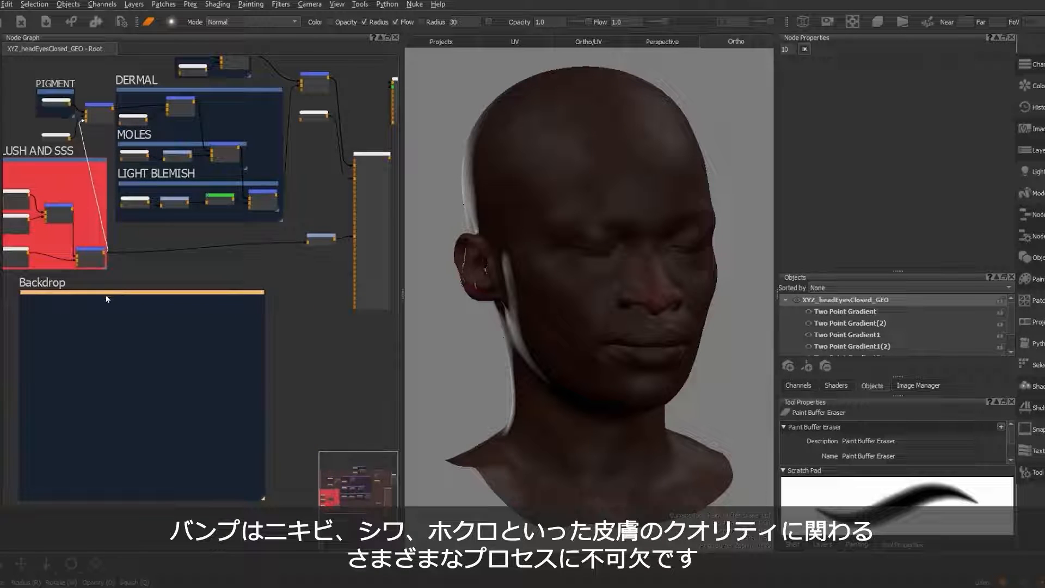
Step: Rename the new backdrop as MICRO BUMP
double_click(86, 297)
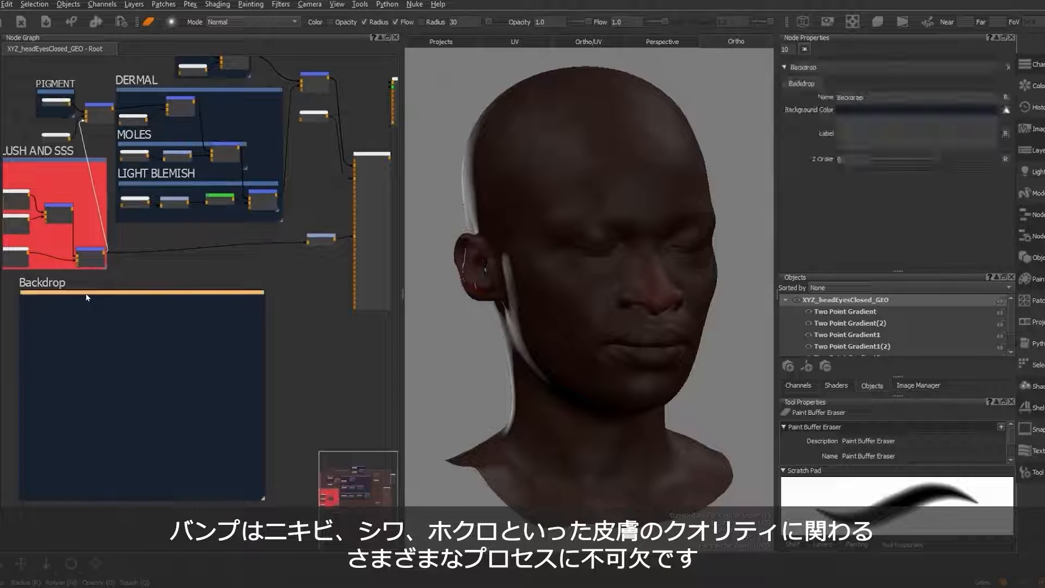
double_click(803, 67)
text(MICR)
text(O_)
text(BUM)
key(Return)
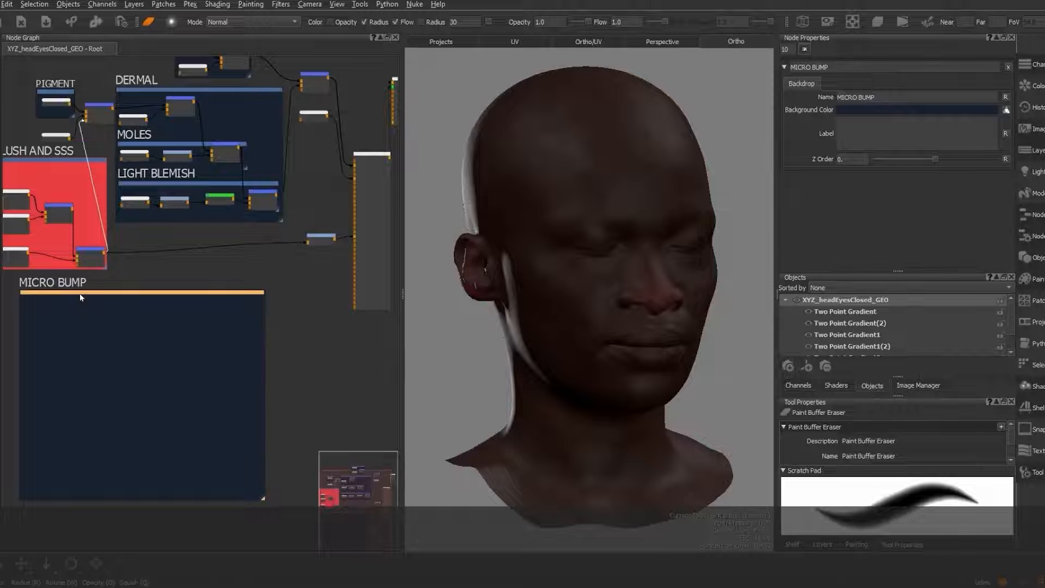
Step: Add a Cellular node in the upper corner of the MICRO BUMP backdrop
key(f)
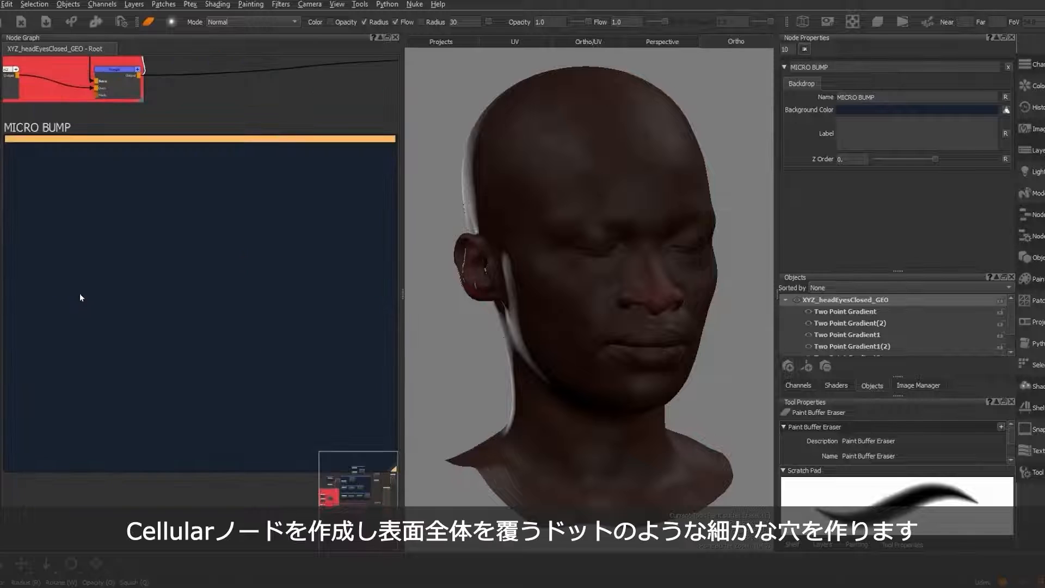
click(27, 171)
key(Tab)
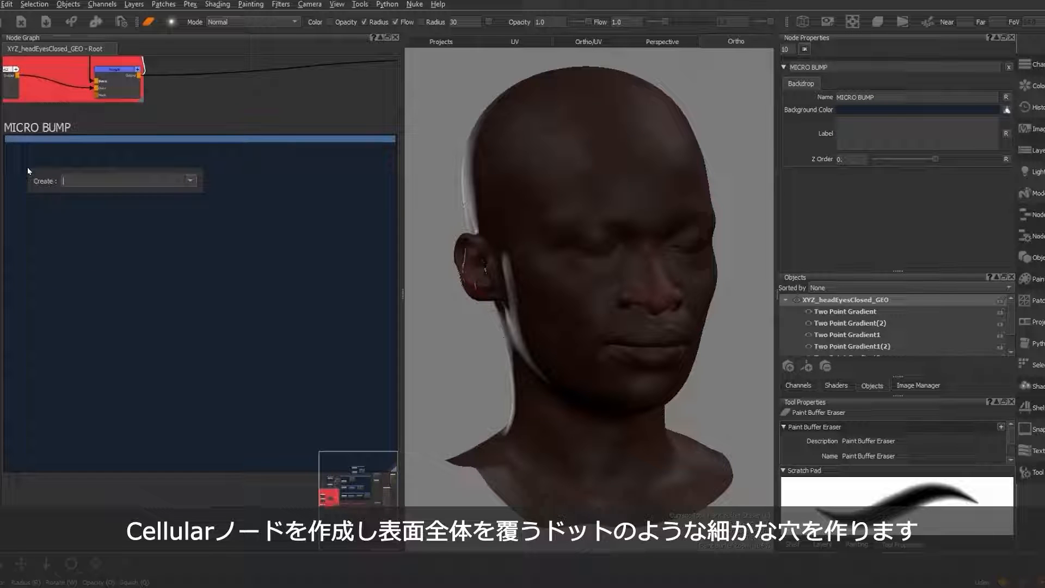
text(cell)
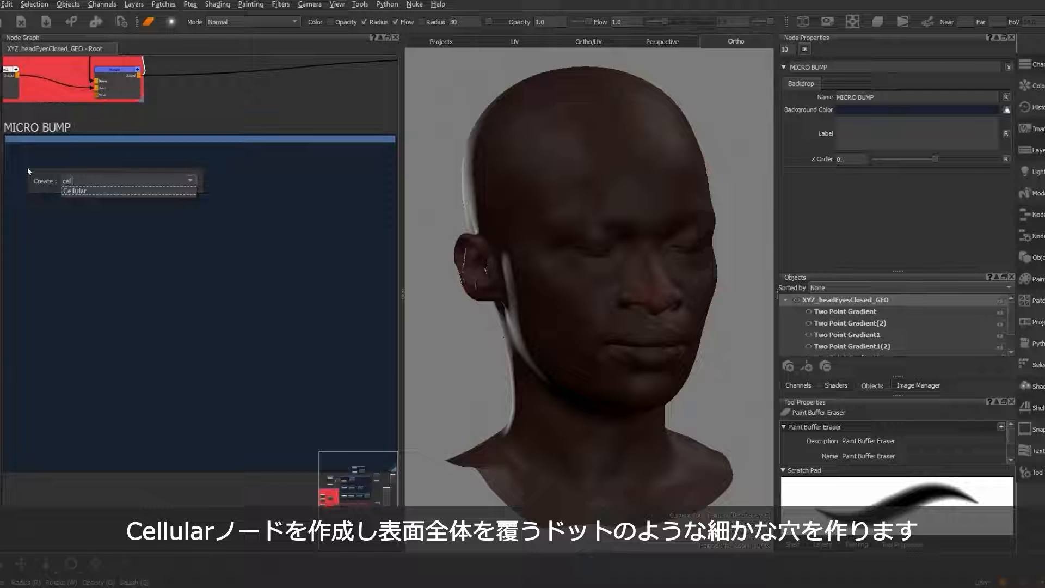
key(Return)
scroll(30, 172, up, 4)
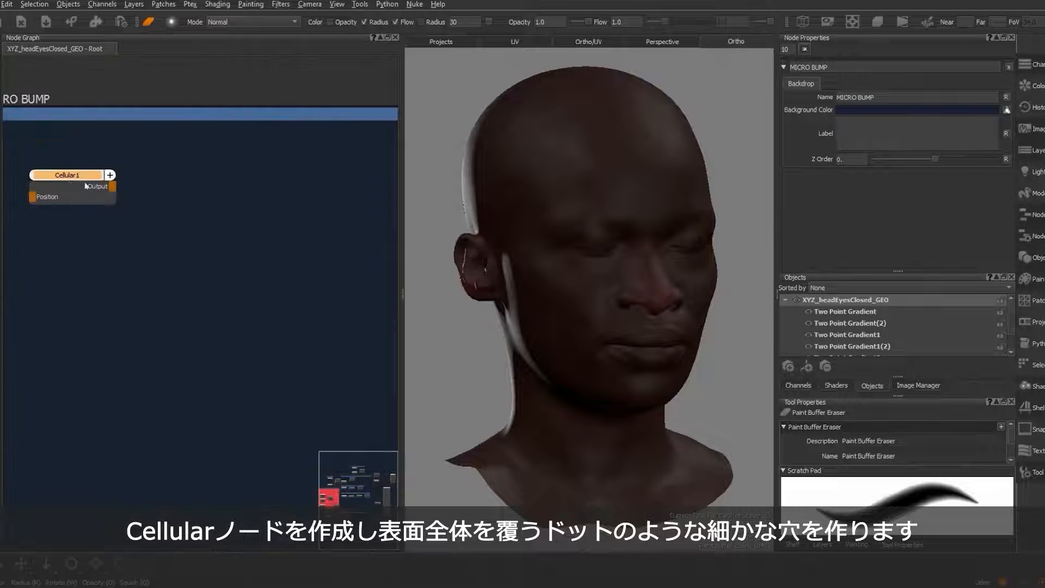
drag(101, 201, 146, 205)
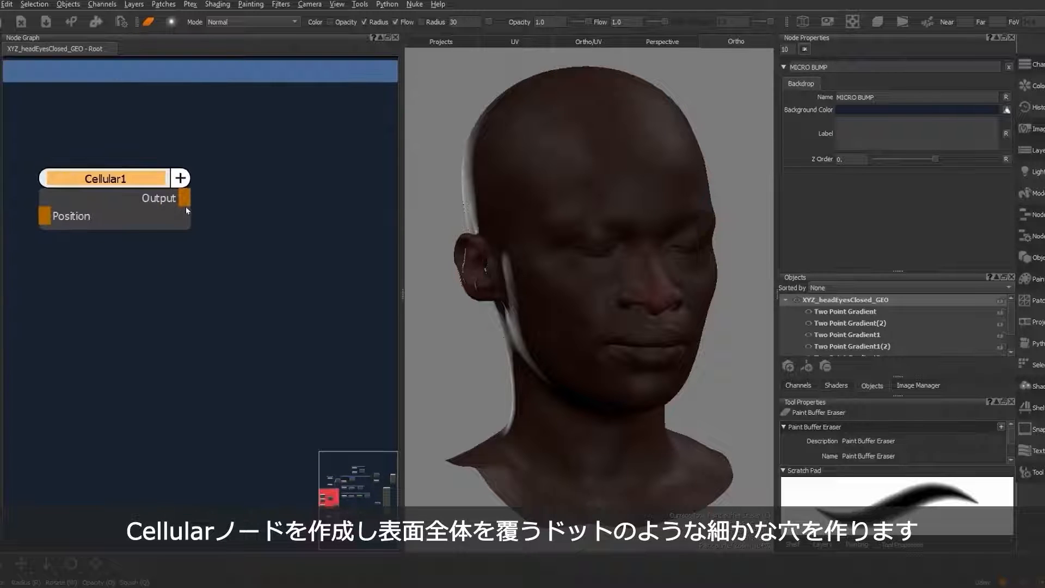
Step: Preview the Cellular1 pattern on the head, set its Size to 0.08 and inspect the dots up close
double_click(123, 180)
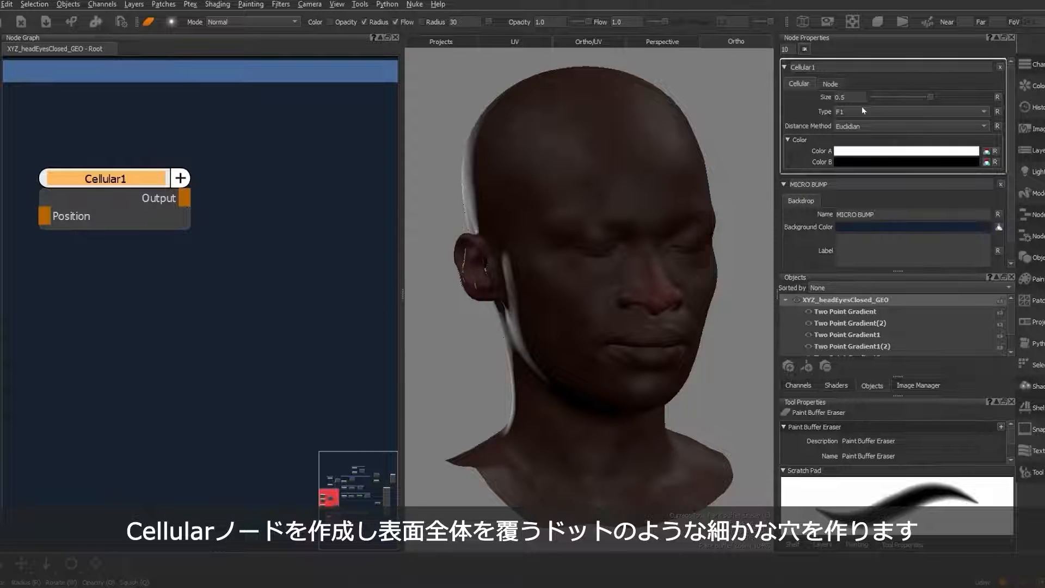
key(1)
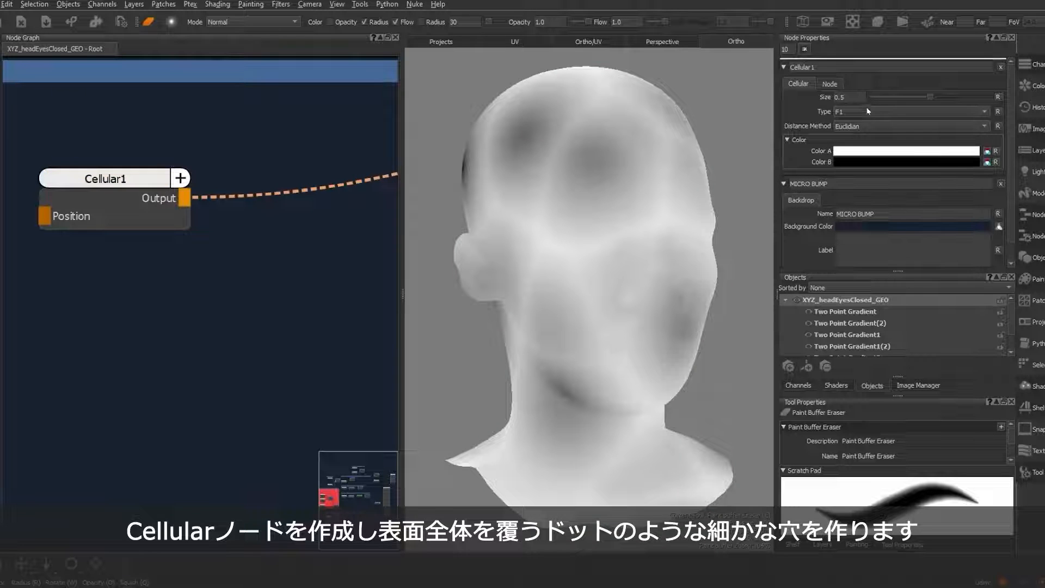
key(BackSpace)
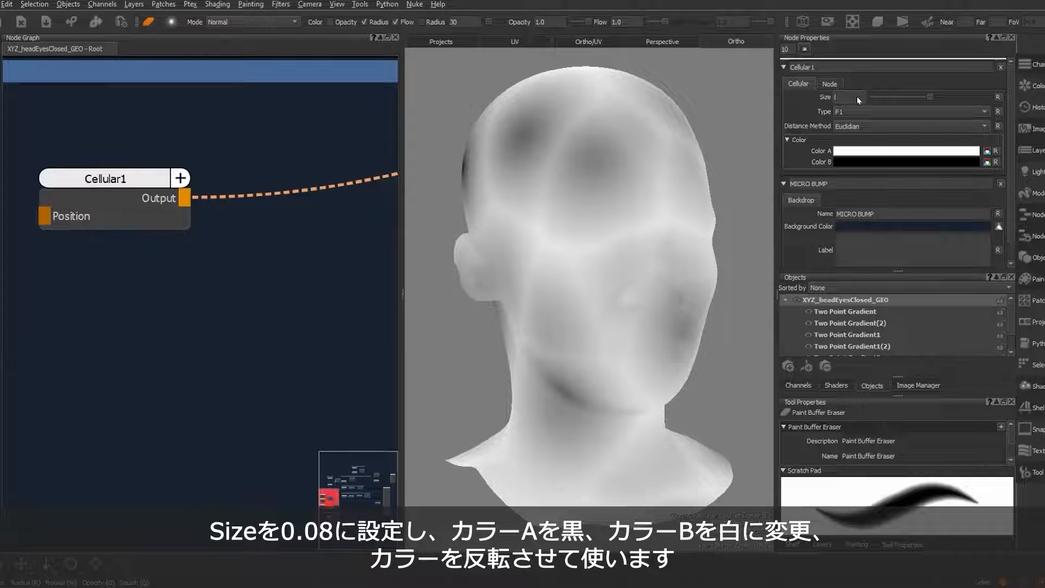
text(08)
key(Return)
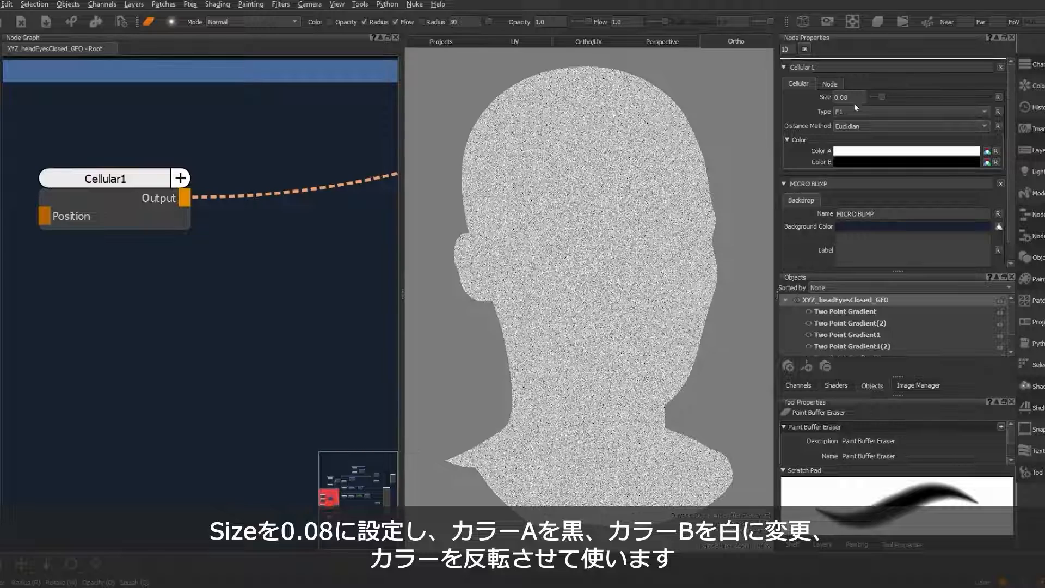
scroll(699, 296, up, 10)
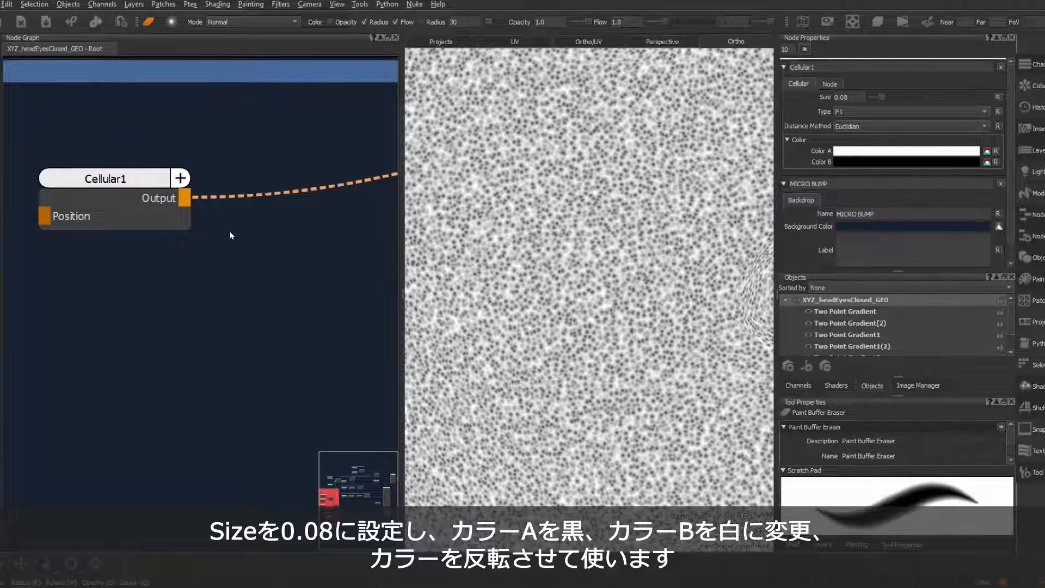
Step: Invert the Cellular1 colors by setting Color A to black and Color B to white
click(920, 151)
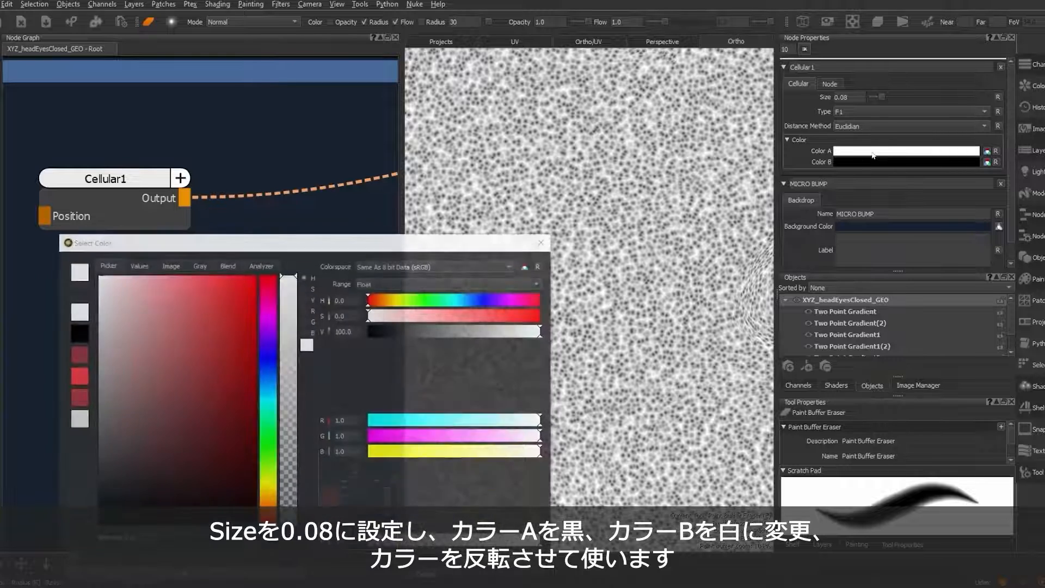
drag(155, 344, 60, 574)
click(156, 573)
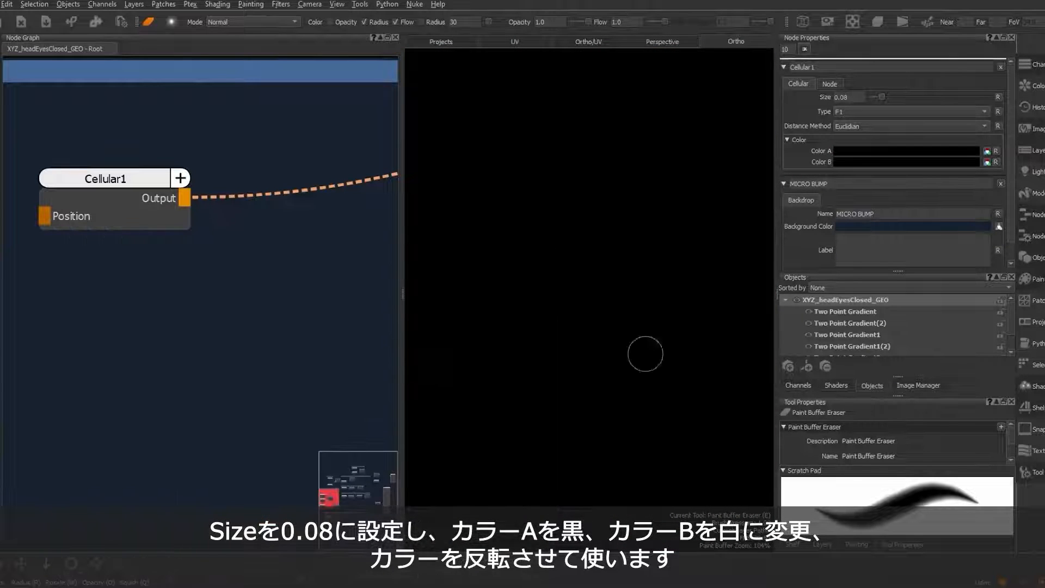
click(860, 161)
drag(156, 420, 37, 214)
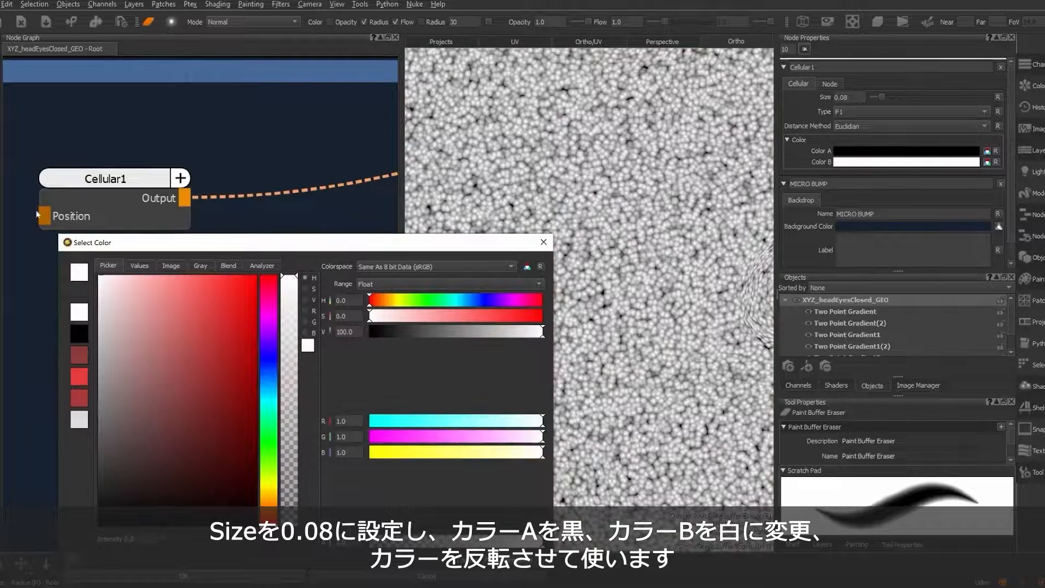
click(170, 576)
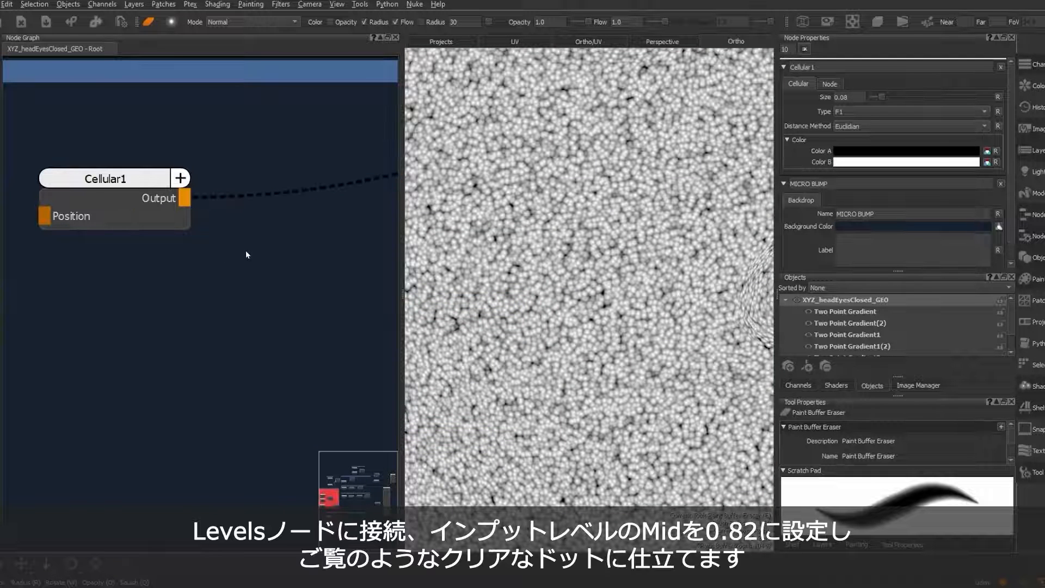
Step: Add a Levels node beside Cellular1, feed it the Cellular1 output and open its properties
key(Tab)
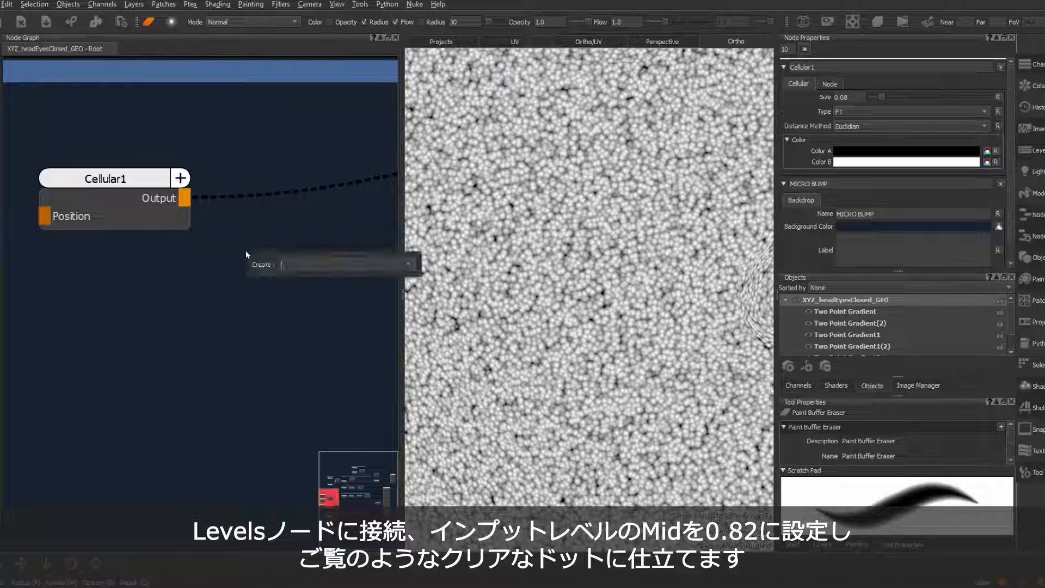
text(leve)
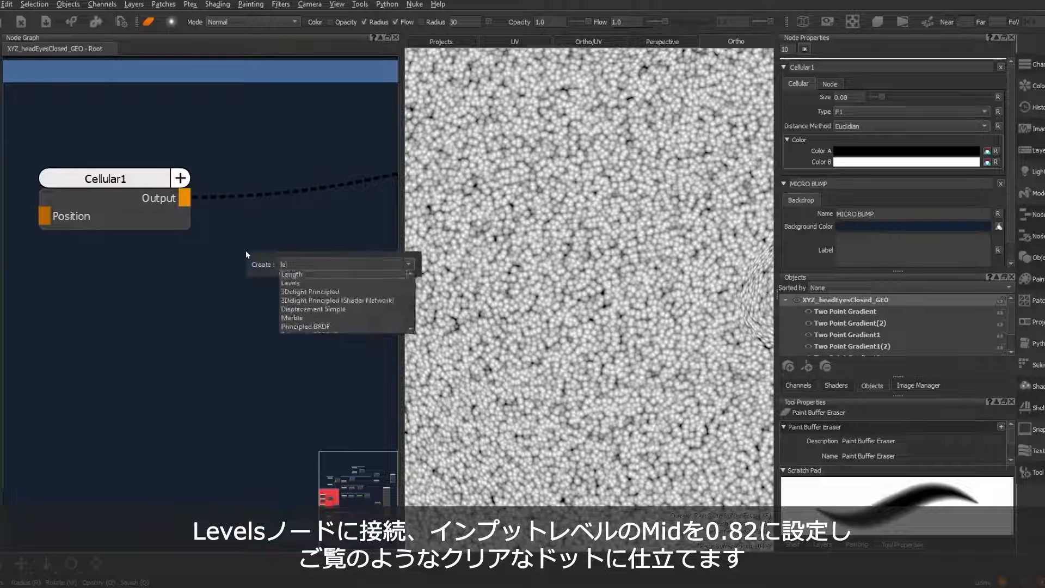
key(Return)
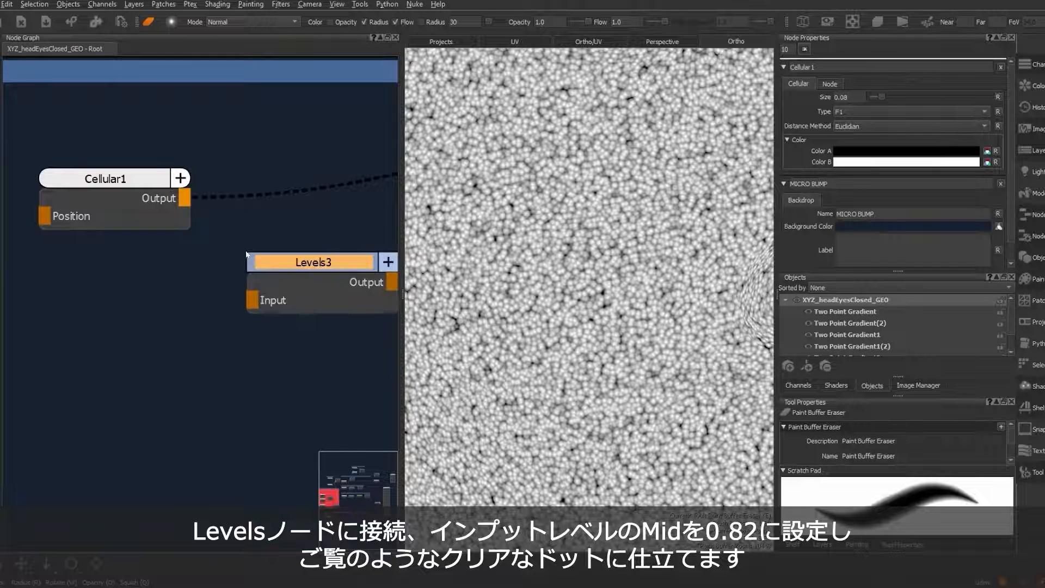
drag(185, 197, 252, 299)
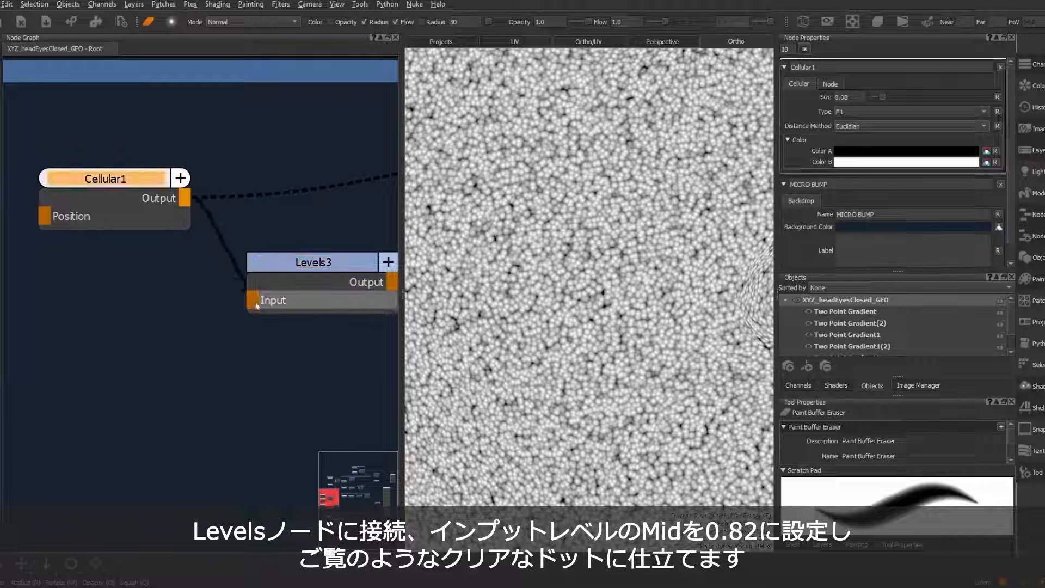
click(283, 258)
drag(283, 258, 285, 194)
click(291, 188)
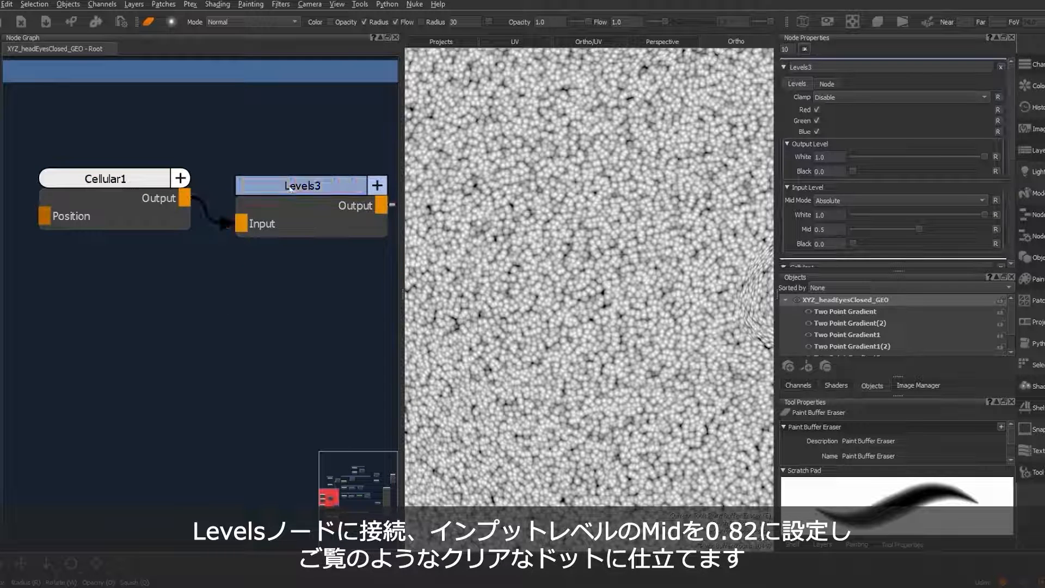
Step: Set the input level Mid of Levels3 to 0.82 and align the node with Cellular1
click(832, 230)
text(0.82)
key(Return)
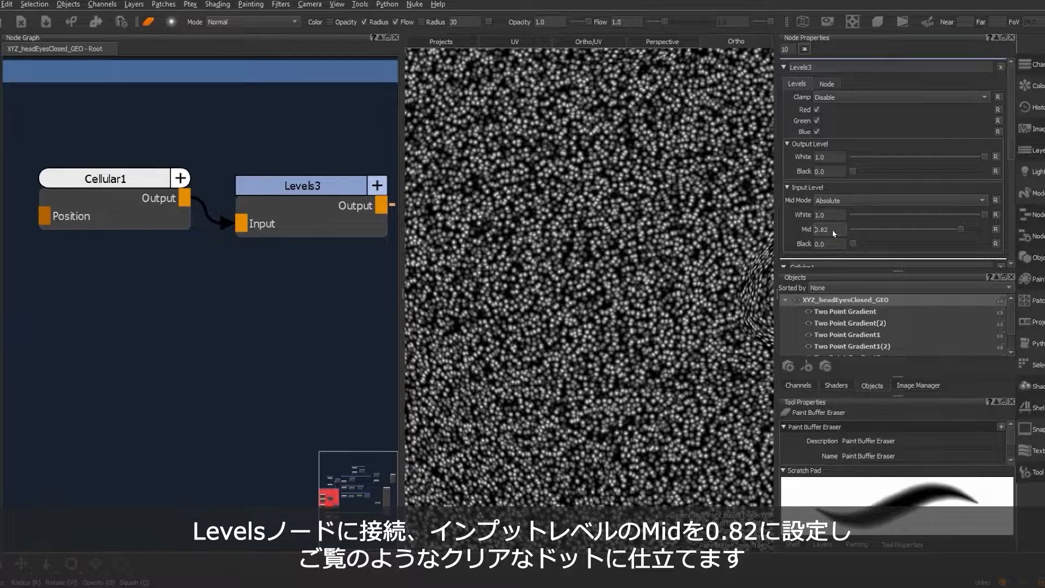
mouse_move(575, 288)
alt+right_down()
mouse_move(627, 292)
mouse_move(573, 286)
alt+right_up()
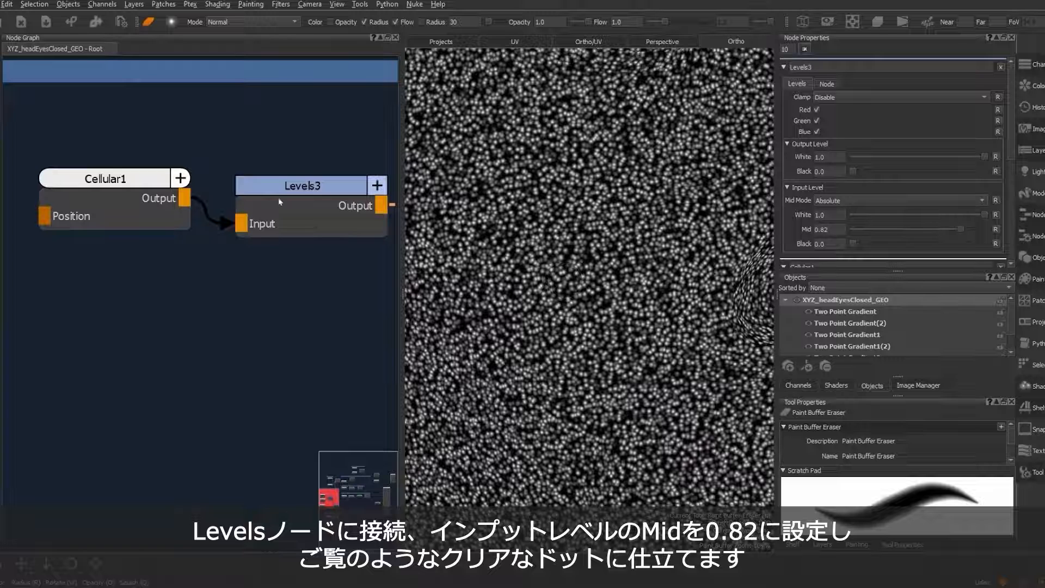
drag(280, 202, 282, 197)
Step: Add a second Cellular node and place it below Cellular1 in the MICRO BUMP backdrop
click(81, 297)
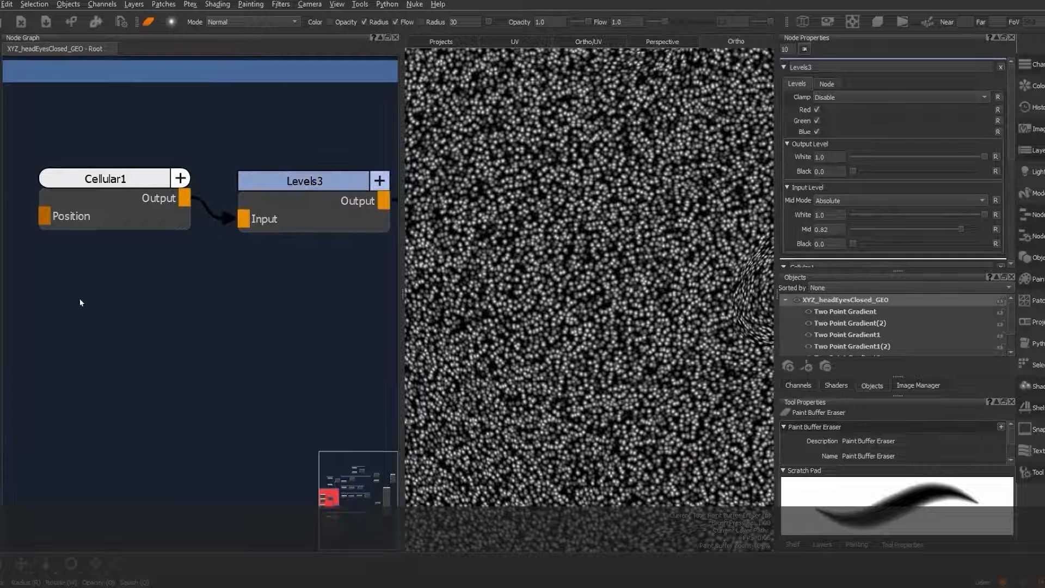
key(Tab)
text(Cellular)
key(Return)
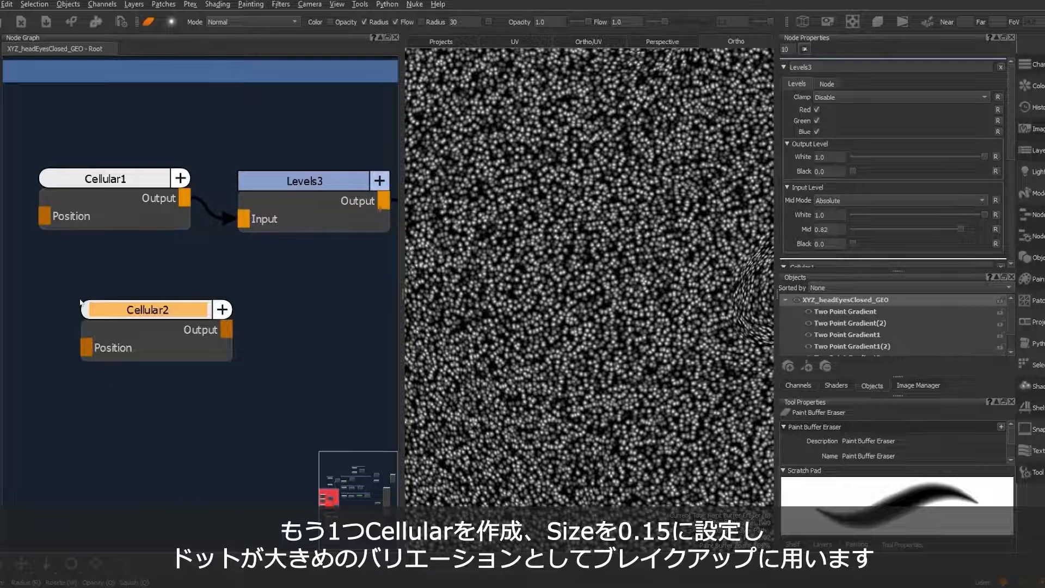
drag(137, 310, 99, 309)
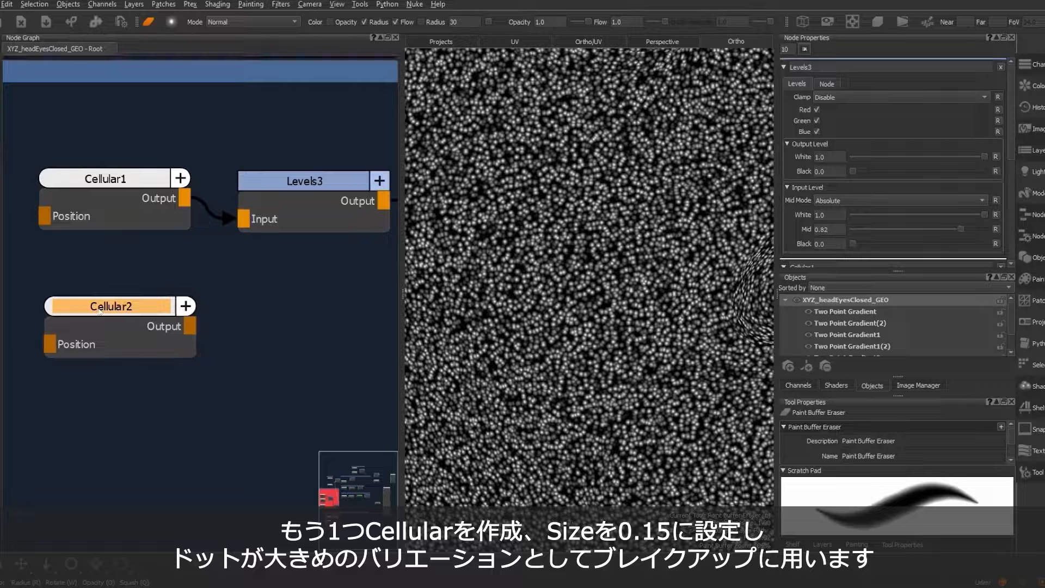
Step: Preview Cellular2 on the head and set its Size to 0.15
double_click(100, 307)
key(1)
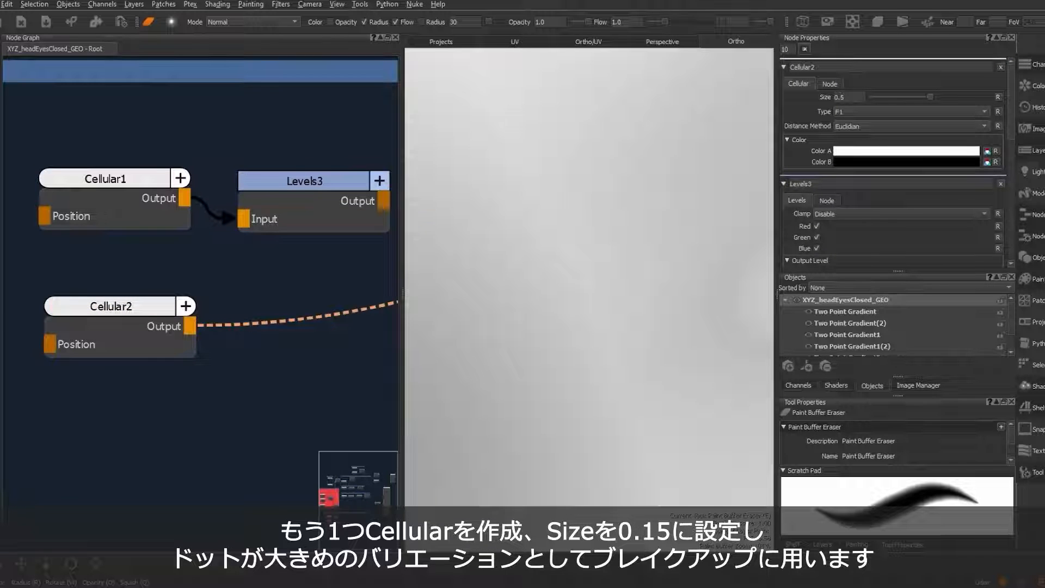
click(855, 101)
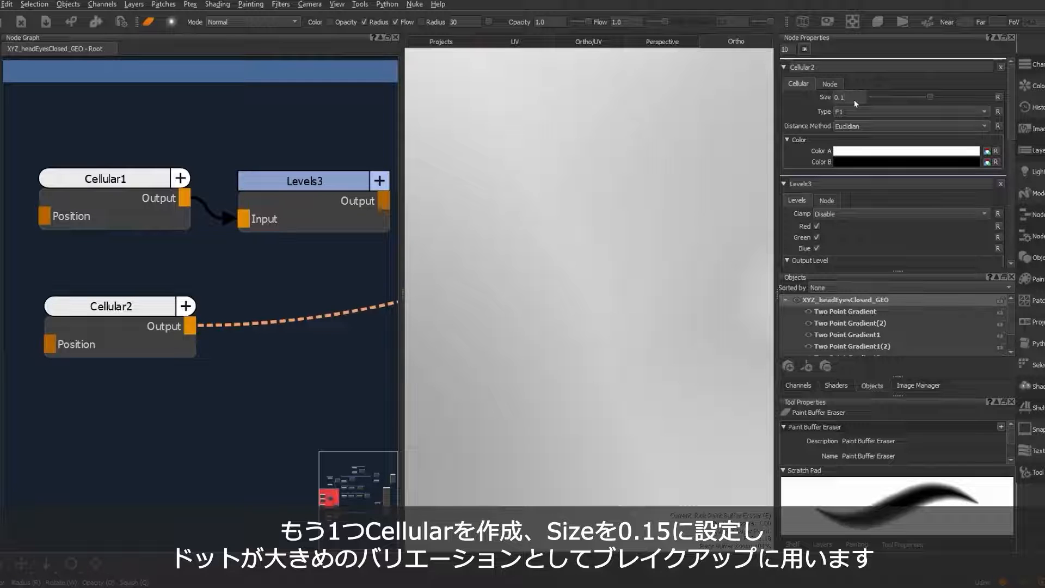
text(0.15)
key(Return)
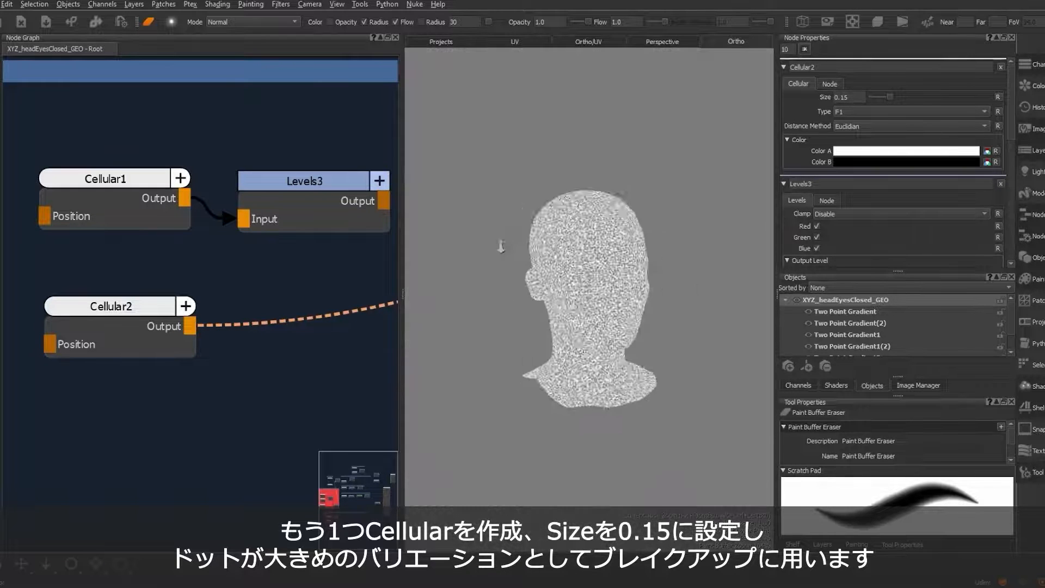
scroll(569, 256, up, 3)
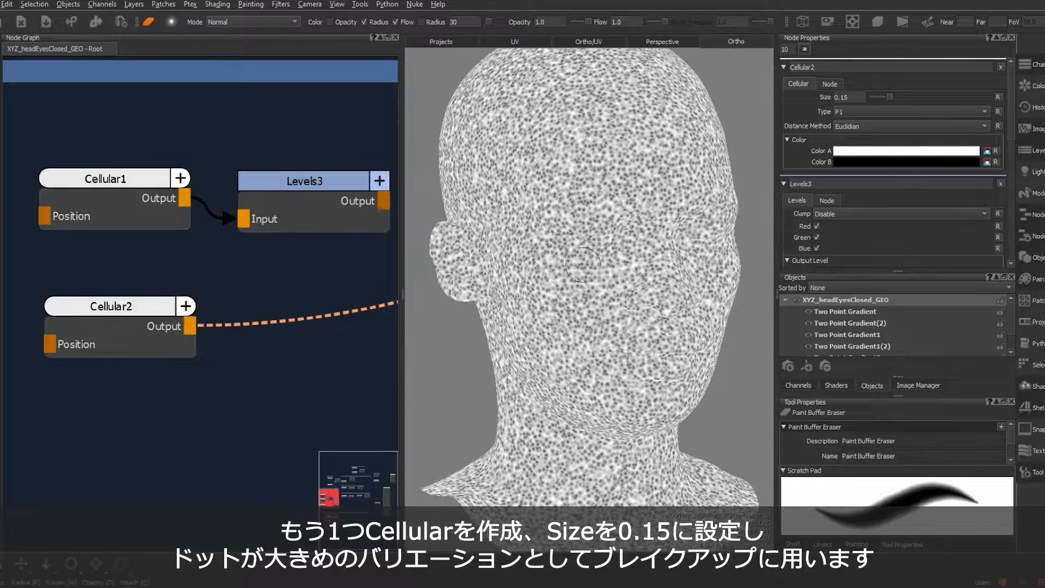
Step: Add a Levels node after Cellular2, connect the Cellular2 output to it and preview it on the head
click(246, 364)
key(Tab)
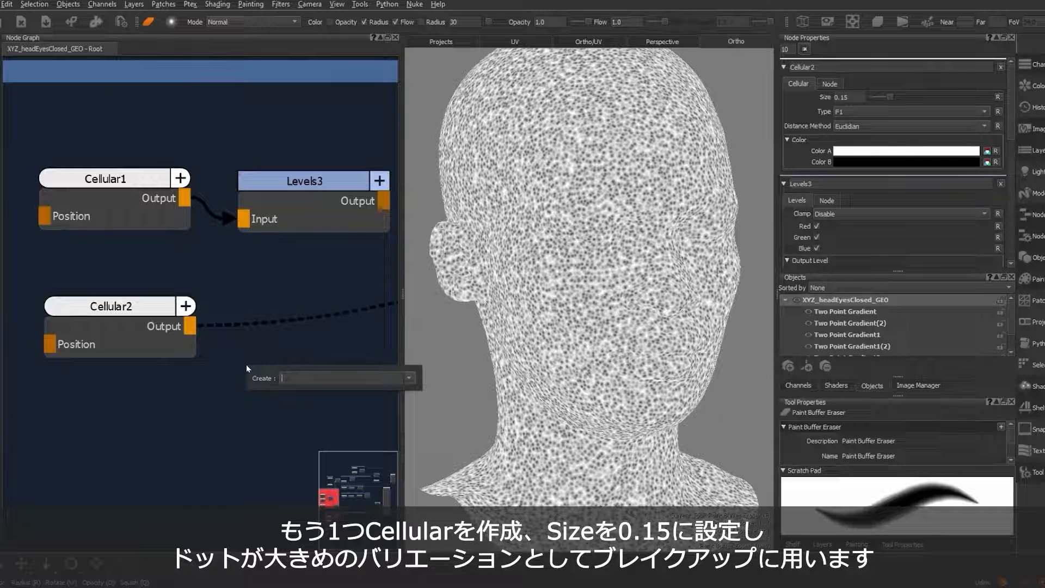
text(levels)
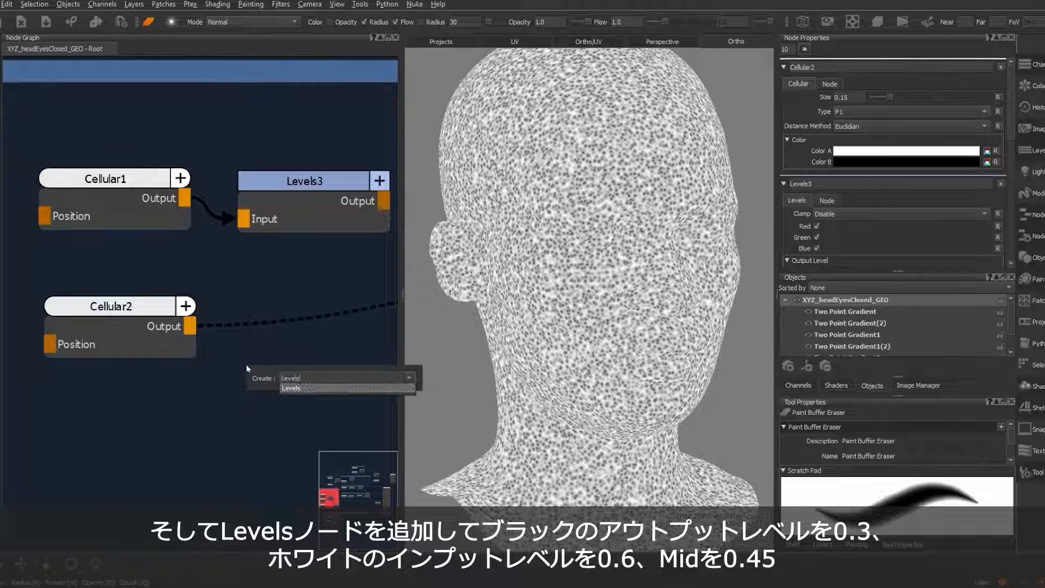
key(Return)
drag(189, 326, 277, 314)
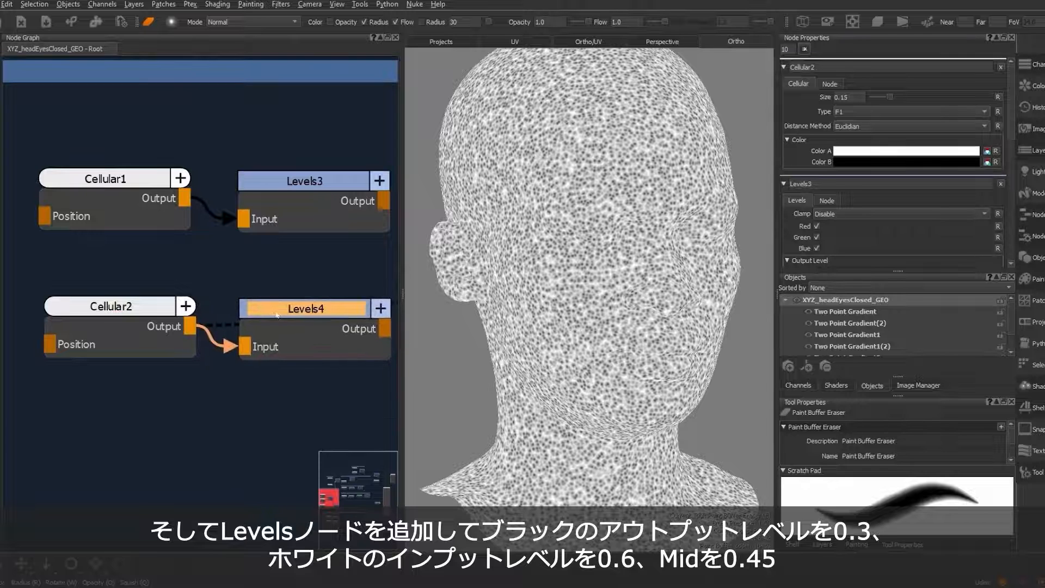
key(1)
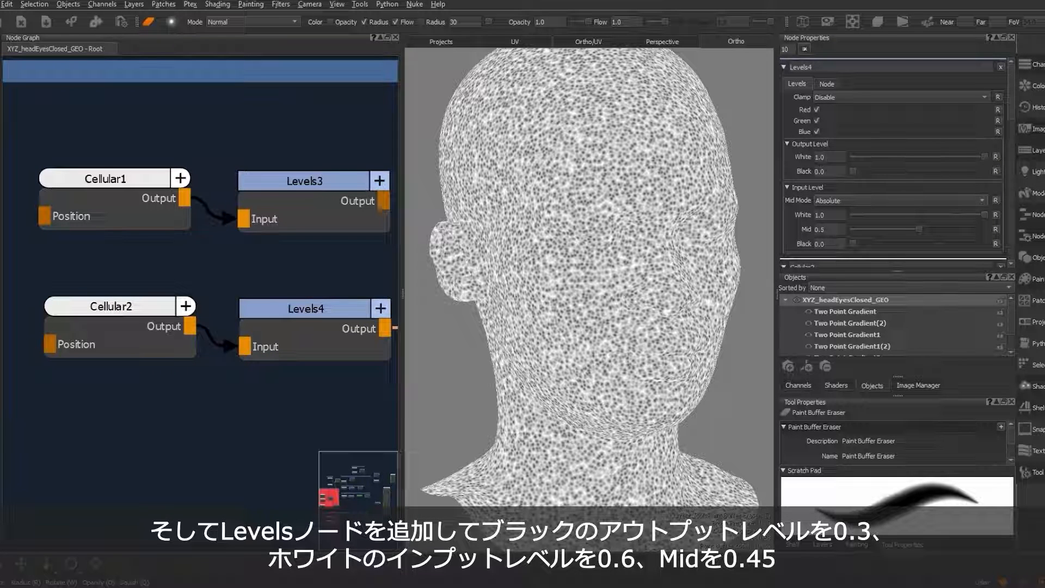
Step: Set the output level Black of Levels4 to 0.3 and its input level White to 0.6
key(BackSpace)
text(3)
key(Return)
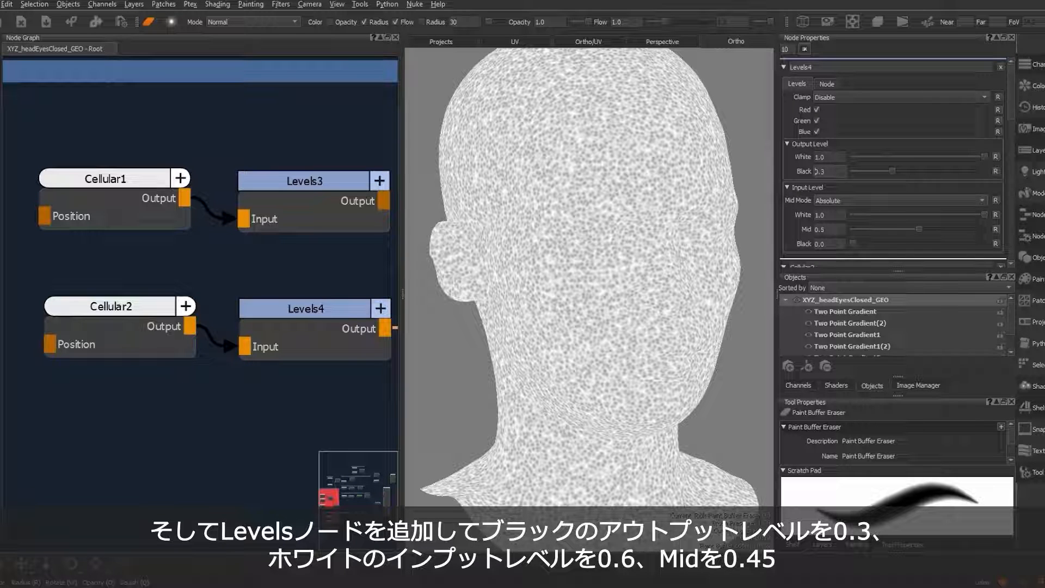
click(830, 217)
text(0.6)
key(Return)
Step: Set the input level Mid of Levels4 to 0.45
click(835, 230)
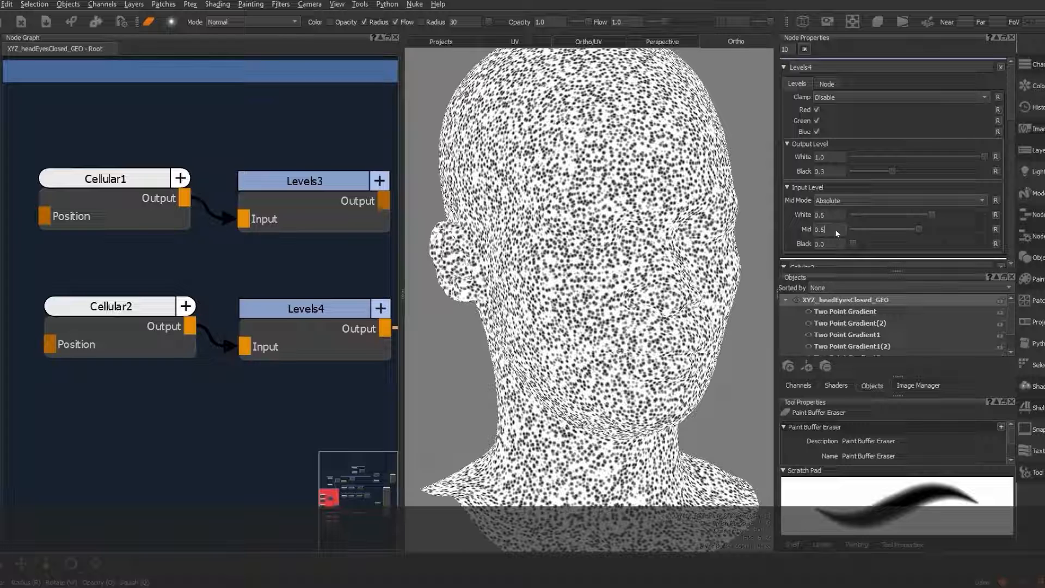
key(BackSpace)
text(4)
key(Return)
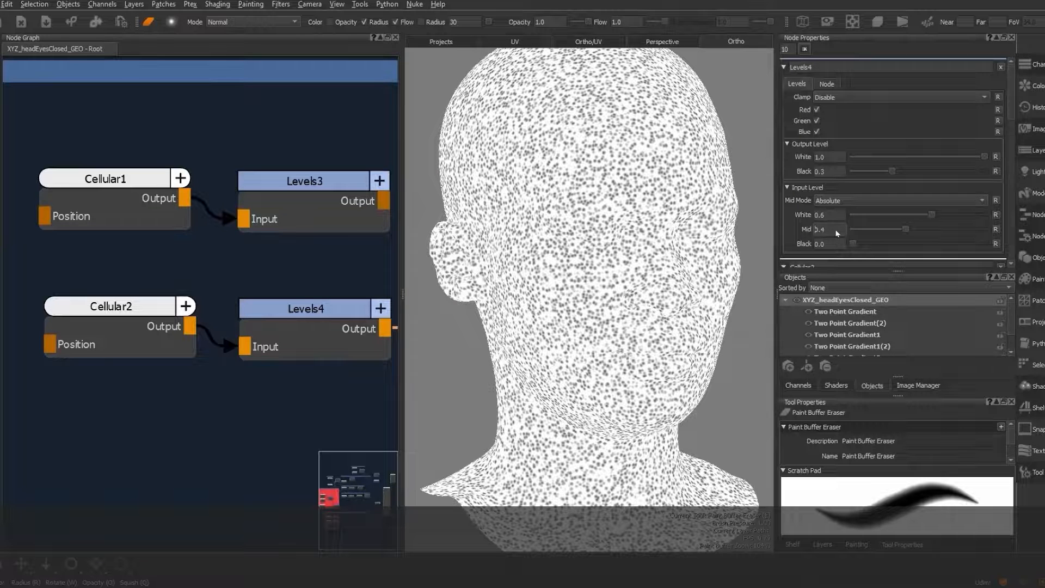
text(5)
key(Return)
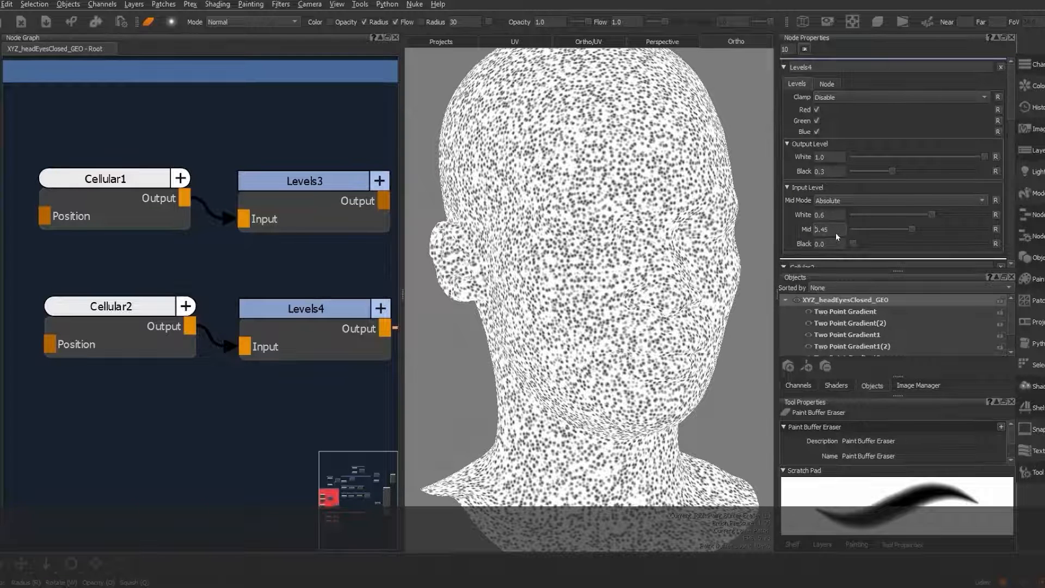
Step: Try an input level Black of 0.2 on Levels4, sweep it higher and undo the changes
key(BackSpace)
text(2)
key(Return)
drag(879, 244, 980, 243)
key(ctrl+z)
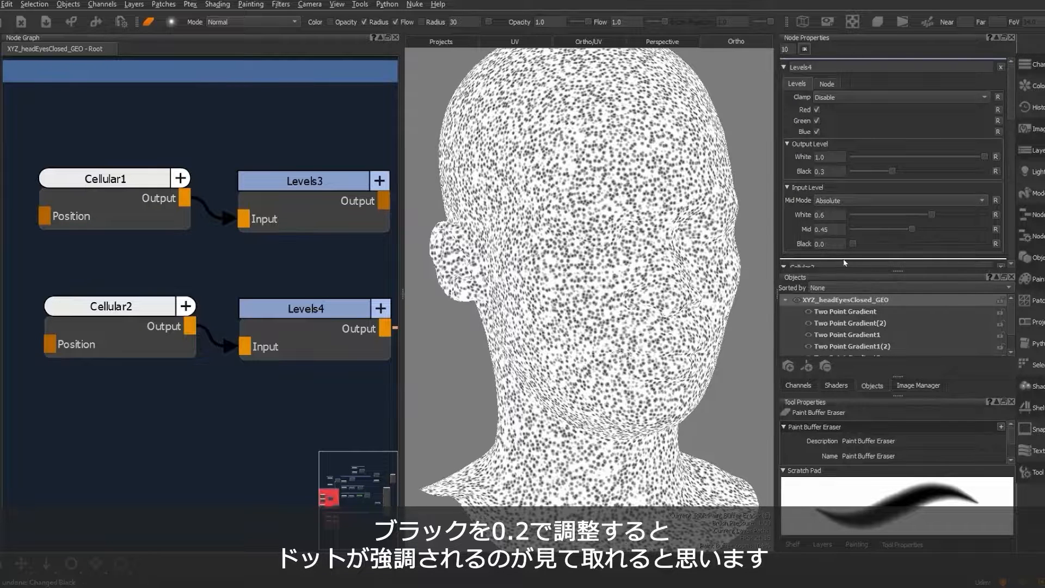
Step: Set the input level Black of Levels4 to 0.2 and check the dots up close
text(2)
key(Return)
scroll(632, 334, up, 6)
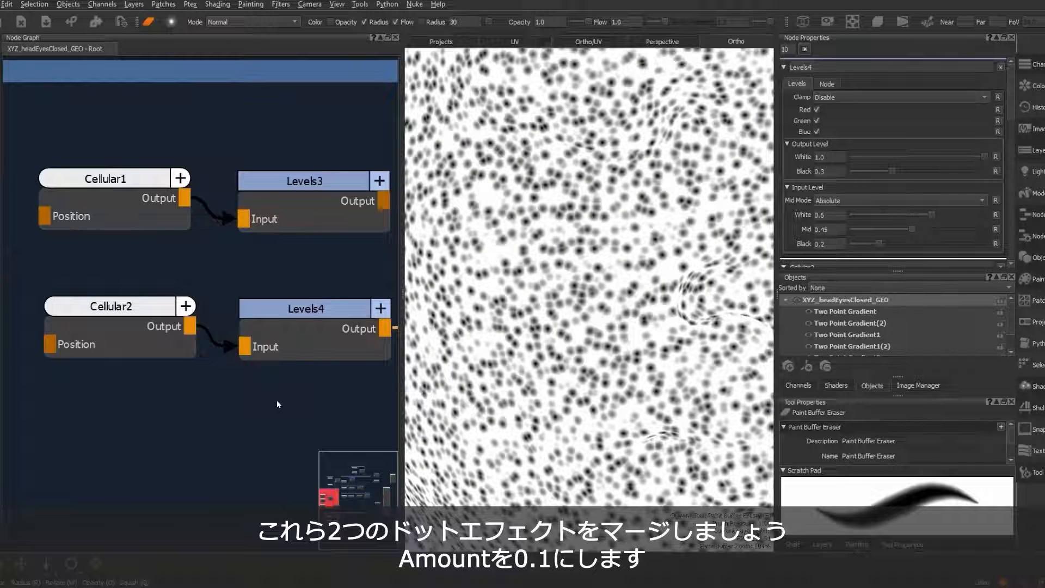
Step: Add a Merge node after the two Levels nodes, with Levels3 feeding Base and Levels4 feeding Over
scroll(252, 403, down, 3)
middle_drag(278, 401, 131, 392)
key(Tab)
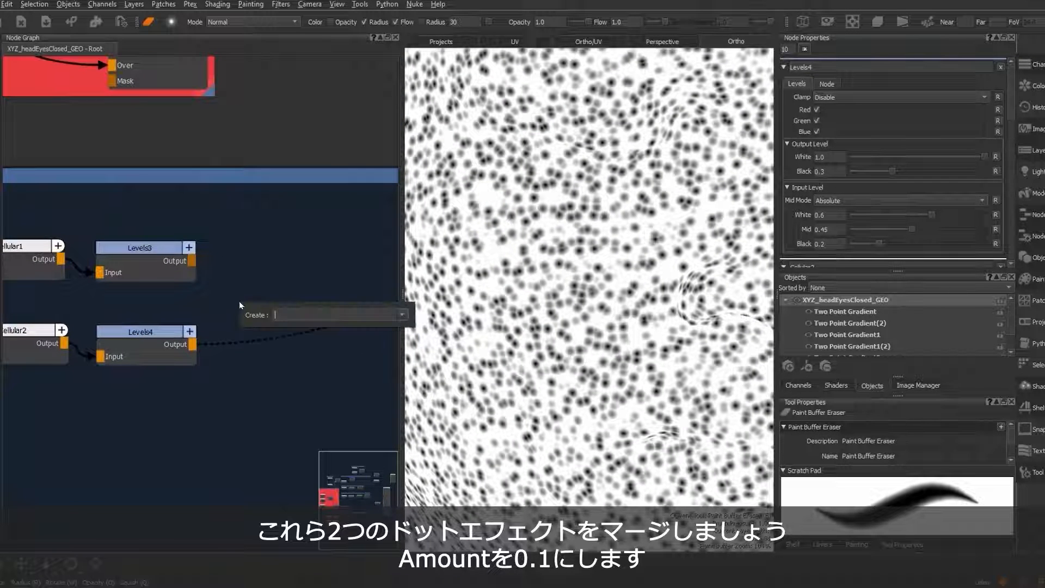
text(merge)
key(Return)
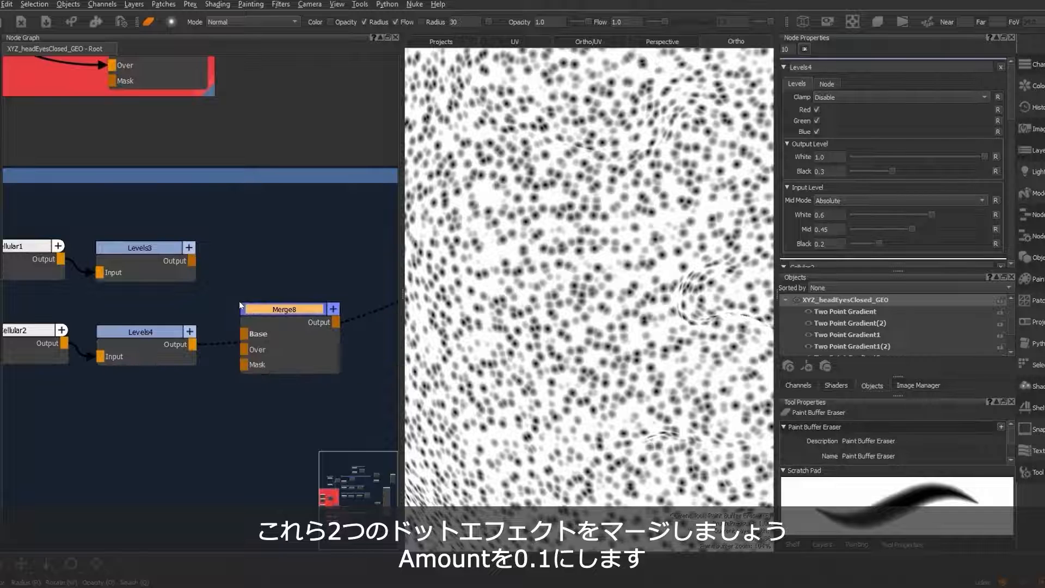
drag(246, 303, 298, 284)
drag(193, 261, 292, 313)
drag(191, 344, 294, 327)
Step: Set the Amount of Merge8 to 0.1 and preview the merged dots on the head
click(351, 288)
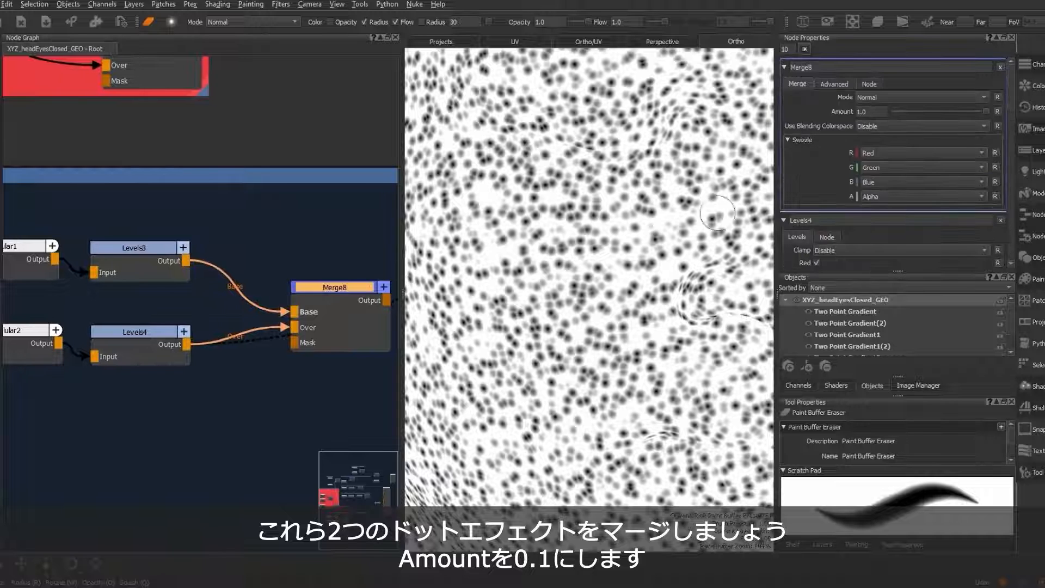
click(865, 112)
key(BackSpace)
key(BackSpace)
key(BackSpace)
text(0.1)
key(Return)
click(332, 286)
key(1)
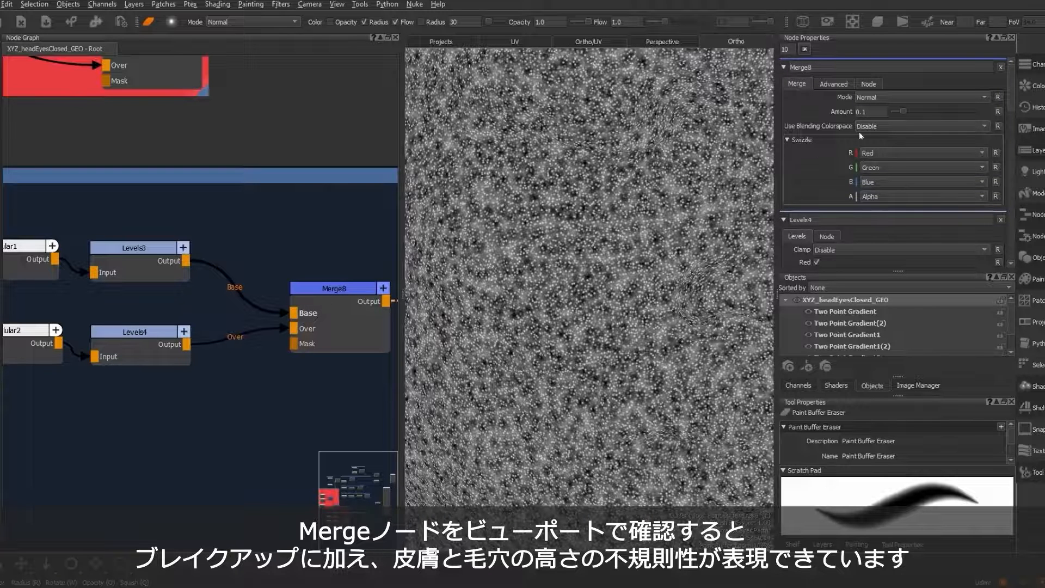
Step: Compare Merge8 at a nearly full Amount and at 0.2, and return the Amount to 0.1
drag(903, 111, 1013, 113)
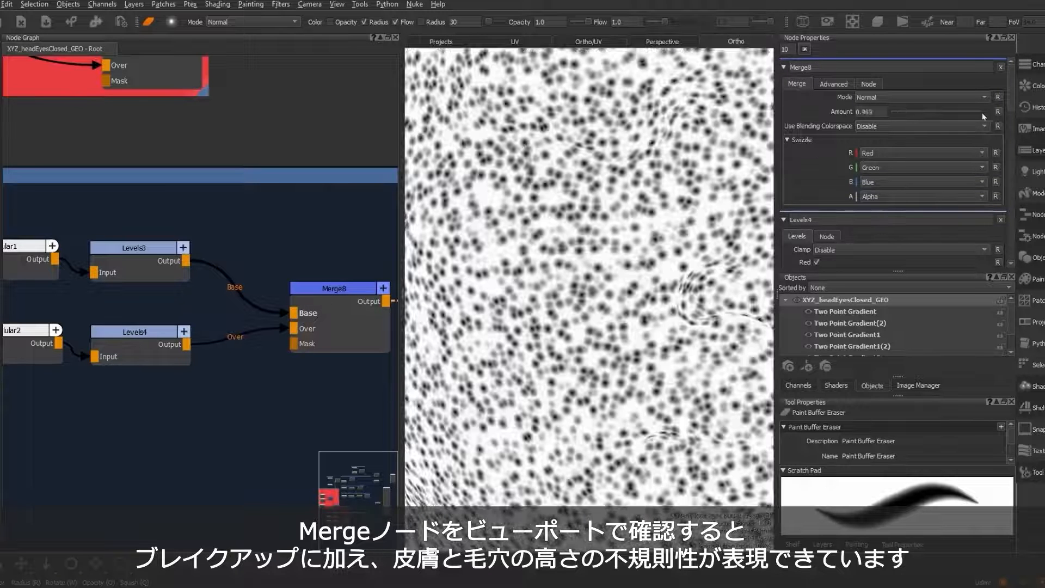
click(882, 113)
text(0.2)
key(Return)
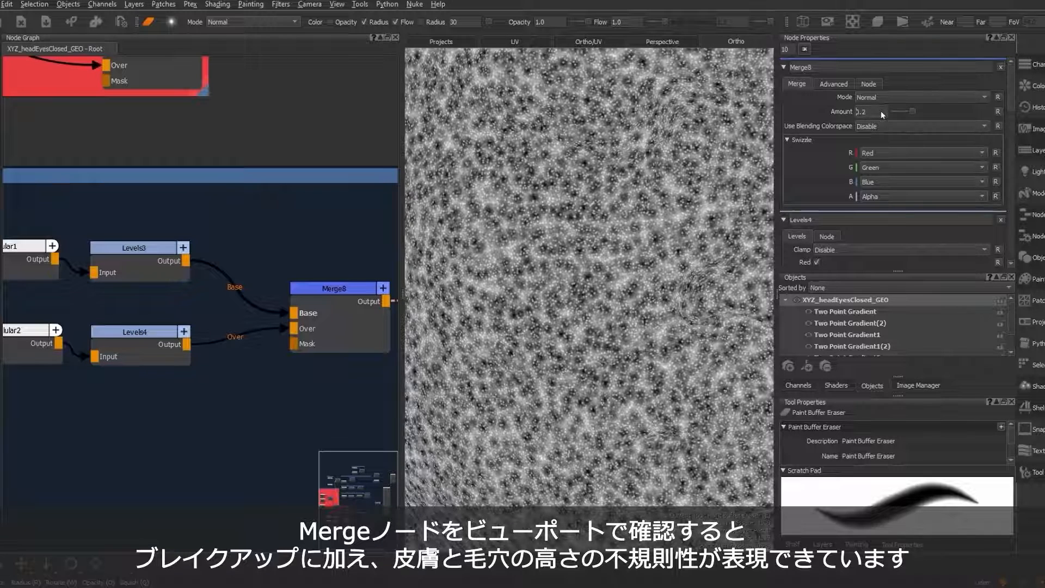
key(BackSpace)
text(1)
key(Return)
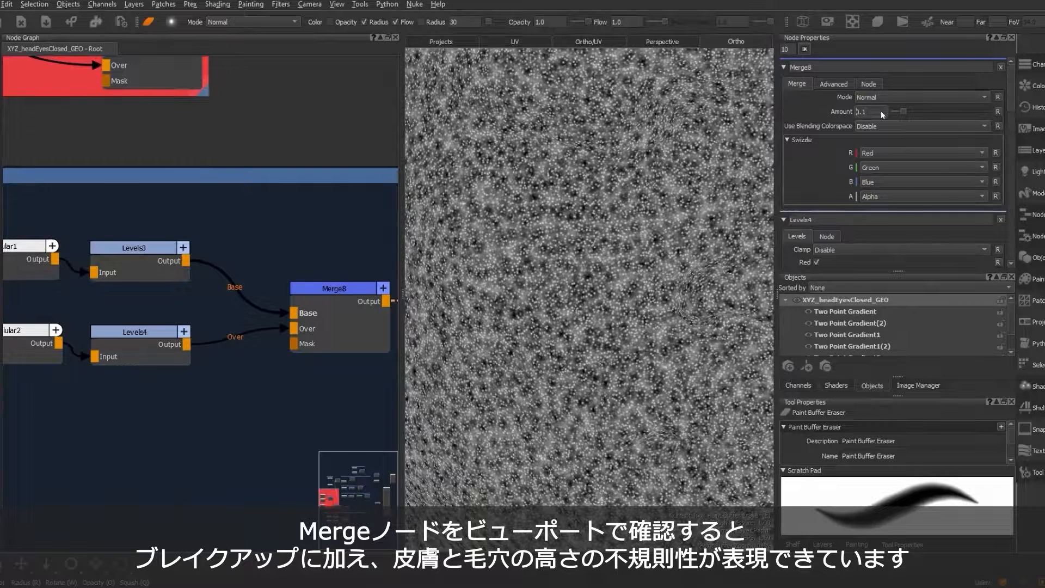
Step: Inspect the merged dot pattern up close and on the whole head, and review the MICRO BUMP node chain
alt+right_drag(578, 285, 684, 298)
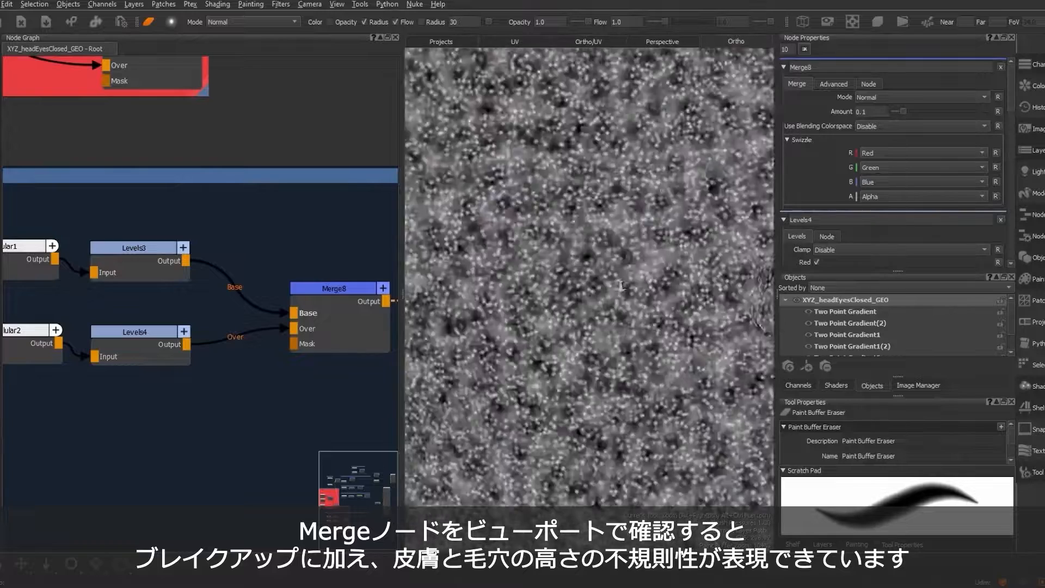
key(f)
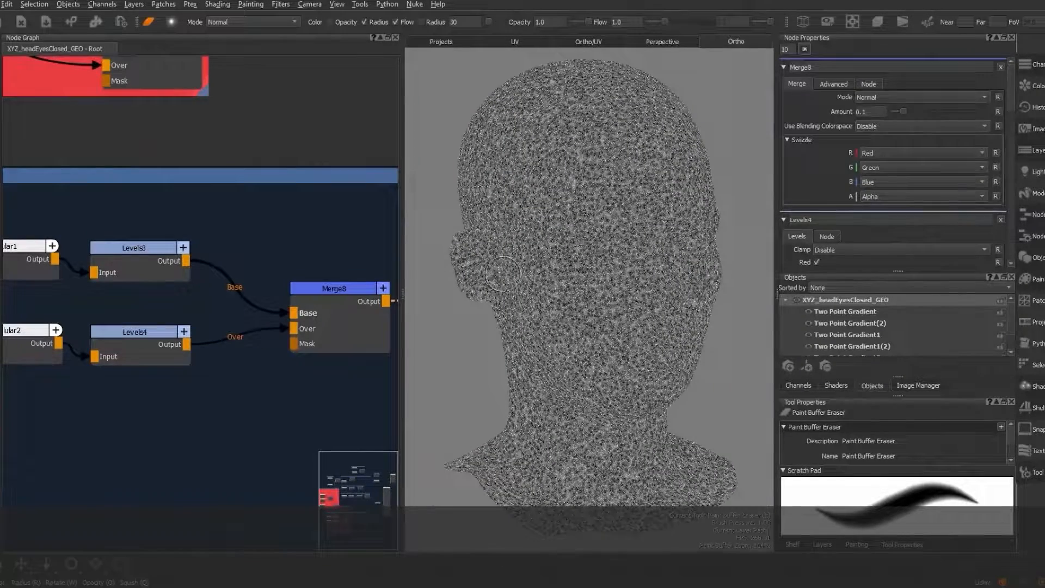
middle_drag(199, 418, 184, 351)
scroll(184, 351, down, 3)
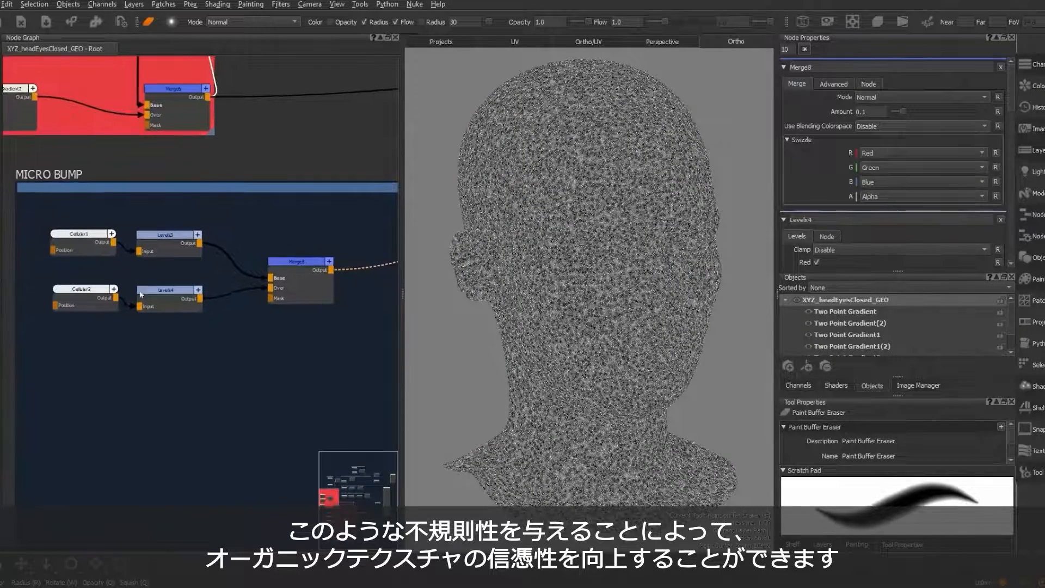
click(87, 235)
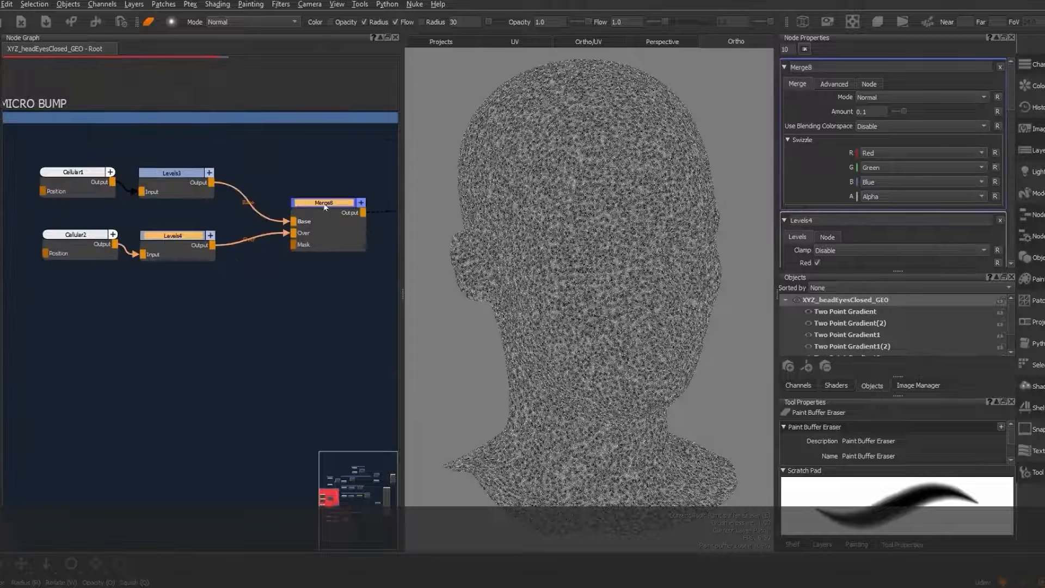
Step: Group the two Cellular nodes, their Levels nodes and Merge8 in a backdrop named Pores
click(312, 207)
shift+click(185, 240)
shift+click(85, 237)
shift+click(86, 185)
shift+click(157, 174)
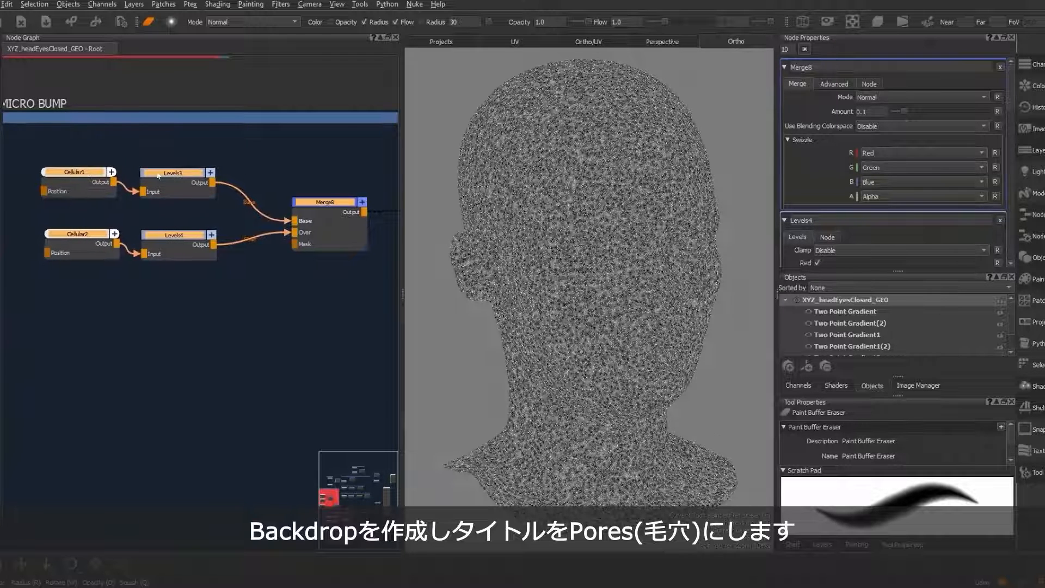
key(Tab)
text(back)
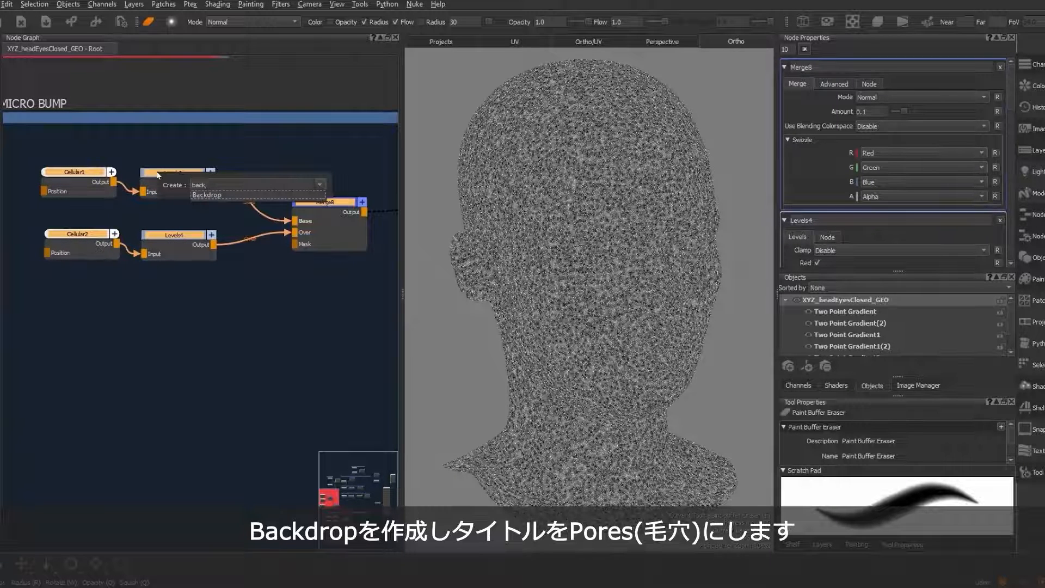
key(Return)
click(106, 154)
text(Pores)
key(Return)
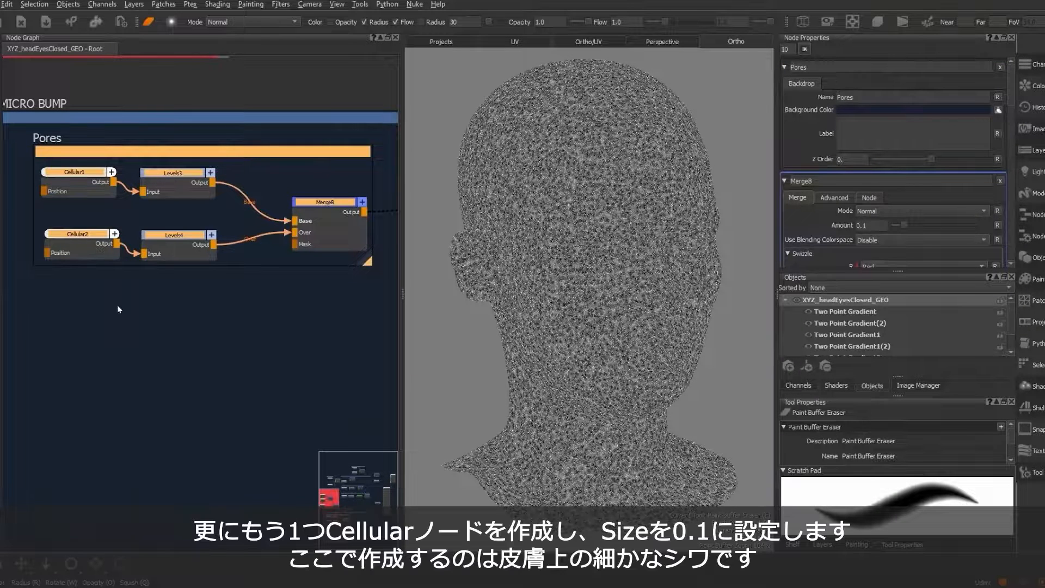
Step: Add a third Cellular node in the empty area below the Pores backdrop, lined up under Cellular2
scroll(116, 305, down, 1)
scroll(149, 310, up, 1)
middle_drag(149, 311, 192, 243)
scroll(191, 244, up, 2)
click(105, 259)
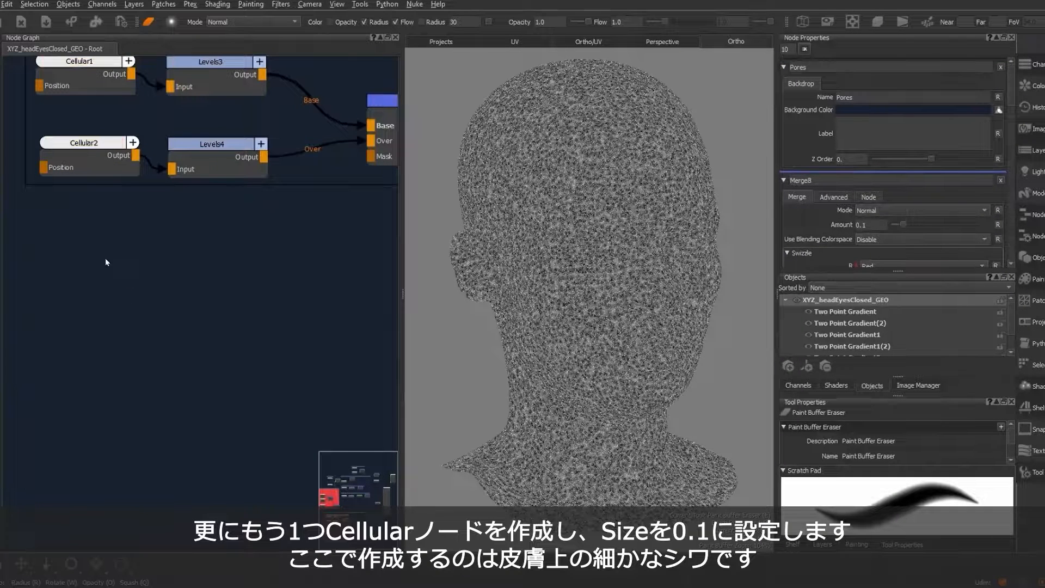
key(Tab)
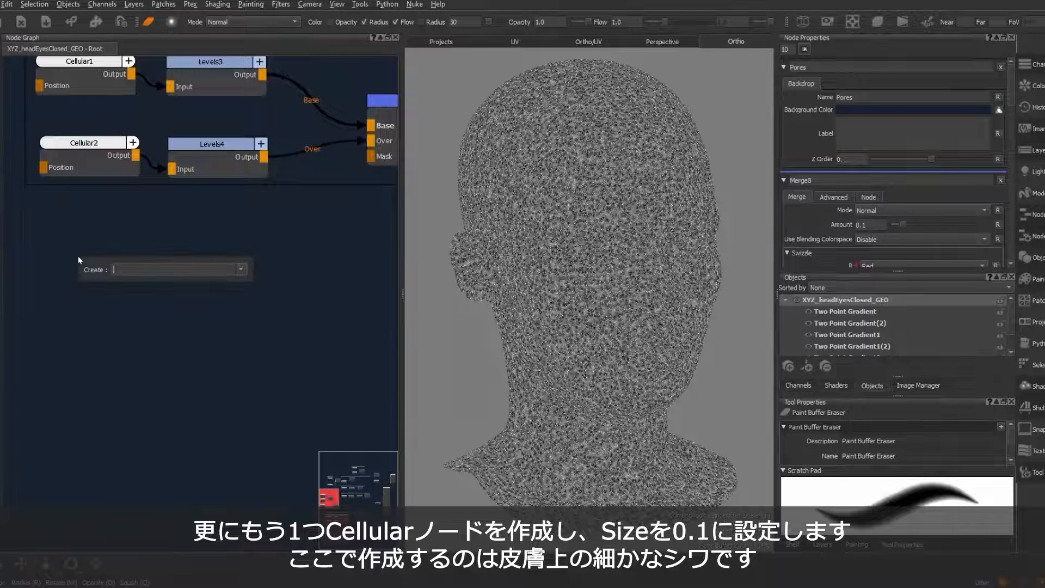
text(cell)
key(Return)
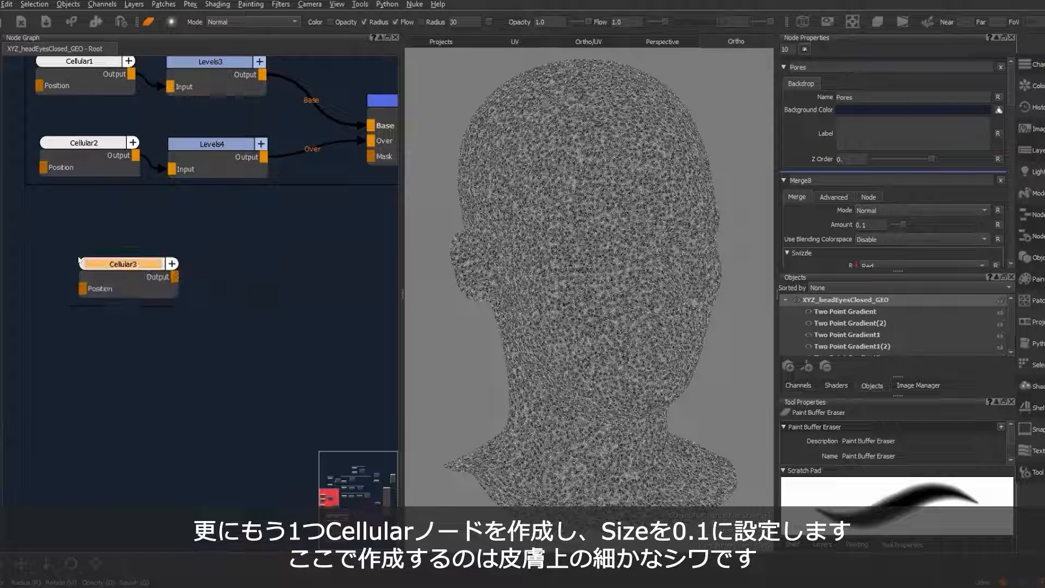
drag(117, 265, 94, 258)
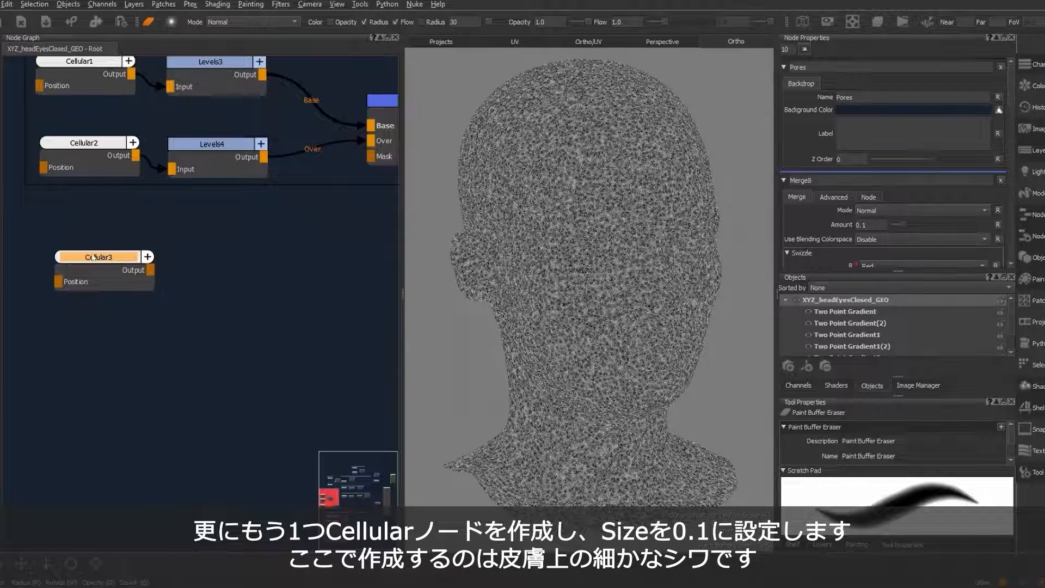
Step: Preview Cellular3 on the head and set its Size to 0.1
double_click(93, 258)
key(1)
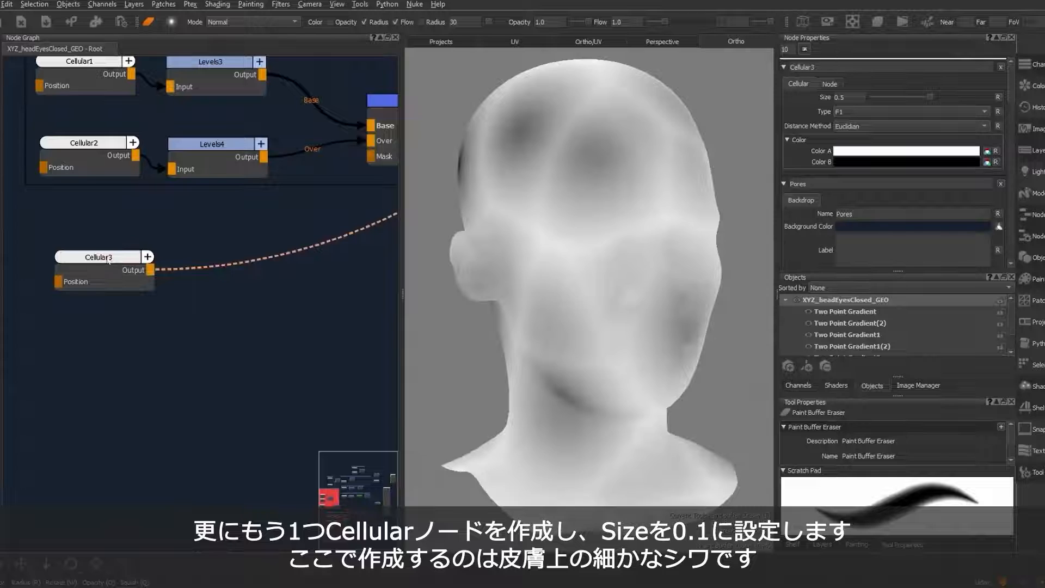
click(854, 100)
text(1)
key(Return)
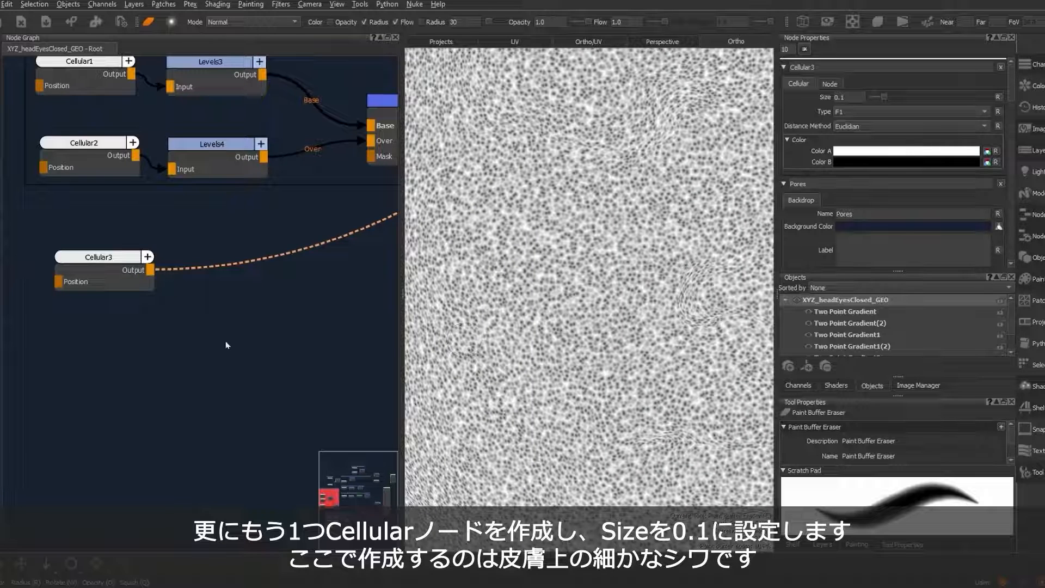
Step: Add a Levels node beside Cellular3, feed it the Cellular3 output and open its properties
click(224, 321)
key(Tab)
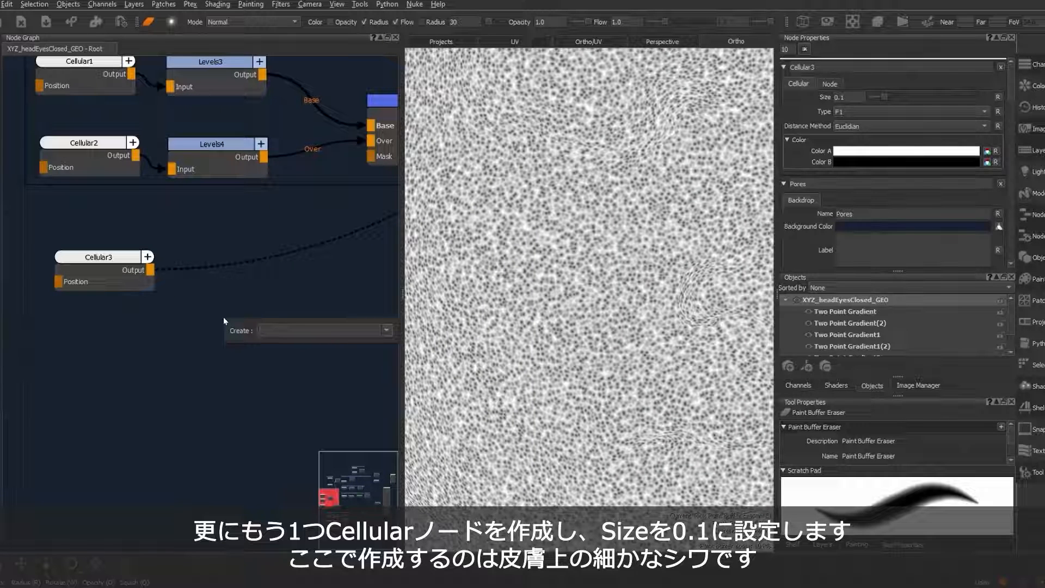
text(leve)
key(Down)
key(Return)
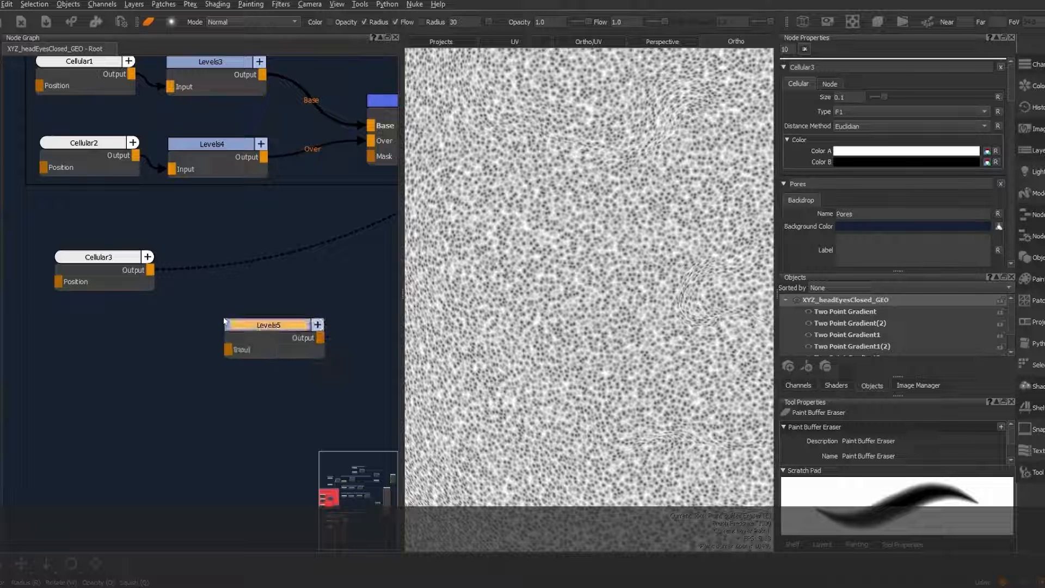
drag(250, 326, 255, 306)
drag(152, 270, 243, 257)
double_click(244, 257)
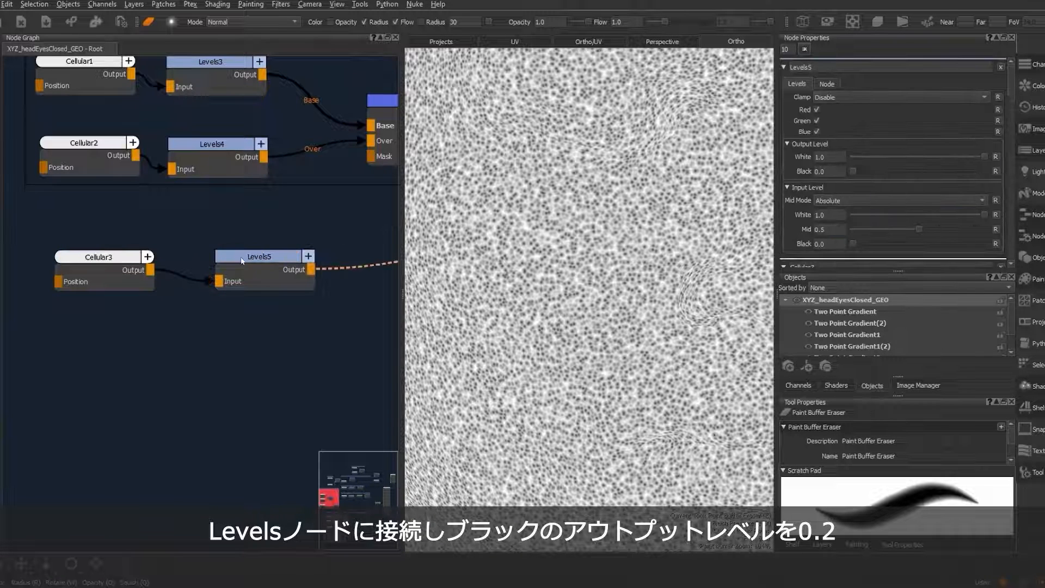
Step: Set the Output Level Black of Levels5 to 0.2
click(252, 278)
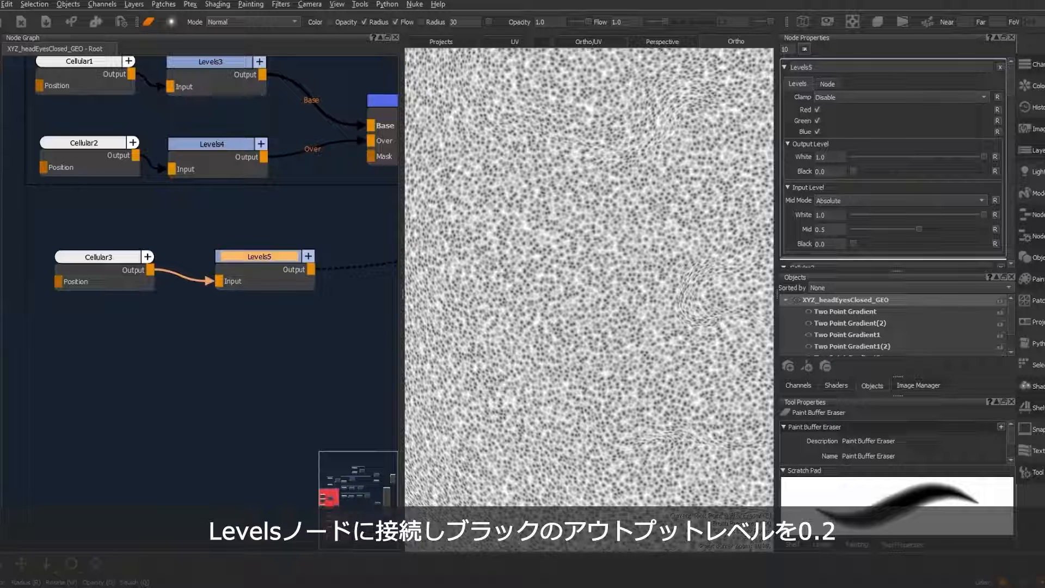
click(834, 175)
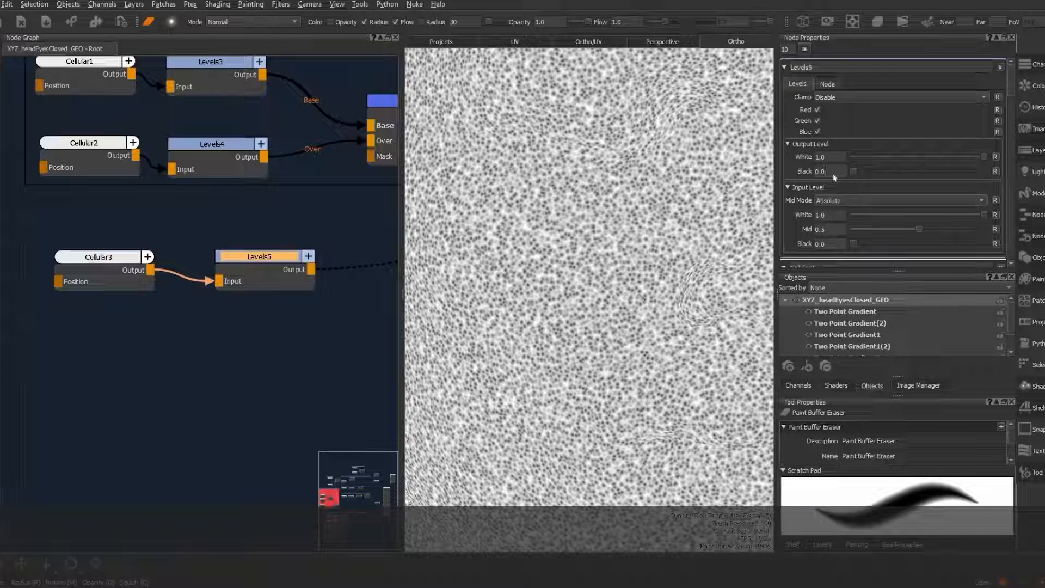
key(Return)
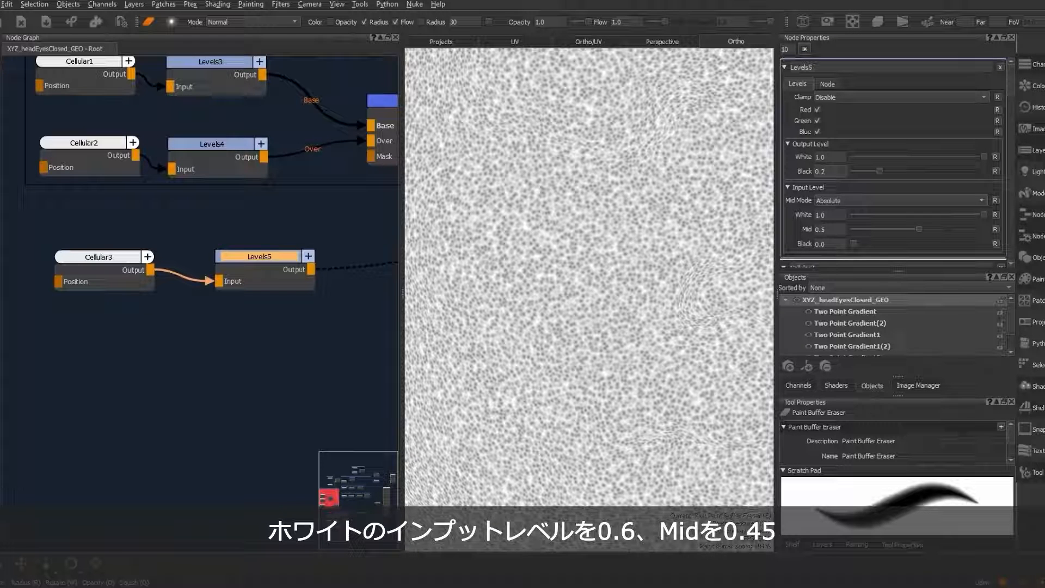
Step: Set the Input Level of Levels5 to White 0.6, Mid 0.45 and Black 0.2
key(BackSpace)
key(BackSpace)
key(BackSpace)
text(0.6)
key(Return)
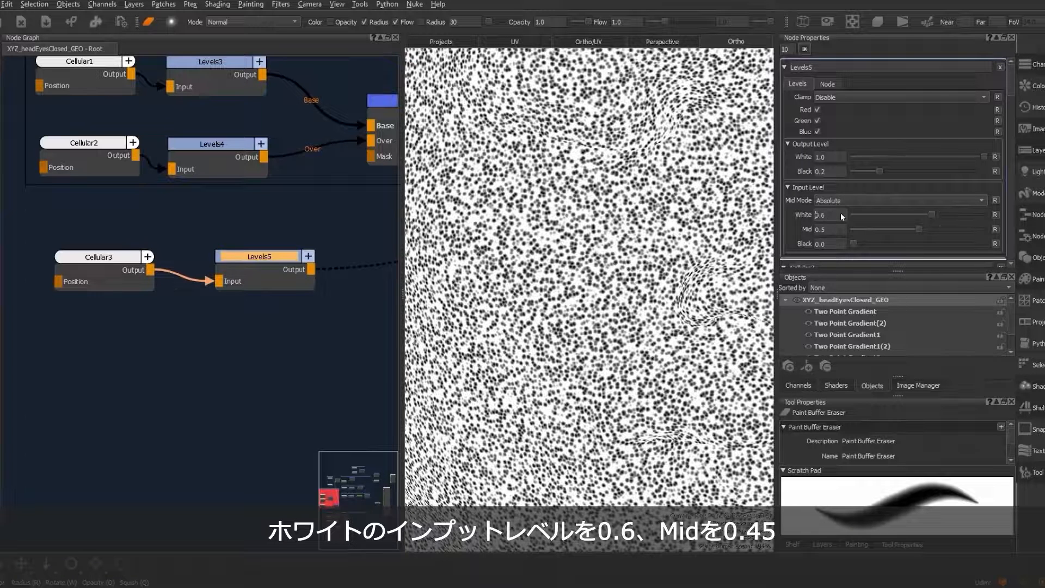
click(838, 230)
key(BackSpace)
text(45)
key(Return)
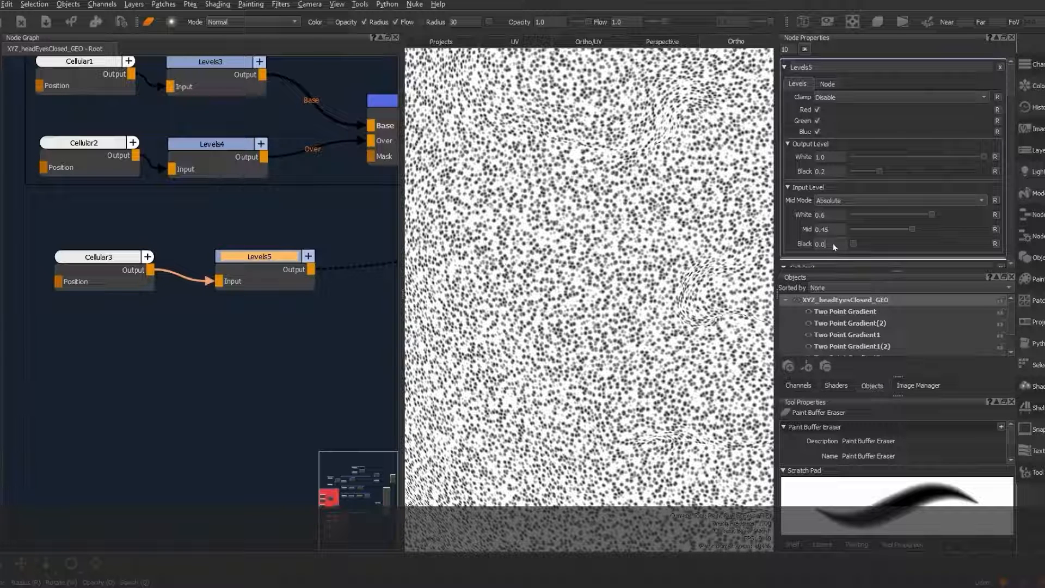
key(BackSpace)
text(2)
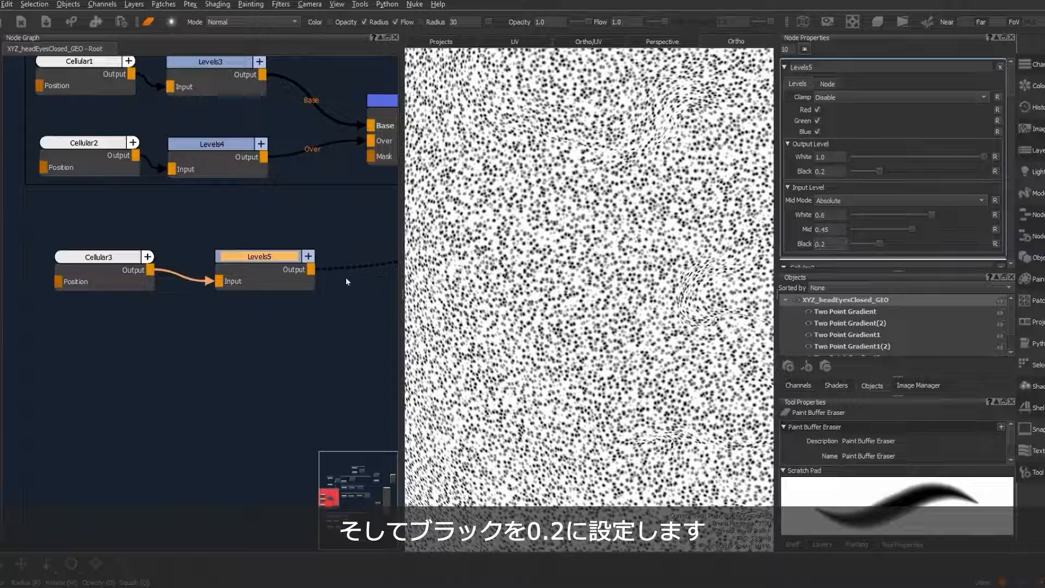
Step: Add a Merge node below the Pores backdrop, with Merge8 feeding Base and Levels5 feeding Over
scroll(248, 335, down, 2)
middle_drag(248, 336, 144, 332)
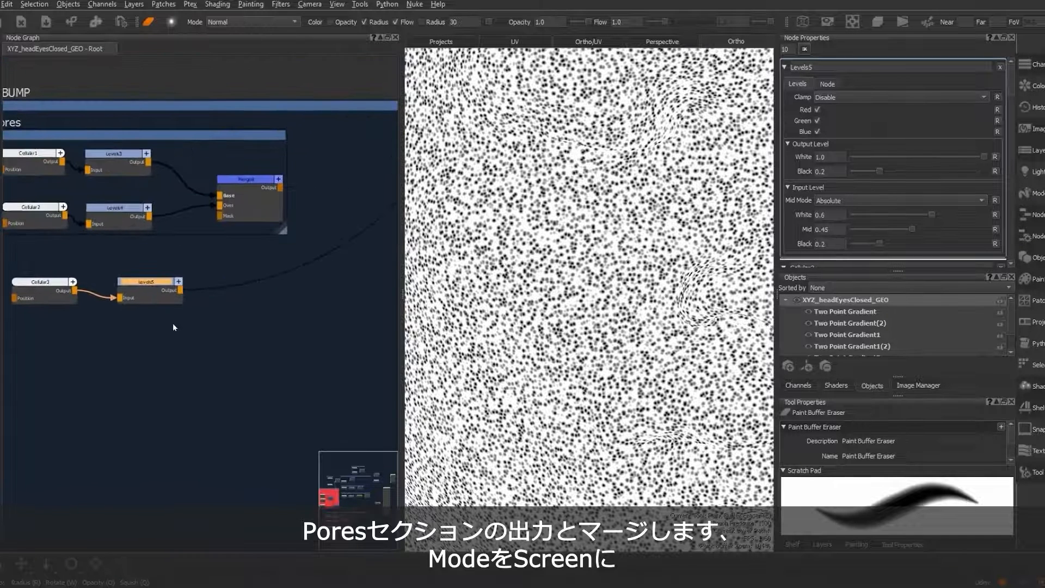
key(Tab)
text(mer)
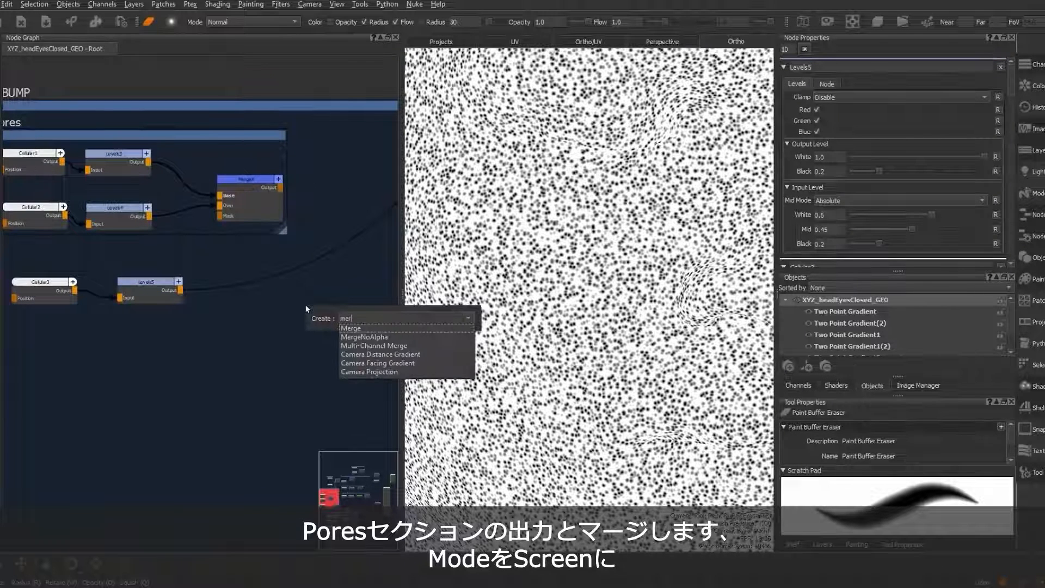
key(Down)
key(Return)
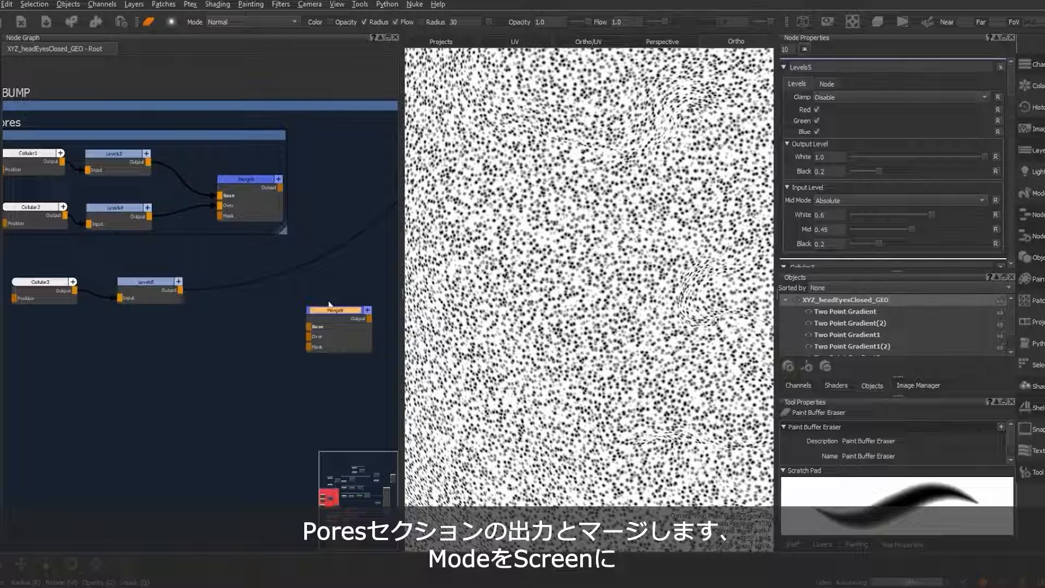
drag(279, 187, 299, 275)
click(180, 296)
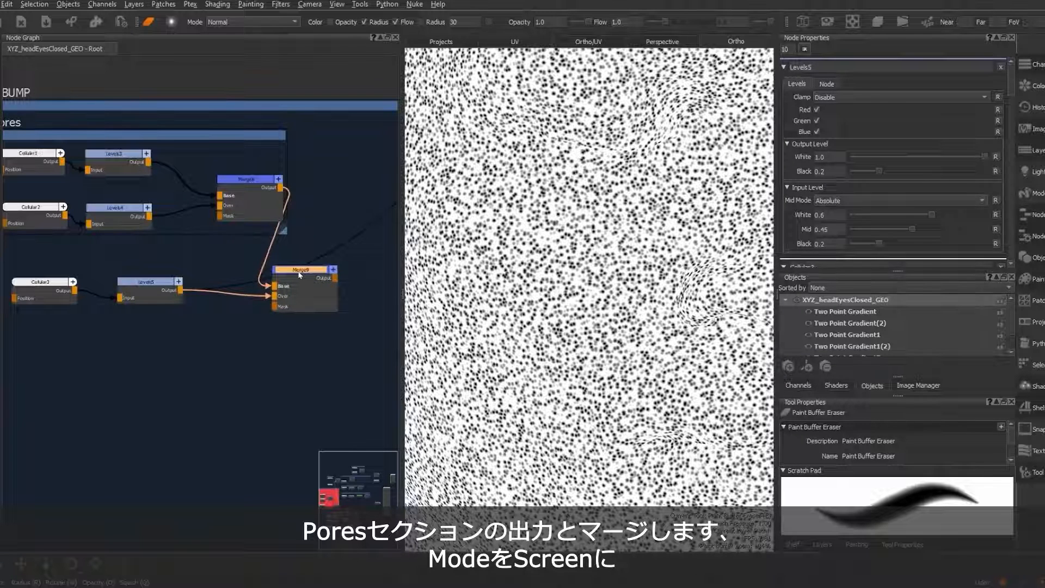
Step: Set Merge9 to Screen mode with an Amount of 0.15 and preview the merged pattern up close
double_click(299, 275)
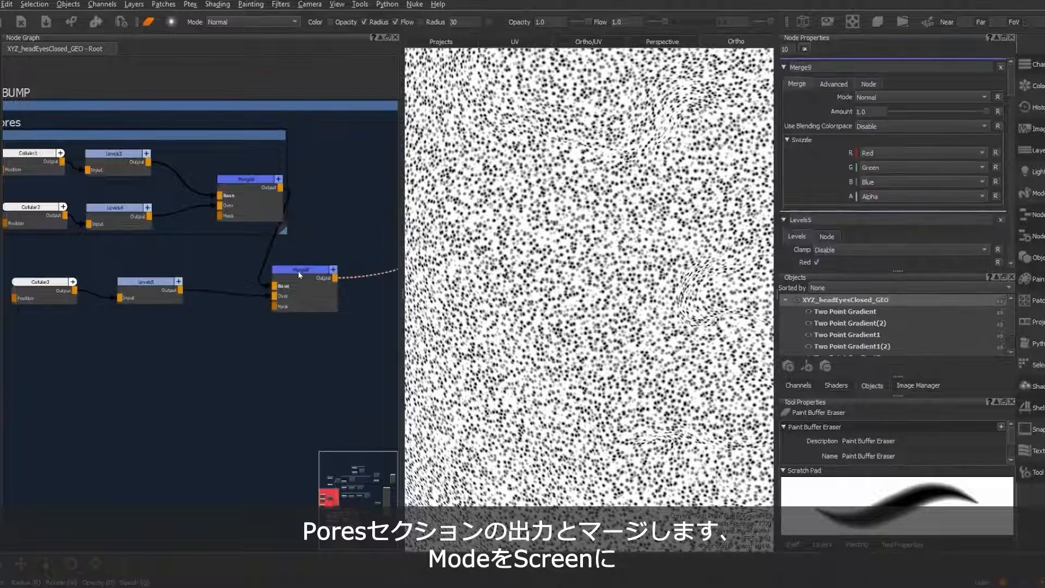
click(911, 97)
mouse_move(904, 154)
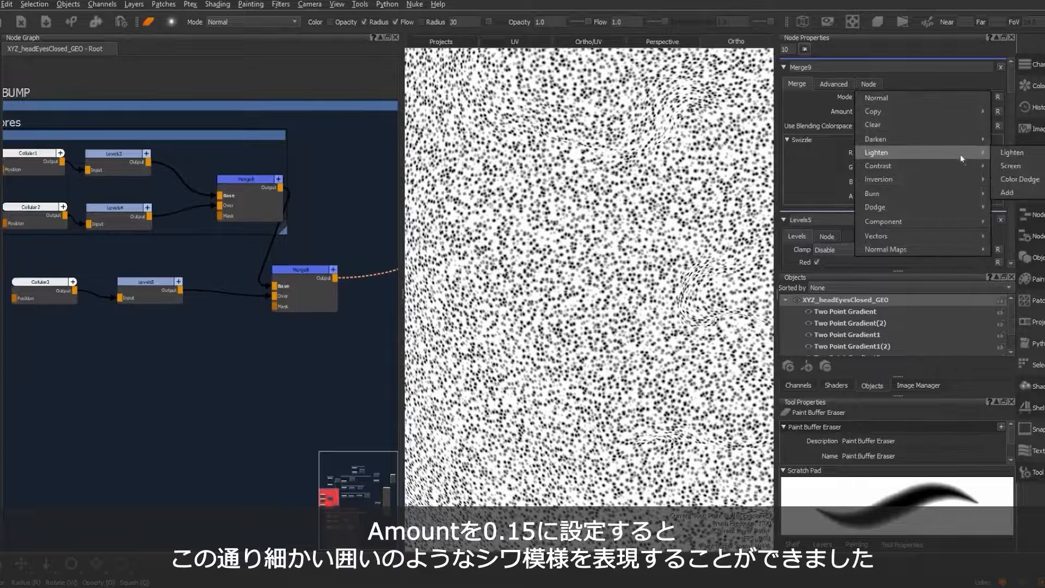
click(1010, 166)
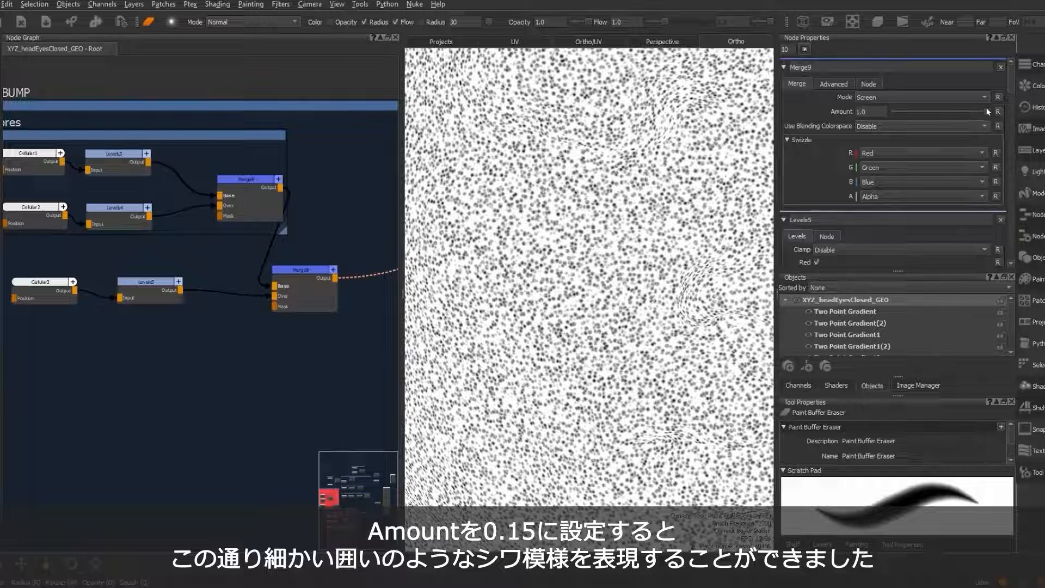
key(BackSpace)
key(BackSpace)
key(BackSpace)
text(0.15)
key(Return)
alt+right_drag(570, 268, 605, 295)
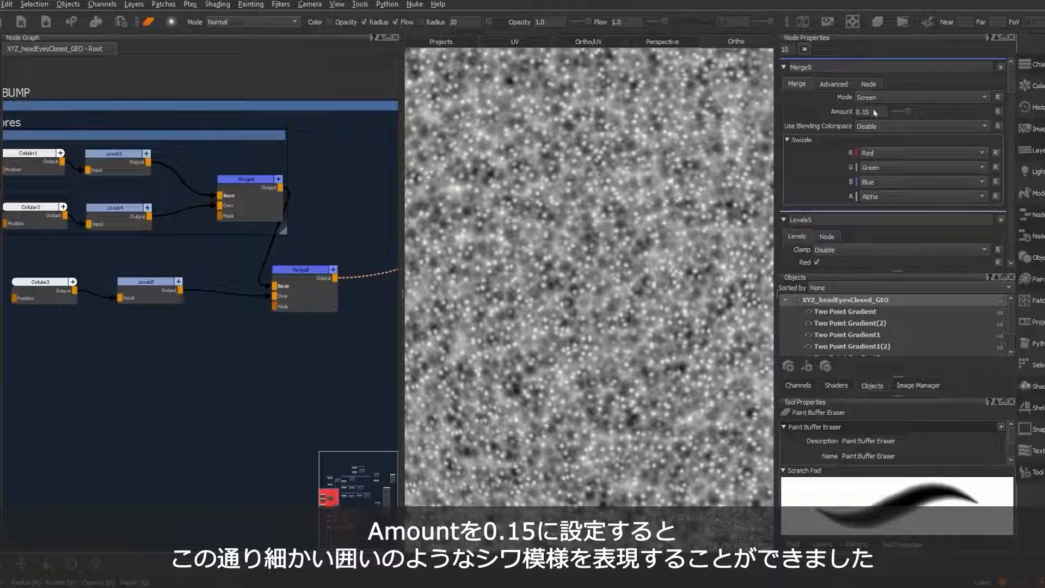
scroll(874, 108, up, 1)
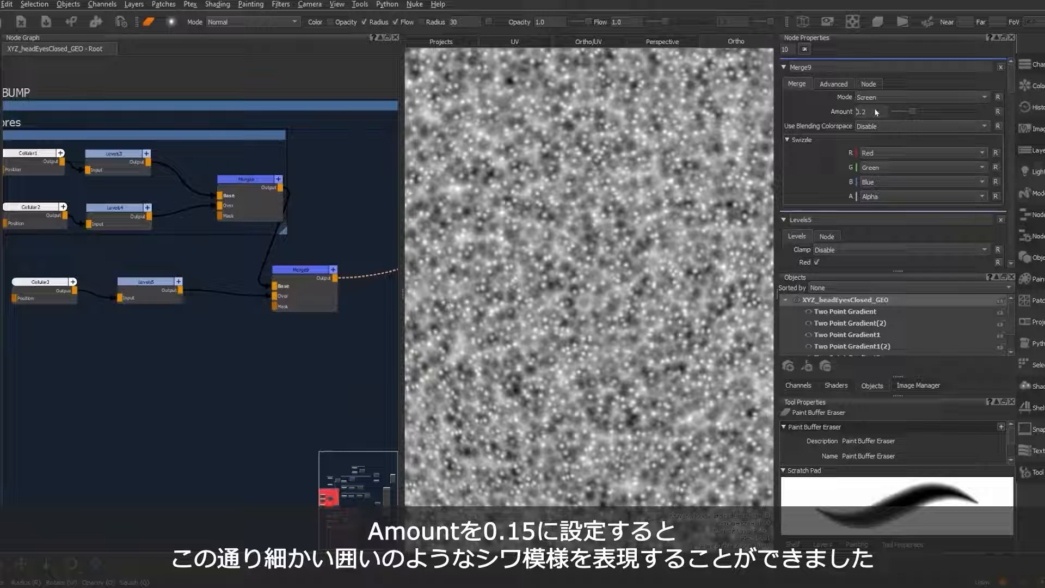
scroll(874, 108, down, 1)
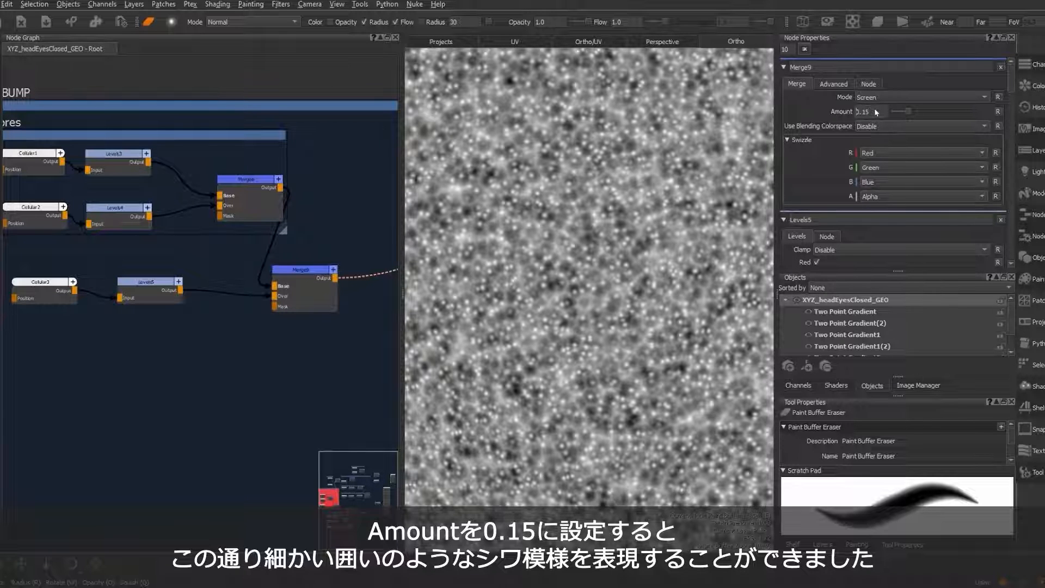
Step: Add a fourth Cellular node directly below Cellular3
scroll(248, 331, down, 3)
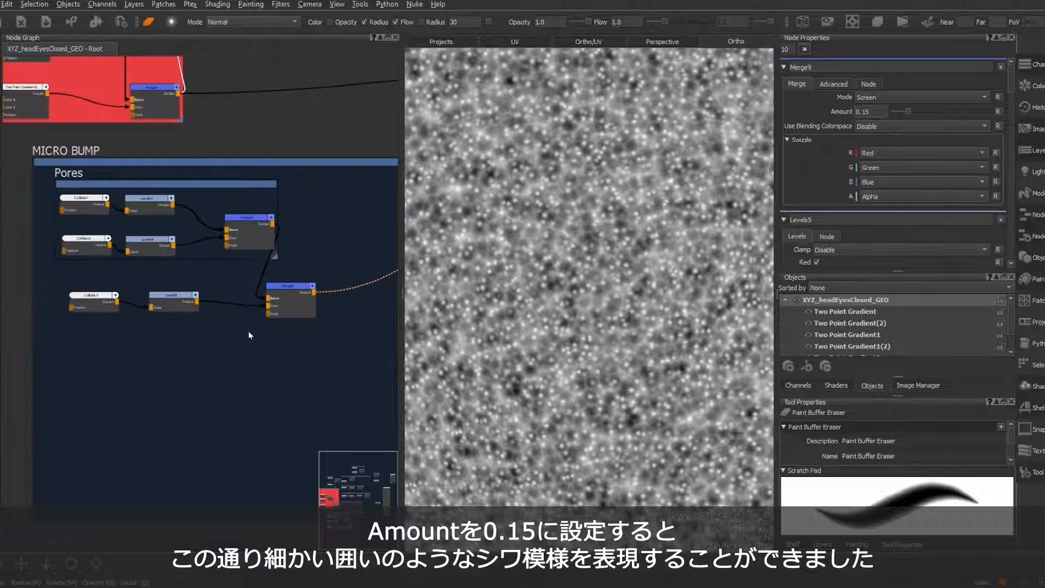
scroll(244, 335, up, 3)
scroll(180, 349, up, 5)
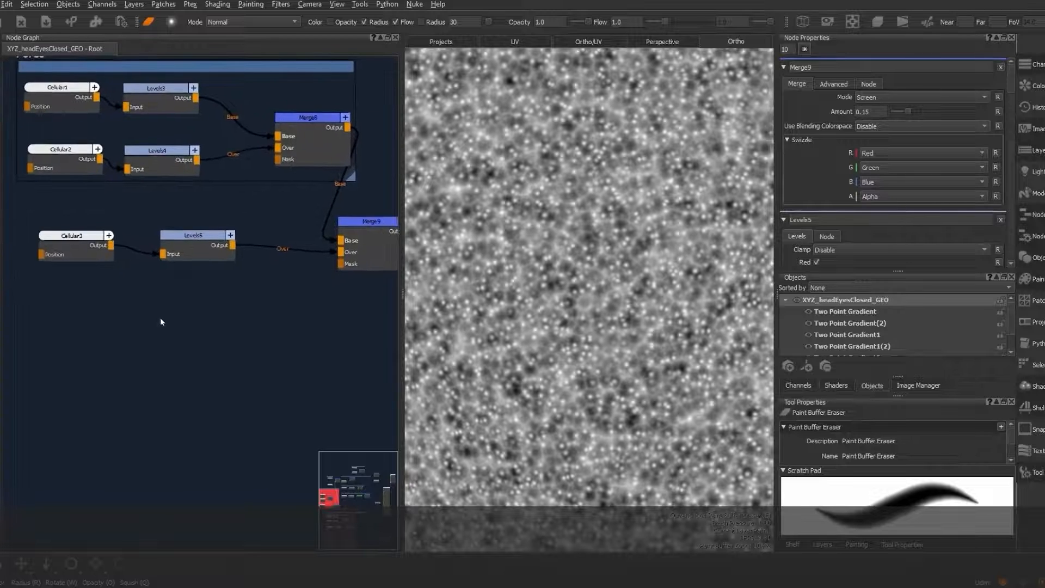
key(Tab)
text(cell)
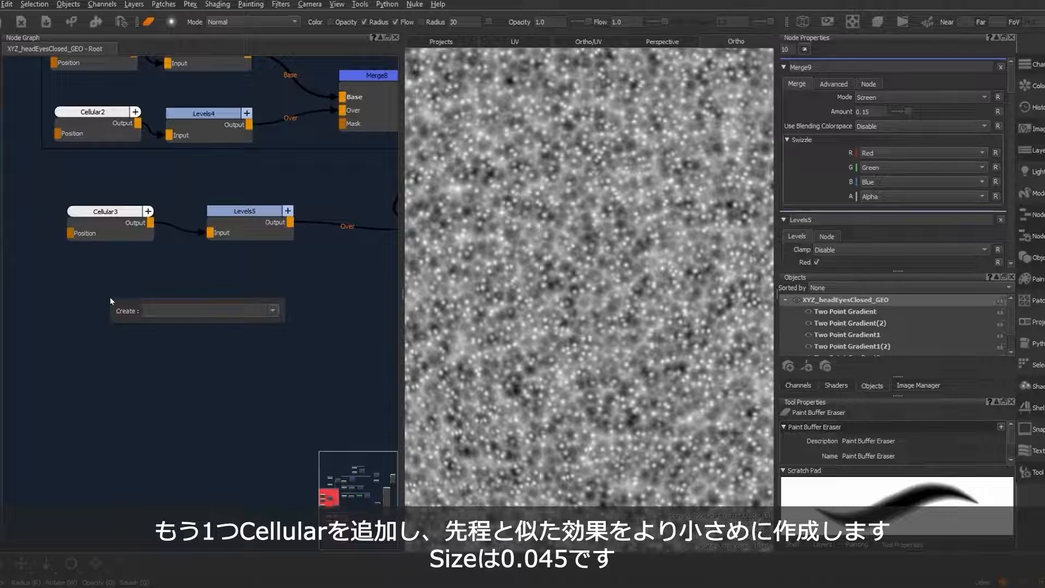
key(Return)
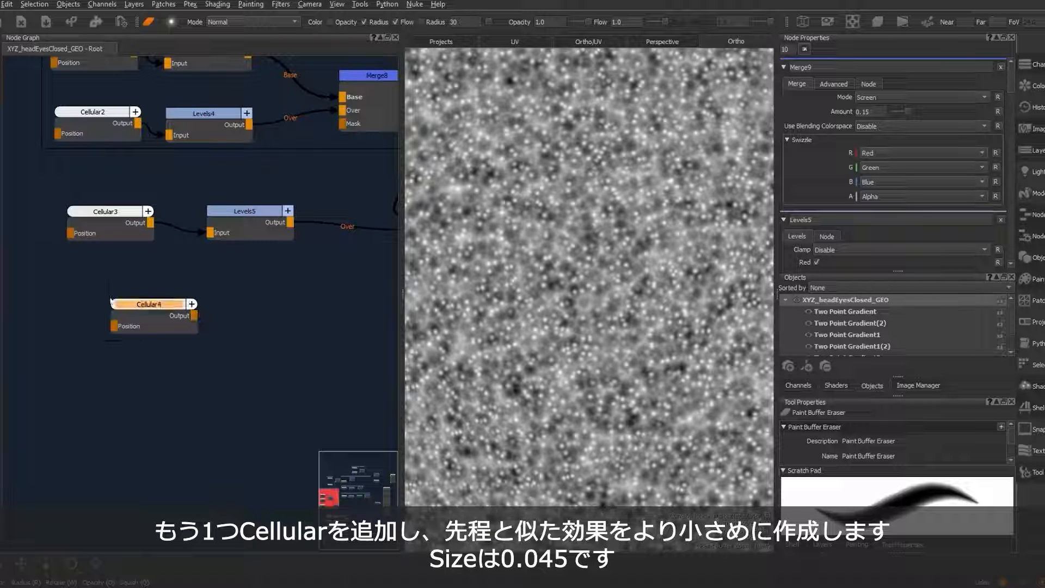
drag(146, 304, 100, 297)
Step: Add a Levels node beside Cellular4
click(223, 308)
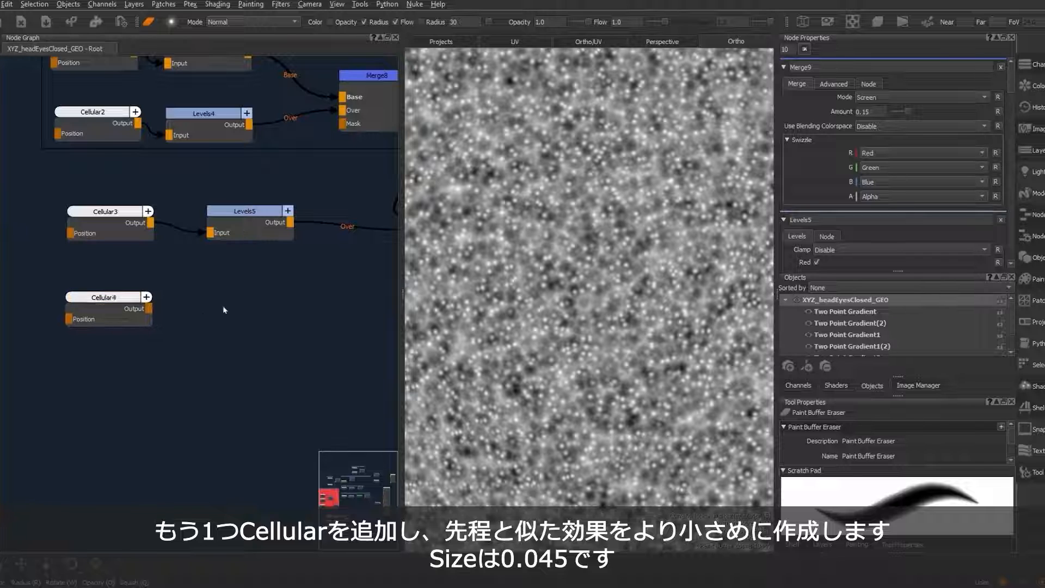
key(Tab)
text(Levels)
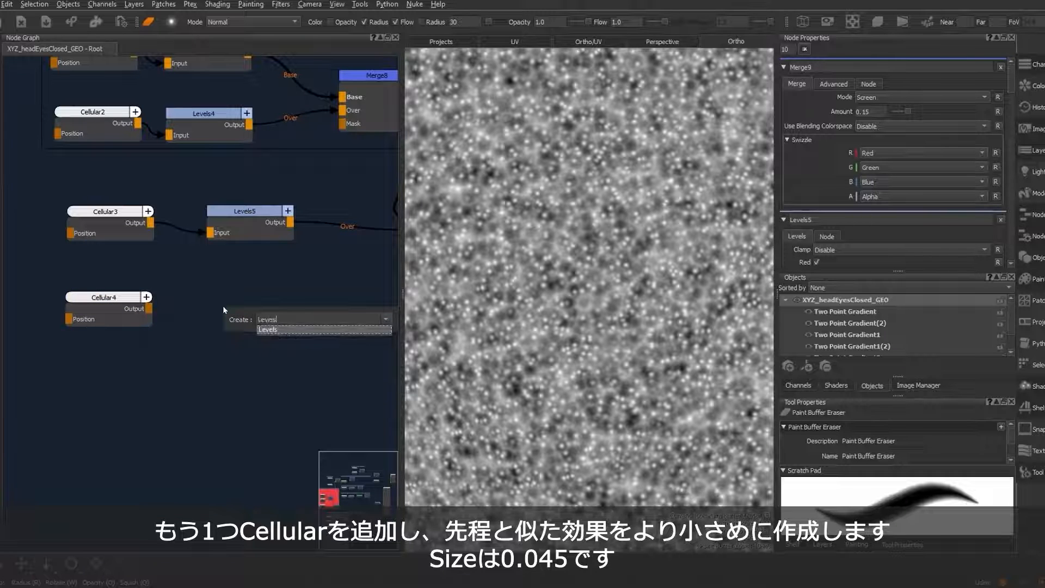
key(Return)
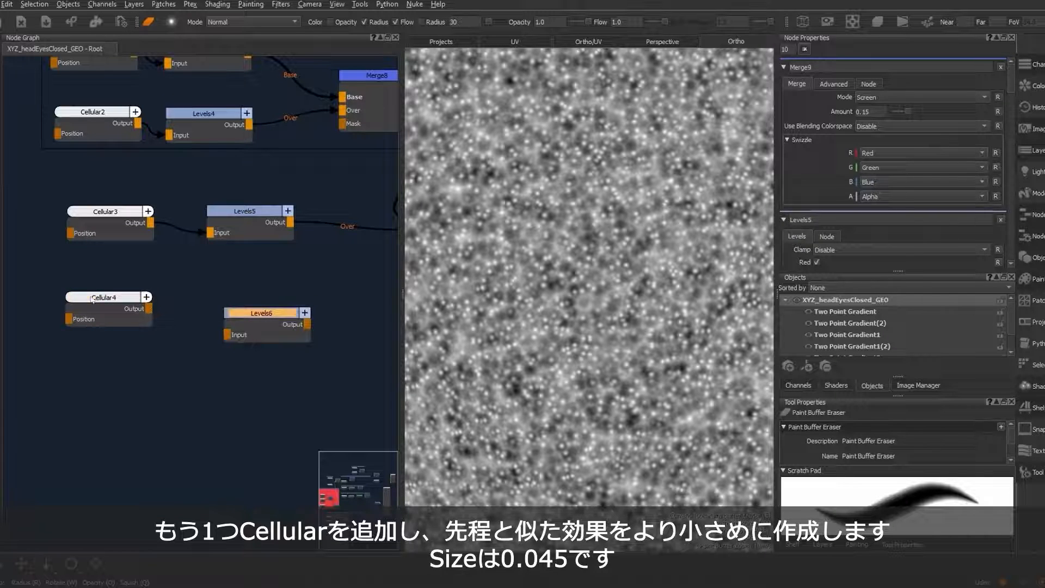
Step: Preview Cellular4 on the head, set its Size to 0.045, and inspect the finer pattern up close
click(93, 299)
key(1)
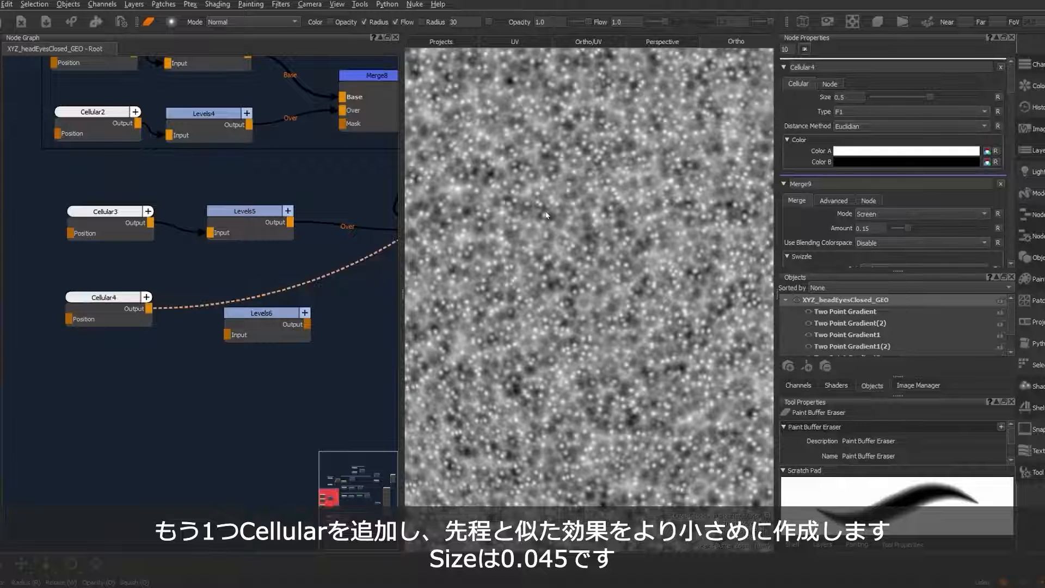
mouse_move(664, 256)
alt+right_down()
mouse_move(495, 223)
mouse_move(525, 231)
mouse_move(504, 236)
alt+right_up()
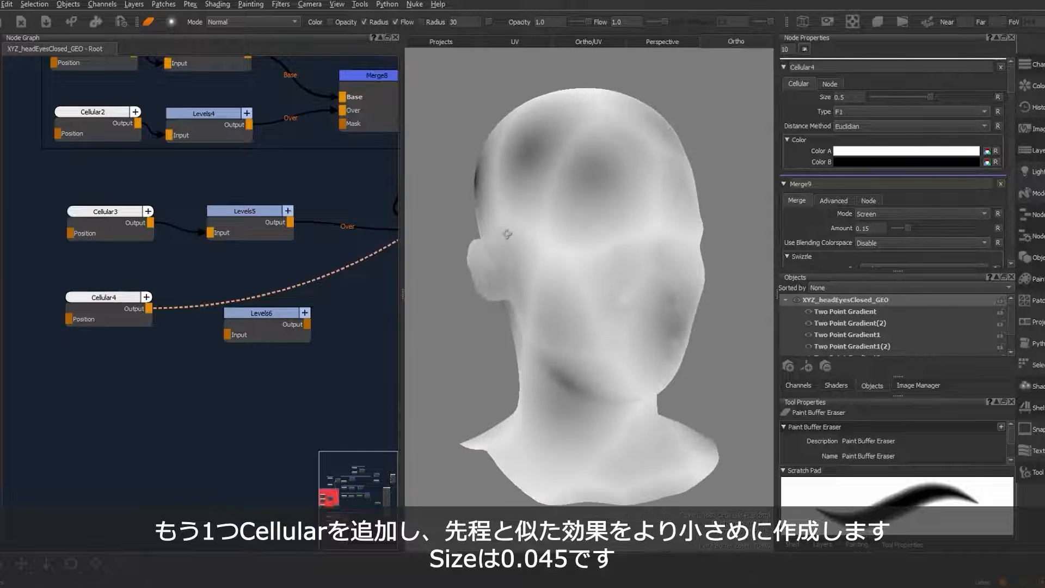
click(846, 97)
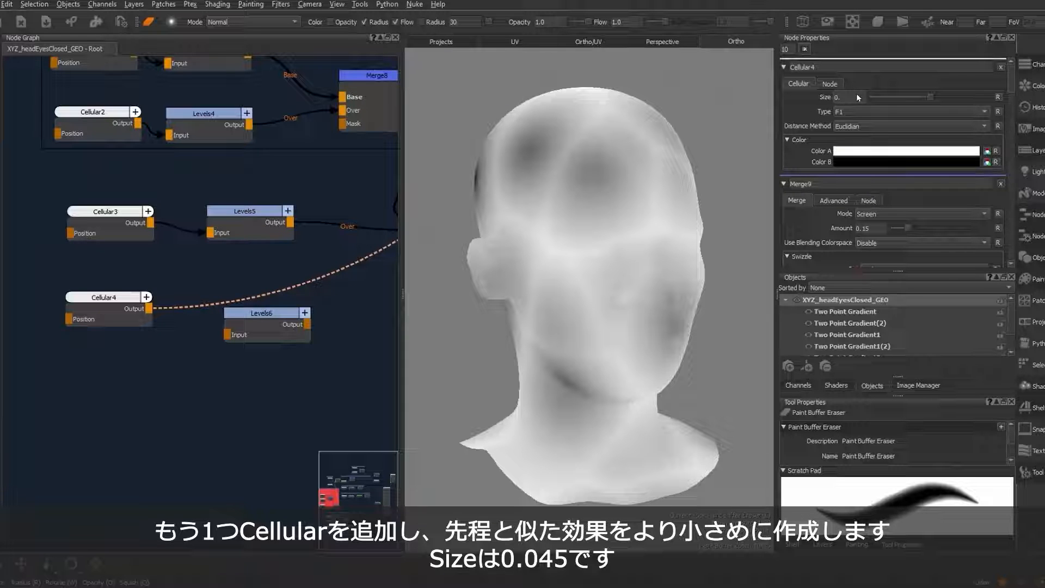
text(045)
key(Return)
alt+right_drag(552, 284, 611, 248)
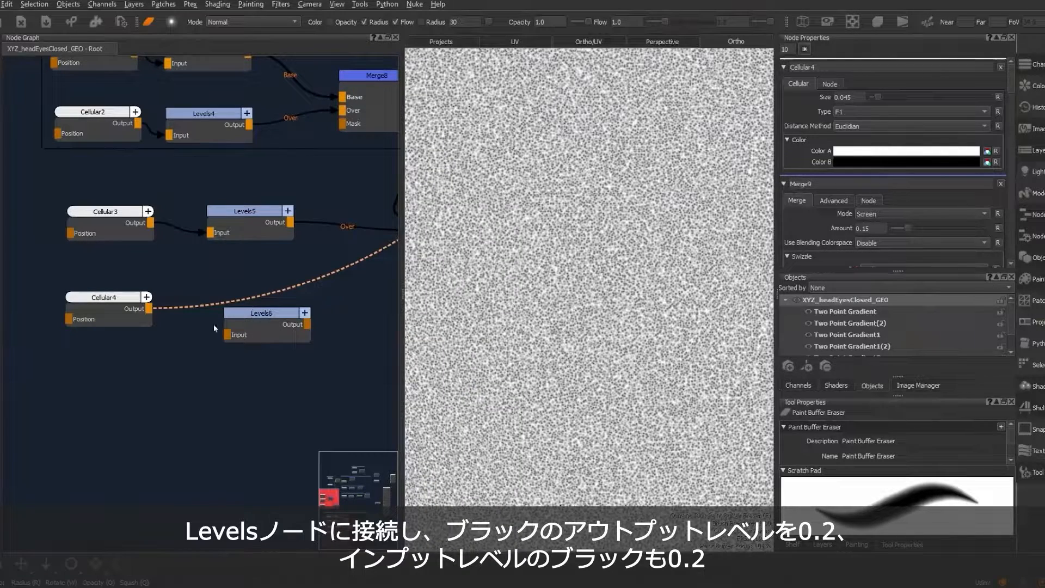
Step: Connect Cellular4's output to Levels6 and set the Output Level Black to 0.2
drag(149, 308, 244, 298)
double_click(244, 298)
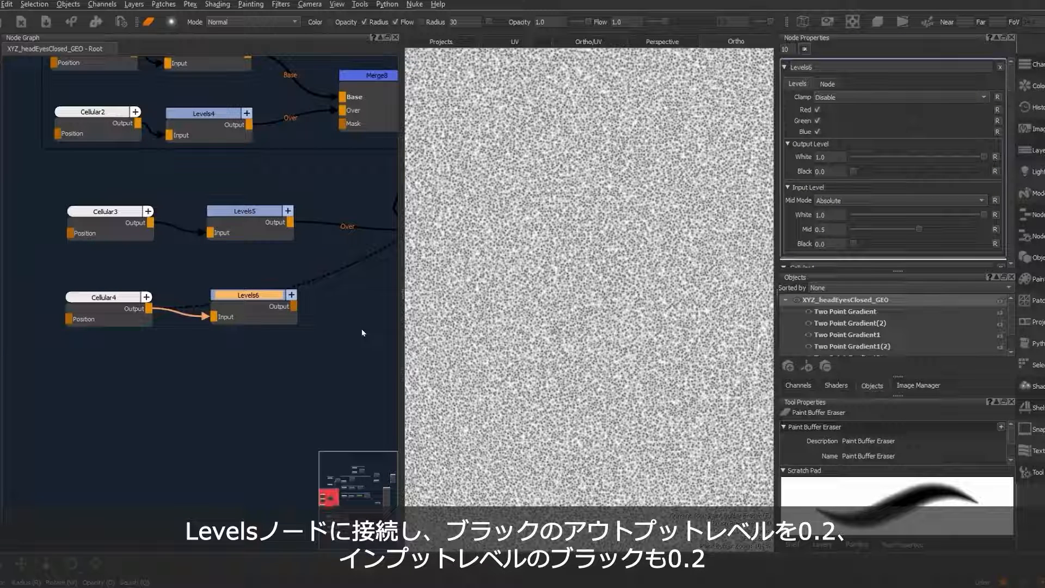
click(834, 170)
key(BackSpace)
text(2)
key(Return)
Step: Set Levels6's Input Level to Black 0.2, Mid 0.45 and White 0.6
click(834, 245)
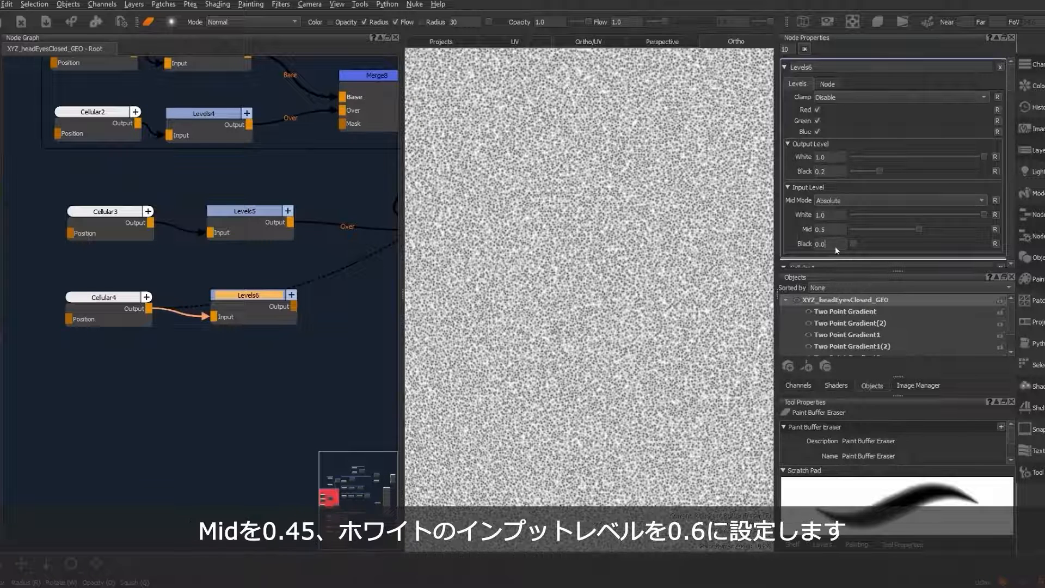
key(BackSpace)
text(2)
key(Return)
click(839, 231)
text(45)
key(Return)
click(836, 215)
text(0.)
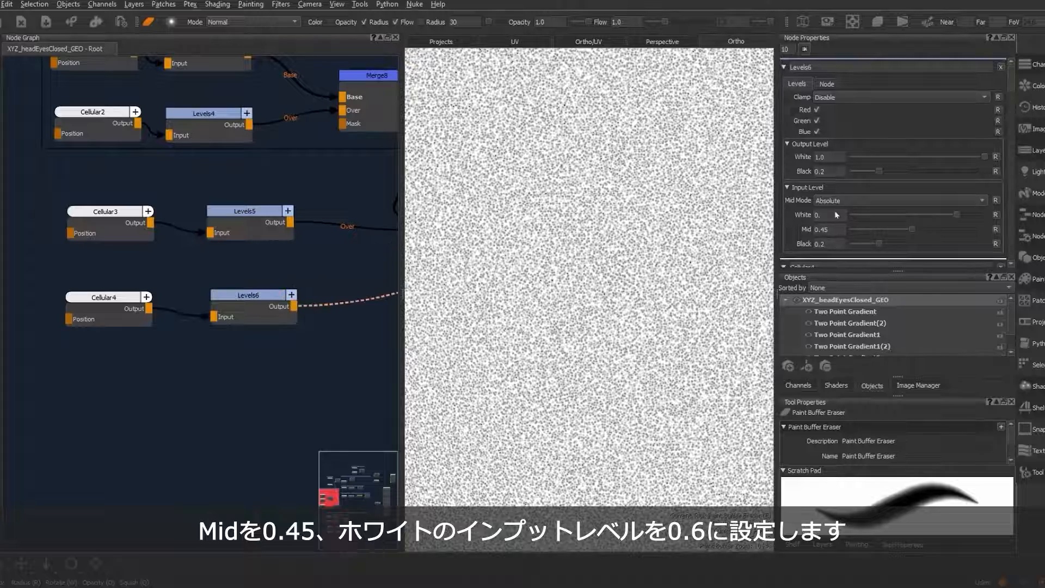
text(6)
key(Return)
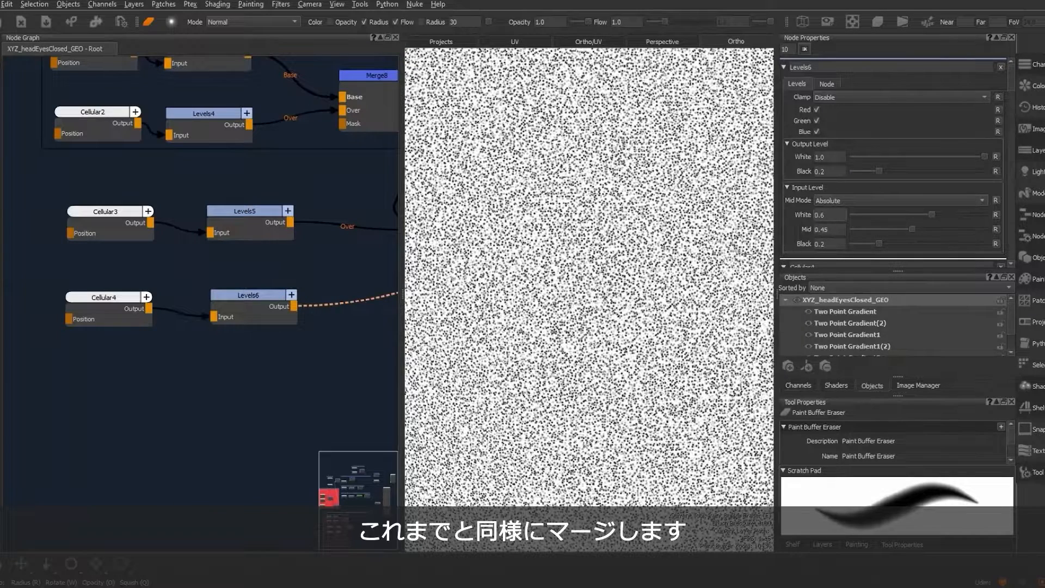
Step: Add a Merge node below Merge9, with Merge9 feeding Base and Levels6 feeding Over
middle_drag(303, 354, 152, 355)
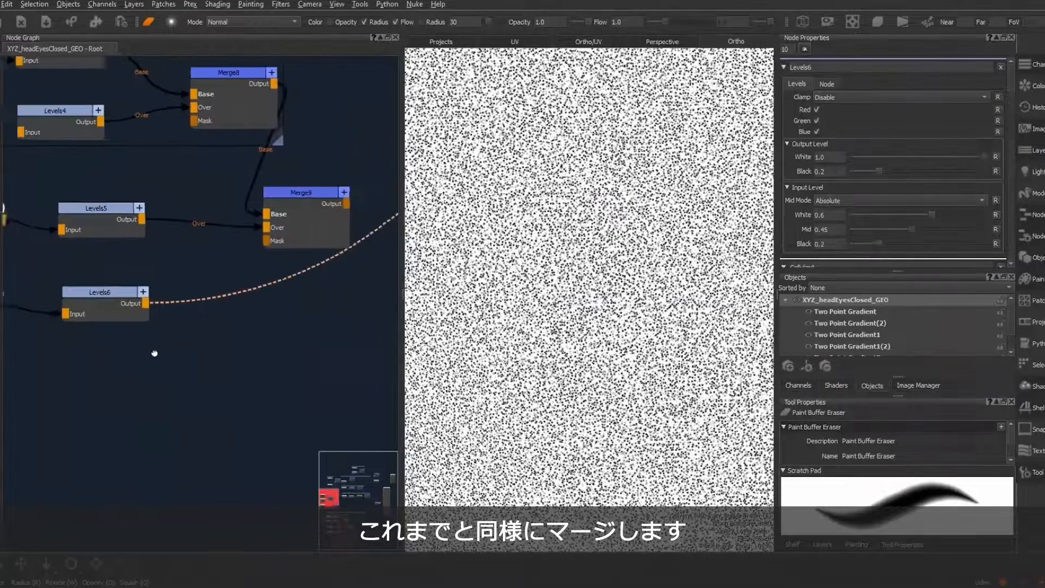
key(Tab)
text(c)
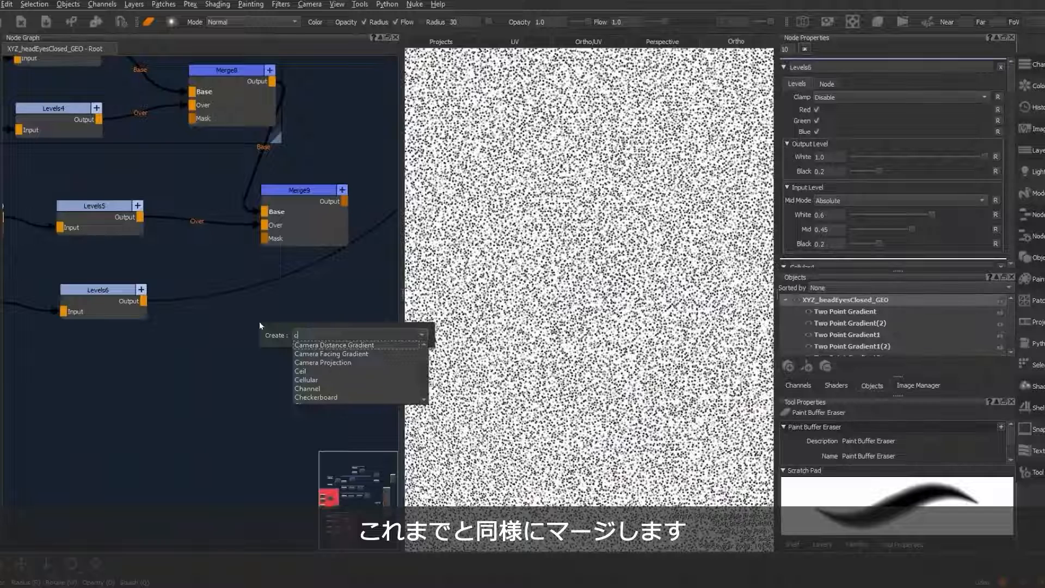
key(BackSpace)
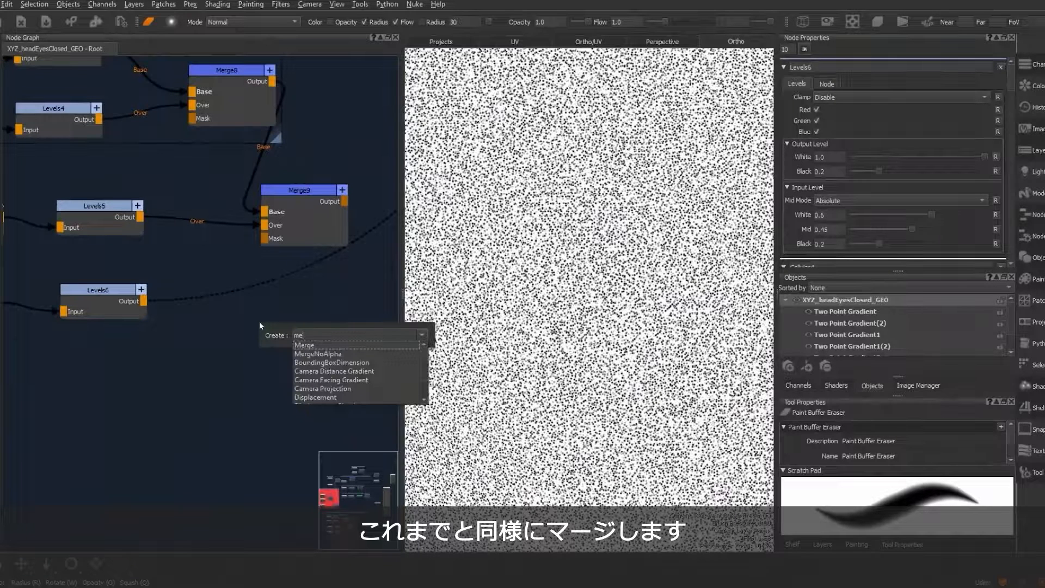
click(320, 344)
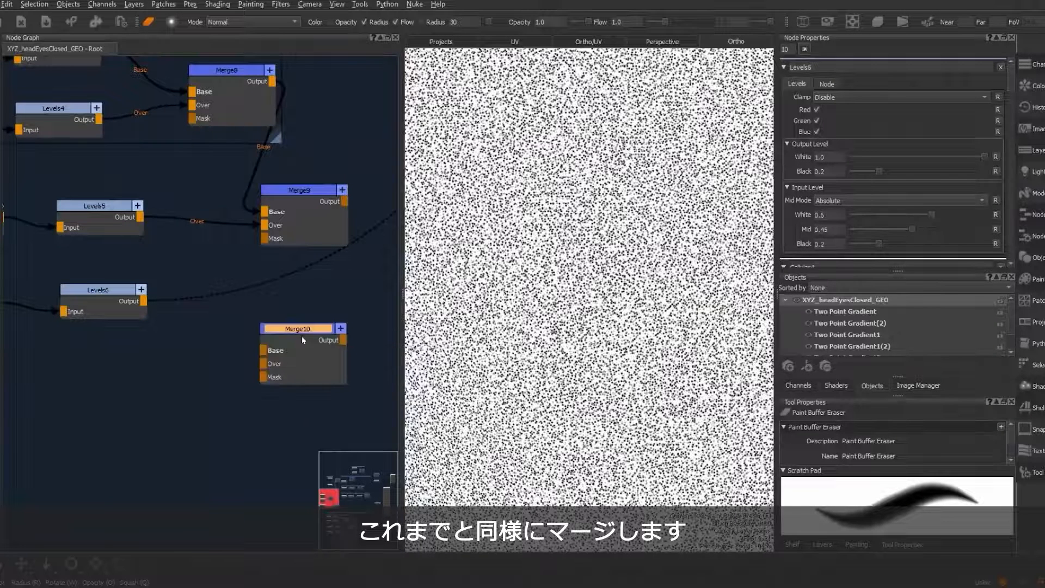
drag(329, 320, 351, 306)
scroll(305, 308, down, 2)
middle_drag(252, 313, 210, 302)
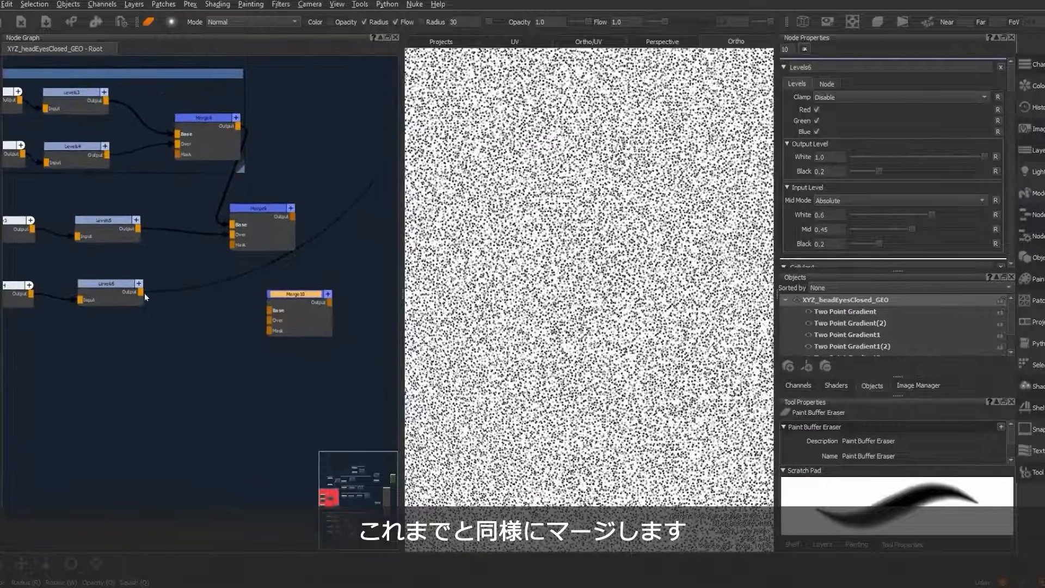
drag(292, 216, 326, 287)
drag(142, 292, 332, 280)
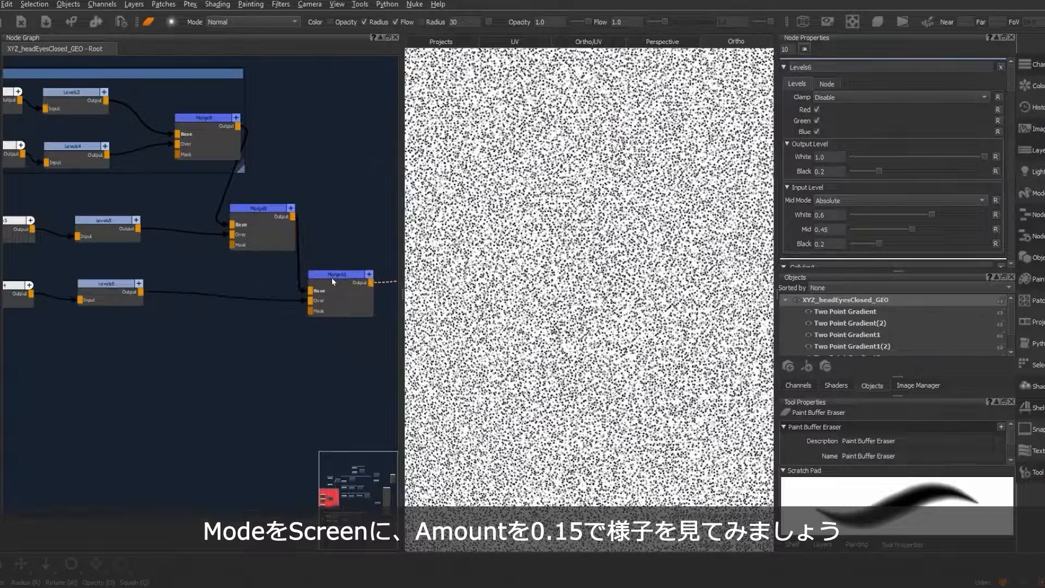
Step: Set Merge10 to Screen mode with an Amount of 0.15 and examine the result up close
click(332, 273)
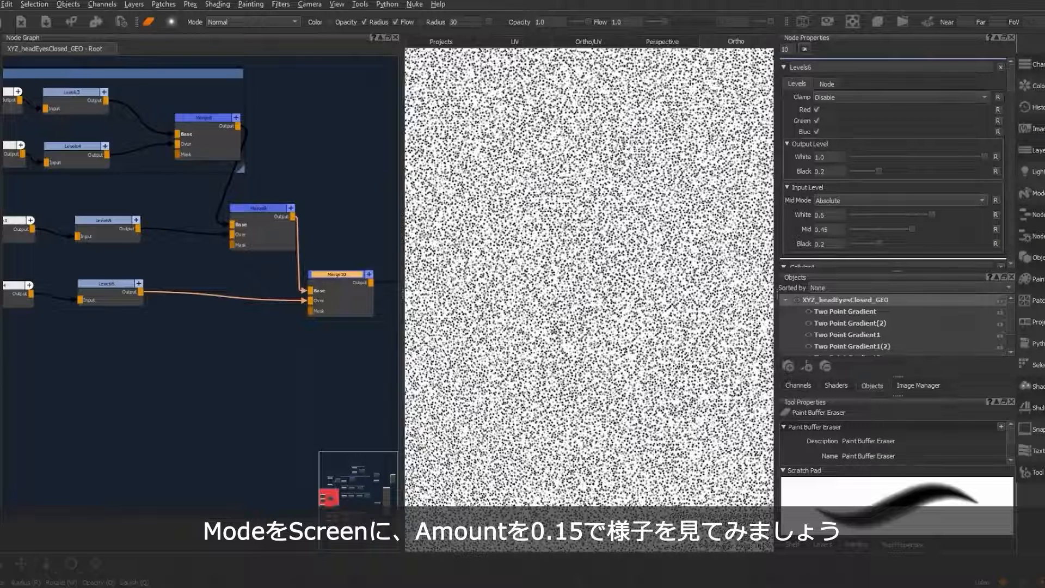
click(967, 96)
mouse_move(923, 153)
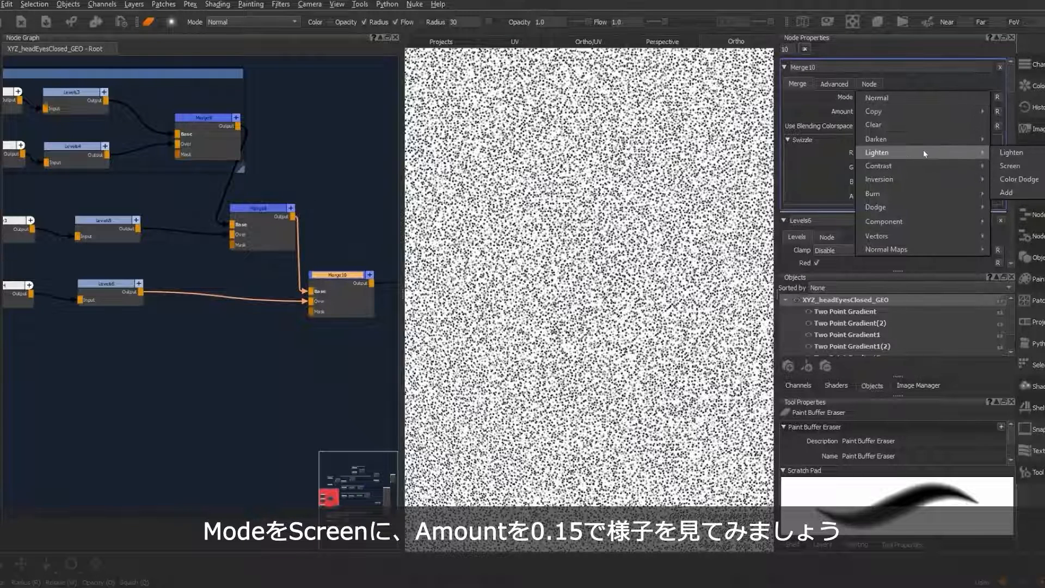
click(1009, 165)
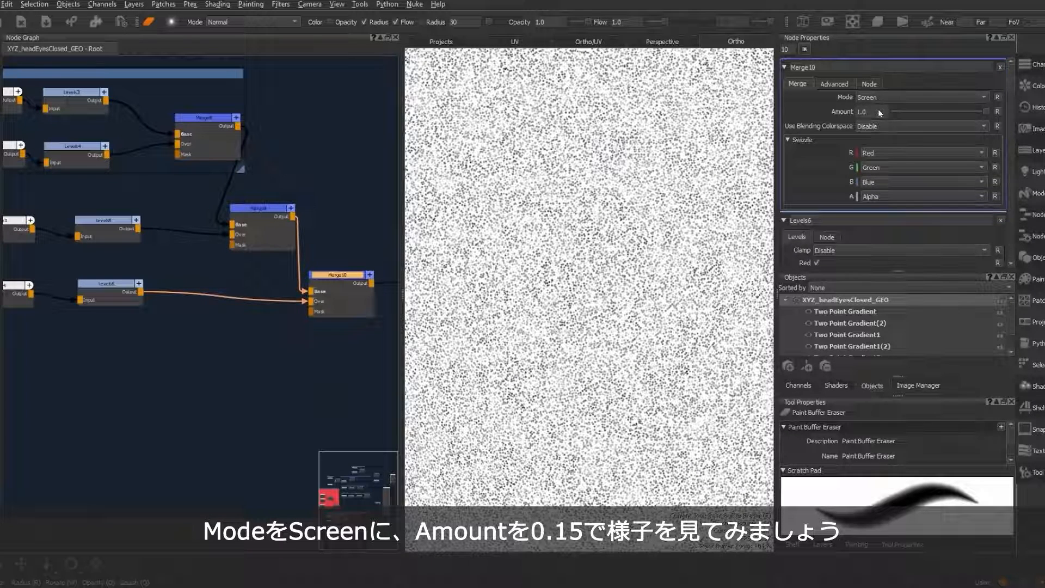
text(0.15)
key(Return)
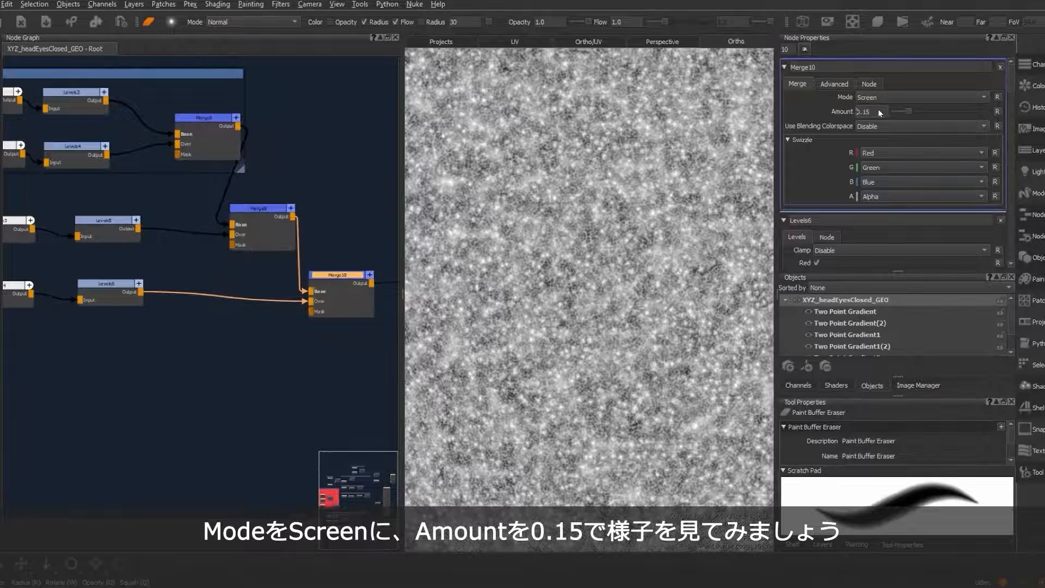
alt+right_drag(577, 248, 681, 264)
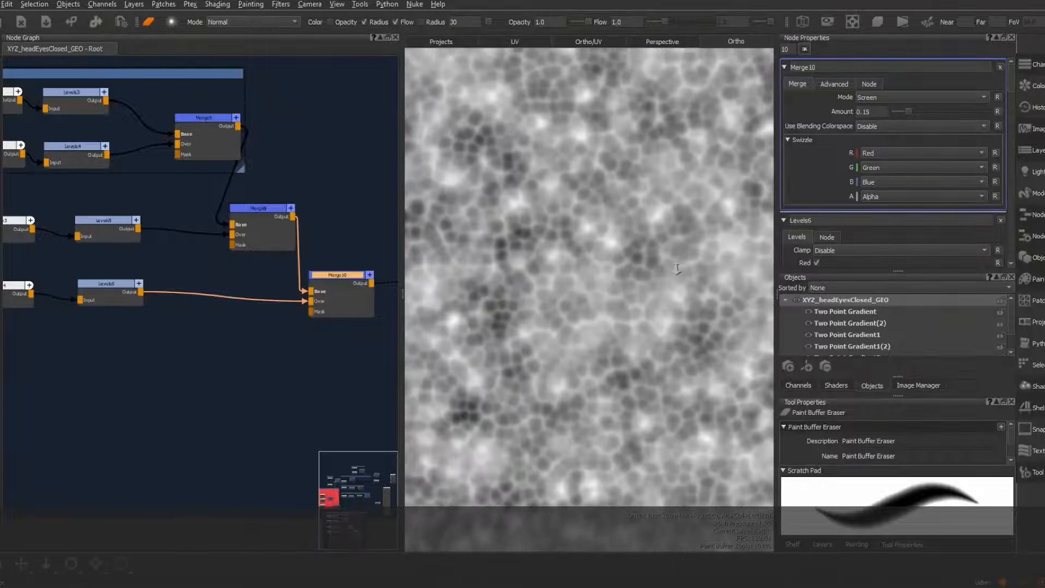
Step: Compare the Merge9 and Merge10 previews, set Merge9's Amount to 0.2, and check the pattern on the whole head
click(271, 210)
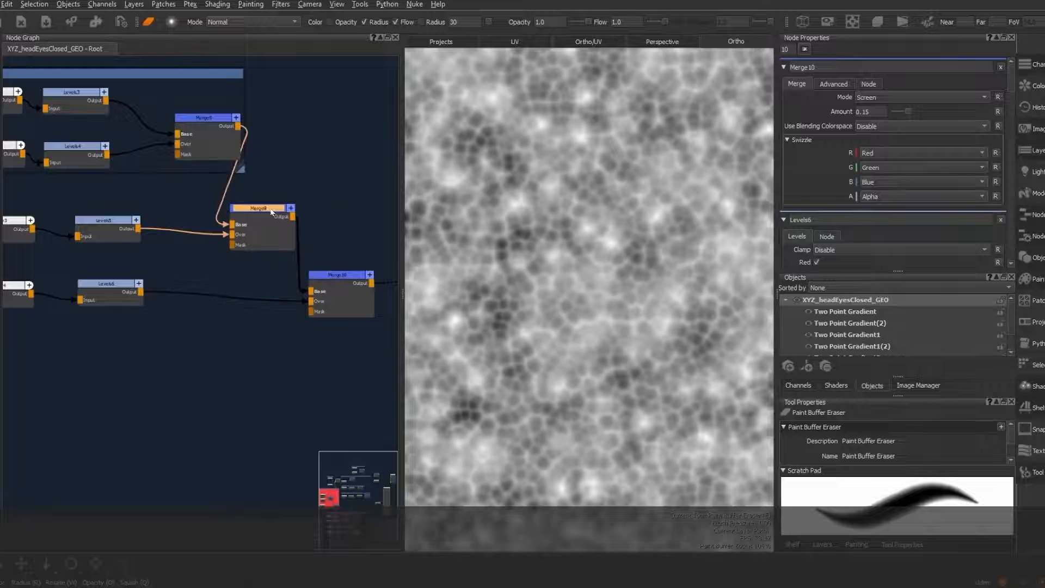
key(1)
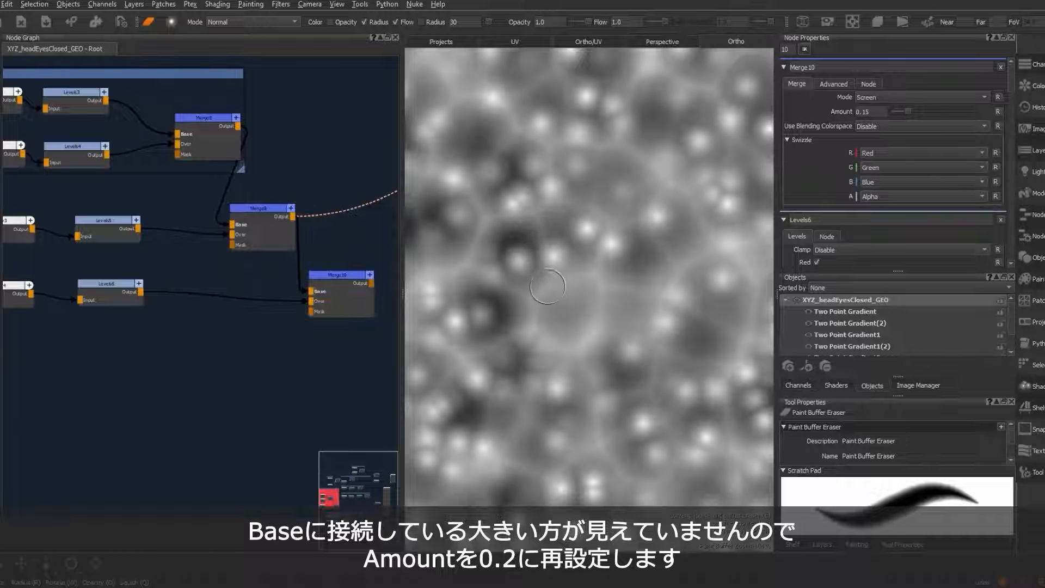
click(350, 275)
key(1)
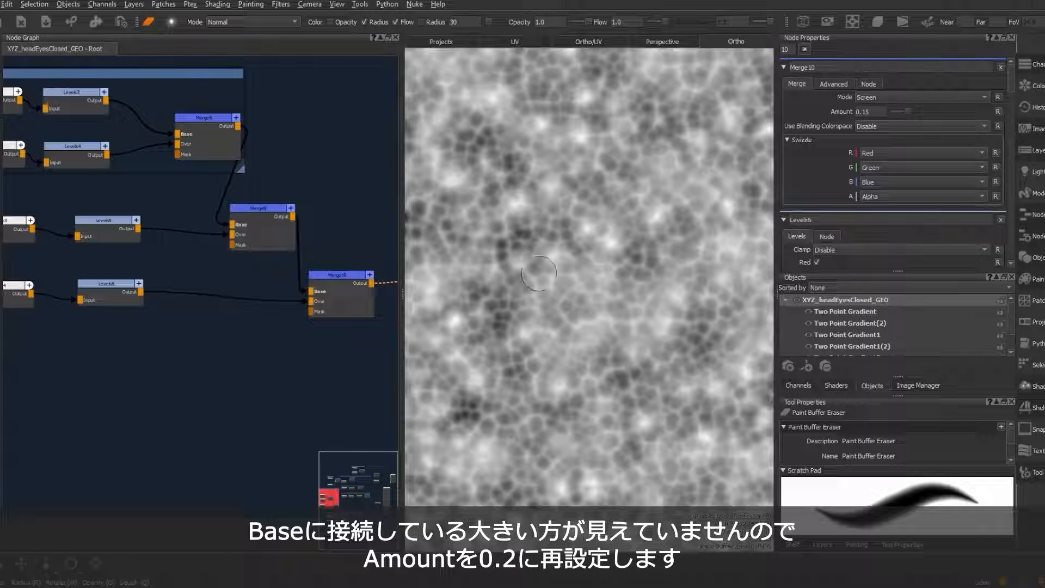
click(273, 210)
double_click(274, 210)
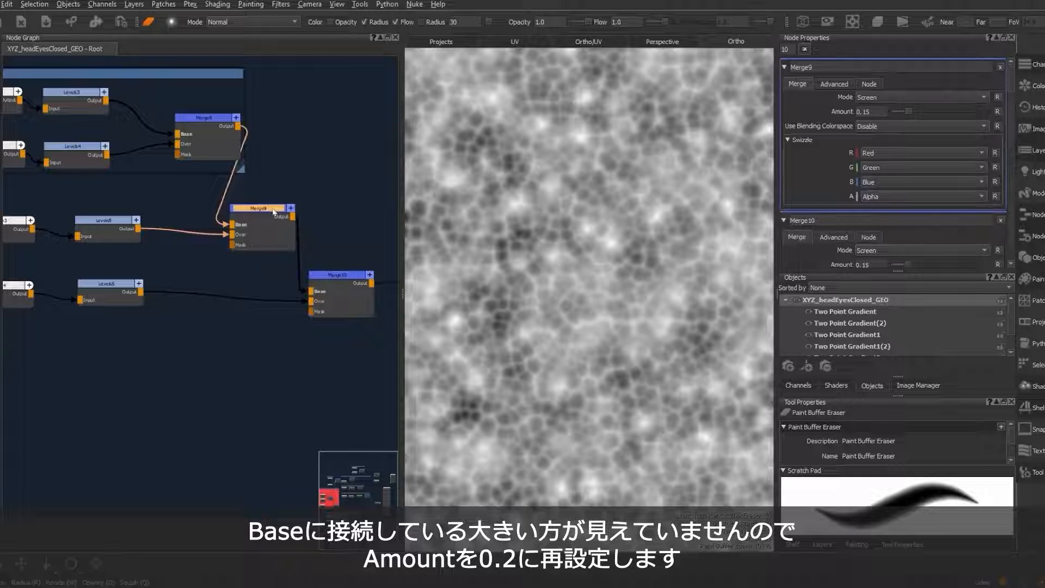
key(BackSpace)
key(BackSpace)
text(2)
key(Return)
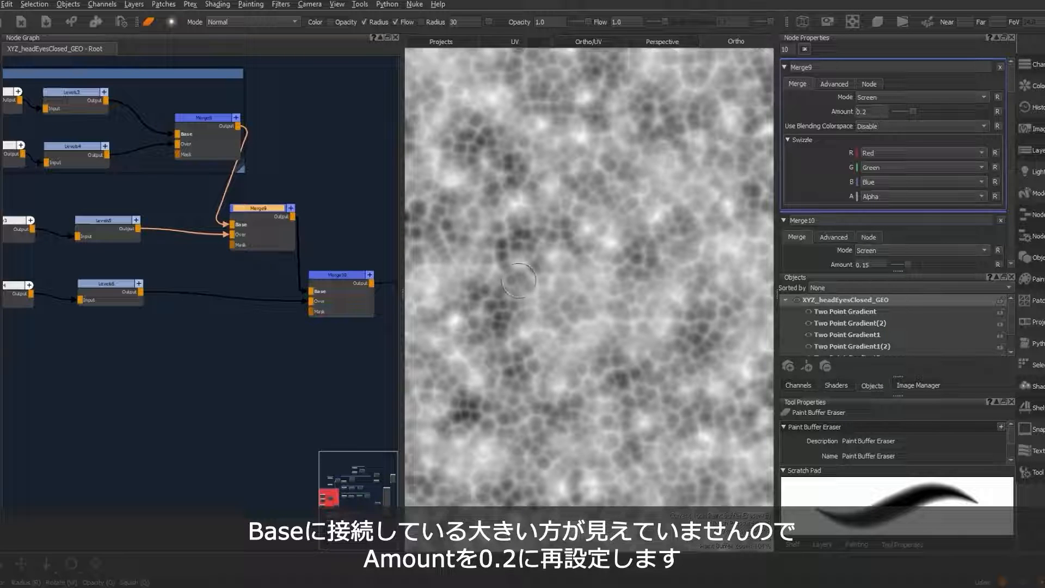
scroll(577, 279, down, 8)
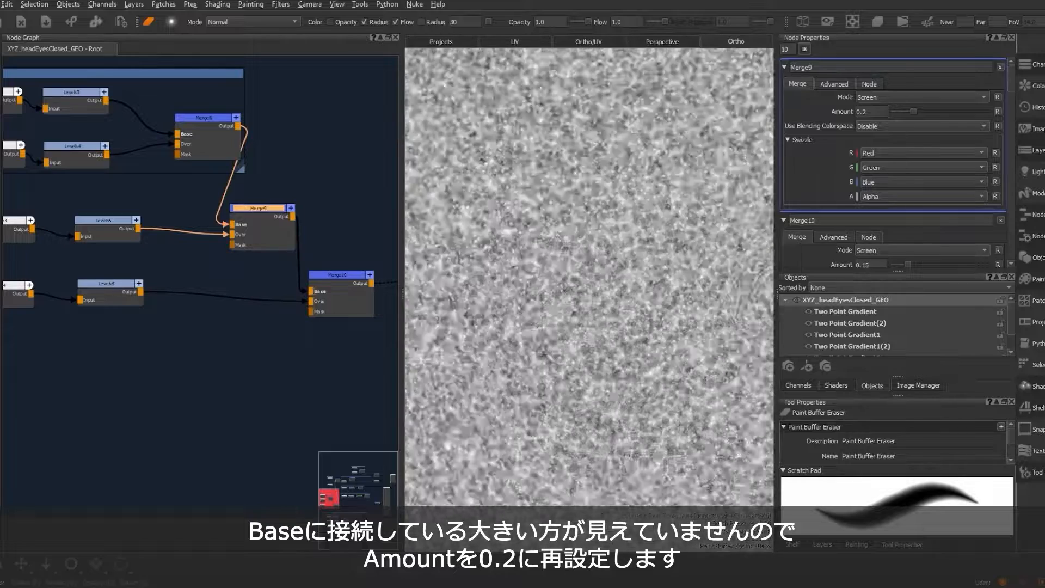
scroll(576, 279, down, 5)
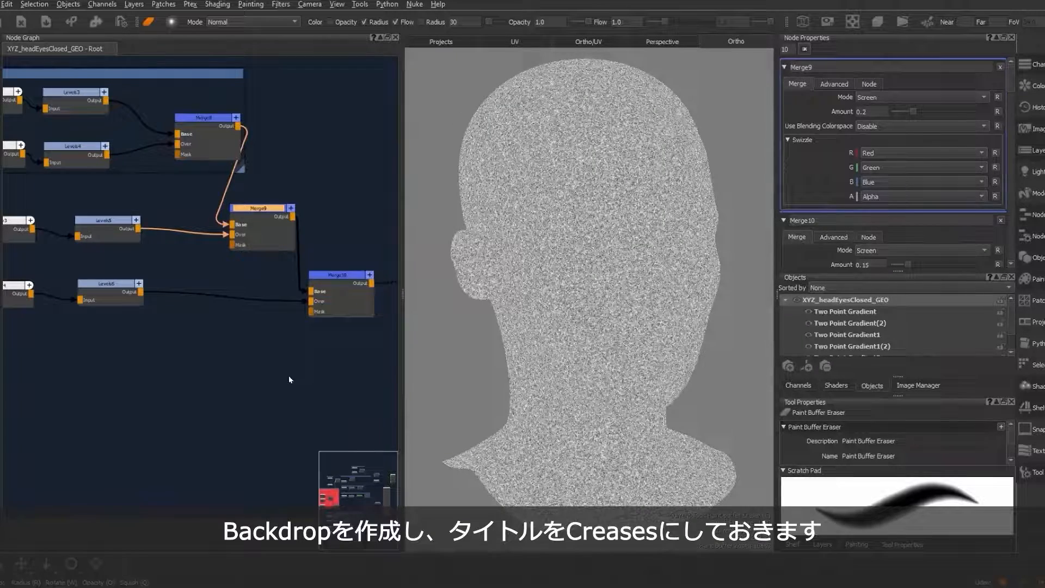
Step: Add a Backdrop around Cellular3, Cellular4, Levels5, Levels6, Merge9 and Merge10
scroll(315, 311, down, 3)
click(333, 284)
shift+click(273, 233)
shift+click(155, 243)
shift+click(158, 290)
shift+click(82, 242)
key(Tab)
text(backdrop)
key(Return)
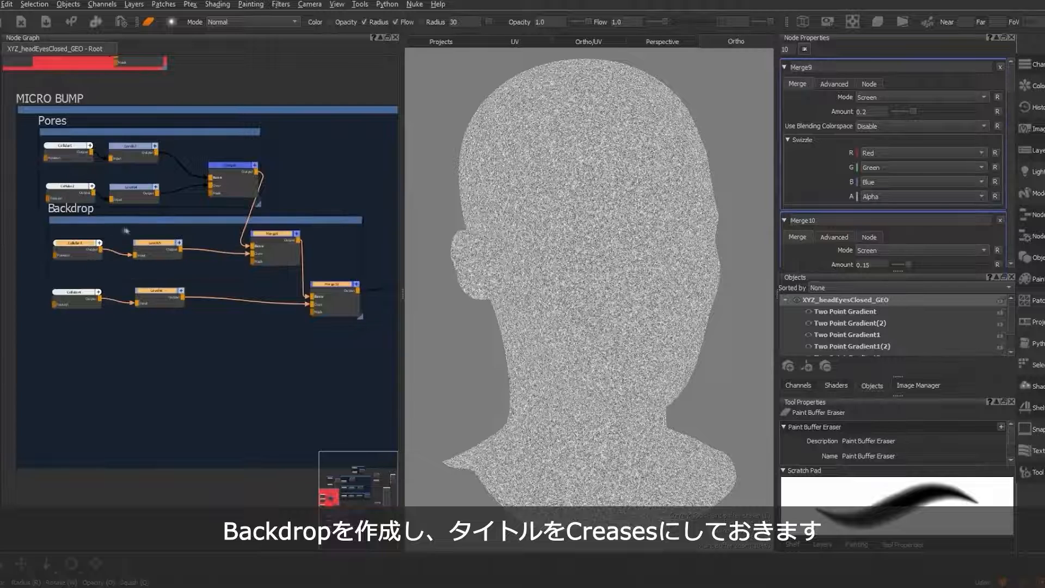
Step: Move the new backdrop slightly down, clear of the Pores backdrop, and name it Creases
drag(133, 220, 132, 233)
double_click(132, 233)
double_click(865, 96)
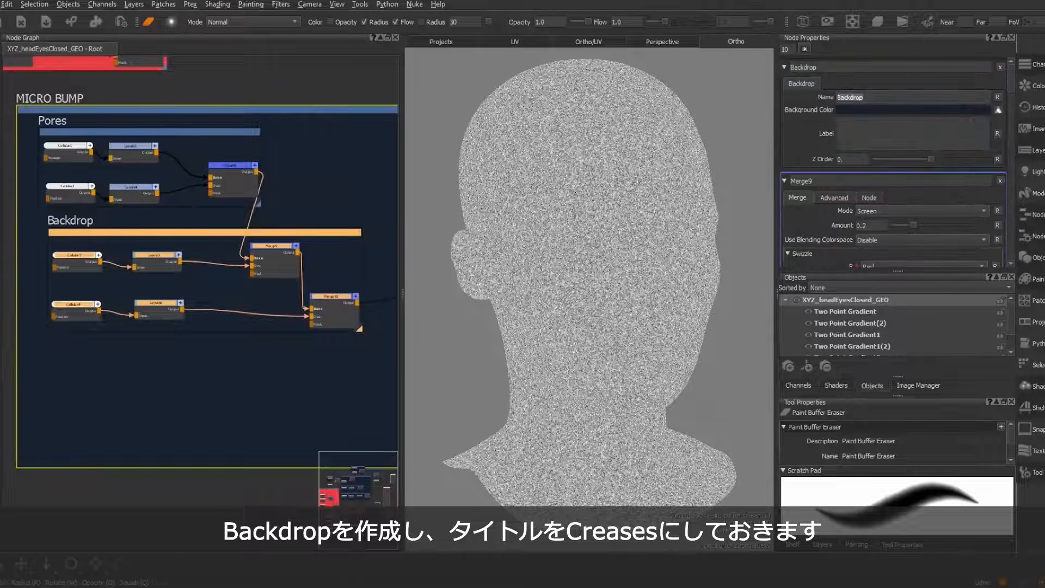
text(Creases)
key(Return)
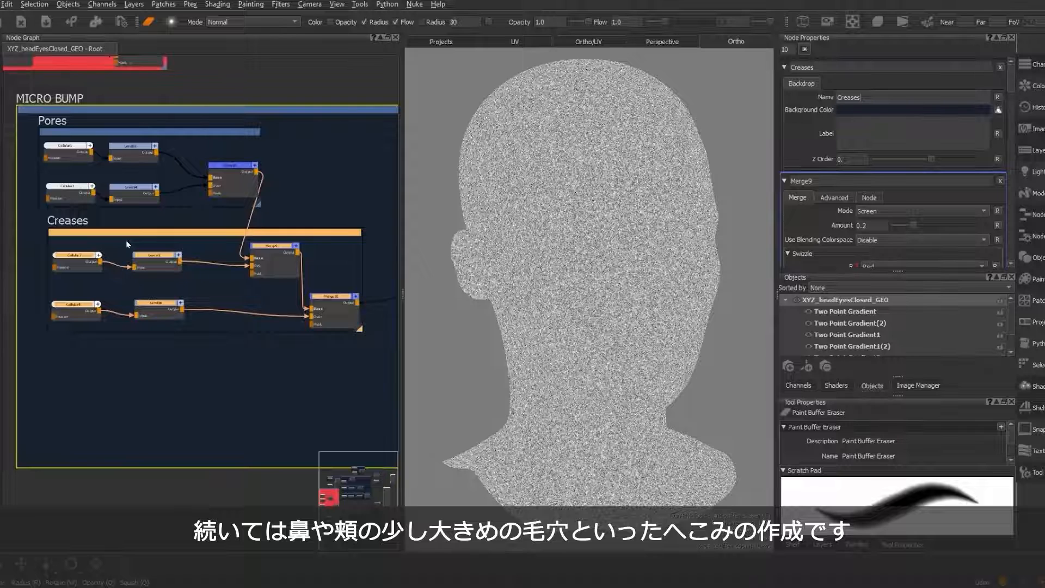
Step: Add a fifth Cellular node below the Creases backdrop, inside MICRO BUMP
click(64, 390)
middle_drag(64, 391, 64, 372)
key(Tab)
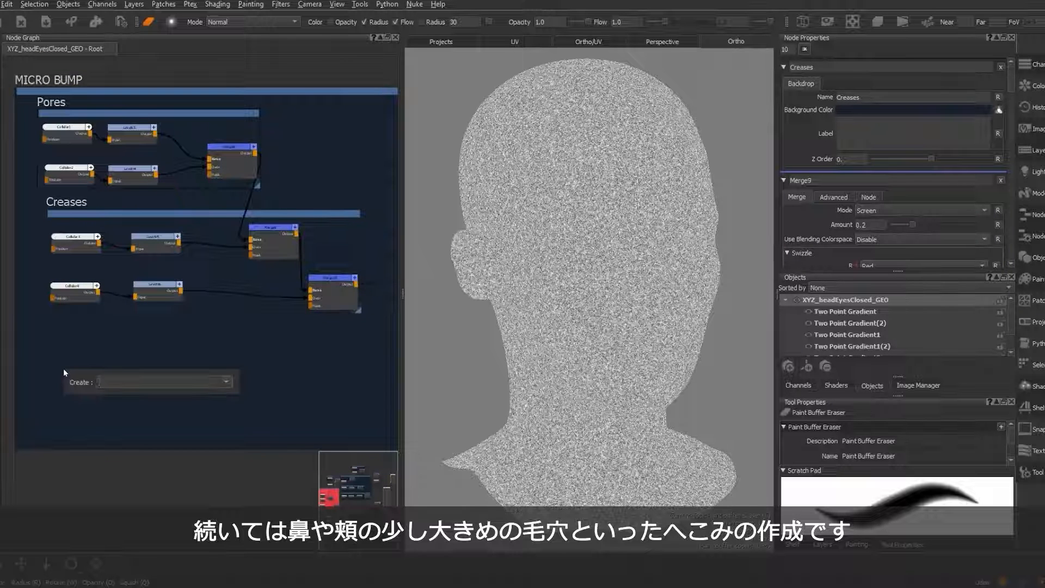
text(cell)
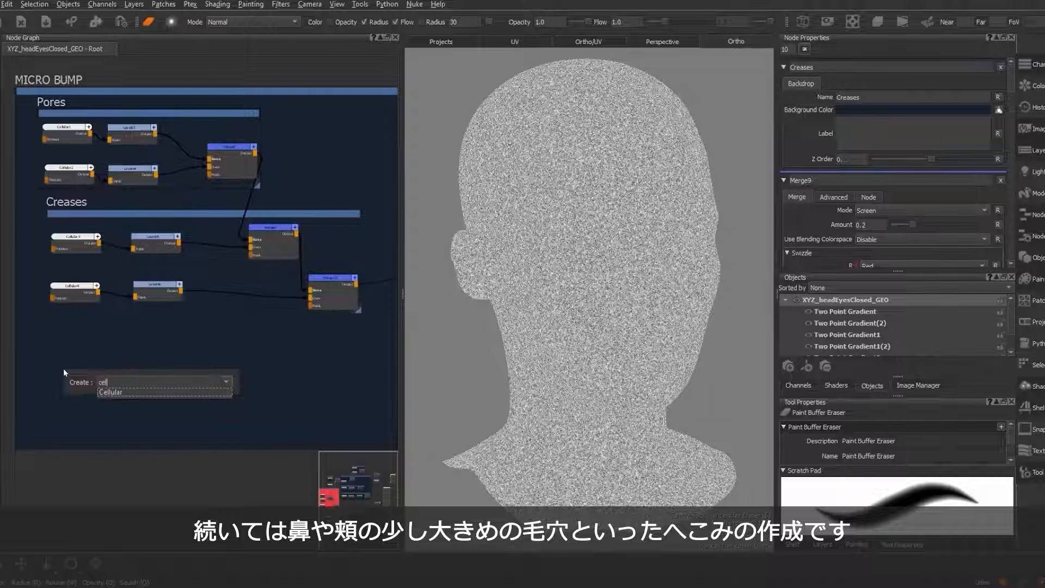
key(Down)
key(Return)
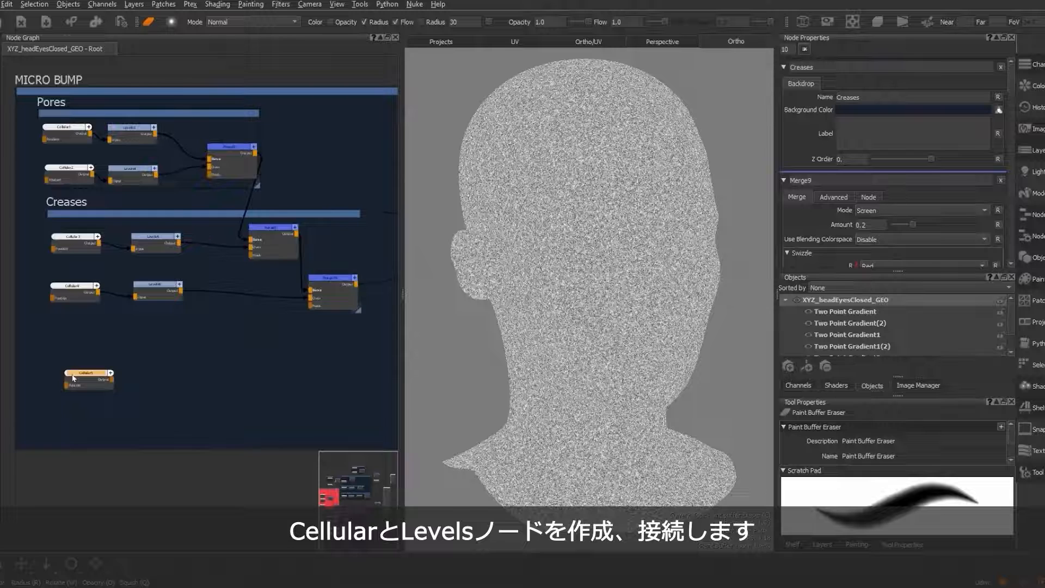
scroll(74, 378, up, 5)
drag(70, 338, 70, 328)
Step: Add a Levels node beside Cellular5, feed Cellular5's output into it, and preview Cellular5 on the head
click(223, 328)
key(Tab)
text(lev)
key(Down)
key(Return)
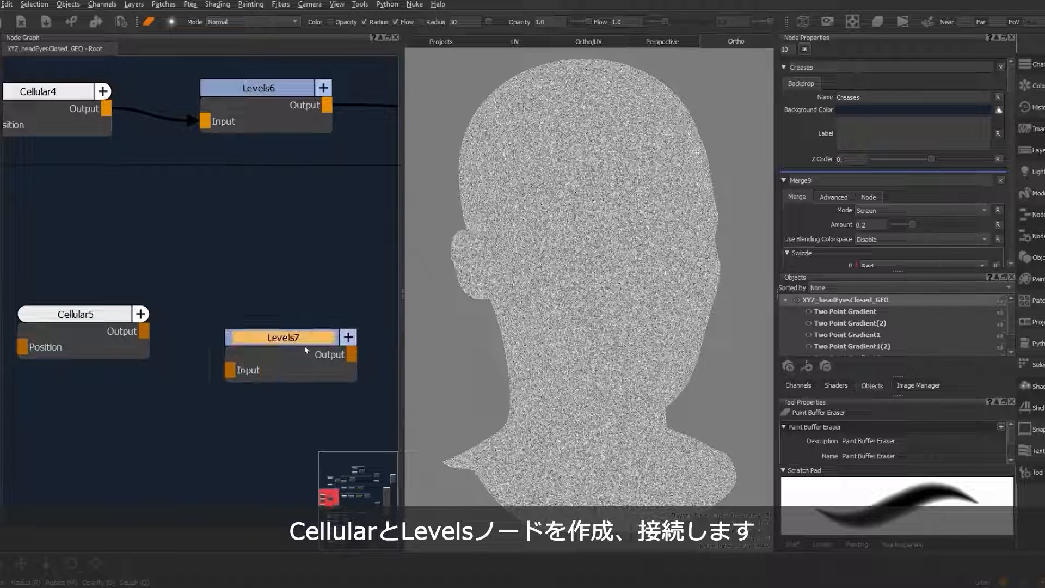
drag(305, 349, 308, 323)
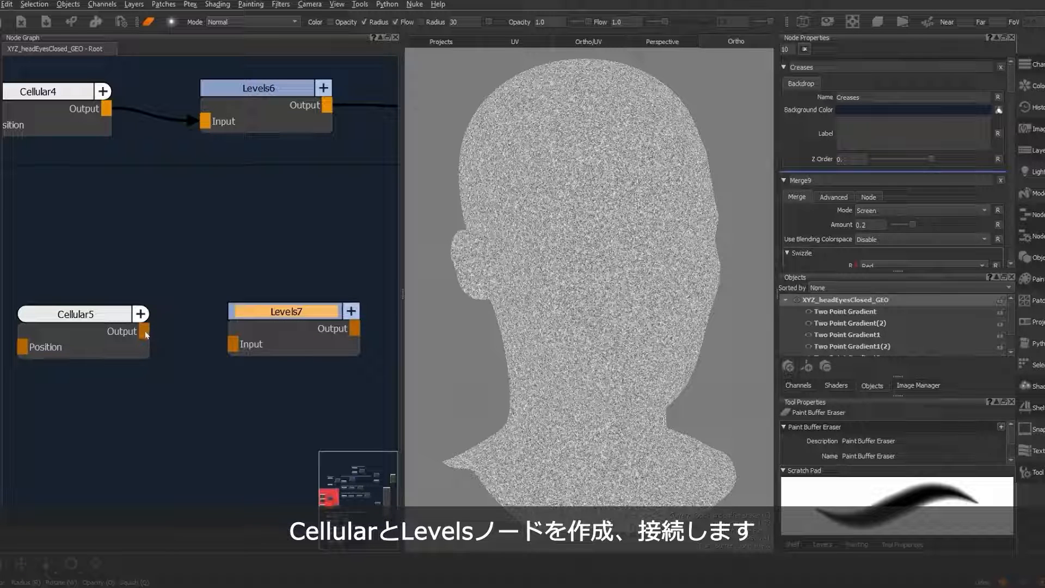
drag(144, 333, 233, 344)
key(v)
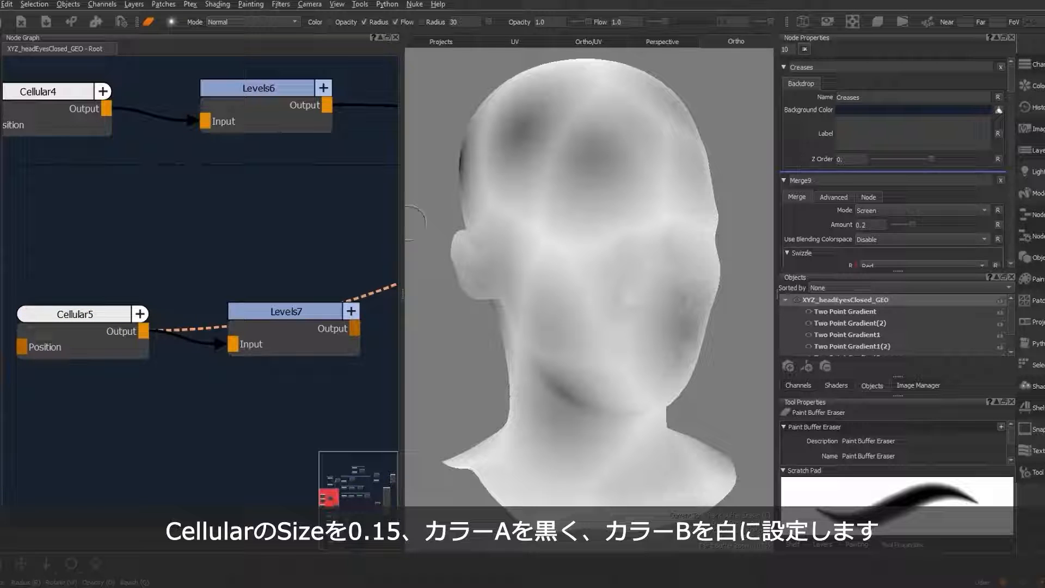
Step: Set the Size of the Cellular5 node to 0.15
double_click(82, 314)
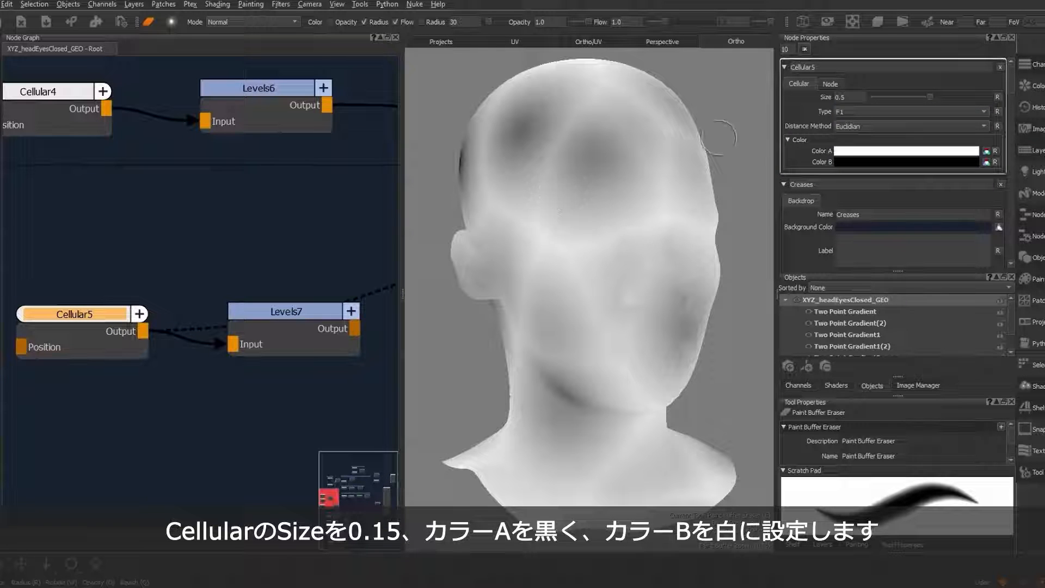
key(BackSpace)
text(15)
key(Return)
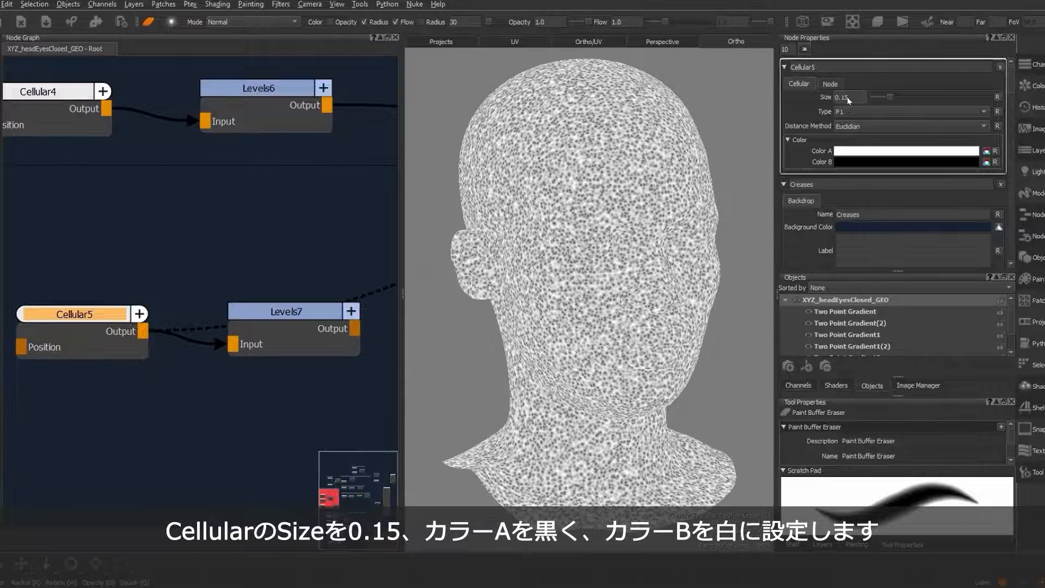
Step: Set Cellular5's Color A to black and its Color B to white
click(906, 151)
drag(197, 381, 5, 569)
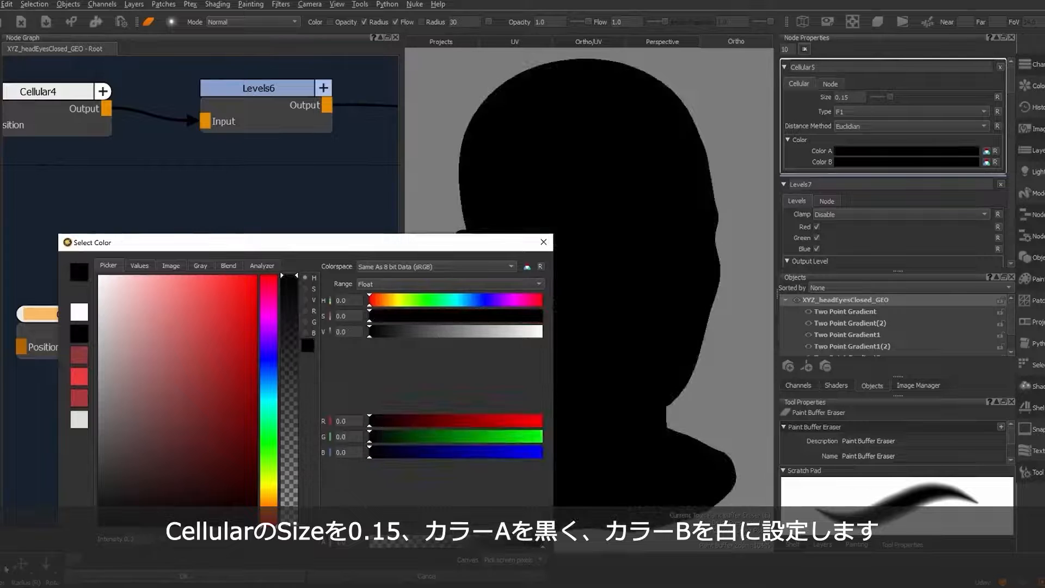
click(207, 579)
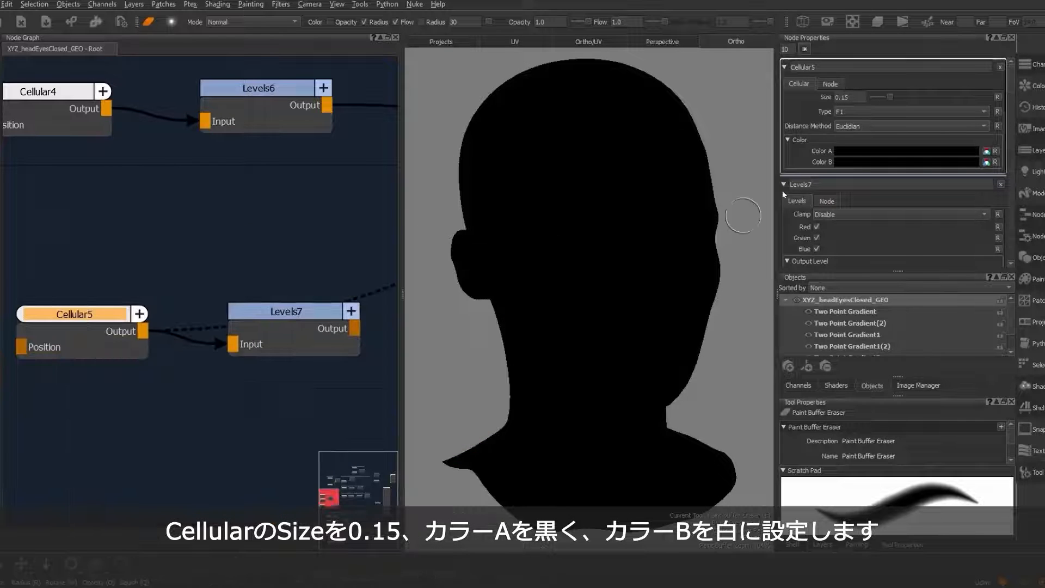
click(863, 161)
drag(113, 475, 41, 278)
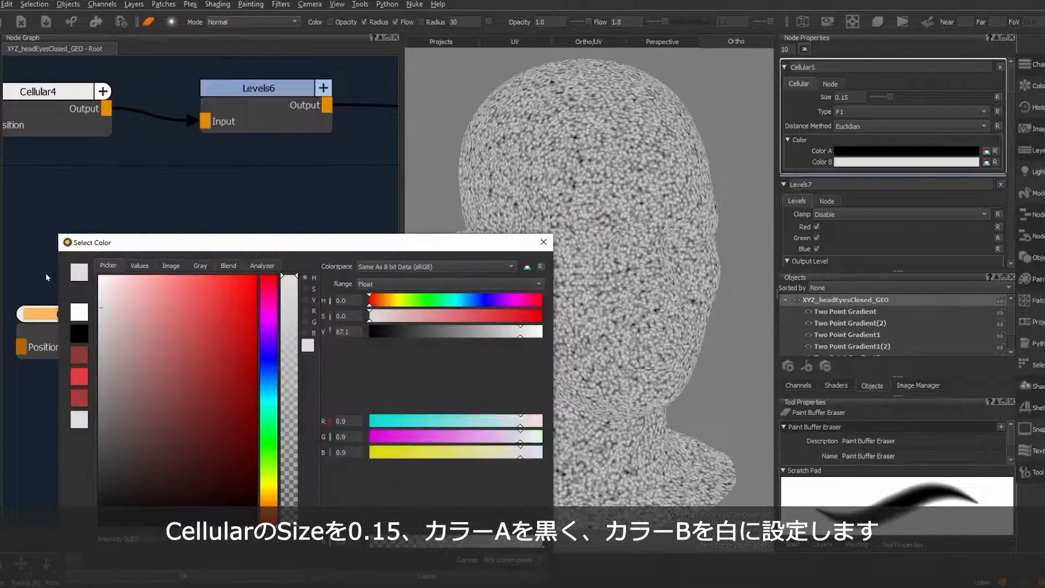
click(183, 577)
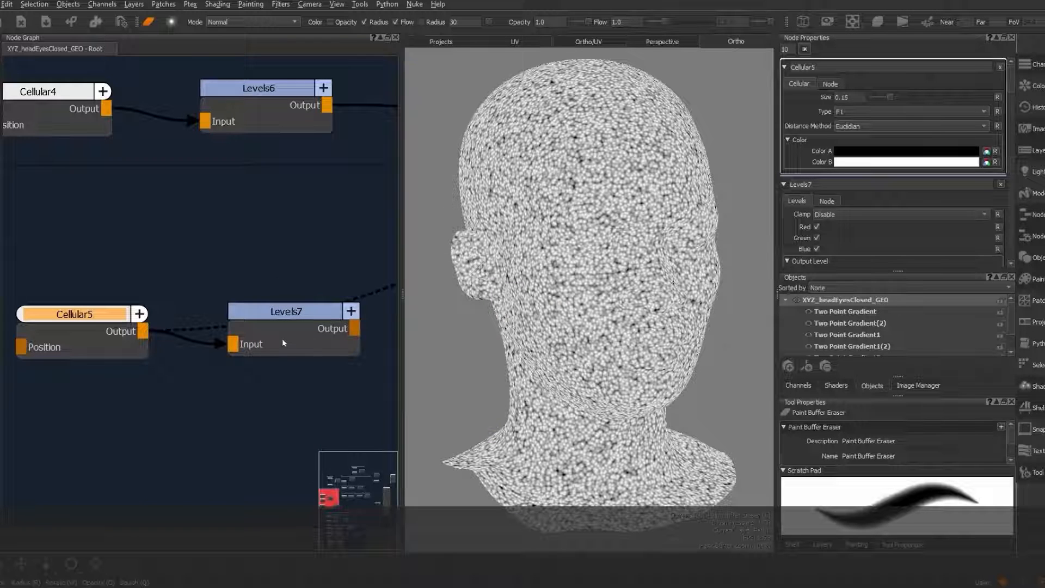
Step: Preview Levels7 on the head and set its output black level to 0.2
drag(287, 314, 288, 315)
double_click(288, 314)
key(1)
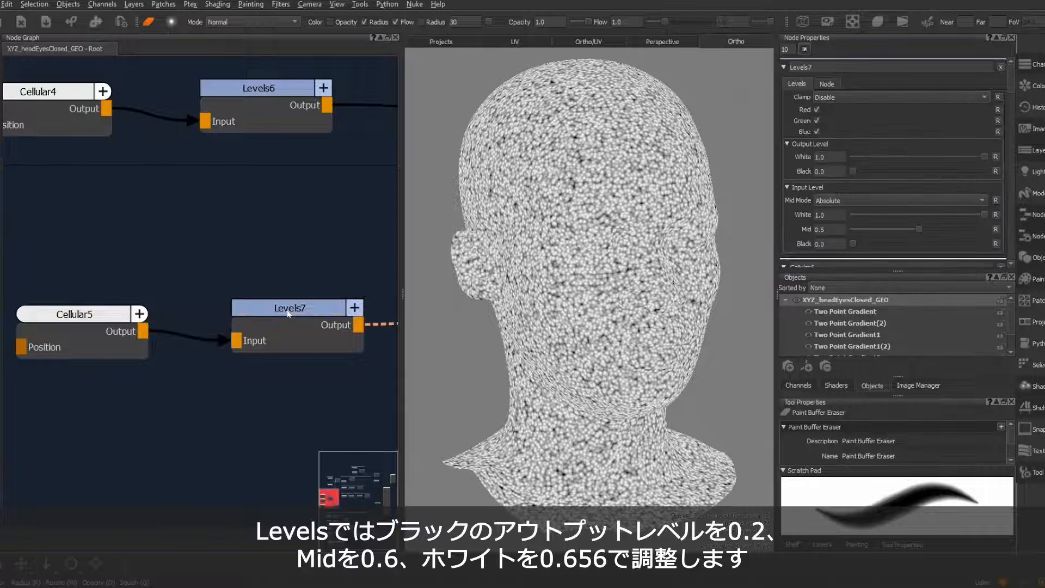
drag(855, 172, 874, 173)
click(831, 171)
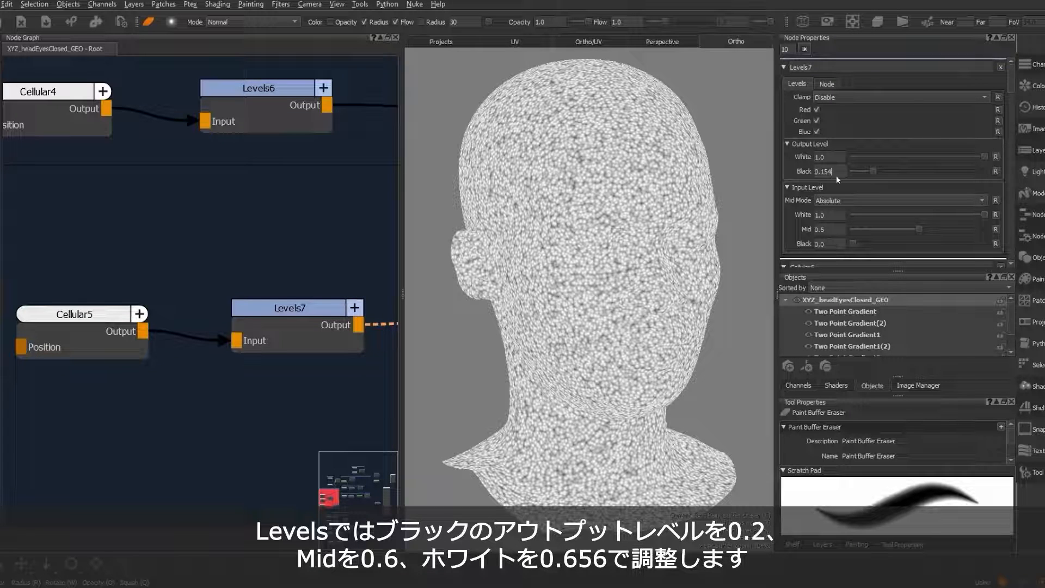
key(BackSpace)
text(2)
key(Return)
Step: Adjust Levels7 to output white 0.793 and black 0.141, with input white 0.617, mid 0.683 and black 0.322
drag(855, 246, 939, 220)
click(835, 230)
drag(874, 244, 895, 248)
mouse_move(878, 171)
mouse_down()
mouse_move(851, 173)
mouse_move(872, 172)
mouse_up()
drag(984, 157, 956, 164)
drag(939, 214, 937, 231)
alt+right_drag(631, 275, 668, 275)
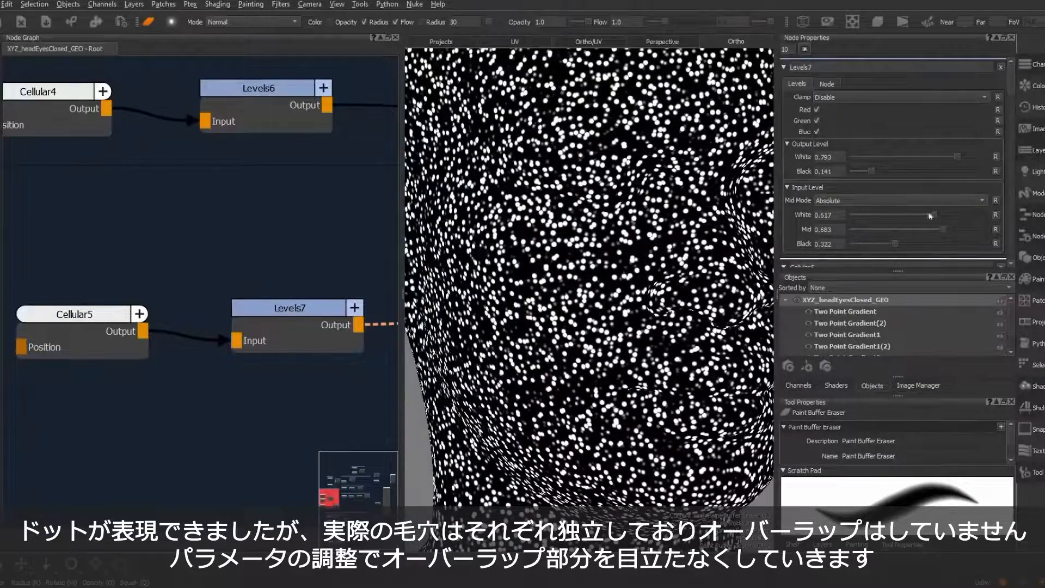
Step: Retune Levels7's input levels to white 0.67, mid 0.75 and black 0.18, and its output black to 0.15
drag(931, 215, 877, 244)
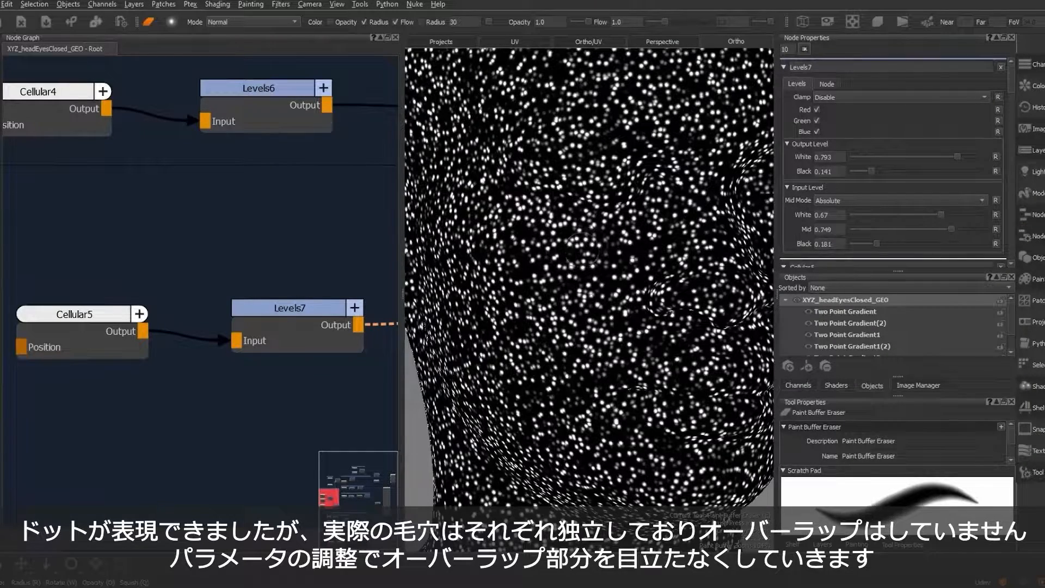
alt+right_drag(588, 250, 565, 253)
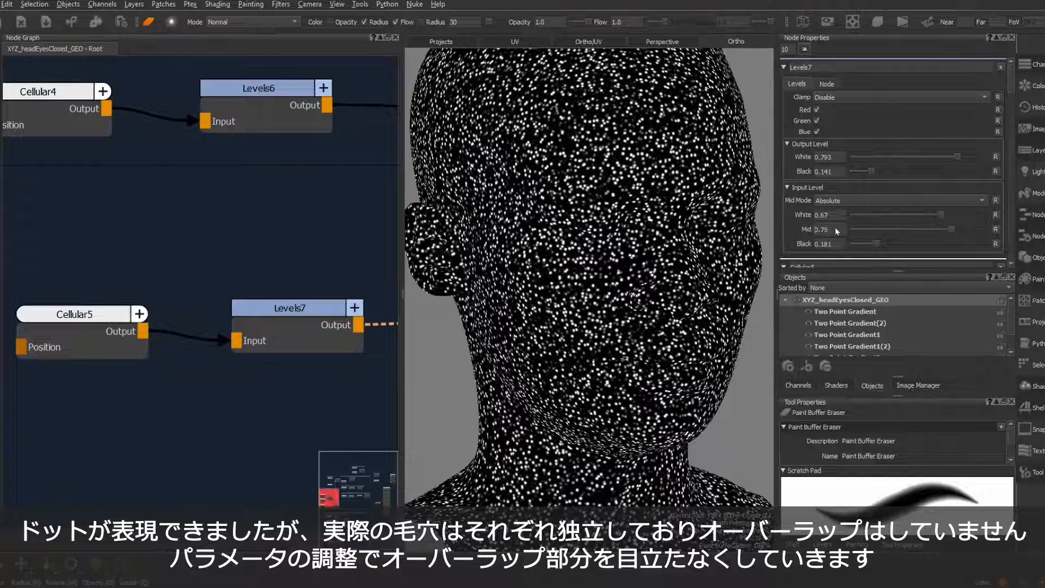
click(831, 242)
key(BackSpace)
click(836, 173)
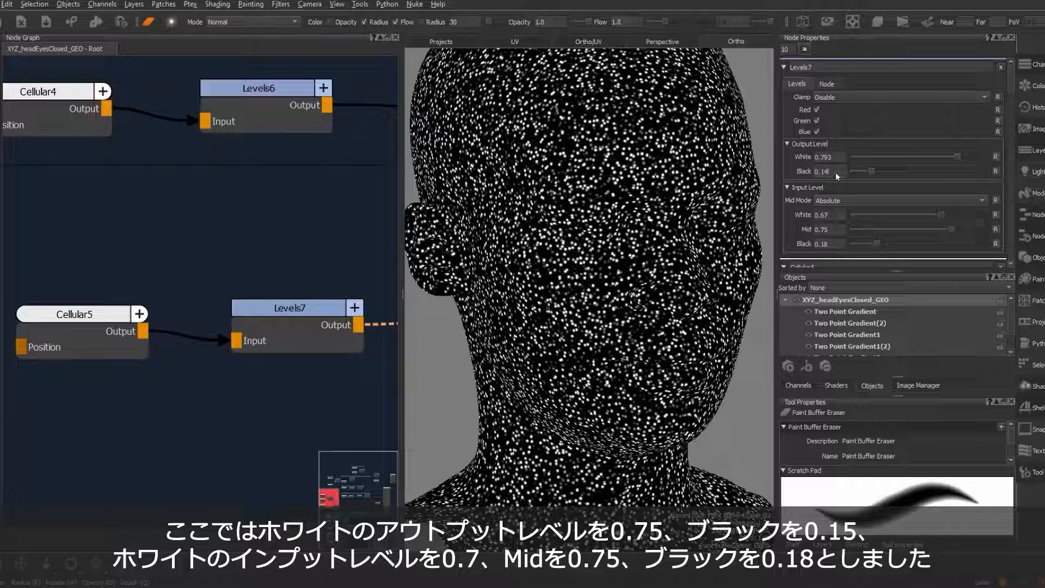
text(5)
Step: Set the output white level of Levels7 to 0.75
drag(957, 157, 984, 159)
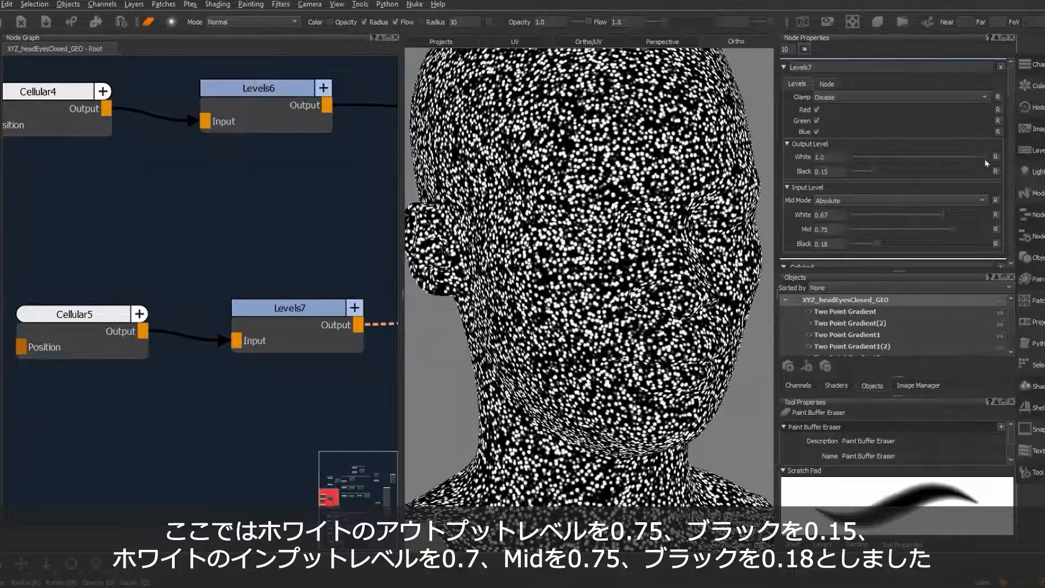
key(ctrl+z)
click(834, 158)
key(BackSpace)
key(BackSpace)
text(5)
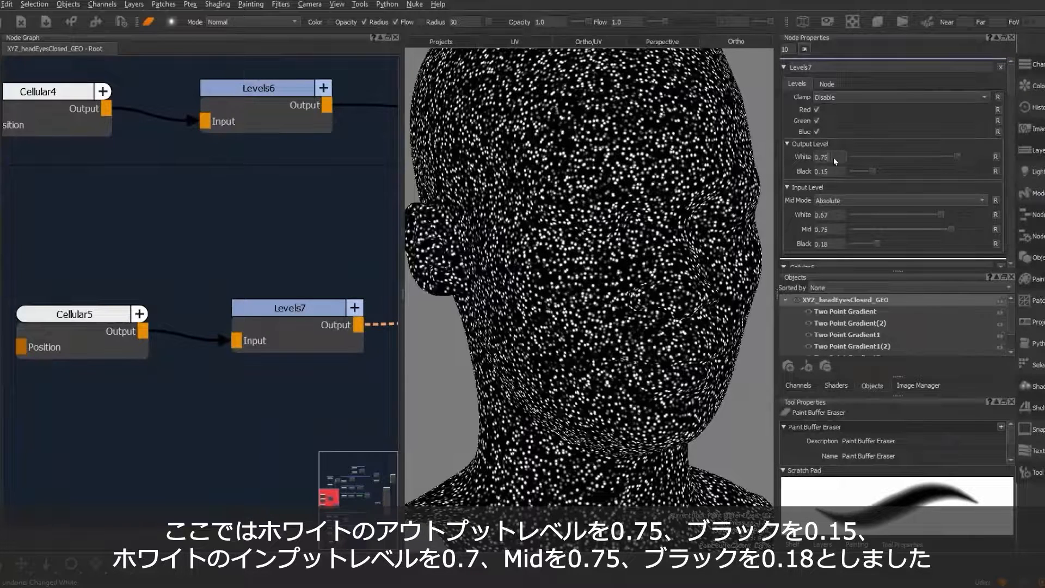
key(Return)
Step: Set the input white level of Levels7 to 0.7
middle_drag(197, 397, 200, 393)
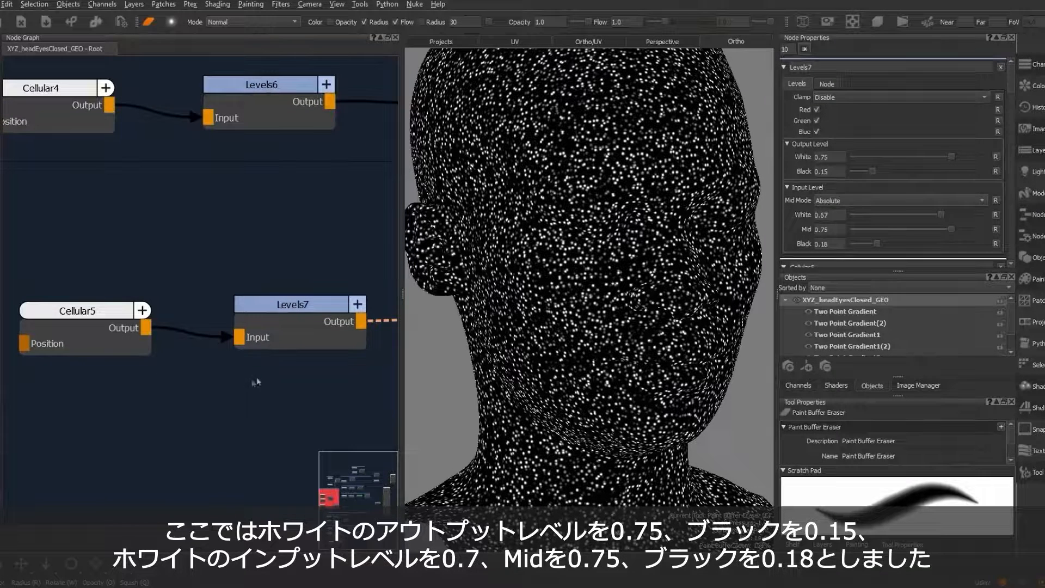
click(836, 215)
key(BackSpace)
key(BackSpace)
text(7)
key(Return)
Step: Shift Cellular5 and Levels7 slightly left in the graph and add a Merge node on Levels7's output
alt+right_drag(504, 288, 601, 272)
mouse_move(271, 353)
middle_down()
mouse_move(285, 348)
mouse_move(272, 342)
middle_up()
scroll(285, 348, down, 2)
drag(174, 316, 135, 316)
drag(299, 310, 245, 307)
scroll(329, 339, down, 2)
middle_drag(340, 348, 226, 290)
scroll(241, 296, down, 2)
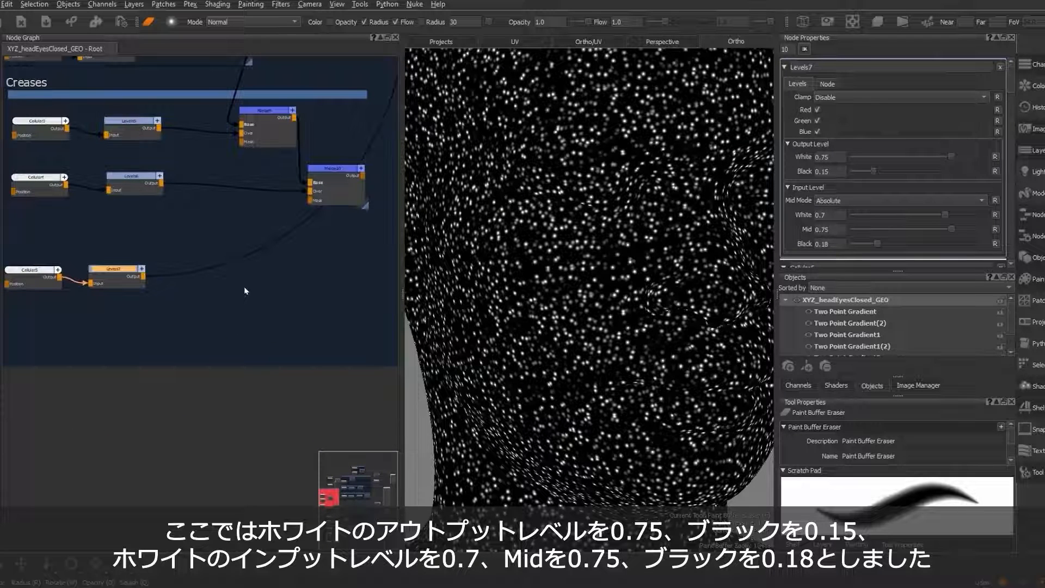
key(Tab)
text(mer)
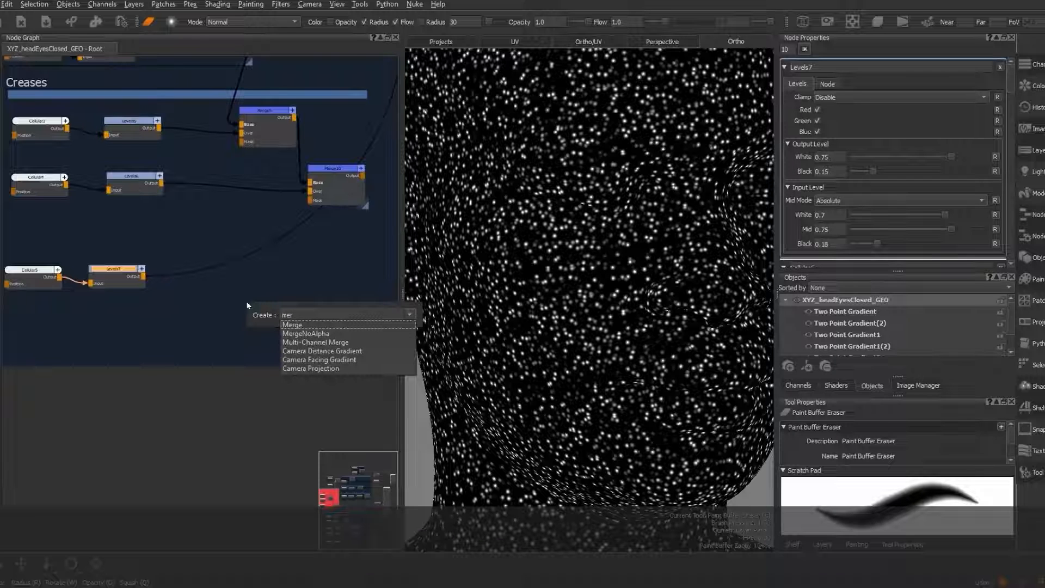
text(ge)
key(Return)
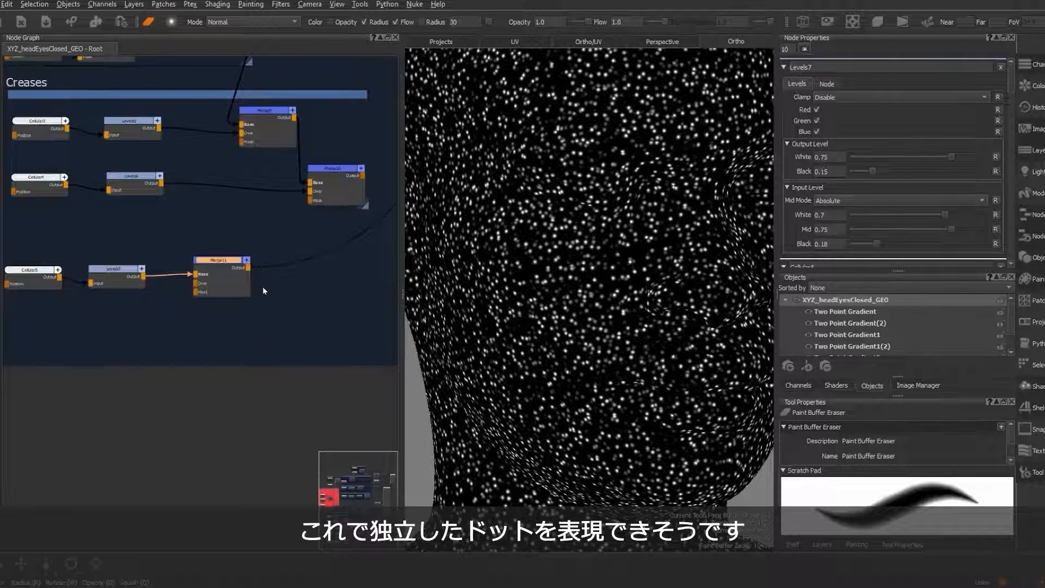
Step: Place Merge11 below and to the right of Merge10, with Merge10 feeding its Base and Levels7 its Over
scroll(217, 277, down, 1)
drag(190, 264, 313, 281)
click(306, 191)
drag(308, 188, 342, 256)
click(338, 257)
Step: Set Merge11's blend mode to Screen and compare its preview on the head with Merge10's
double_click(341, 253)
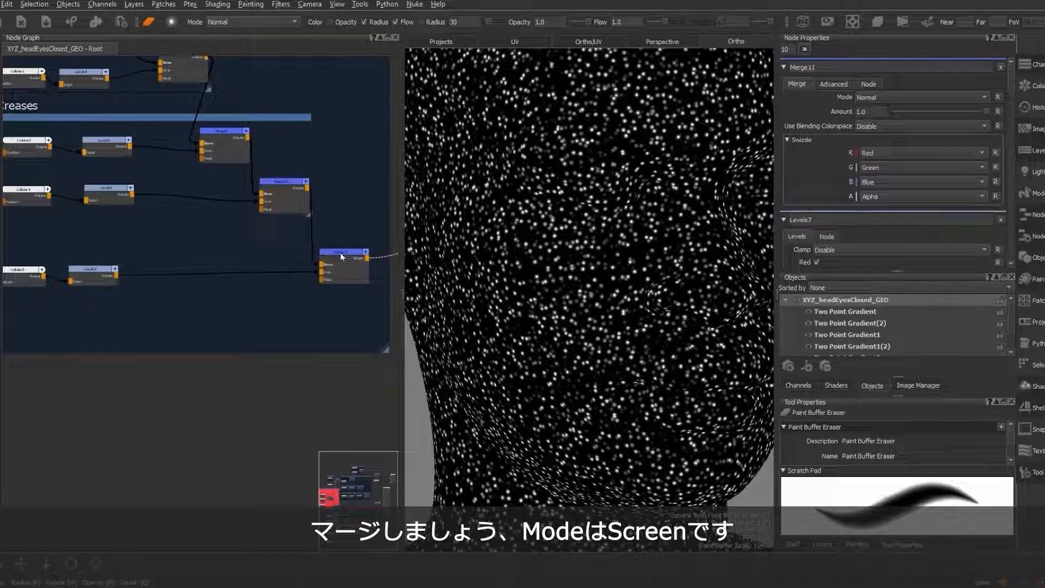
click(343, 252)
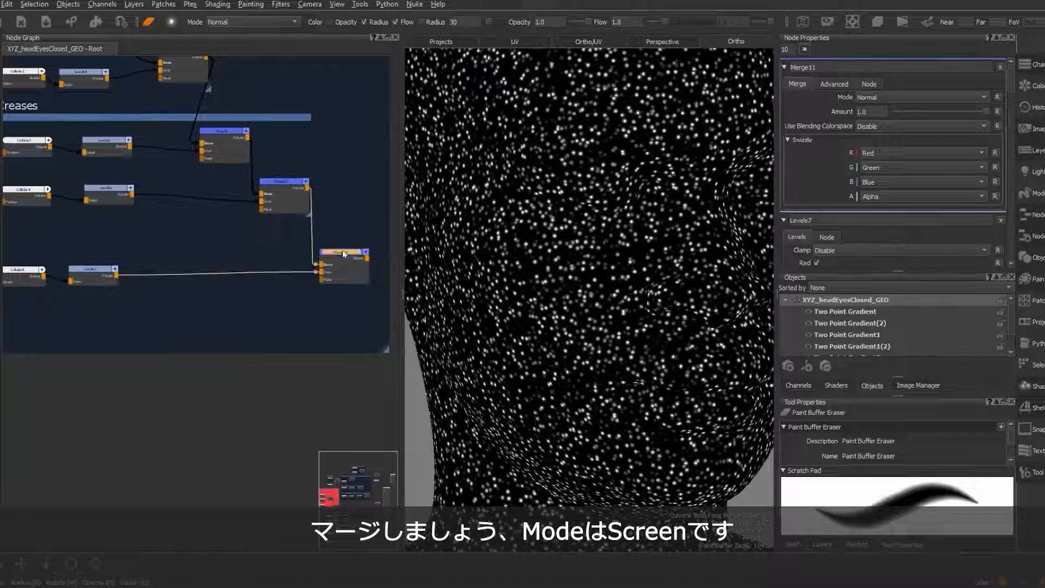
click(967, 98)
mouse_move(945, 151)
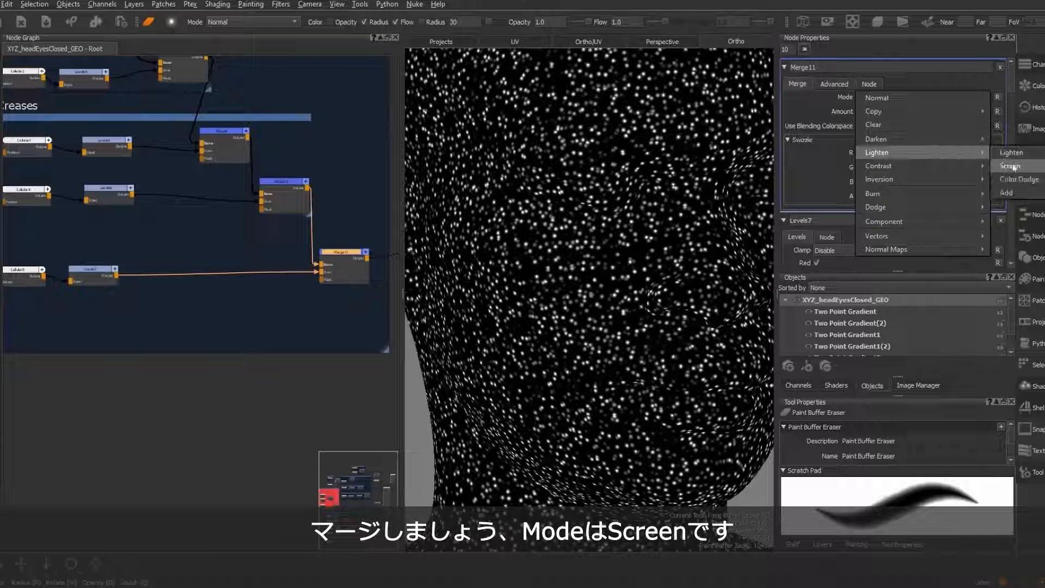
click(1012, 166)
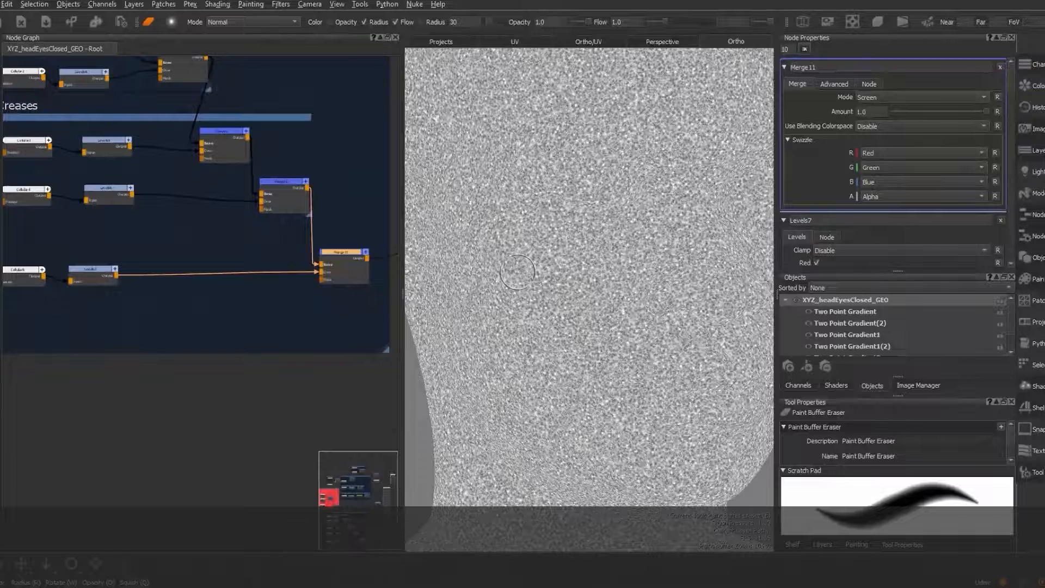
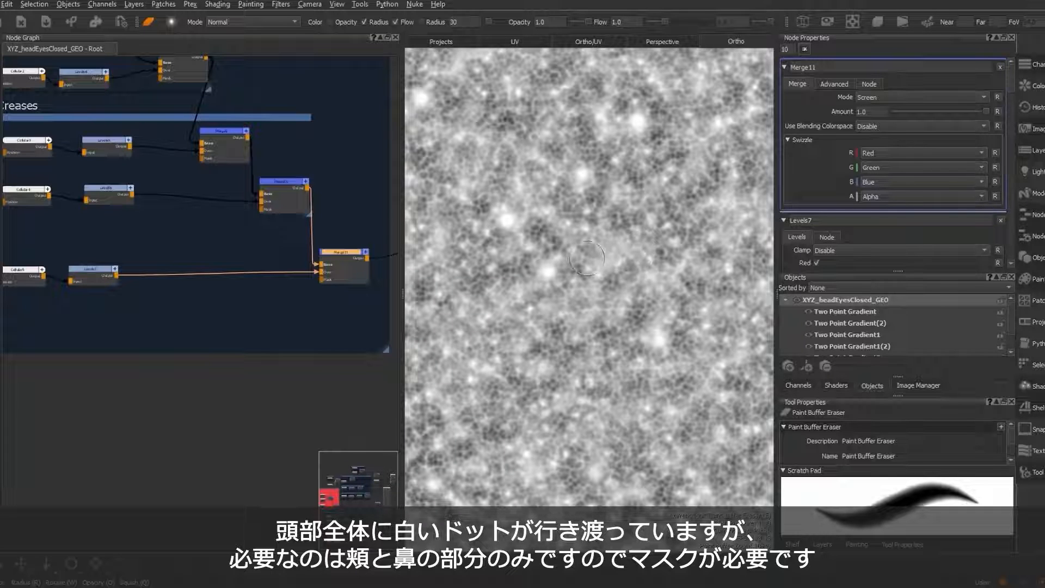
key(1)
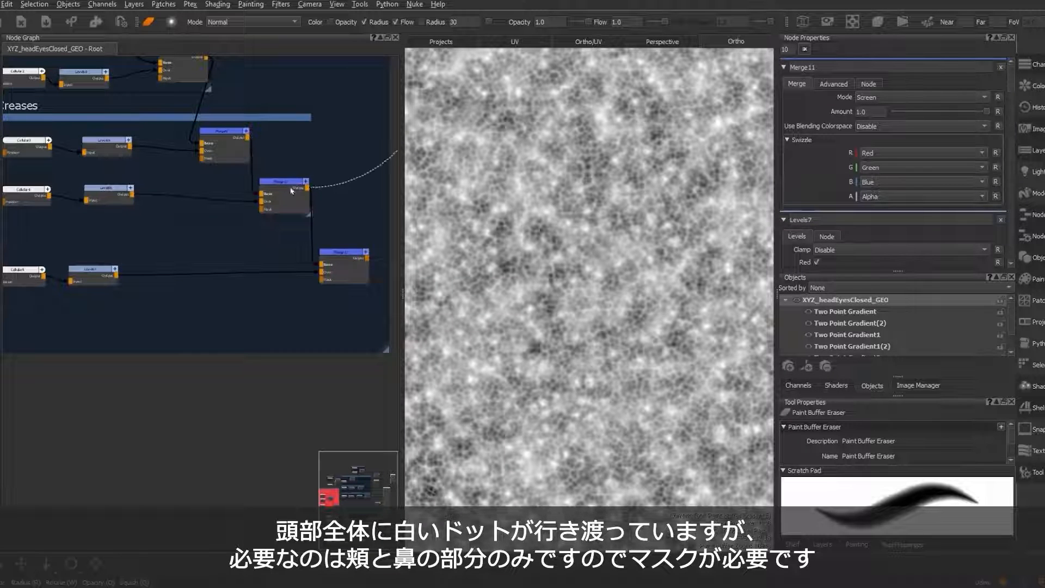
key(1)
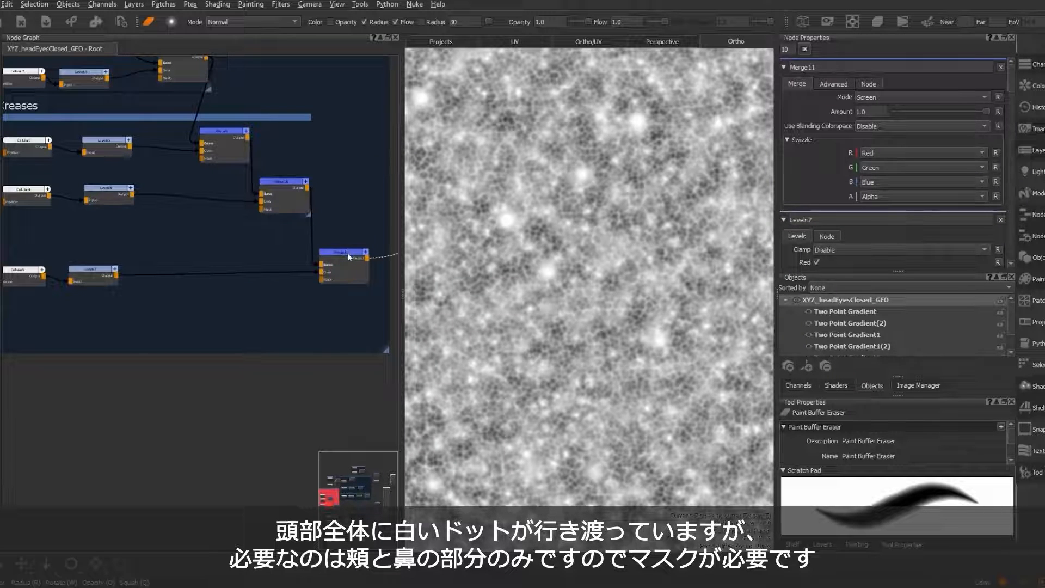
key(1)
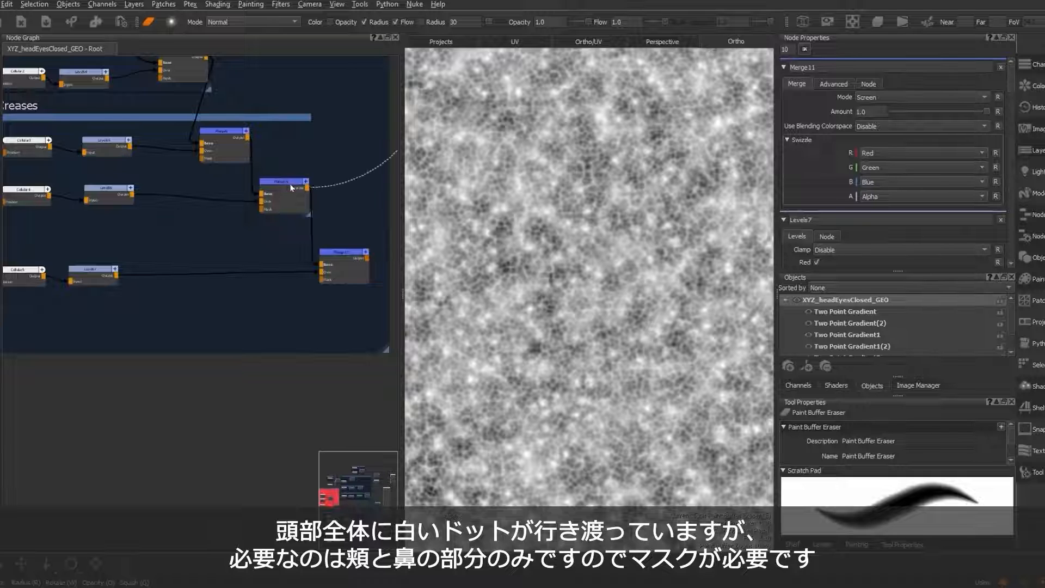
key(1)
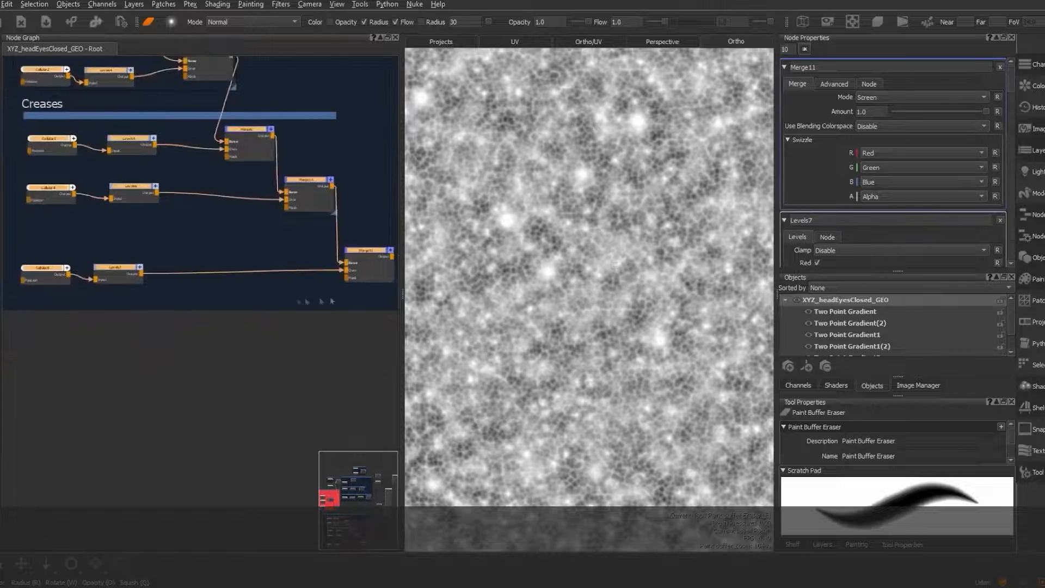
Step: Move Cellular5 and Levels7 right so that they sit close beside Merge11
drag(152, 318, 25, 261)
scroll(122, 309, up, 2)
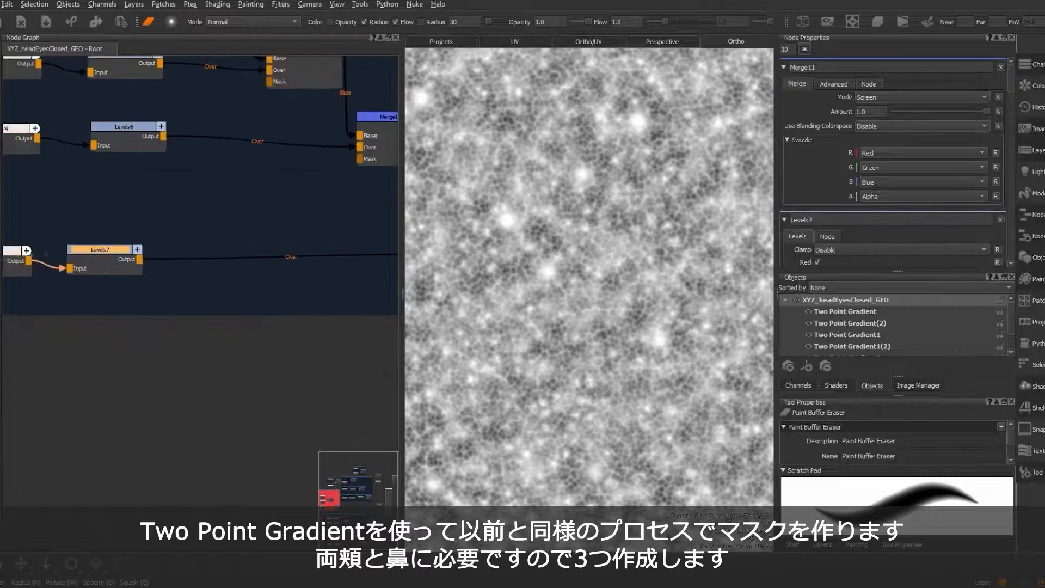
scroll(123, 310, down, 2)
middle_drag(164, 309, 119, 309)
drag(72, 257, 271, 258)
click(269, 346)
Step: Add a Two Point Gradient node in the empty area below the MICRO BUMP backdrop and open its properties
middle_drag(324, 360, 293, 325)
key(Tab)
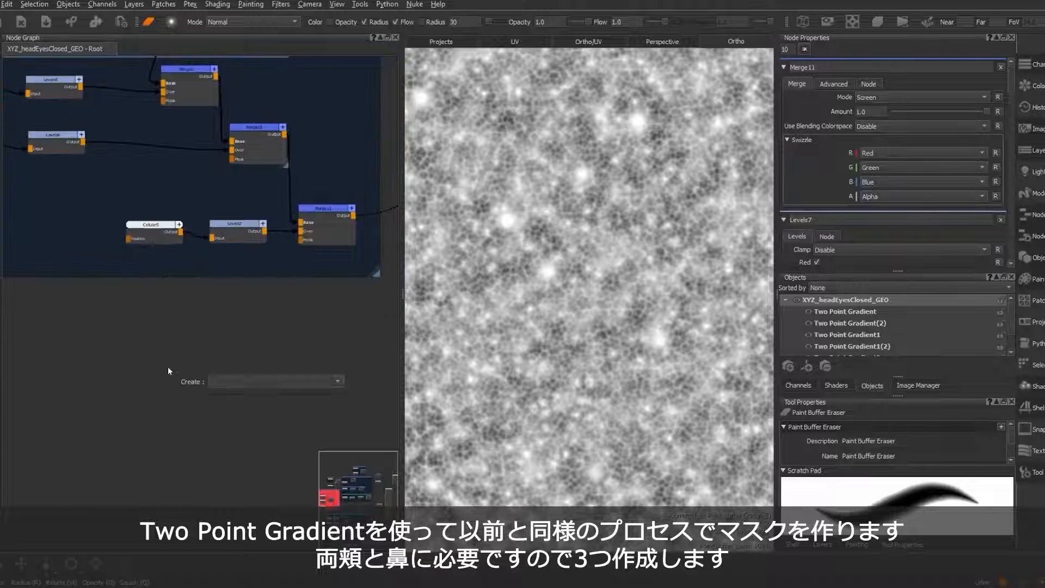
text(two)
key(Down)
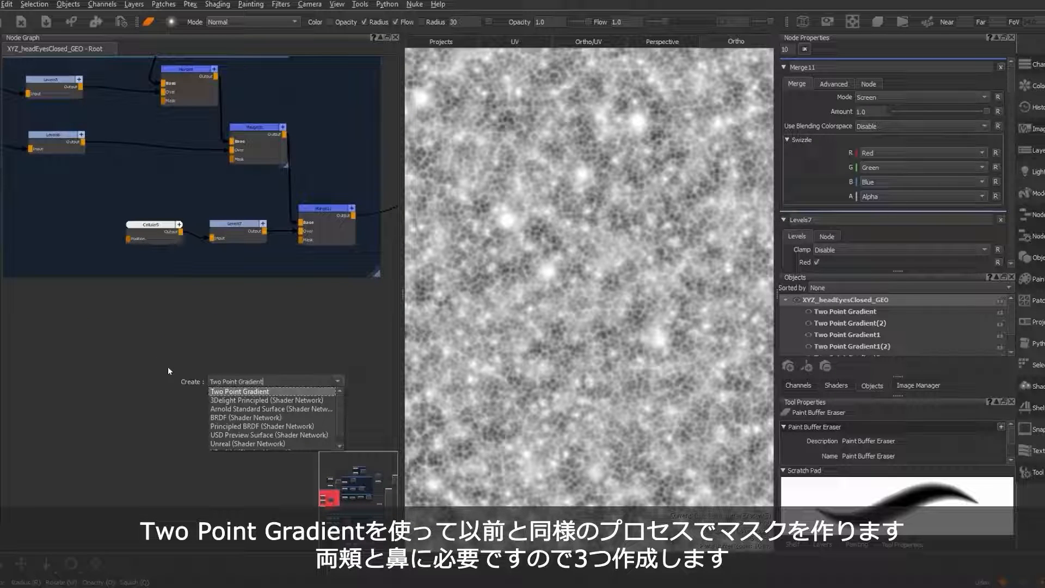
key(Return)
scroll(168, 366, up, 5)
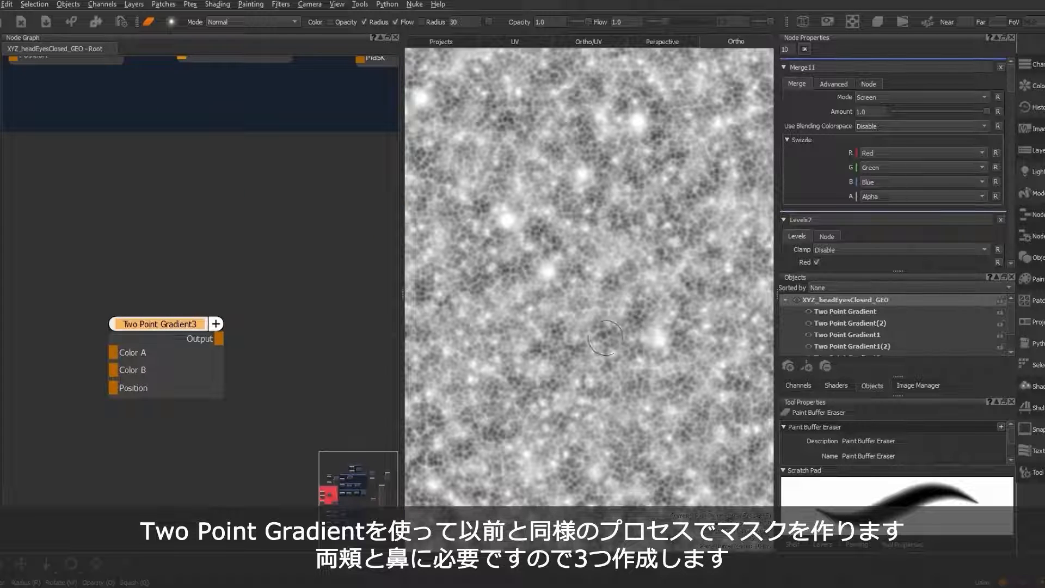
drag(164, 328, 156, 289)
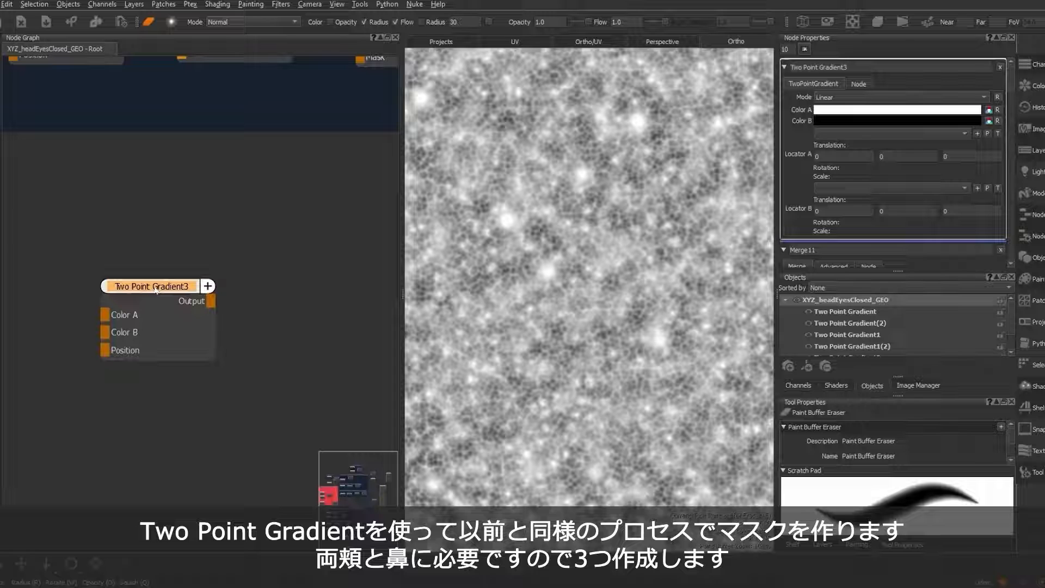
Step: Preview Two Point Gradient3 on the head and create new locators for its Locator A and Locator B
key(1)
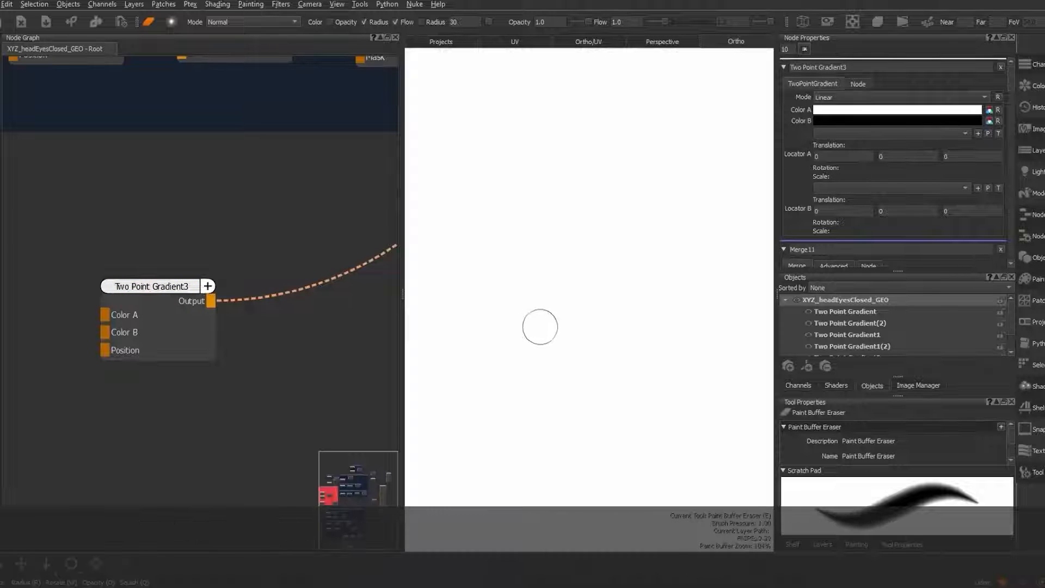
click(163, 286)
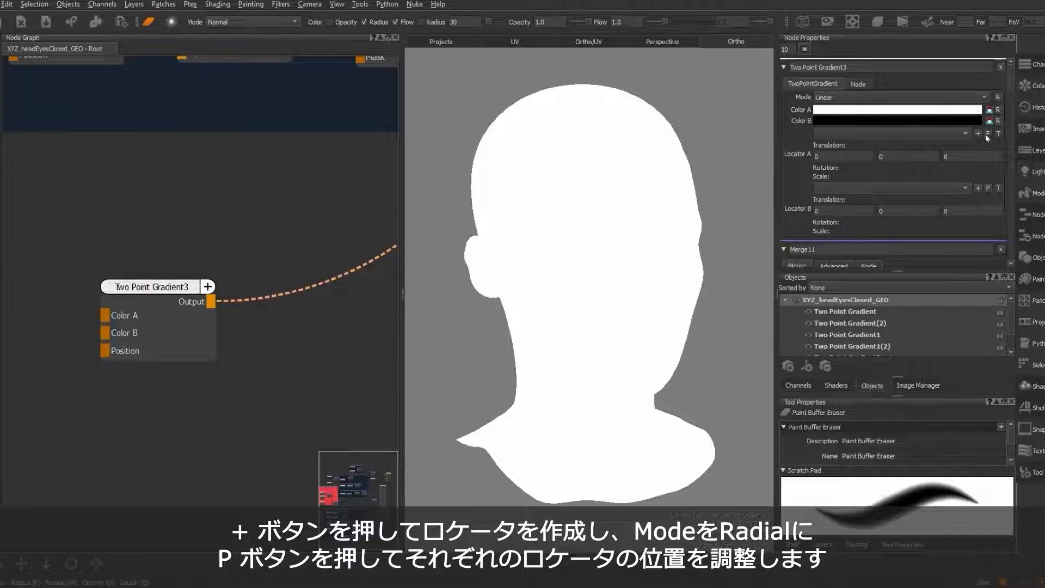
click(978, 134)
click(977, 188)
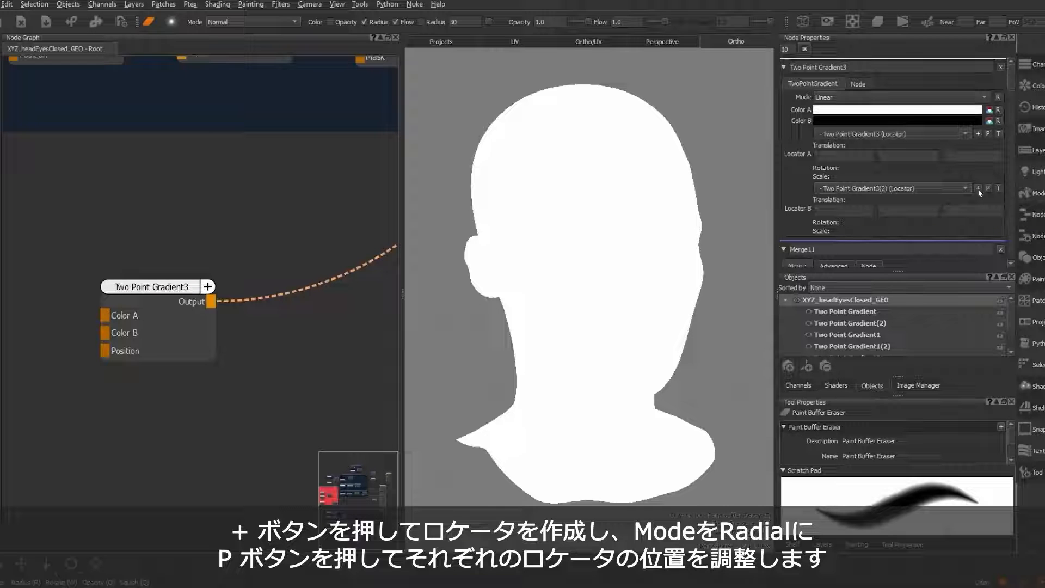
Step: Set Two Point Gradient3's mode to Radial and move its Locator A onto the head's right cheek
click(883, 97)
click(882, 109)
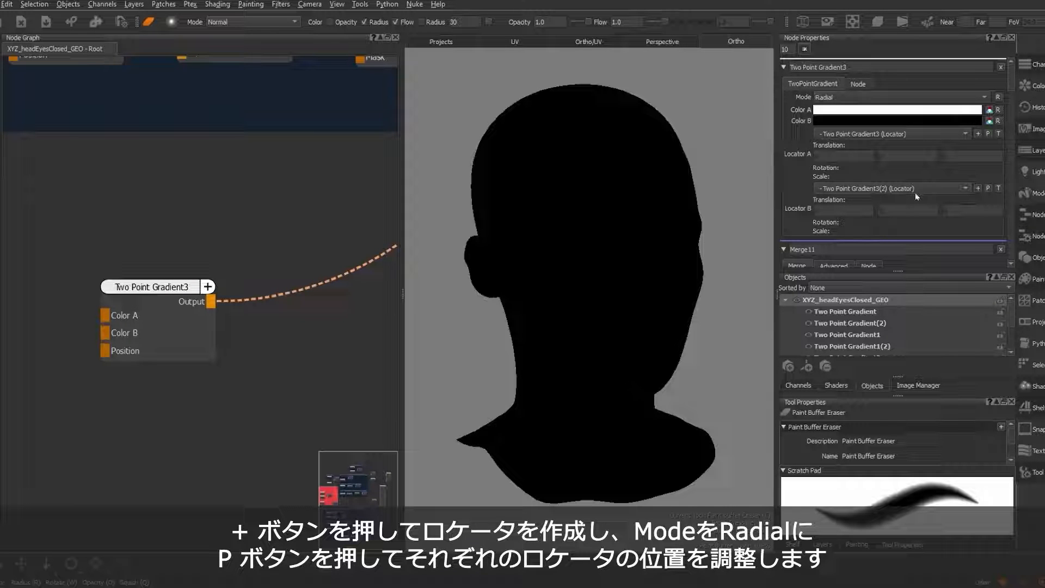
click(988, 133)
drag(586, 467, 576, 248)
alt+drag(612, 316, 640, 308)
drag(507, 249, 653, 319)
drag(567, 241, 567, 258)
Step: Move Two Point Gradient3's Locator B close to Locator A so the radial falloff covers only the right cheek
click(988, 188)
drag(476, 444, 564, 244)
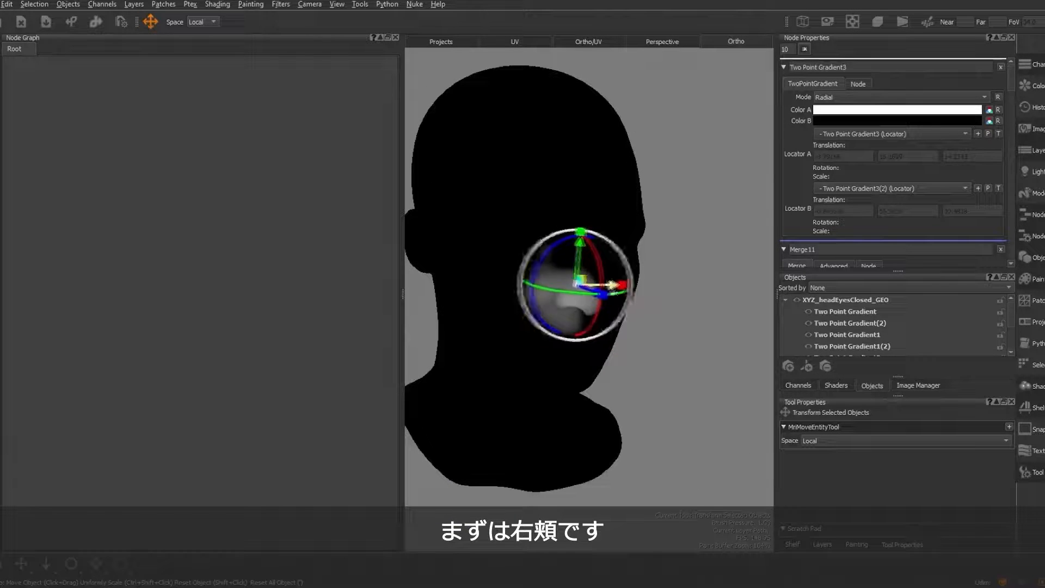
click(988, 188)
drag(588, 302, 561, 297)
middle_drag(665, 293, 624, 267)
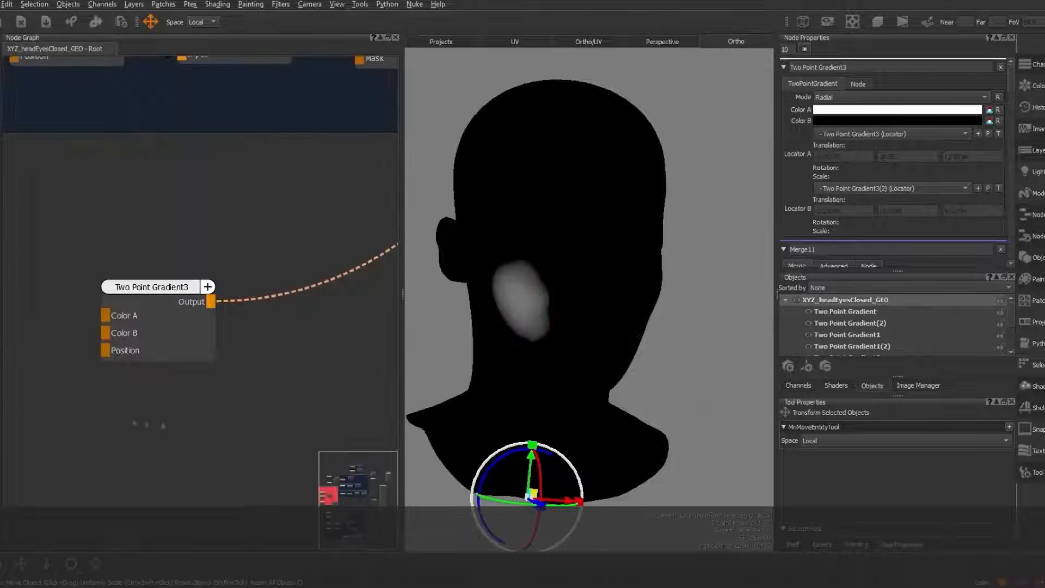
Step: Add another Two Point Gradient node below Two Point Gradient3 and place a Merge node beside the pair
key(Tab)
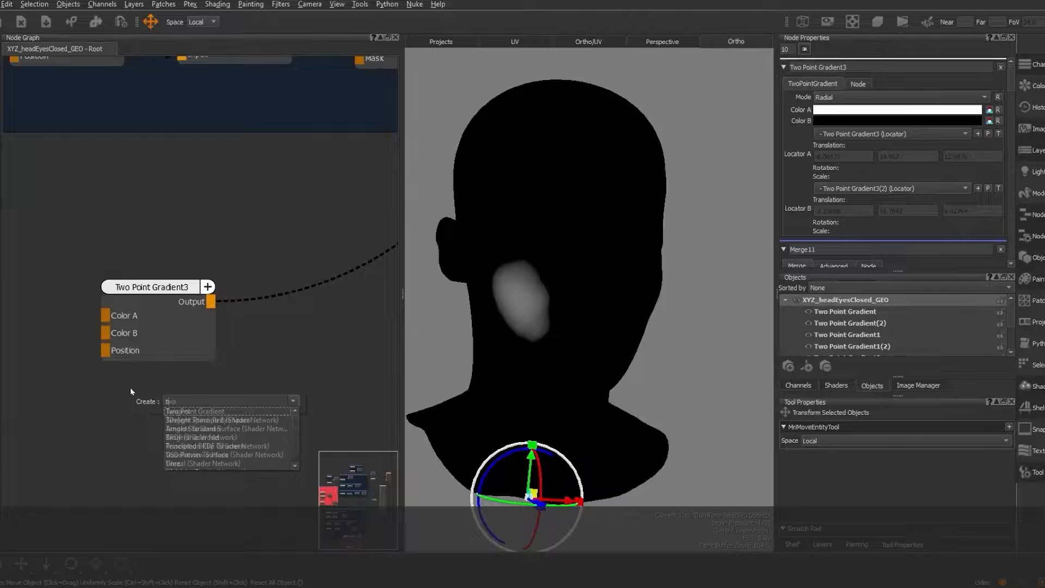
text(two)
key(Return)
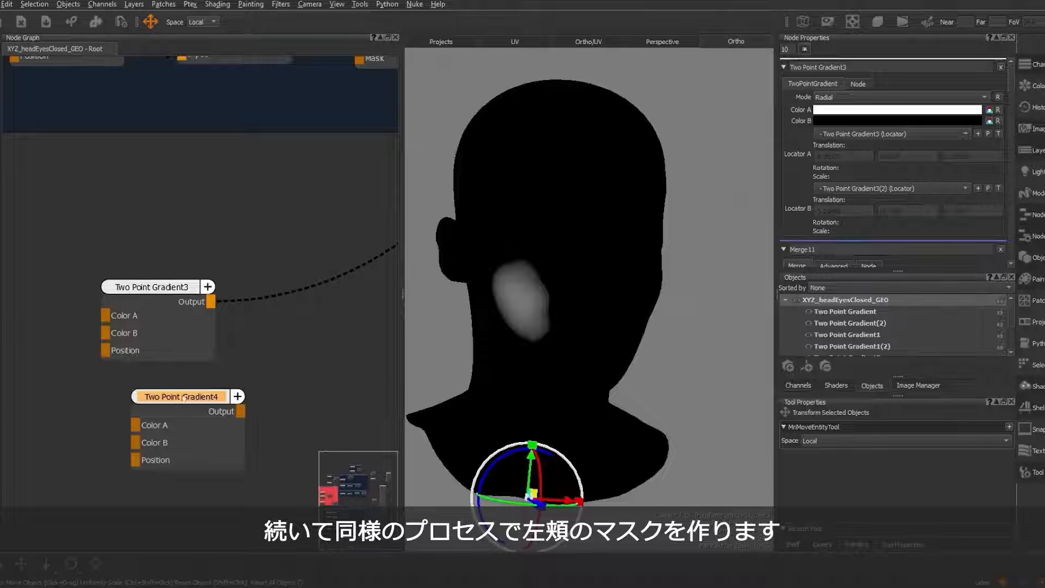
click(147, 399)
key(Tab)
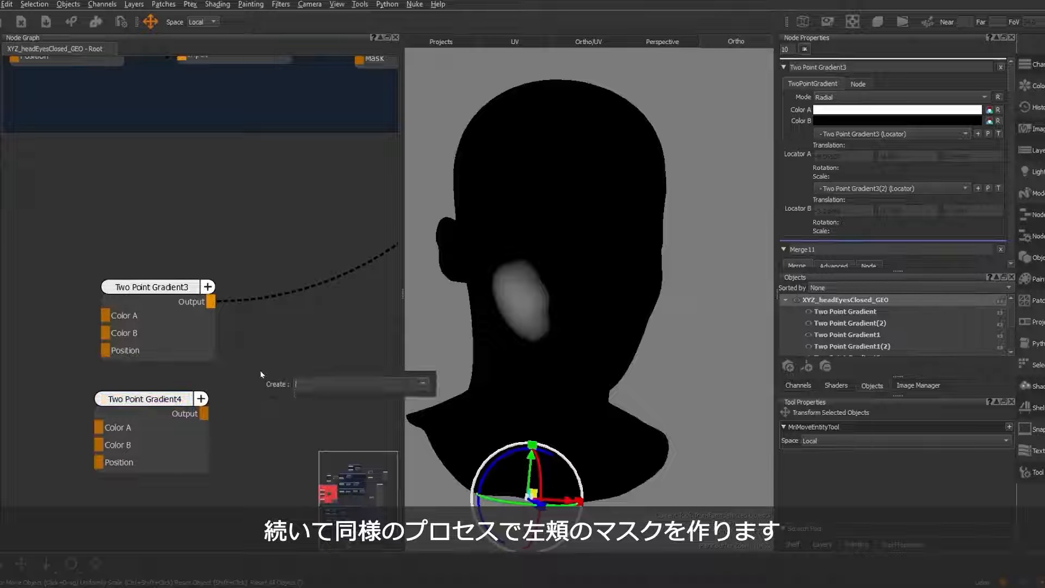
text(merge)
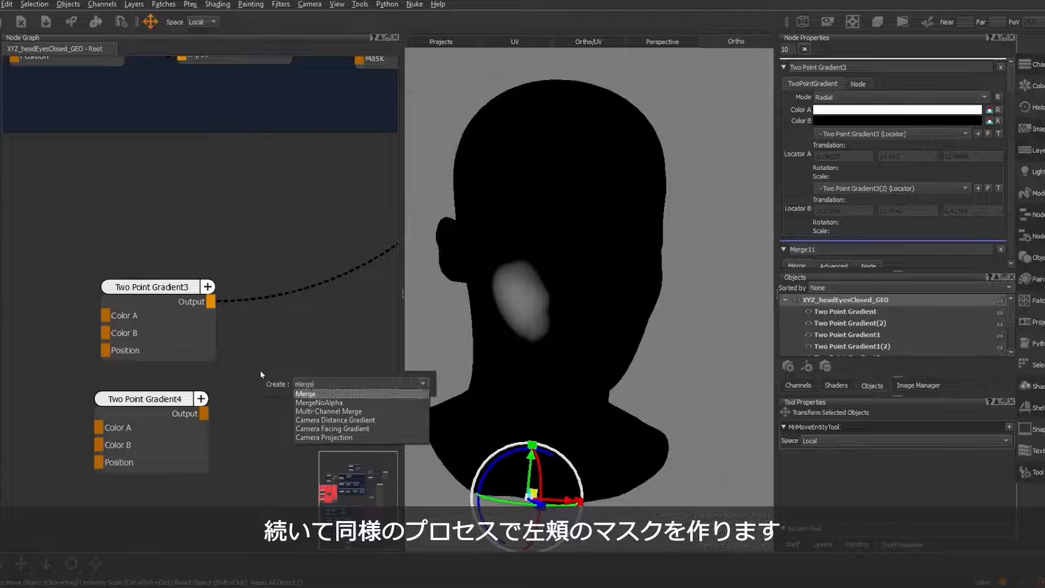
key(Return)
click(324, 344)
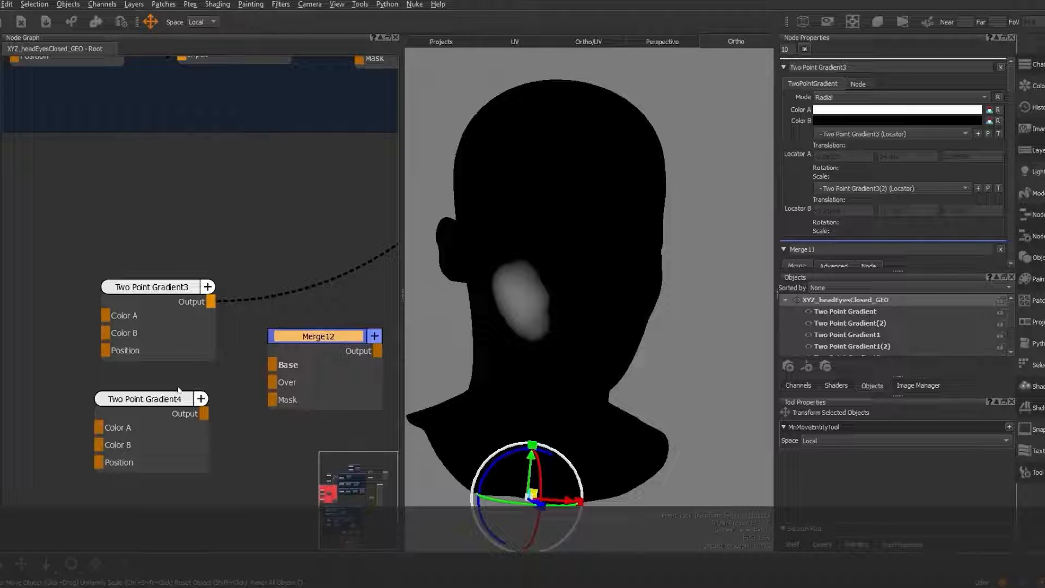
Step: Preview Two Point Gradient4 on the head, set its mode to Radial, and create new locators for Locator A and Locator B
click(161, 400)
key(1)
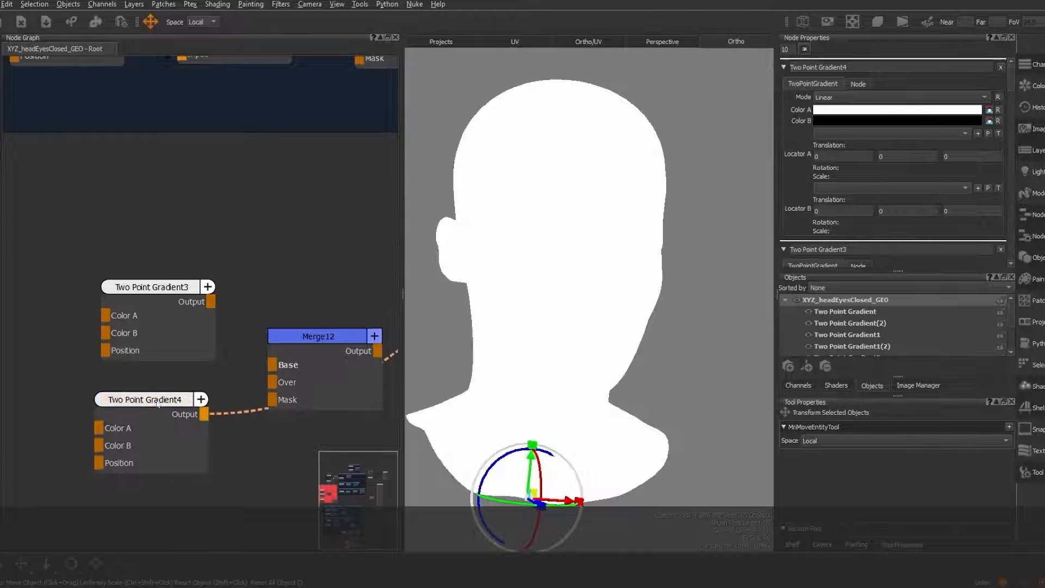
click(952, 97)
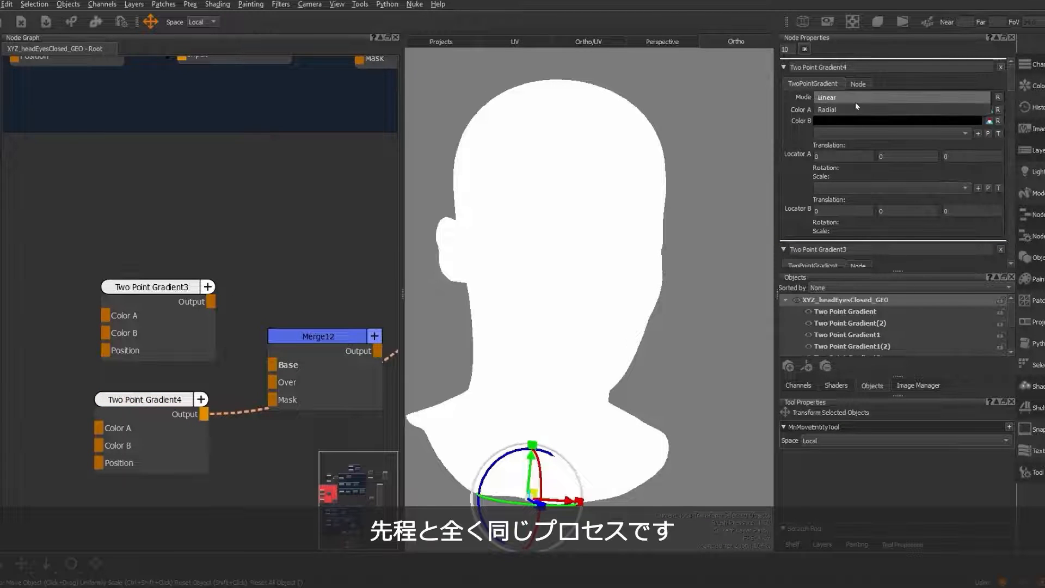
click(854, 108)
click(978, 133)
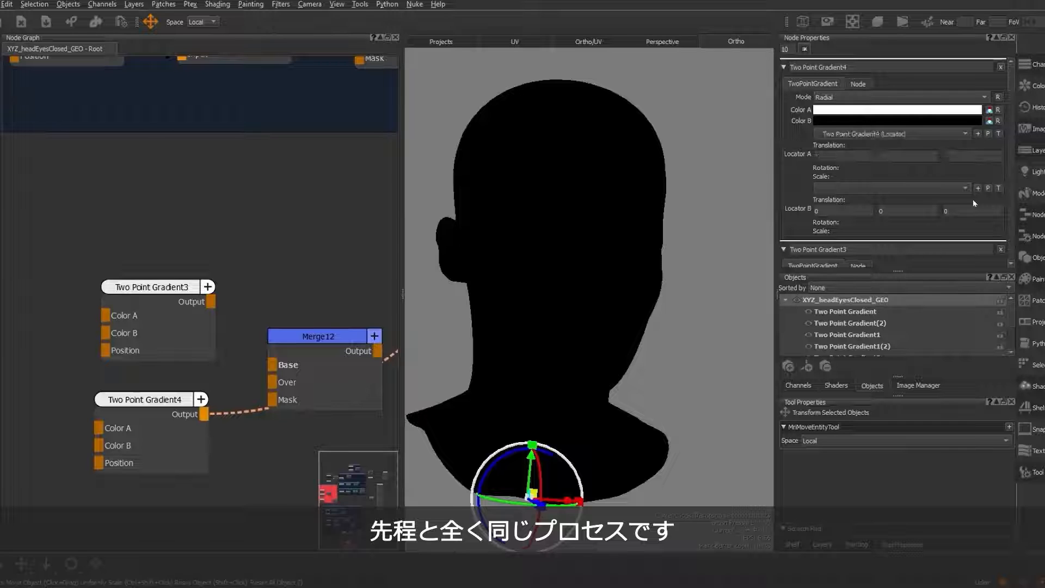
click(978, 189)
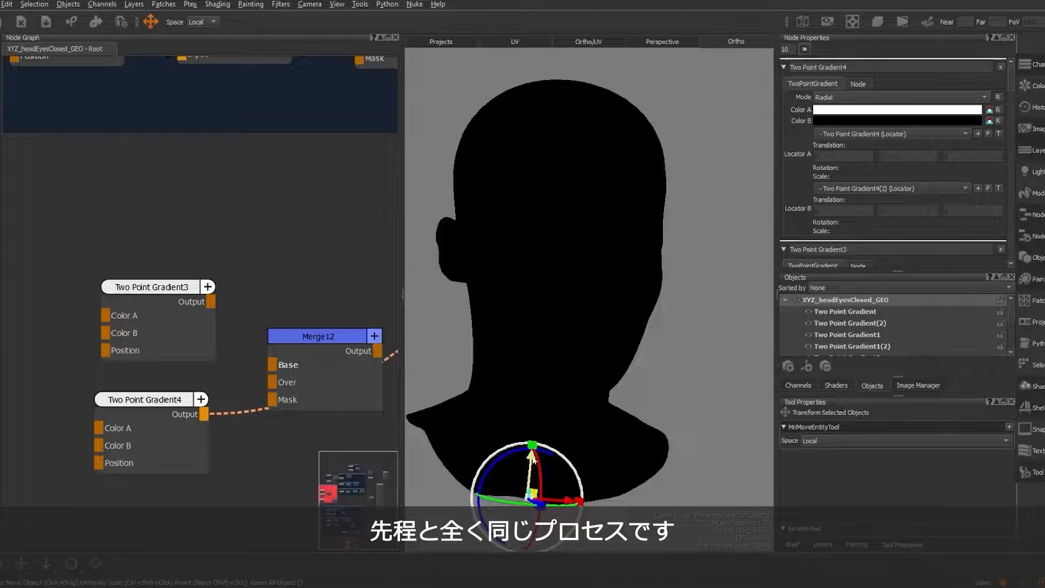
middle_drag(547, 471, 561, 324)
key(ctrl+z)
key(ctrl+z)
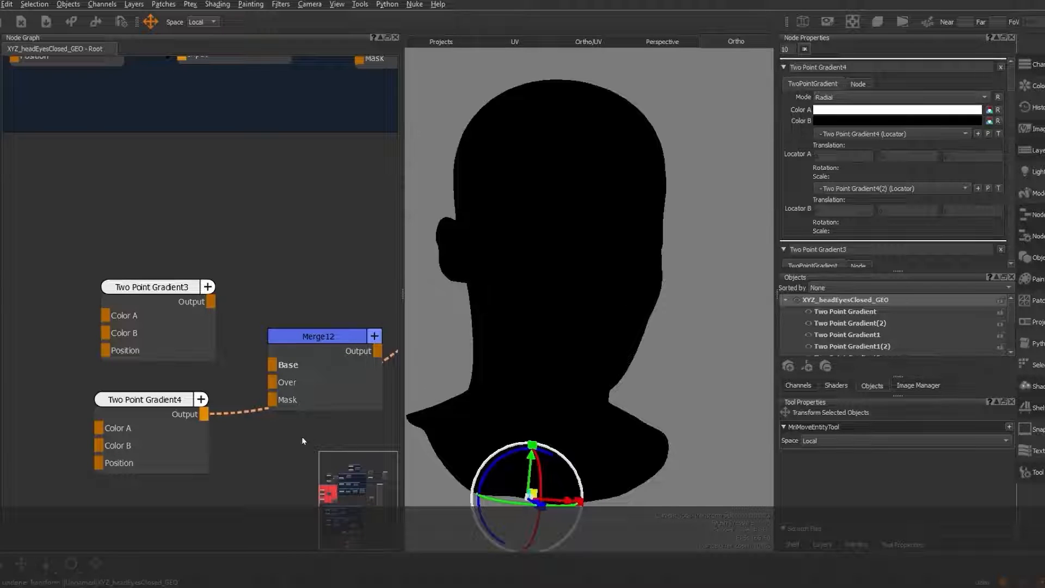
Step: Position Two Point Gradient4's locators so that its radial spot covers the head's left cheek
click(997, 136)
drag(531, 463, 644, 269)
mouse_move(653, 306)
mouse_down()
mouse_move(629, 306)
mouse_move(520, 479)
mouse_move(554, 276)
mouse_move(625, 274)
mouse_move(641, 296)
mouse_up()
alt+drag(641, 296, 683, 280)
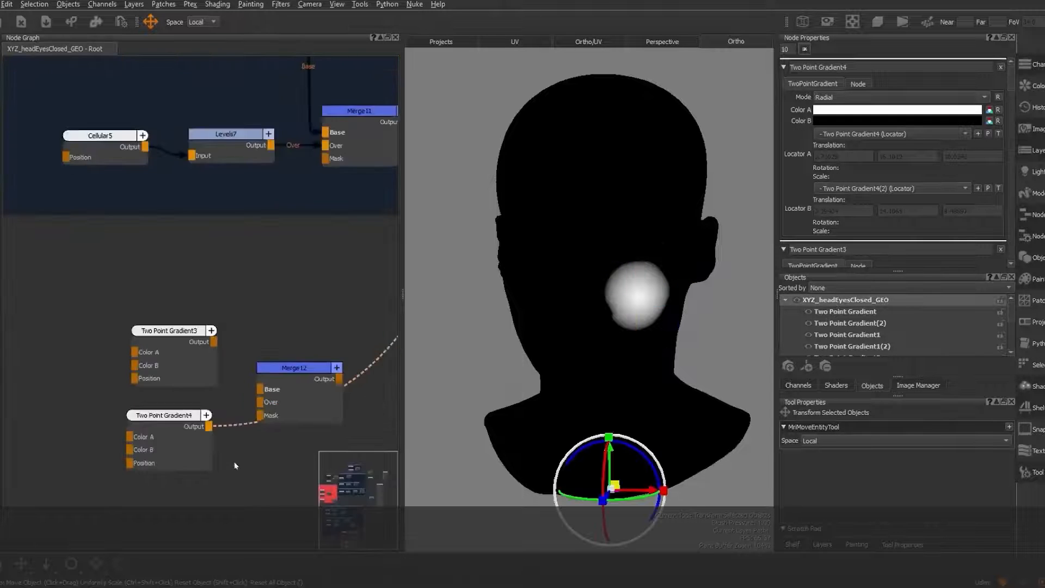
Step: Connect Two Point Gradient3 to Merge12's Base and Two Point Gradient4 to its Over, and set the blend mode to Lighten
drag(215, 298, 263, 345)
drag(209, 382, 262, 359)
double_click(289, 324)
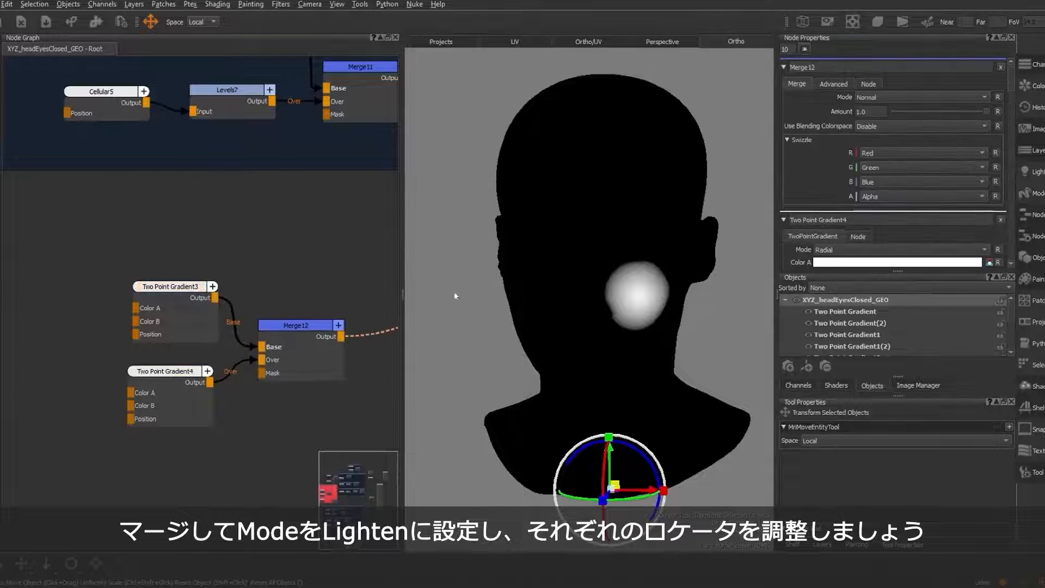
click(966, 97)
mouse_move(940, 153)
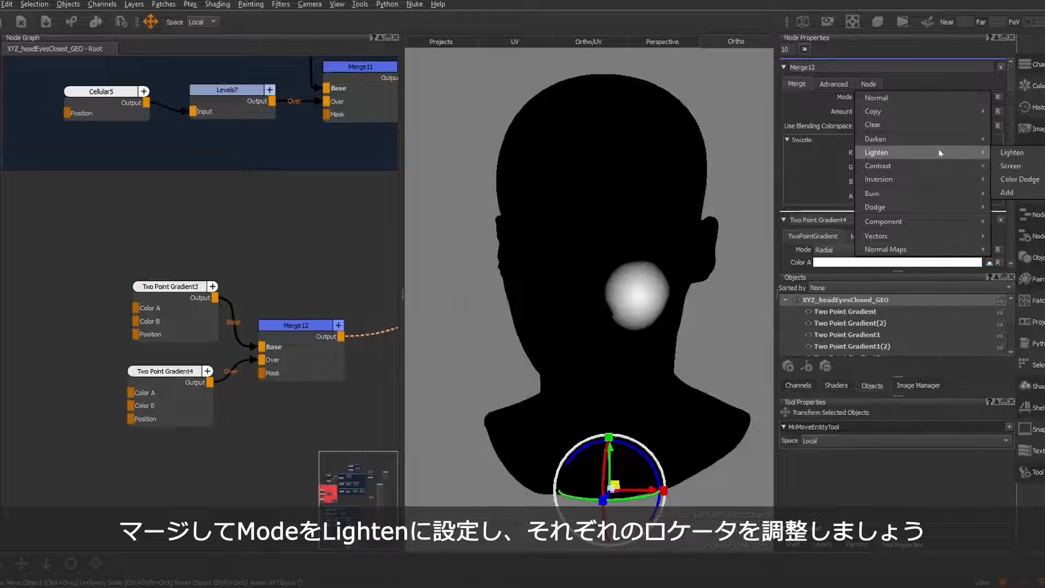
click(1014, 154)
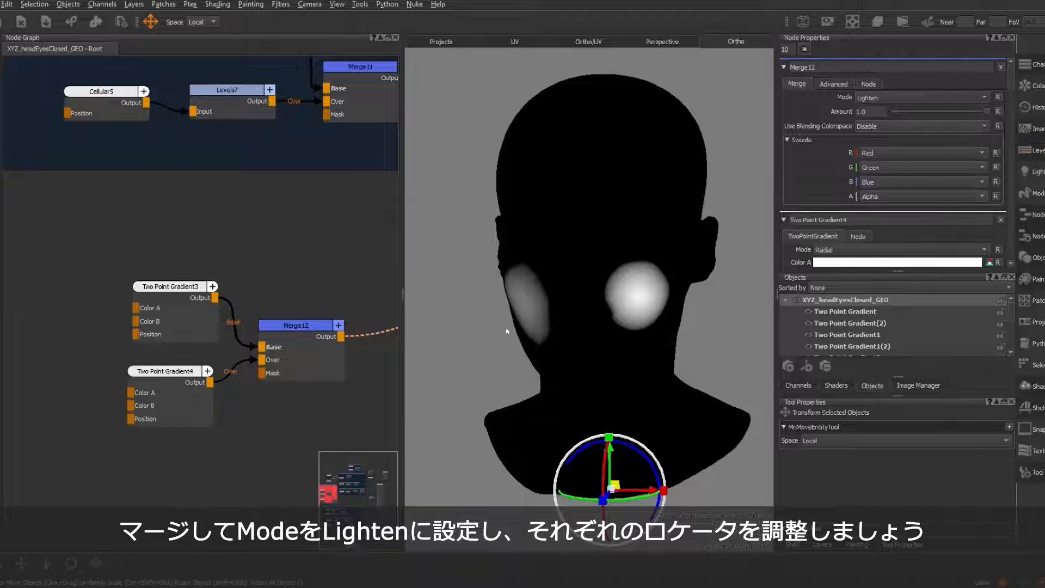
Step: Reposition Two Point Gradient3's Locator A and Locator B around the right cheek with both cheek masks in view
mouse_move(591, 295)
alt+mouse_down()
mouse_move(566, 303)
mouse_move(579, 309)
alt+mouse_up()
click(179, 288)
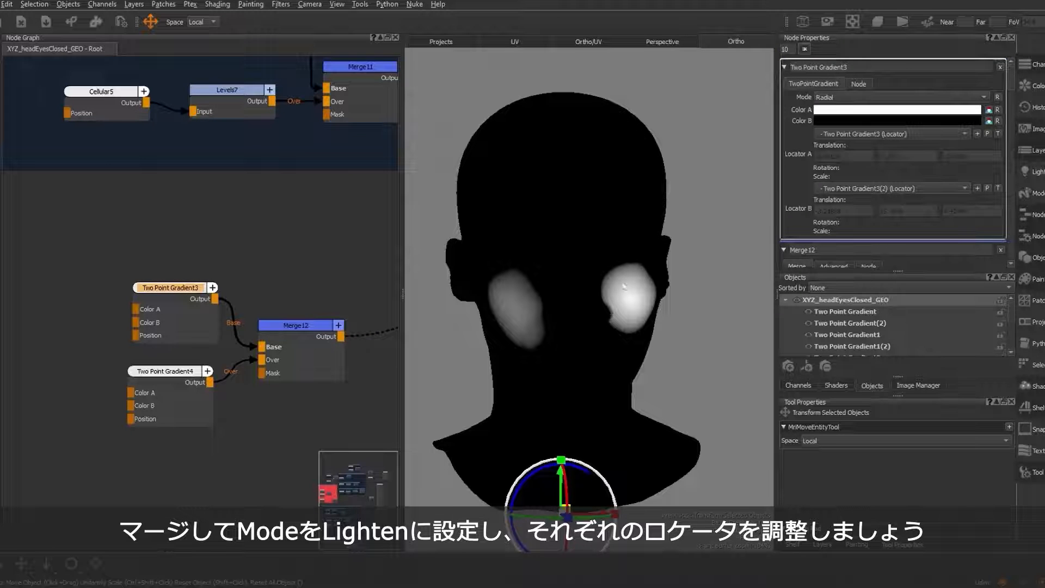
click(988, 134)
drag(509, 313, 566, 315)
drag(536, 277, 536, 257)
drag(568, 297, 564, 297)
click(987, 188)
alt+drag(628, 282, 548, 306)
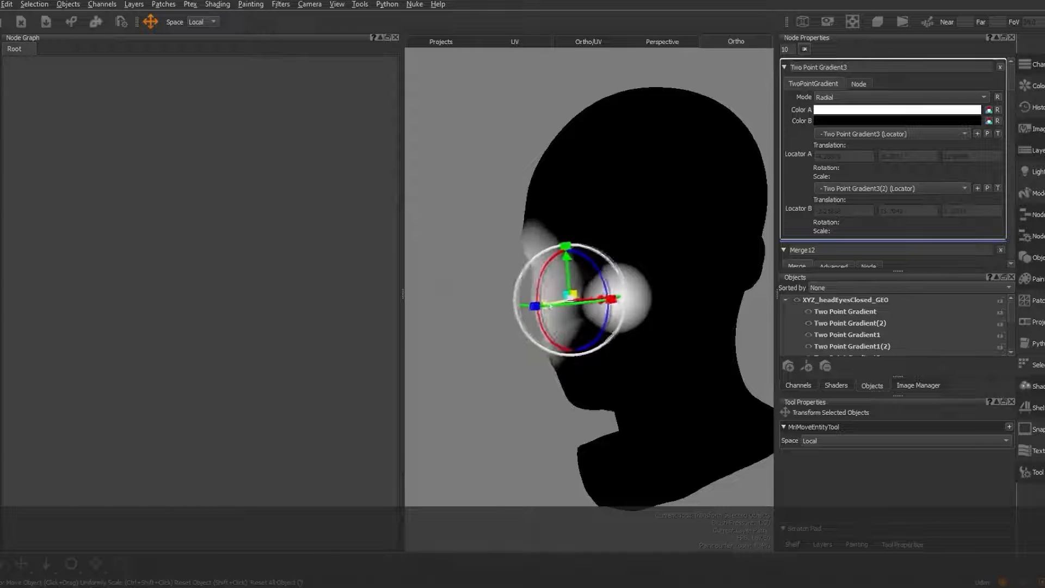
drag(567, 260, 567, 251)
Step: Fine-tune Two Point Gradient3's Locator A so the right cheek spot mirrors the left one
click(987, 134)
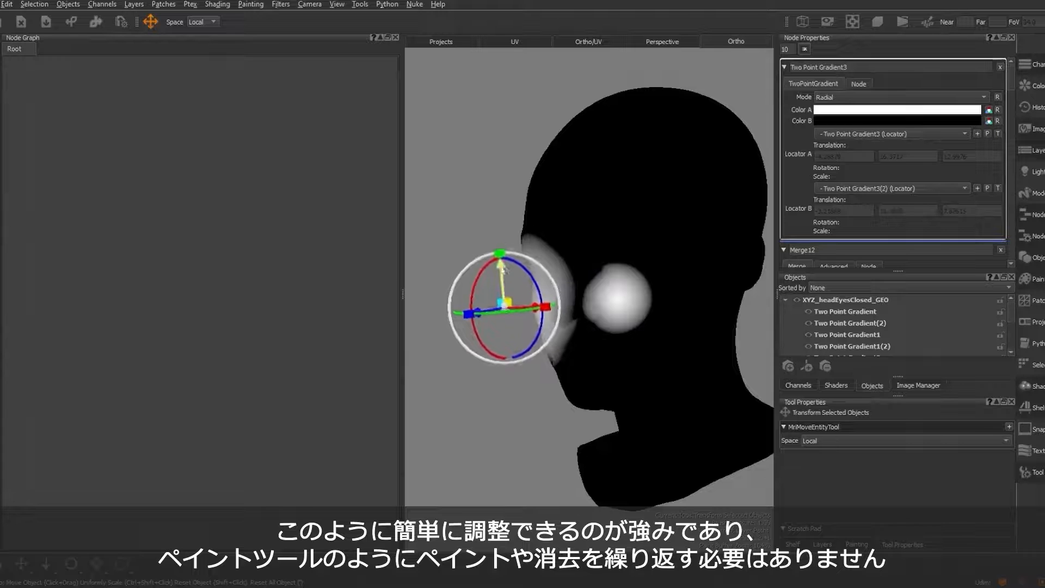
alt+drag(538, 315, 576, 318)
drag(502, 303, 499, 307)
alt+drag(564, 286, 595, 264)
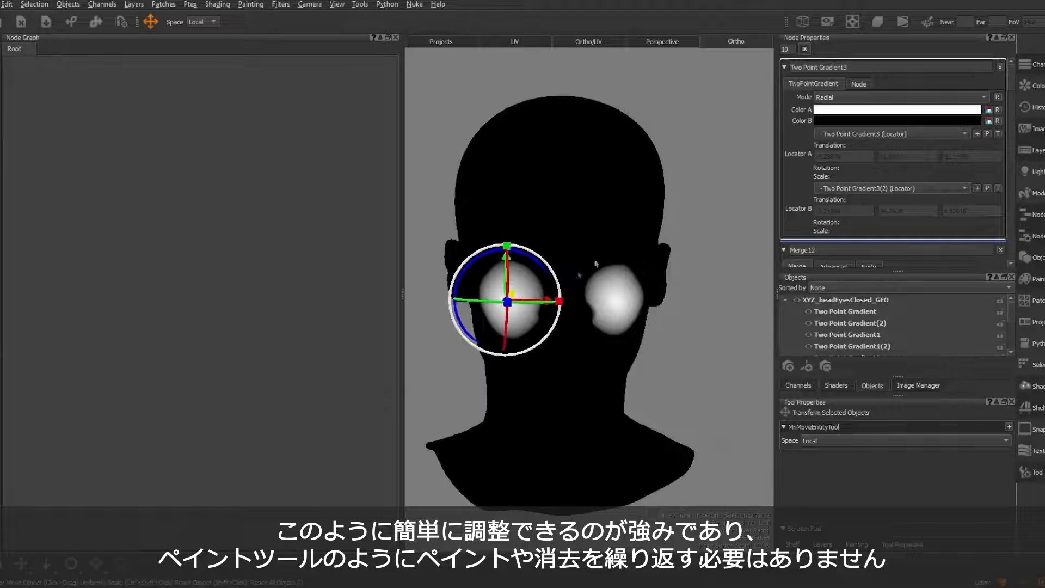
drag(544, 301, 550, 301)
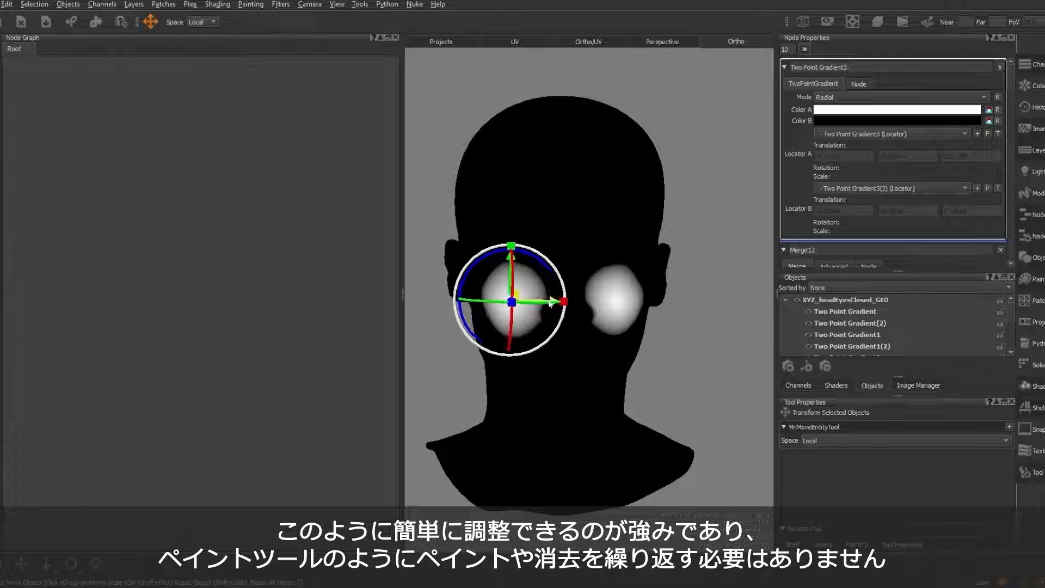
click(826, 298)
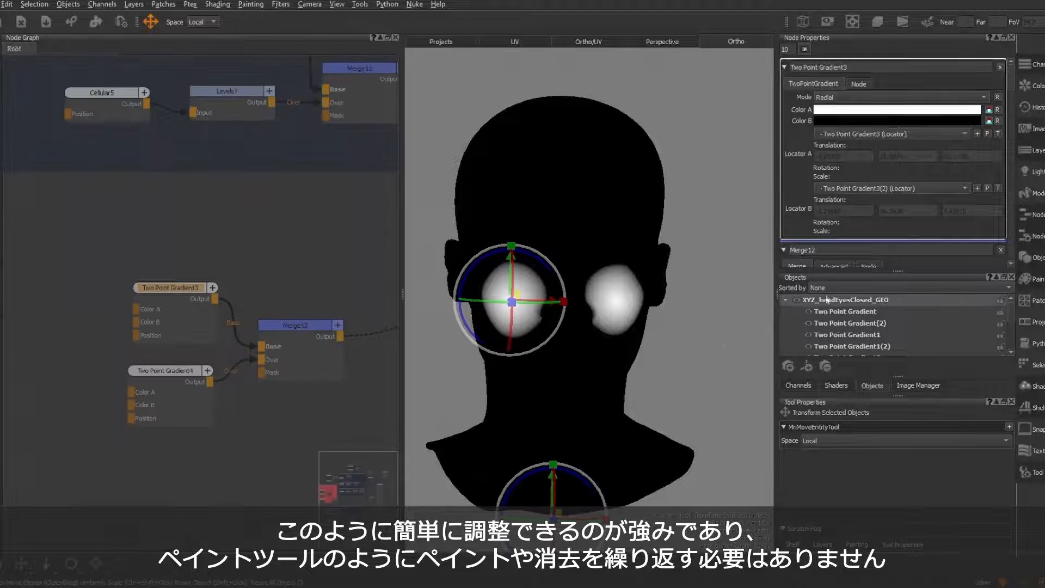
Step: Add a third Two Point Gradient node for the nose below the two cheek gradients
scroll(317, 396, down, 2)
middle_drag(317, 397, 269, 348)
click(171, 425)
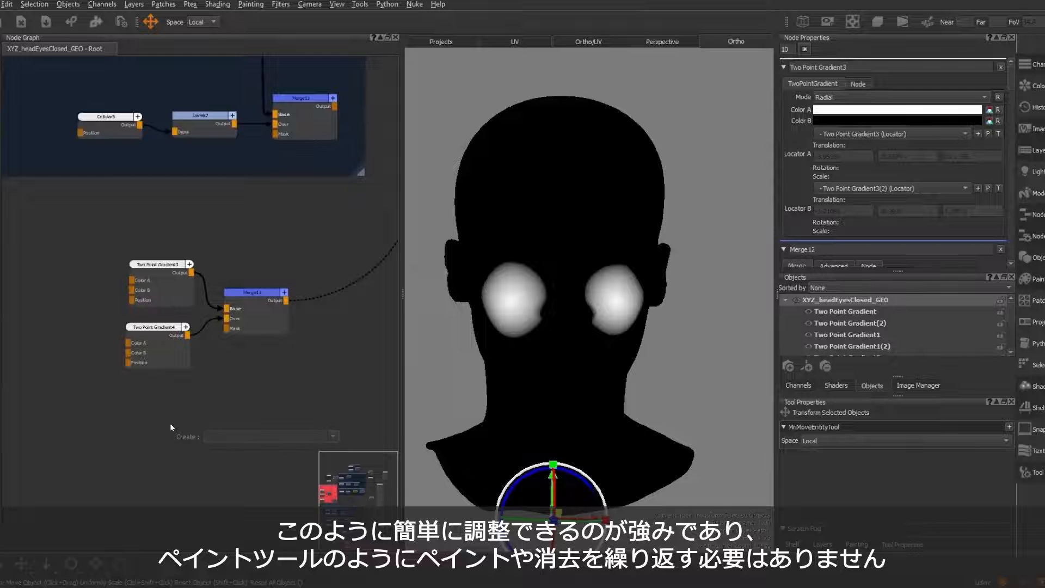
key(Tab)
text(two)
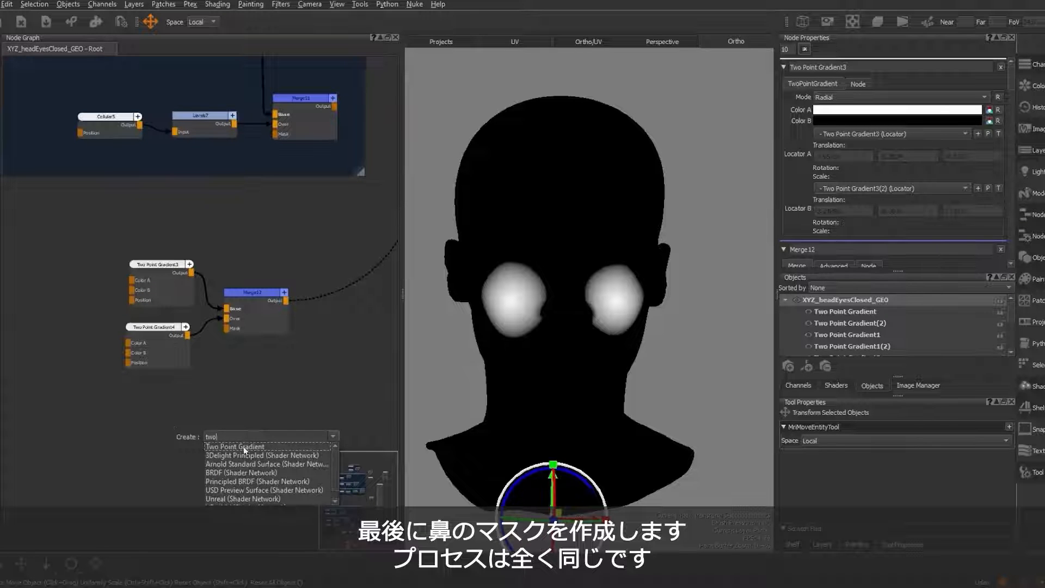
click(242, 447)
scroll(229, 401, up, 2)
scroll(229, 401, up, 2)
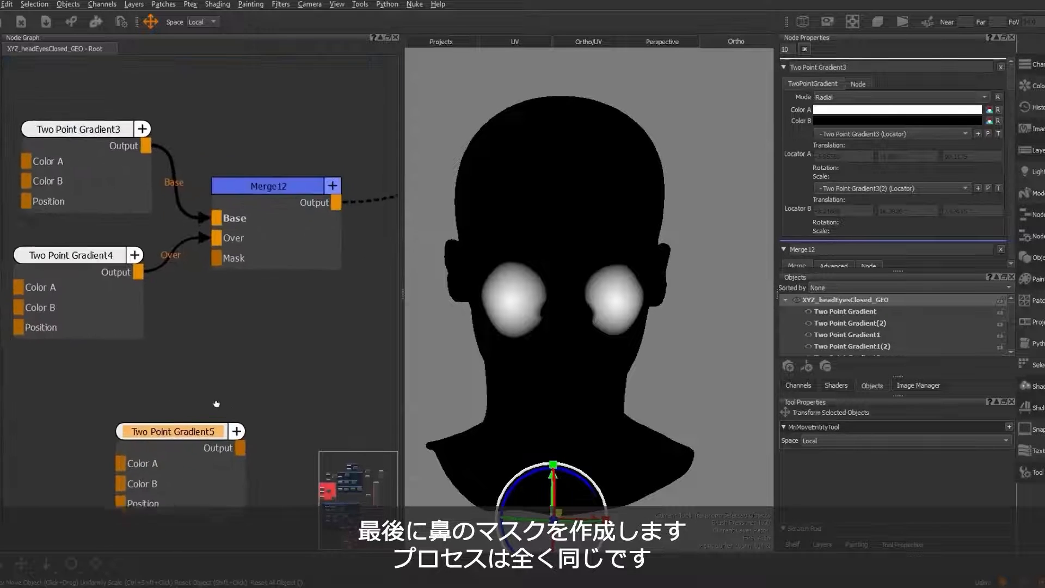
middle_drag(230, 340, 250, 338)
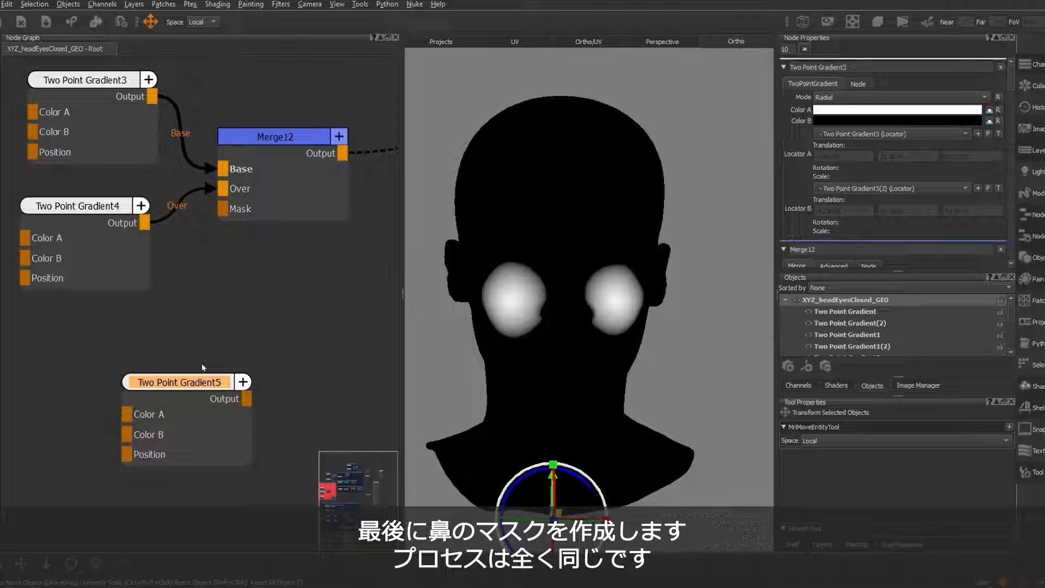
Step: Set Two Point Gradient5's mode to Radial and create new locators for its Locator A and Locator B
double_click(194, 384)
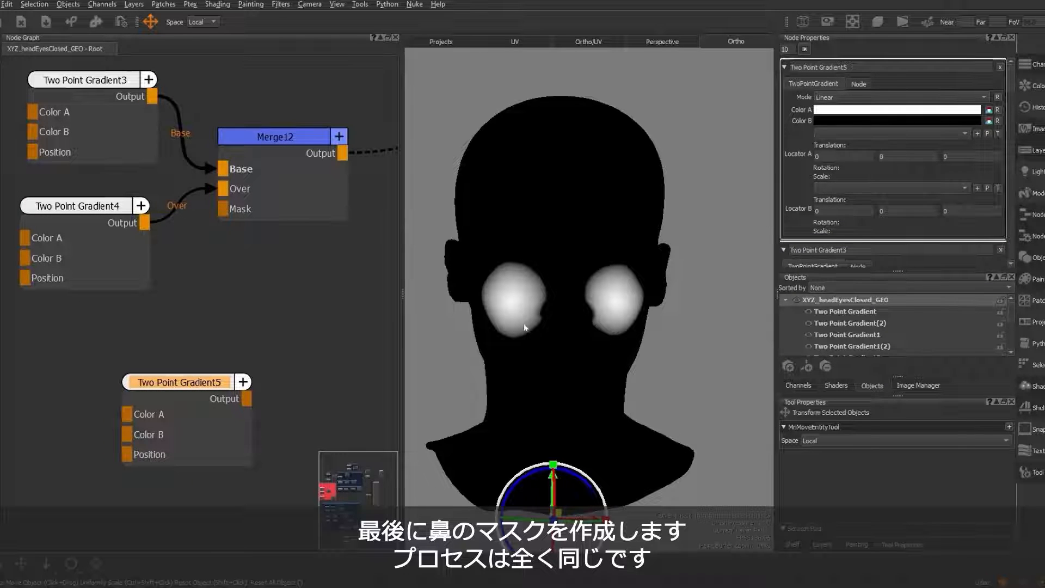
click(985, 98)
click(895, 107)
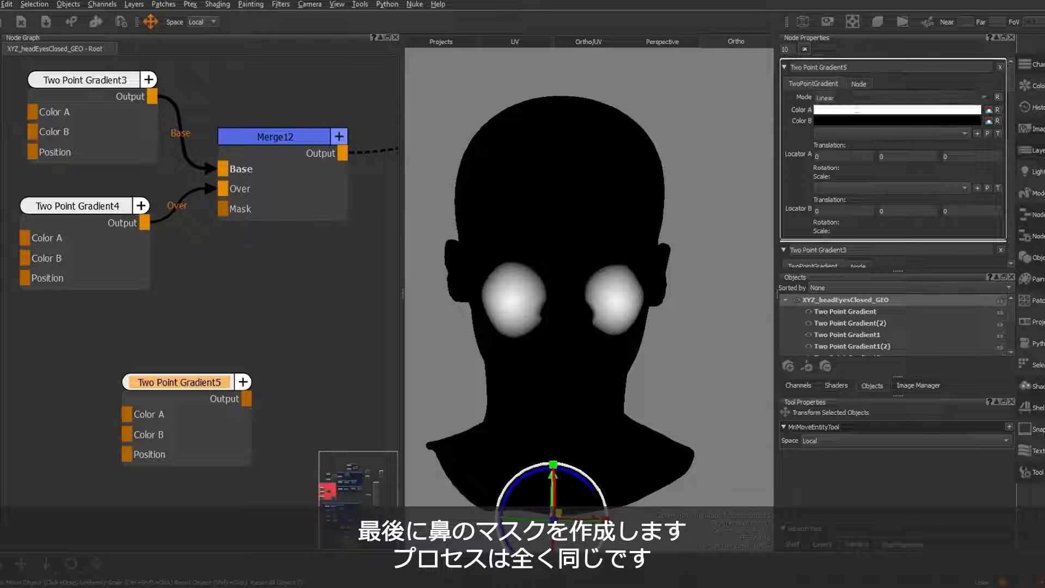
click(977, 133)
click(978, 188)
Step: Position Two Point Gradient5's locators so that its radial spot covers the nose
click(987, 134)
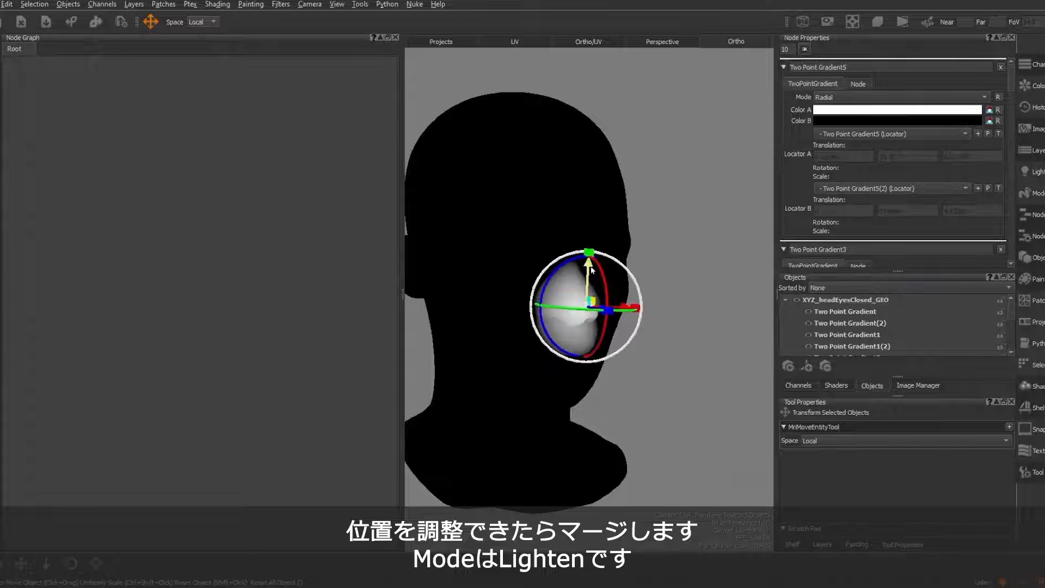
drag(591, 270, 591, 253)
drag(602, 291, 560, 281)
click(988, 188)
click(843, 301)
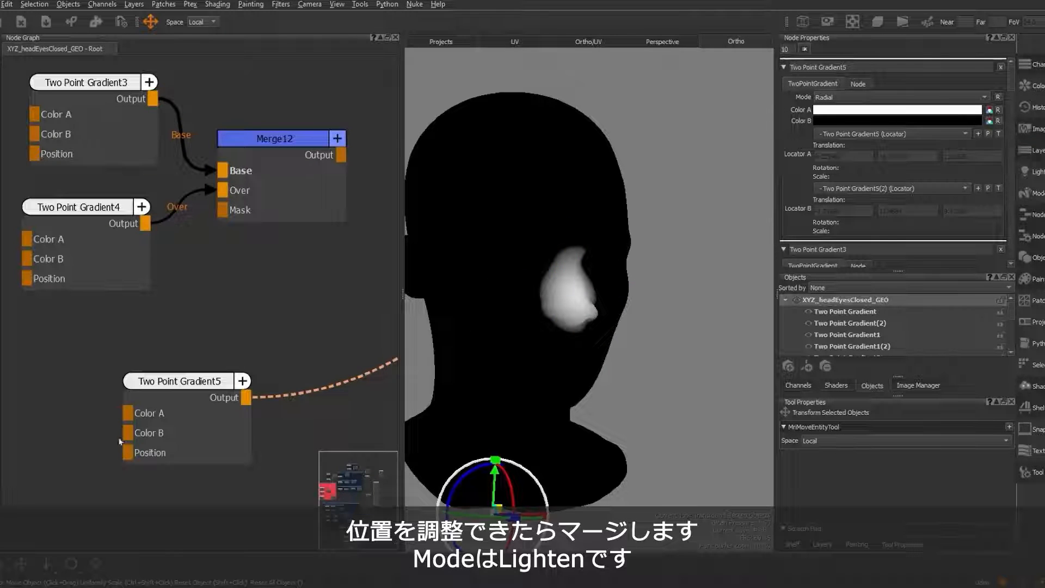
Step: Add a second Merge node and connect Merge12 to its Base and Two Point Gradient5 to its Over
drag(316, 349, 311, 339)
text(merge)
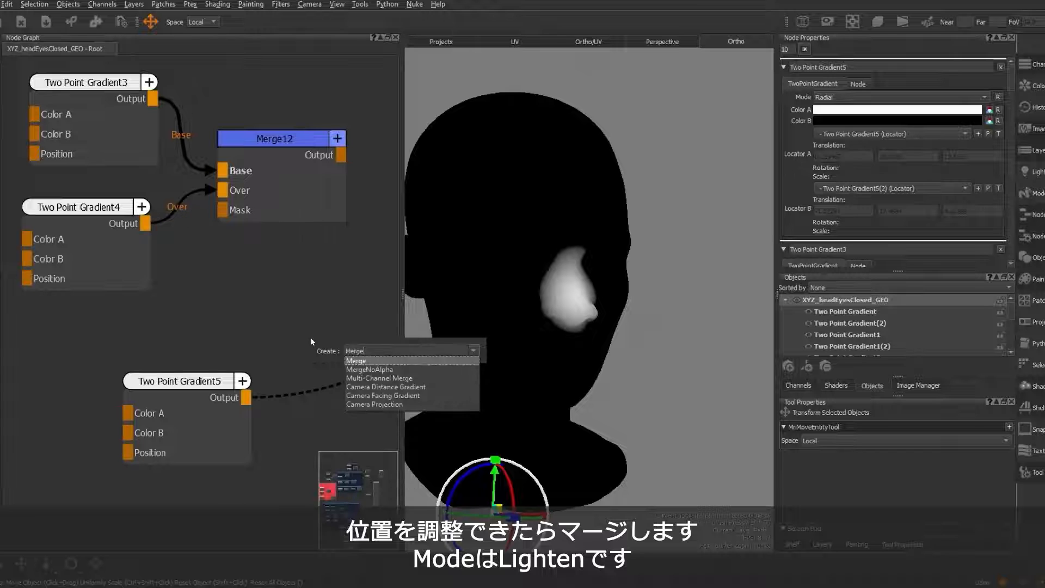
key(Return)
drag(185, 381, 123, 364)
drag(341, 155, 316, 378)
drag(184, 381, 328, 403)
Step: Set Merge13's blend mode to Lighten and preview the combined nose and cheek mask on the head
scroll(220, 388, up, 2)
scroll(289, 419, down, 3)
click(311, 358)
click(985, 98)
mouse_move(969, 153)
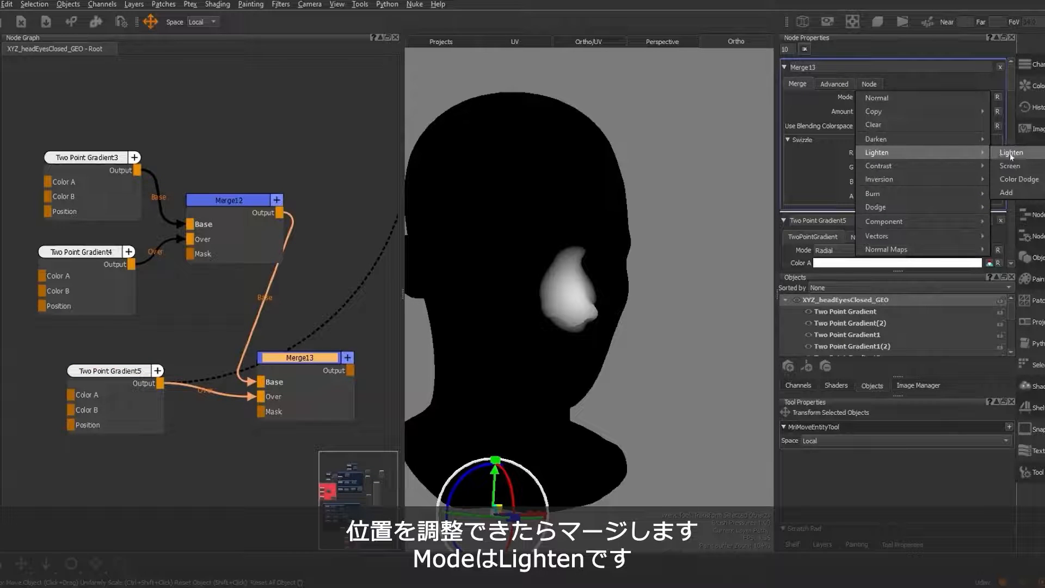
click(1011, 154)
click(323, 350)
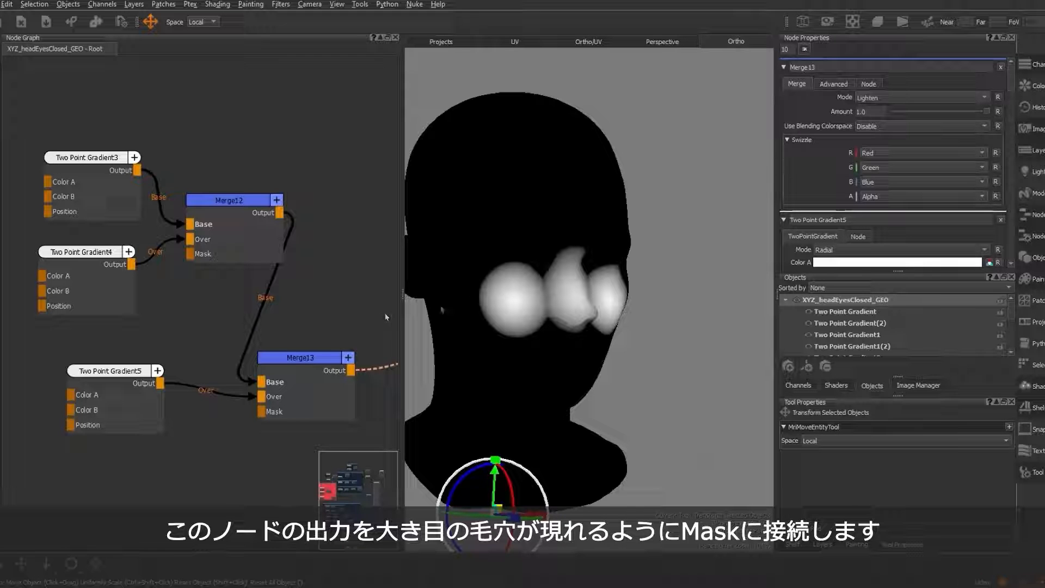
Step: Connect Merge13's output to the Mask input of Merge11 to limit the large pores to the nose and cheeks
alt+drag(628, 339, 586, 324)
scroll(295, 298, down, 3)
middle_drag(321, 294, 253, 349)
drag(323, 435, 266, 168)
mouse_move(282, 294)
middle_down()
mouse_move(304, 288)
mouse_move(283, 315)
middle_up()
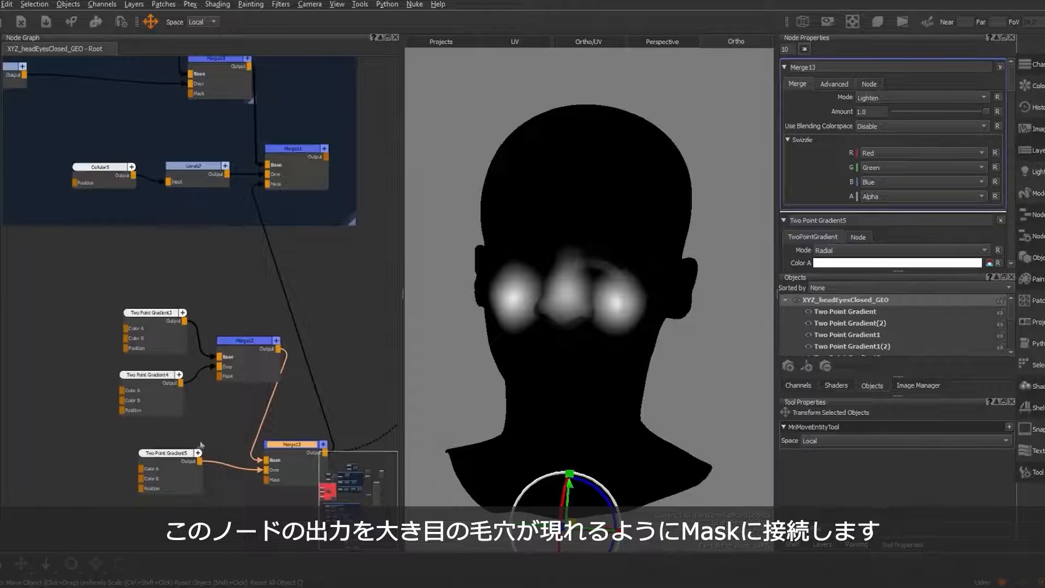
Step: Select all the nose and cheek mask nodes: Two Point Gradient3, 4 and 5 with Merge12 and Merge13
click(182, 452)
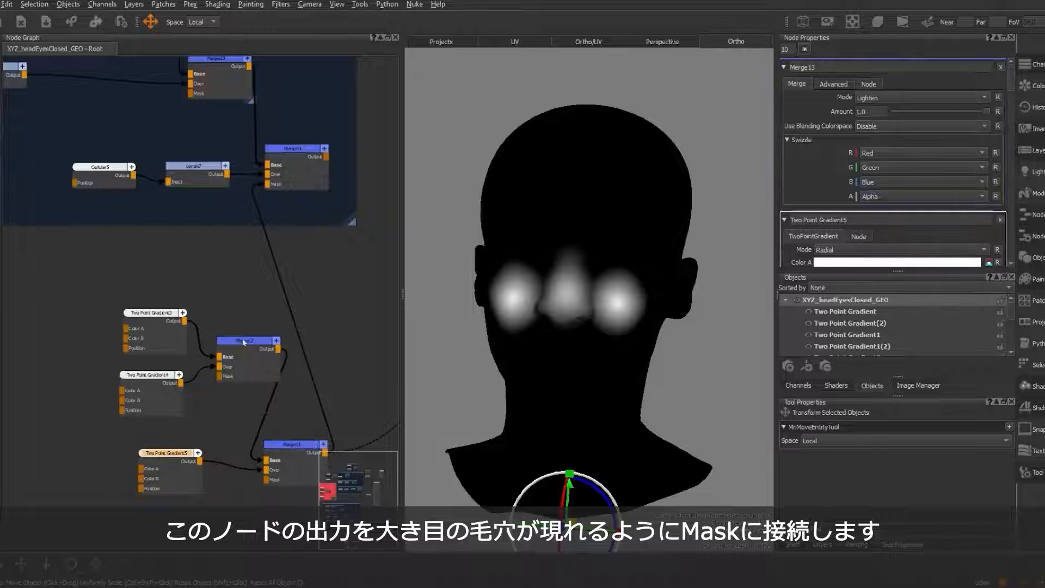
click(291, 445)
shift+click(183, 454)
shift+click(250, 340)
shift+click(158, 375)
shift+click(162, 314)
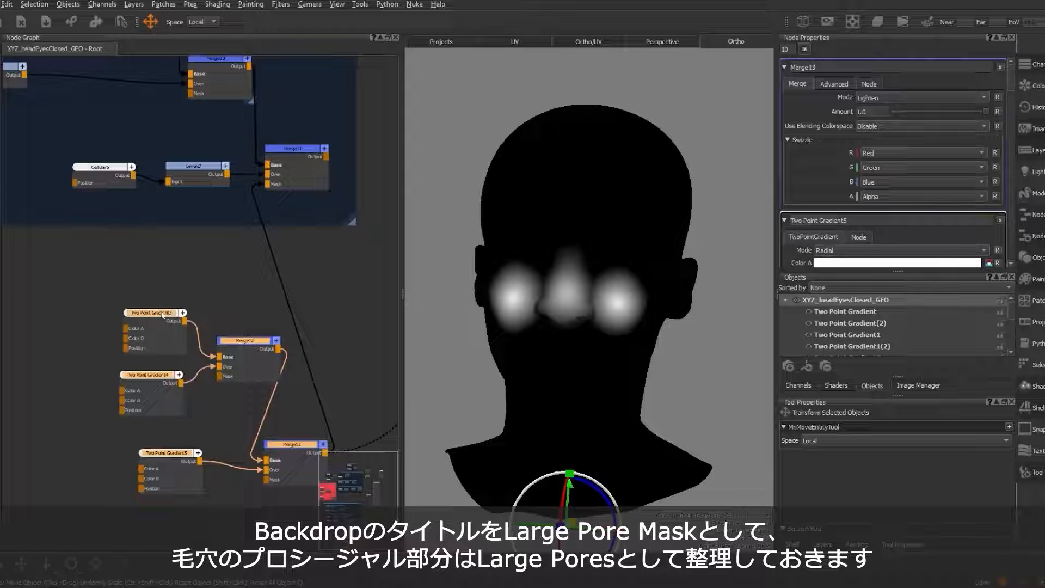
Step: Group the three Two Point Gradients and two merge nodes in a backdrop named Large Pore Mask and move it up beside the pore nodes
key(Tab)
text(back)
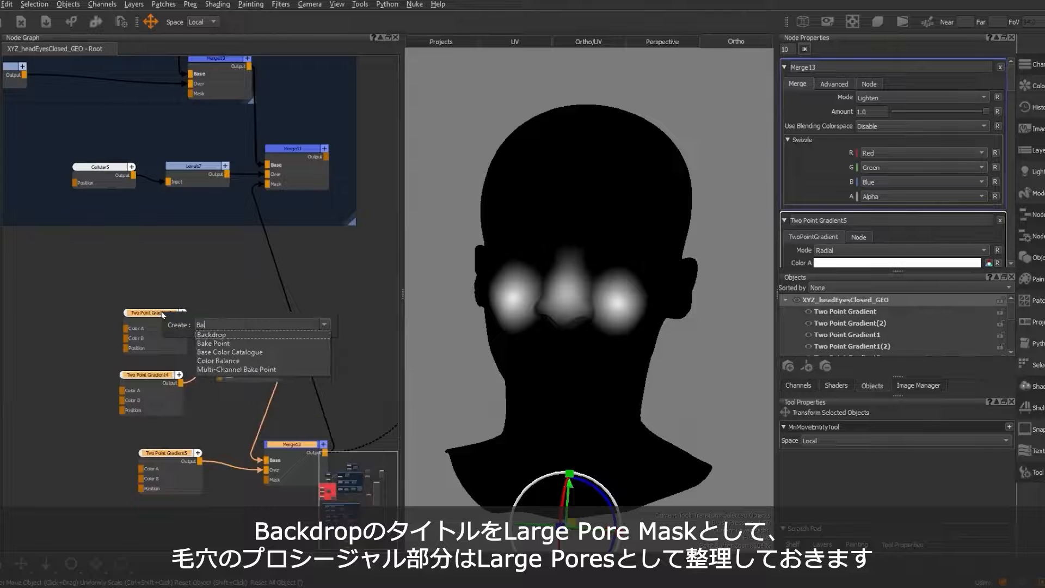
key(Return)
click(196, 294)
text(Large Pore Mask)
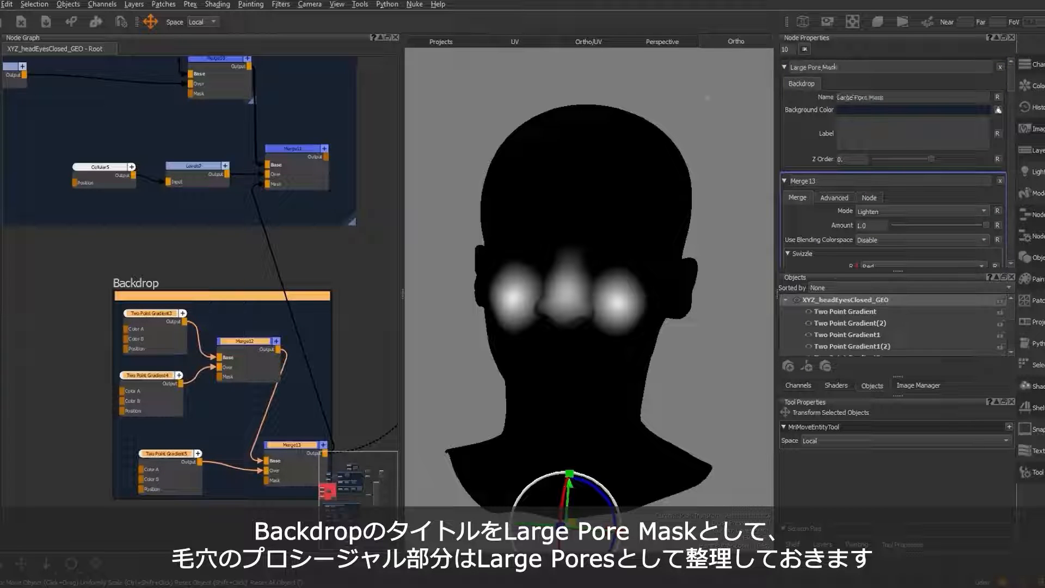
key(Return)
drag(209, 298, 98, 216)
Step: Create a backdrop around the last cellular noise, its Levels node and the merge that uses the mask
scroll(259, 291, down, 2)
middle_drag(279, 301, 316, 325)
scroll(231, 243, up, 2)
middle_drag(285, 261, 275, 273)
click(259, 246)
shift+click(354, 226)
key(Tab)
text(back)
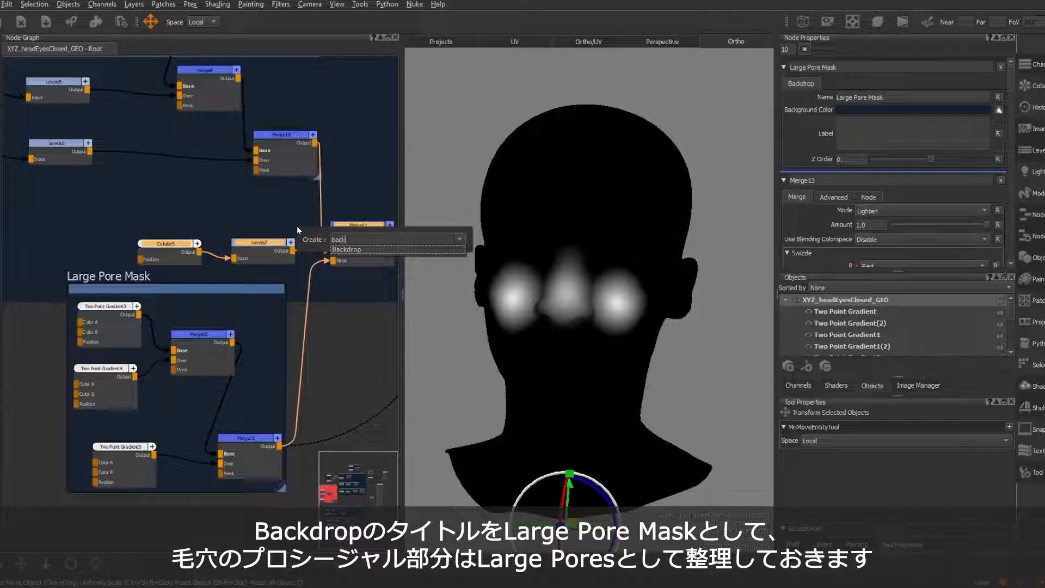
click(351, 249)
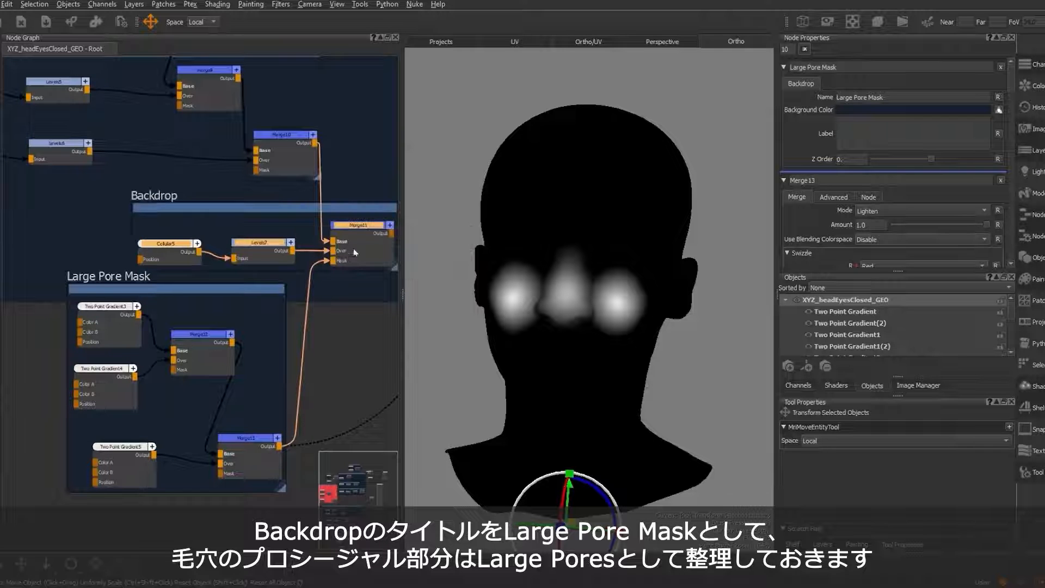
Step: Rename the new backdrop around the cellular, Levels and merge nodes as Large Pores
click(217, 209)
double_click(803, 67)
text(Lareg)
text(Pores)
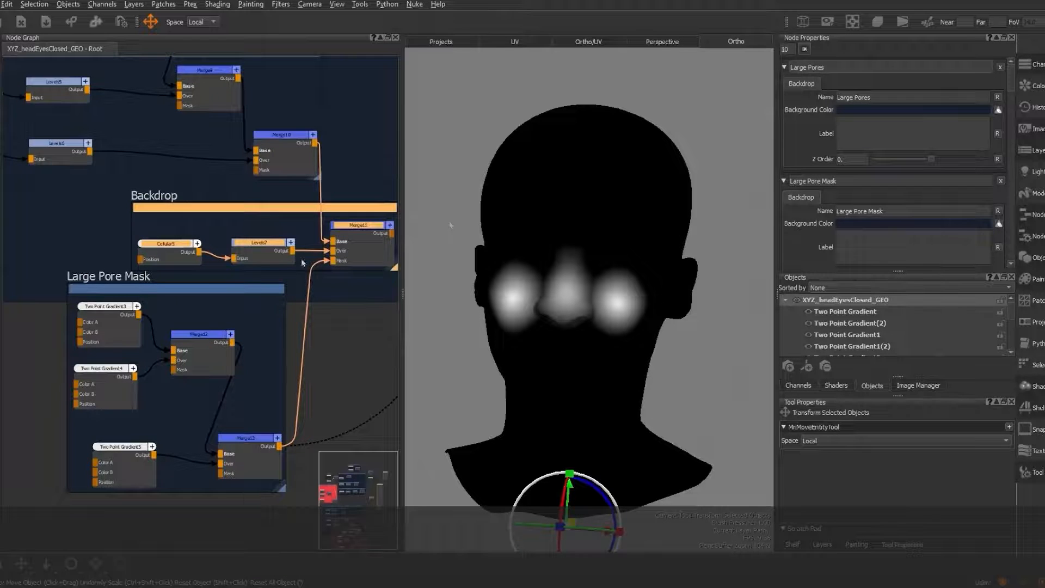
Step: Reposition the Large Pore Mask backdrop and enlarge the outer backdrop so it fully encloses the Large Pores group
drag(168, 289, 141, 289)
scroll(308, 305, down, 3)
middle_drag(308, 305, 246, 306)
drag(233, 258, 225, 258)
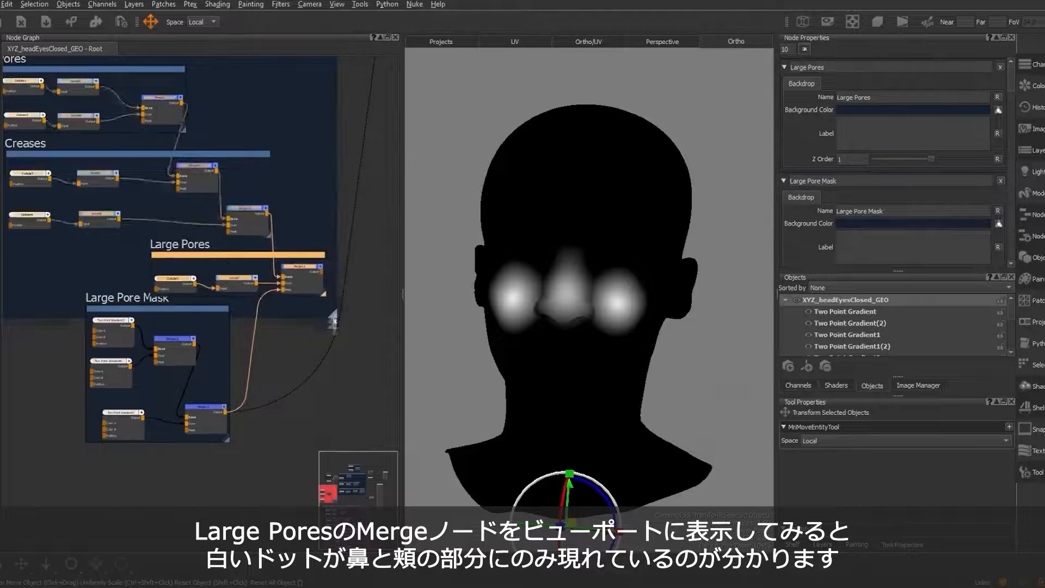
drag(334, 316, 342, 352)
drag(179, 308, 165, 319)
scroll(272, 346, down, 2)
scroll(294, 295, up, 4)
Step: Show the Large Pores merge output on the model and inspect the nose area up close
click(302, 281)
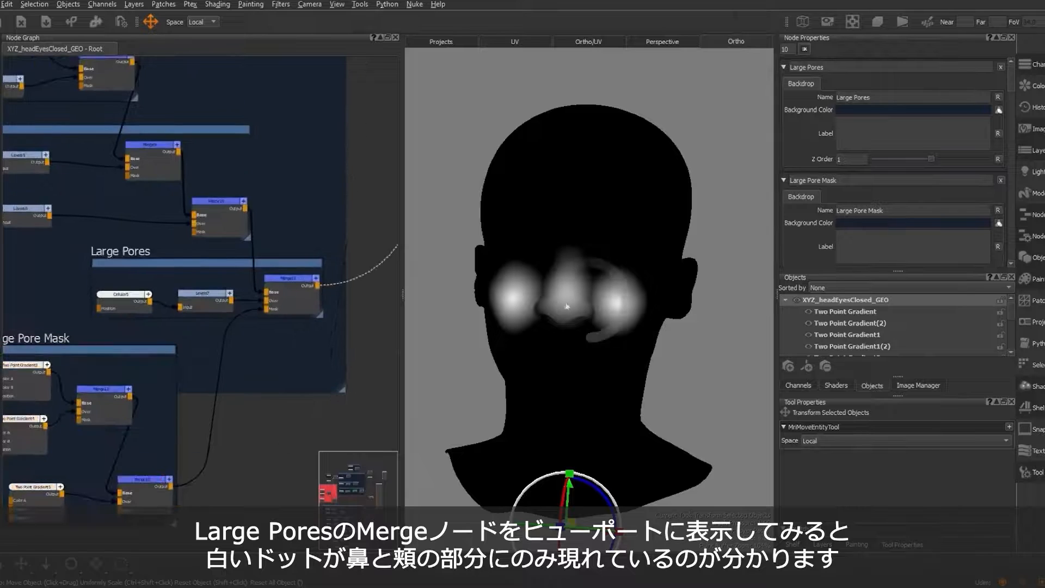
alt+right_drag(575, 307, 653, 306)
alt+drag(535, 314, 727, 280)
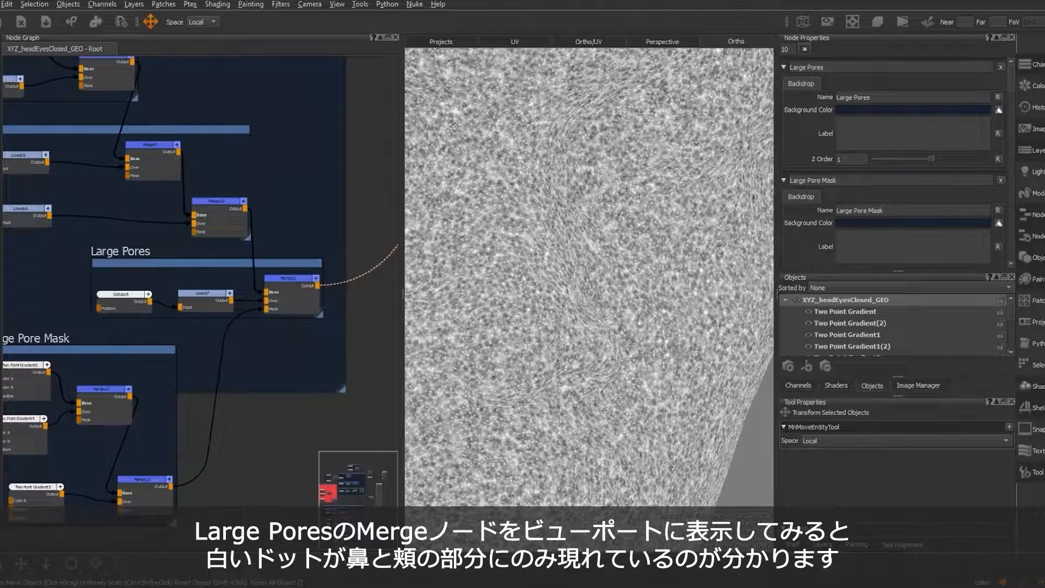
Step: Compare the last Creases merge with the Large Pores merge in the viewport
click(226, 203)
key(v)
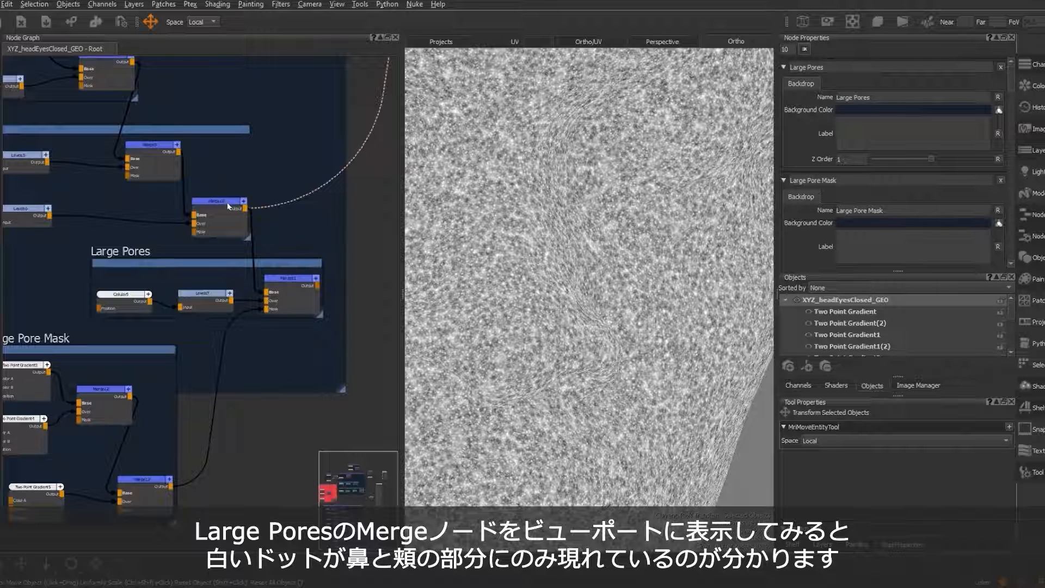
click(292, 277)
key(v)
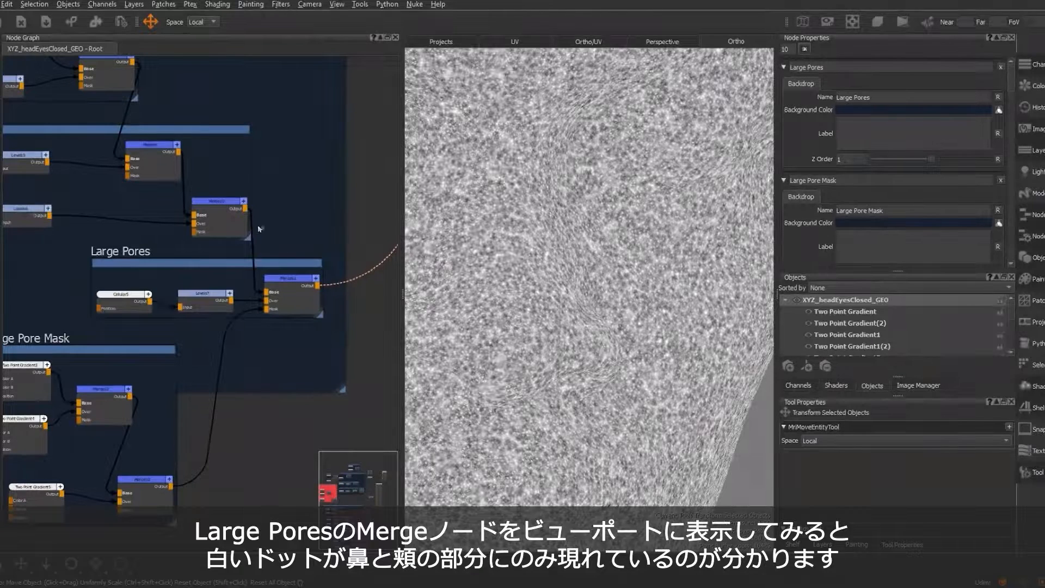
click(290, 278)
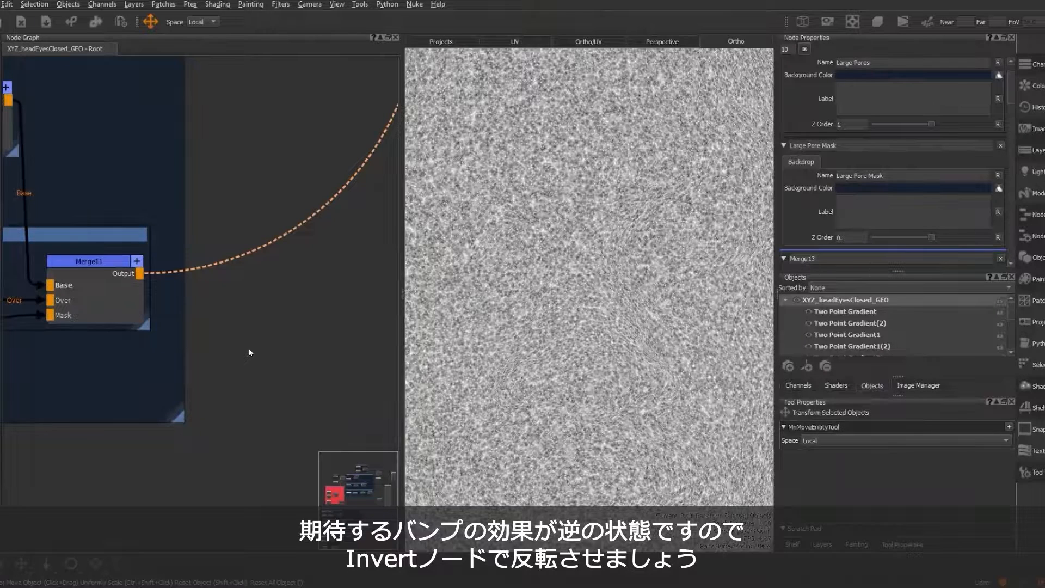
Step: Add an Invert node and feed it the output of the Large Pores merge
key(Tab)
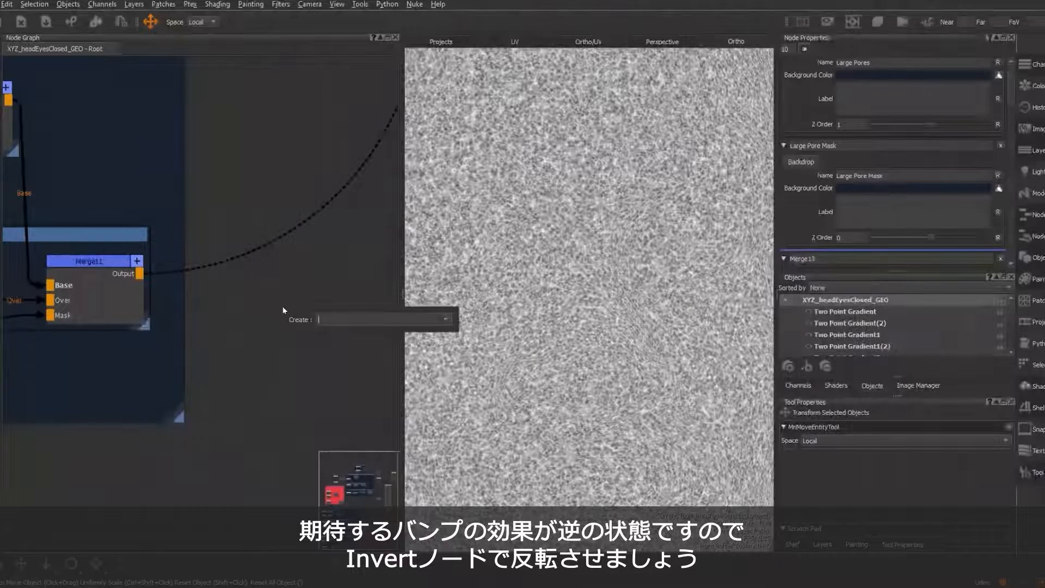
text(invert)
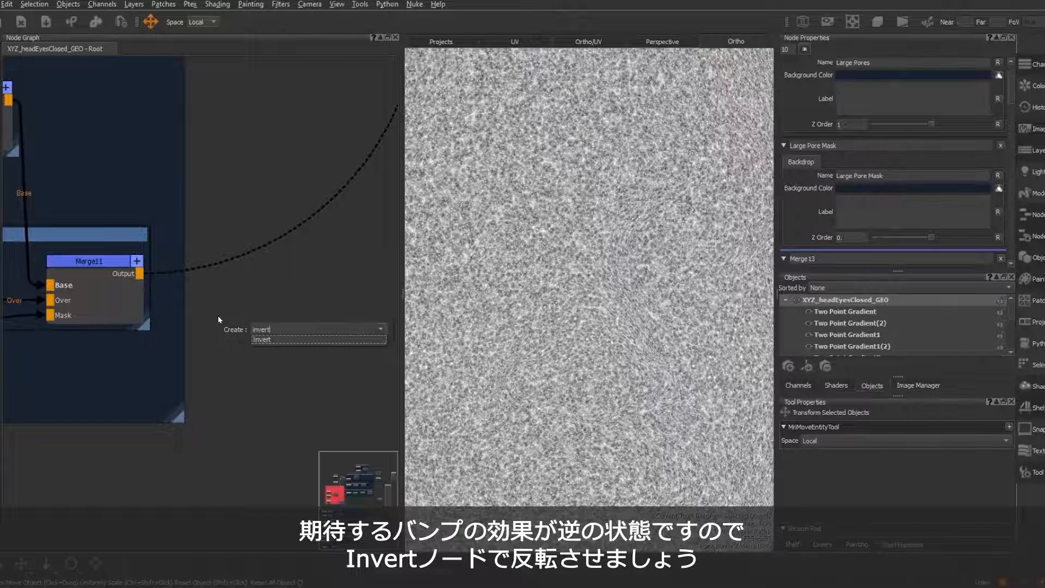
key(Return)
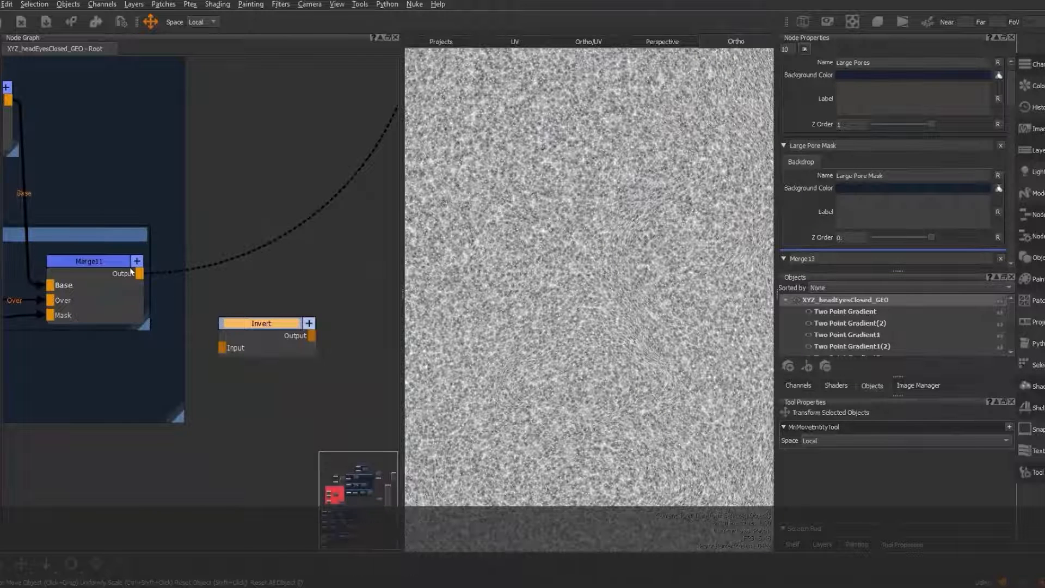
drag(139, 273, 226, 351)
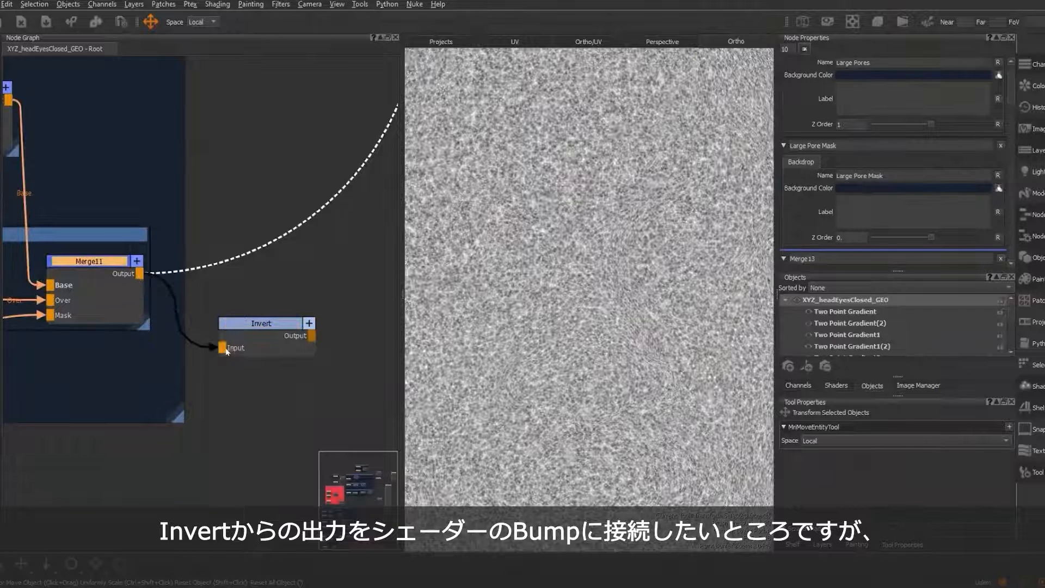
Step: Move the Invert node next to the Arnold Standard Surface shader and show the inverted result on the model
scroll(226, 351, down, 8)
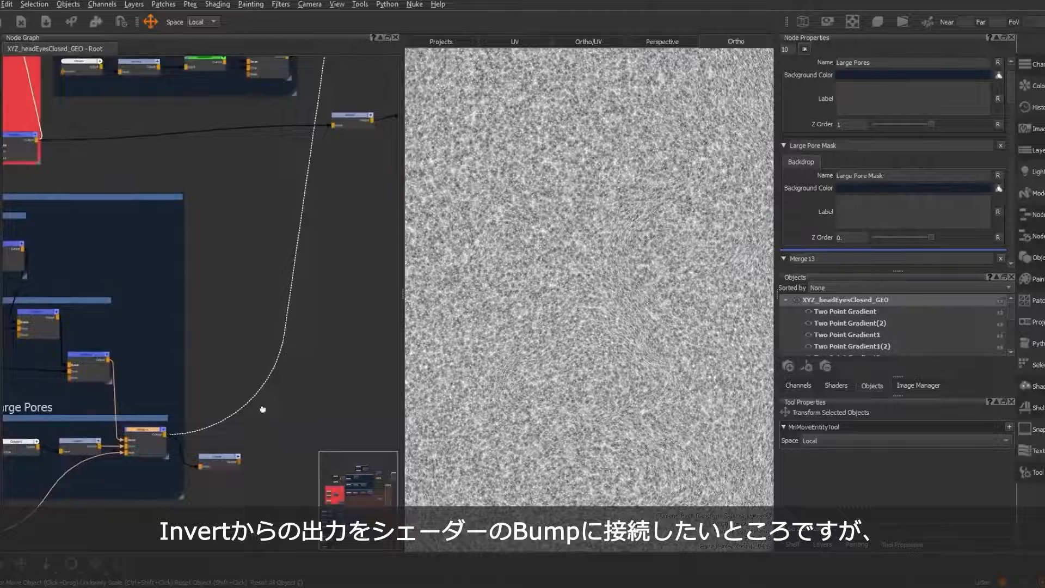
middle_drag(263, 409, 182, 376)
drag(146, 426, 272, 161)
alt+right_drag(589, 292, 648, 283)
alt+middle_drag(620, 338, 619, 275)
middle_drag(295, 209, 285, 329)
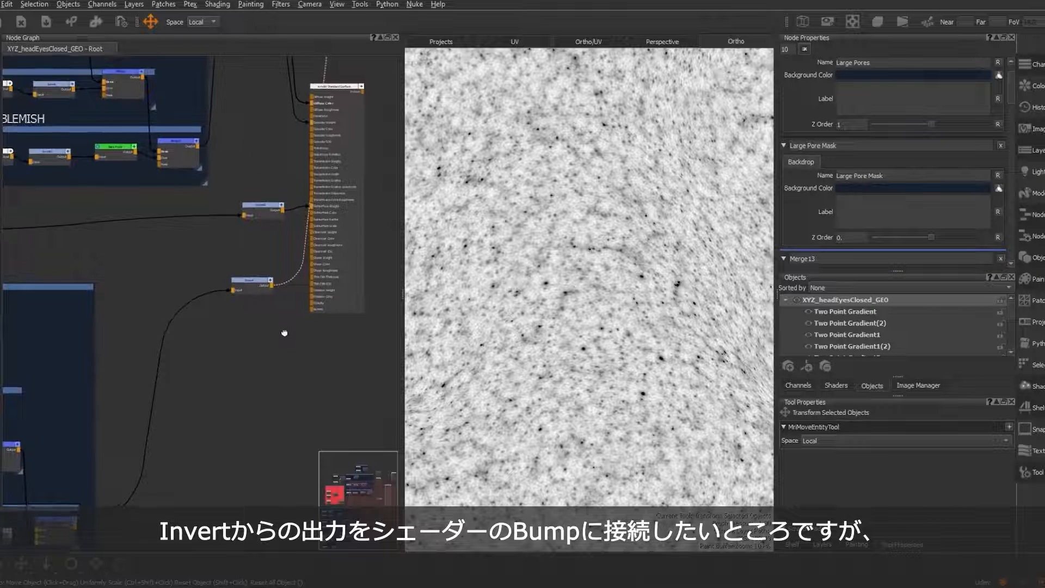
Step: Examine the existing Arnold Standard Surface node's list of inputs for a Bump port
scroll(256, 225, up, 3)
middle_drag(264, 268, 225, 274)
scroll(226, 276, up, 2)
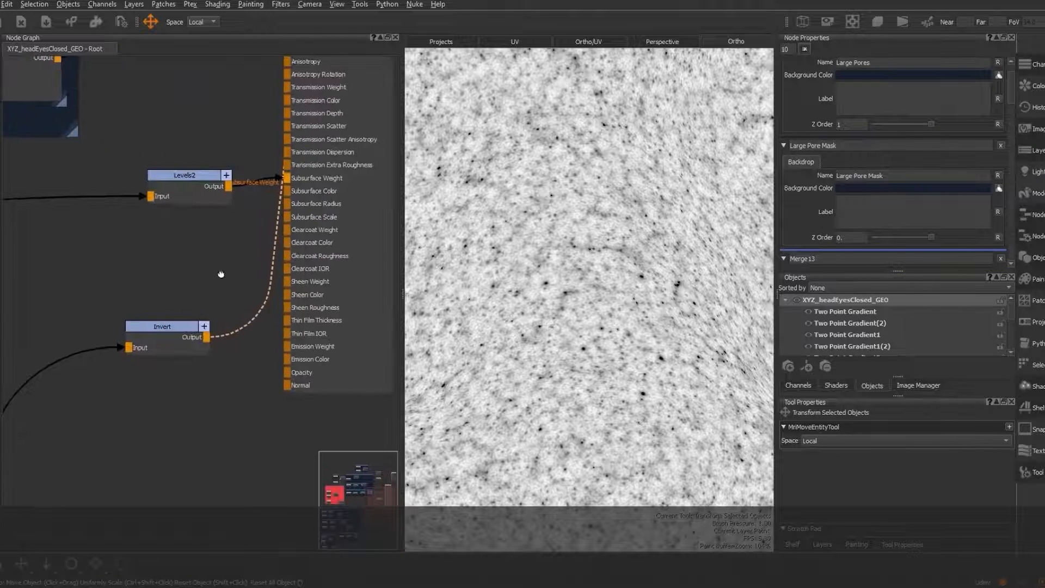
middle_drag(281, 326, 226, 362)
scroll(185, 302, down, 1)
middle_drag(184, 302, 169, 395)
scroll(157, 413, up, 4)
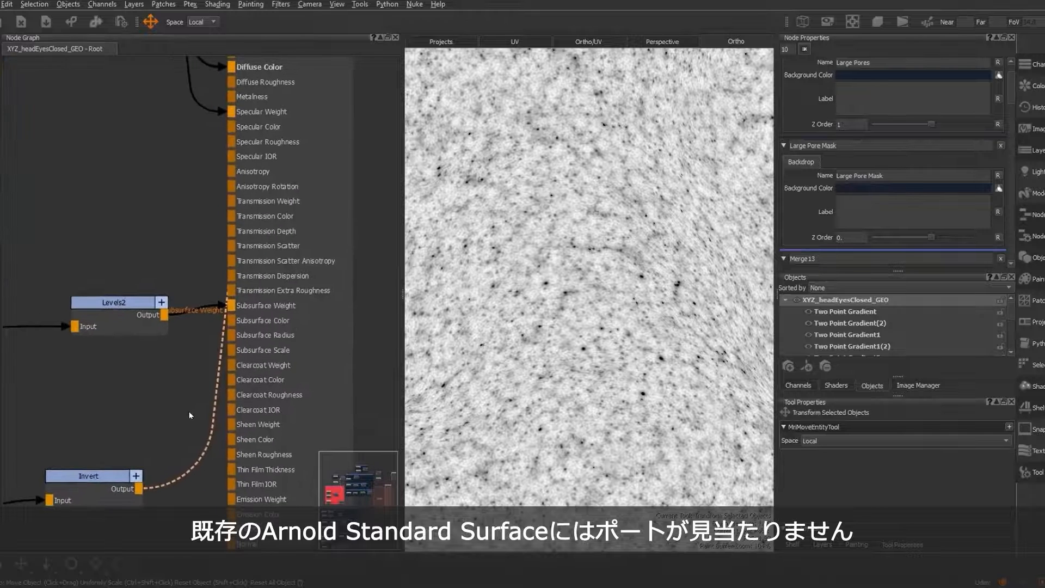
middle_drag(203, 380, 161, 345)
scroll(181, 329, down, 2)
scroll(171, 359, down, 1)
scroll(171, 358, down, 1)
scroll(188, 304, up, 2)
scroll(244, 255, down, 1)
middle_drag(246, 254, 241, 283)
Step: Create an Arnold Standard Surface (Shader Network) node and align it beside the existing shader
key(Tab)
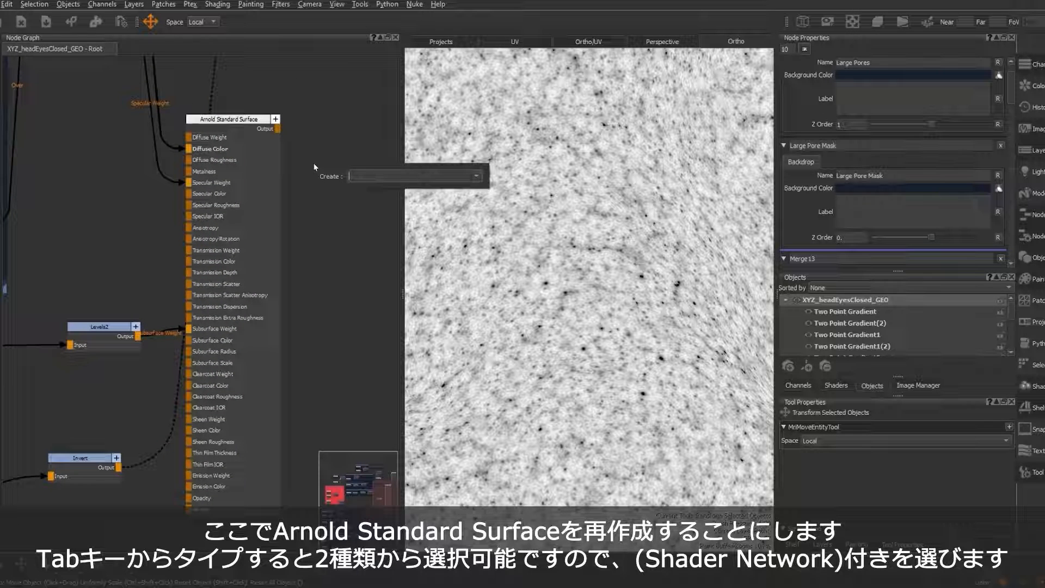
text(arn)
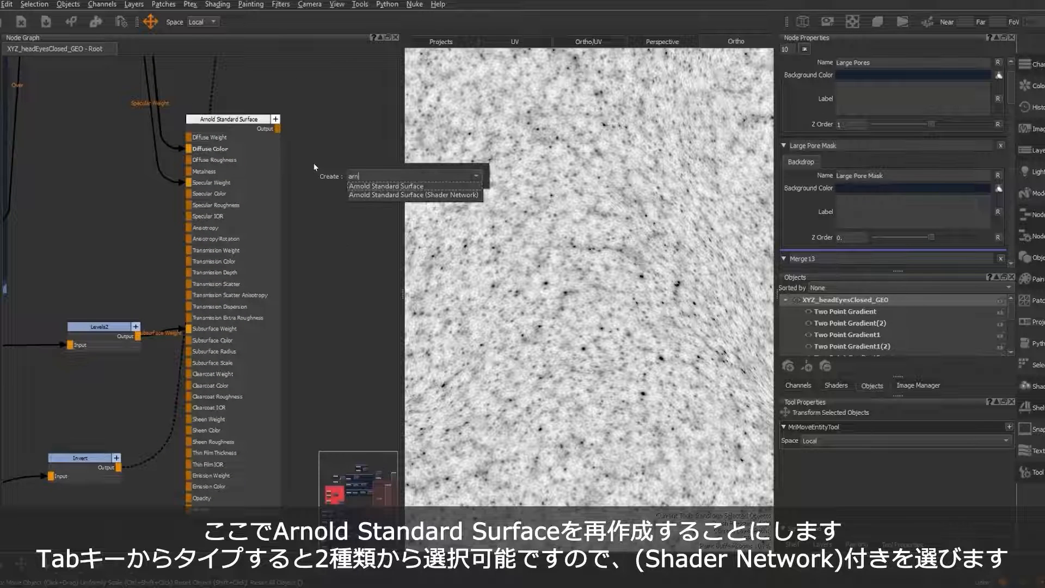
click(377, 194)
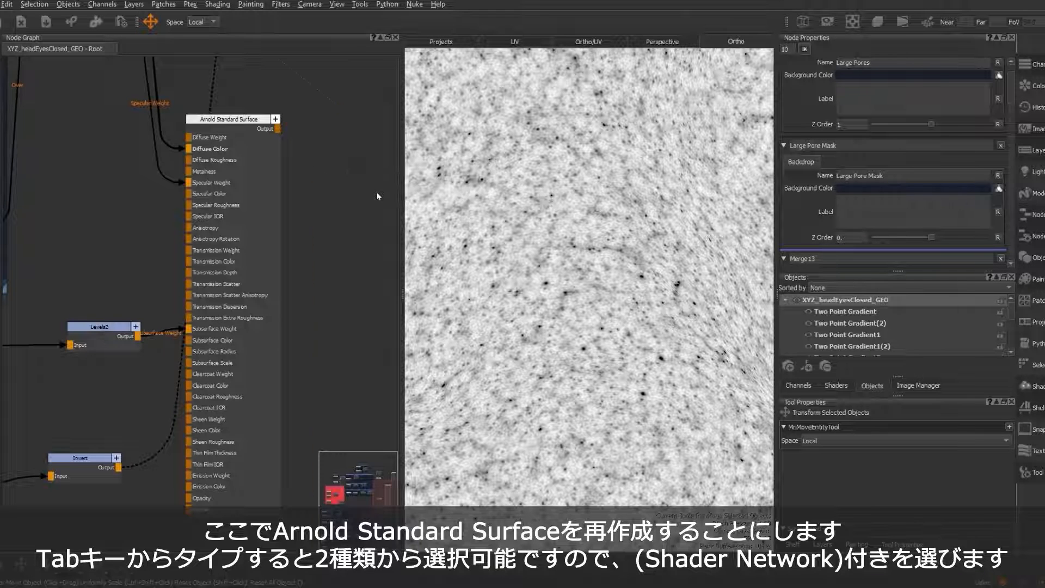
scroll(291, 185, down, 1)
middle_drag(296, 196, 284, 180)
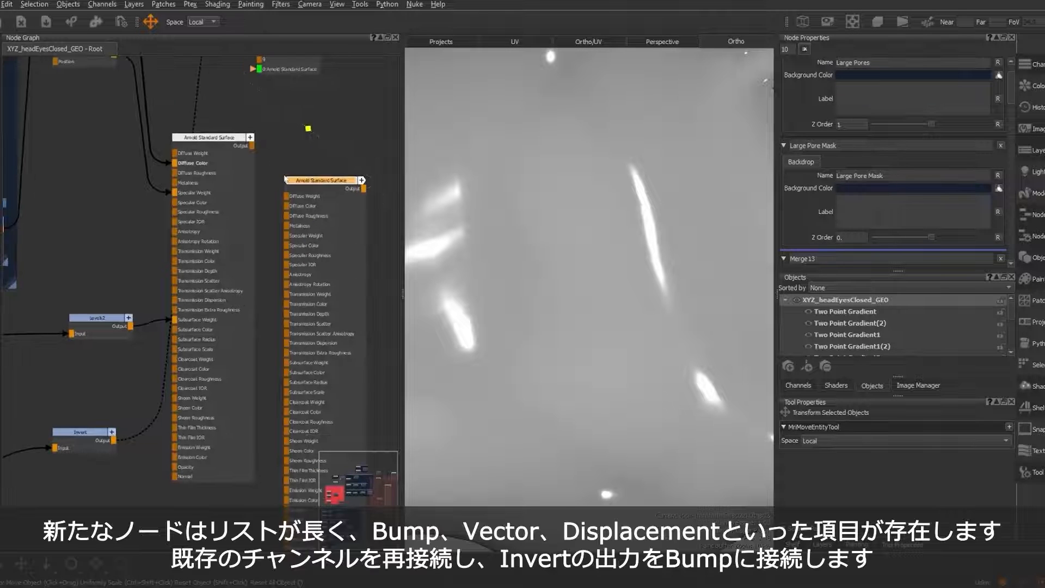
drag(308, 182, 302, 138)
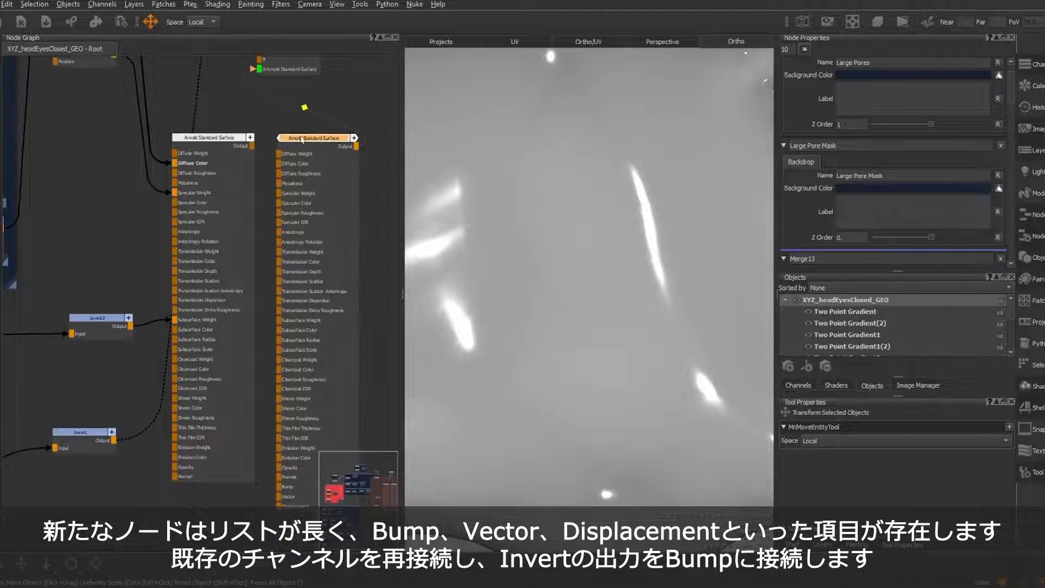
Step: Transfer the Diffuse Color, Specular Weight and Subsurface Weight connections to the new shader and connect the Invert output to its Bump
click(210, 136)
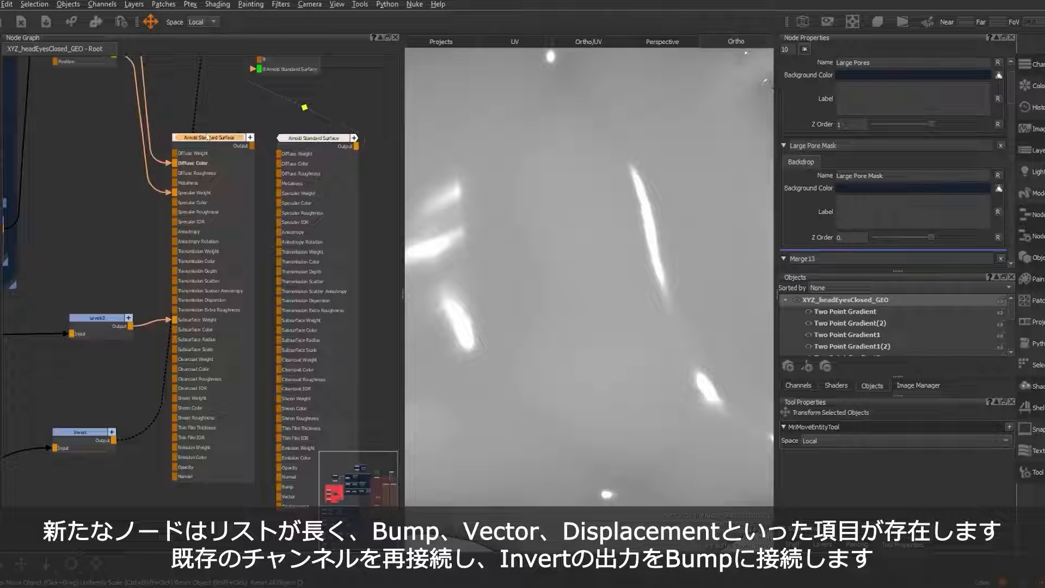
drag(170, 164, 284, 171)
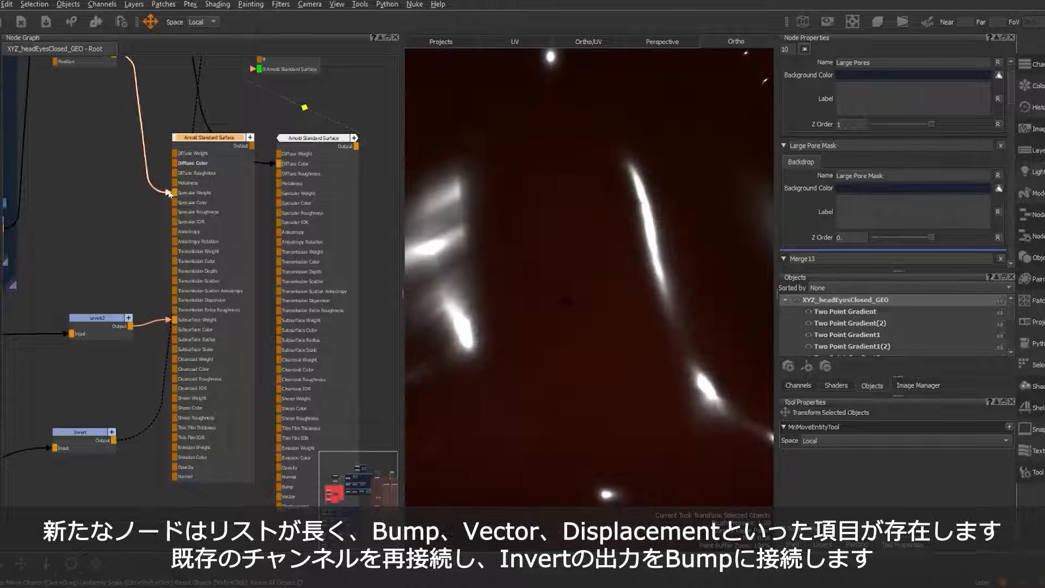
drag(173, 192, 280, 193)
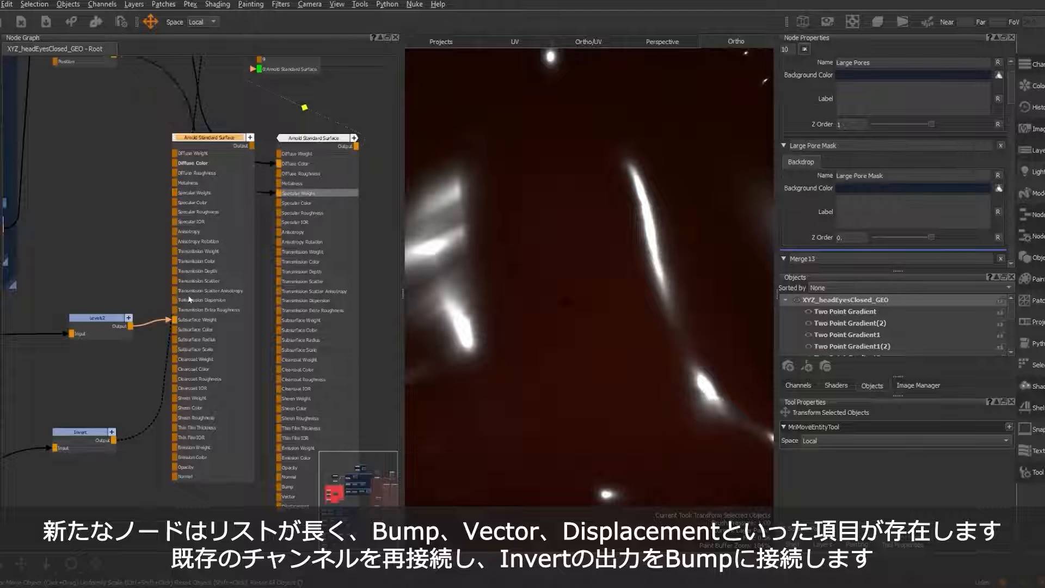
drag(183, 322, 288, 321)
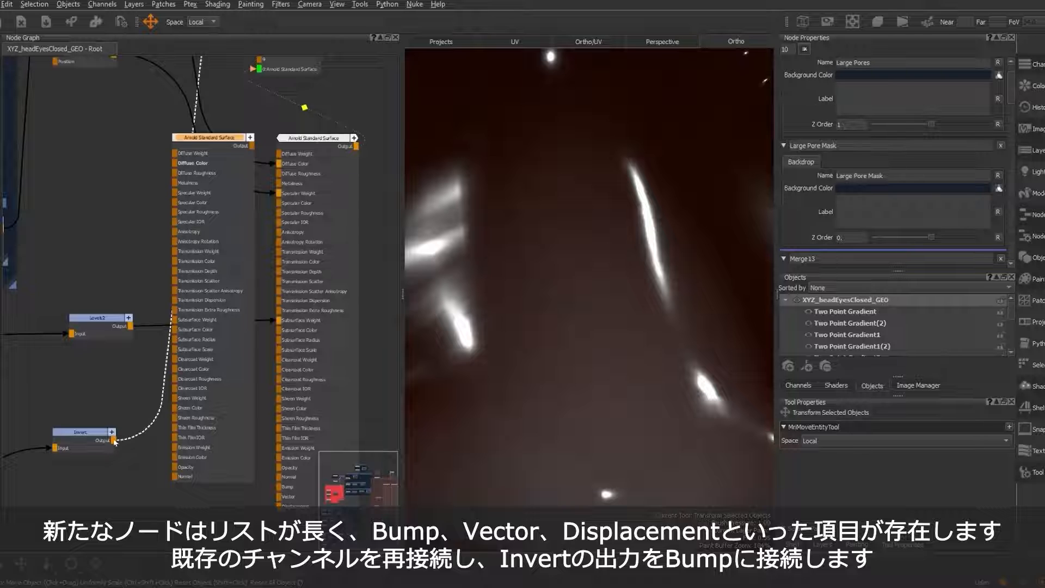
drag(160, 463, 279, 486)
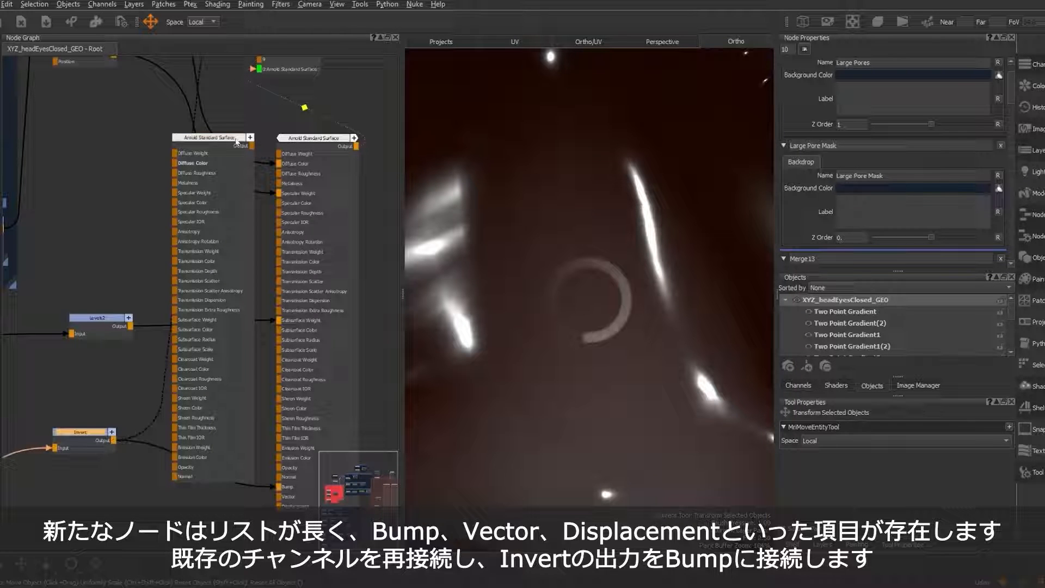
Step: Set the new shader's Specular Roughness to 0.65 to match the old shader
click(240, 159)
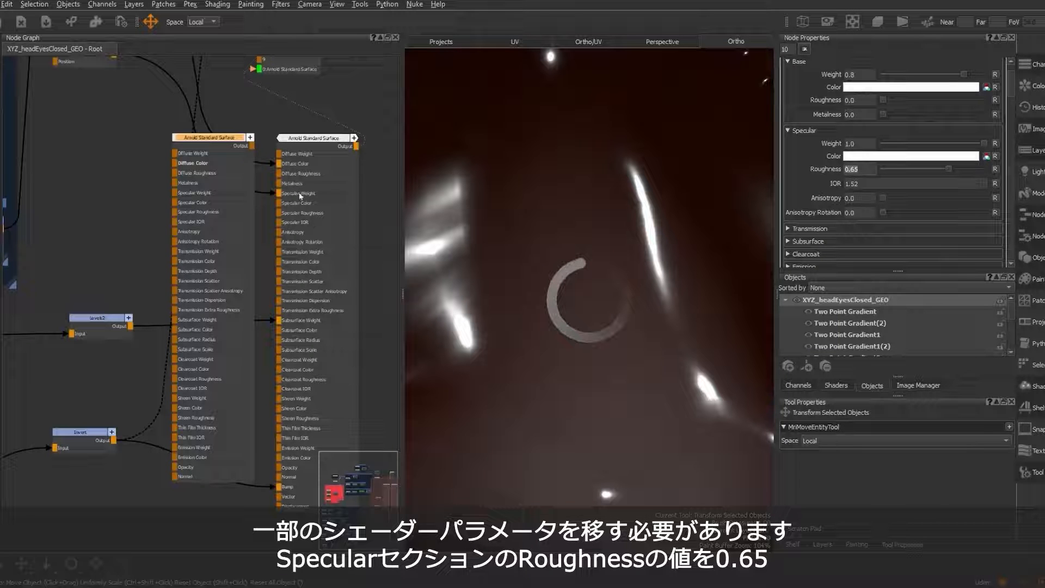
click(314, 139)
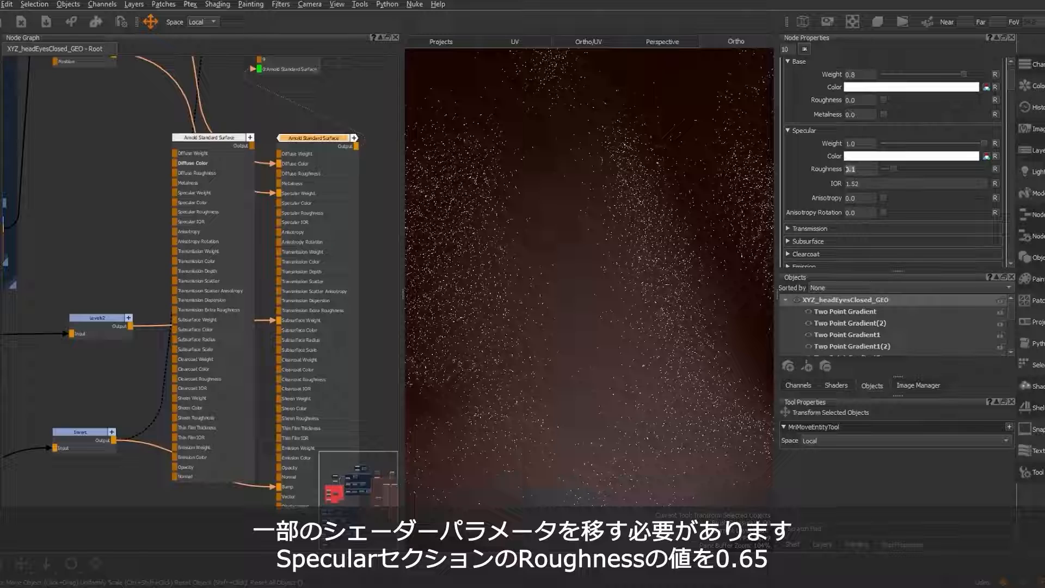
text(0.65)
key(Return)
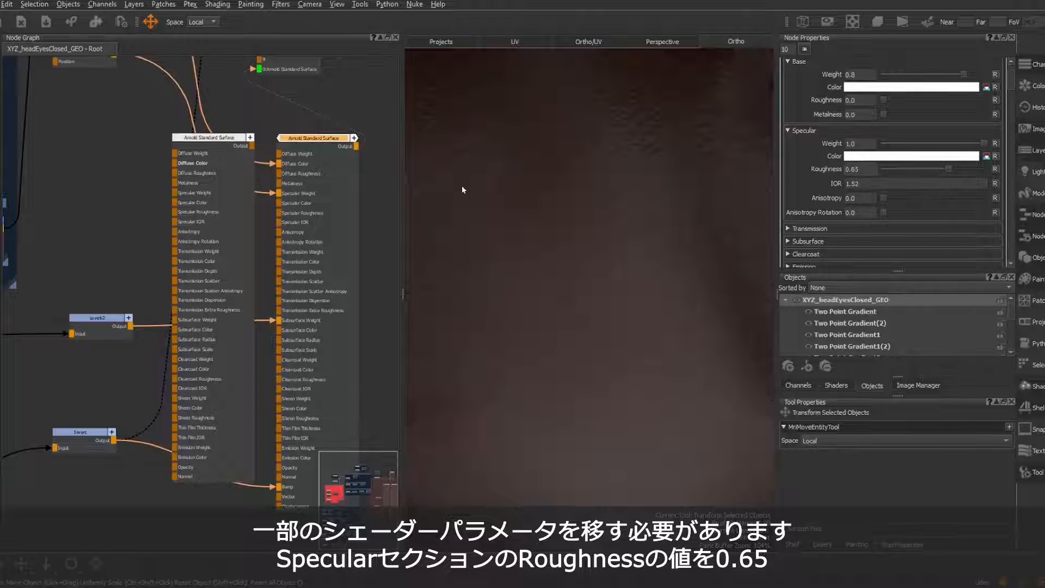
Step: Delete the old Arnold Standard Surface node and move the new shader into its place
click(220, 139)
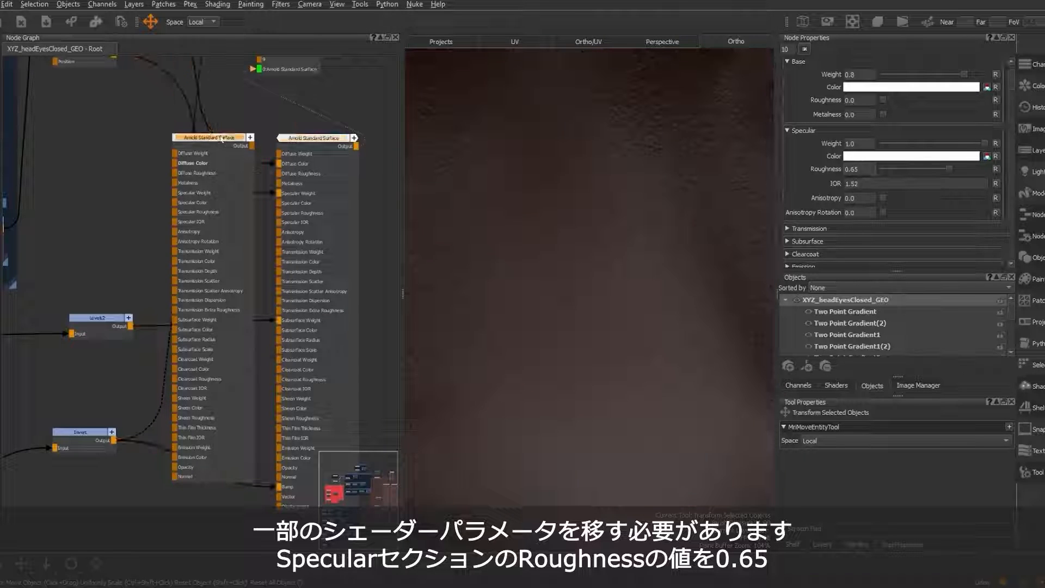
key(Delete)
drag(325, 140, 257, 129)
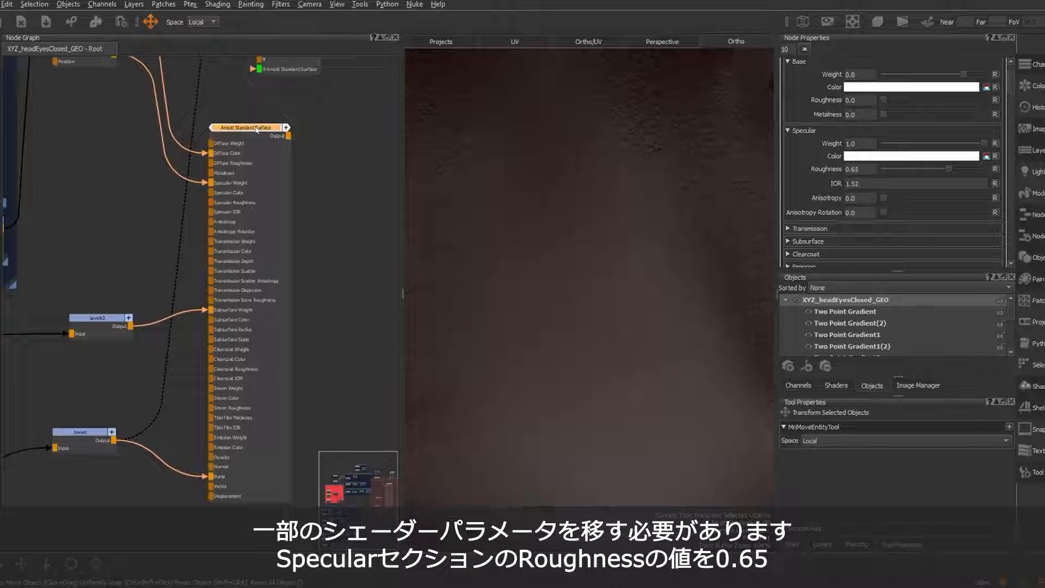
Step: Set the Arnold Standard Surface shader's Bump Weight to 0.0
scroll(915, 142, down, 1)
scroll(808, 193, down, 4)
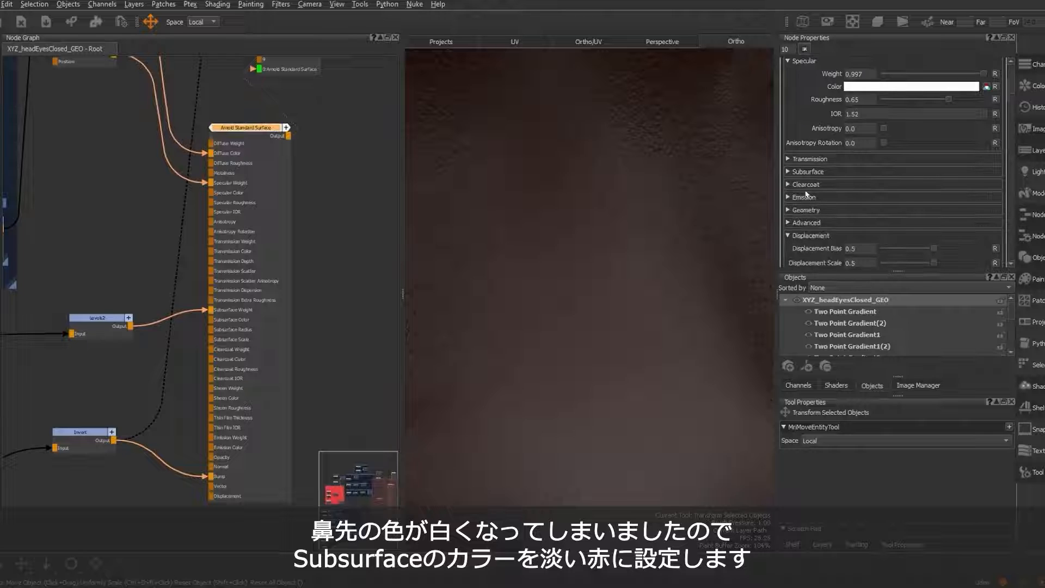
scroll(815, 207, down, 1)
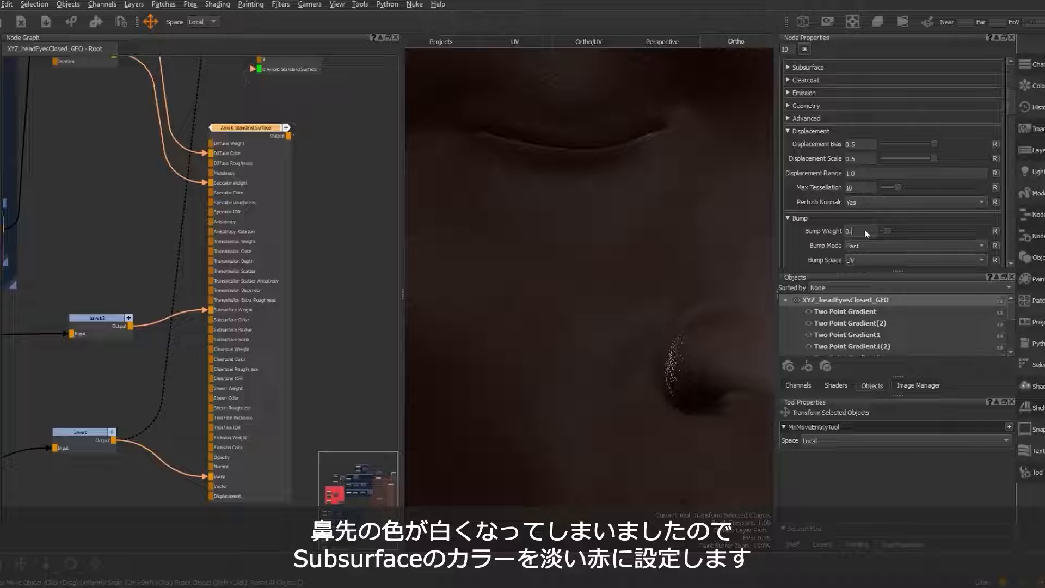
alt+right_drag(697, 299, 615, 284)
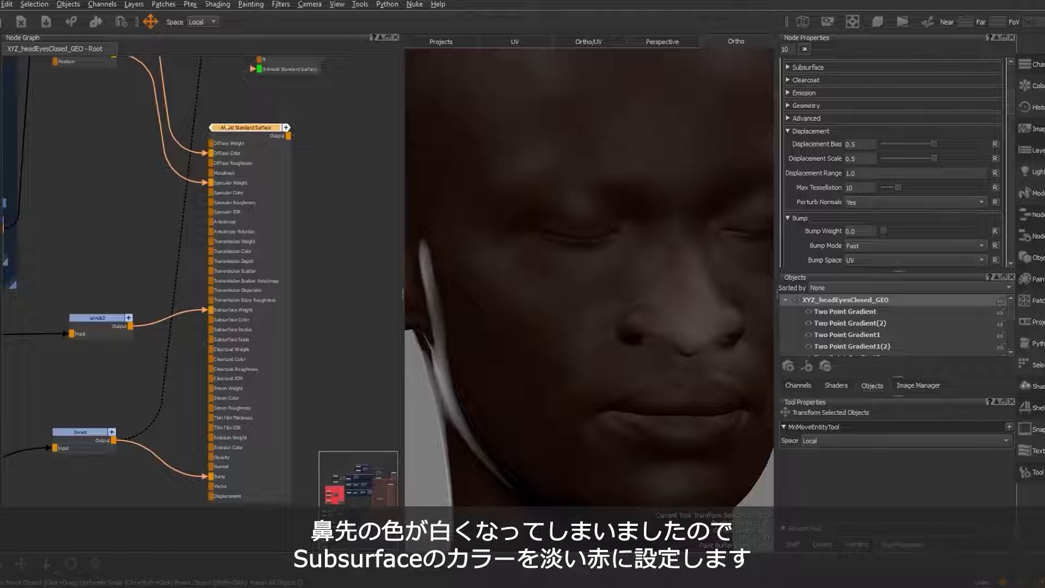
Step: Set the shader's Subsurface Color to a muted brownish red
scroll(832, 136, up, 5)
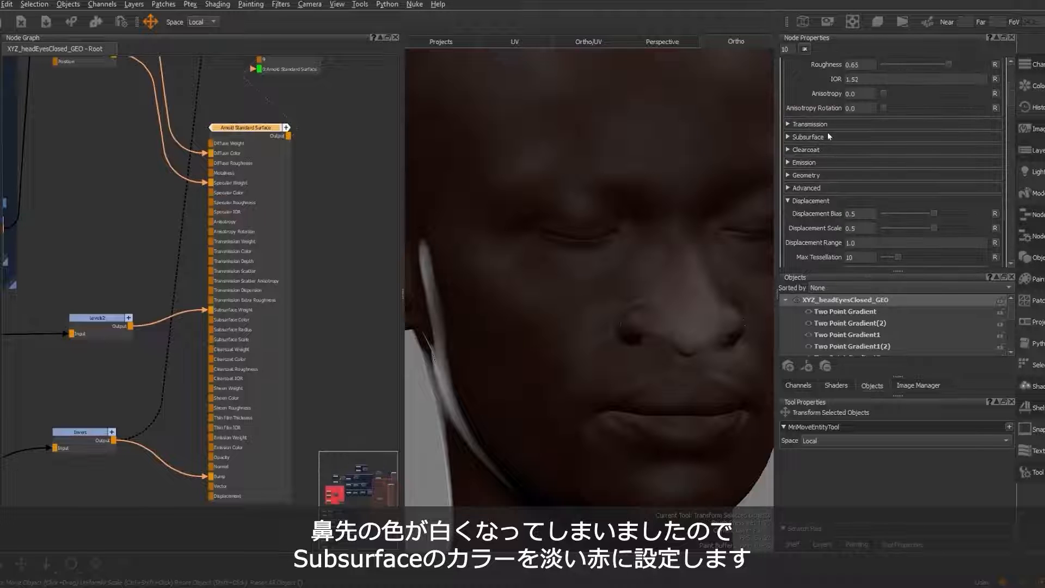
scroll(832, 188, up, 3)
scroll(824, 174, down, 5)
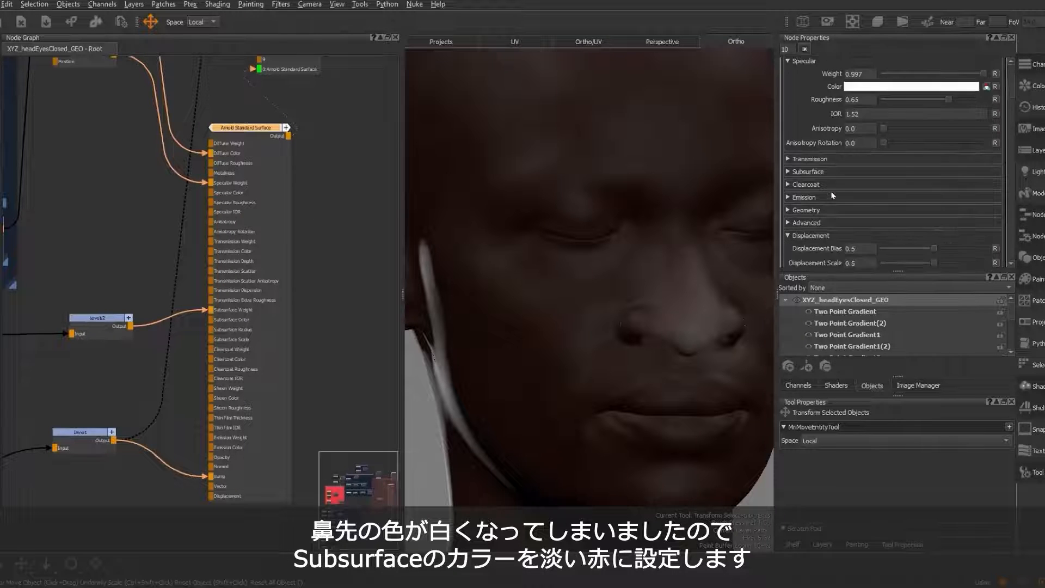
click(809, 137)
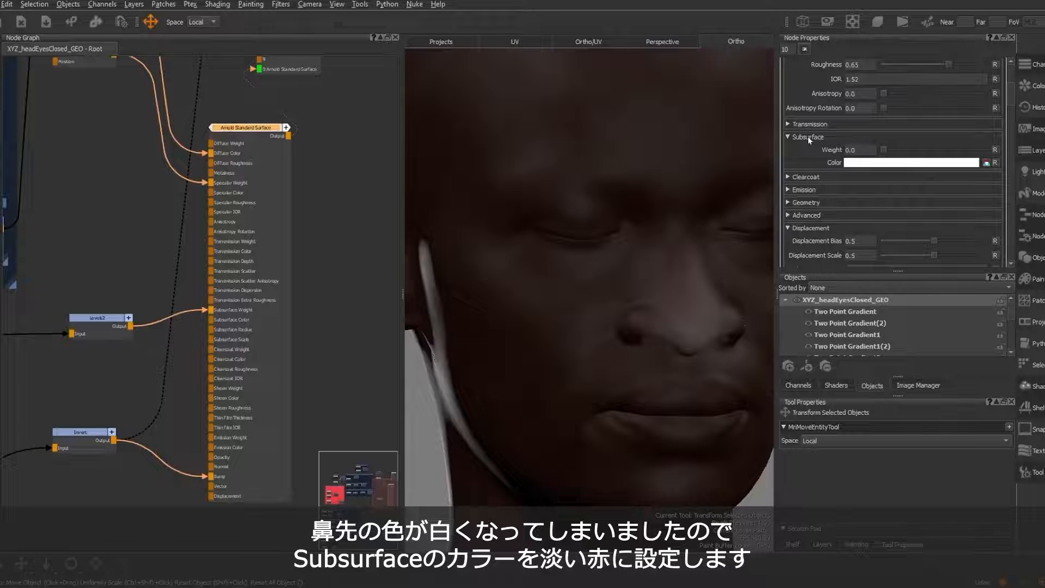
click(882, 164)
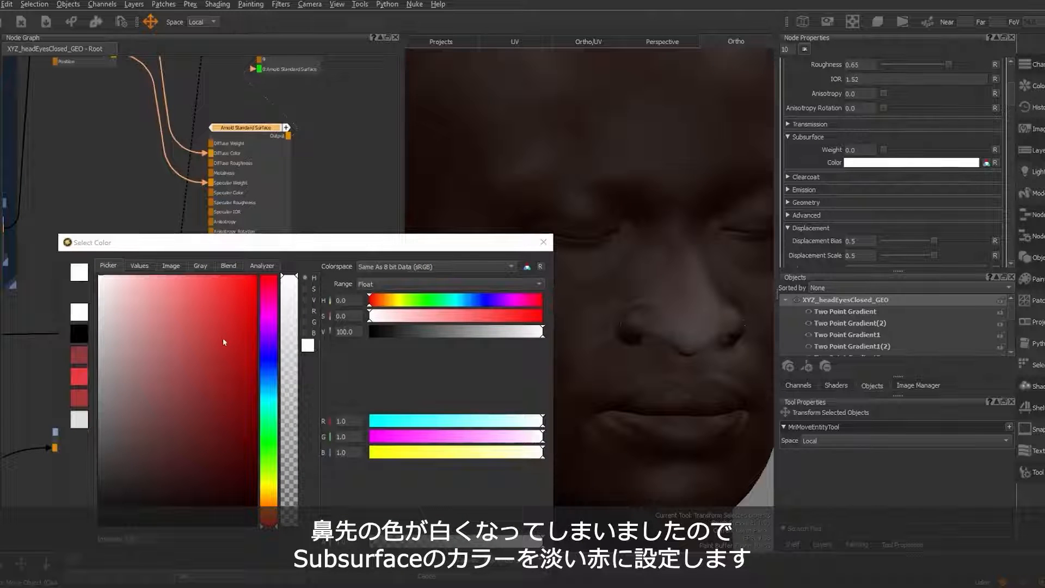
click(215, 368)
drag(196, 378, 205, 402)
drag(276, 525, 275, 518)
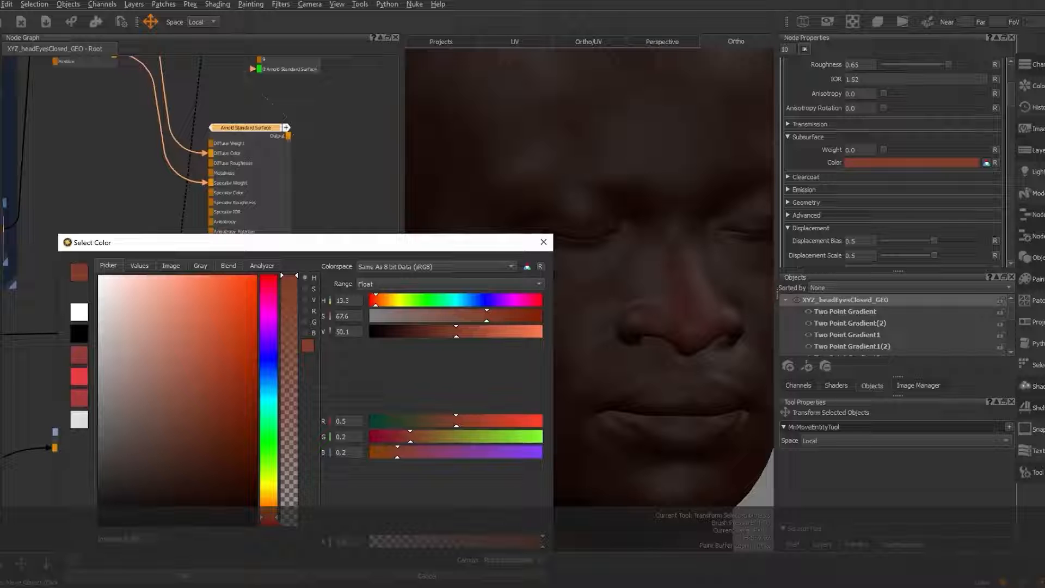
click(236, 578)
Step: Set the shader's Bump Weight to 0.03
alt+right_drag(579, 299, 590, 329)
mouse_move(590, 329)
alt+mouse_down()
mouse_move(625, 338)
mouse_move(574, 326)
mouse_move(584, 320)
alt+mouse_up()
alt+right_drag(608, 307, 651, 315)
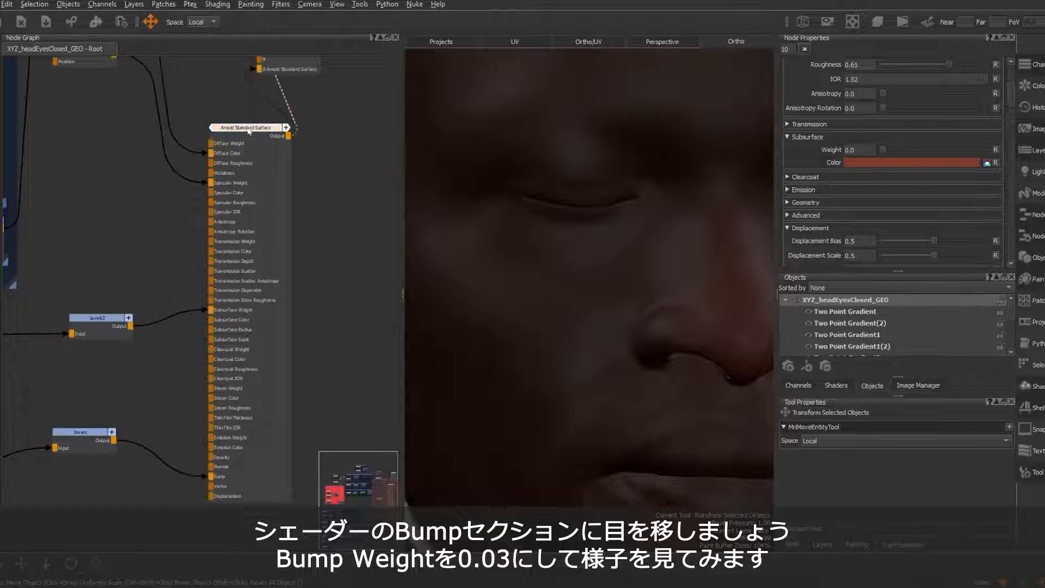
scroll(843, 254, down, 5)
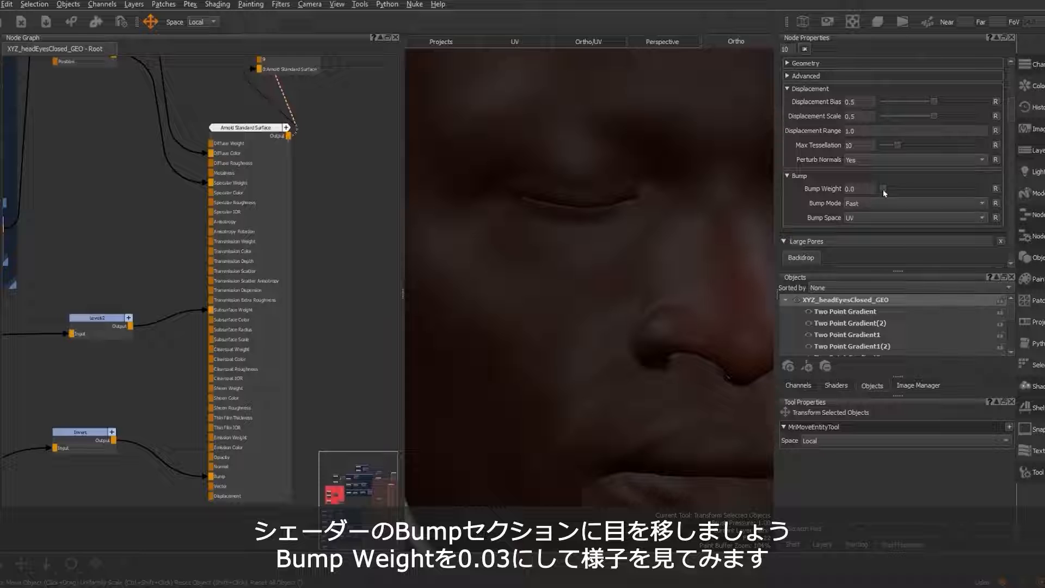
mouse_move(883, 189)
mouse_down()
mouse_move(893, 189)
mouse_move(868, 191)
mouse_up()
key(Return)
key(BackSpace)
key(Return)
Step: Examine the pore bump on the head's skin close up and from several angles, including the whole head
alt+right_drag(580, 307, 730, 319)
mouse_move(582, 292)
alt+mouse_down()
mouse_move(593, 315)
mouse_move(551, 297)
mouse_move(568, 282)
mouse_move(556, 288)
alt+mouse_up()
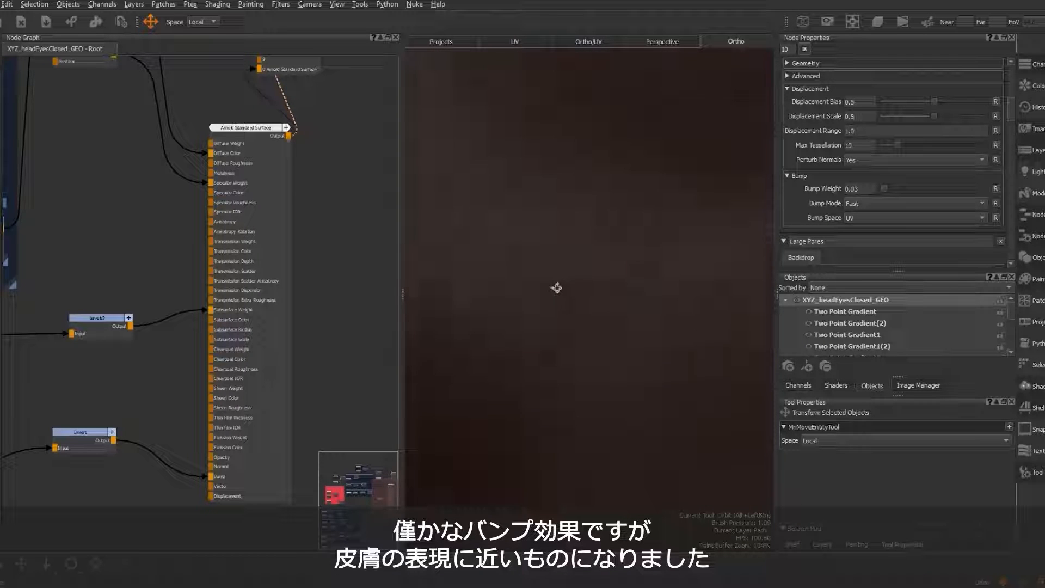
alt+drag(667, 354, 518, 336)
alt+drag(602, 296, 532, 297)
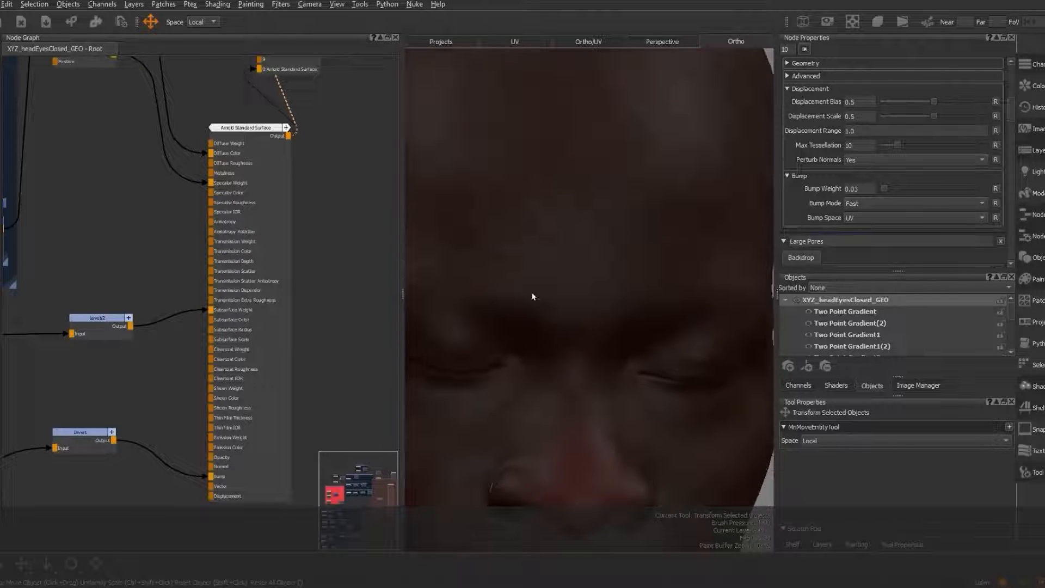
alt+right_drag(532, 297, 608, 283)
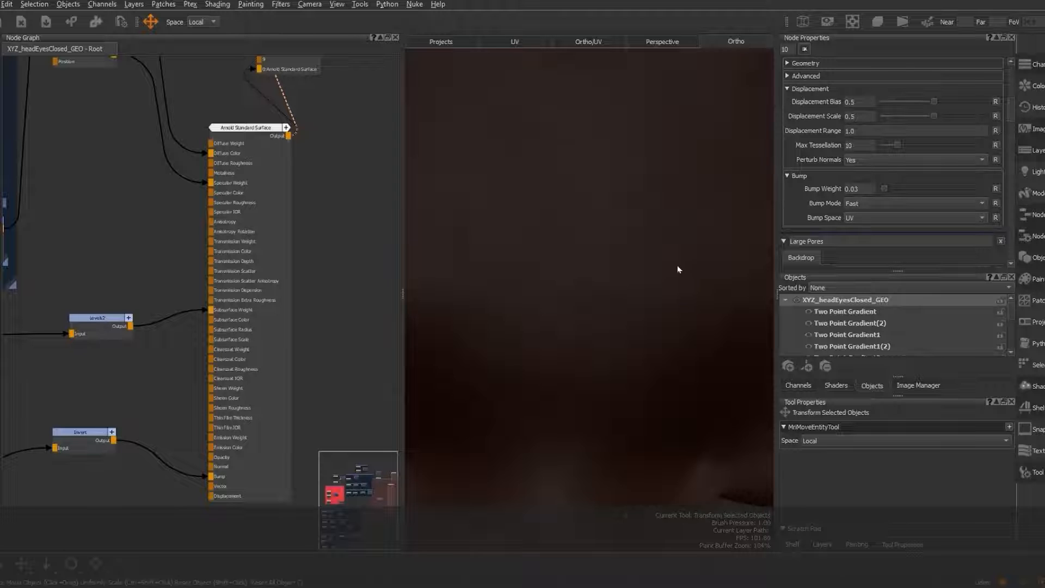
alt+drag(653, 310, 621, 292)
alt+right_drag(621, 296, 748, 332)
alt+middle_drag(749, 332, 676, 307)
alt+drag(439, 268, 523, 275)
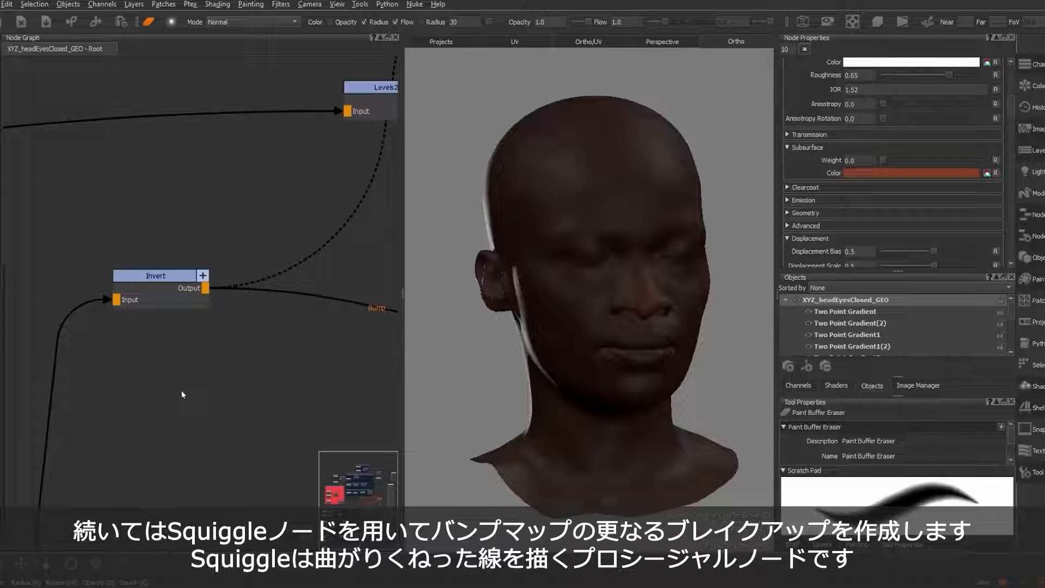
Step: Create a Squiggle node below the Invert node and view its pattern on the head
key(Tab)
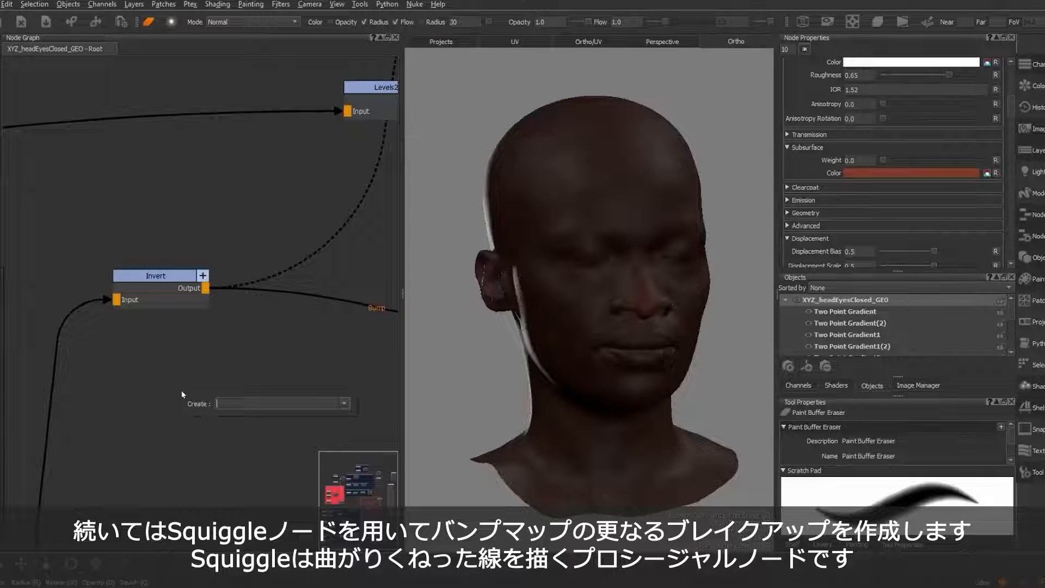
text(squi)
key(Return)
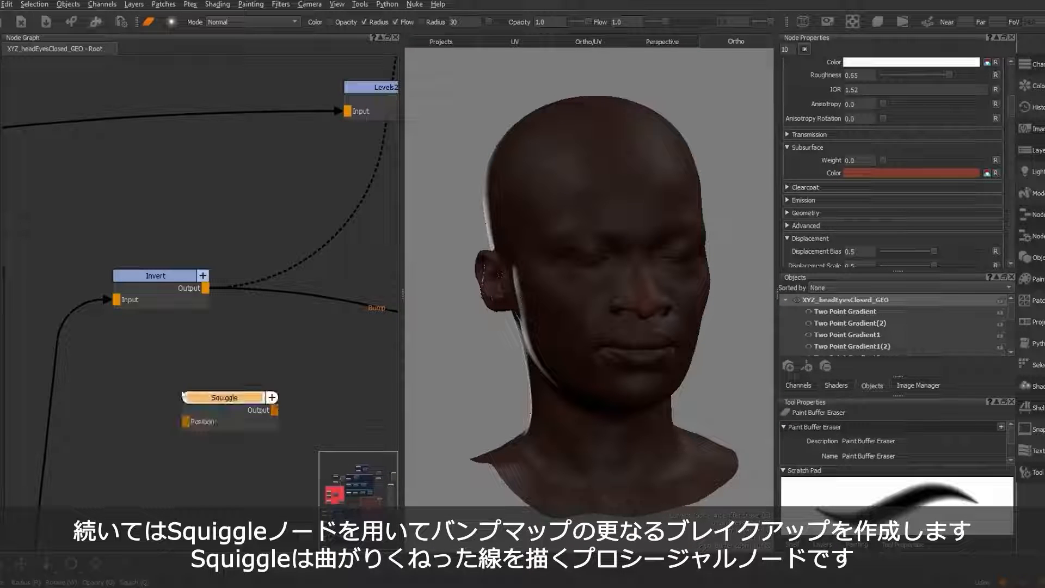
mouse_move(205, 289)
mouse_down()
mouse_move(190, 424)
mouse_move(148, 393)
mouse_move(202, 384)
mouse_move(159, 396)
mouse_up()
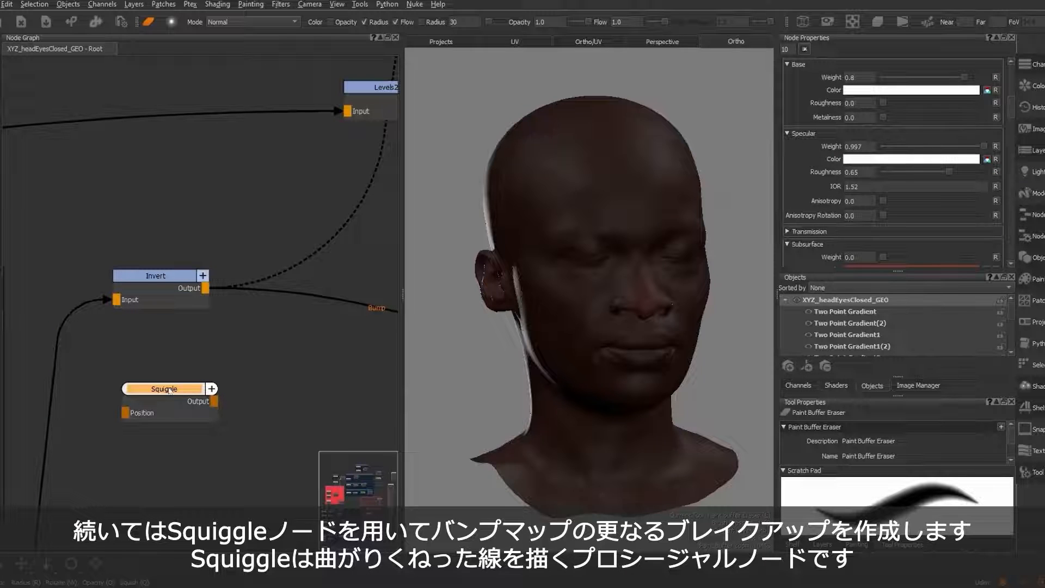
key(1)
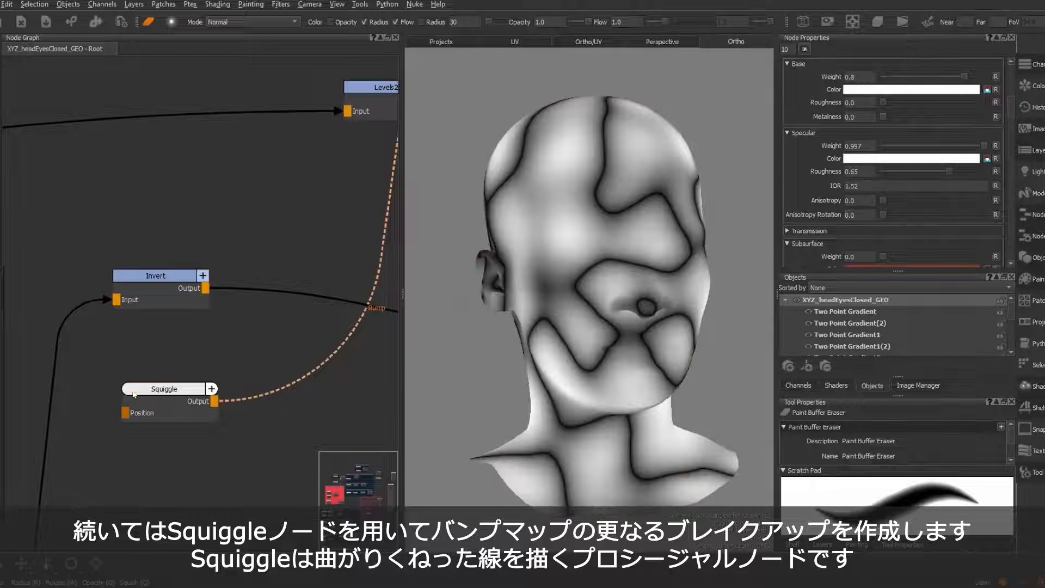
Step: Set the Squiggle node's Size to 0.35
click(146, 393)
drag(1013, 111, 1016, 65)
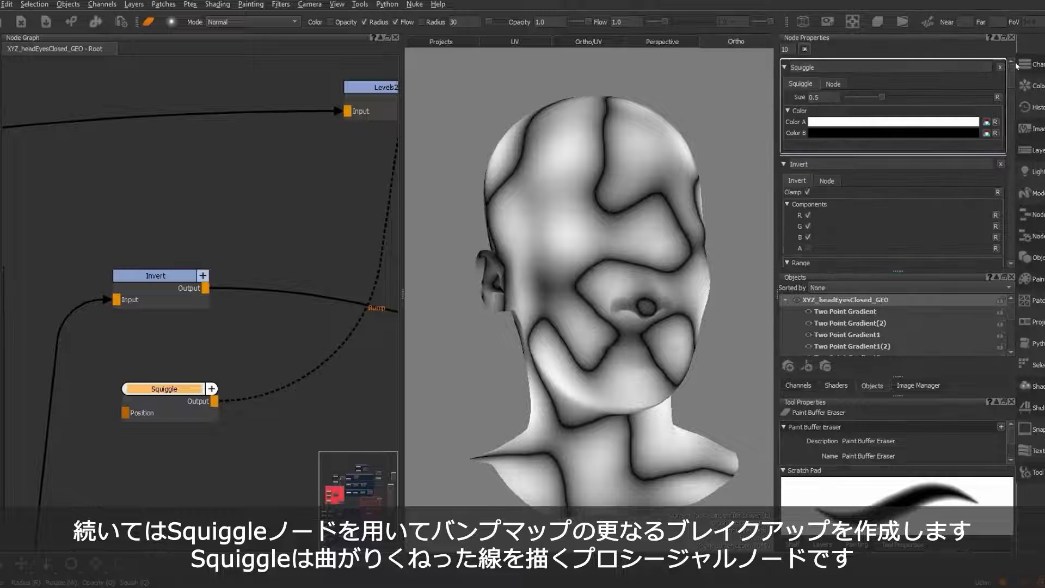
click(830, 98)
text(0.3)
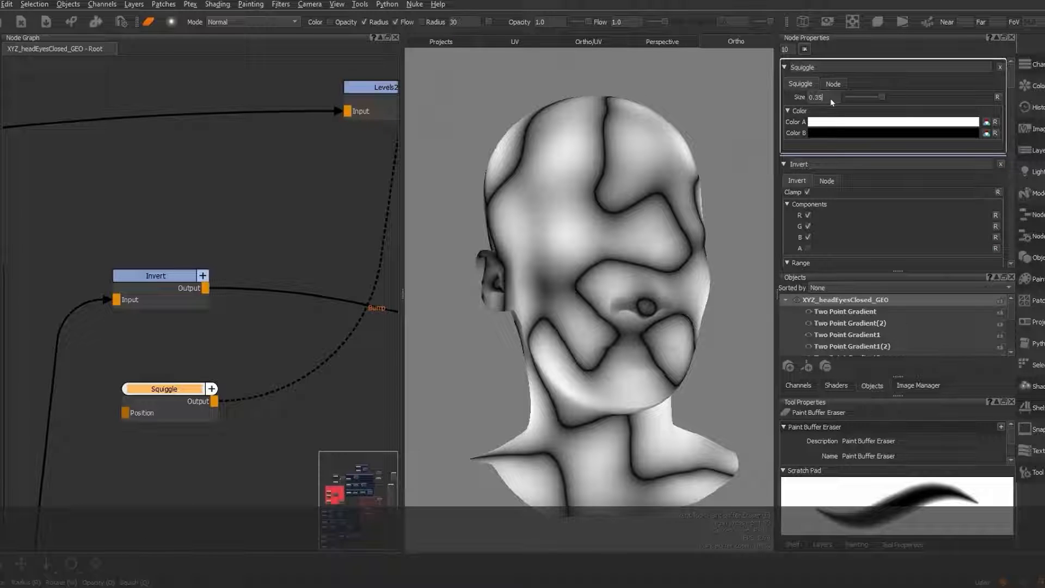
text(5)
key(Return)
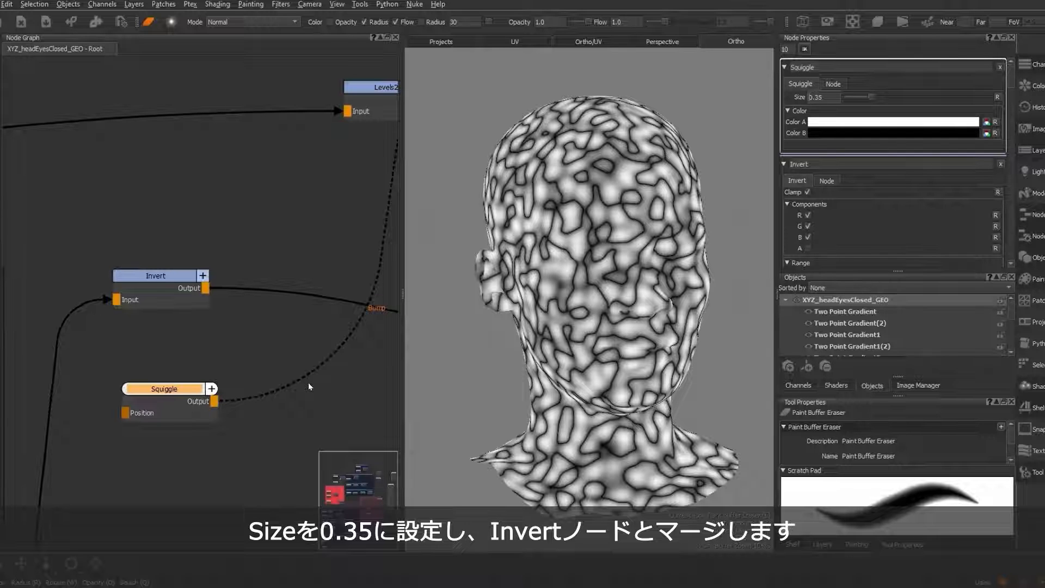
Step: Create a Merge node beside the Squiggle and connect Invert to its Base and Squiggle to its Over input
click(273, 336)
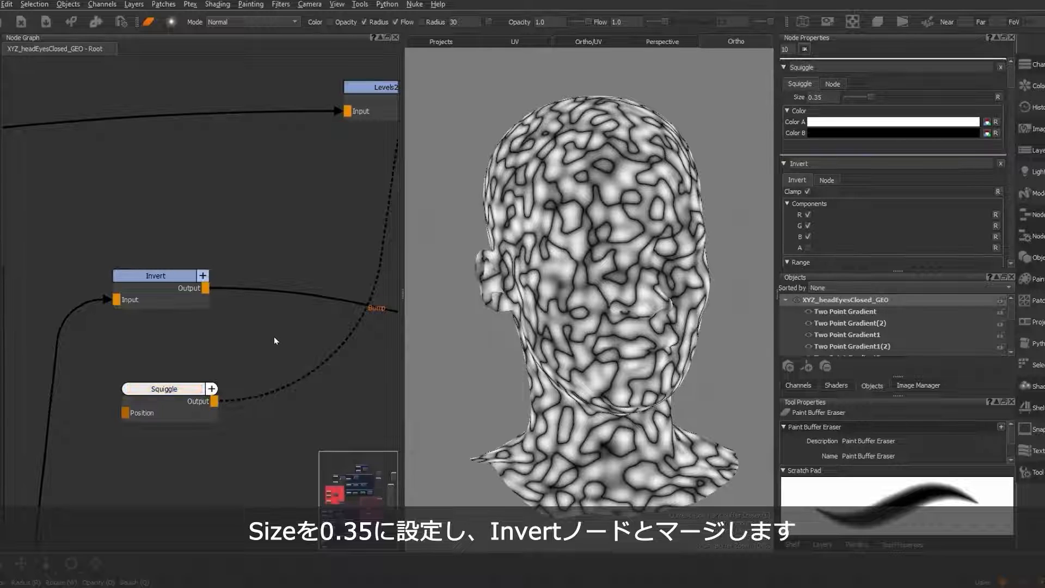
key(Tab)
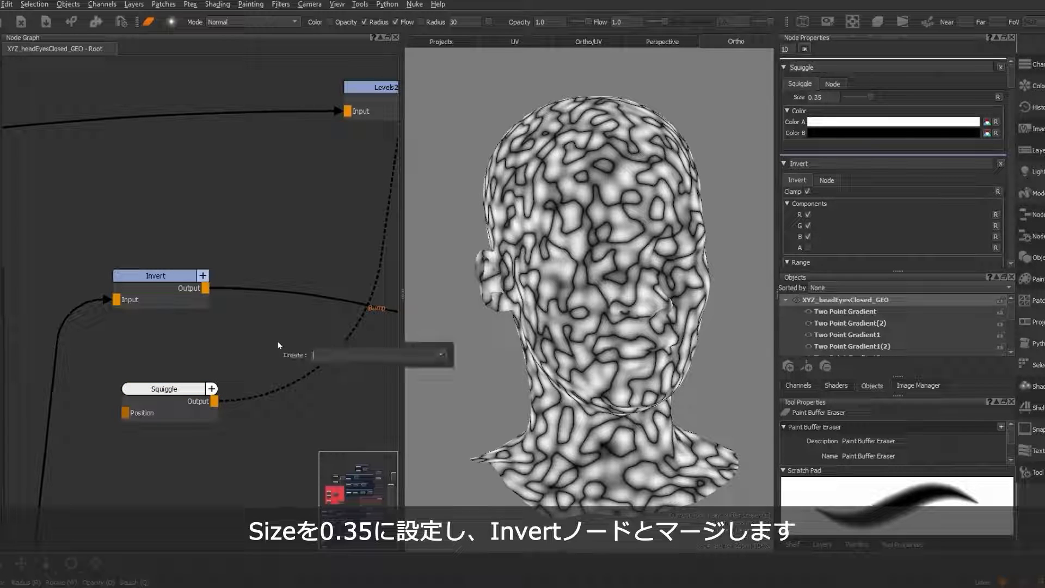
text(merge)
key(Return)
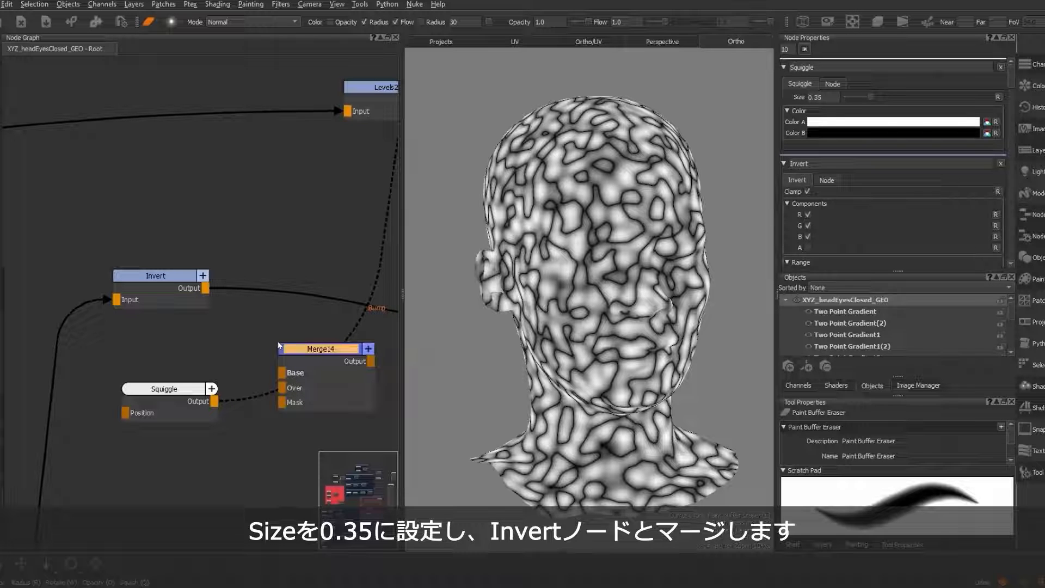
click(214, 299)
drag(254, 353, 256, 355)
click(359, 308)
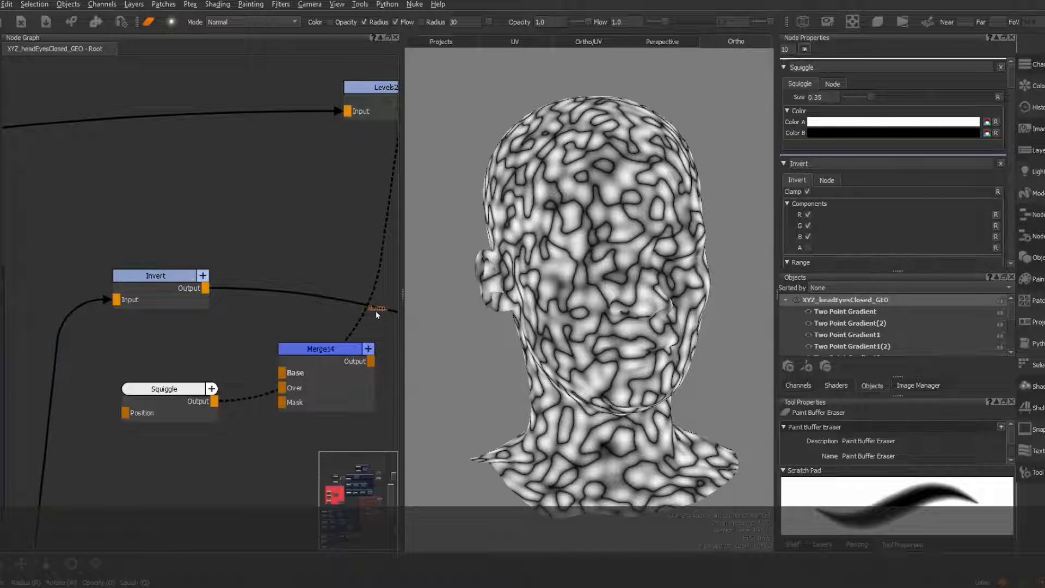
drag(205, 287, 282, 373)
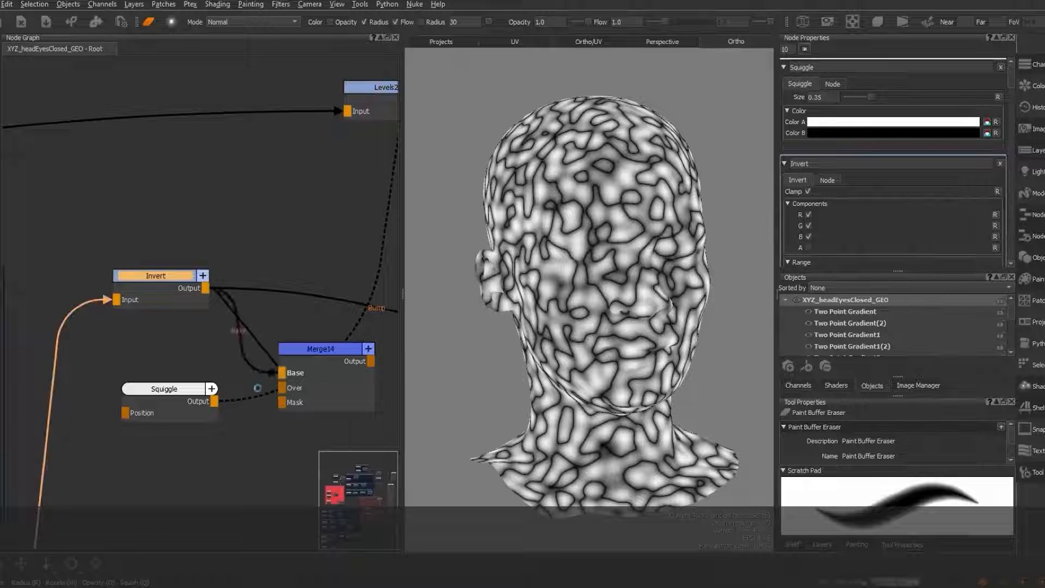
drag(215, 401, 281, 388)
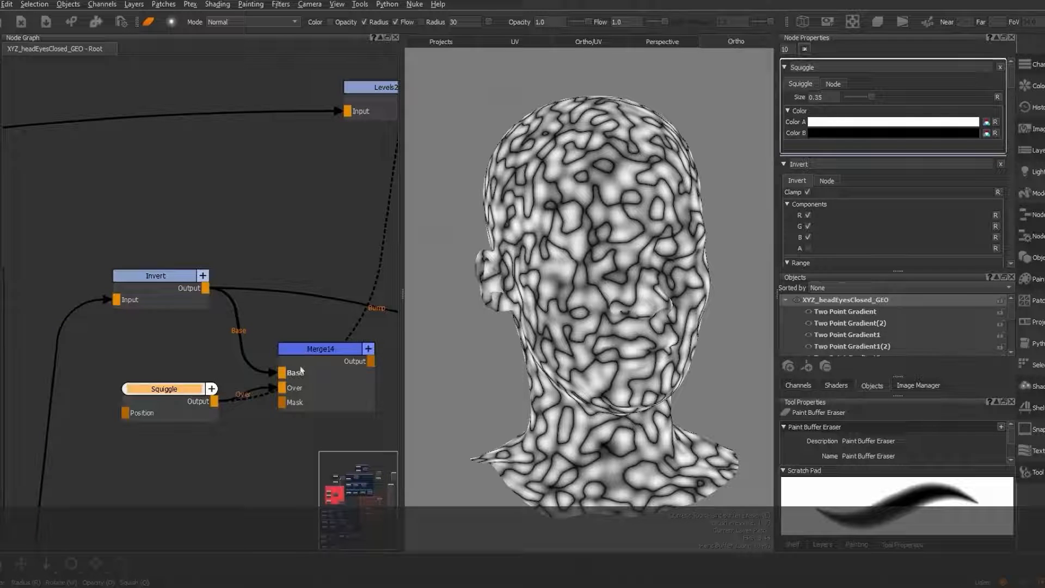
Step: Set the blending mode of the new Merge node to Multiply
click(315, 350)
double_click(314, 350)
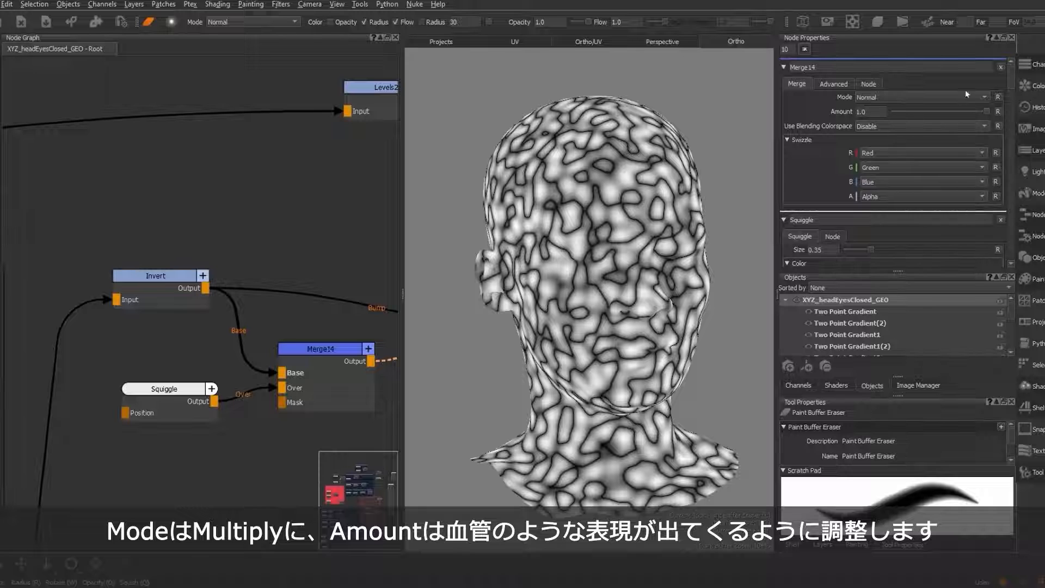
click(949, 96)
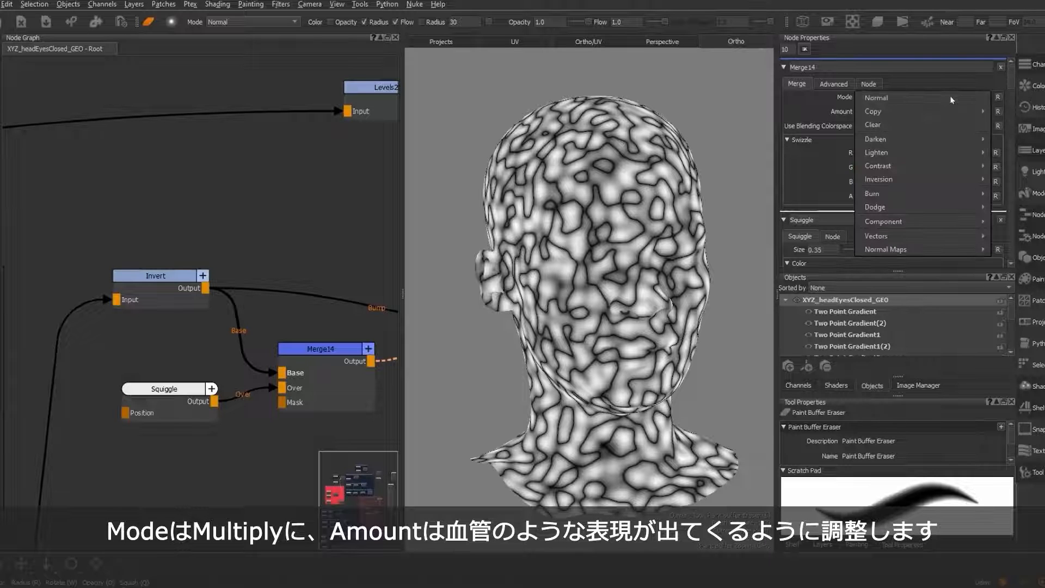
mouse_move(974, 139)
click(1015, 152)
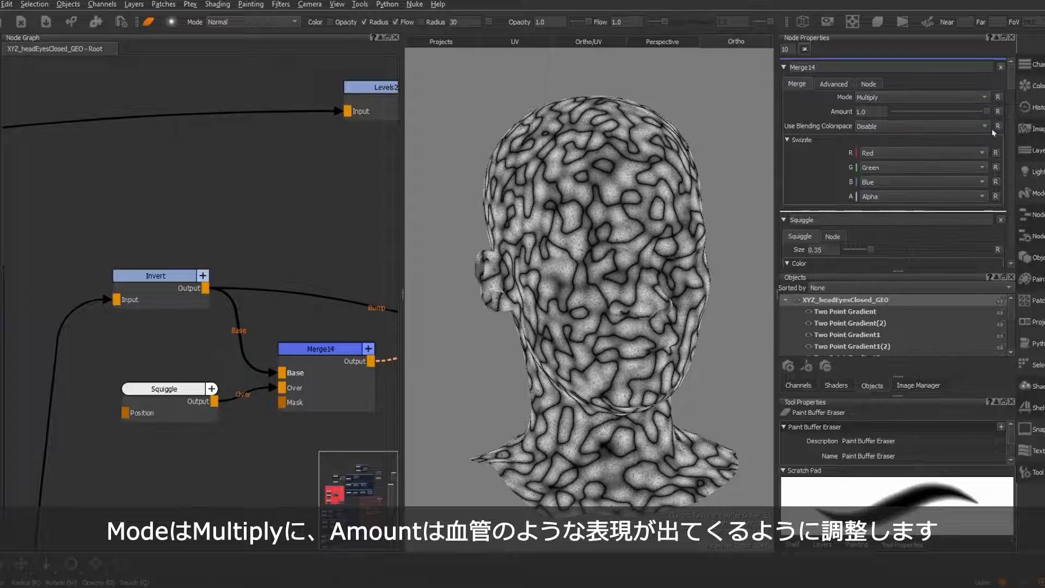
Step: Reduce the Merge node's Amount to 0.25 for a subtle squiggle breakup
drag(983, 109, 932, 112)
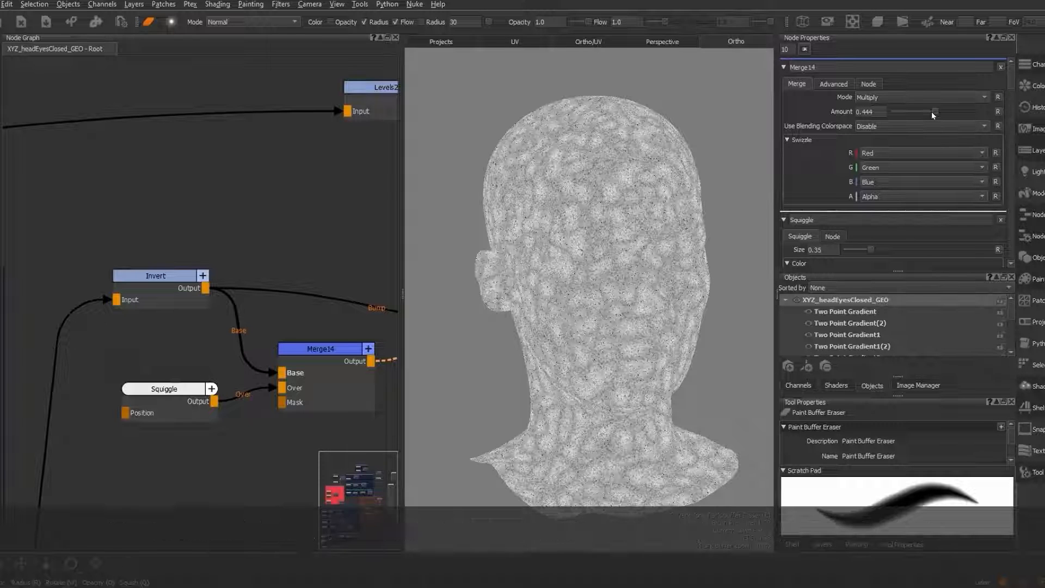
drag(932, 112, 914, 111)
click(877, 112)
key(BackSpace)
key(BackSpace)
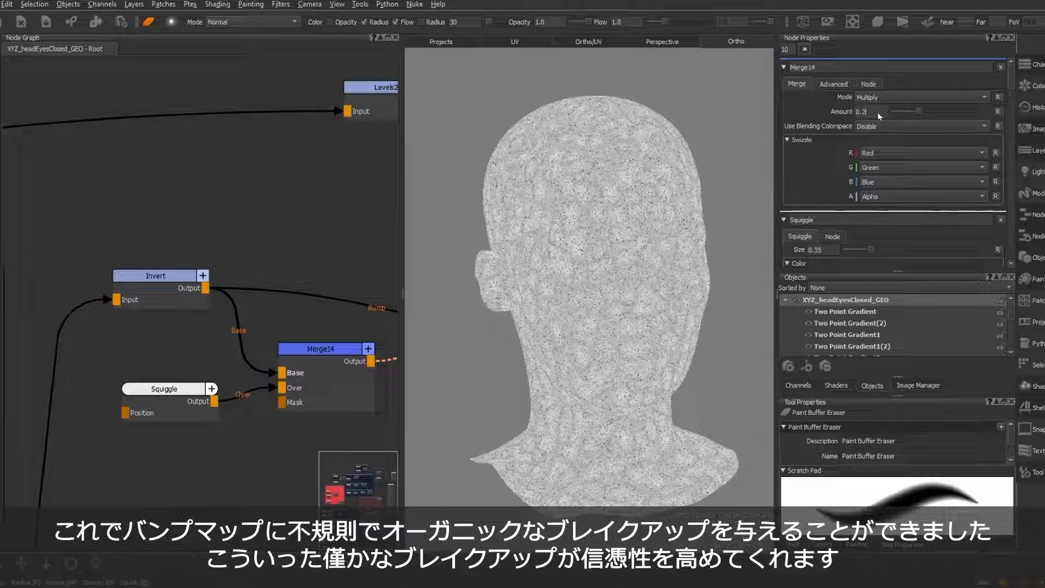
text(9)
key(Return)
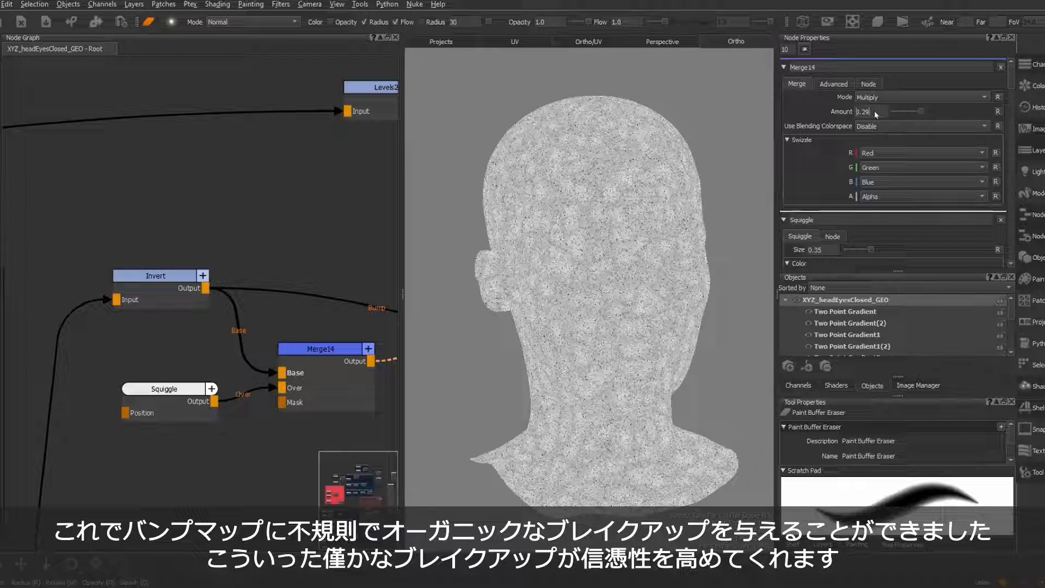
key(BackSpace)
text(5)
key(Return)
Step: Check the merged pattern on the head and connect the Merge output to the shader's Bump in place of Invert
alt+right_drag(557, 294, 647, 316)
alt+drag(647, 315, 653, 326)
alt+right_drag(653, 327, 550, 305)
alt+drag(549, 305, 686, 275)
mouse_move(606, 276)
alt+mouse_down()
mouse_move(577, 280)
mouse_move(609, 283)
alt+mouse_up()
scroll(306, 389, down, 3)
middle_drag(316, 385, 260, 362)
mouse_move(372, 335)
mouse_down()
mouse_move(329, 325)
mouse_move(270, 355)
mouse_move(375, 334)
mouse_up()
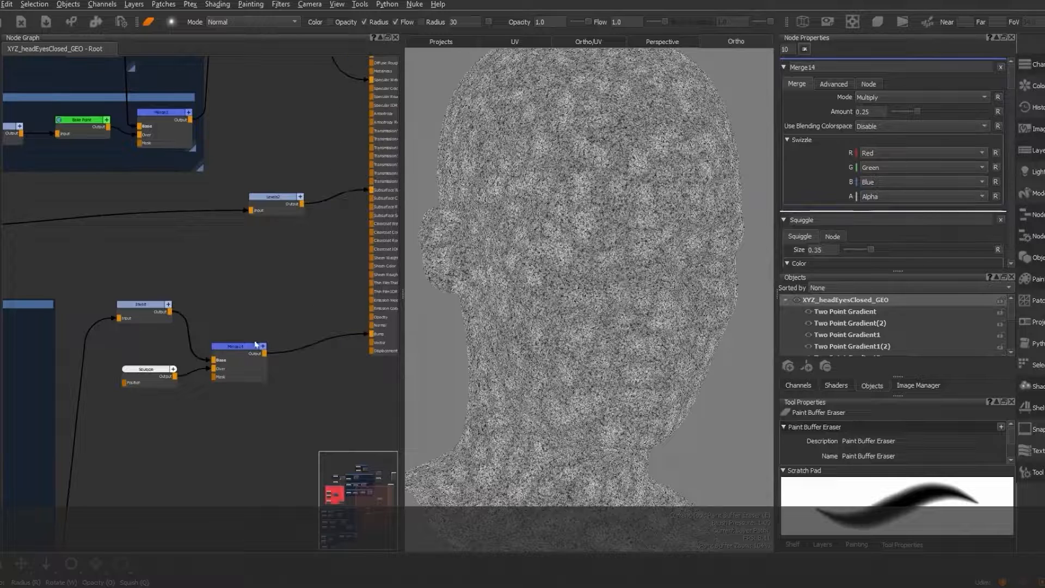
Step: Display the lit shader on the head and inspect the bump around the ear and cheek
key(F3)
mouse_move(703, 310)
alt+mouse_down()
mouse_move(614, 296)
mouse_move(575, 273)
mouse_move(681, 250)
mouse_move(644, 282)
mouse_move(560, 275)
mouse_move(648, 264)
alt+mouse_up()
alt+right_drag(648, 264, 693, 301)
alt+middle_drag(693, 301, 664, 297)
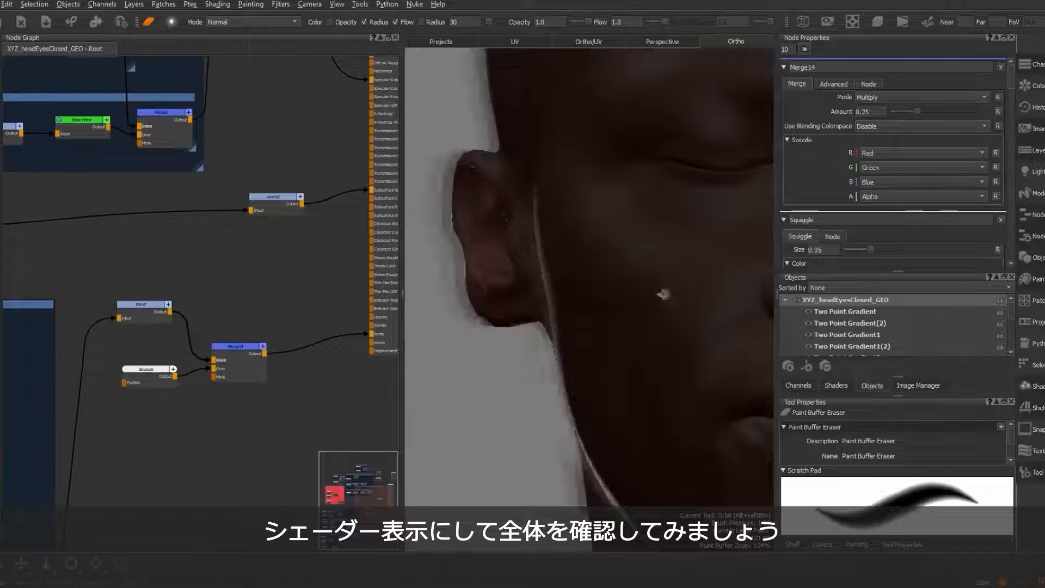
Step: Frame the Invert, Squiggle and Merge nodes in a Backdrop titled BUMP BREAK UP
alt+right_drag(665, 296, 566, 270)
alt+middle_drag(651, 274, 657, 270)
mouse_move(657, 270)
alt+right_down()
mouse_move(673, 276)
mouse_move(642, 277)
alt+right_up()
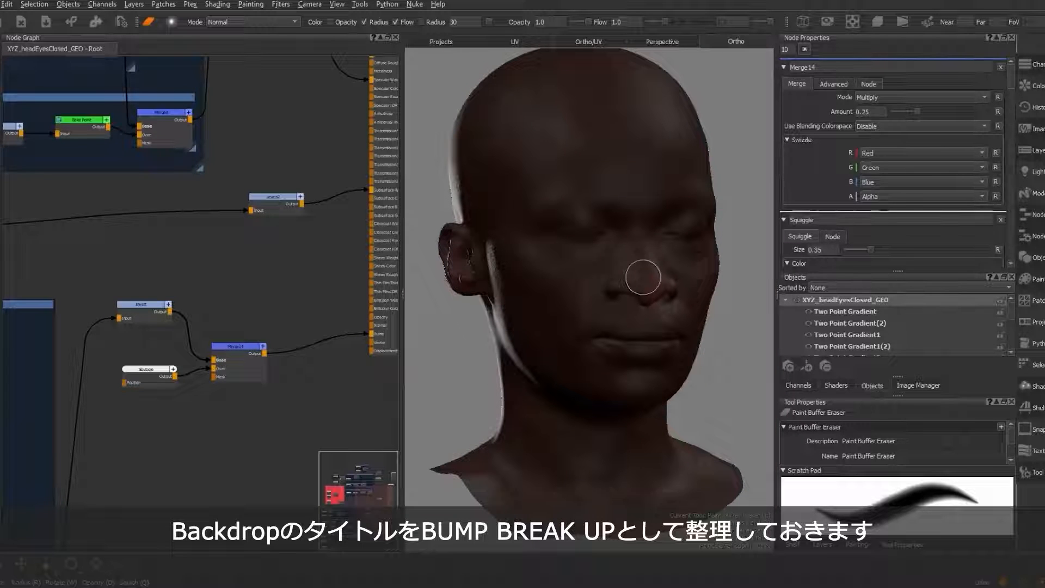
key(Tab)
text(bac)
key(Return)
drag(215, 440, 122, 296)
drag(167, 339, 287, 418)
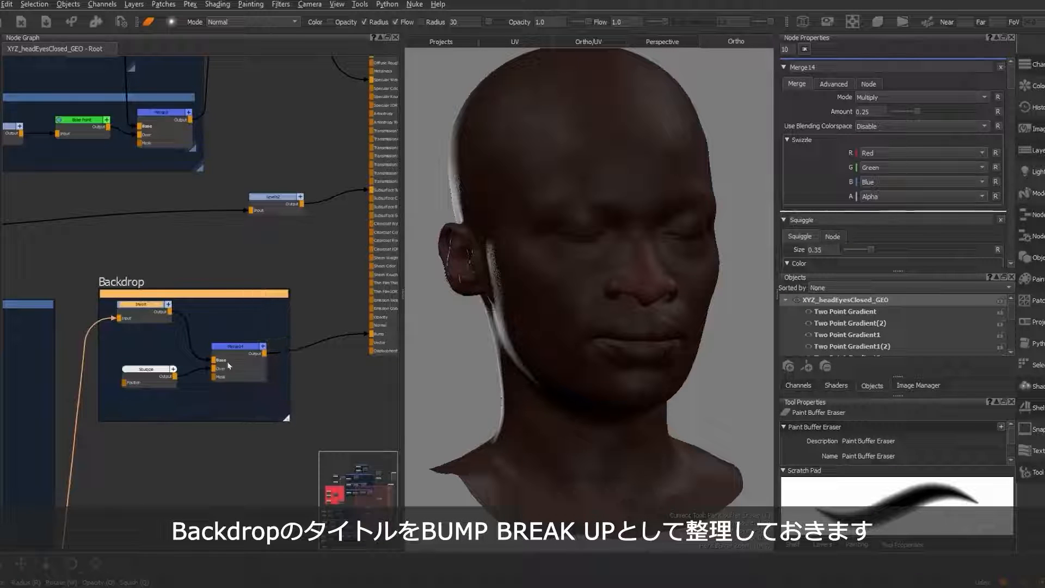
click(141, 295)
click(817, 67)
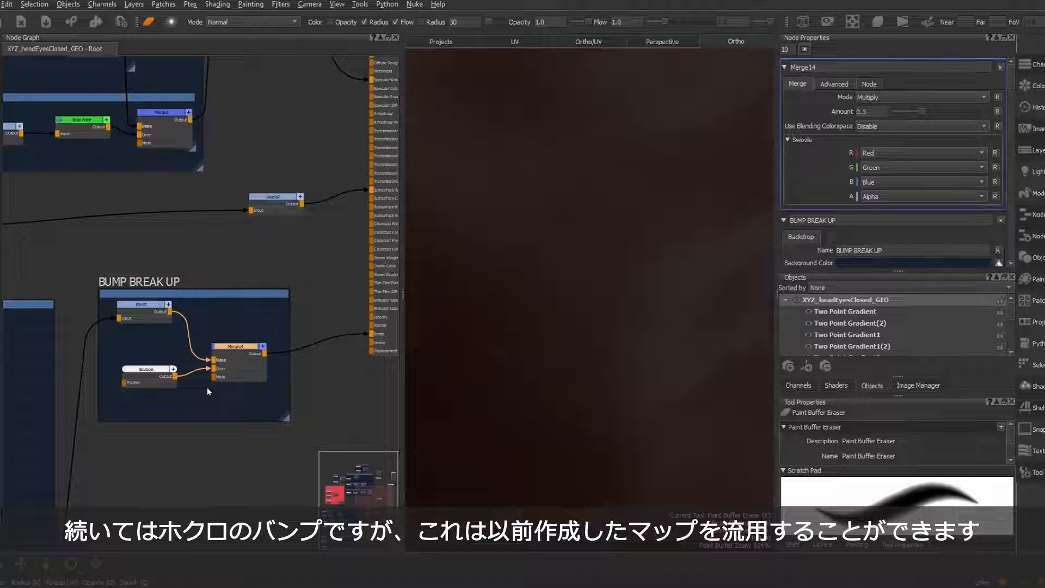
Step: Locate the MOLES section in the node graph and add a new Invert node below the BUMP BREAK UP backdrop
scroll(217, 268, up, 3)
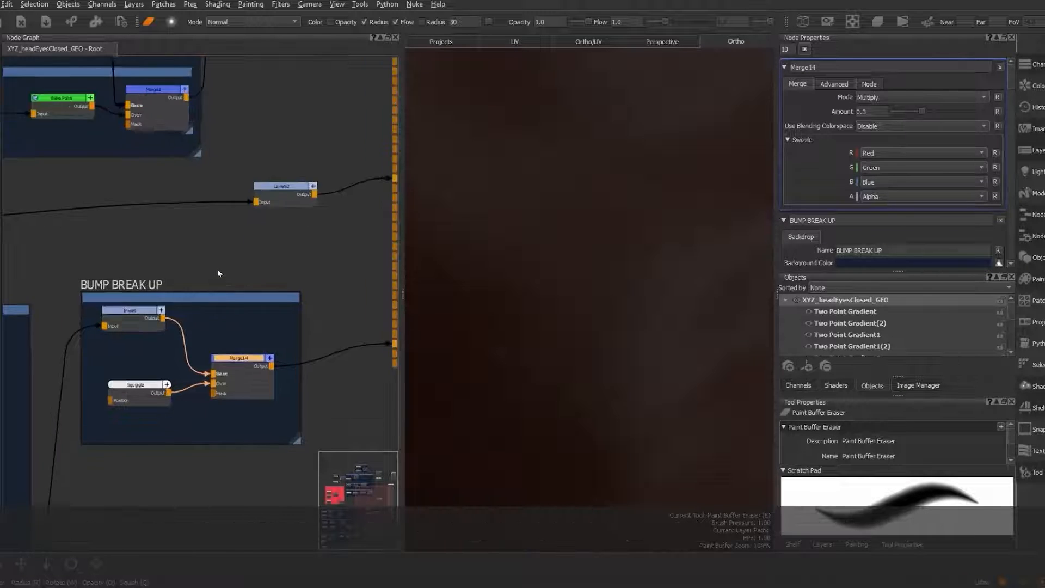
middle_drag(231, 304, 243, 284)
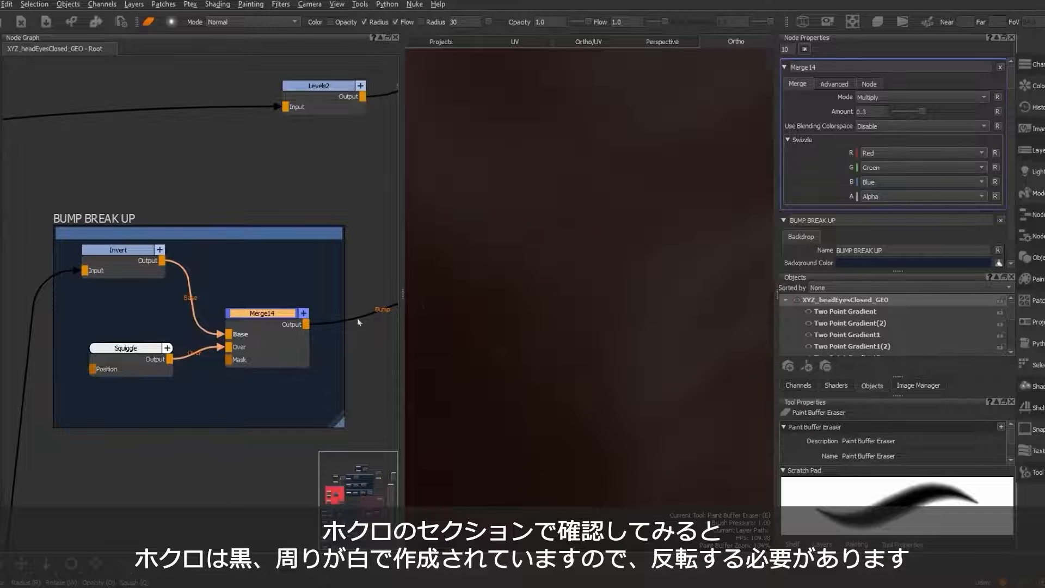
scroll(271, 321, down, 5)
middle_drag(270, 321, 292, 350)
middle_drag(247, 299, 261, 333)
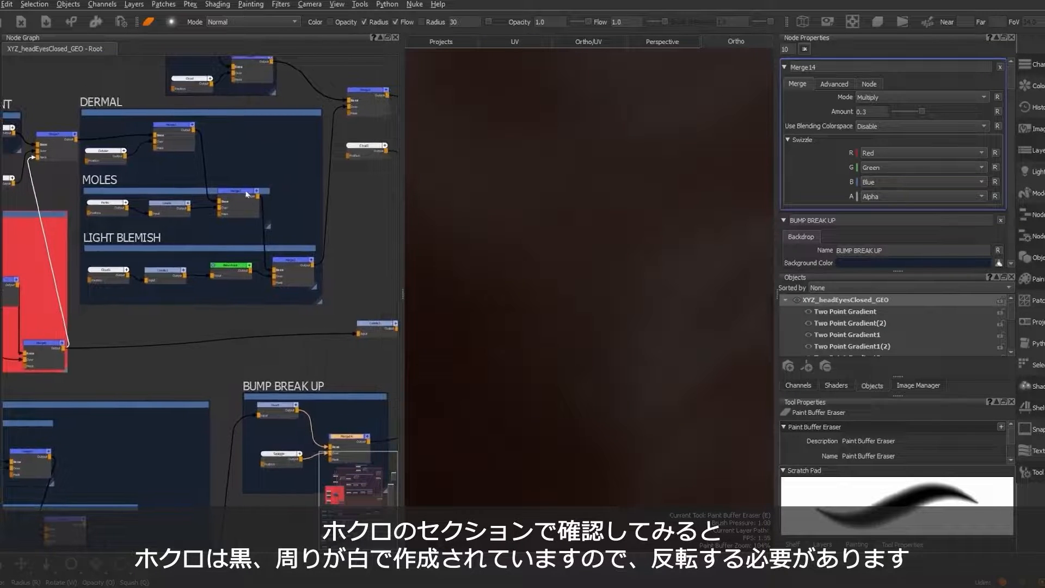
middle_drag(283, 426, 253, 291)
scroll(292, 402, up, 4)
mouse_move(210, 384)
middle_down()
mouse_move(251, 362)
mouse_move(205, 357)
middle_up()
key(Tab)
text(invert)
key(Return)
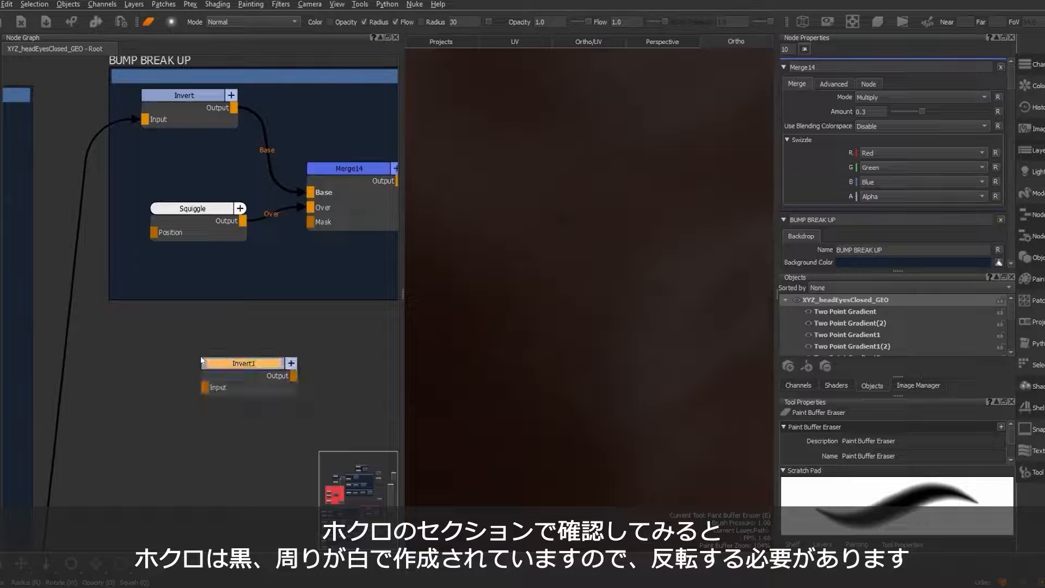
Step: Connect the Levels output in the MOLES section to the new Invert node's input and open the Invert node's properties
scroll(237, 365, down, 3)
middle_drag(201, 131, 255, 474)
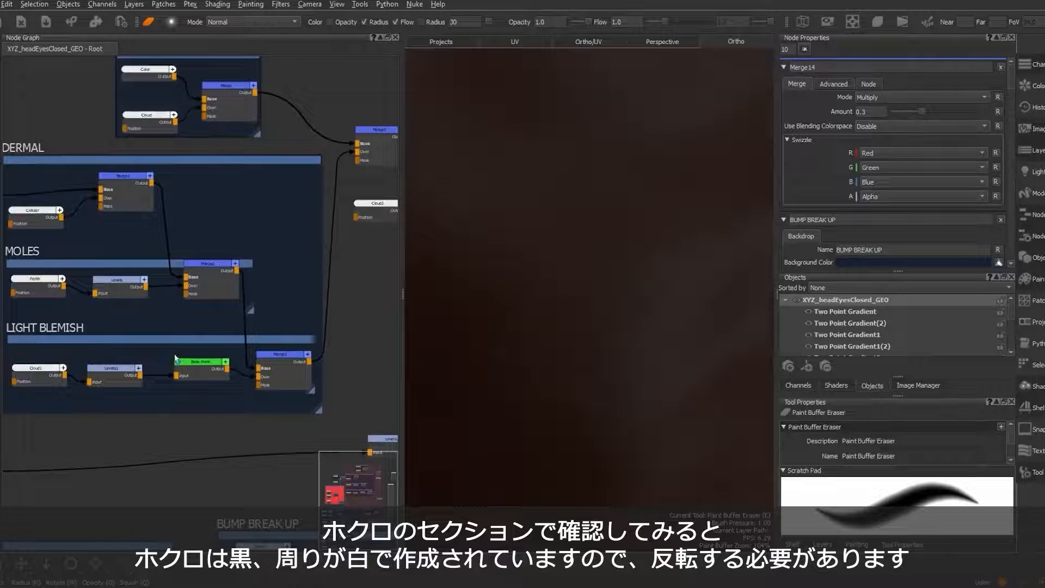
middle_drag(175, 357, 202, 360)
scroll(253, 261, up, 4)
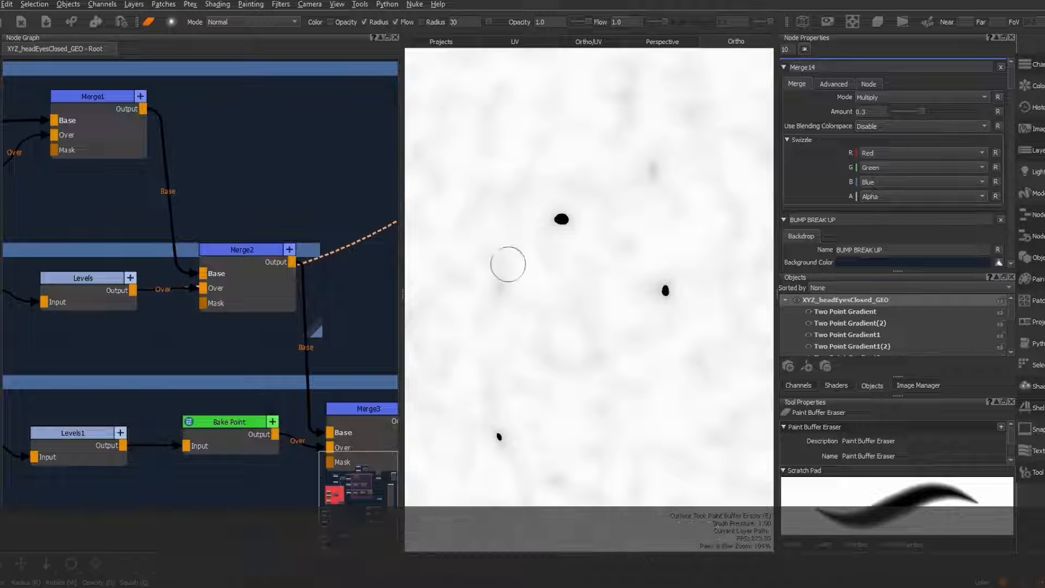
drag(134, 294, 263, 547)
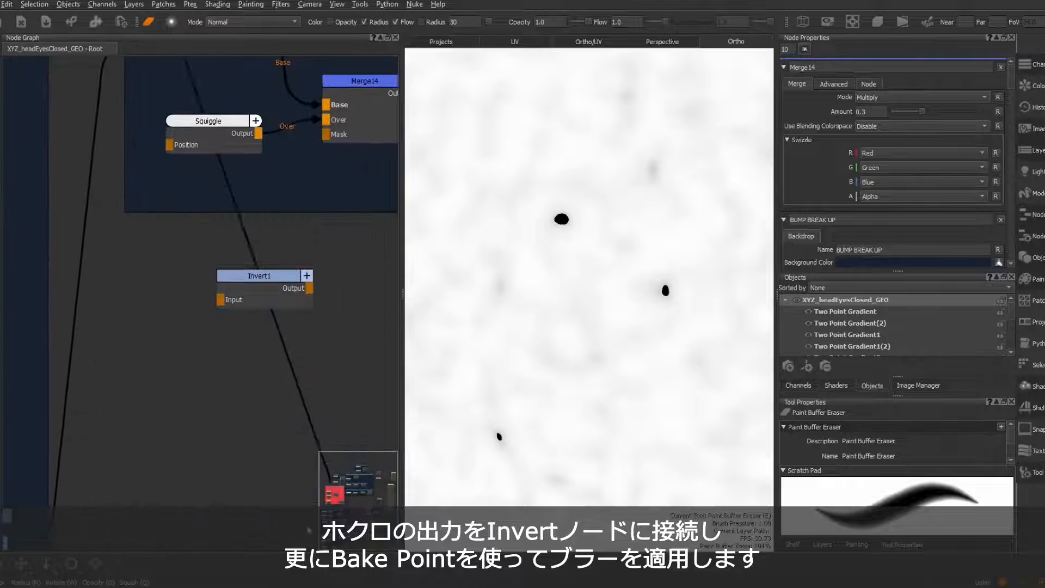
mouse_move(226, 403)
mouse_down()
mouse_move(223, 301)
mouse_move(267, 280)
mouse_move(234, 296)
mouse_move(216, 287)
mouse_up()
scroll(244, 347, down, 4)
scroll(277, 322, up, 5)
double_click(164, 290)
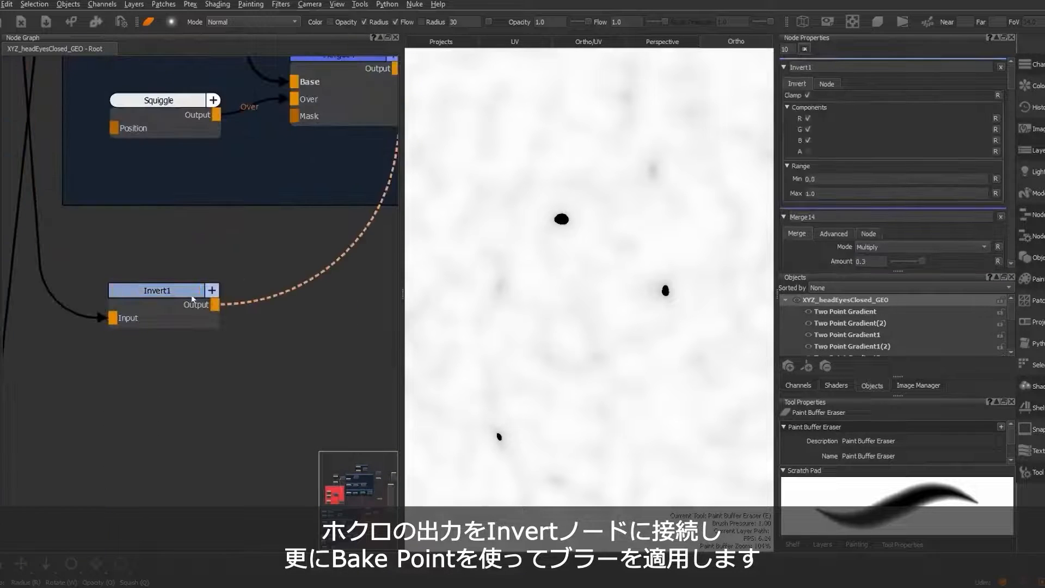
Step: Add an 8192 x 8192, 16bit (Half) Bake Point after the mole Invert node and bake it
key(Tab)
text(bake)
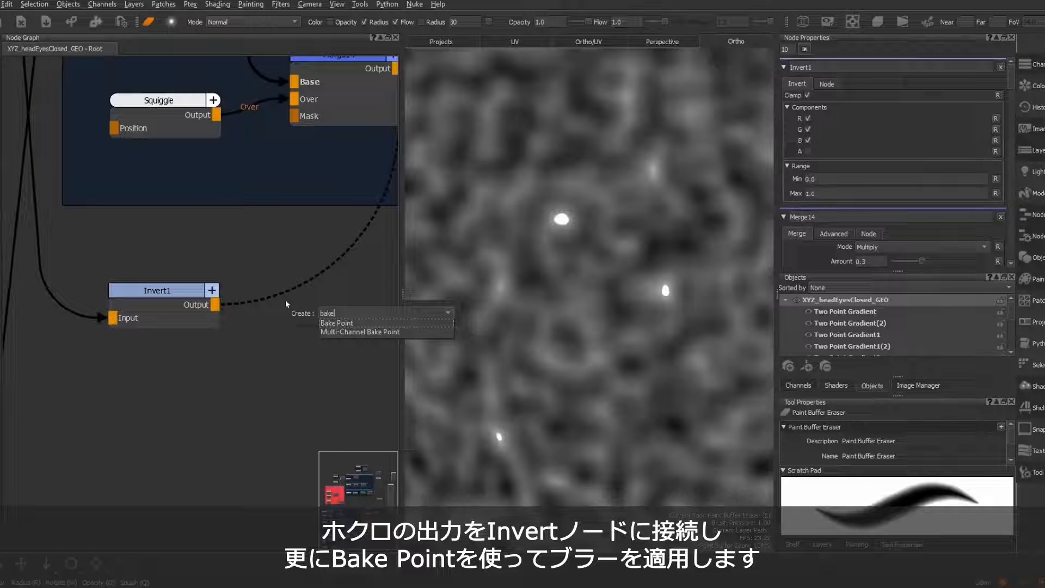
click(336, 323)
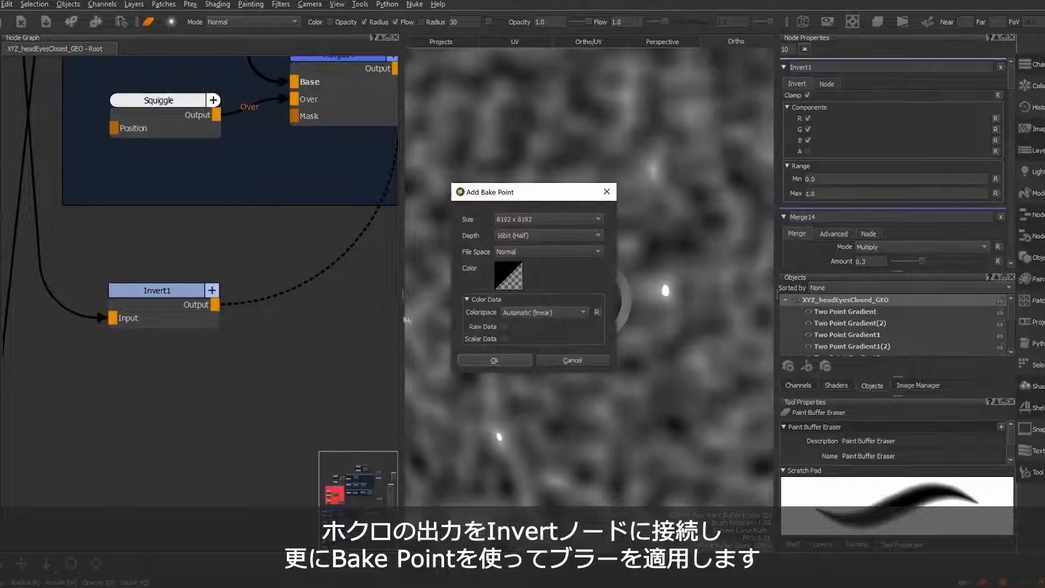
click(497, 358)
drag(393, 333, 287, 287)
click(907, 156)
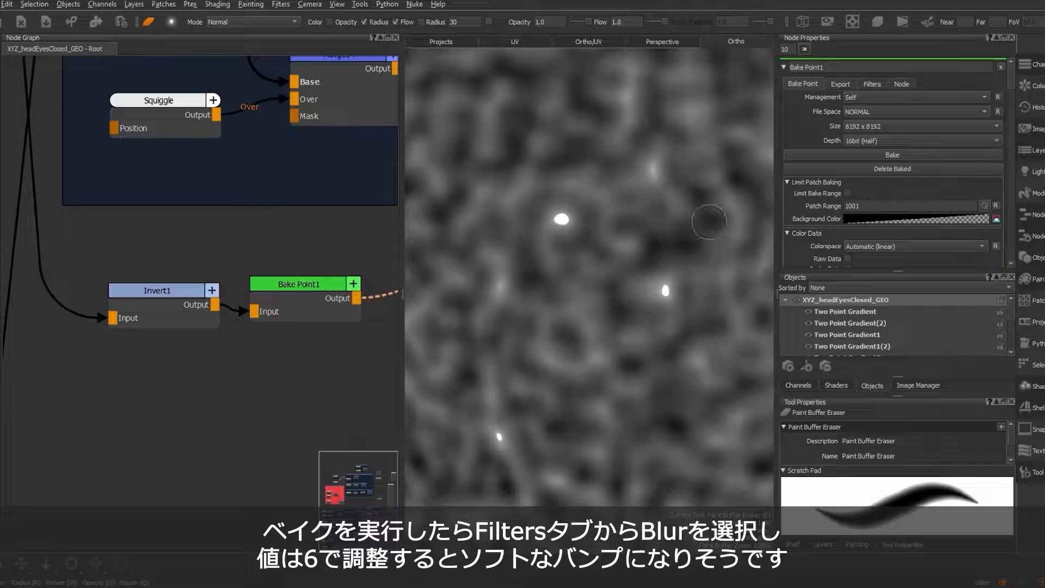
Step: Apply a Blur filter with a Blur Radius of 6 to the new Bake Point
click(873, 85)
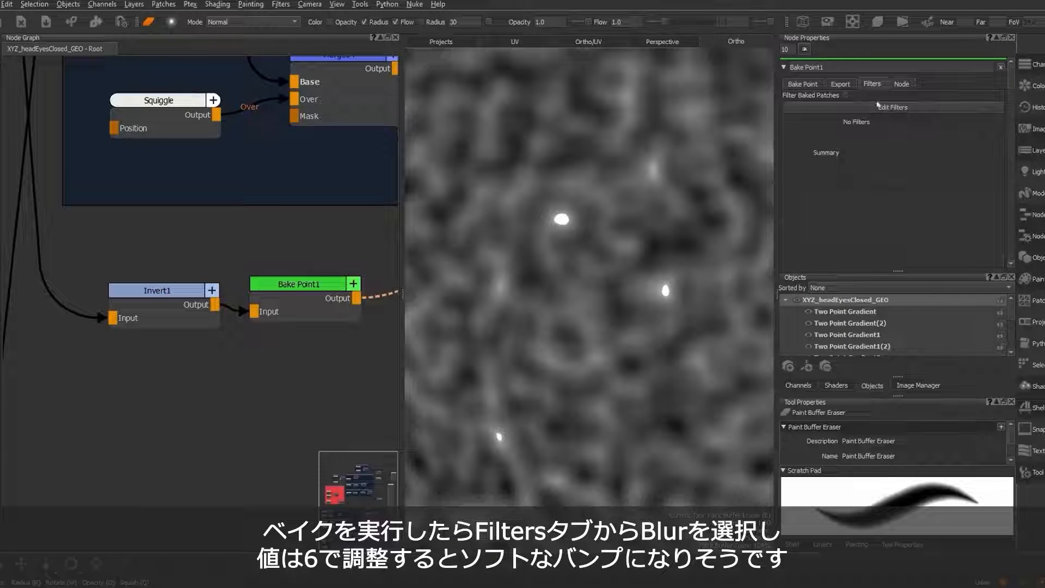
click(876, 106)
click(518, 272)
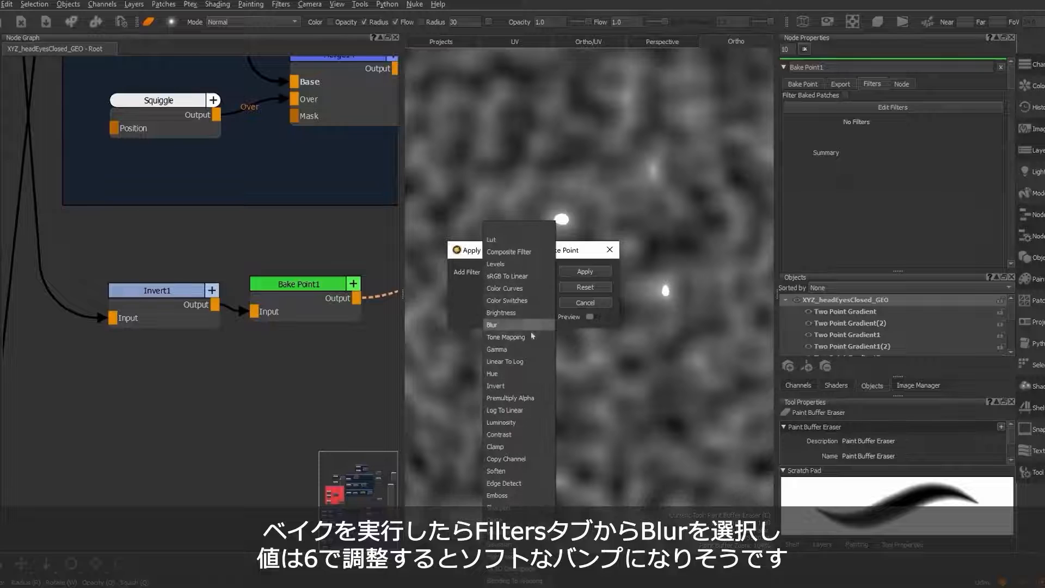
click(514, 327)
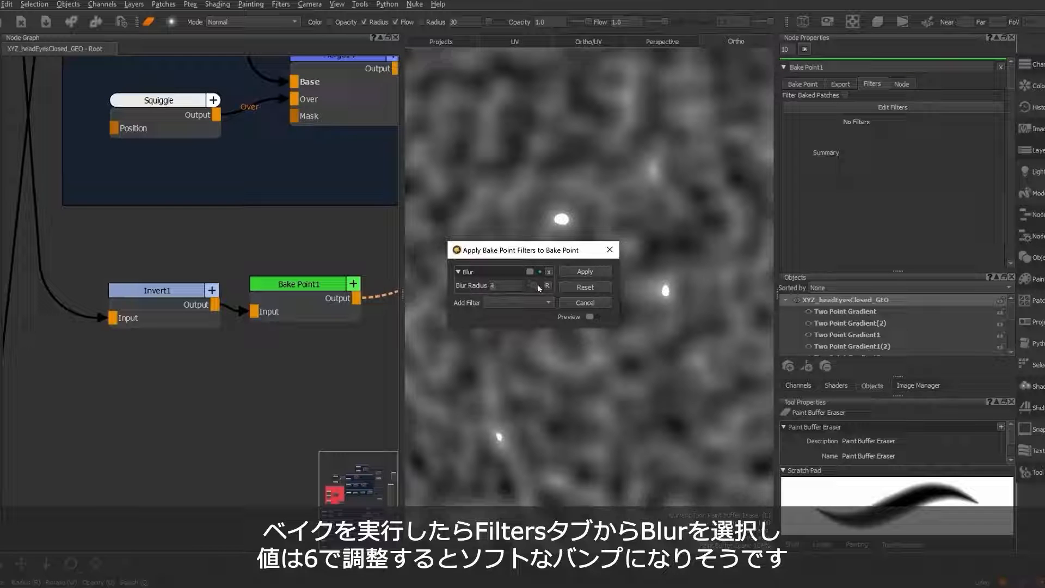
drag(539, 287, 538, 288)
click(580, 271)
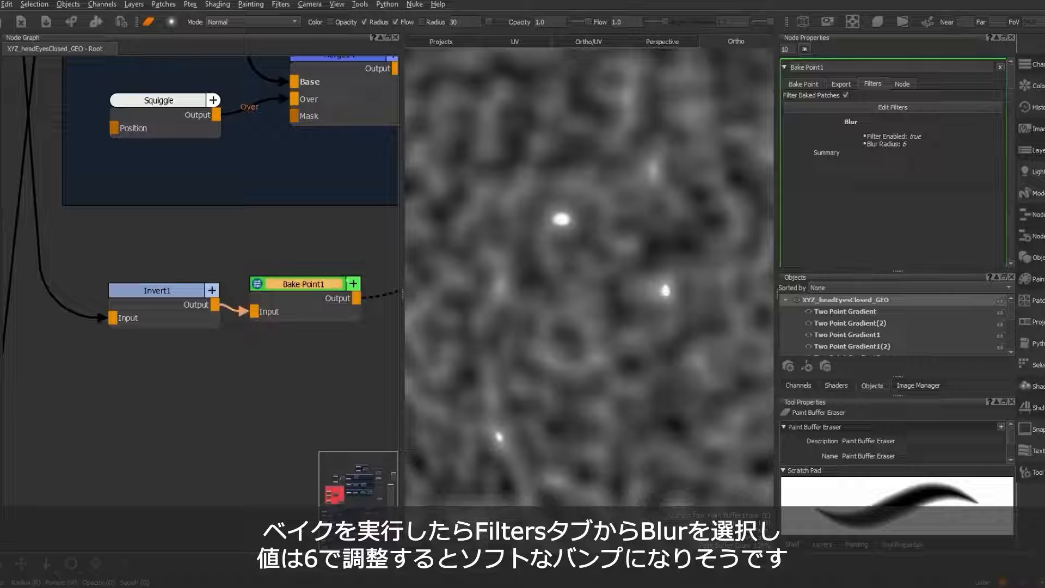
Step: Add a Merge node with the bump breakup Merge output as Base and the mole Bake Point as Over
scroll(329, 353, down, 5)
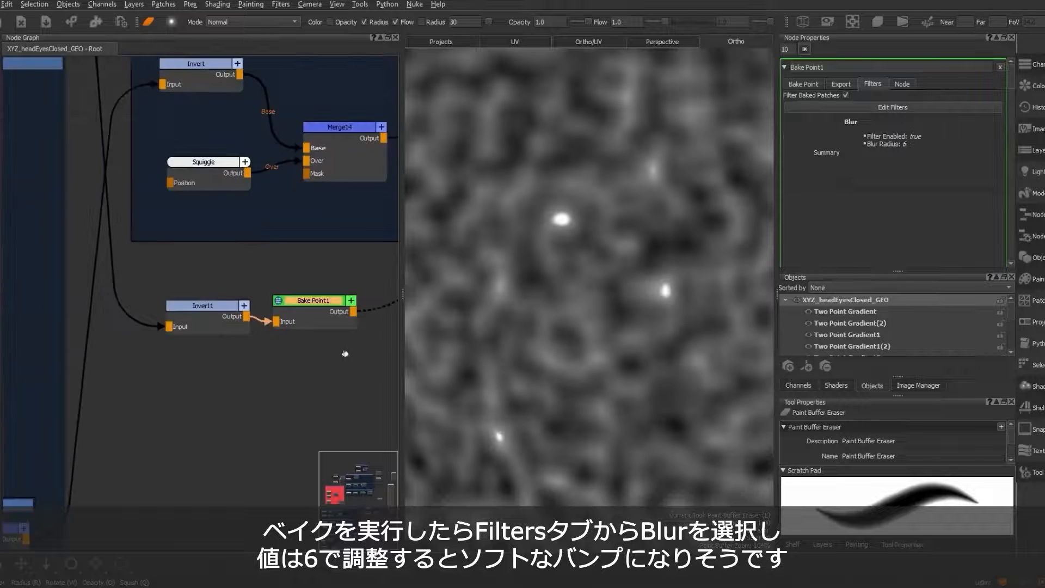
key(Tab)
text(merge)
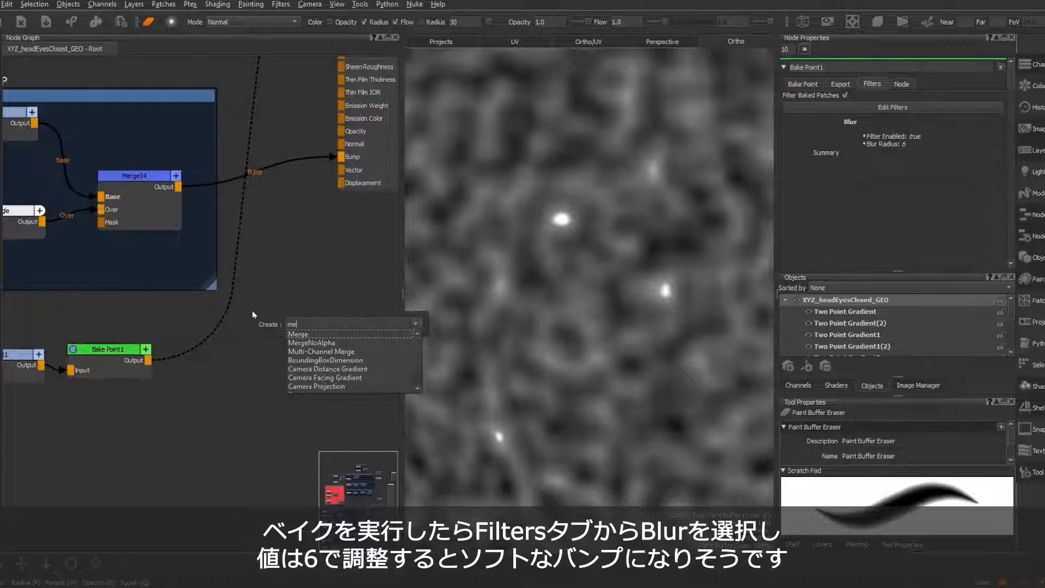
key(Return)
drag(285, 317, 285, 258)
drag(334, 157, 263, 283)
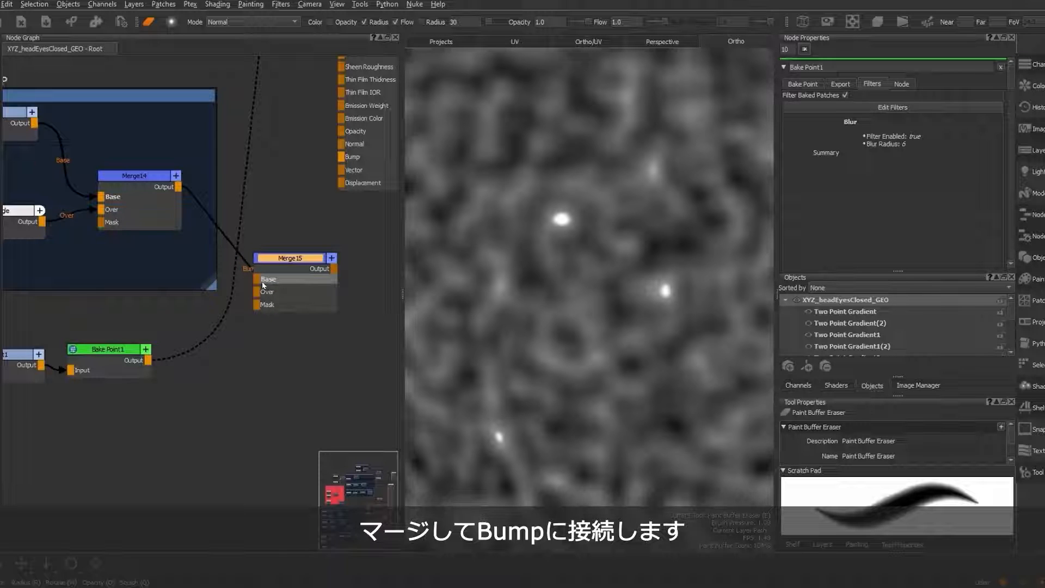
drag(148, 360, 262, 293)
drag(286, 260, 283, 233)
Step: Connect the new Merge node's output to the shader's Bump input
scroll(341, 197, down, 3)
middle_drag(354, 200, 309, 354)
drag(328, 65, 376, 124)
middle_drag(297, 337, 246, 220)
scroll(317, 280, up, 3)
drag(210, 282, 323, 239)
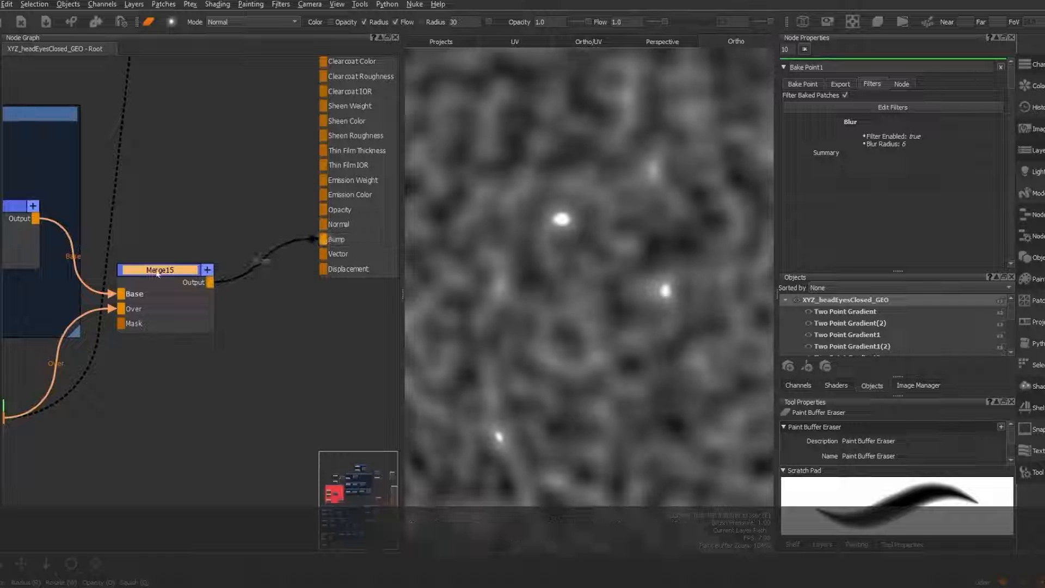
Step: View the new Merge node's result on the head and set its mode to Lighten with an Amount of 0.95
double_click(157, 272)
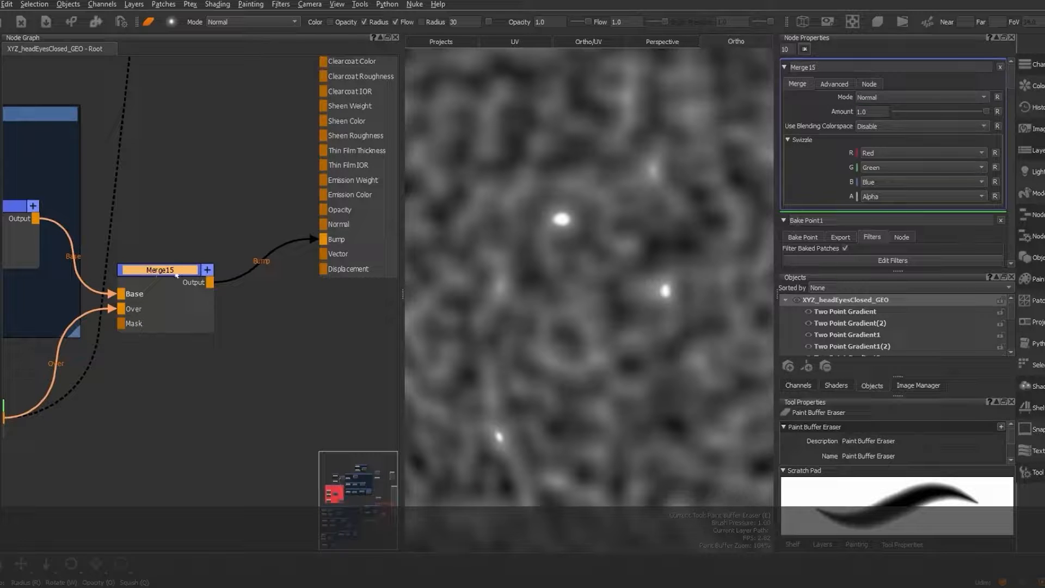
key(v)
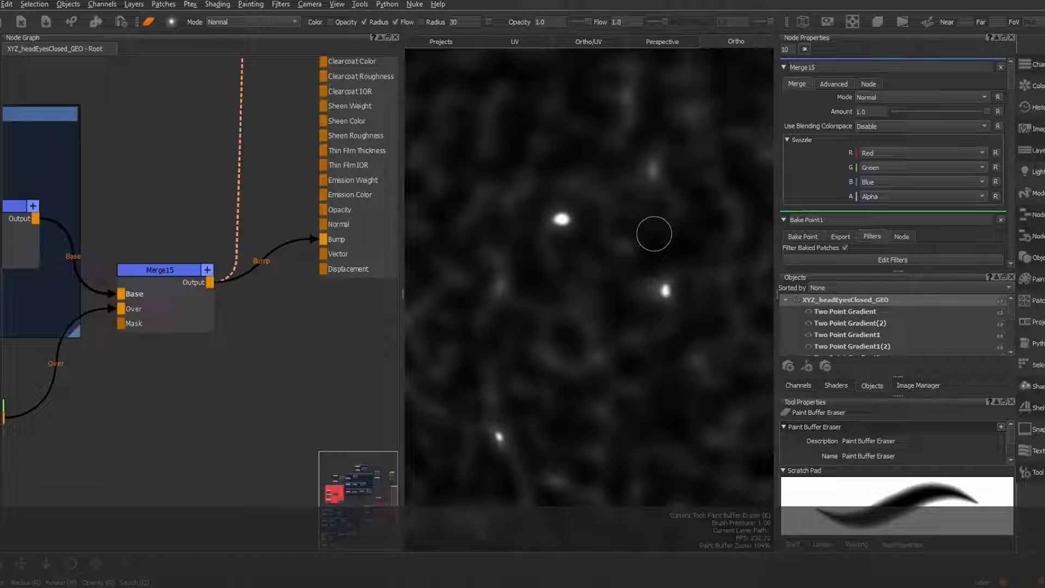
click(967, 97)
click(967, 98)
click(967, 98)
mouse_move(956, 119)
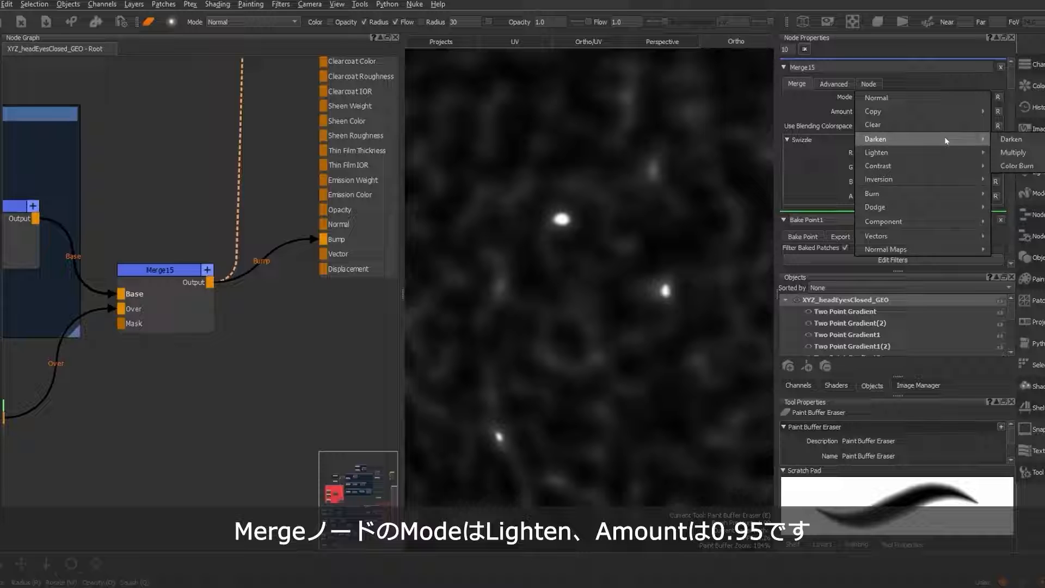
mouse_move(952, 156)
click(1012, 153)
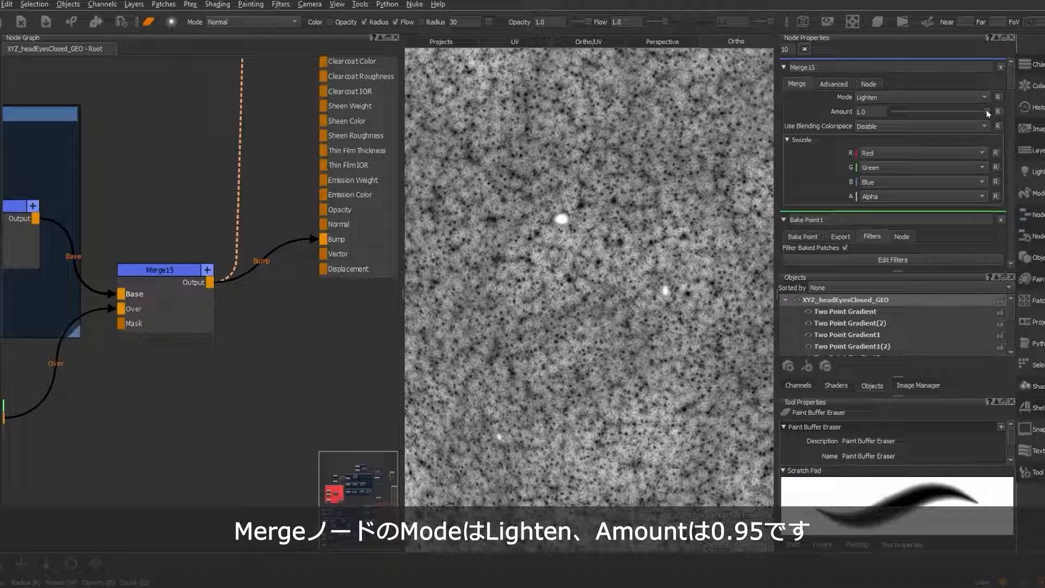
drag(987, 113, 979, 114)
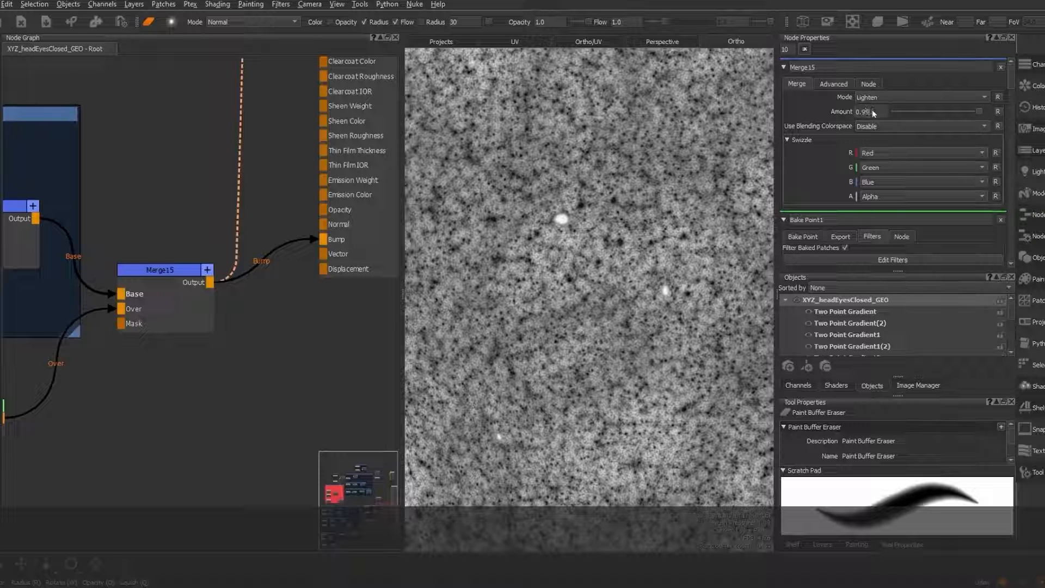
Step: Check the mole bump with the lit shader on the head and set the Merge node's Amount to 1.0
scroll(283, 313, down, 2)
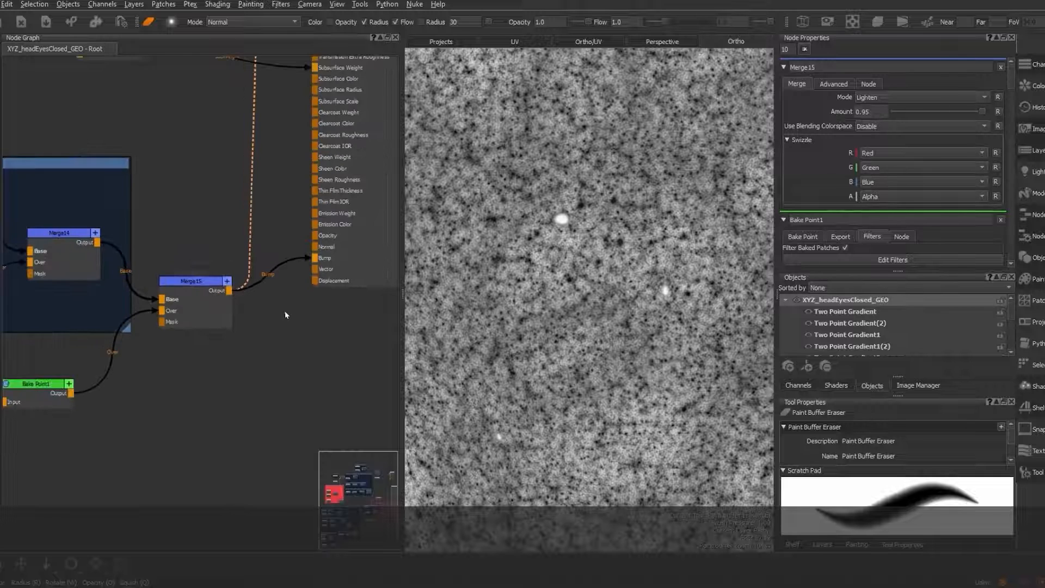
middle_drag(285, 311, 255, 421)
click(331, 139)
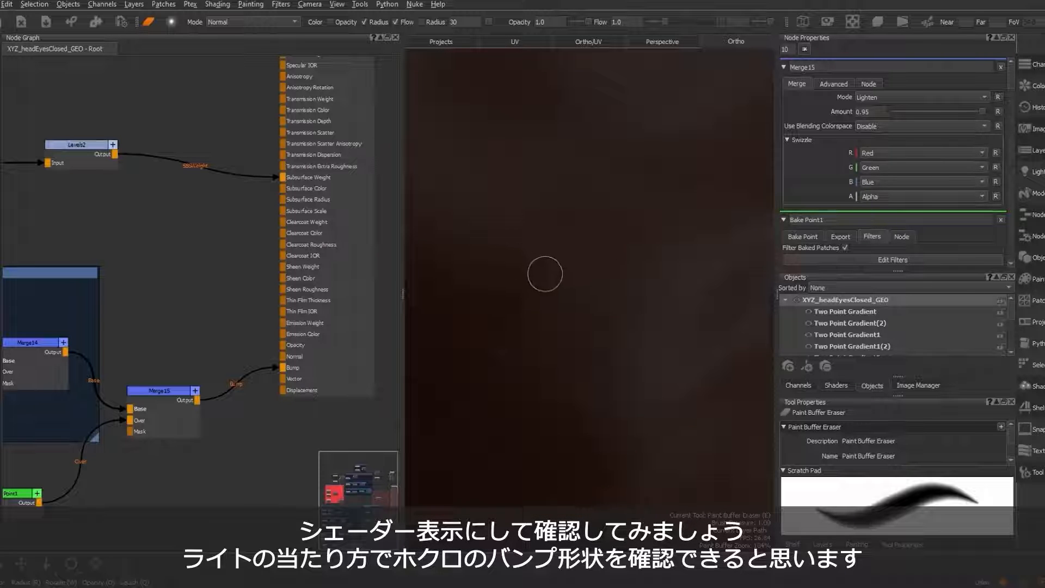
mouse_move(540, 288)
alt+mouse_down()
mouse_move(570, 266)
mouse_move(620, 273)
mouse_move(613, 284)
mouse_move(567, 278)
alt+mouse_up()
click(883, 112)
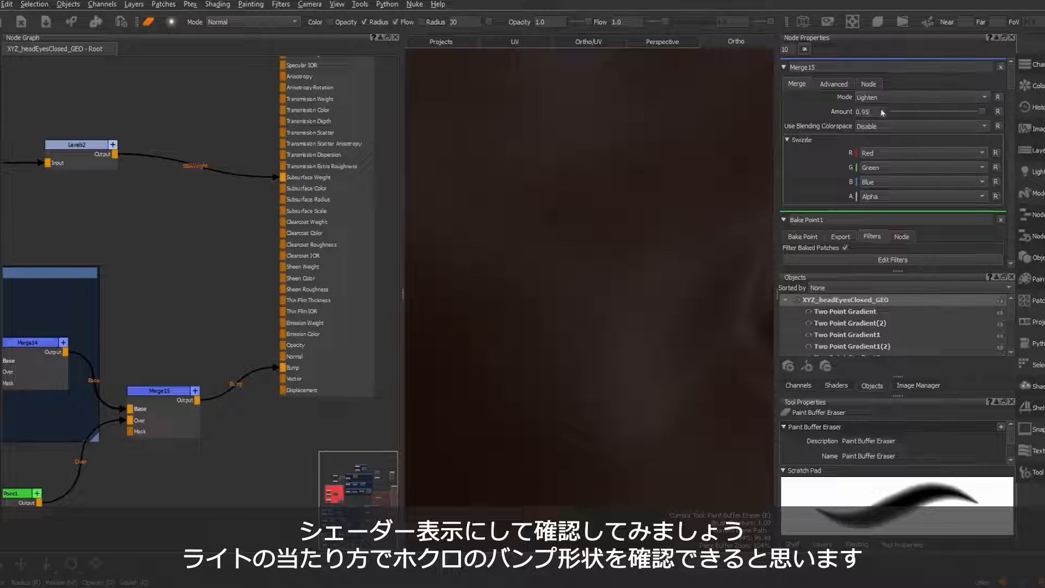
key(BackSpace)
key(BackSpace)
key(BackSpace)
text(1.0)
key(Return)
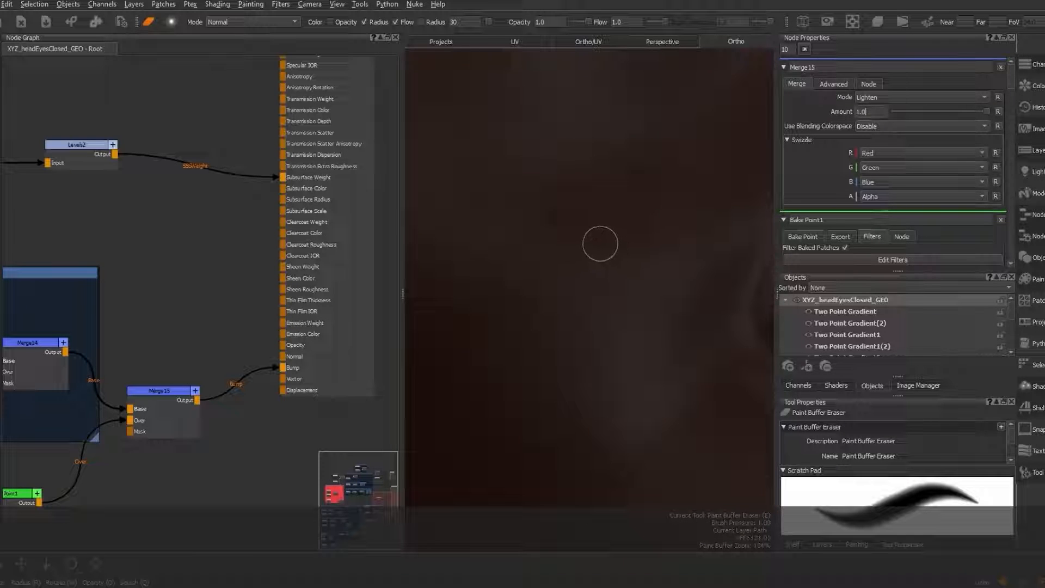
key(a)
scroll(618, 272, up, 3)
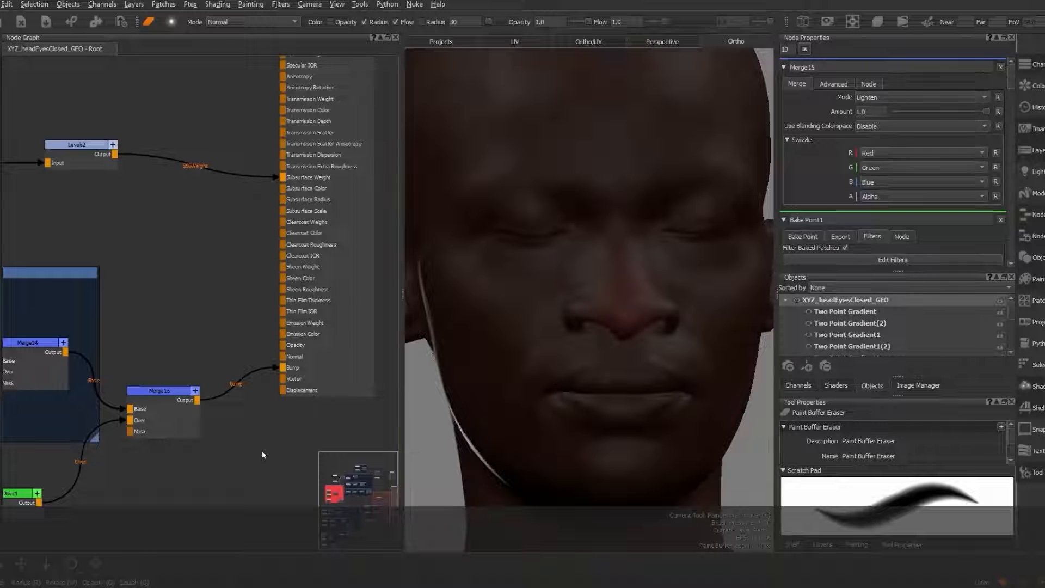
Step: Add a backdrop around the Invert and Bake Point nodes of the mole bump
middle_drag(65, 469, 285, 369)
scroll(214, 390, down, 1)
scroll(214, 389, down, 1)
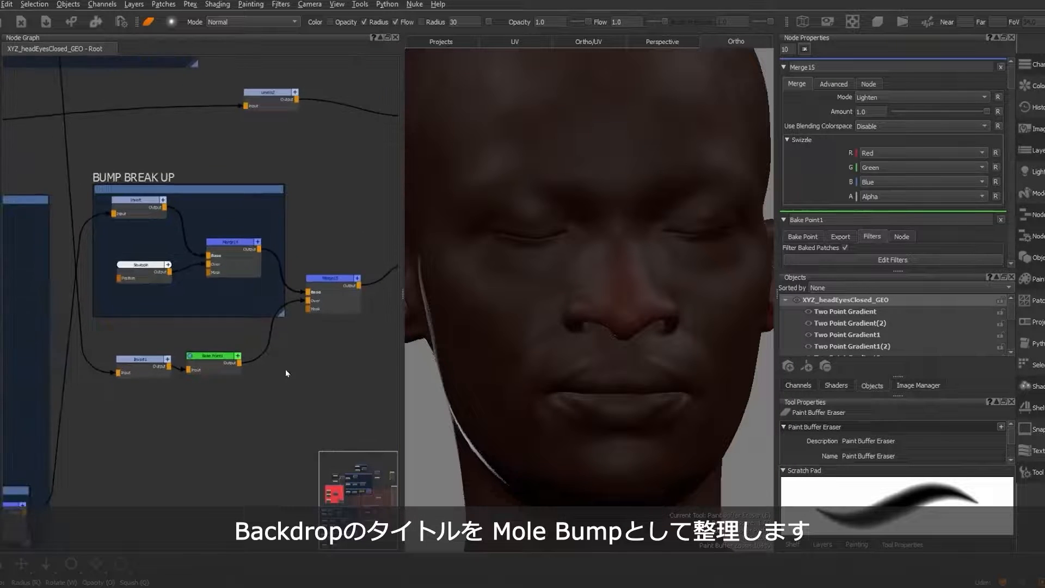
key(Tab)
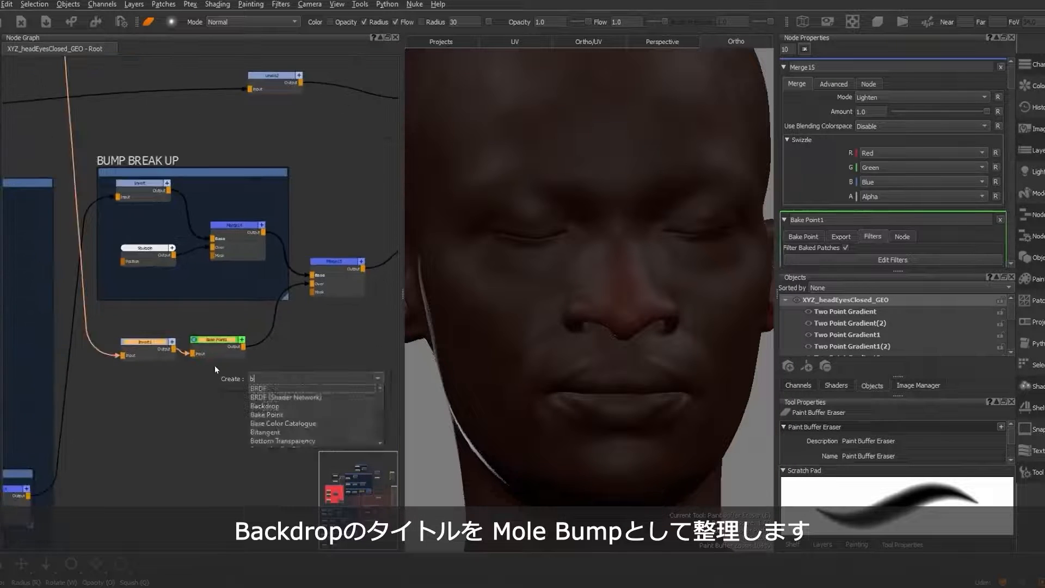
text(ba)
key(Return)
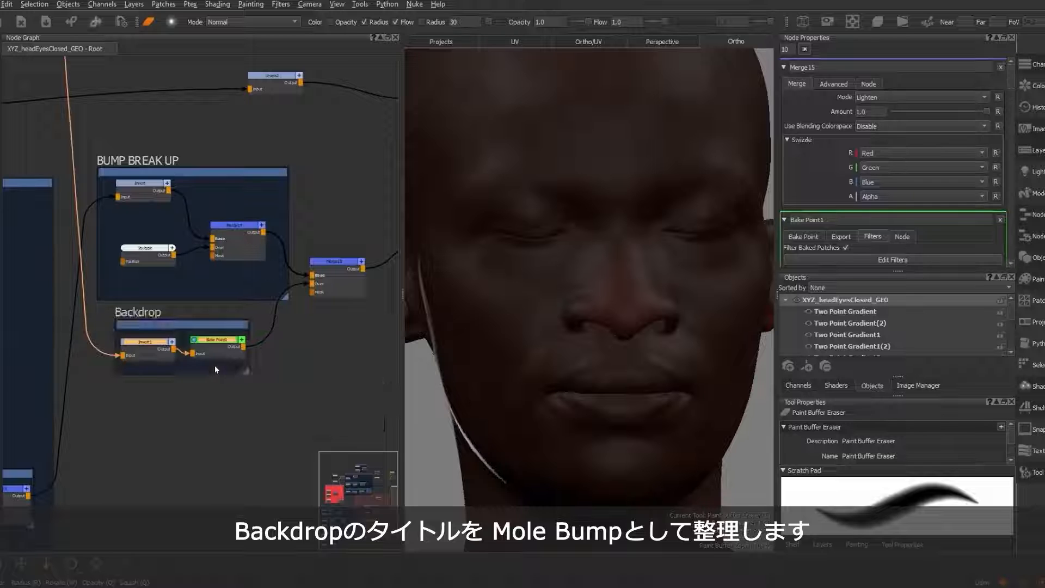
Step: Rename the new backdrop Mole Bump and shift it slightly away from the final Merge node
click(209, 329)
double_click(209, 328)
double_click(813, 68)
text(Mole Bump)
key(Return)
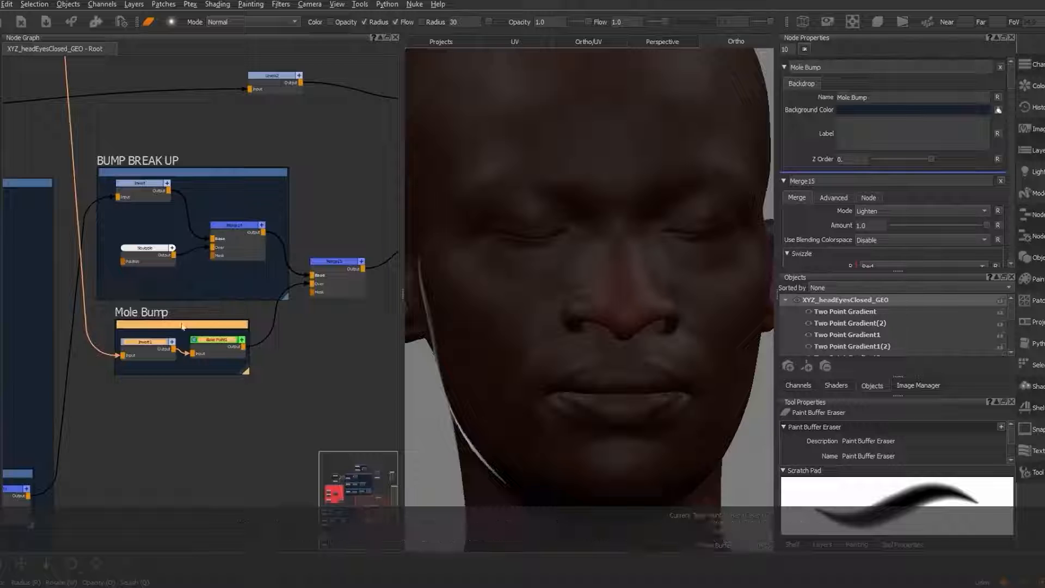
drag(184, 328, 173, 328)
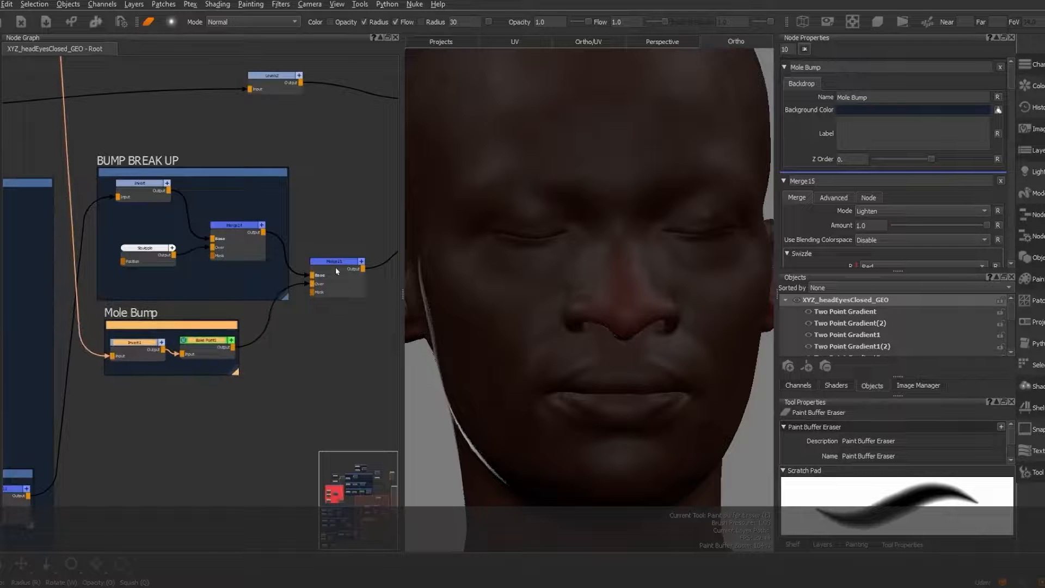
click(336, 267)
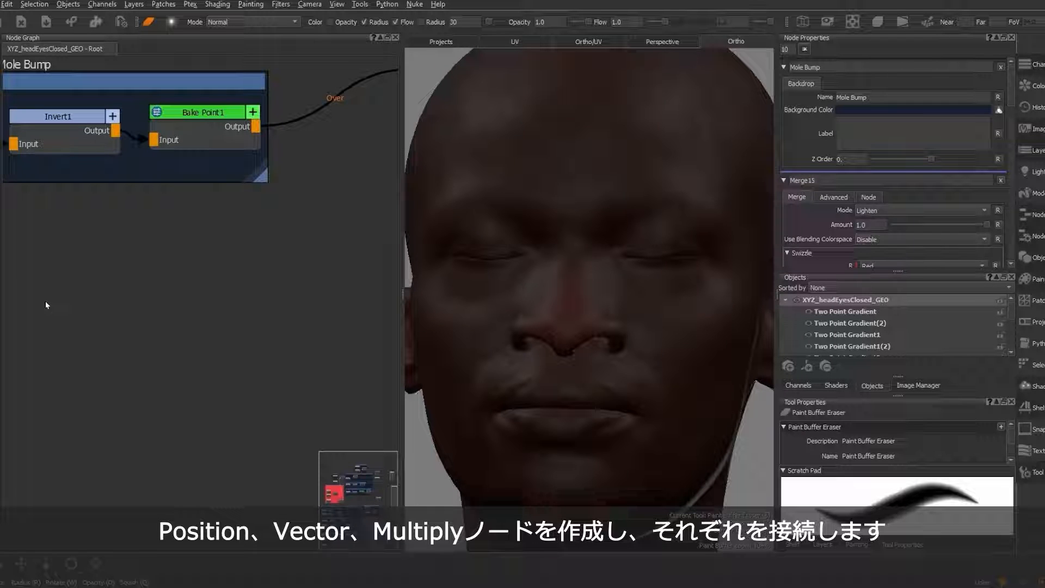
Step: Add a Position node and a Vector node in the empty area below the Mole Bump backdrop
key(Tab)
text(pos)
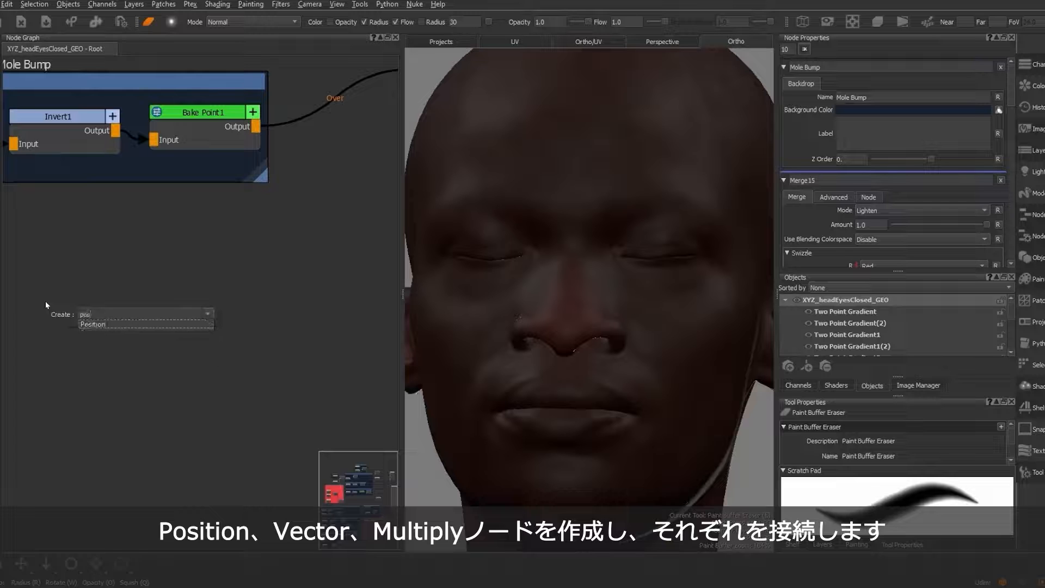
key(Return)
drag(46, 305, 20, 269)
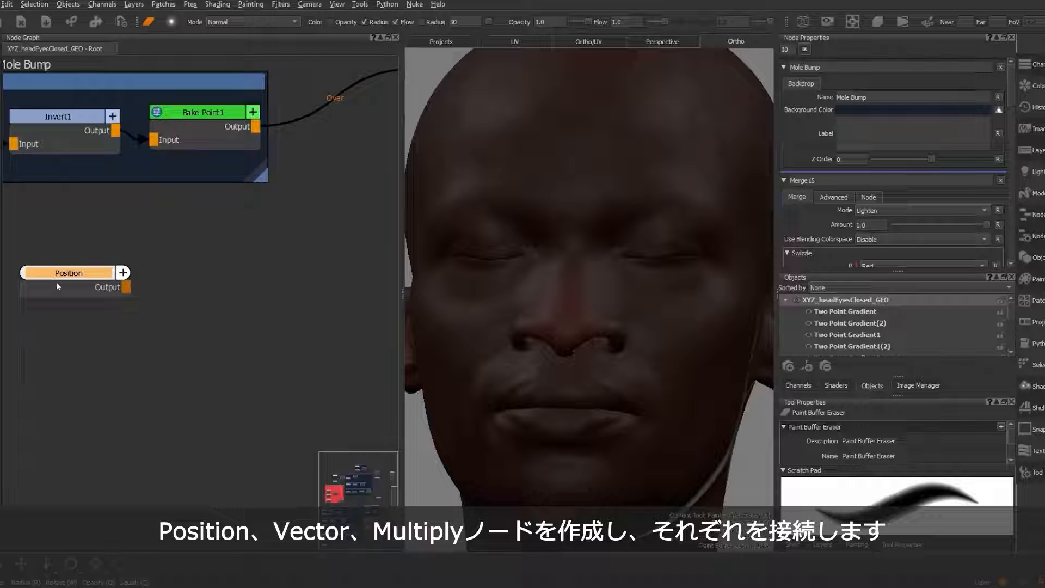
key(Tab)
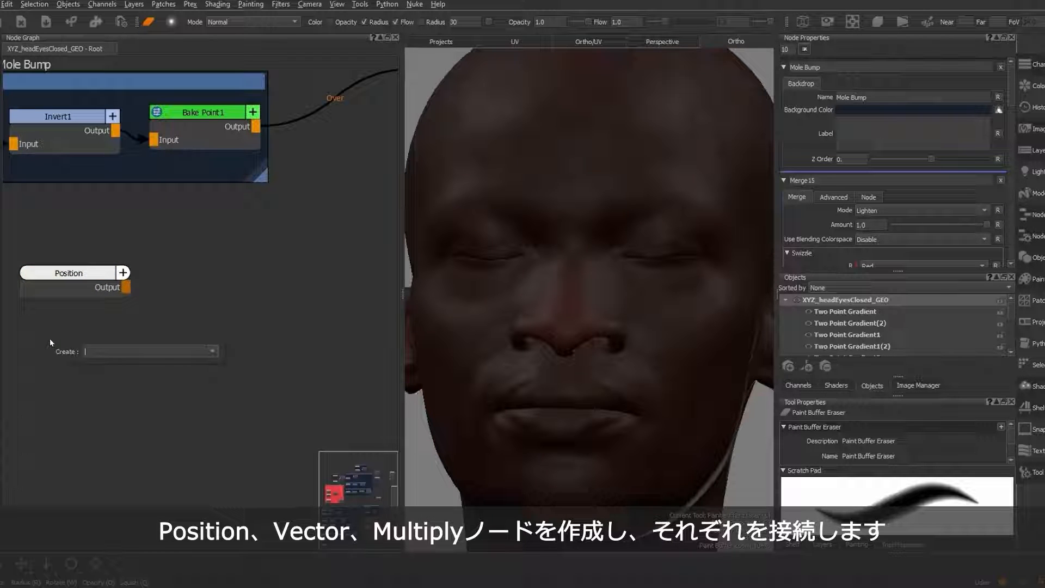
text(vector)
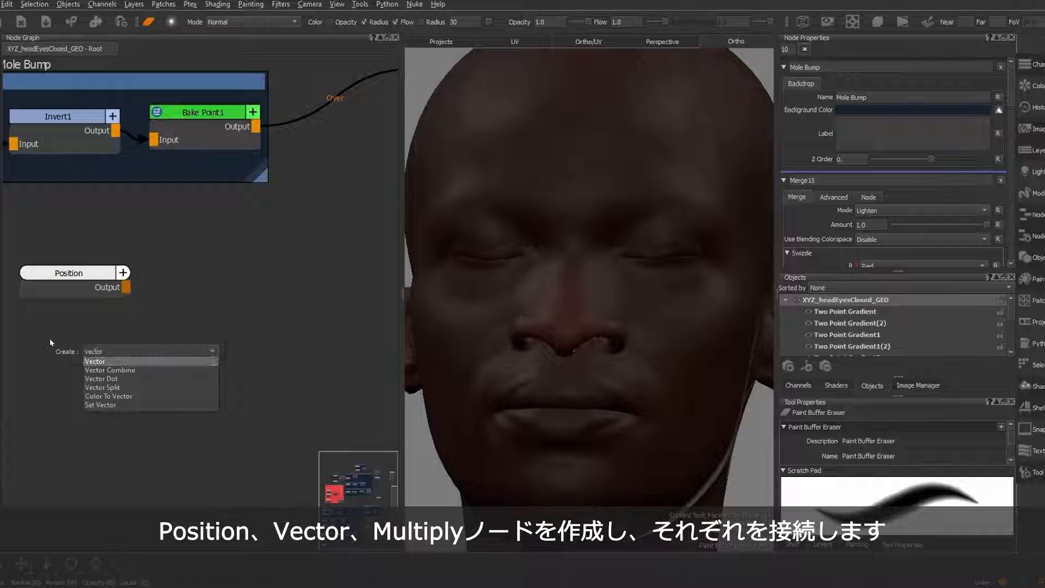
key(Return)
drag(82, 350, 55, 351)
Step: Add a Multiply node beside them with the Position output as A and the Vector output as B
key(Tab)
text(mu)
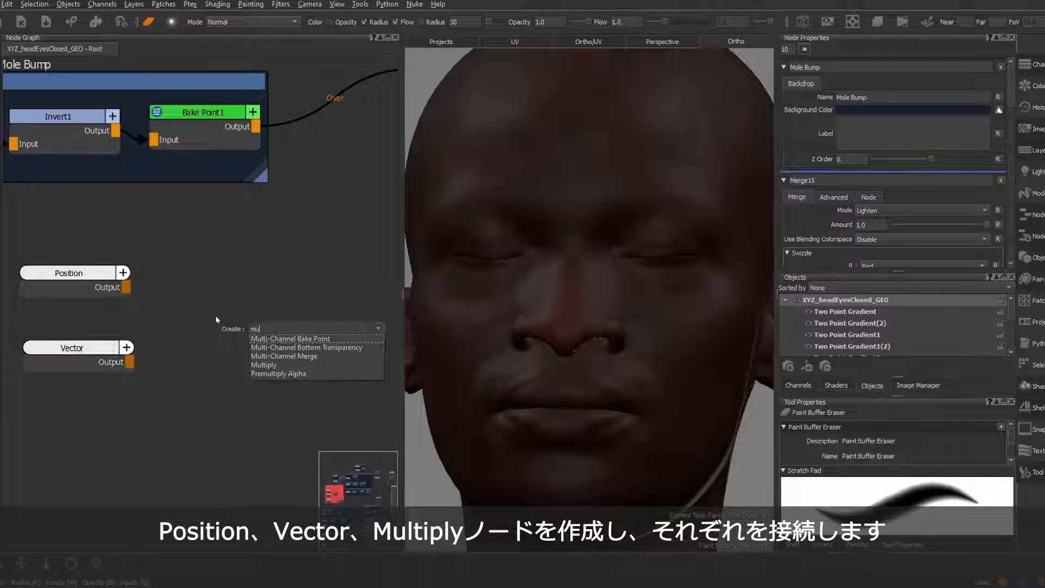
key(Down)
key(Down)
key(Down)
key(Down)
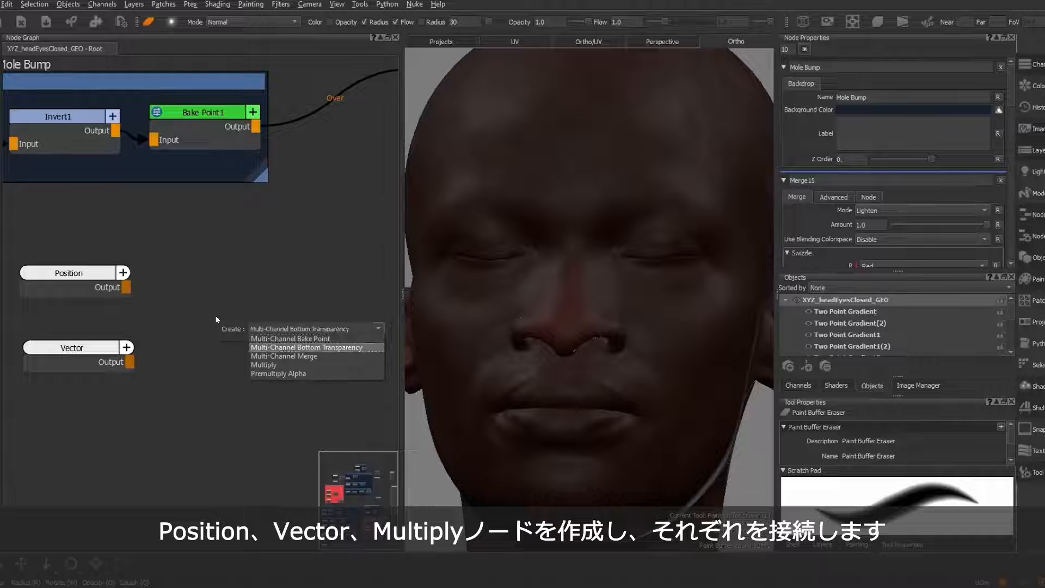
key(Return)
drag(217, 321, 206, 286)
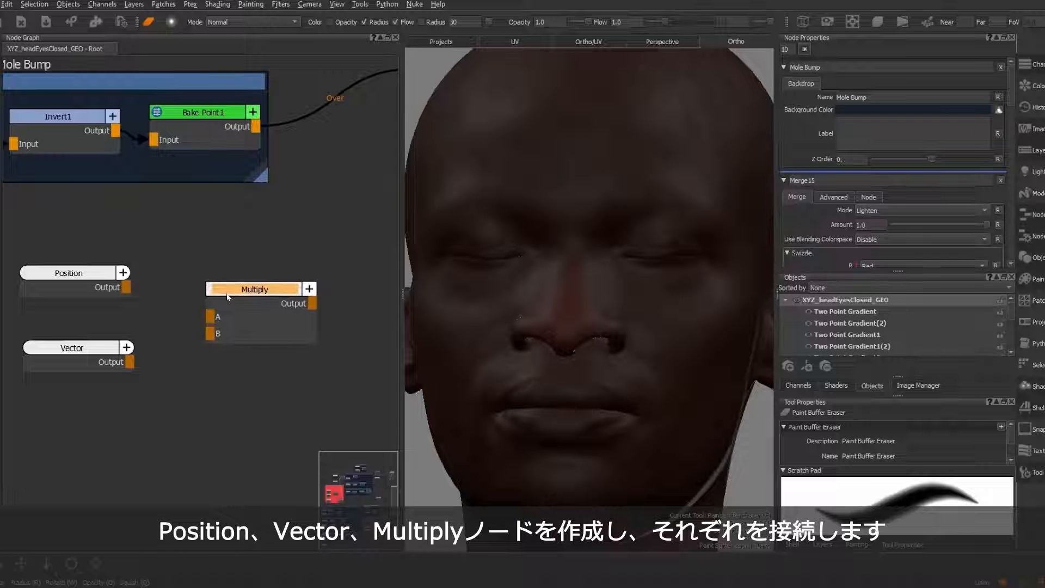
drag(129, 289, 210, 317)
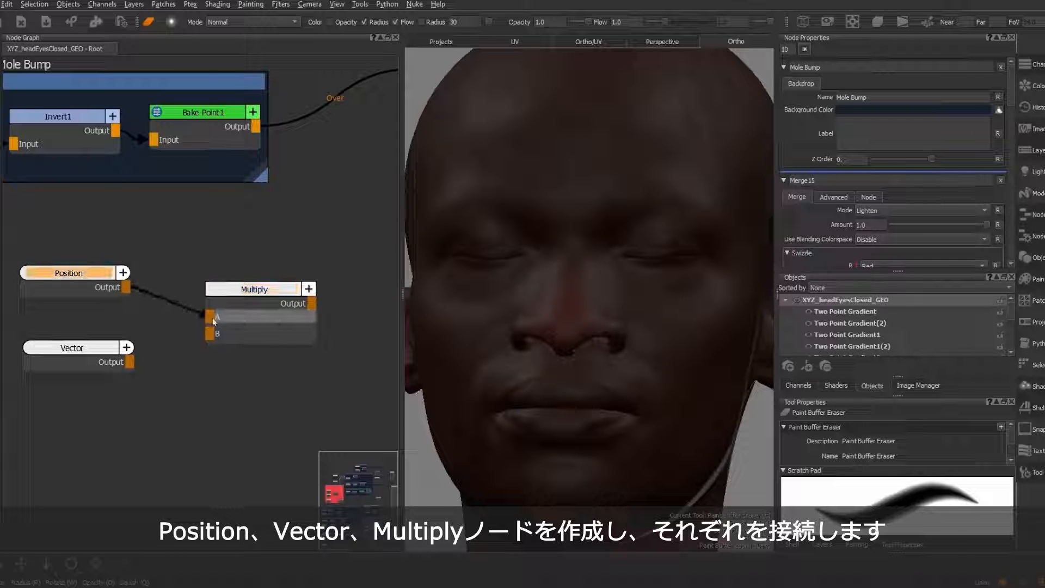
drag(130, 362, 219, 336)
click(259, 292)
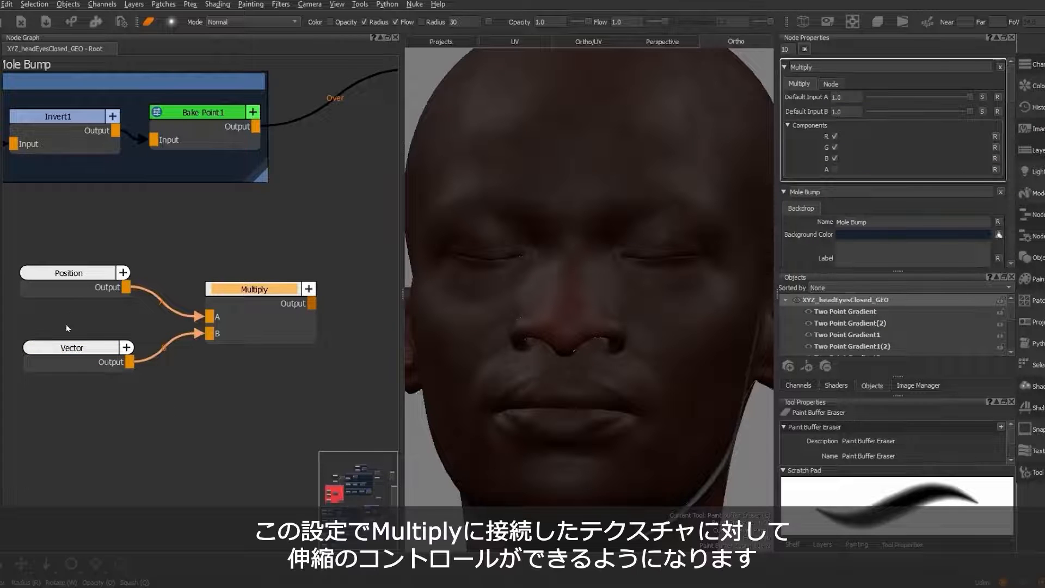
shift+click(91, 351)
shift+click(90, 274)
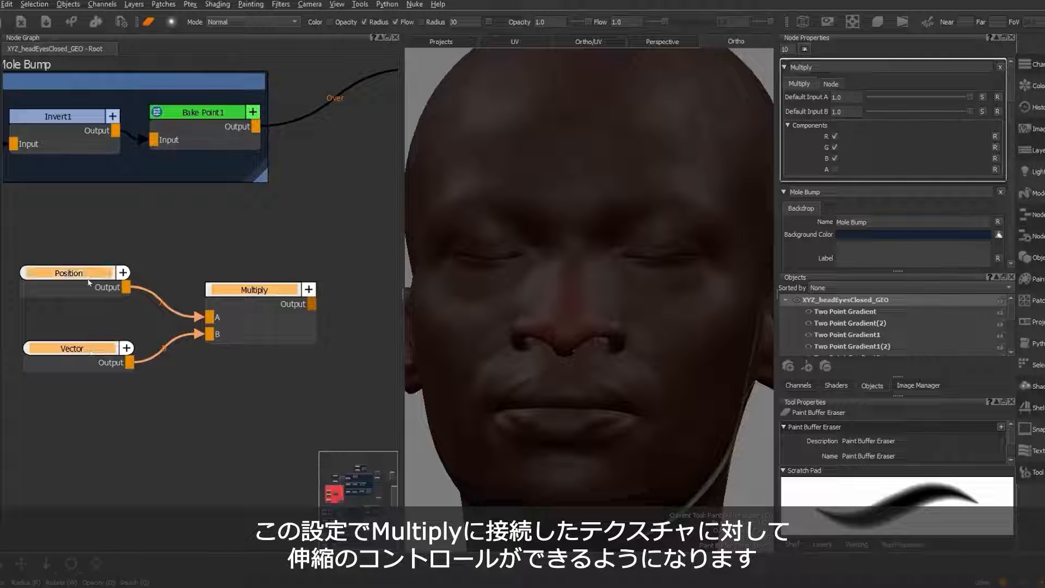
click(138, 432)
click(92, 351)
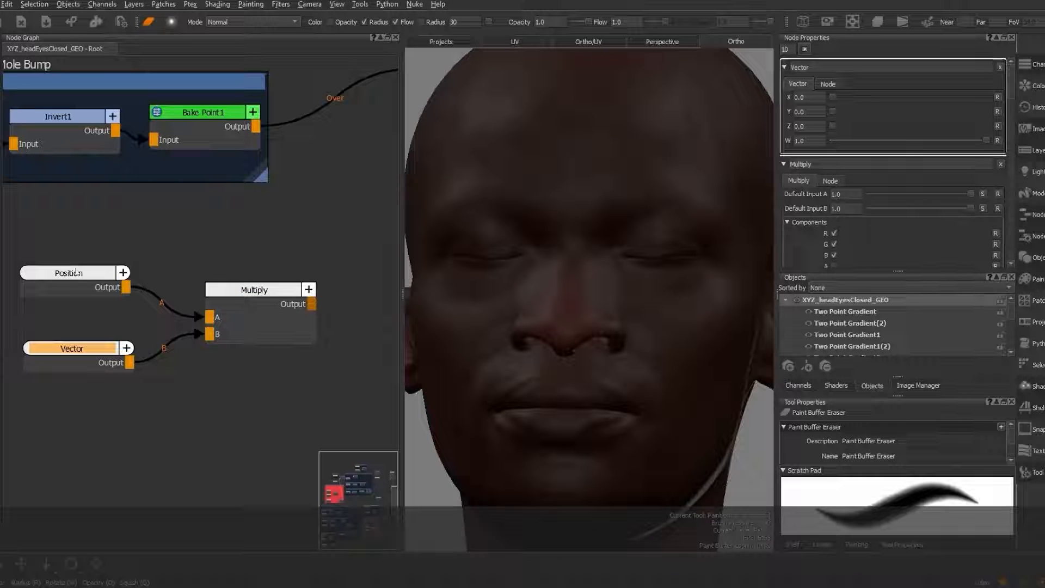
Step: Group the Position, Vector and Multiply nodes and name the group SCALE
click(260, 289)
shift+click(96, 352)
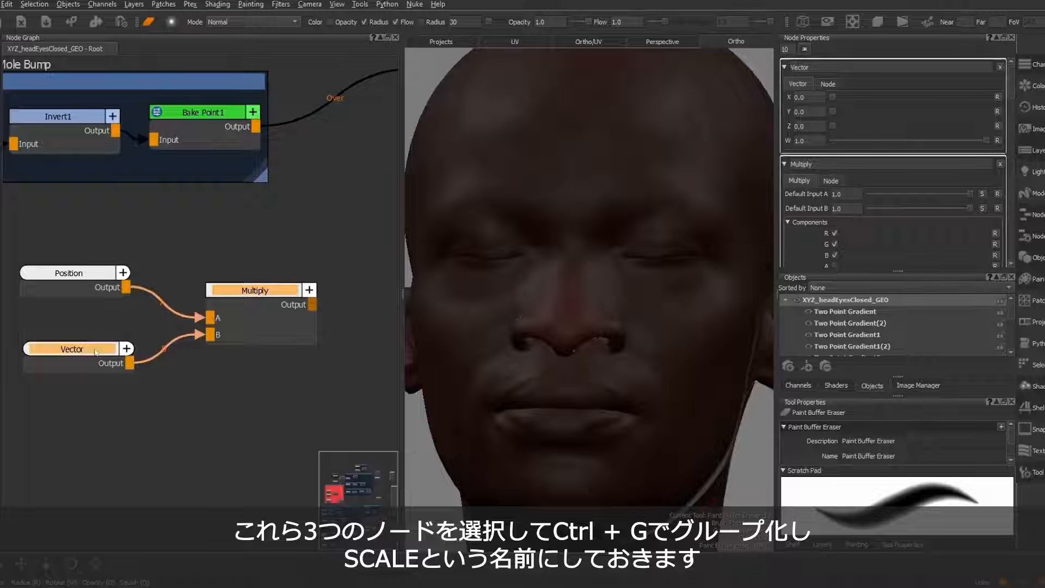
shift+click(96, 275)
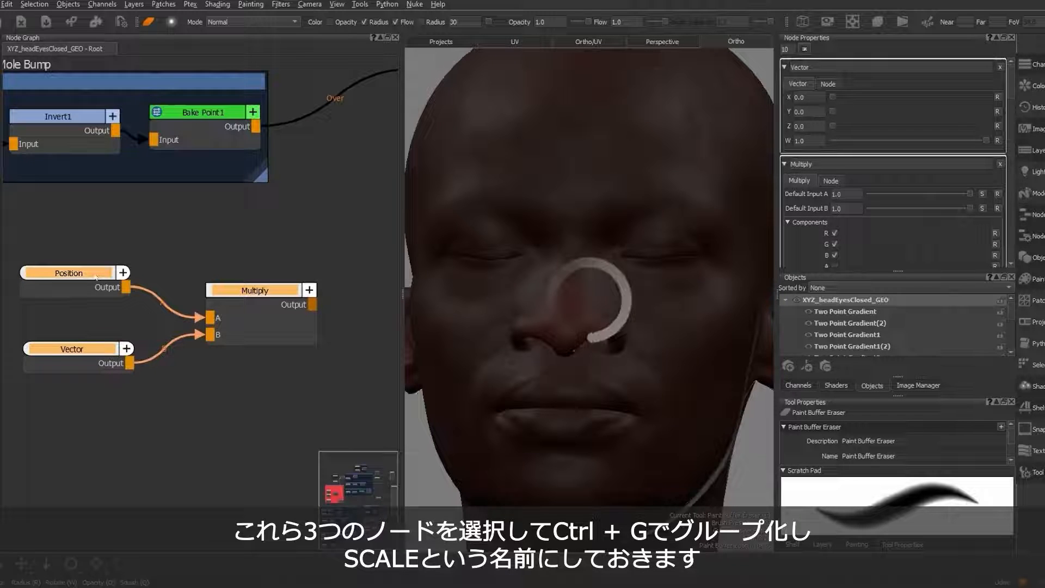
key(ctrl+g)
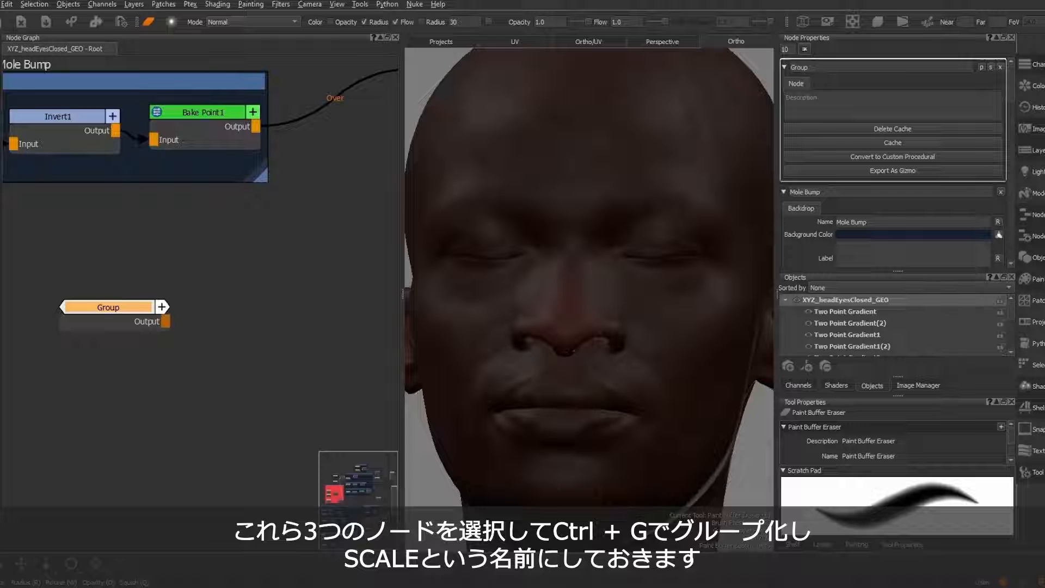
click(881, 67)
text(SC)
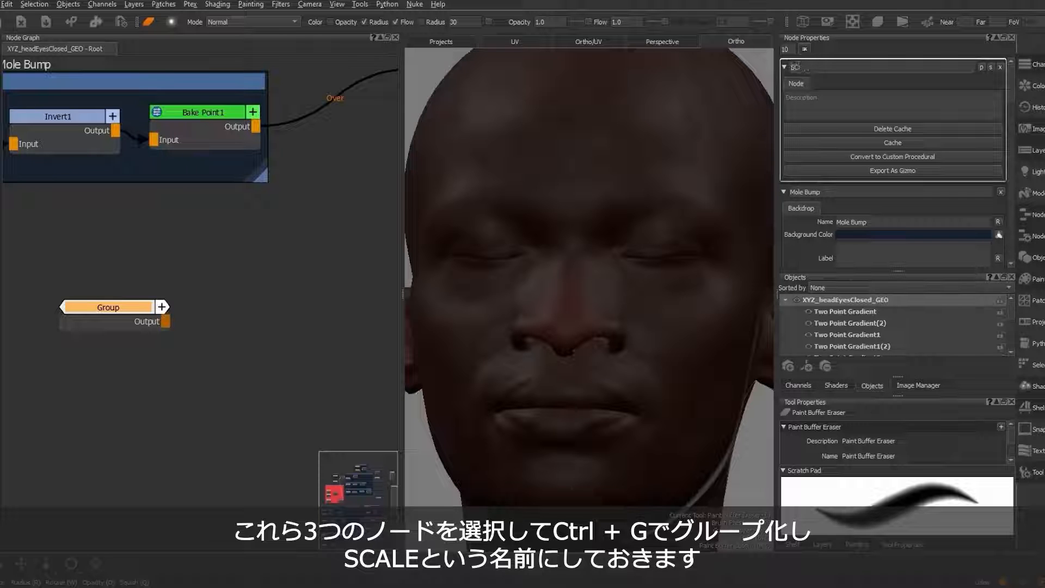
text(ALE)
key(Return)
drag(114, 308, 91, 309)
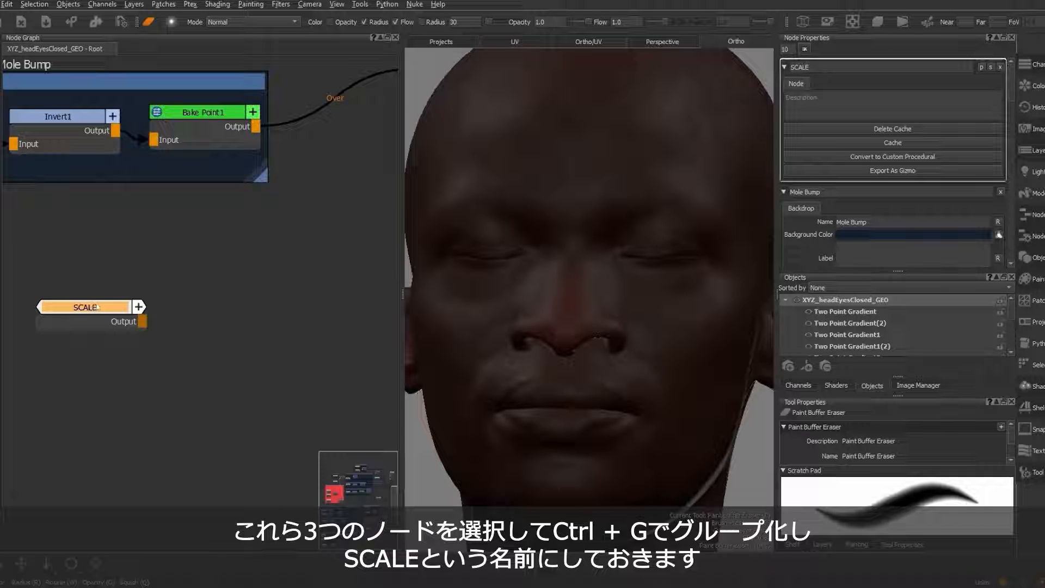
Step: Add a Cellular node and connect the SCALE group's output to its Position input
click(181, 315)
key(Tab)
text(Cellular)
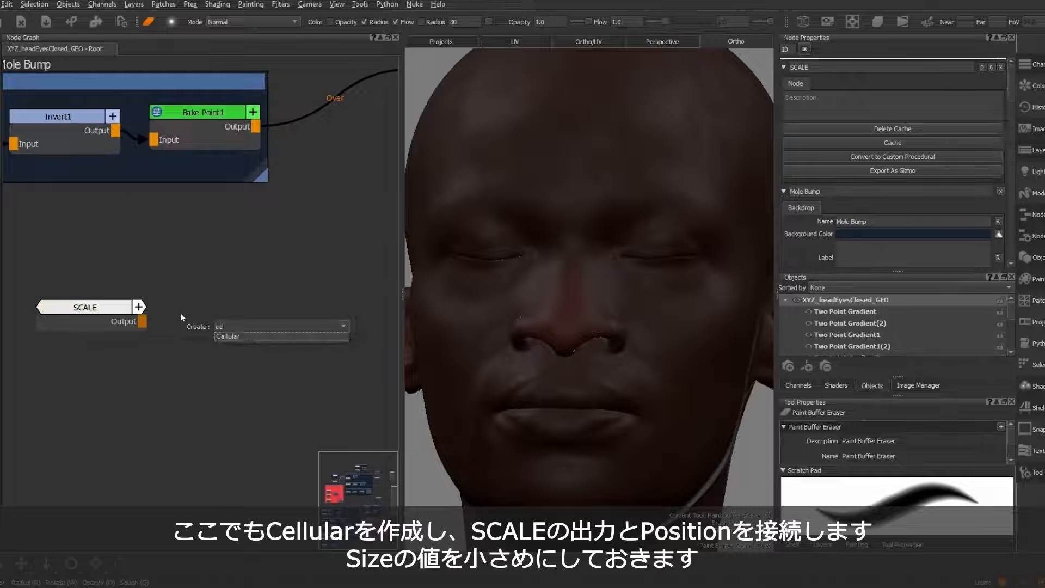
key(Return)
drag(142, 321, 239, 298)
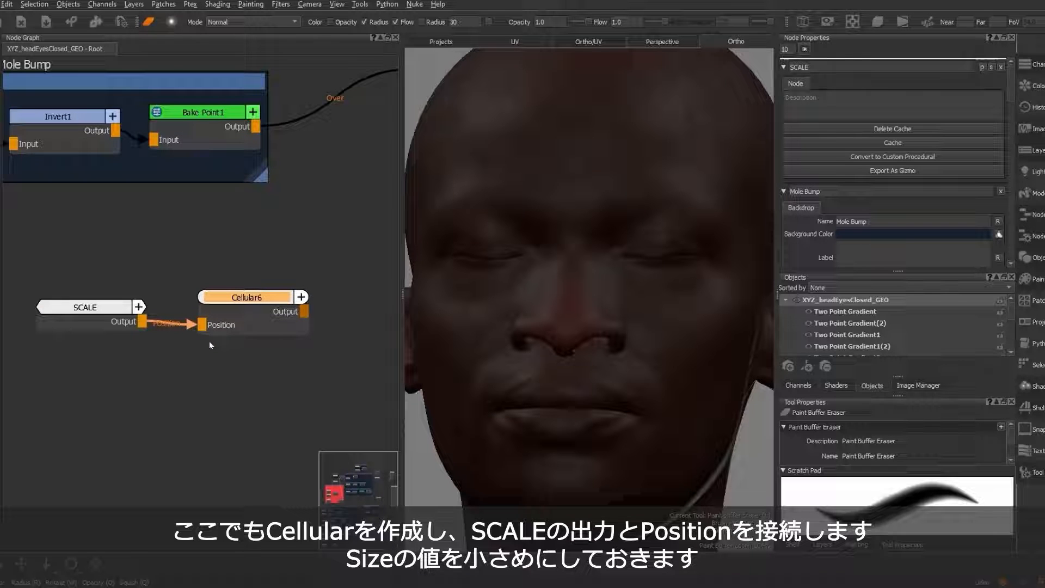
Step: View the new Cellular node's result on the head and reduce its Size to 0.062
key(1)
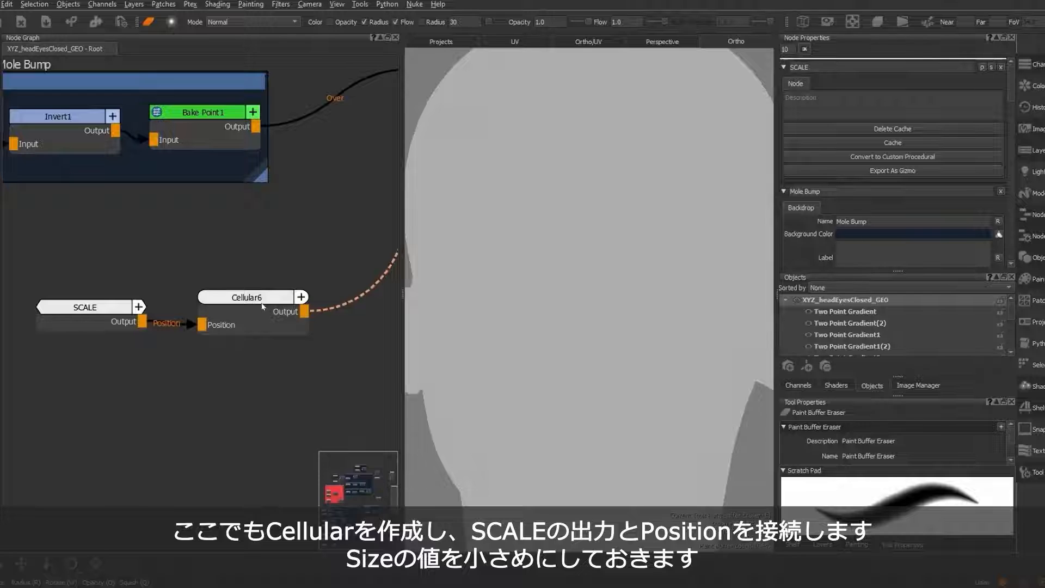
click(253, 300)
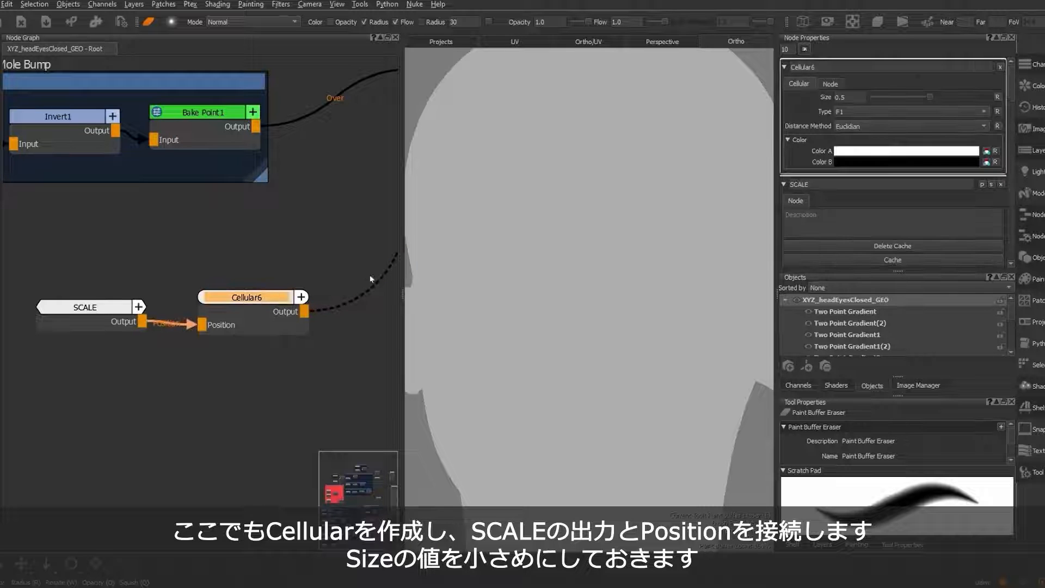
drag(927, 95, 880, 101)
Step: Open the SCALE group's contents and set the Vector node's Y to 0.75
click(89, 309)
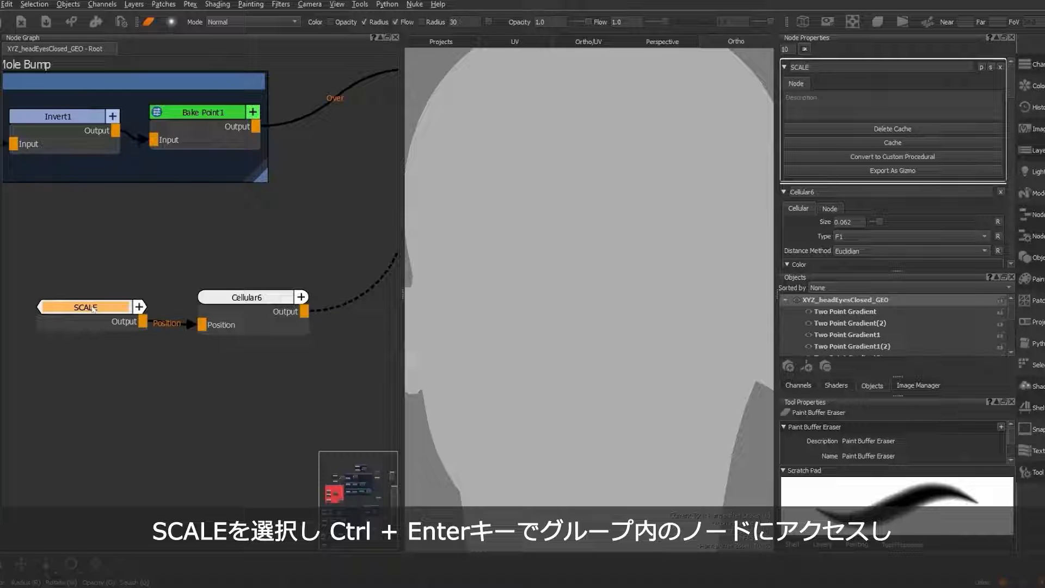
key(ctrl+Return)
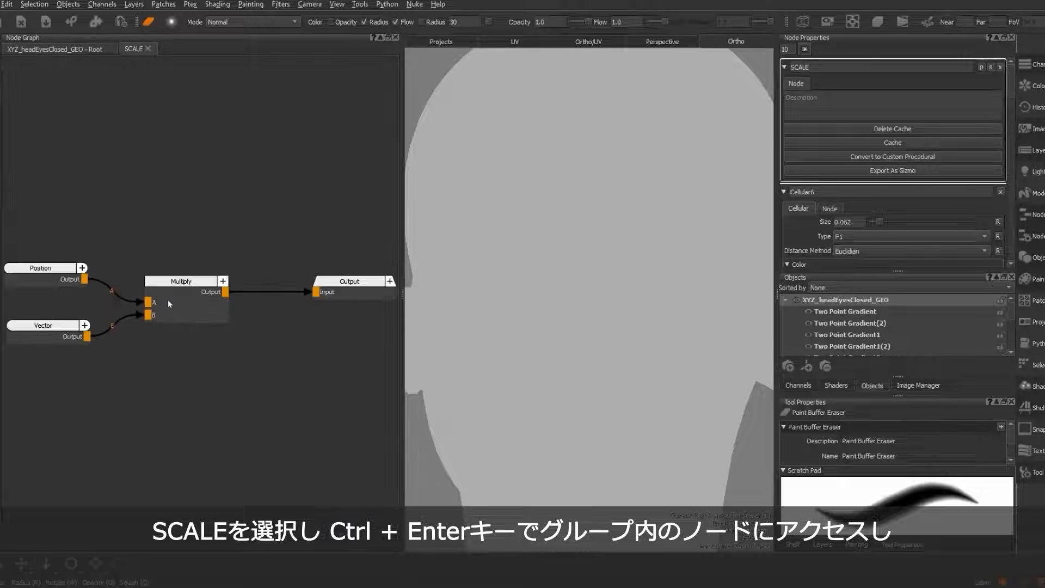
click(52, 326)
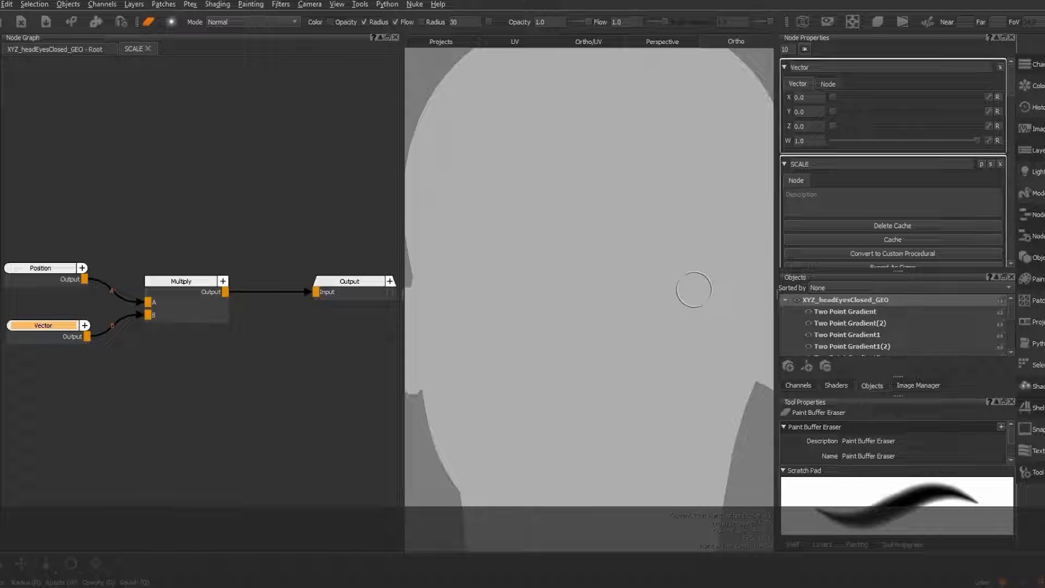
click(812, 115)
key(BackSpace)
key(BackSpace)
key(BackSpace)
text(0.75)
key(Return)
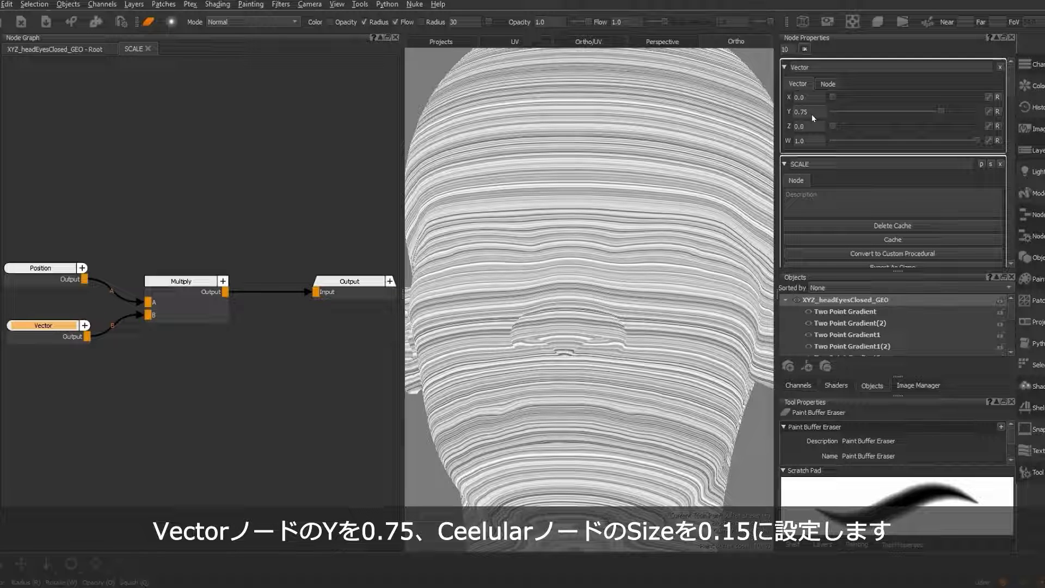
Step: Return to the root node graph and set the Cellular node's Size to 0.15
click(73, 50)
click(259, 306)
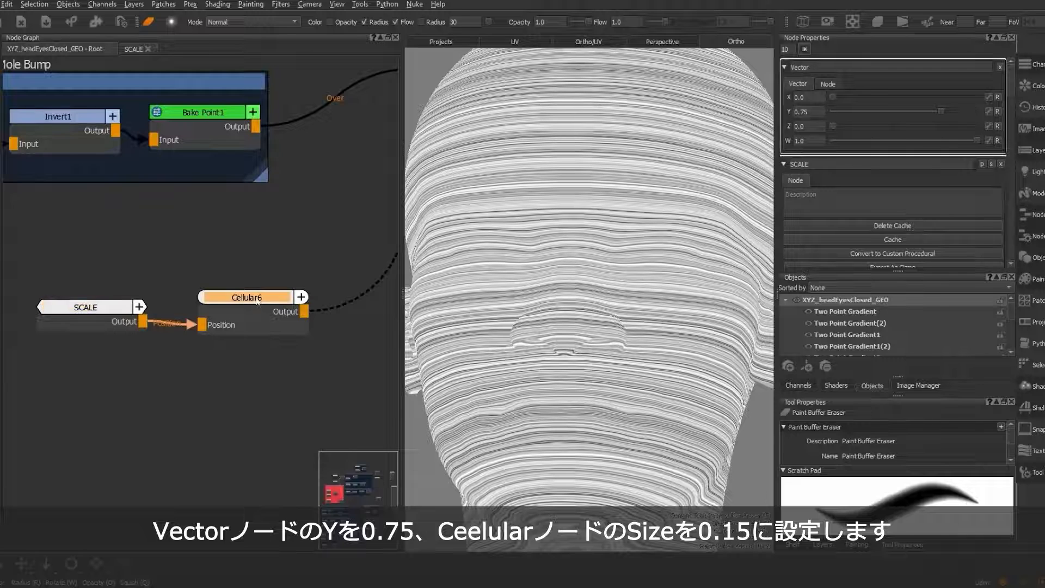
click(855, 97)
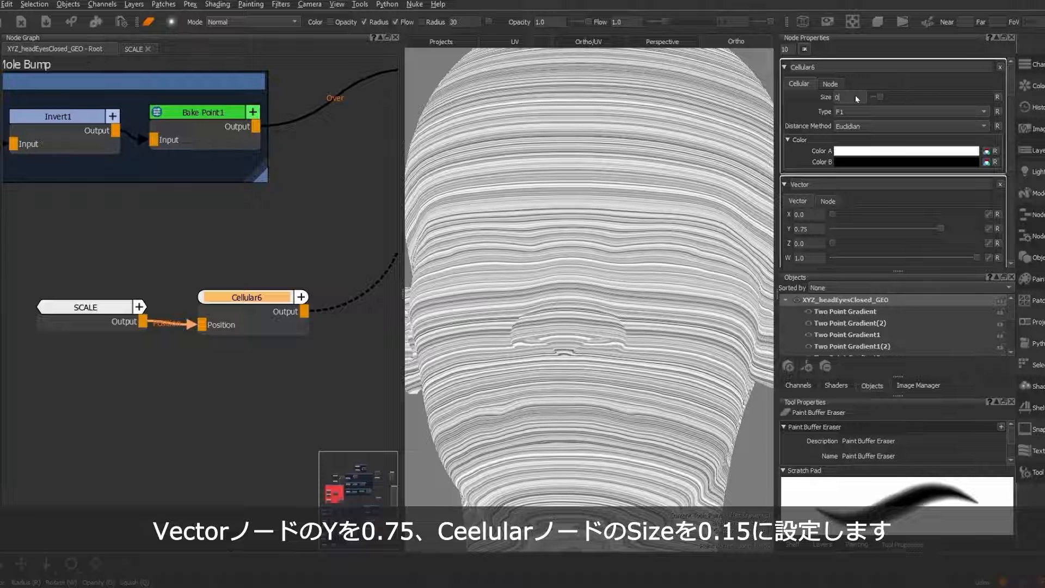
text(0.15)
key(Return)
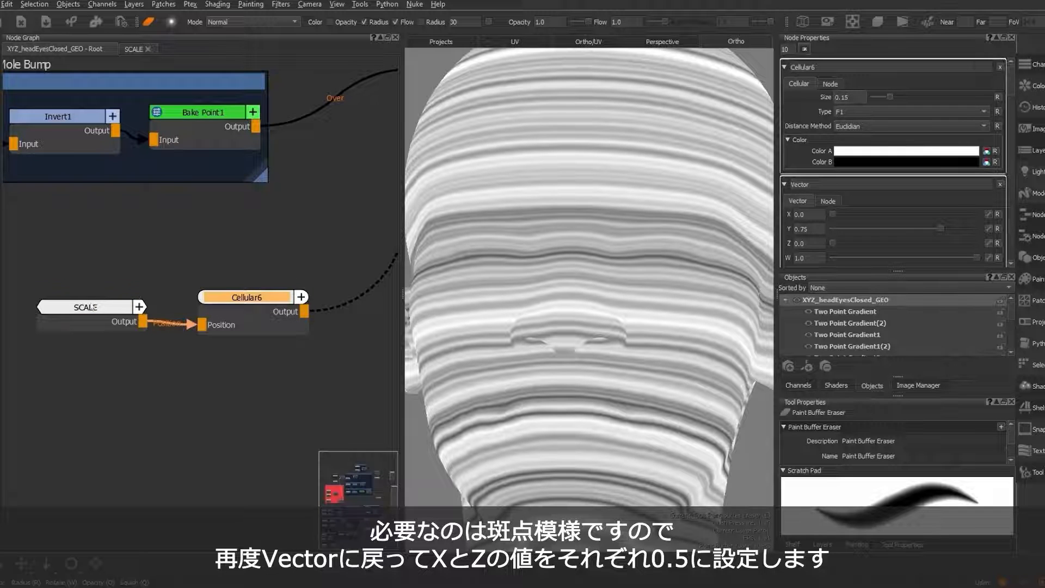
Step: Open the SCALE group's contents and set the Vector node's X to 0.5
click(95, 307)
click(133, 49)
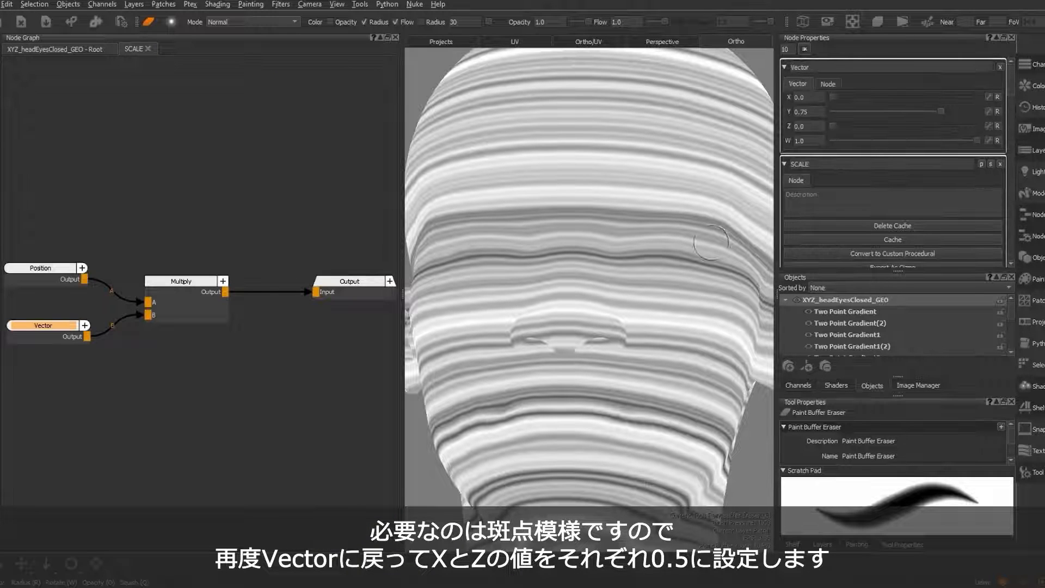
drag(835, 97, 894, 93)
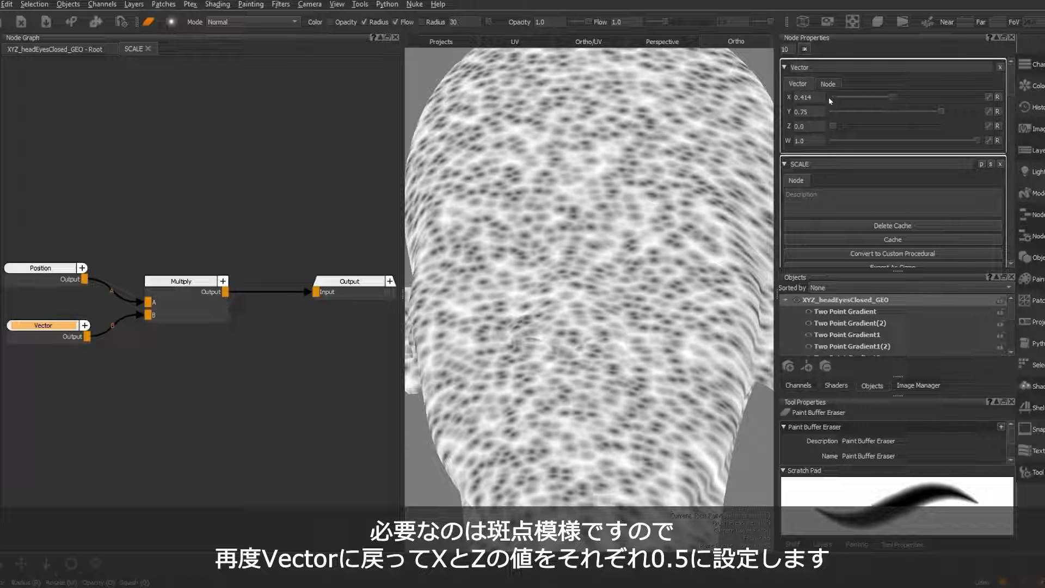
key(BackSpace)
key(BackSpace)
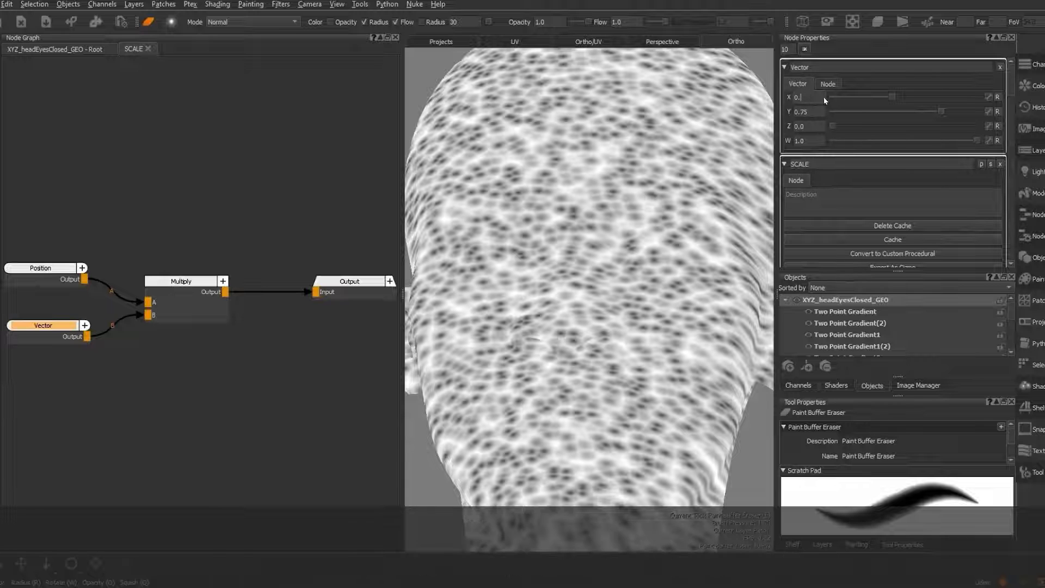
text(5)
key(Return)
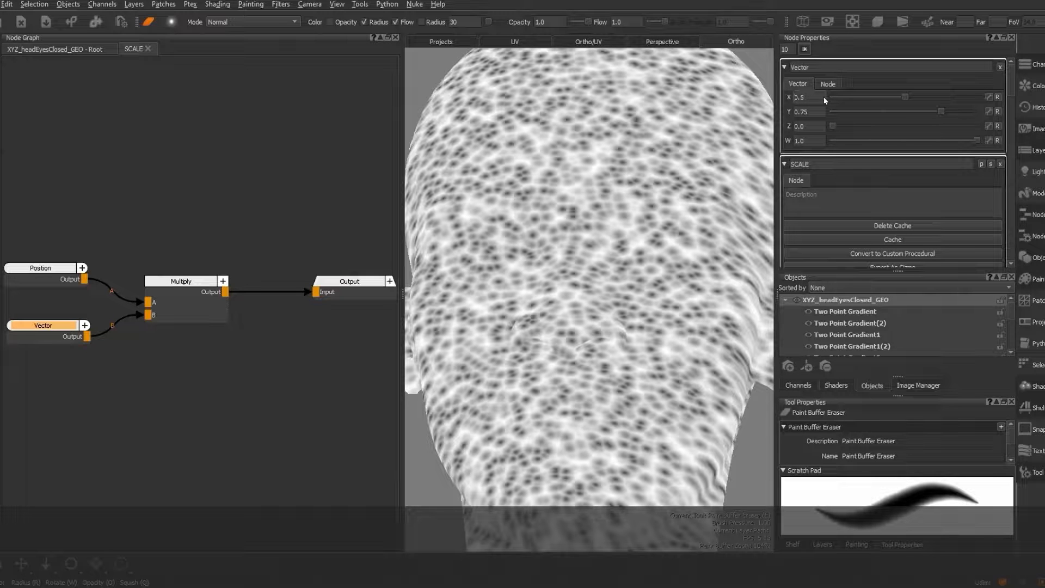
Step: Set the Vector node's Z to 0.5 and return to the root node graph
drag(836, 127, 909, 126)
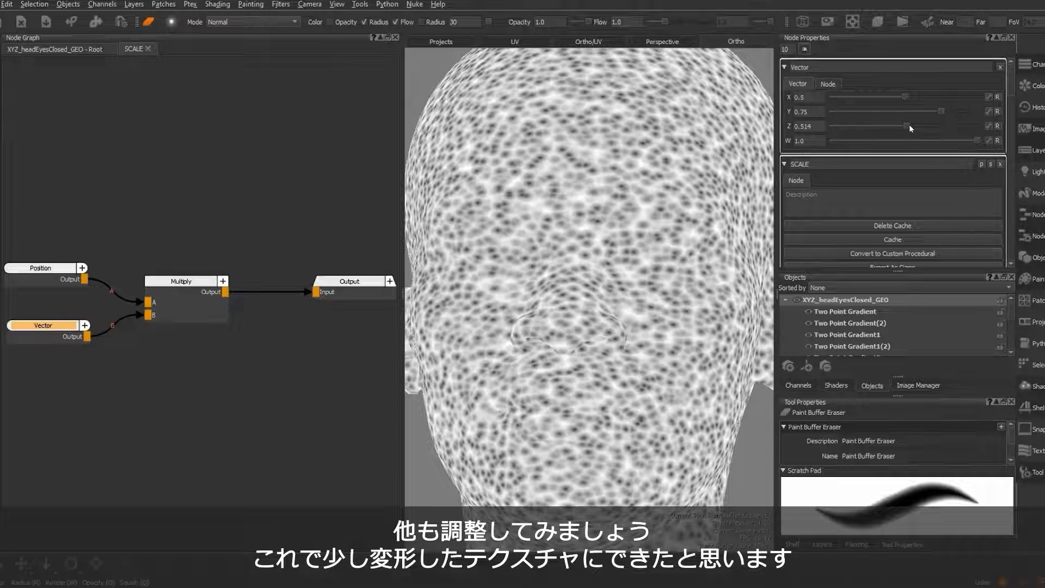
key(BackSpace)
key(BackSpace)
text(5)
key(Return)
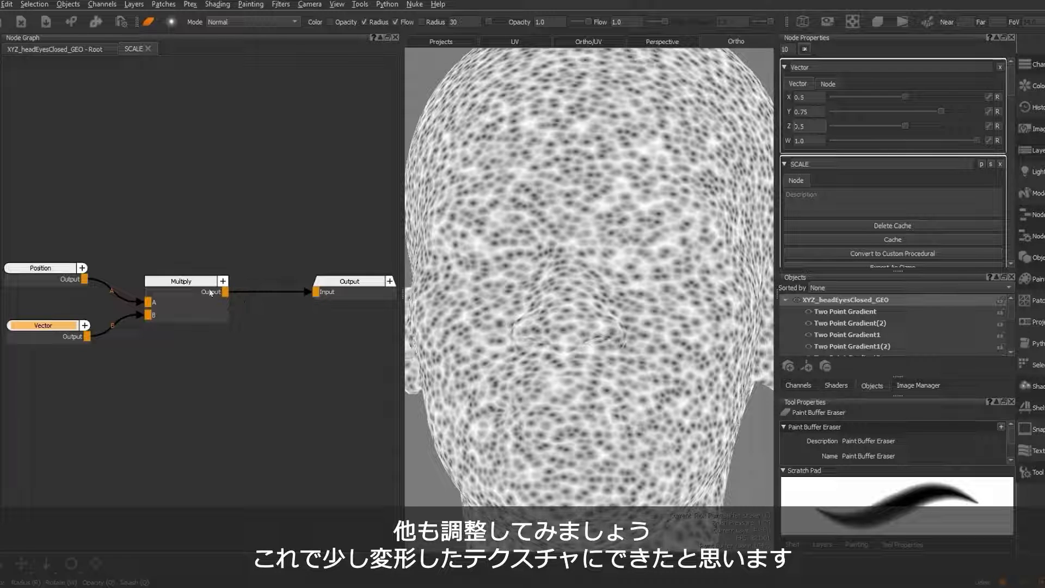
click(73, 48)
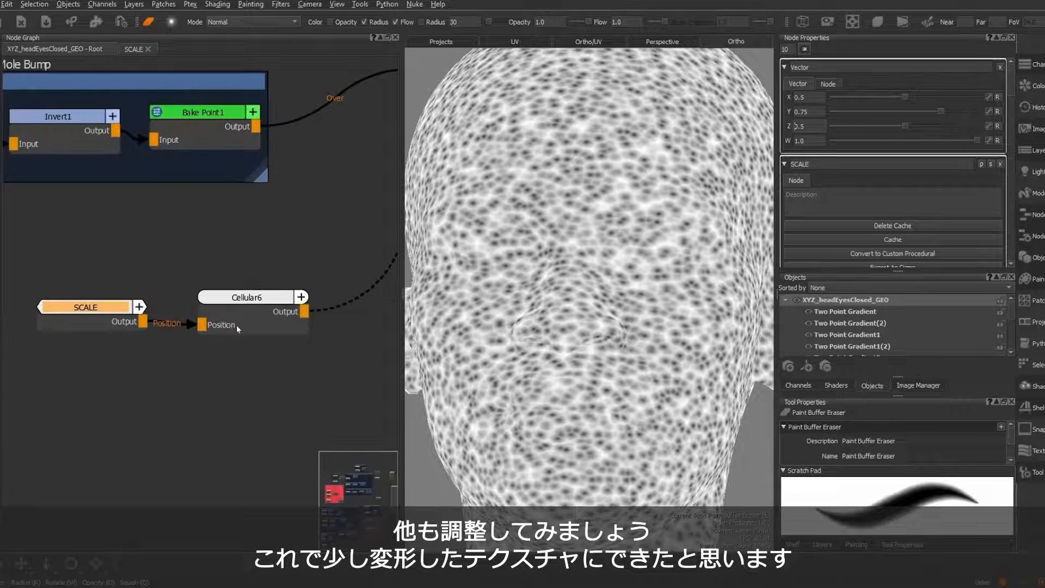
Step: Add a Levels node and line it up in a row after the SCALE and Cellular nodes
scroll(241, 346, down, 3)
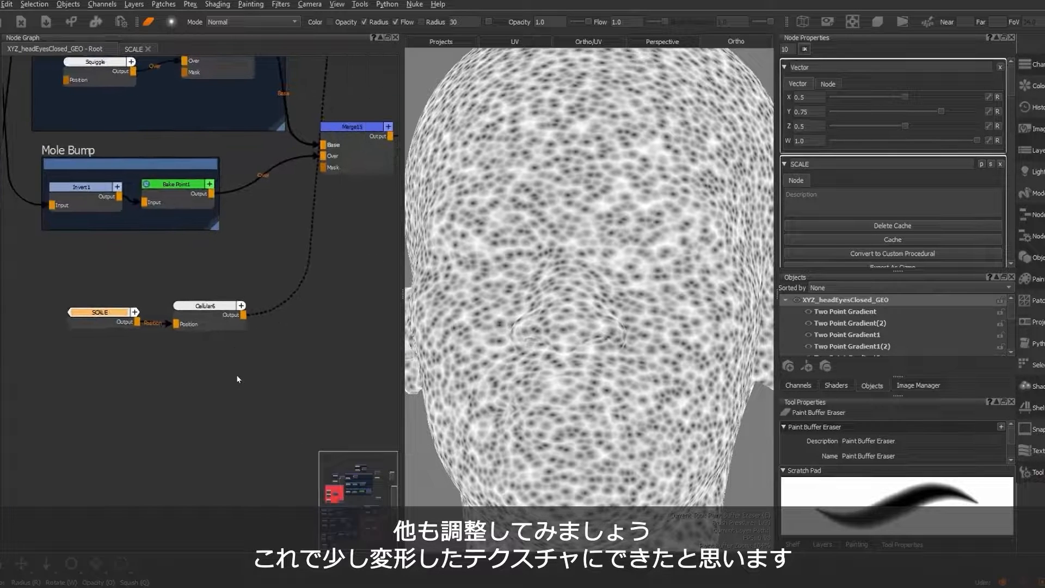
key(Tab)
text(level)
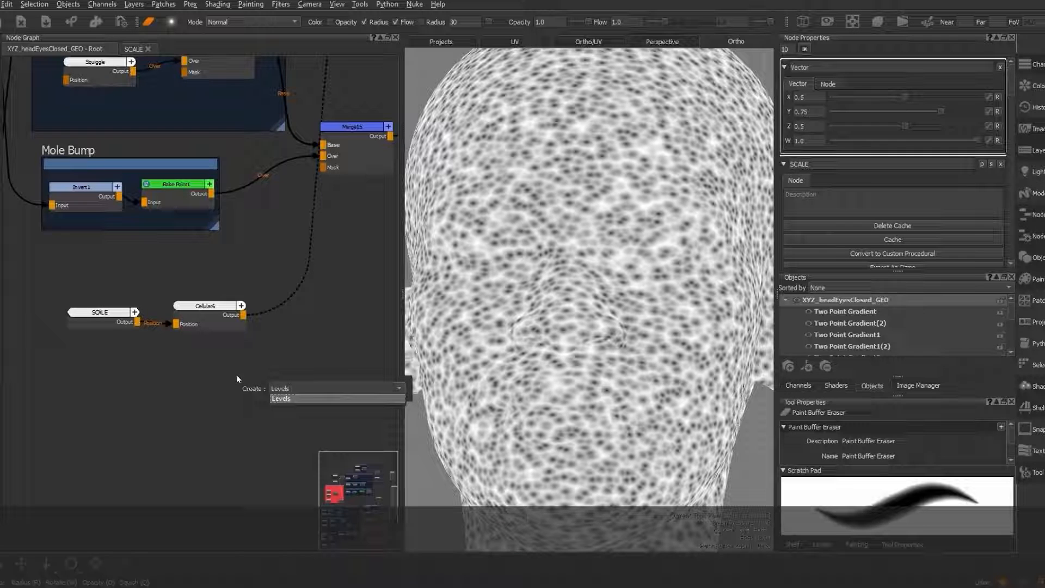
key(Return)
click(98, 312)
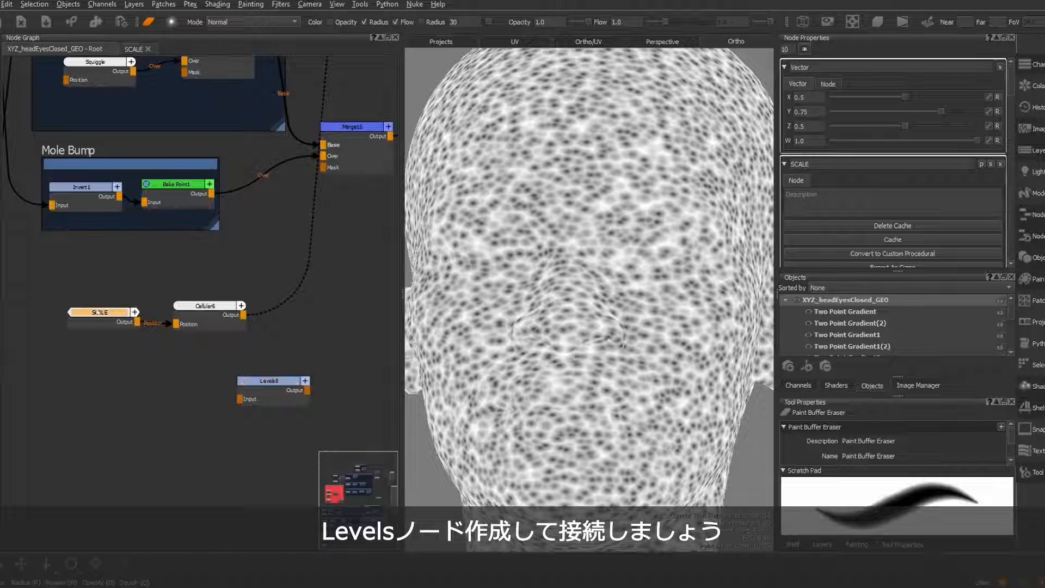
shift+click(212, 307)
drag(212, 307, 163, 307)
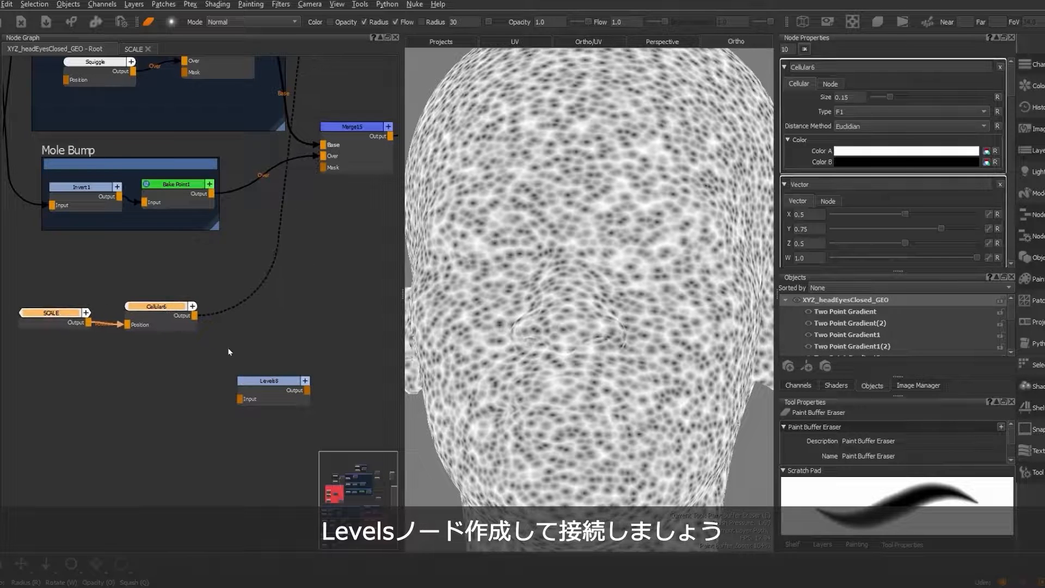
drag(263, 382, 291, 309)
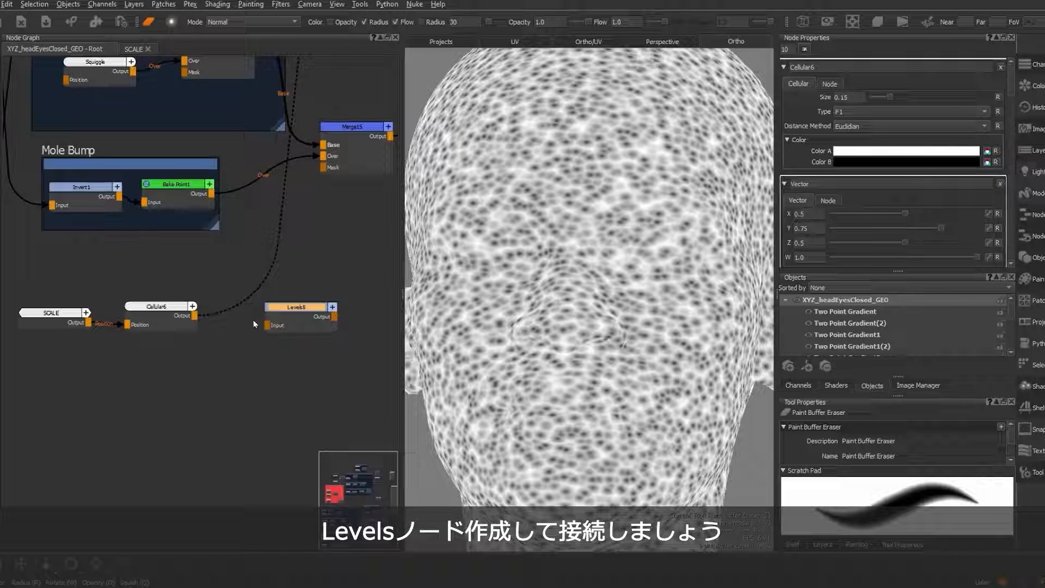
Step: Connect the Cellular node's output to the Levels node's Input and view the Levels result on the head
drag(194, 316, 270, 328)
click(303, 308)
key(v)
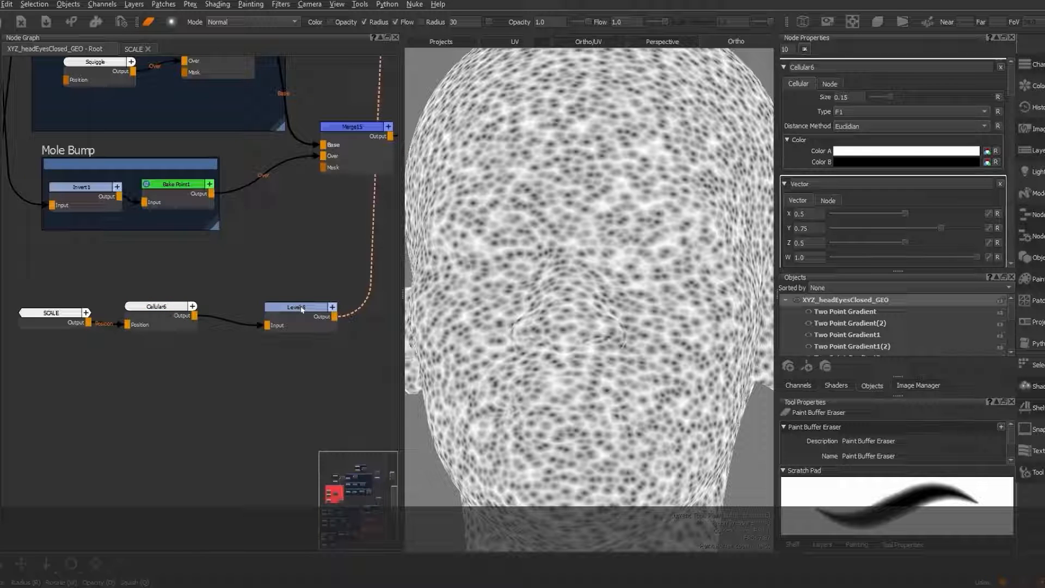
Step: Set the new Levels node's input Mid to 0.85 and input Black to 0.3
click(302, 308)
click(827, 229)
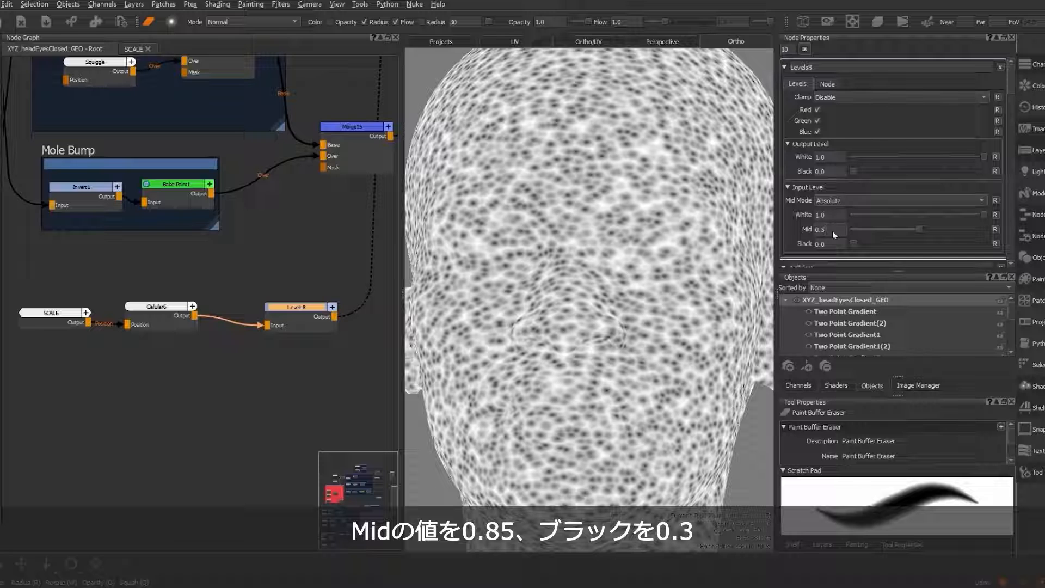
text(85)
key(Return)
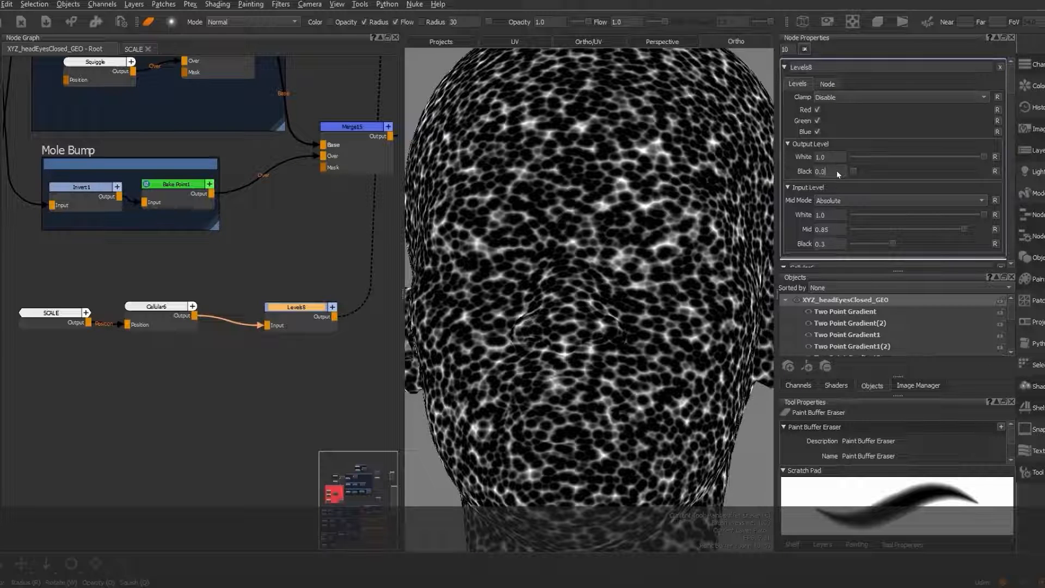
key(BackSpace)
text(3)
key(Return)
key(BackSpace)
text(0)
key(Return)
Step: Set the size of the Cellular node feeding the Levels node to 0.09
click(157, 308)
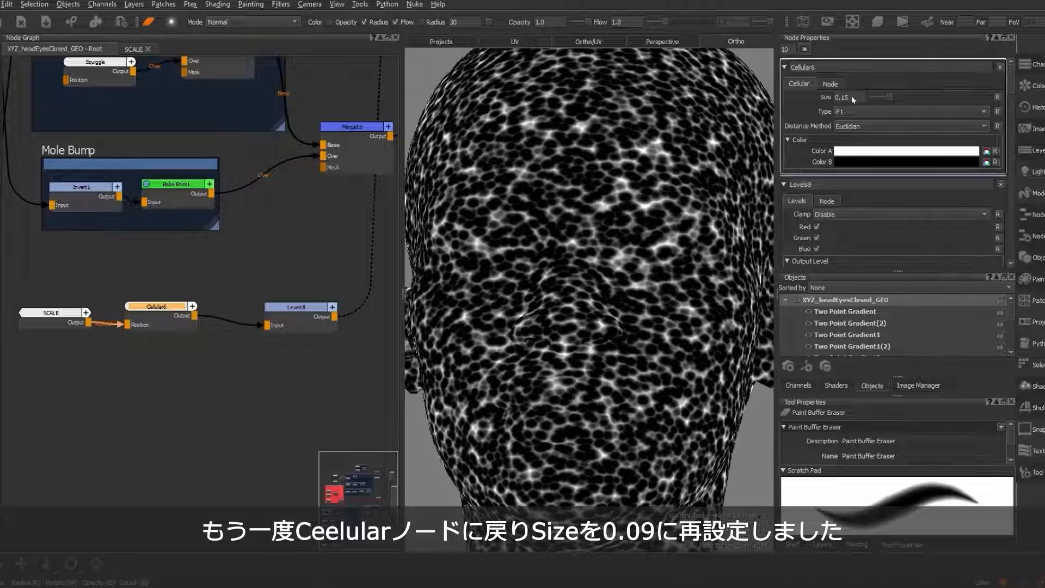
click(852, 97)
key(BackSpace)
key(BackSpace)
text(01)
key(BackSpace)
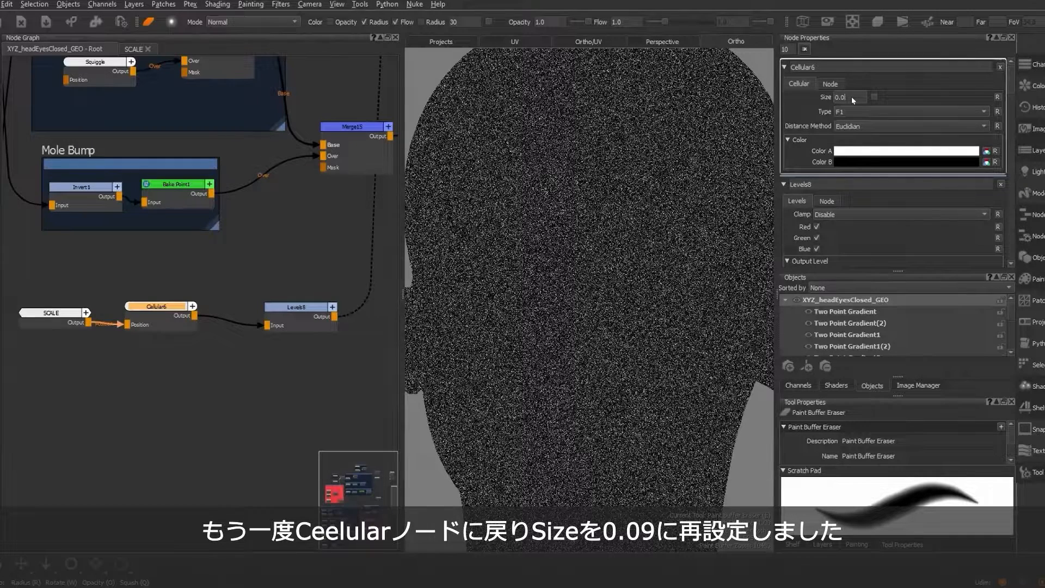
text(09)
key(Return)
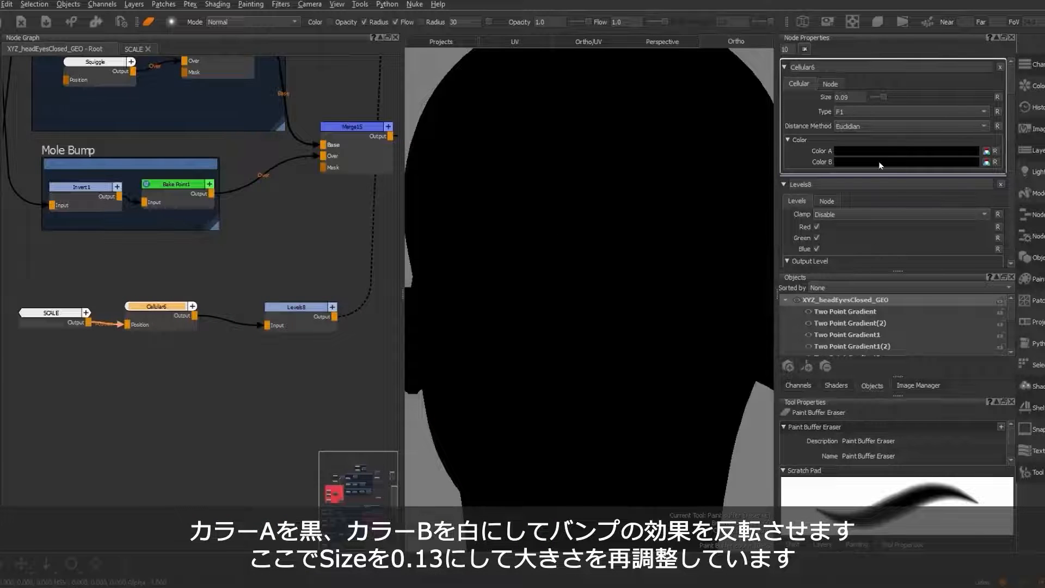
Step: Invert the Cellular pattern with black as Color A and white as Color B, and set its Size to 0.13
click(879, 162)
drag(227, 344, 97, 274)
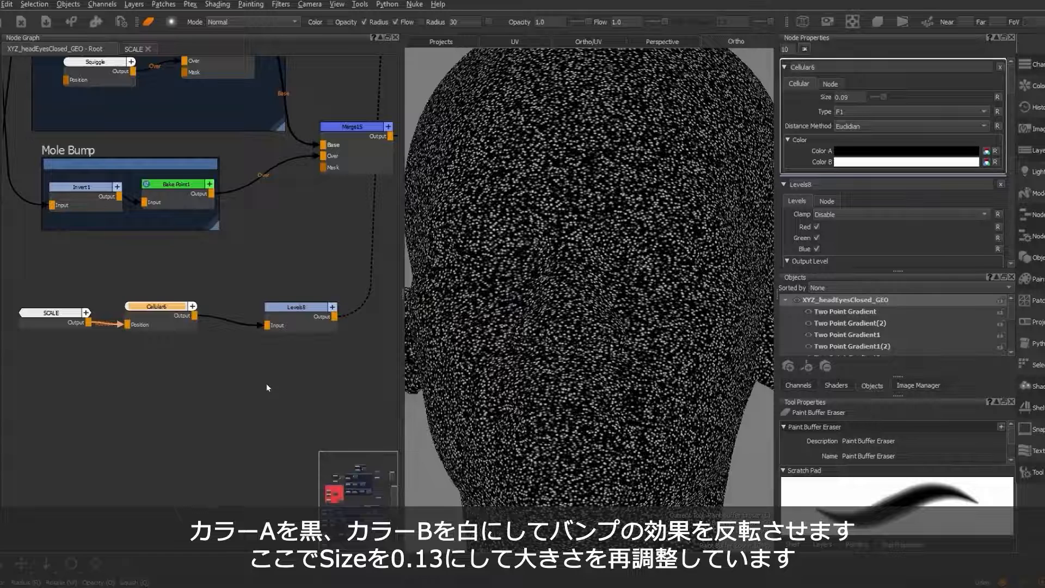
text(0.13)
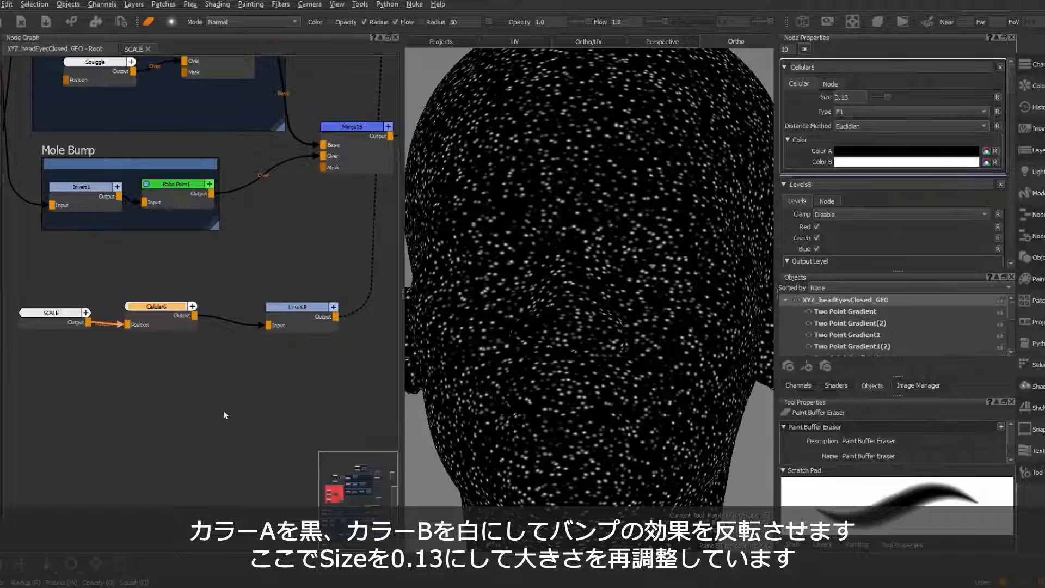
Step: Move the Levels node closer to the Cellular node and check the spot pattern across the whole head
drag(298, 309, 260, 309)
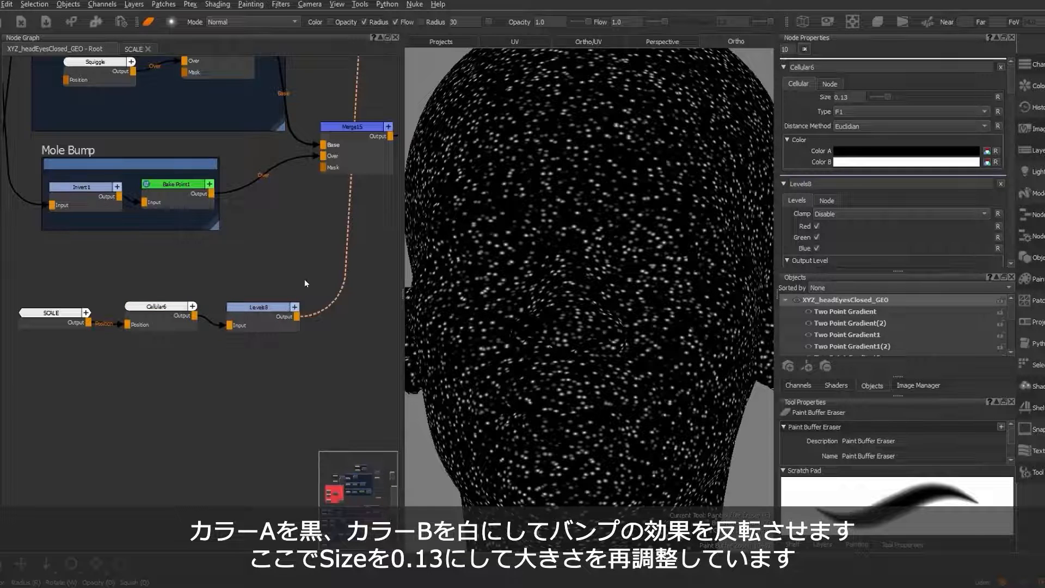
scroll(519, 294, down, 5)
mouse_move(519, 294)
middle_down()
mouse_move(493, 264)
mouse_move(534, 296)
mouse_move(509, 288)
middle_up()
alt+drag(509, 289, 565, 291)
mouse_move(564, 291)
alt+right_down()
mouse_move(600, 291)
mouse_move(581, 297)
alt+right_up()
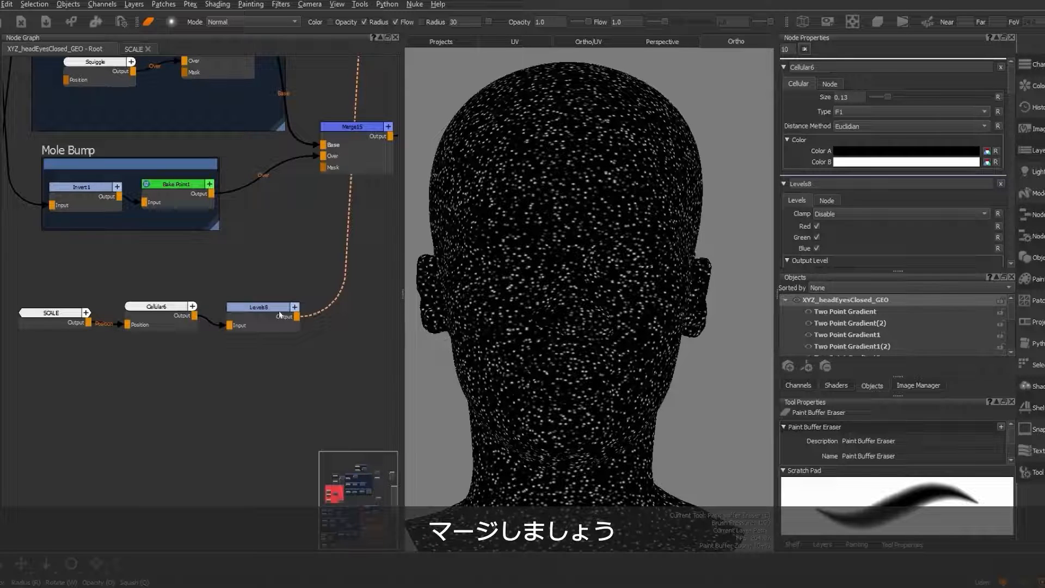
Step: Add a Merge node and place it between the existing bump Merge node and the shader
key(Tab)
text(me)
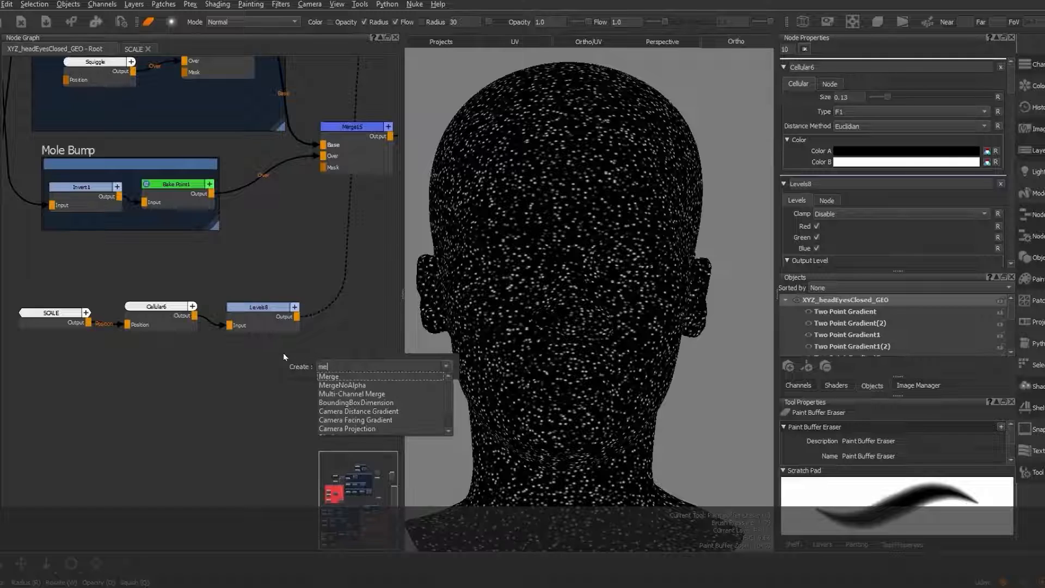
text(rge)
key(Down)
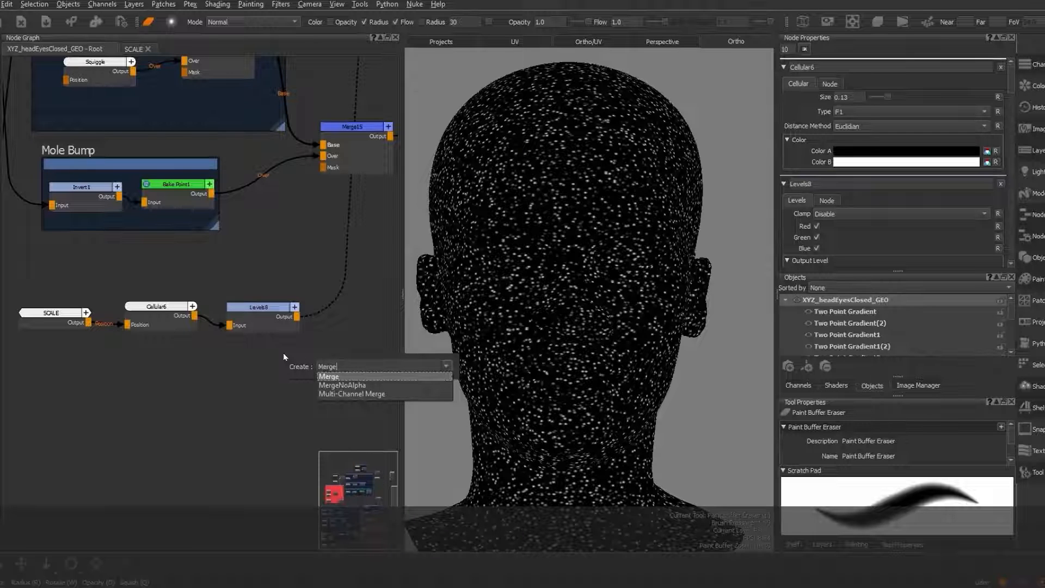
key(Return)
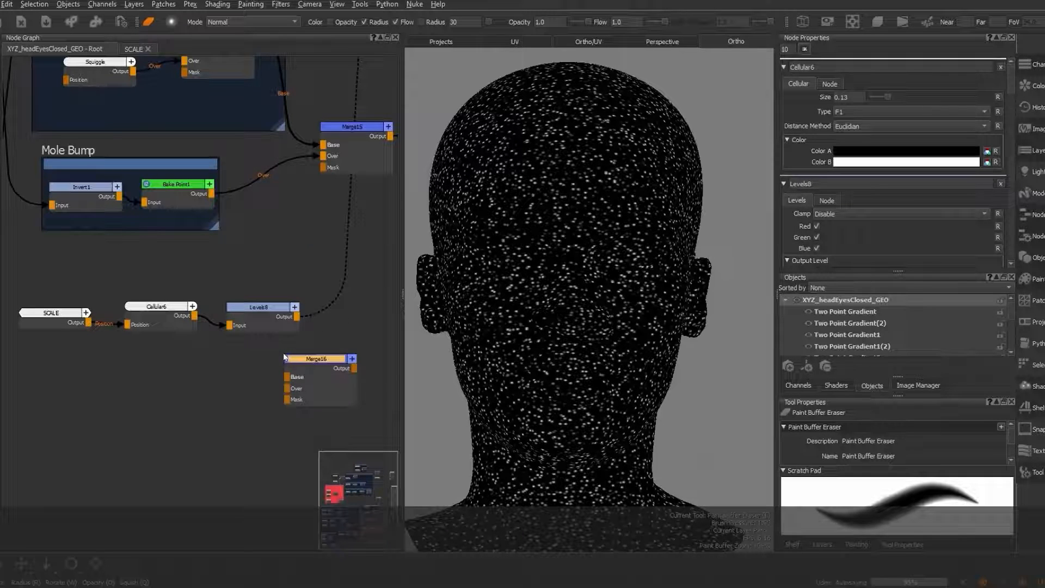
scroll(299, 248, down, 2)
middle_drag(299, 247, 169, 270)
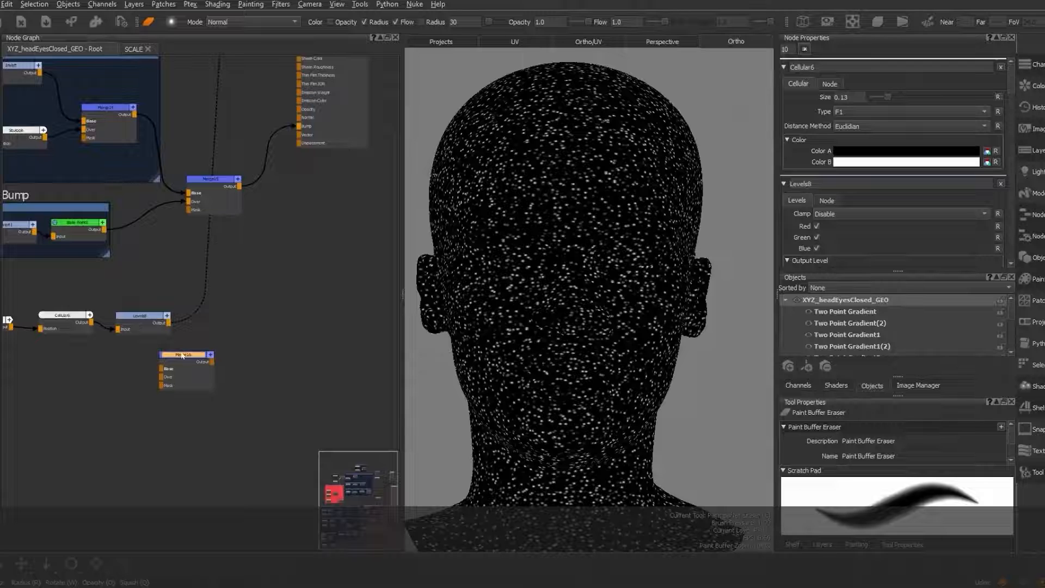
drag(182, 356, 279, 245)
Step: Connect the Mole Bump Merge's output to the new Merge node's Base and the Levels output to its Over input
scroll(279, 245, up, 2)
middle_drag(274, 155, 250, 232)
drag(273, 131, 213, 351)
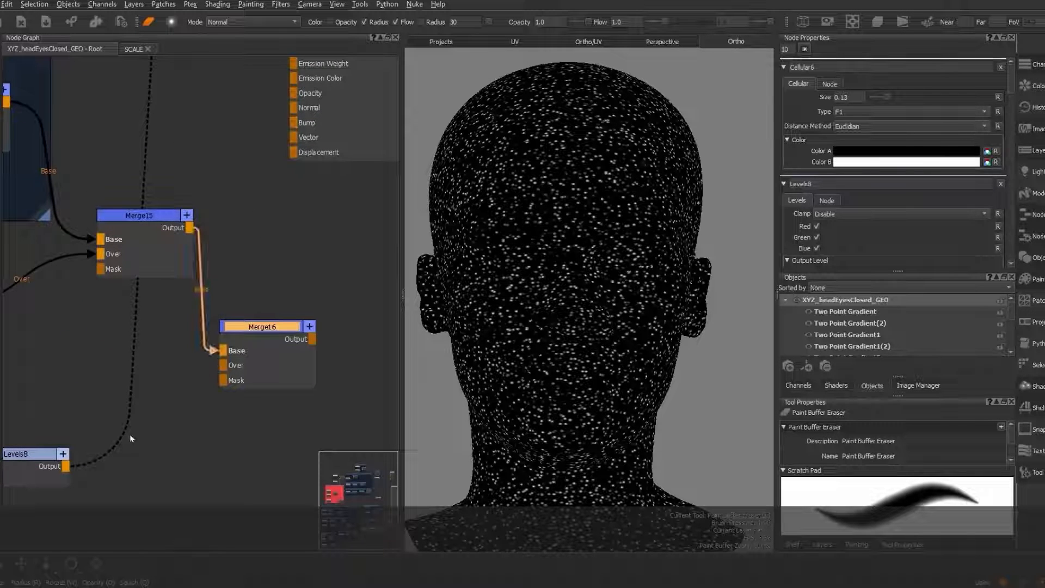
drag(65, 466, 223, 365)
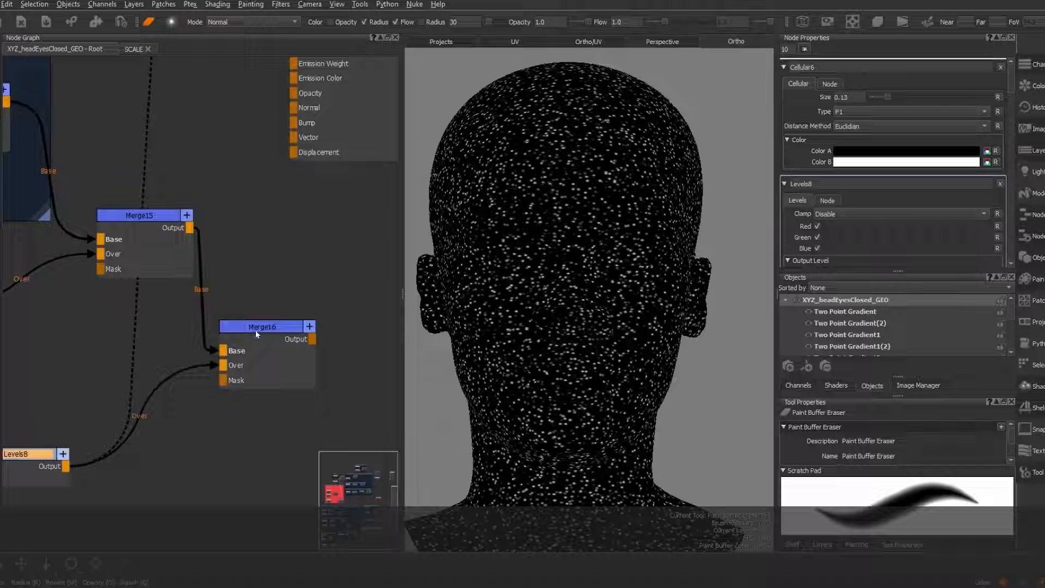
Step: Connect the new Merge node's output to the shader's Bump input and set its Mode to Screen
click(257, 330)
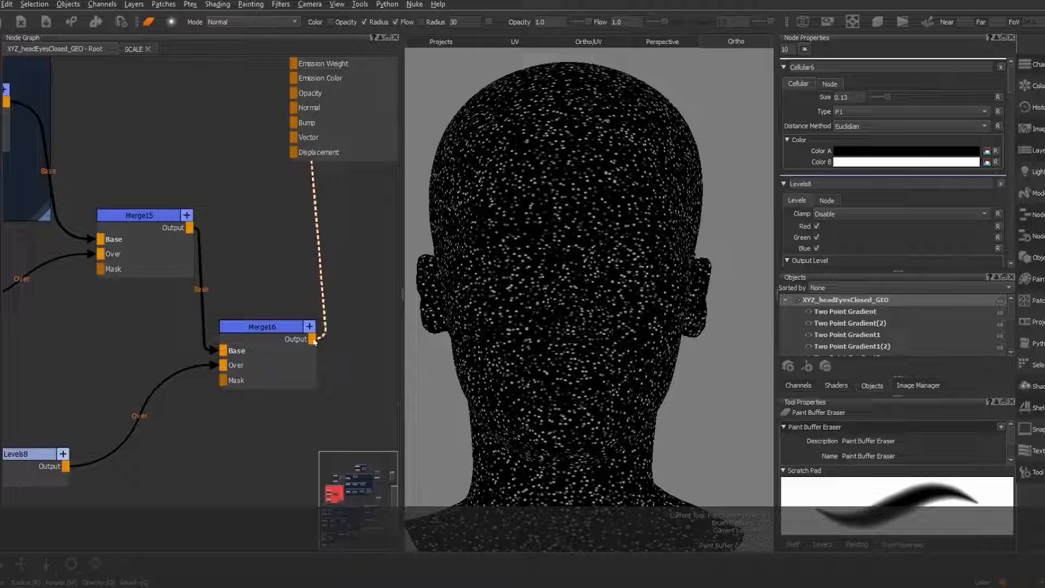
drag(312, 342, 294, 122)
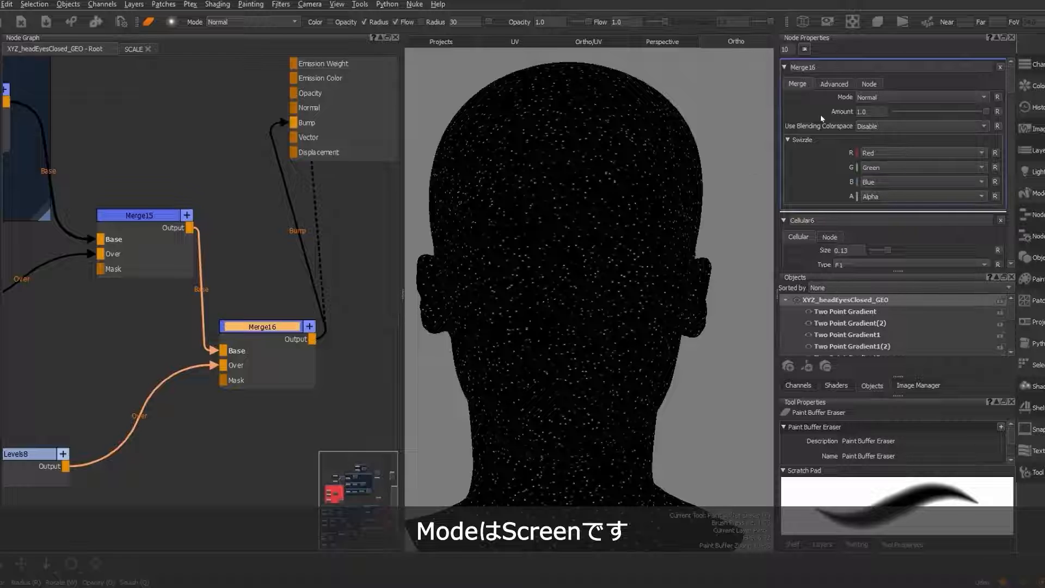
click(917, 98)
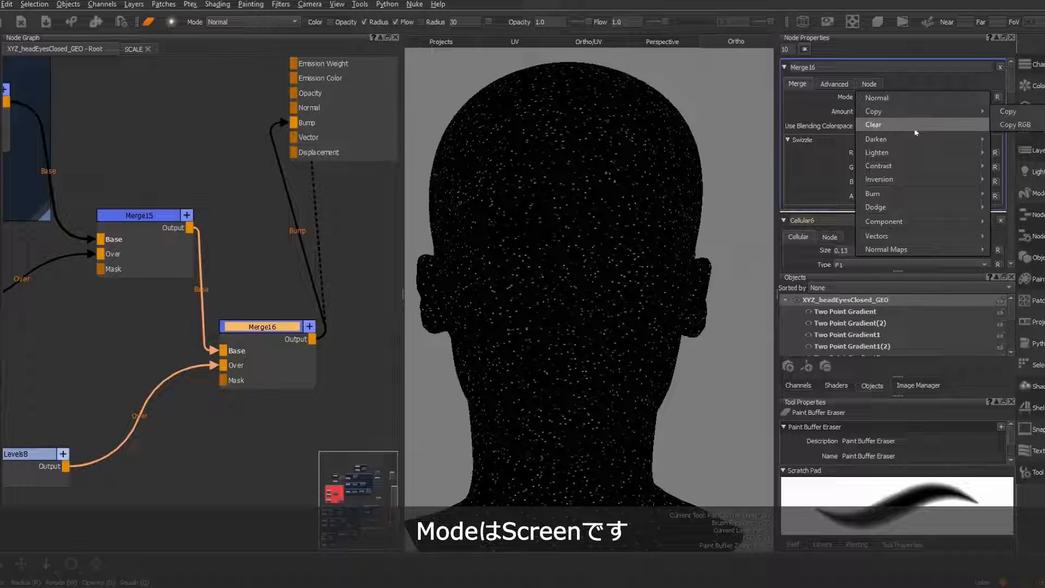
mouse_move(914, 153)
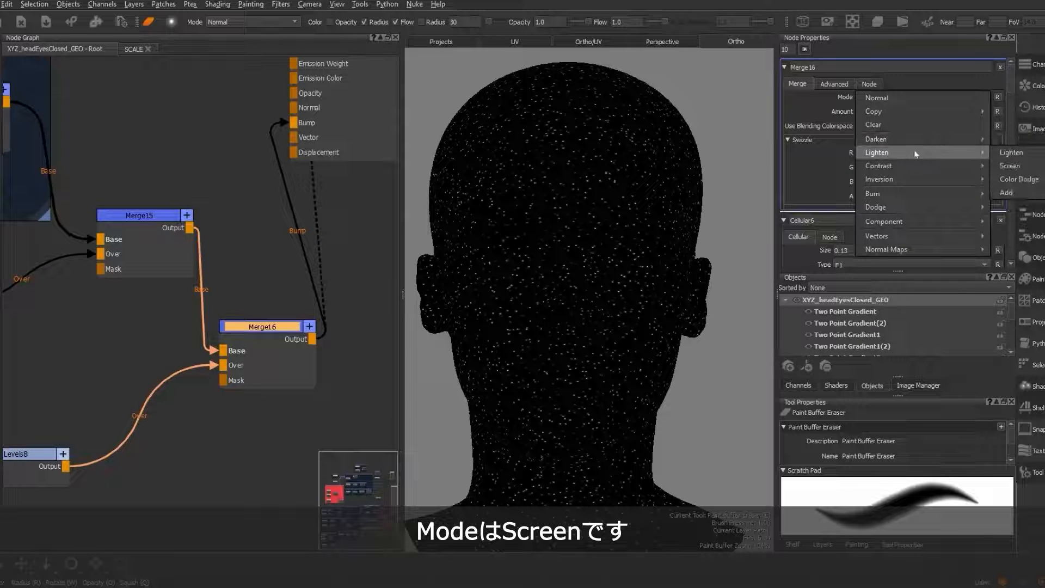
click(1009, 167)
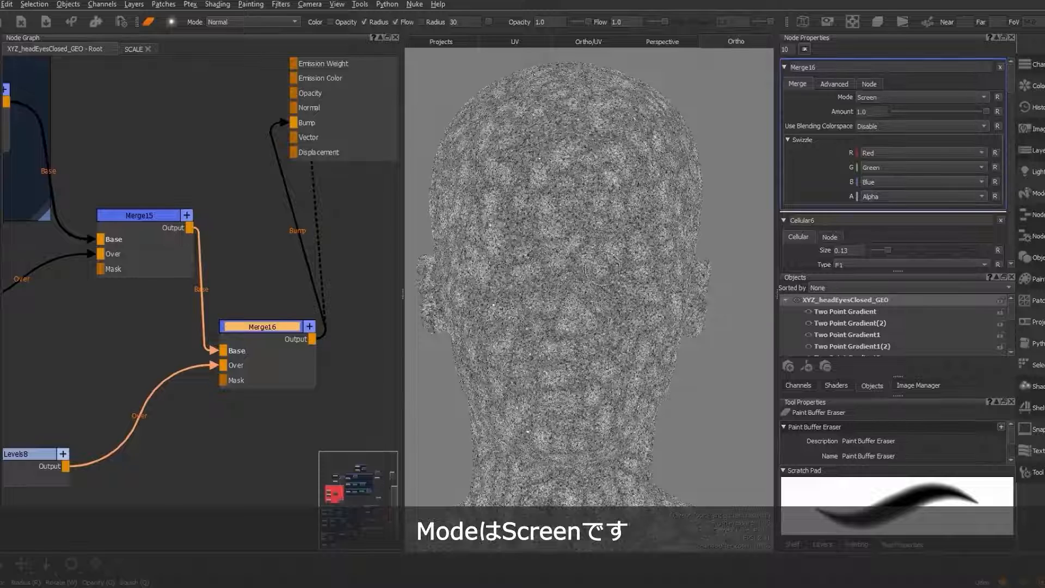
Step: Nudge the new Merge node up slightly and view the shader on the head to examine the skin roughness
drag(275, 326, 279, 318)
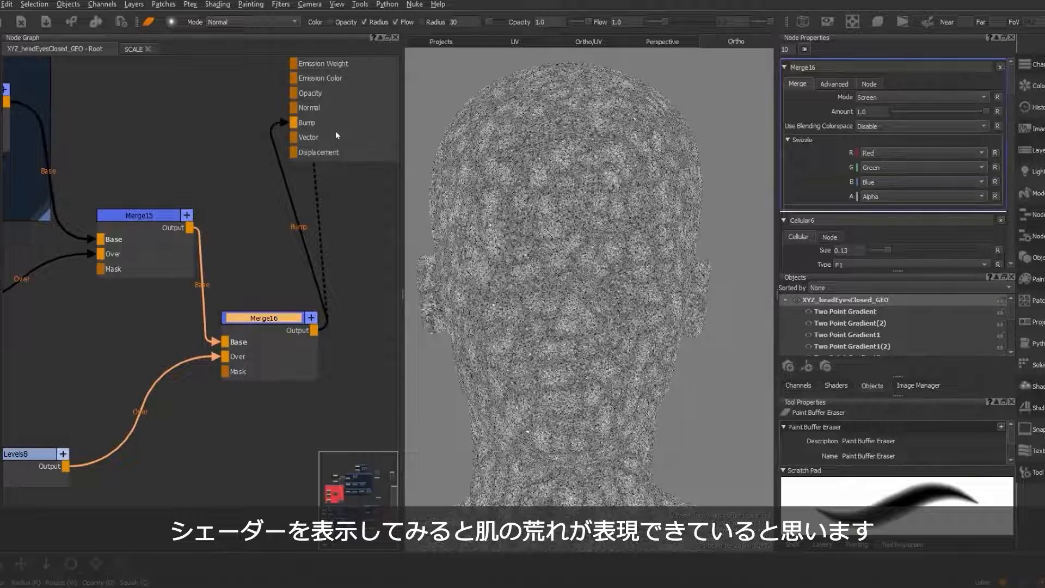
click(351, 122)
key(v)
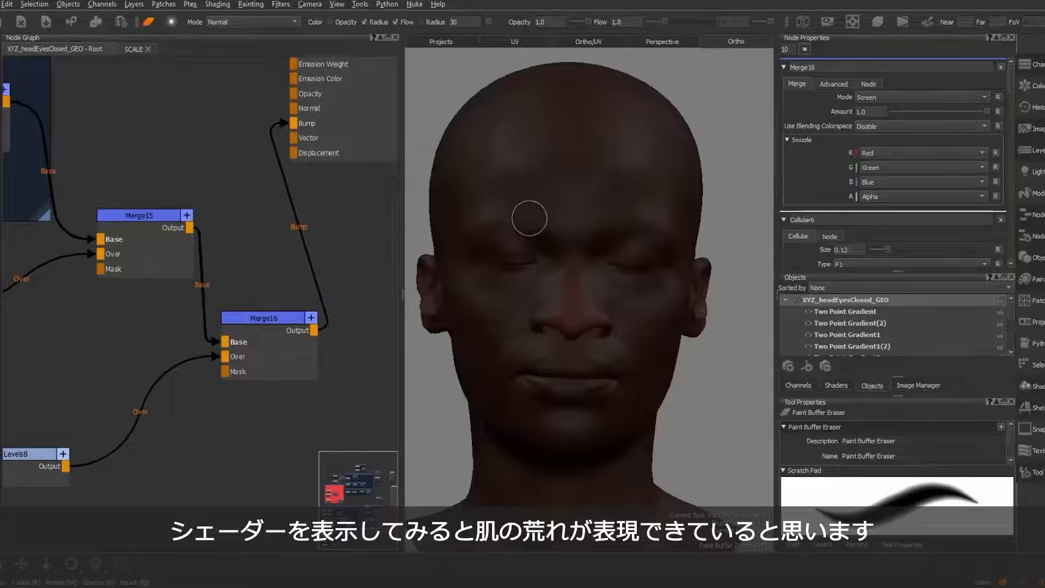
Step: Examine the bump detail up close on the forehead and the side of the head
scroll(595, 212, up, 5)
alt+drag(567, 195, 632, 406)
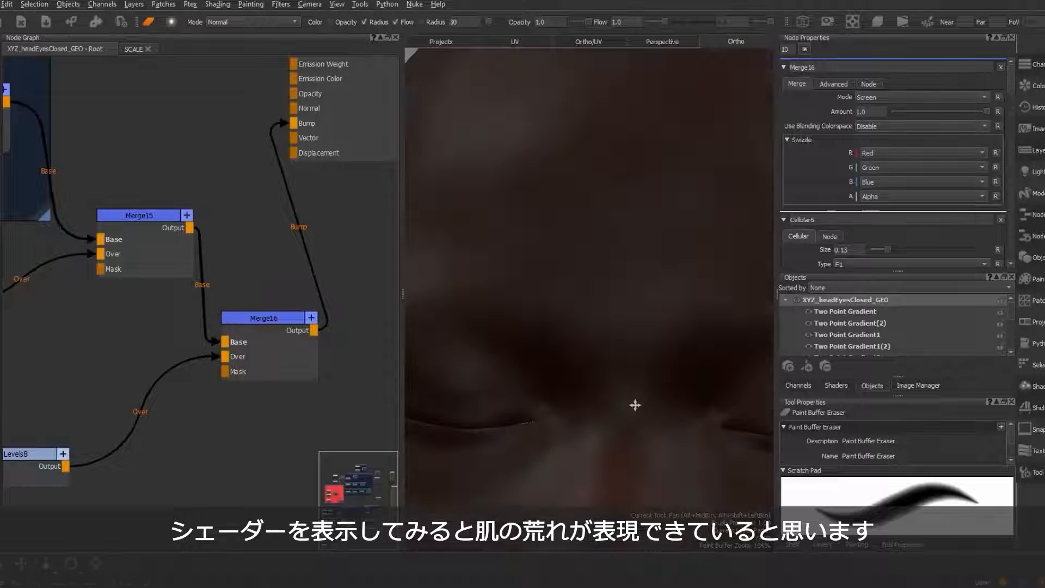
mouse_move(546, 340)
alt+mouse_down()
mouse_move(497, 275)
mouse_move(619, 309)
alt+mouse_up()
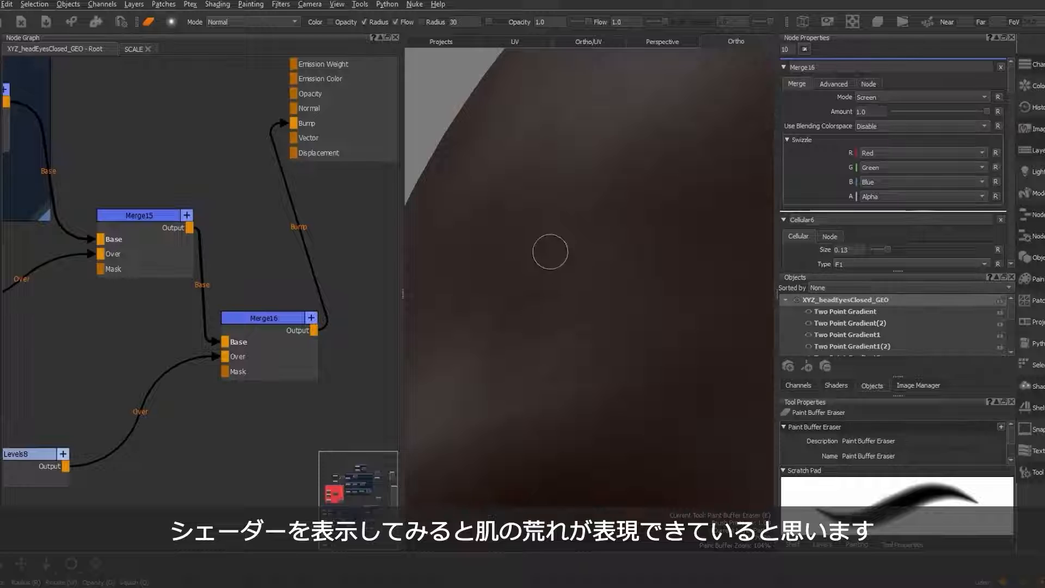
mouse_move(571, 222)
alt+right_down()
mouse_move(583, 292)
mouse_move(533, 285)
mouse_move(538, 296)
alt+right_up()
alt+drag(539, 296, 598, 305)
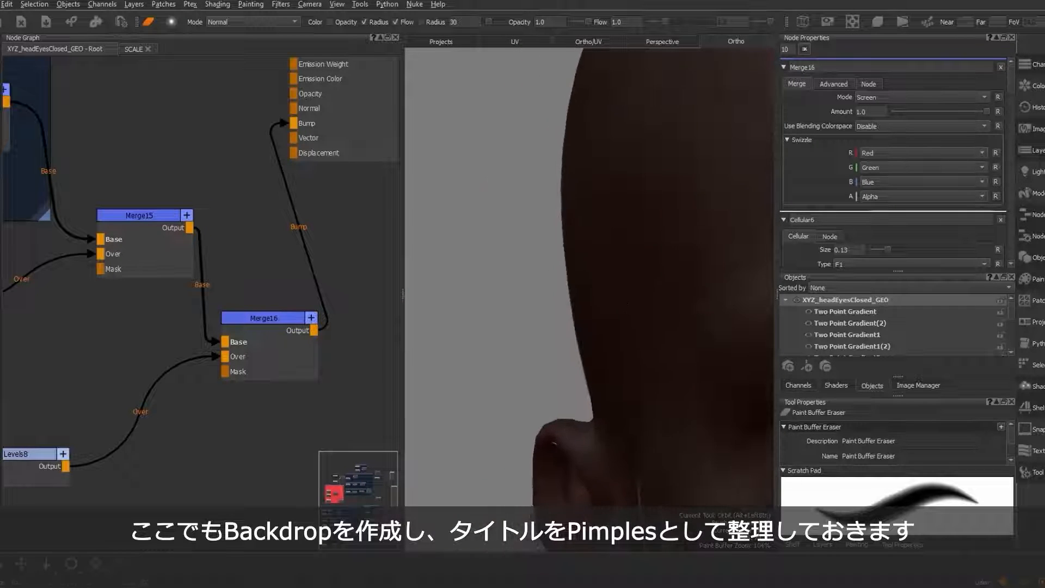
alt+right_drag(599, 305, 508, 354)
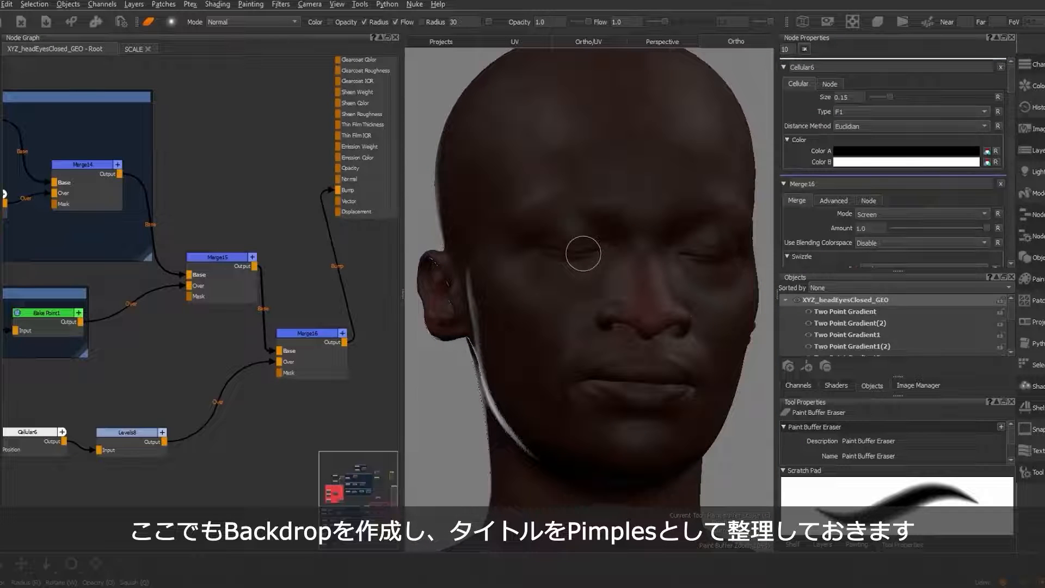
Step: Add a Backdrop below the Mole Bump group and size it to enclose the SCALE, Cellular and Levels nodes
scroll(230, 446, down, 2)
middle_drag(230, 447, 323, 408)
drag(351, 431, 94, 356)
key(Tab)
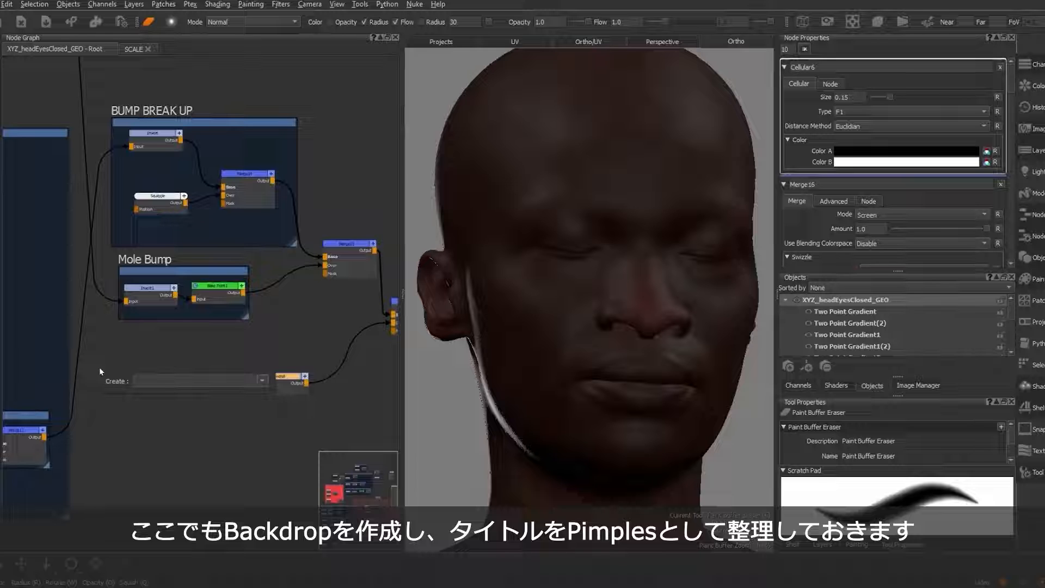
key(Escape)
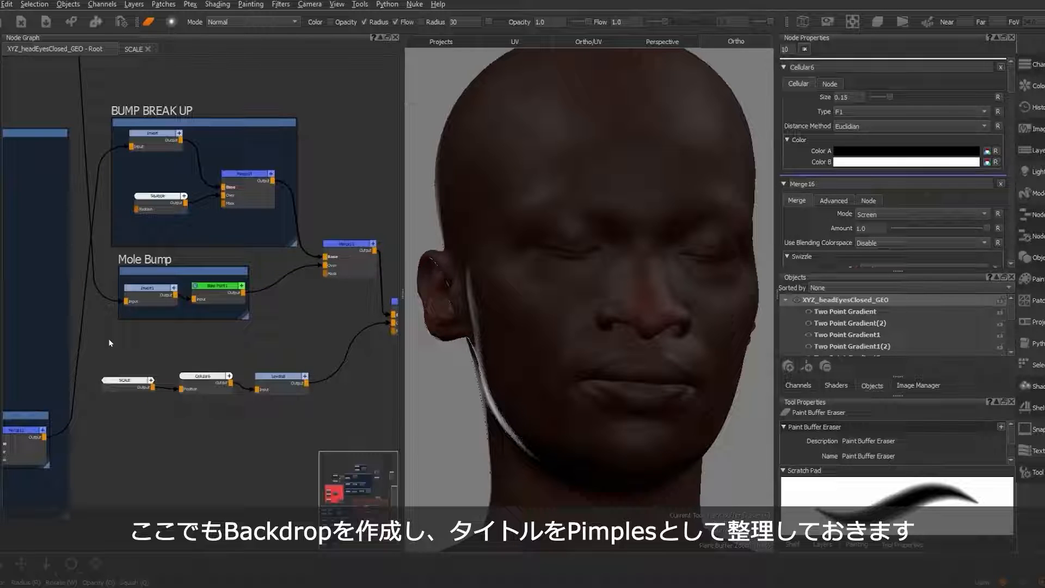
key(Tab)
text(ba)
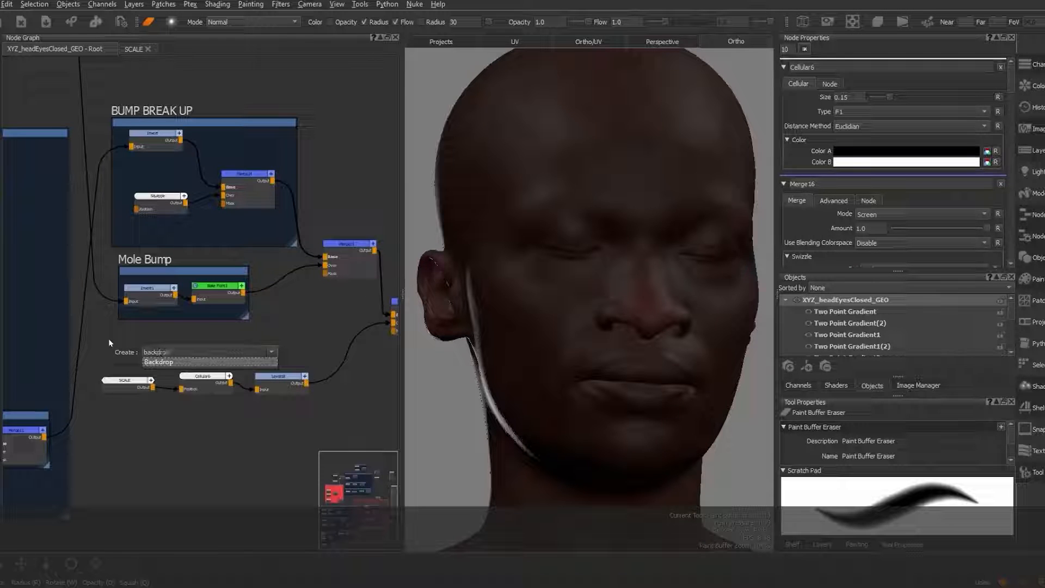
key(Return)
drag(126, 344, 107, 351)
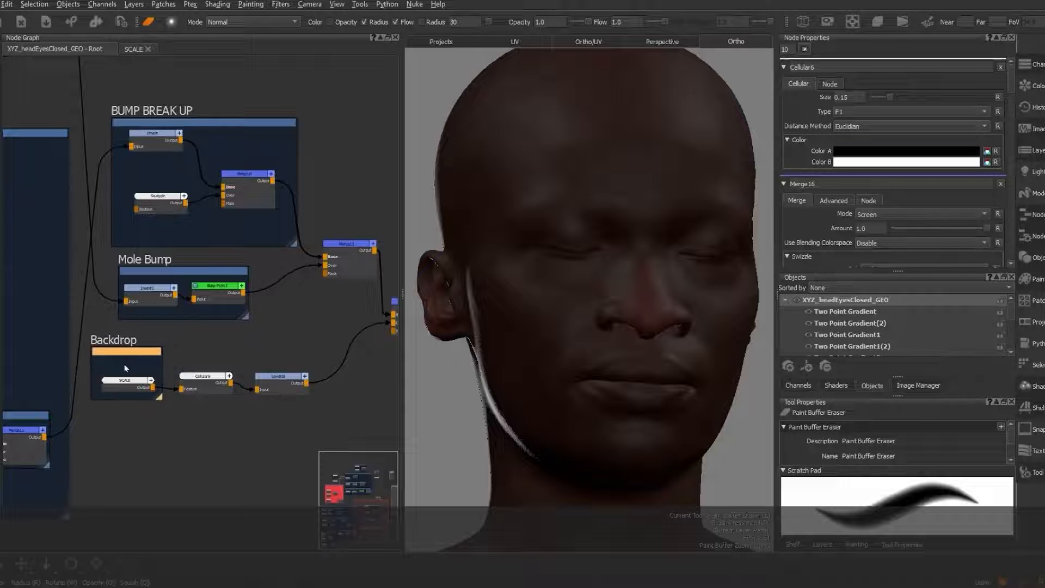
drag(160, 401, 321, 417)
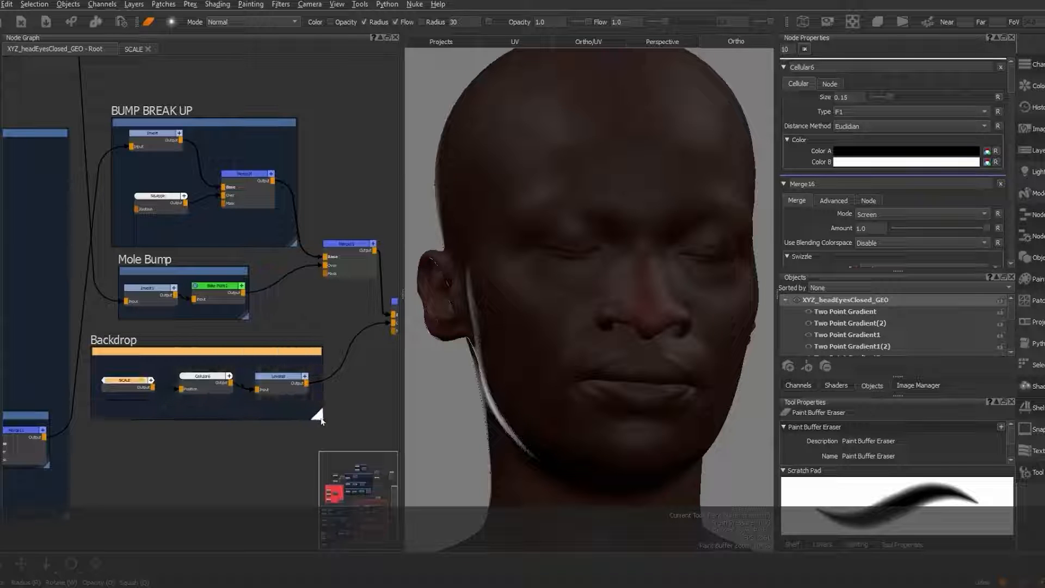
Step: Rename the new Backdrop as Pimples
click(133, 351)
double_click(131, 351)
double_click(817, 67)
text(pimples)
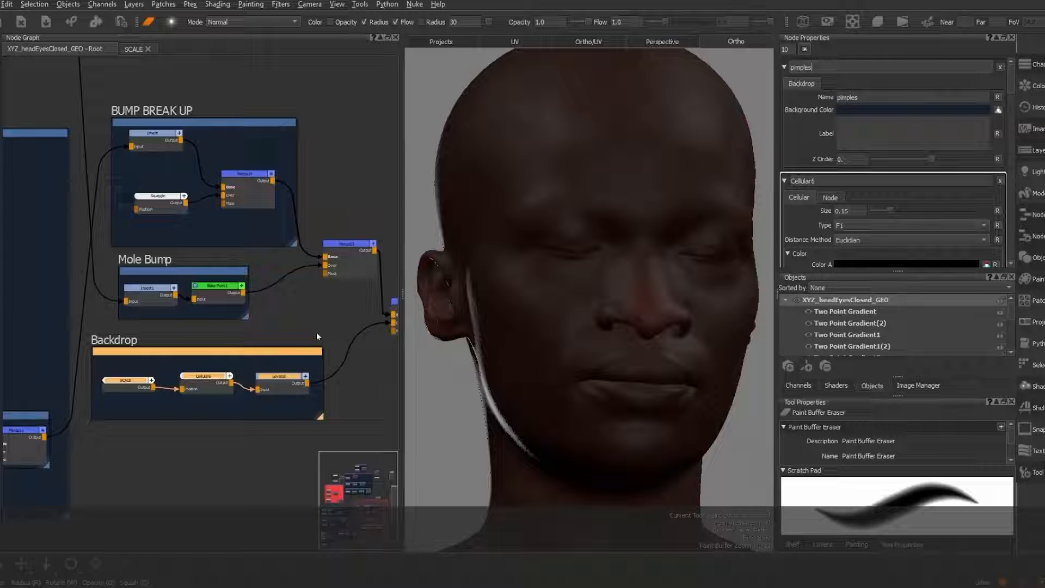
key(Return)
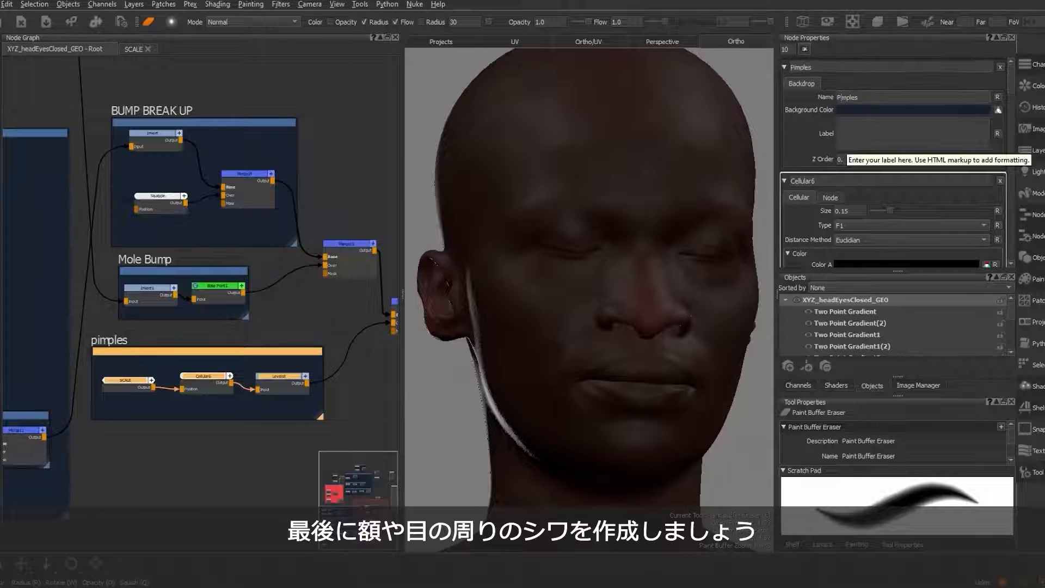
click(198, 475)
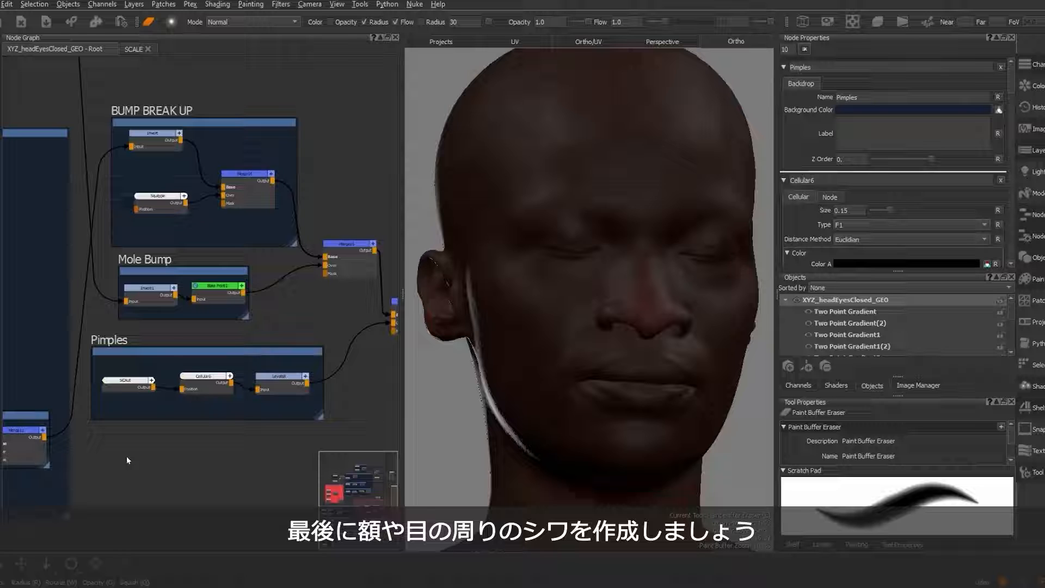
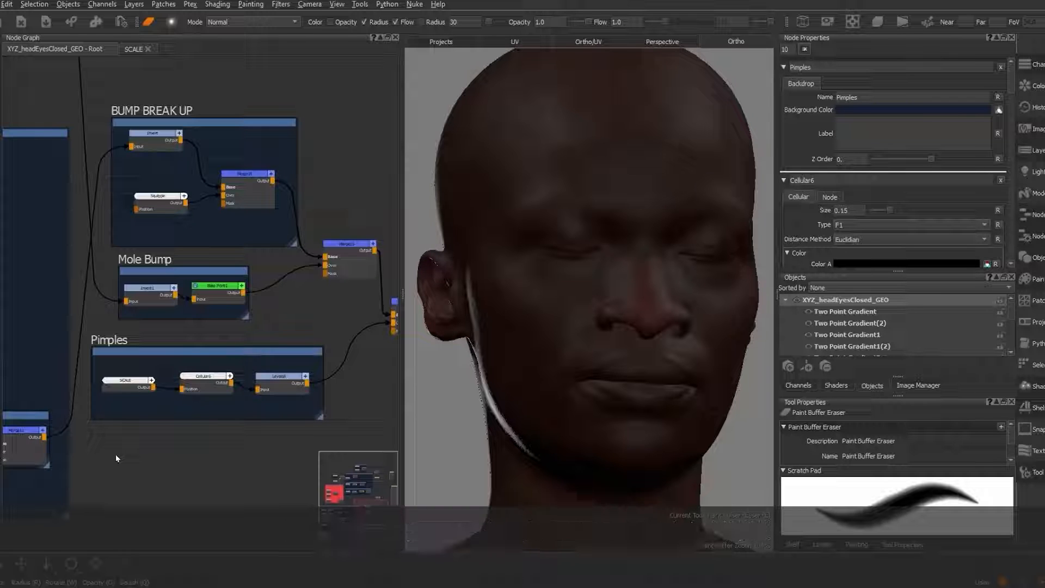
Step: Paste a copy of the SCALE group below the Pimples backdrop and place a new Cloud node beside it
click(120, 381)
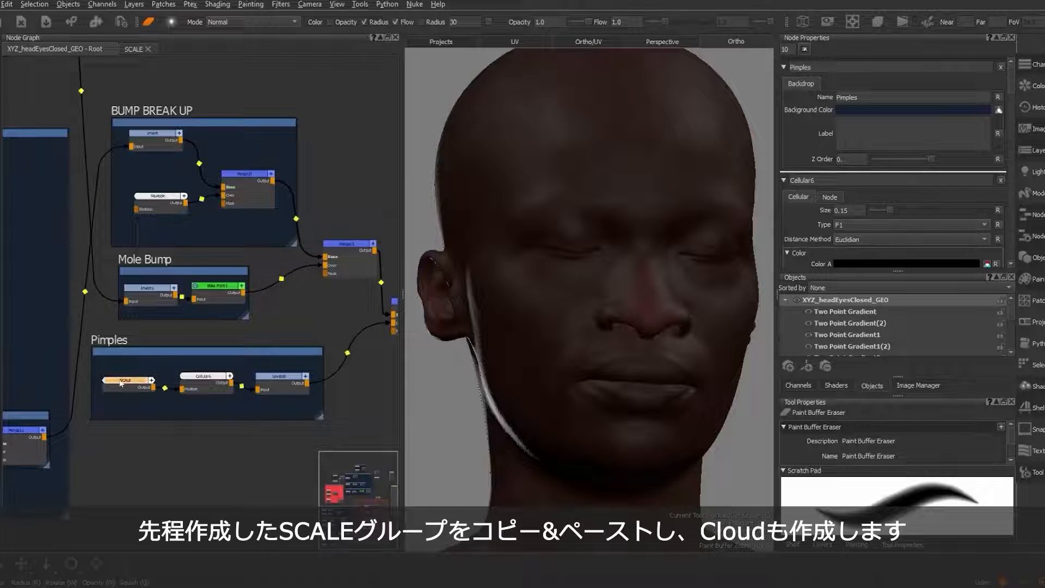
key(ctrl+v)
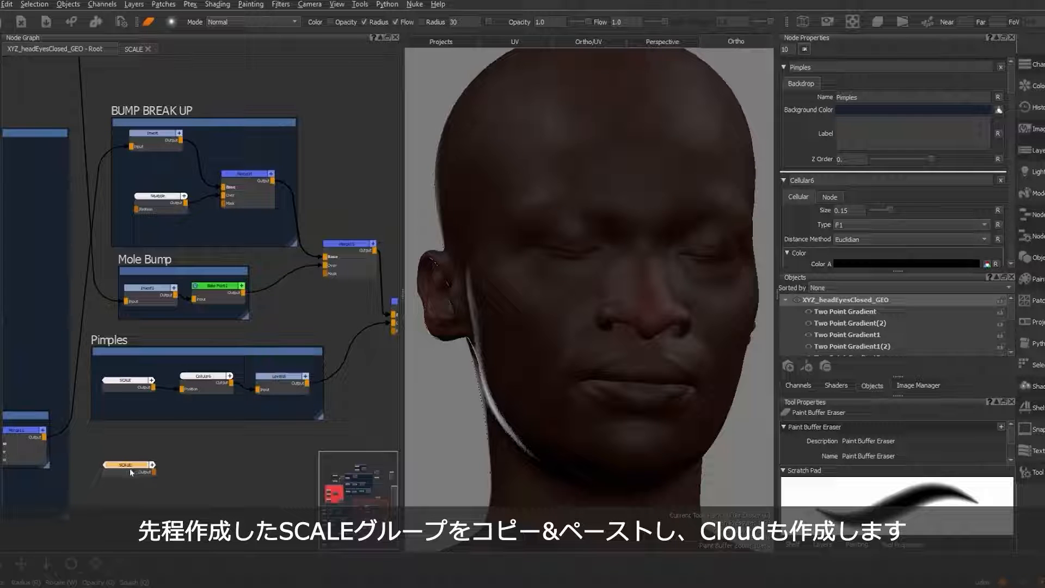
click(178, 467)
key(Tab)
text(clo)
key(Return)
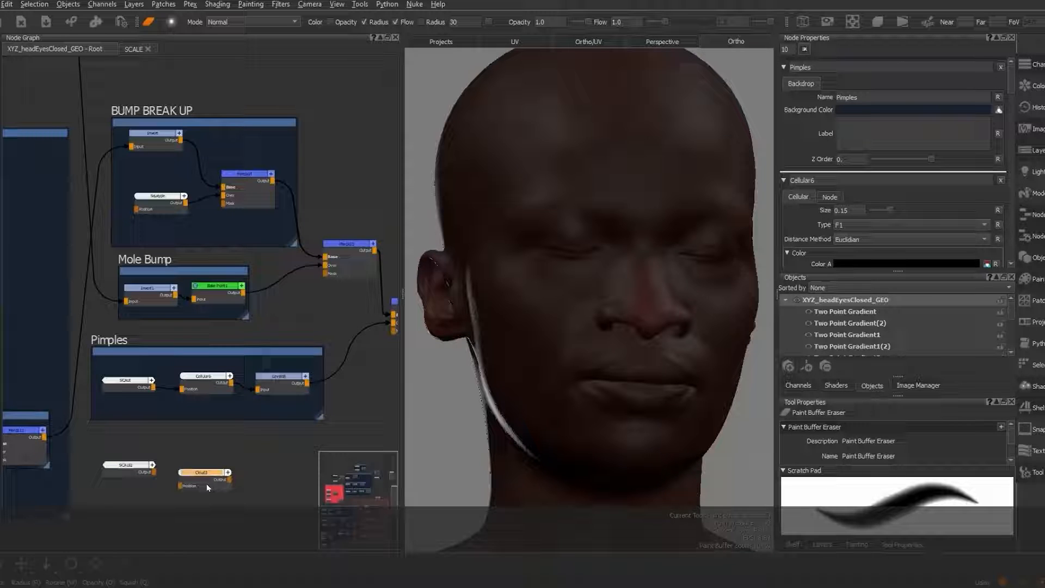
drag(208, 475, 209, 467)
Step: Invert the Cloud node's colors by setting Color A to black and Color B to white
double_click(209, 467)
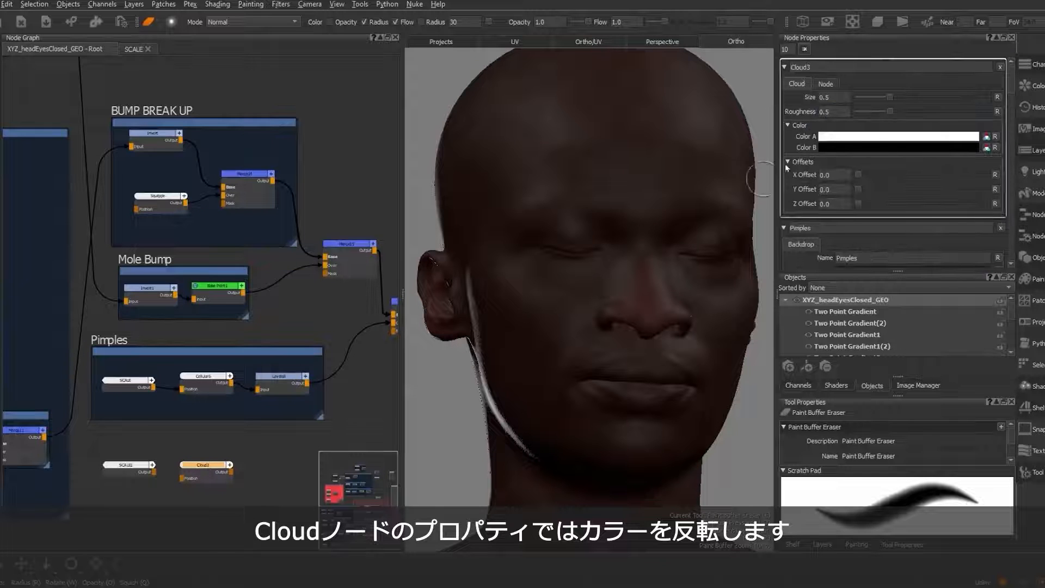
click(853, 138)
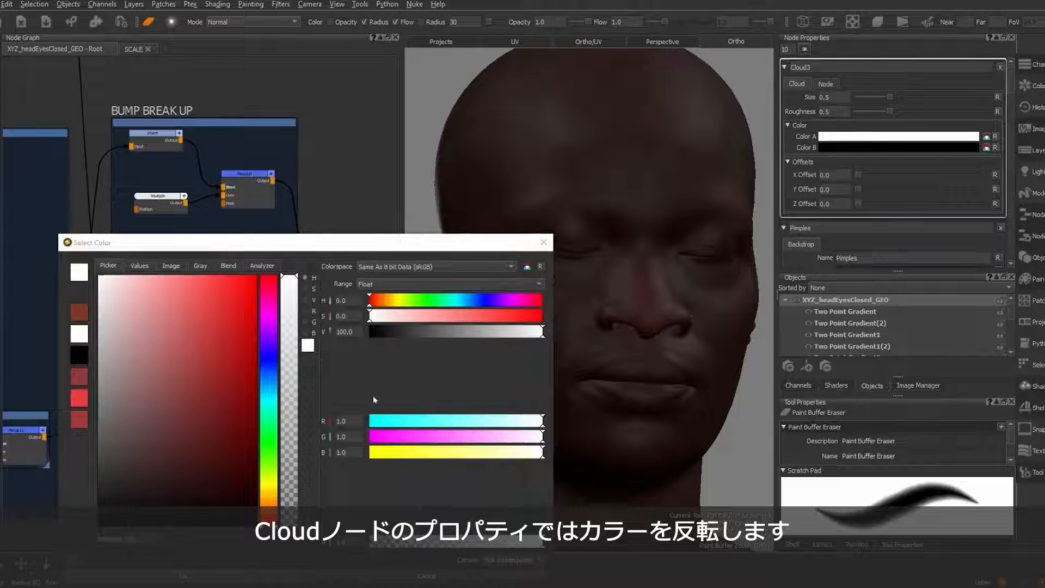
drag(212, 379, 98, 526)
click(276, 575)
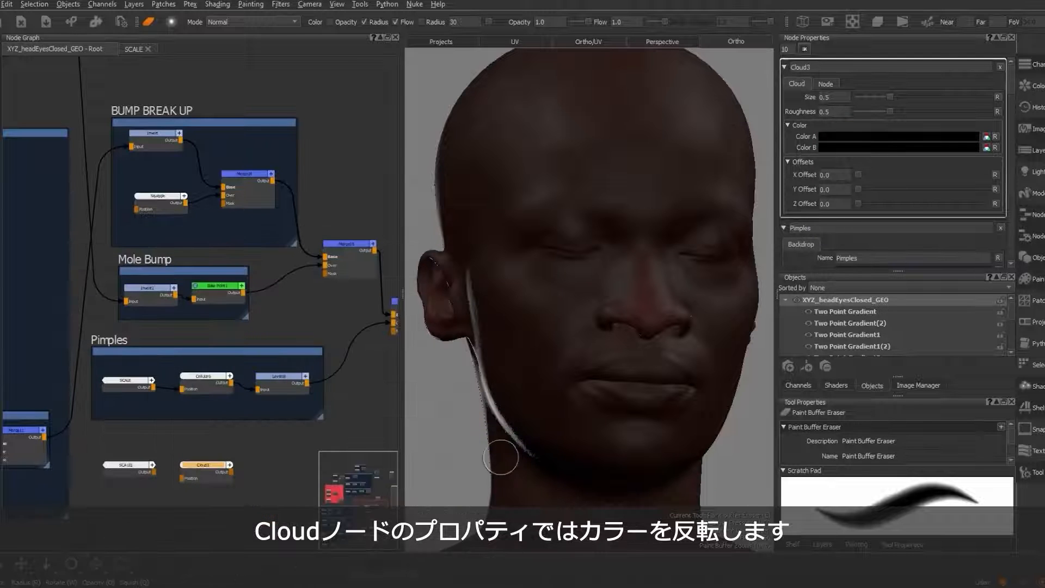
click(837, 150)
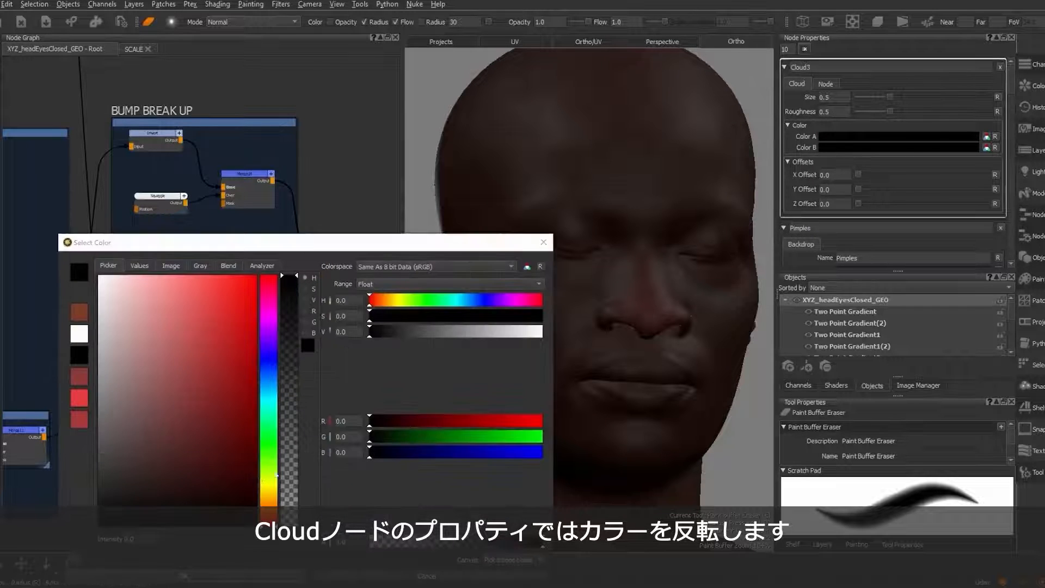
drag(198, 459, 57, 256)
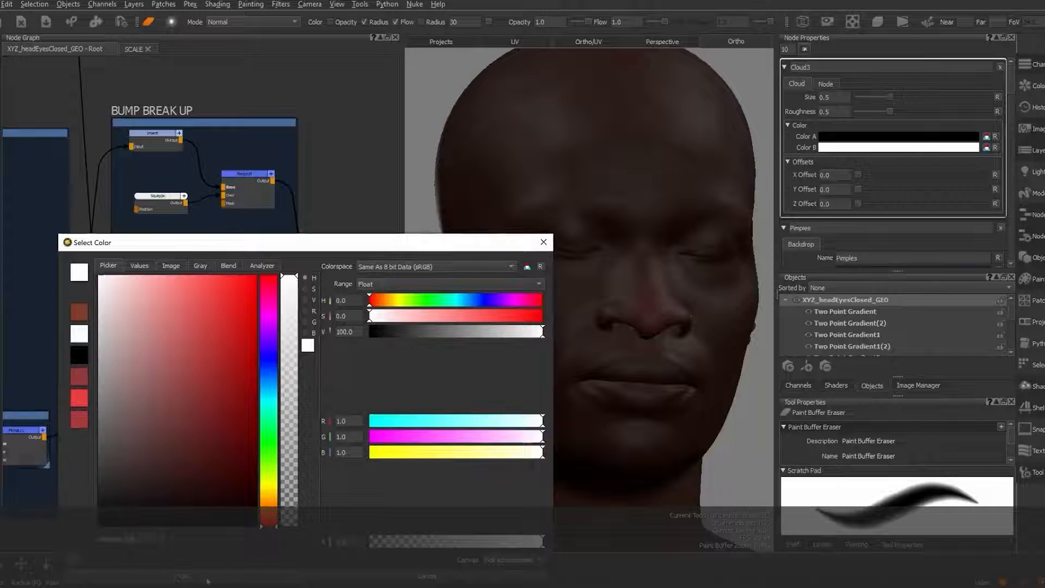
click(208, 579)
Step: Preview the Cloud node on the head and connect the copied SCALE group's output to its Position input
key(1)
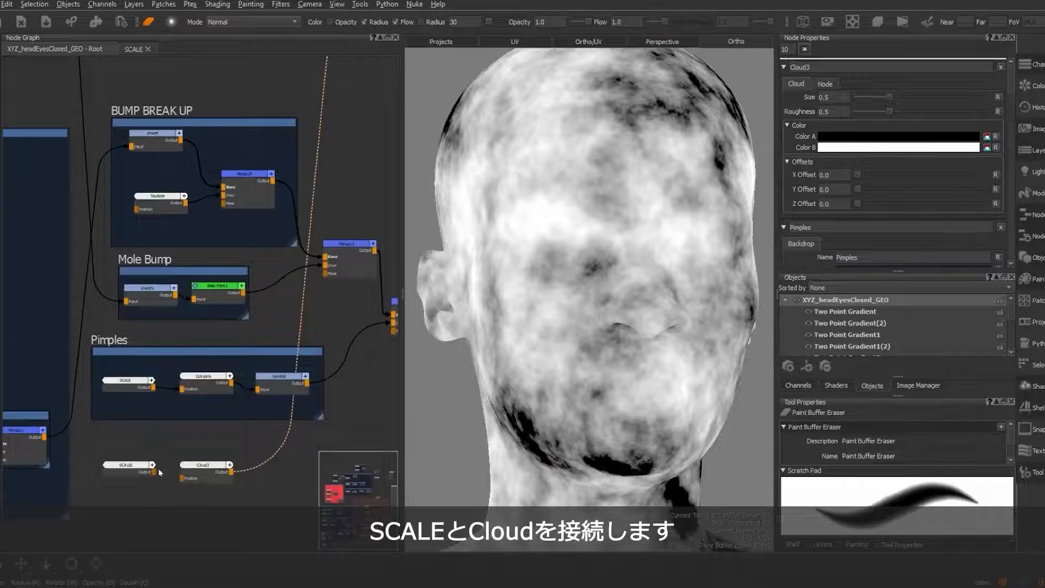
drag(153, 474, 183, 479)
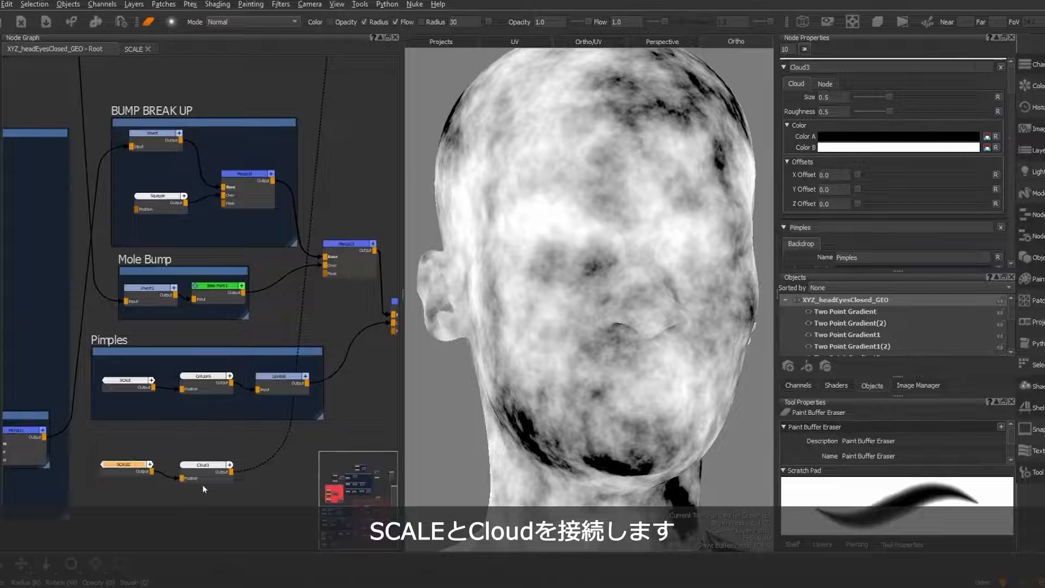
Step: Inside the copied SCALE group, set the Vector node's X to 0.225, Y to 1.0 and Z to 0.972
double_click(129, 466)
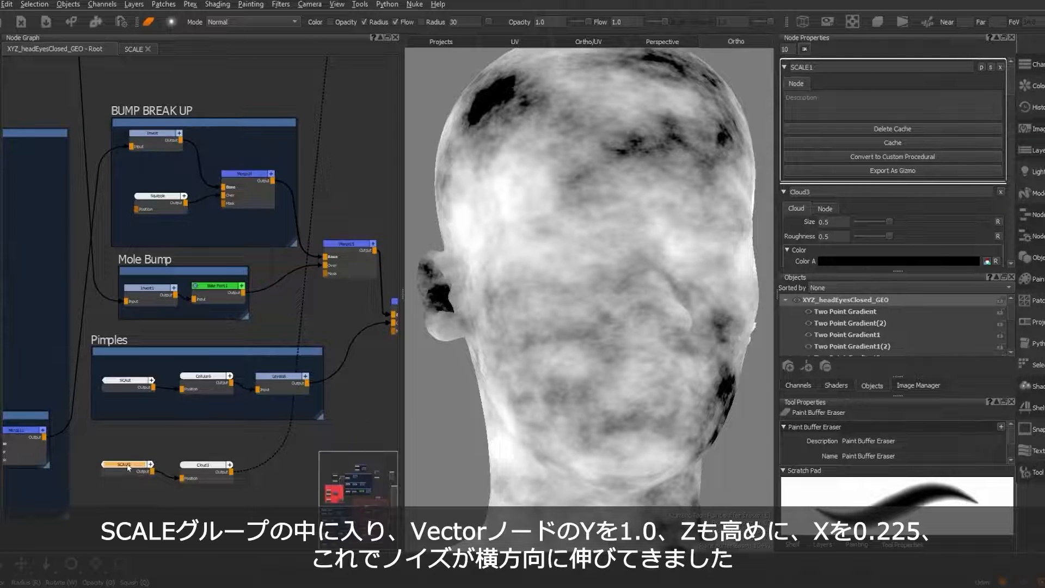
double_click(128, 466)
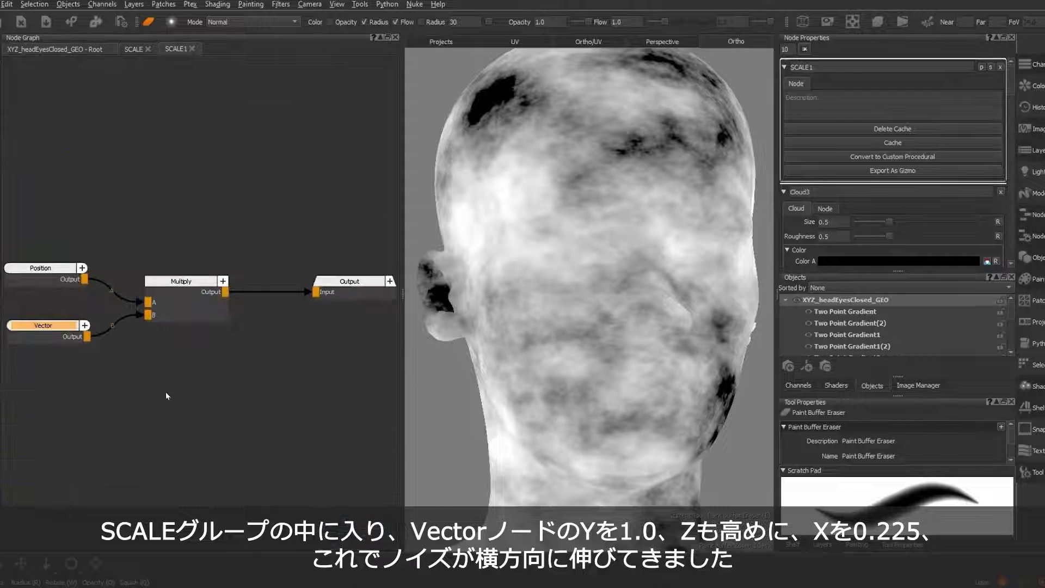
double_click(48, 323)
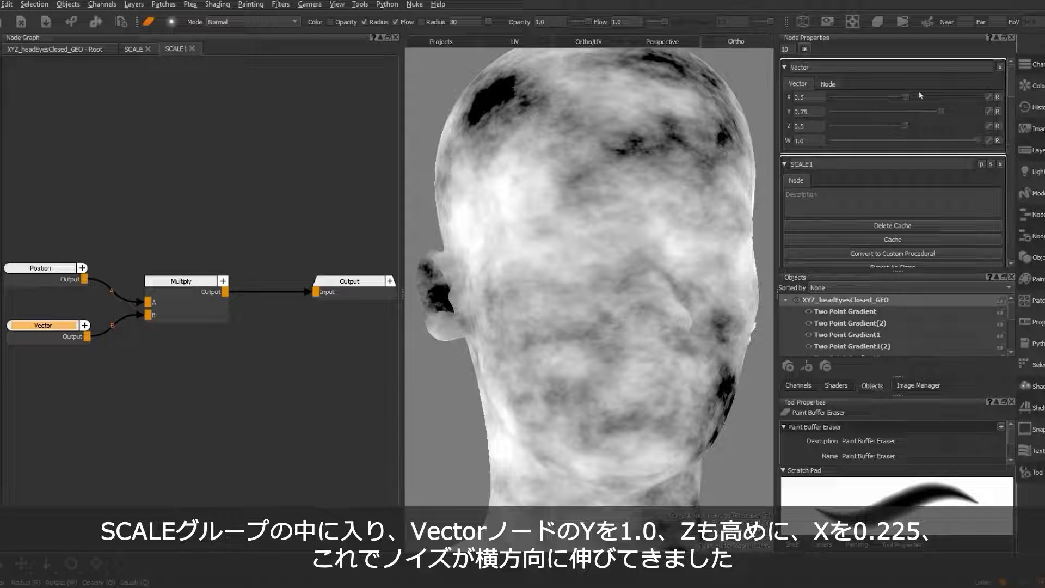
drag(906, 96, 982, 116)
drag(906, 126, 974, 128)
mouse_move(884, 94)
mouse_down()
mouse_move(939, 100)
mouse_move(866, 96)
mouse_up()
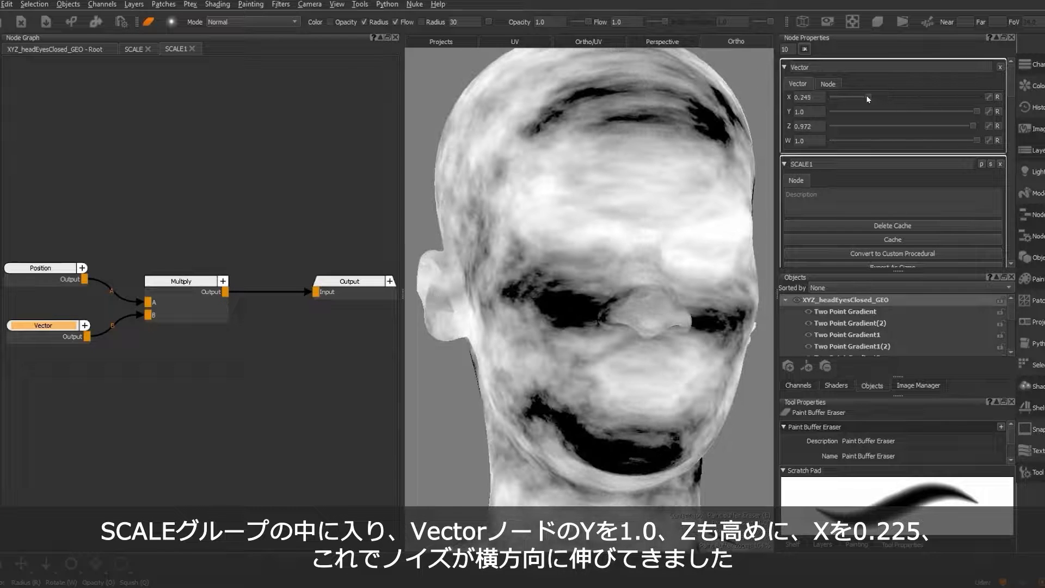
Step: Return to the root graph and set the Cloud node's Size to 0.189 and Roughness to 0.568
click(49, 49)
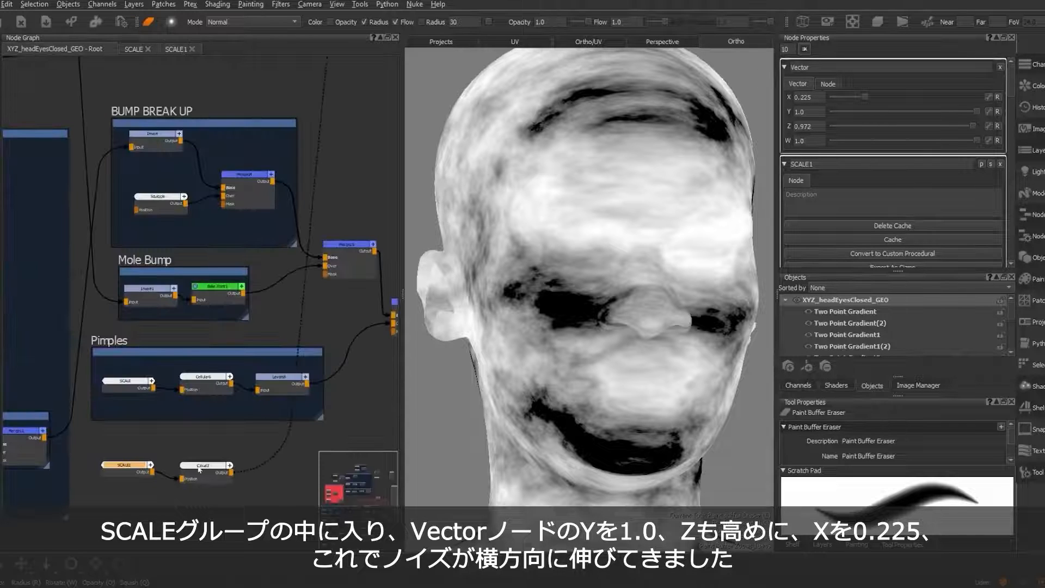
scroll(203, 467, up, 5)
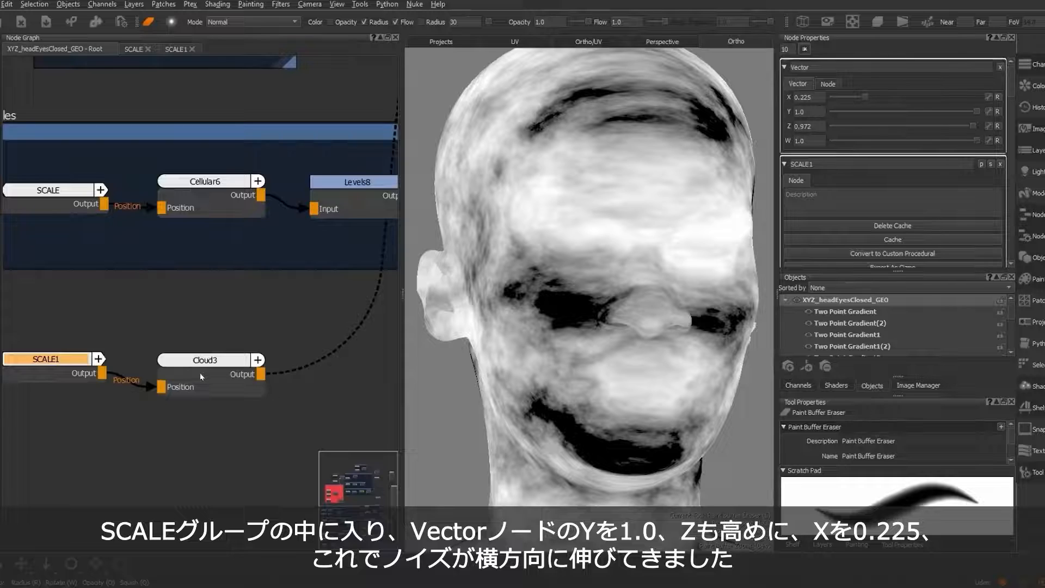
middle_drag(199, 375, 255, 333)
click(266, 321)
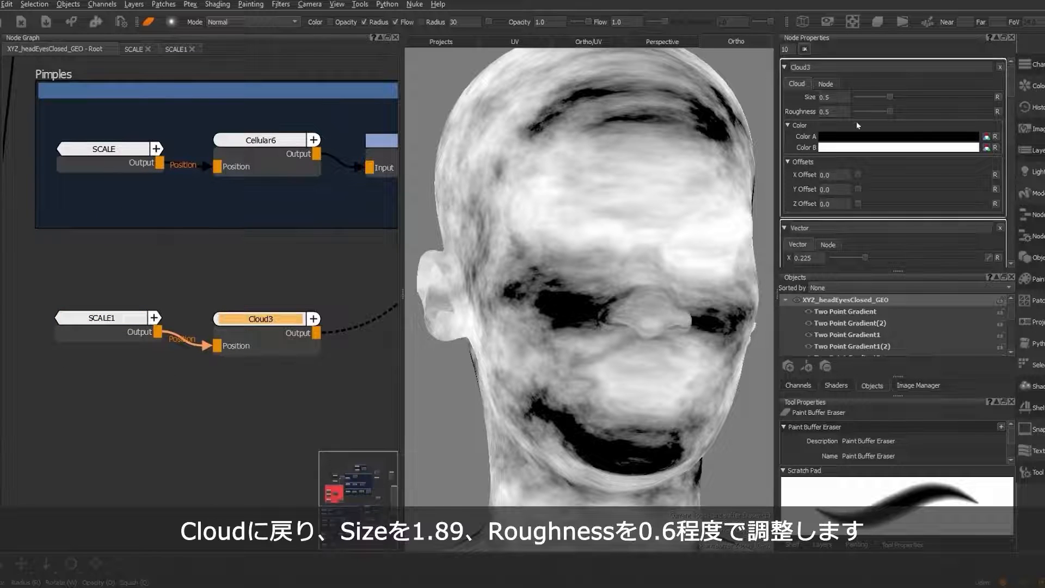
drag(891, 96, 861, 94)
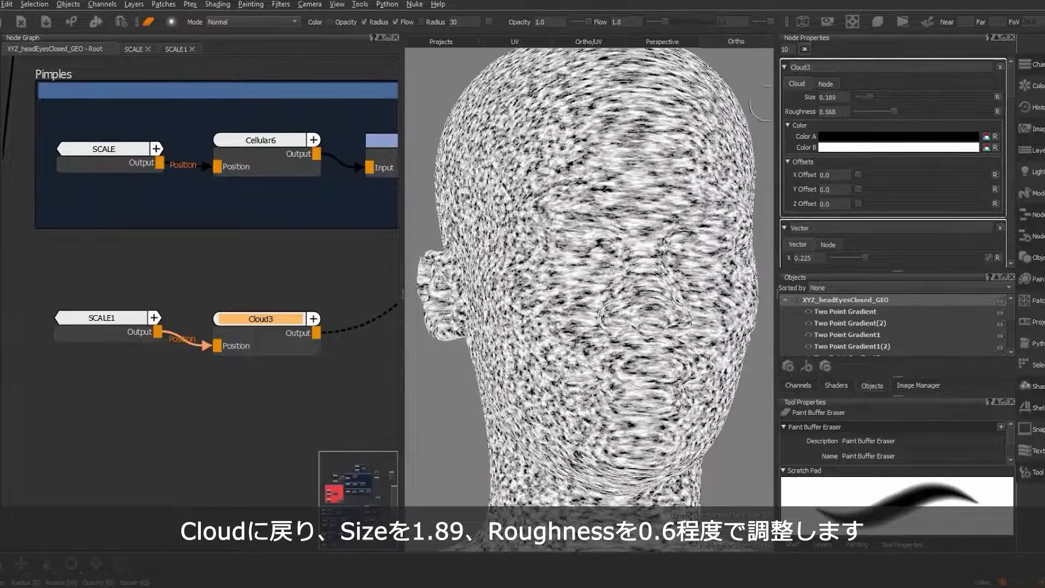
Step: Close the original SCALE group's graph and, in the copied group, set the Vector node's X to 0.088 and Z to 0.361
click(143, 49)
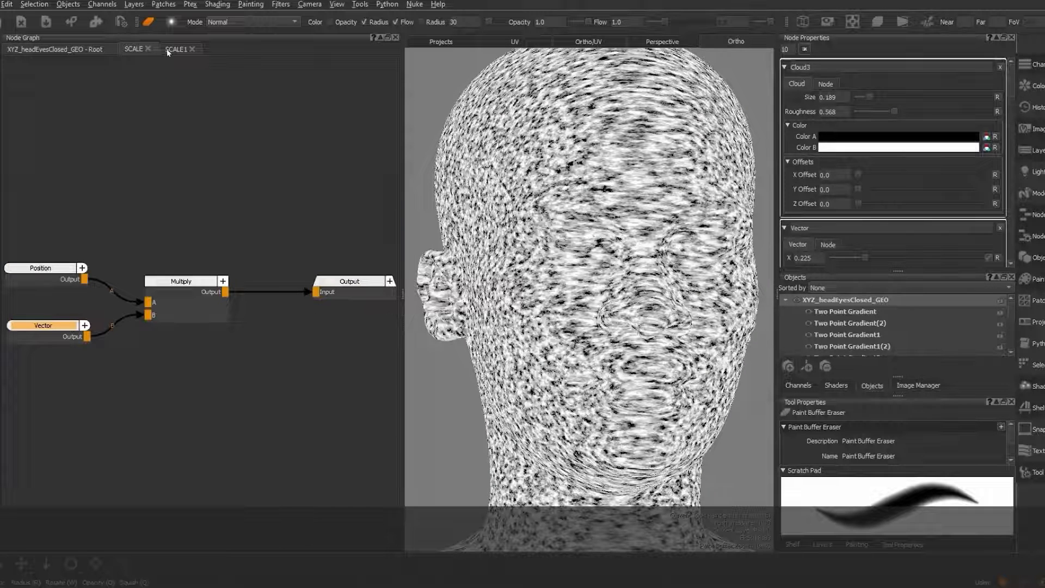
click(148, 49)
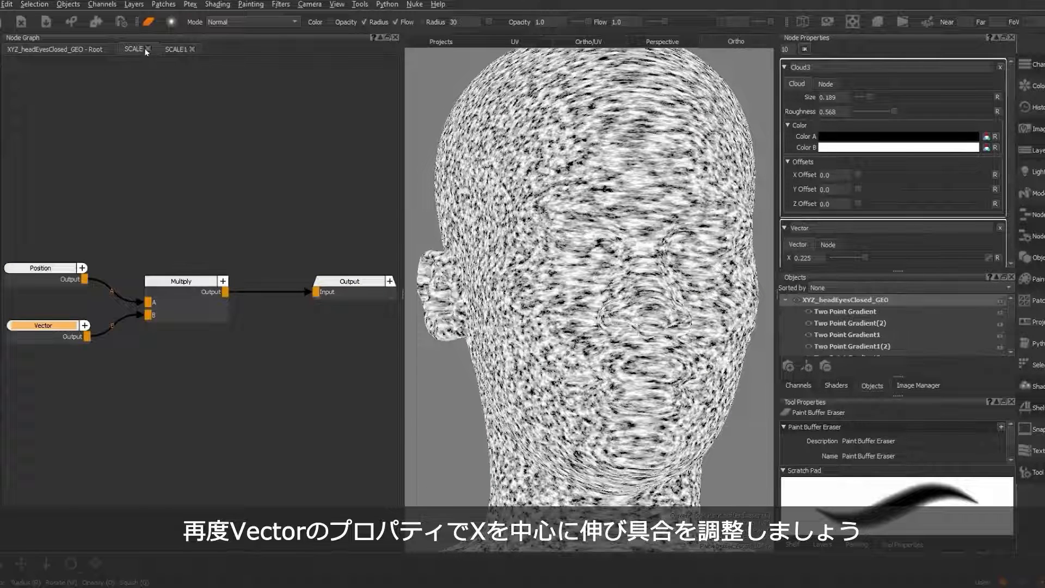
click(51, 327)
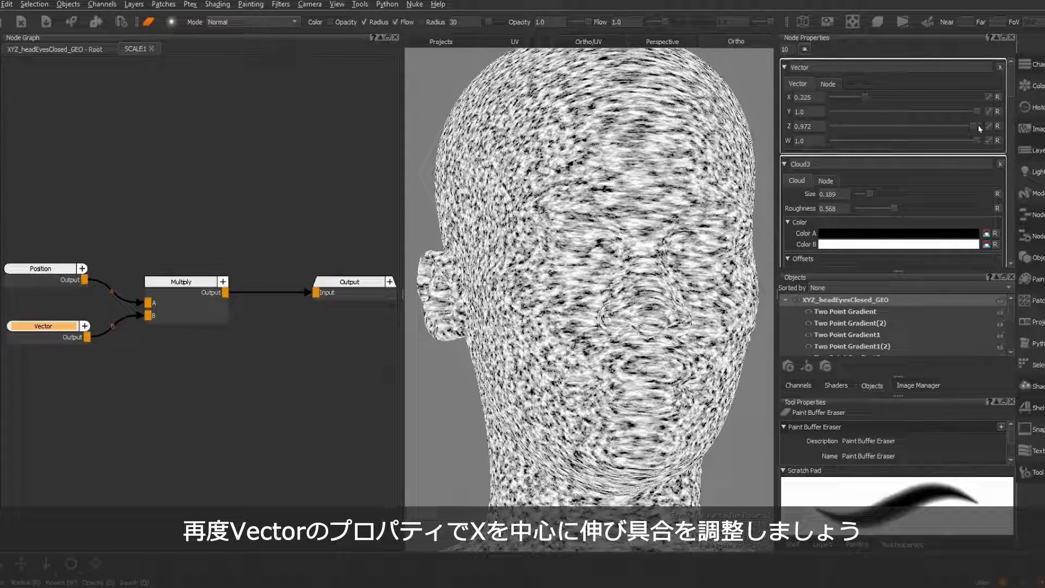
drag(977, 111, 1040, 114)
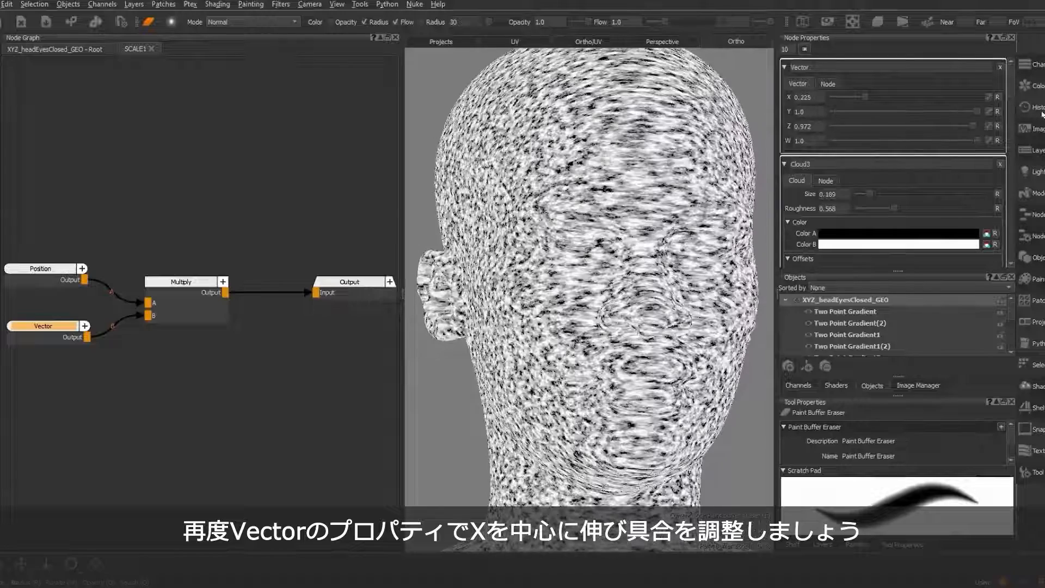
drag(971, 125, 850, 100)
drag(975, 141, 957, 139)
click(998, 140)
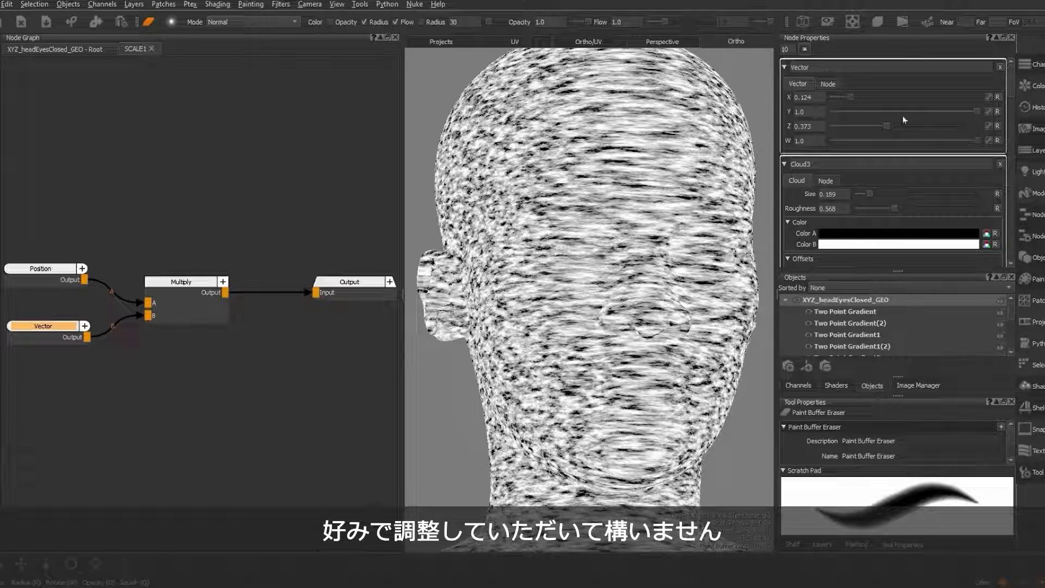
drag(851, 99, 841, 98)
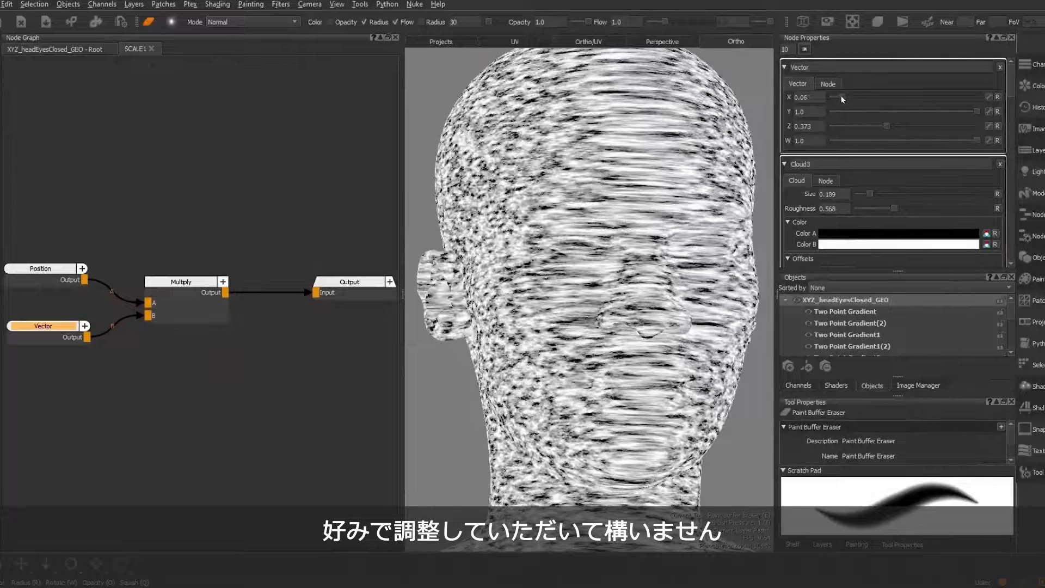
drag(884, 126, 883, 125)
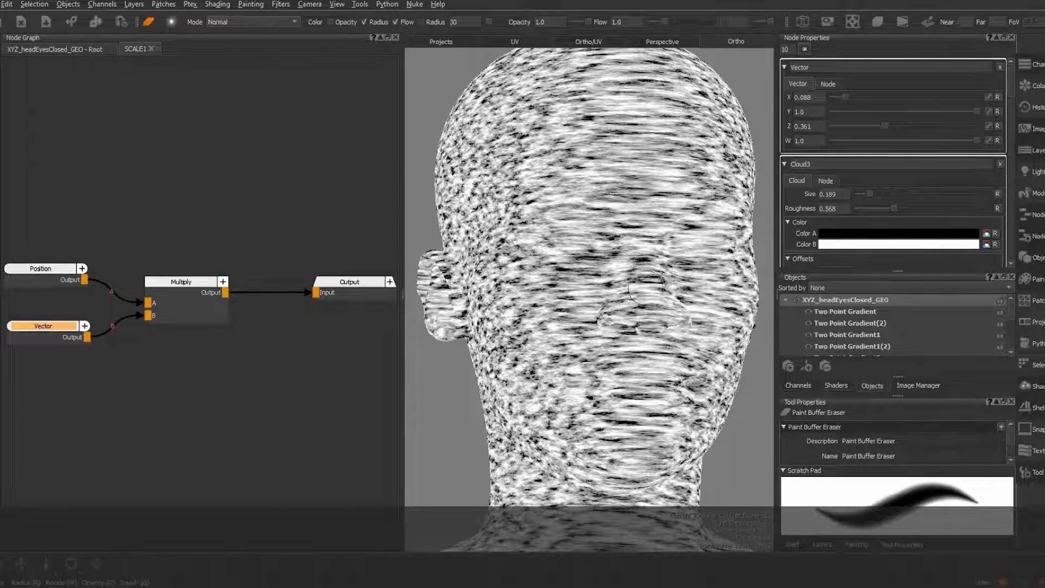
mouse_move(659, 220)
alt+mouse_down()
mouse_move(626, 218)
mouse_move(597, 192)
mouse_move(675, 158)
mouse_move(615, 172)
mouse_move(593, 207)
mouse_move(635, 213)
mouse_move(585, 250)
mouse_move(527, 231)
alt+mouse_up()
click(194, 360)
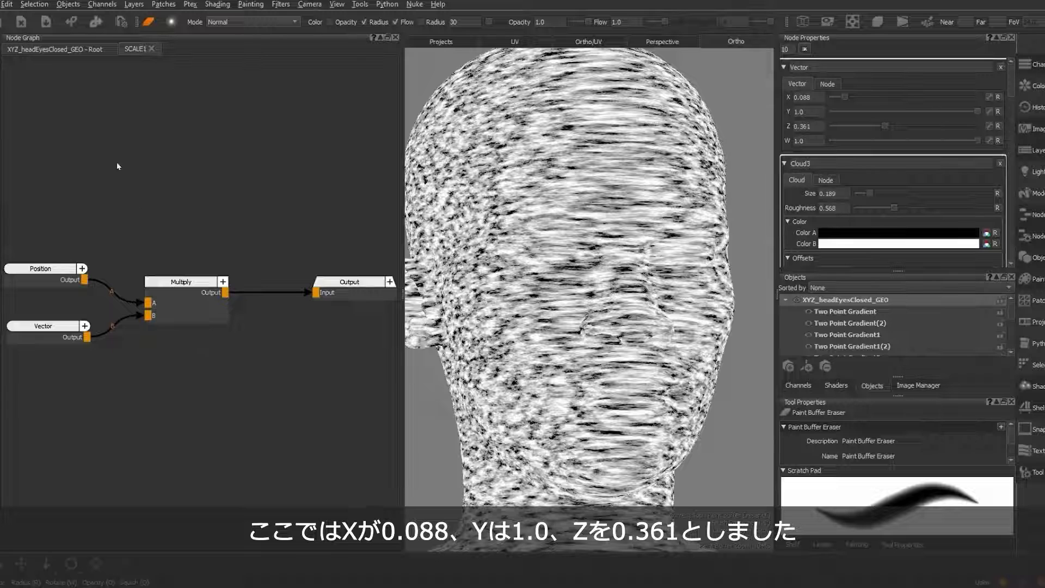
Step: Return to the root graph, add a Levels node beside the Cloud node, and connect the Cloud output to its Input
click(63, 48)
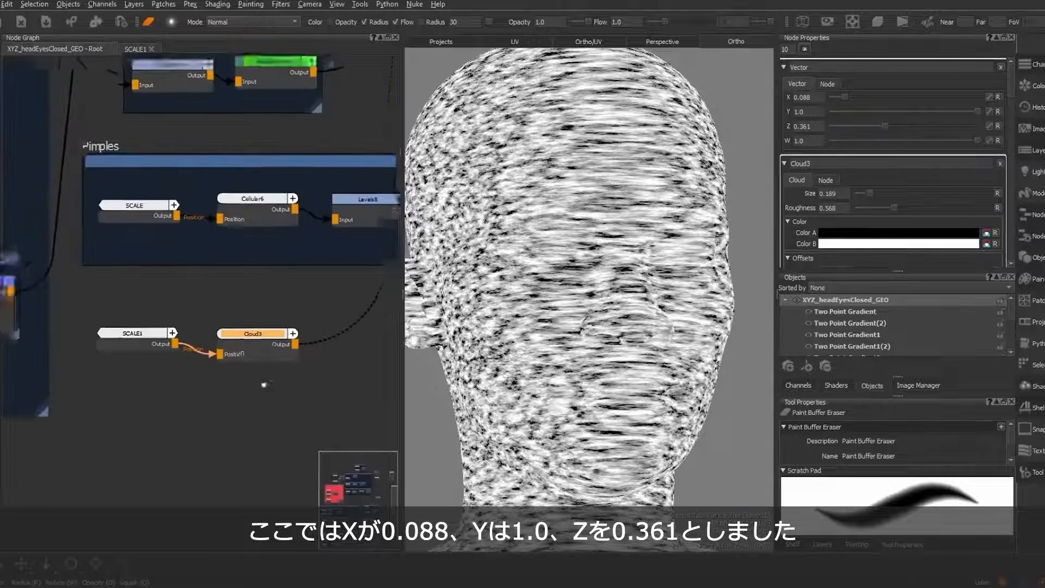
click(256, 325)
key(Tab)
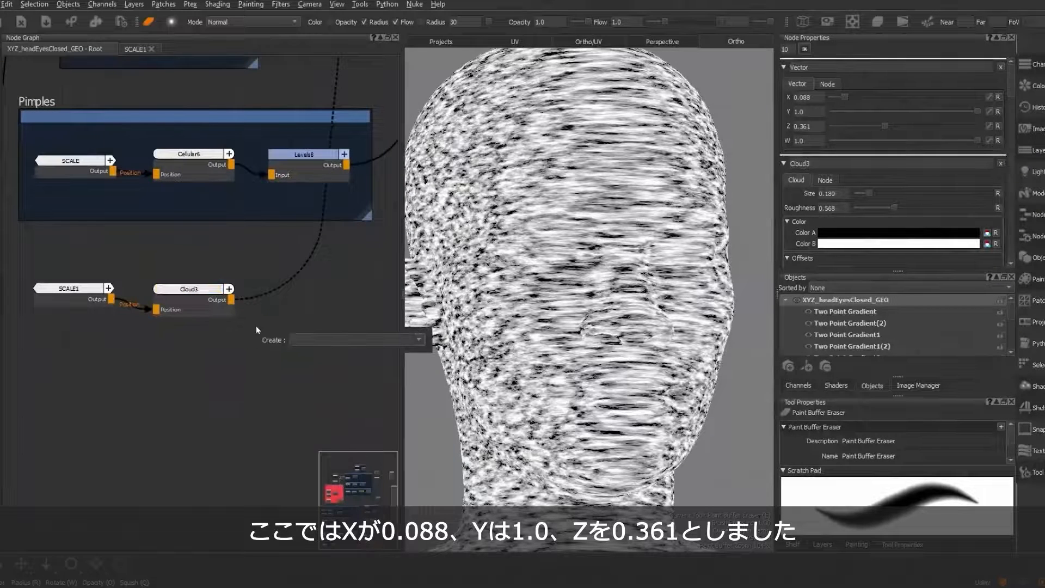
text(le)
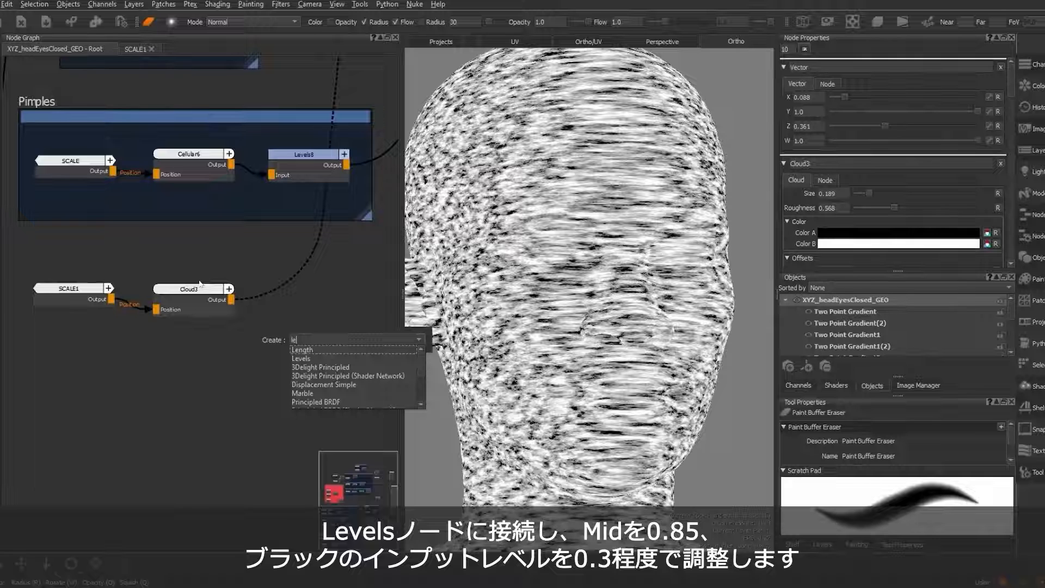
key(Down)
key(Return)
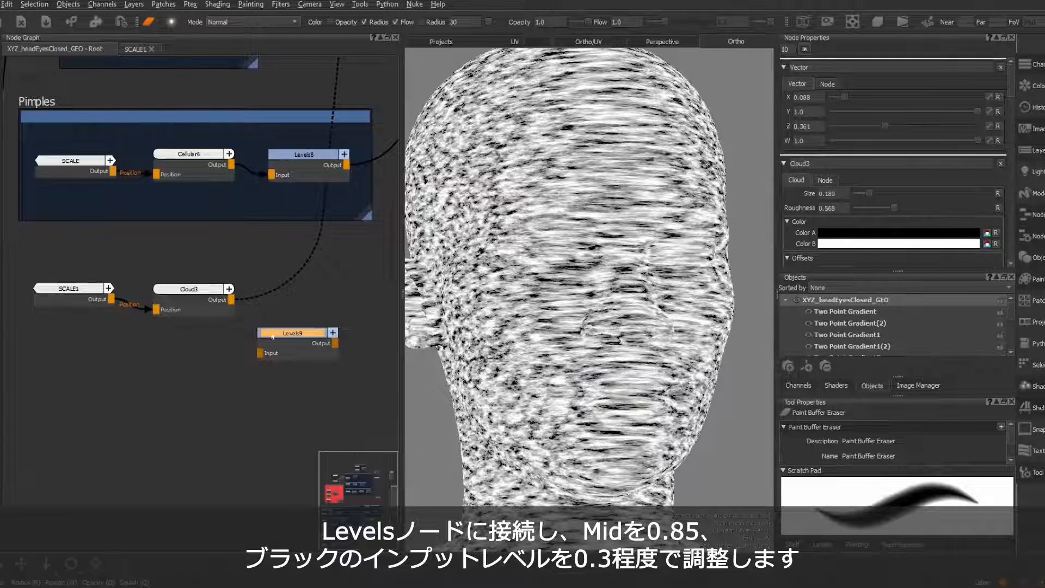
scroll(272, 336, up, 2)
scroll(302, 337, up, 2)
drag(310, 308, 333, 249)
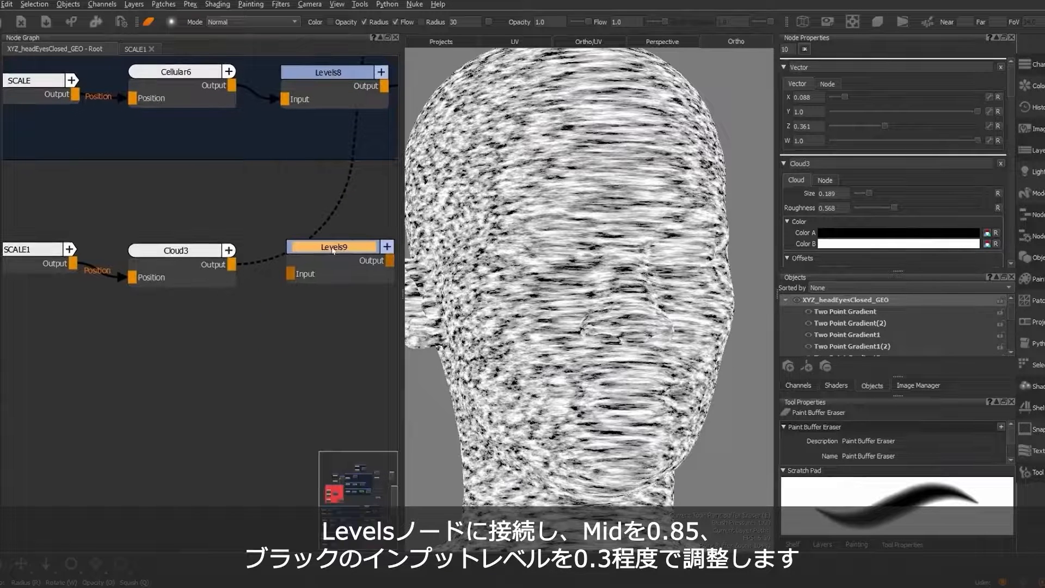
drag(232, 265, 298, 277)
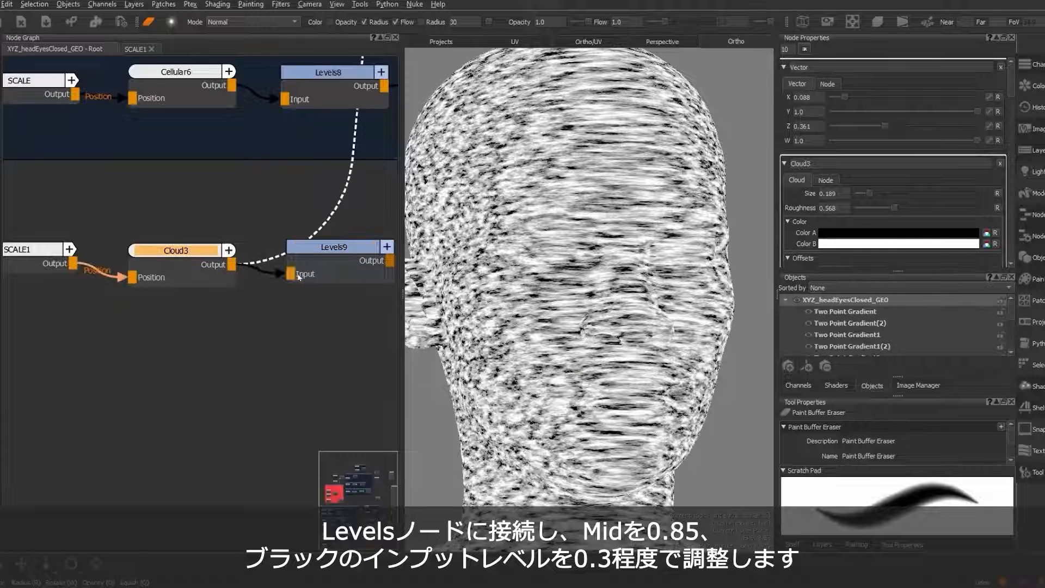
drag(343, 248, 328, 250)
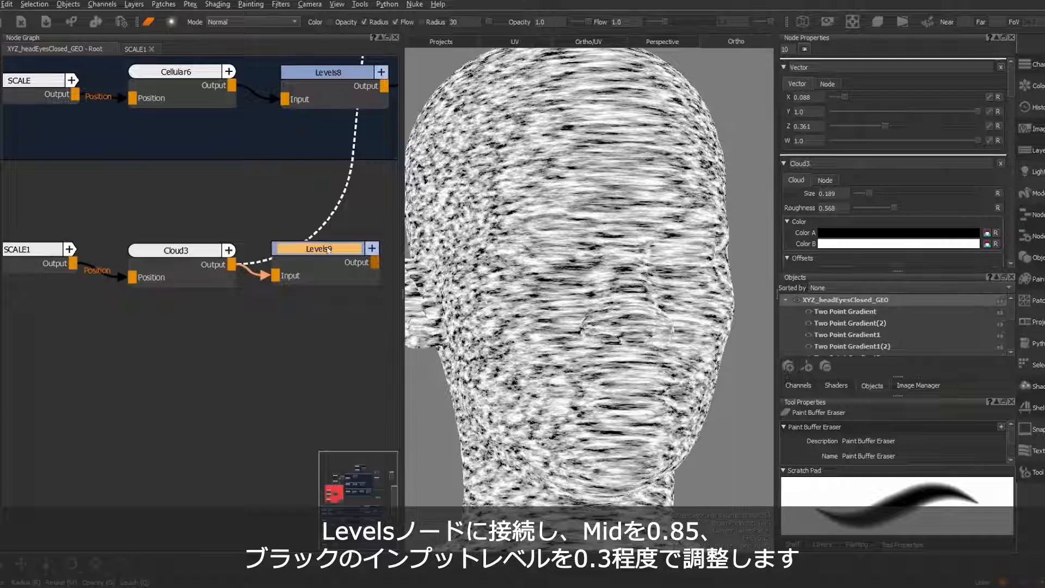
Step: Preview the new Levels node on the head and set its Input Level Mid to 0.943 and Black to 0.313
double_click(328, 250)
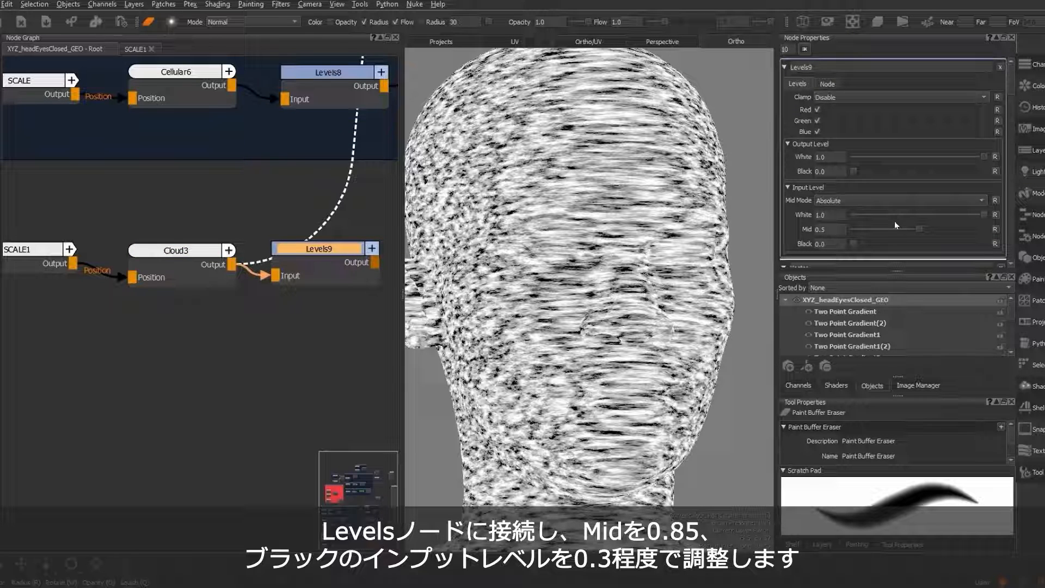
click(823, 229)
text(8)
key(Return)
key(1)
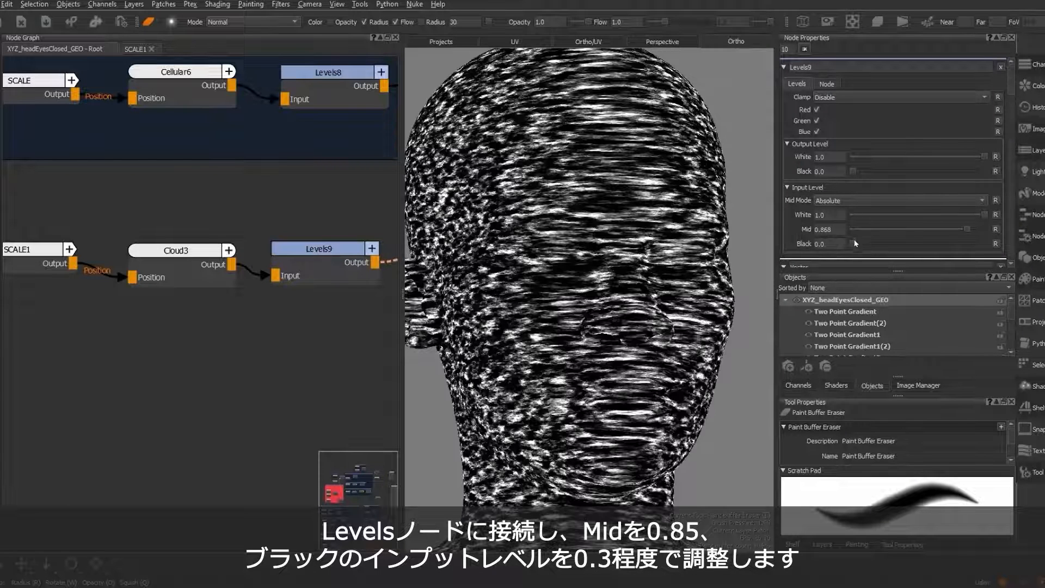
drag(853, 243, 879, 245)
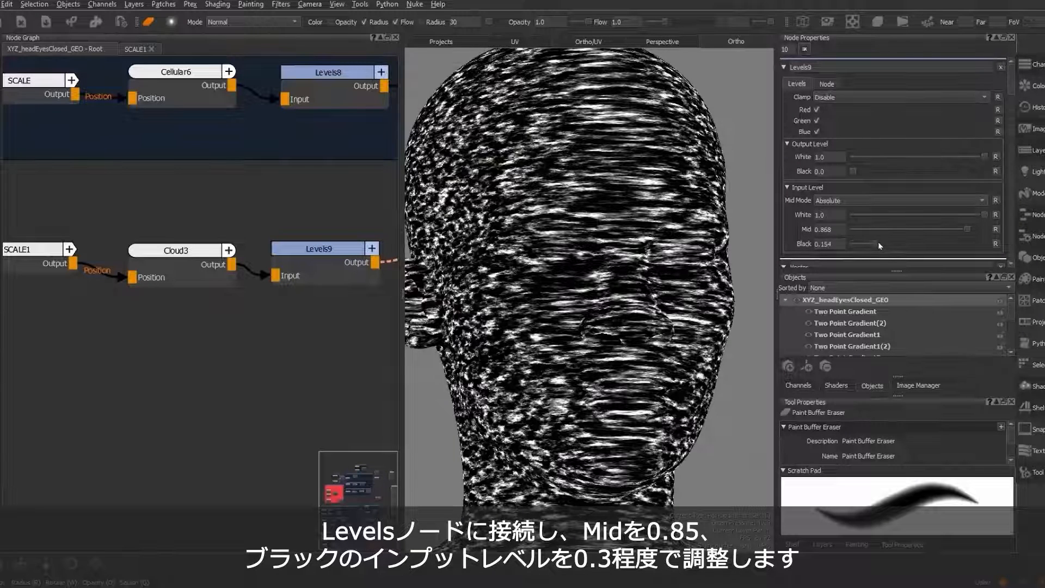
drag(967, 230, 976, 230)
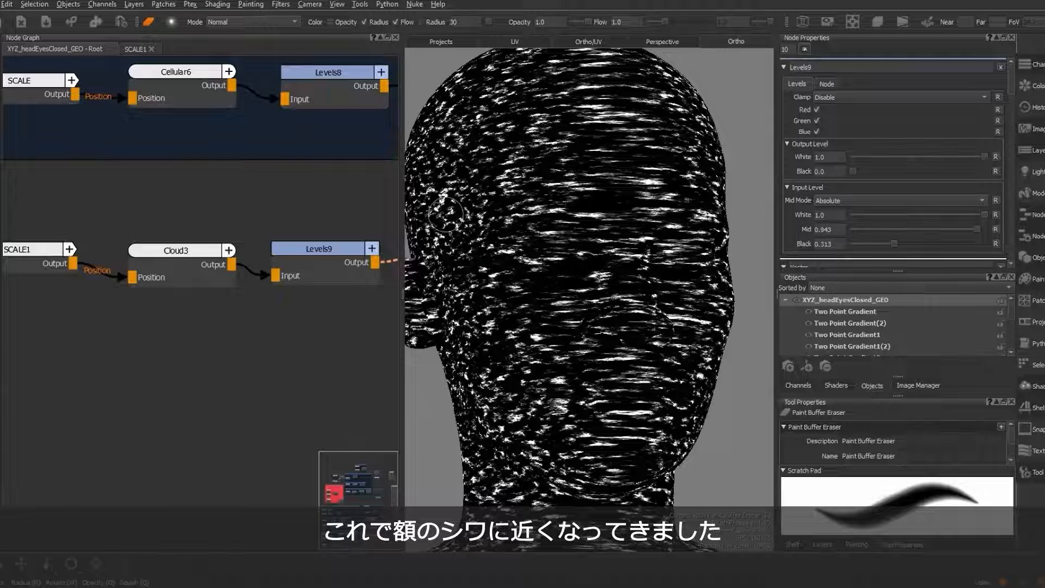
click(199, 251)
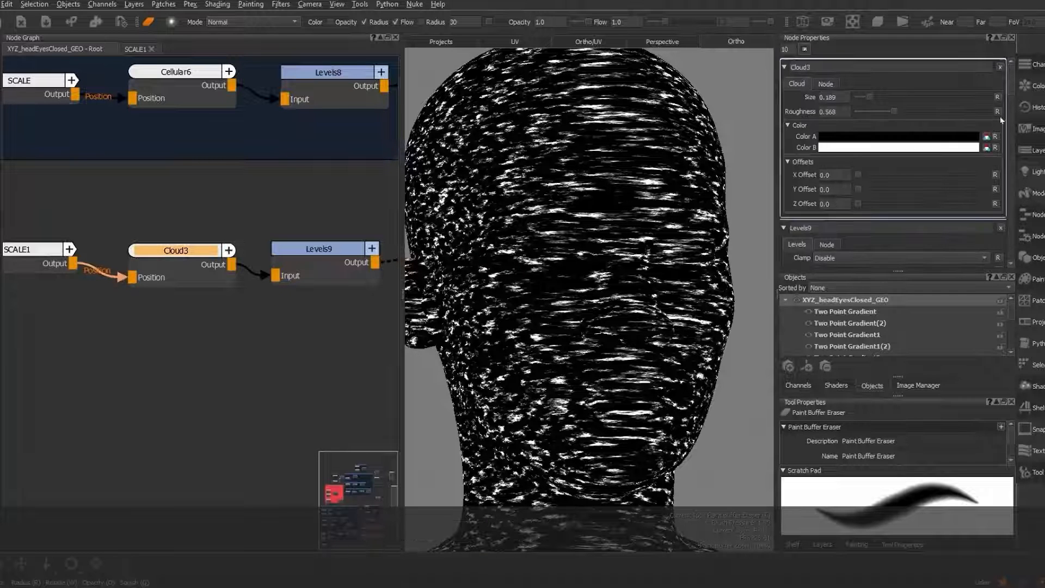
Step: Add an Invert node after the Levels node, connect the Levels output to its Input, and preview it on the head
middle_drag(345, 326, 246, 338)
click(299, 322)
key(Tab)
text(inv)
key(Return)
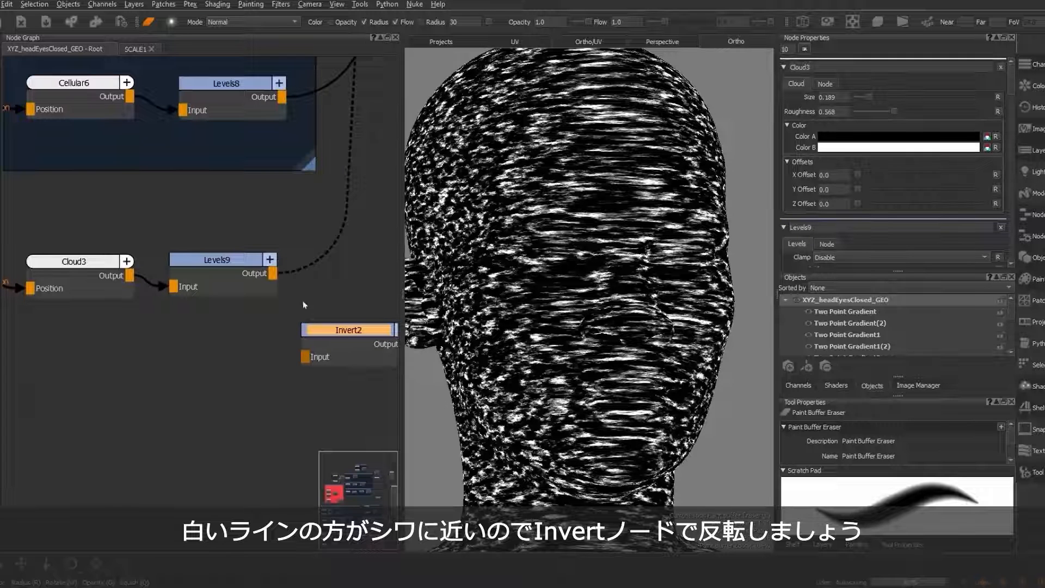
drag(272, 273, 307, 356)
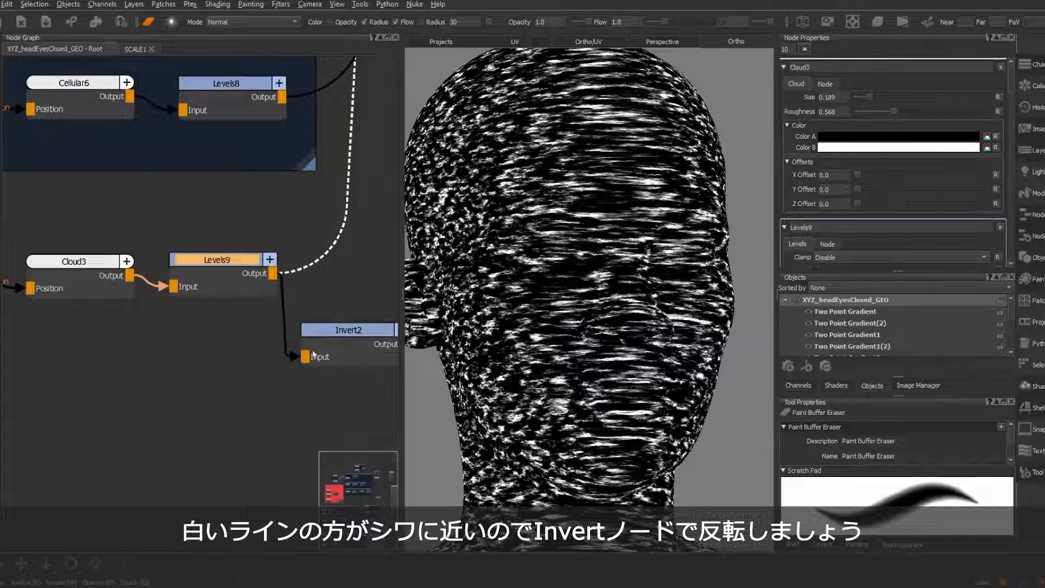
click(341, 332)
key(v)
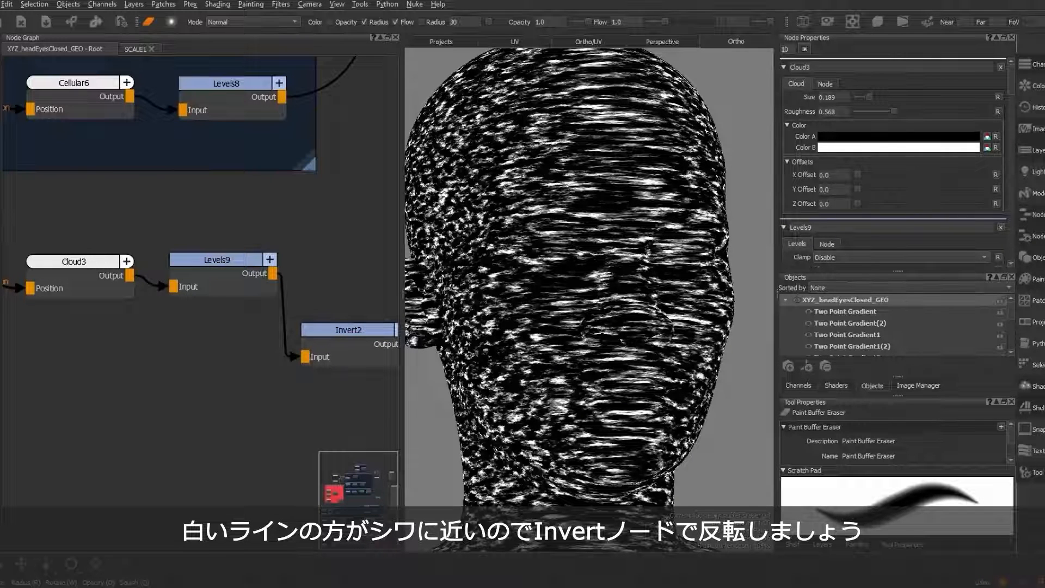
Step: Arrange the Cloud, Levels and Invert nodes in an evenly spaced row below the Pimples group
scroll(364, 292, down, 1)
drag(357, 325, 355, 264)
scroll(277, 329, down, 2)
scroll(348, 321, up, 4)
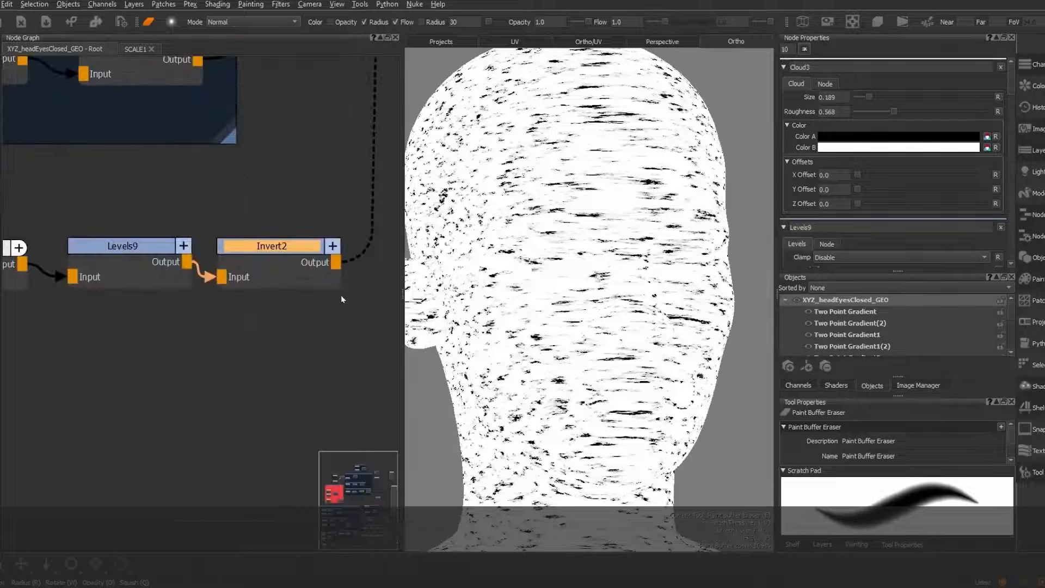
drag(293, 252, 319, 246)
middle_drag(269, 313, 301, 305)
scroll(301, 305, down, 3)
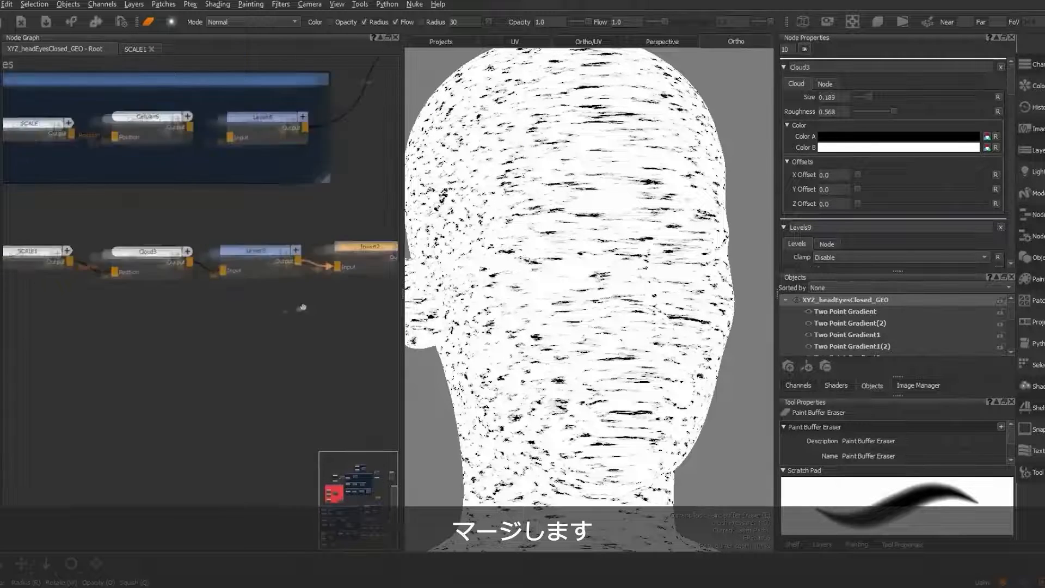
click(101, 263)
drag(202, 262, 175, 259)
drag(284, 262, 253, 257)
drag(370, 261, 334, 260)
scroll(333, 259, down, 2)
Step: Add a Merge node and place it near the last Merge of the bump chain
middle_drag(371, 238, 305, 268)
scroll(305, 268, up, 1)
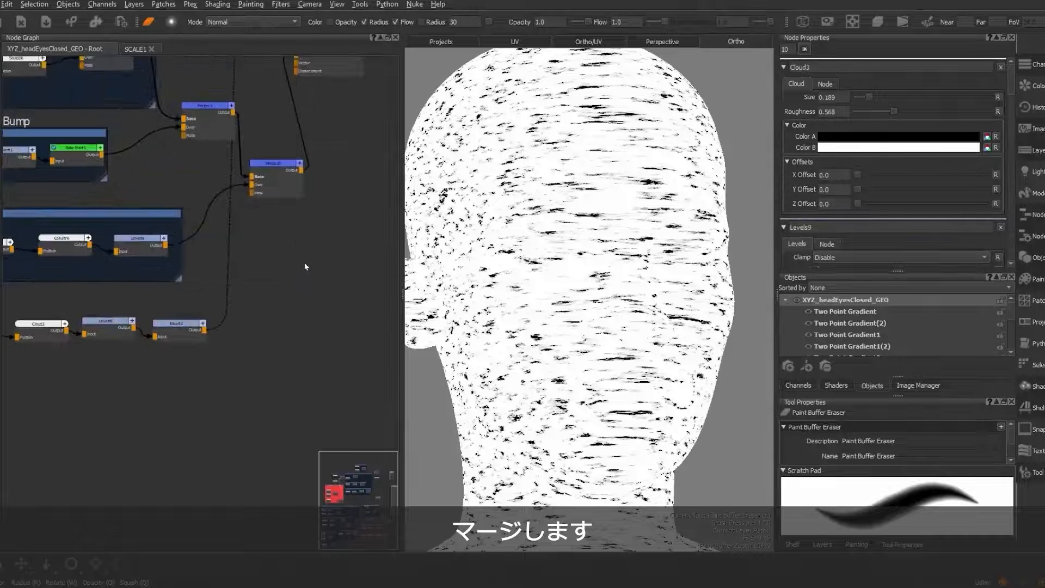
key(Tab)
text(merge)
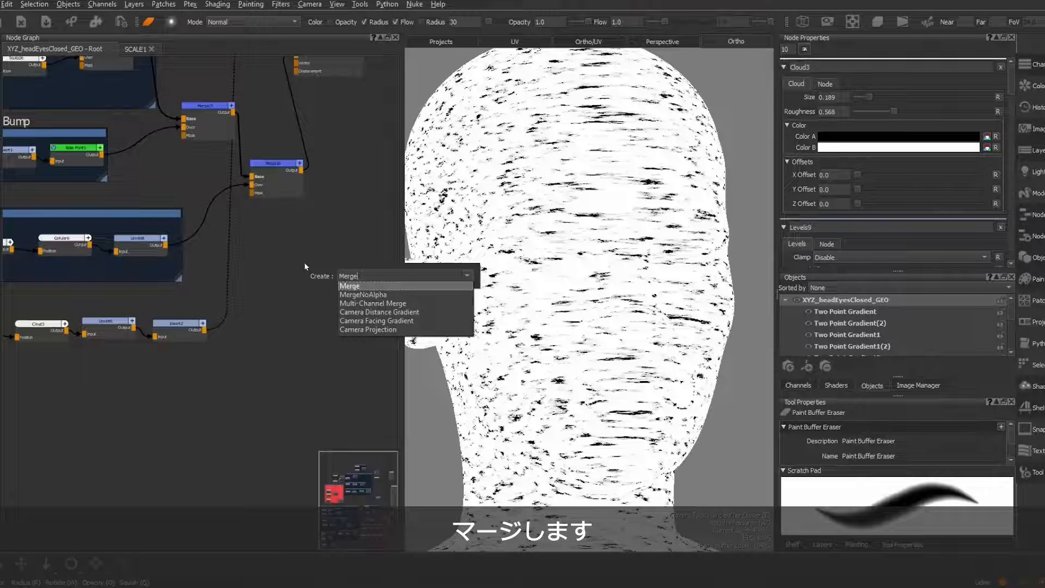
key(Return)
middle_drag(331, 229, 231, 333)
drag(228, 164, 332, 214)
scroll(257, 333, up, 4)
middle_drag(234, 339, 243, 279)
scroll(168, 296, down, 2)
middle_drag(155, 292, 199, 292)
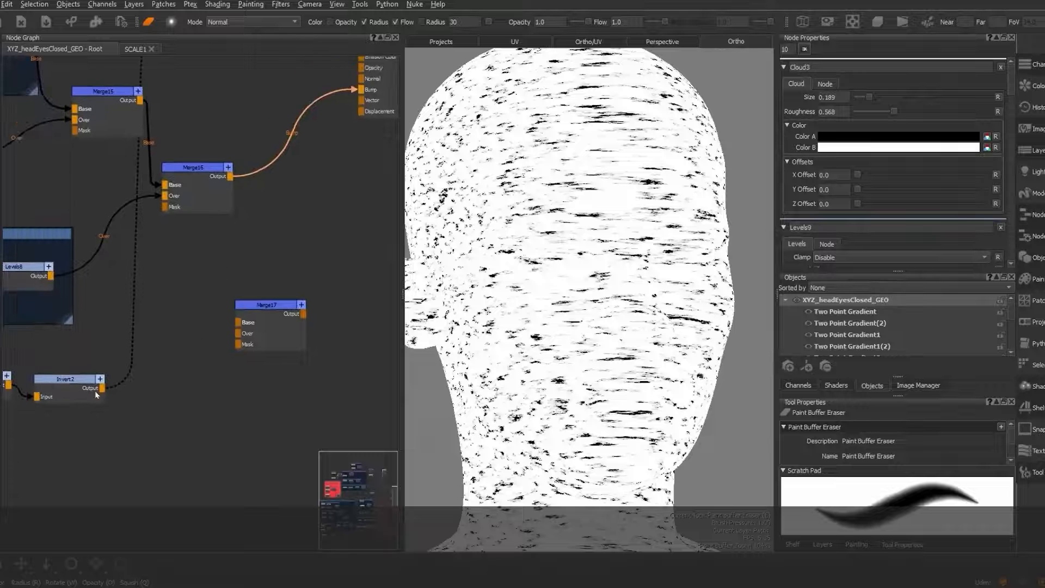
Step: Connect the Invert output to the new Merge's Over and insert that Merge between the previous Merge and the shader's Bump input
drag(103, 390, 238, 332)
drag(351, 91, 294, 193)
scroll(325, 258, down, 1)
middle_drag(325, 258, 320, 322)
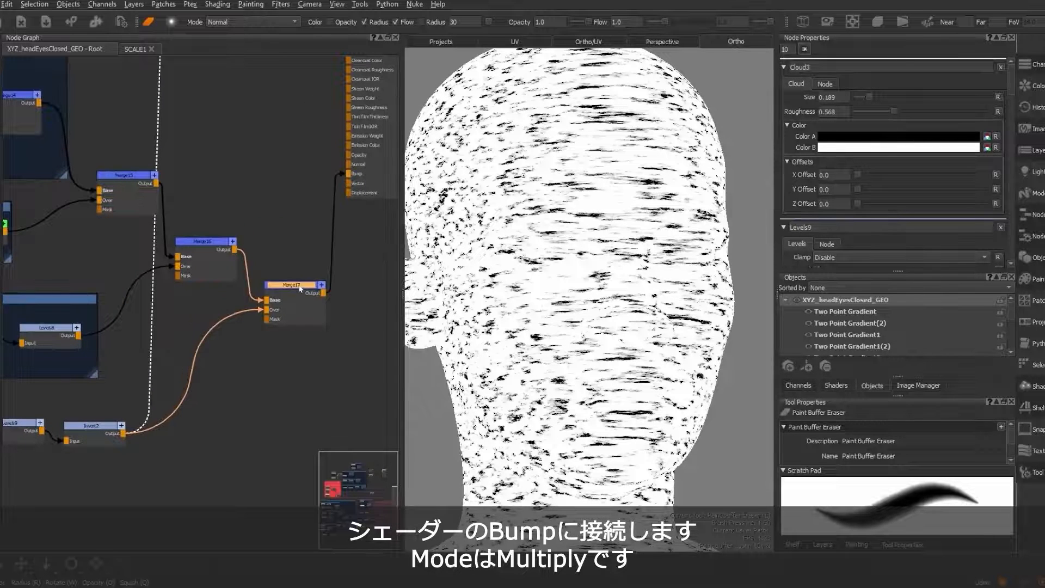
Step: Set the new Merge node's mode to Multiply and preview its output on the head
double_click(301, 289)
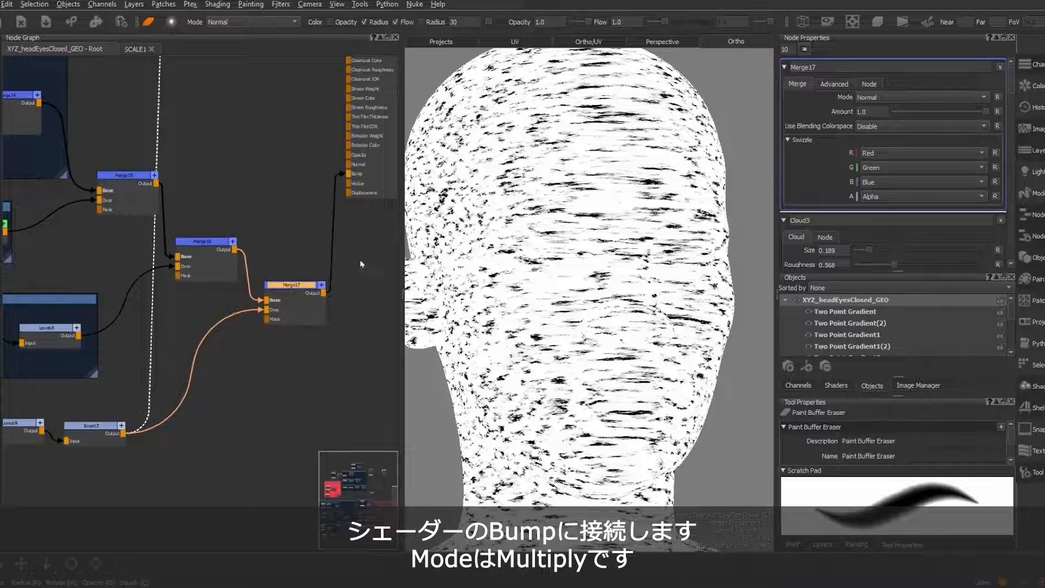
click(967, 94)
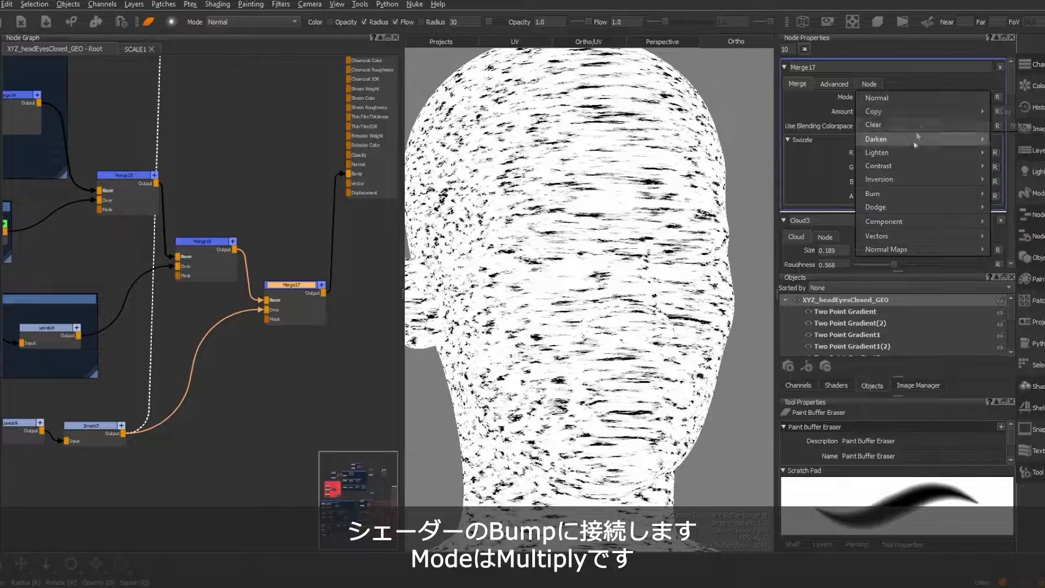
mouse_move(916, 139)
click(1016, 153)
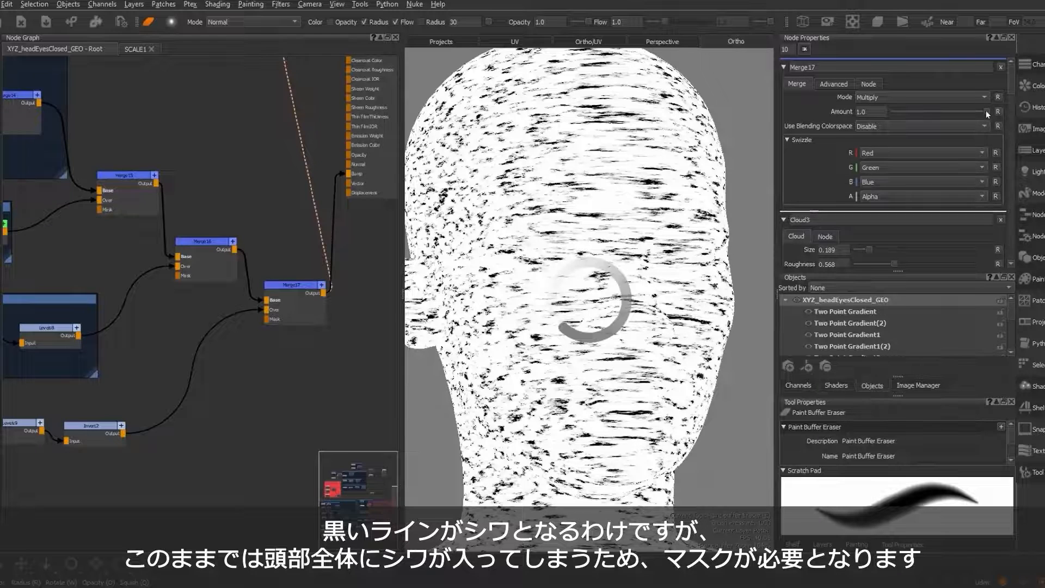
Step: Set the new Merge node's Amount to 0.75
drag(985, 111, 955, 112)
click(877, 114)
key(BackSpace)
key(BackSpace)
key(BackSpace)
text(7)
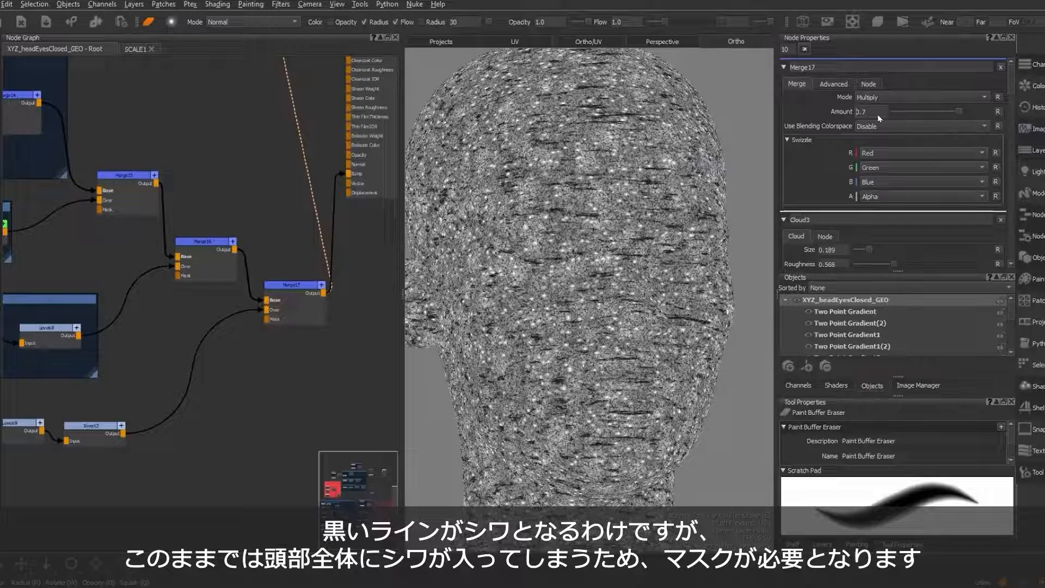
text(5)
key(Return)
Step: Group the SCALE, Cloud, Levels and Invert wrinkle nodes in a Backdrop named "Wrinkles"
scroll(263, 397, down, 1)
middle_drag(264, 391, 335, 346)
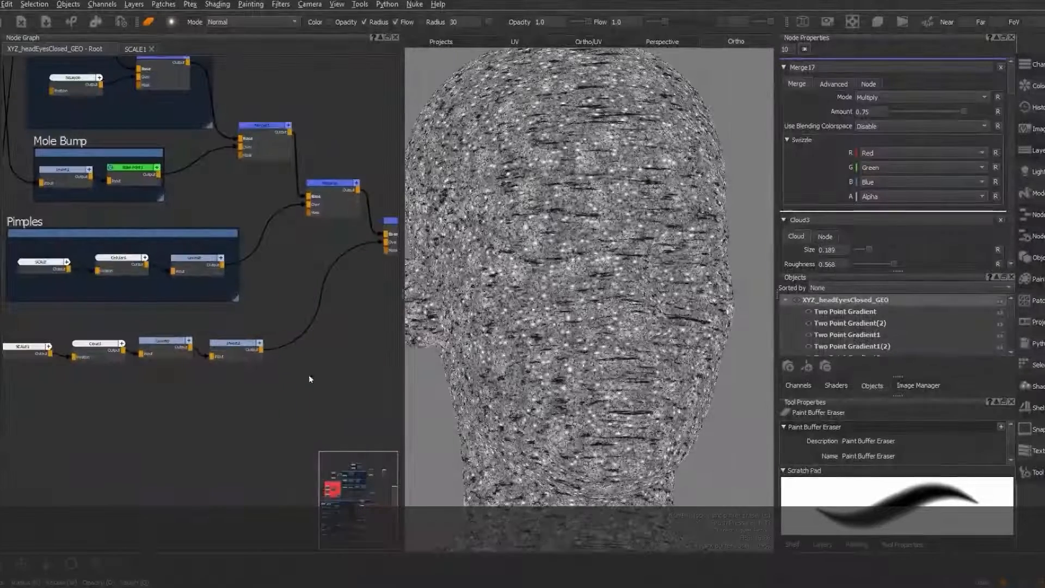
scroll(288, 381, down, 1)
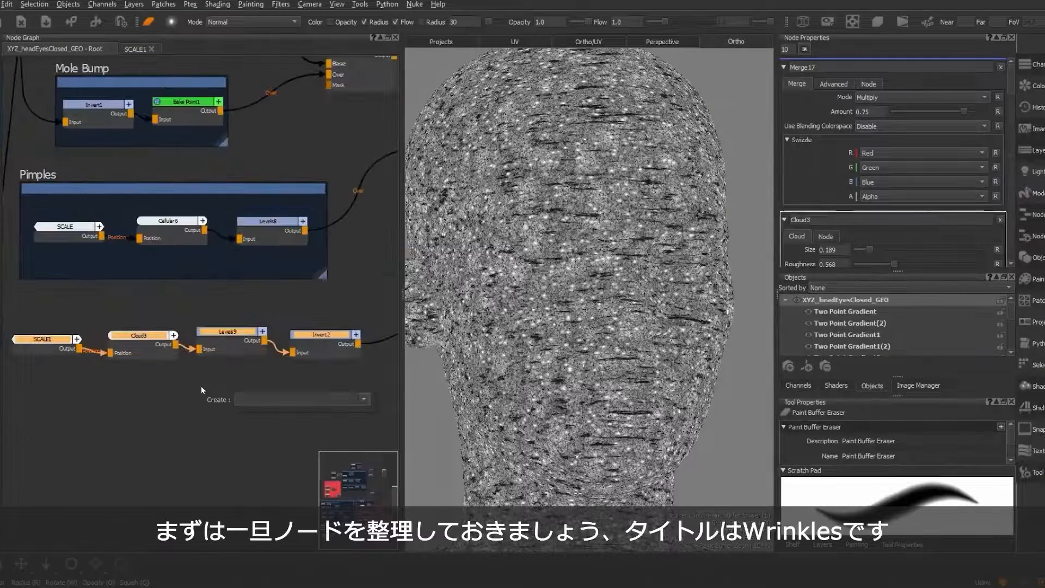
text(back)
key(Down)
key(Return)
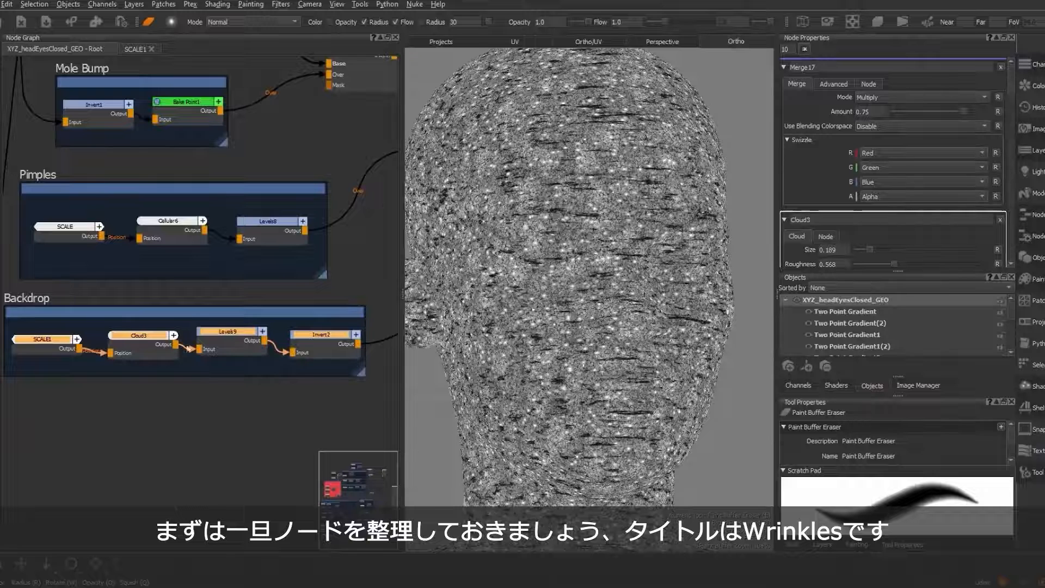
click(188, 315)
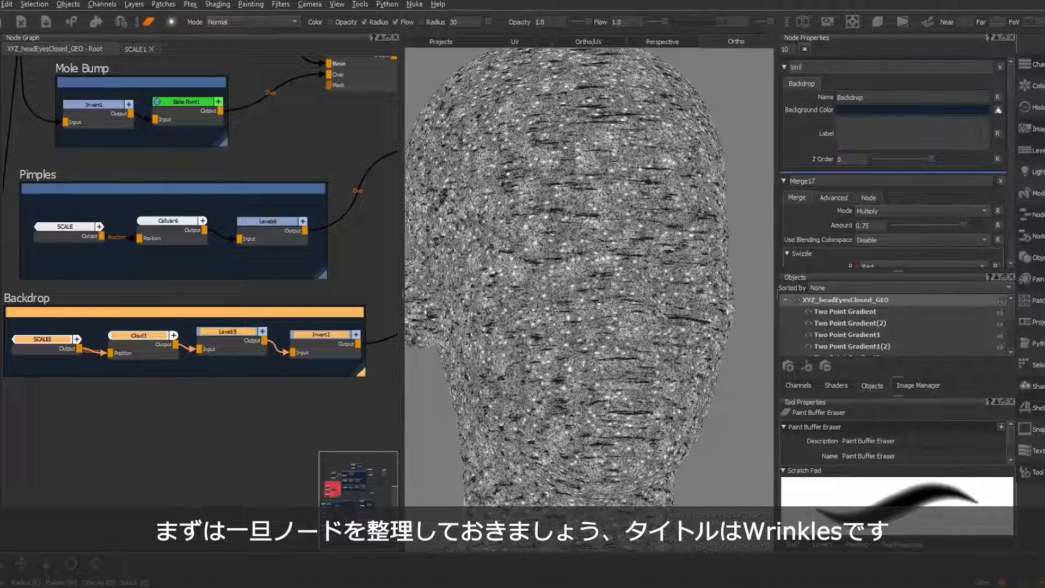
text(Wrinkles)
key(Return)
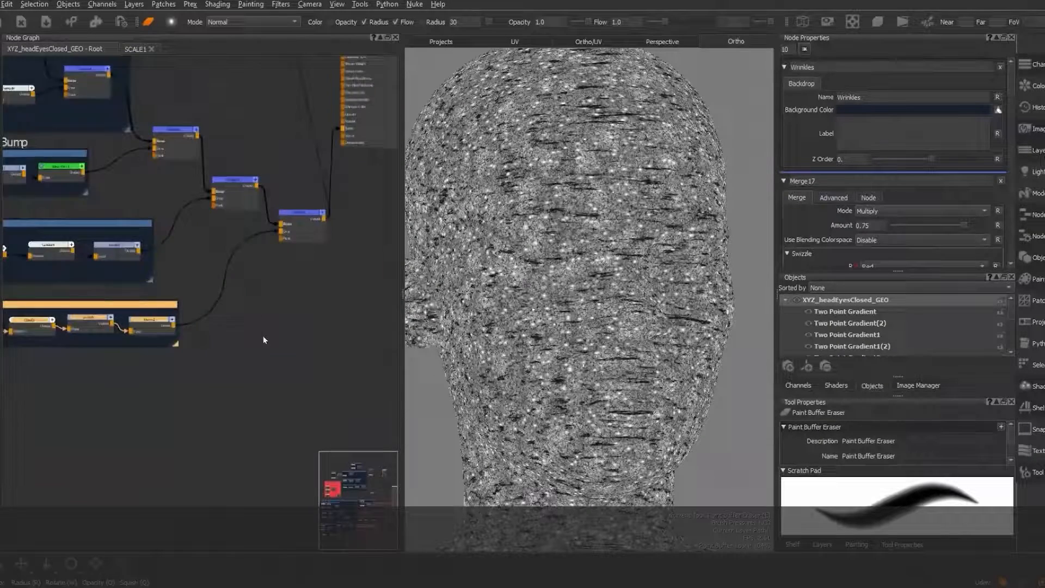
Step: Add a Two Point Gradient node below the last Merge of the bump chain and show its properties
scroll(267, 315, up, 2)
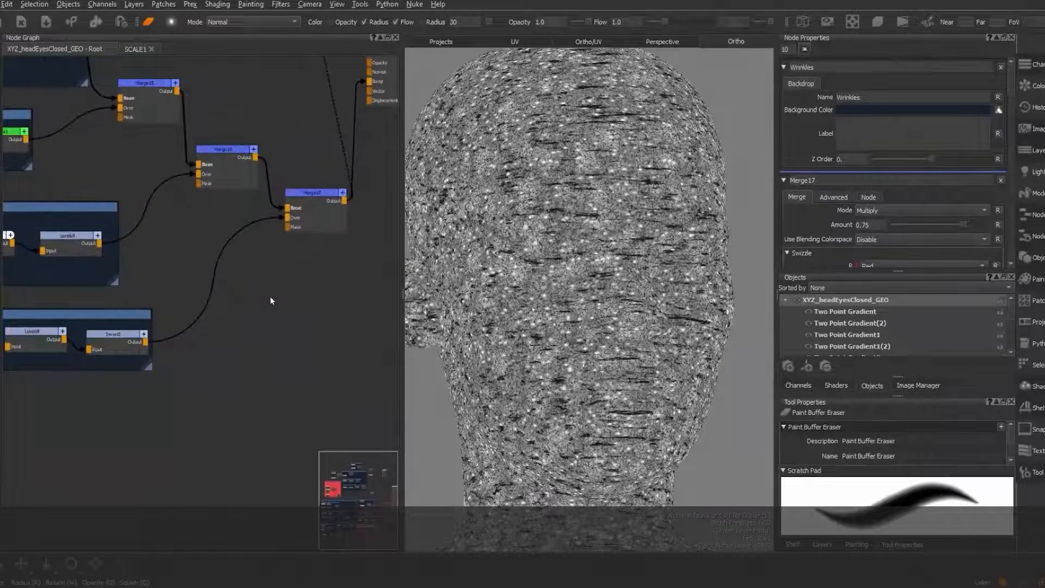
key(Tab)
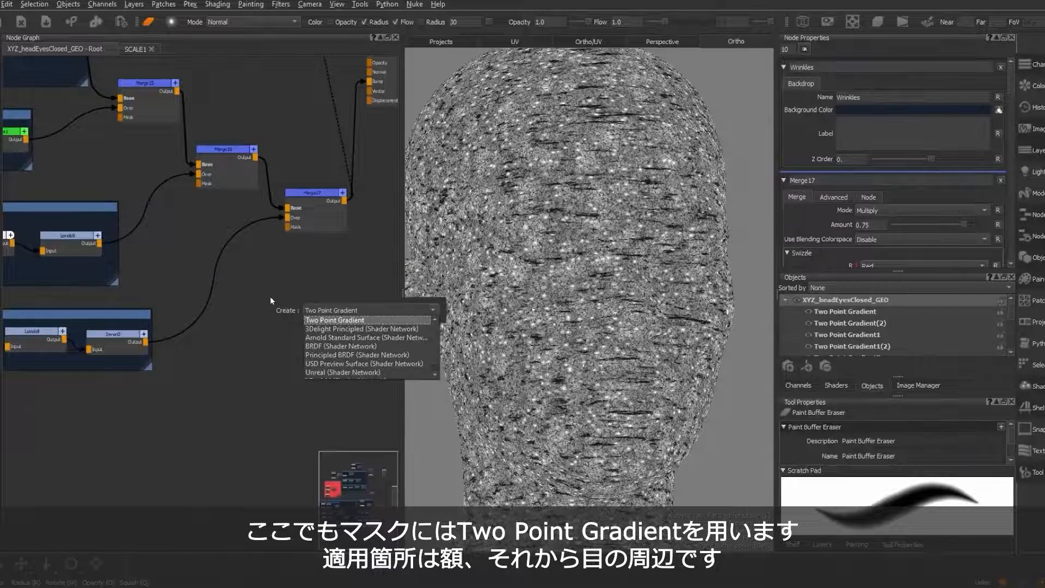
key(Return)
scroll(300, 298, up, 2)
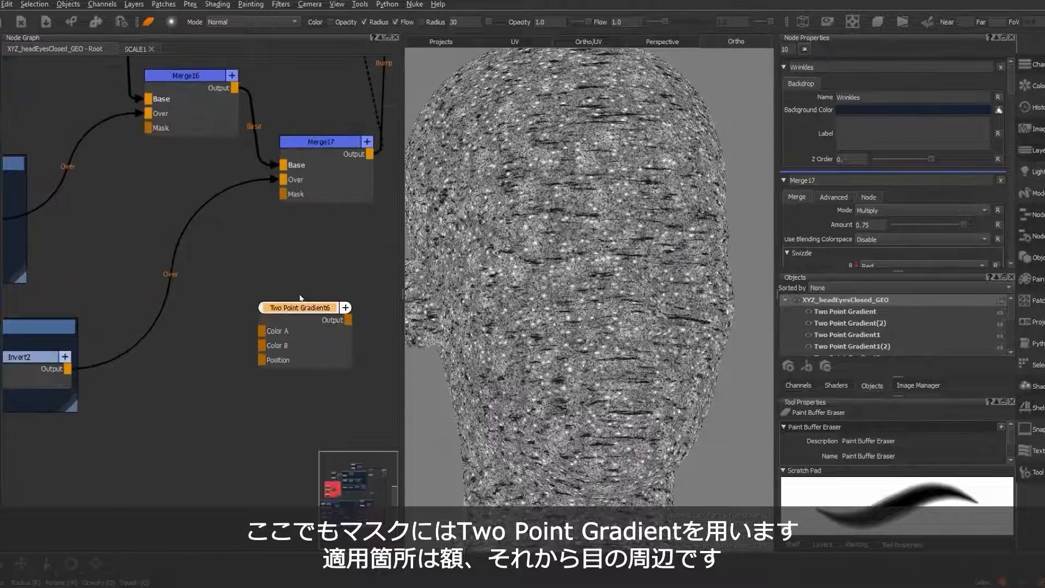
double_click(238, 328)
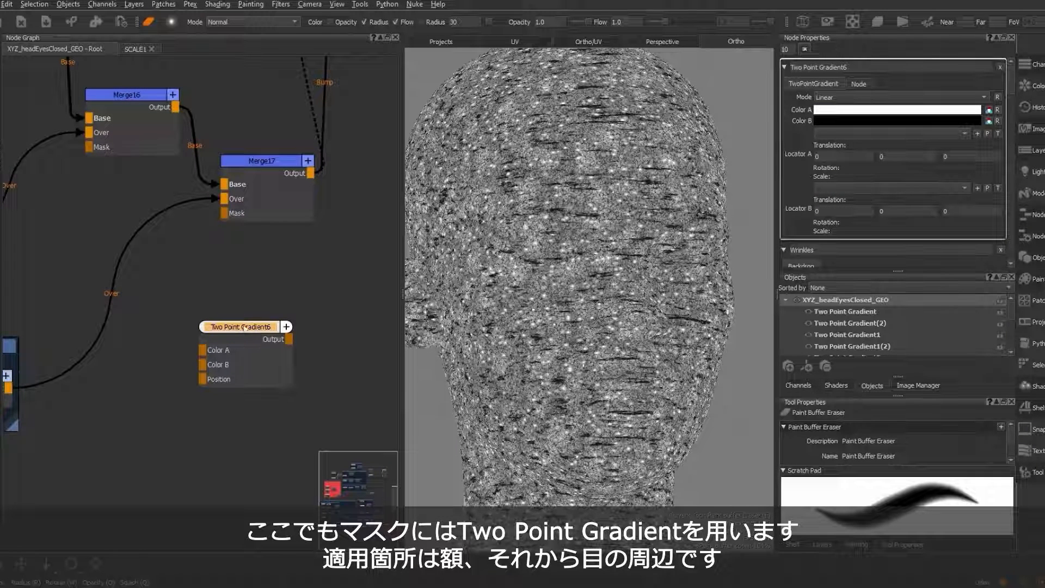
drag(247, 327, 190, 365)
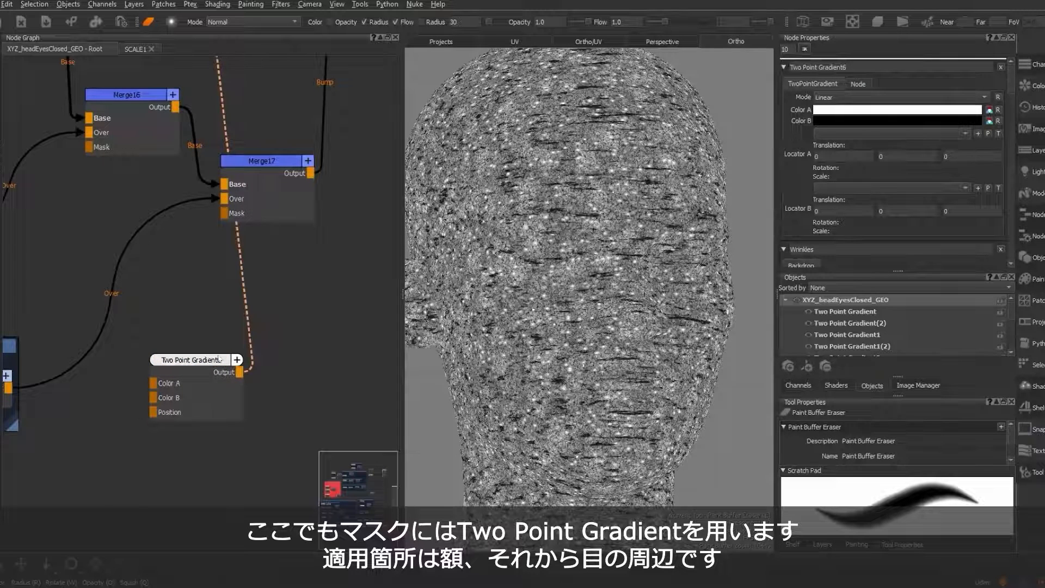
Step: Create new locators for Locator A and Locator B of the gradient and set its Mode to Radial
click(978, 134)
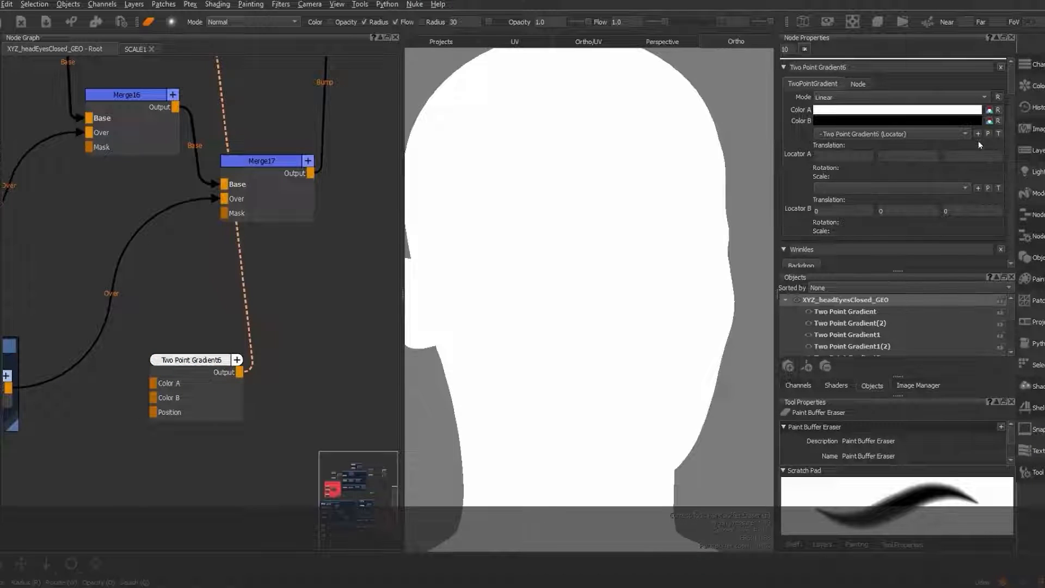
click(979, 188)
click(929, 97)
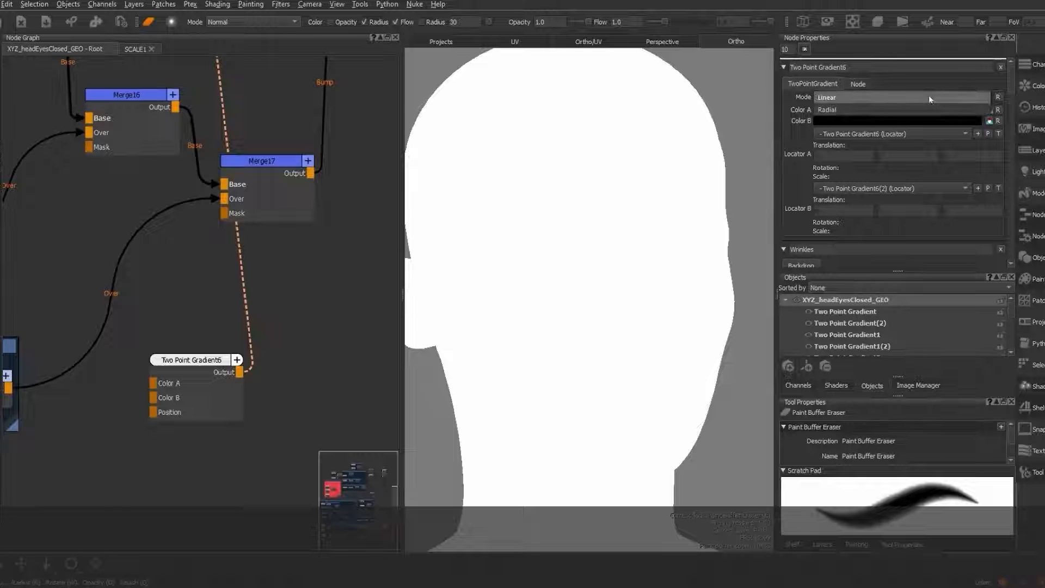
click(853, 110)
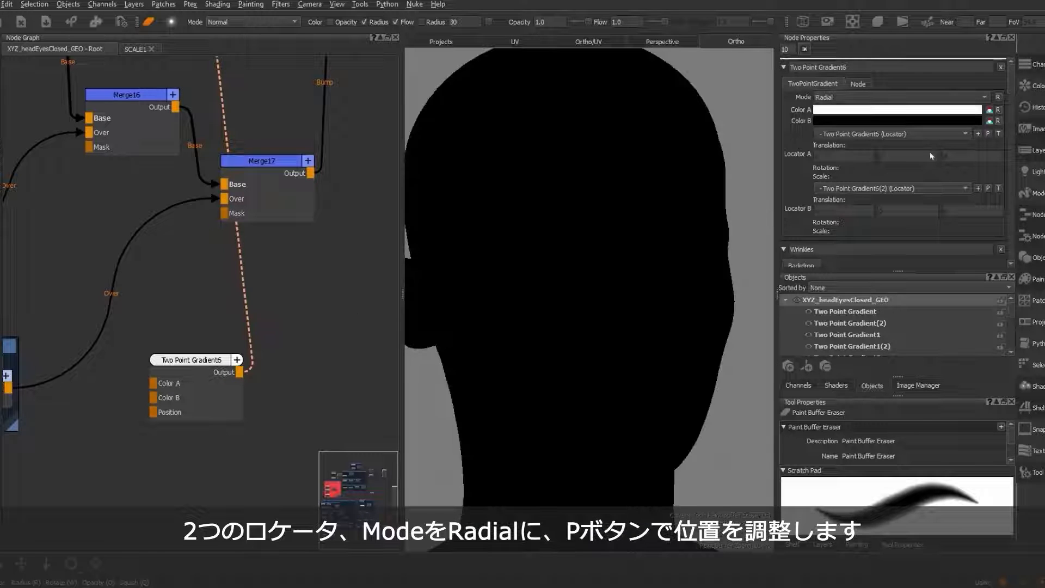
Step: Position the gradient's locators so the white radial falloff covers the forehead and eyebrow area of the head
click(988, 134)
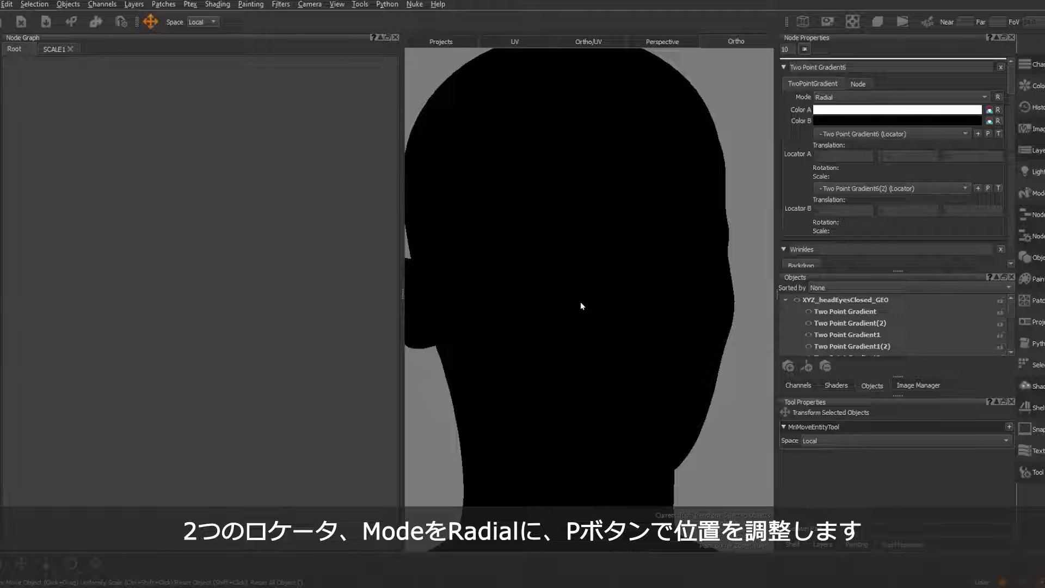
scroll(579, 303, down, 5)
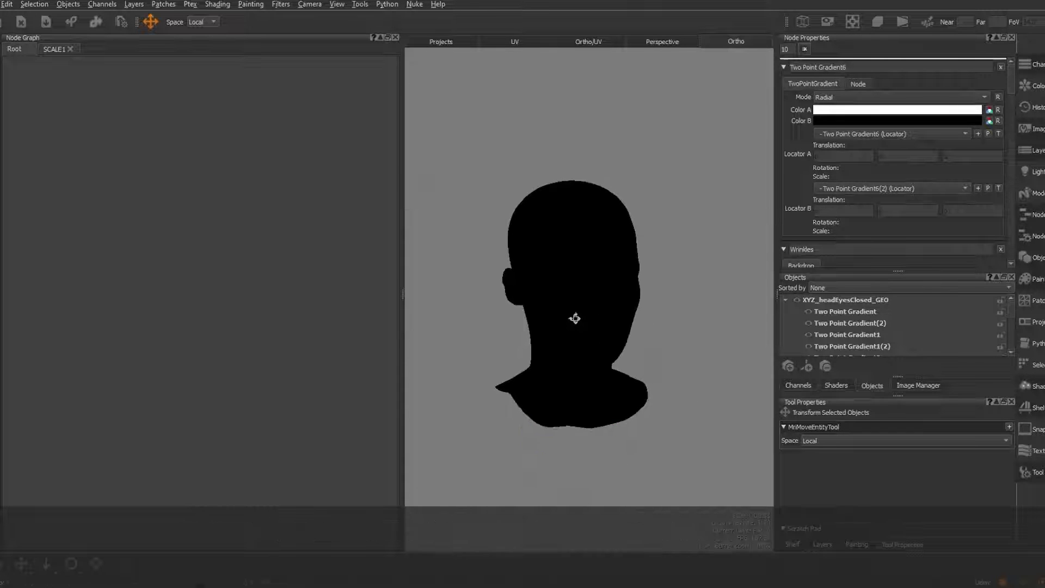
drag(586, 391, 583, 252)
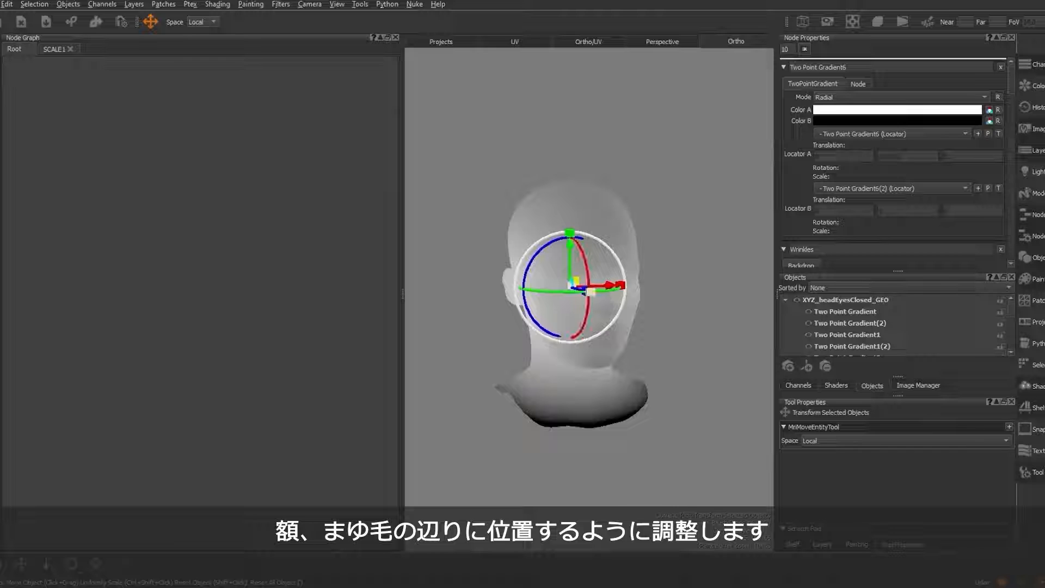
mouse_move(587, 293)
mouse_down()
mouse_move(667, 311)
mouse_move(647, 333)
mouse_up()
alt+drag(645, 283, 674, 294)
drag(721, 320, 652, 304)
mouse_move(623, 265)
mouse_down()
mouse_move(630, 218)
mouse_move(630, 257)
mouse_up()
alt+drag(675, 296, 637, 299)
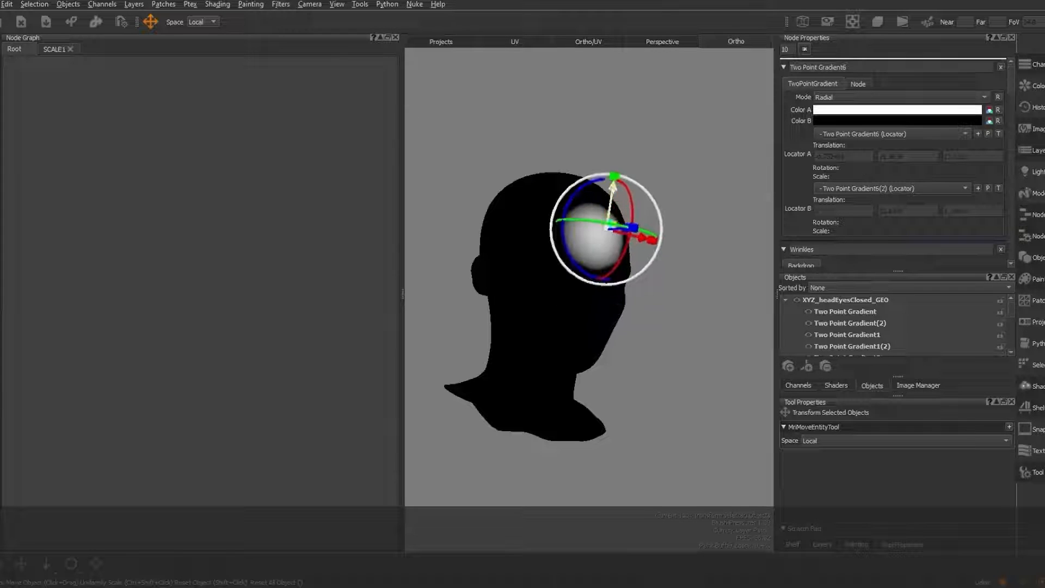
drag(613, 188, 614, 181)
drag(626, 225, 657, 237)
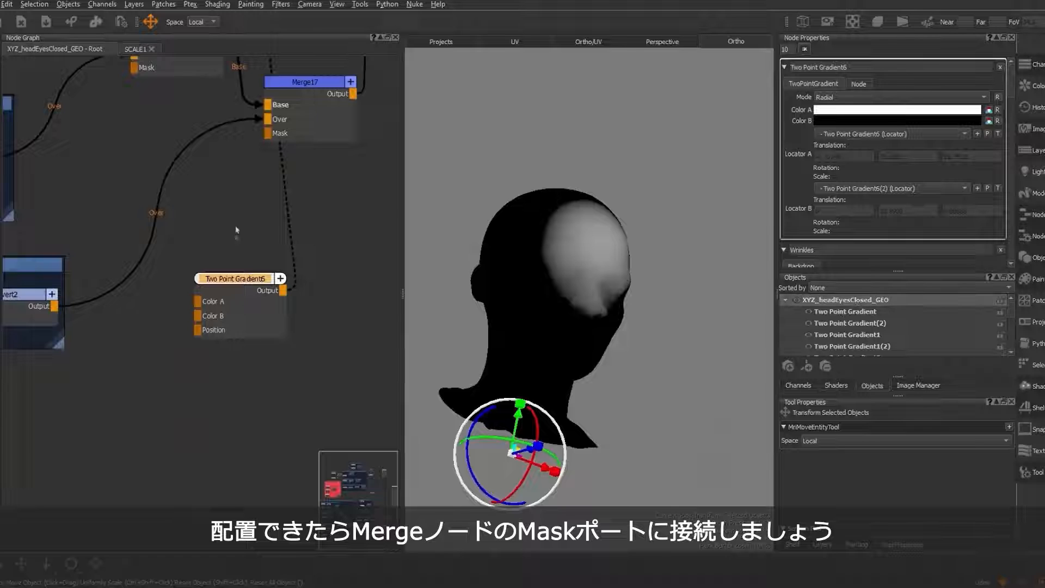
Step: Connect the Two Point Gradient output to the last Merge's Mask and check the masked wrinkles on the shaded forehead
middle_drag(237, 228, 265, 239)
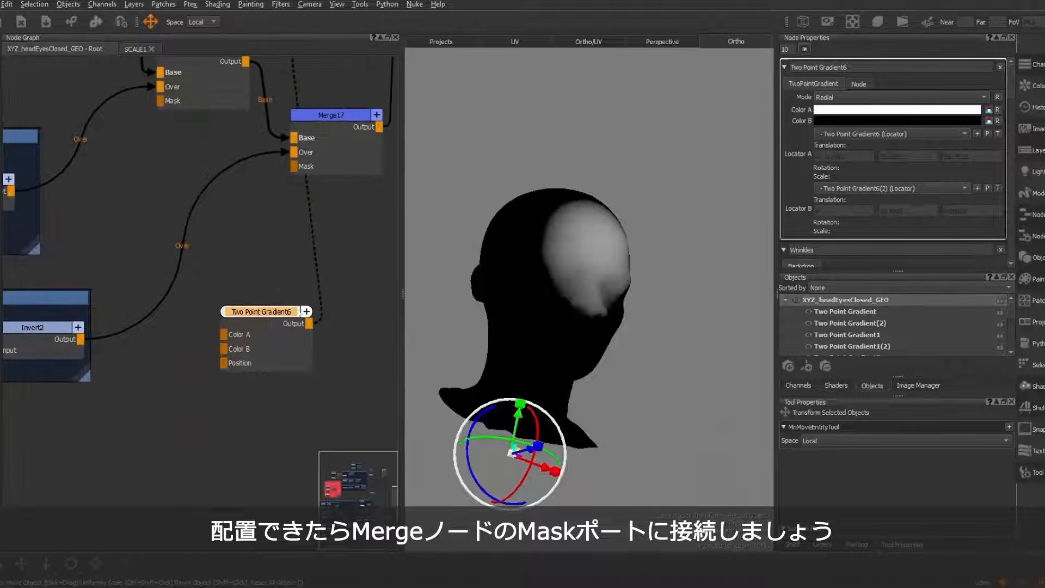
drag(309, 323, 293, 166)
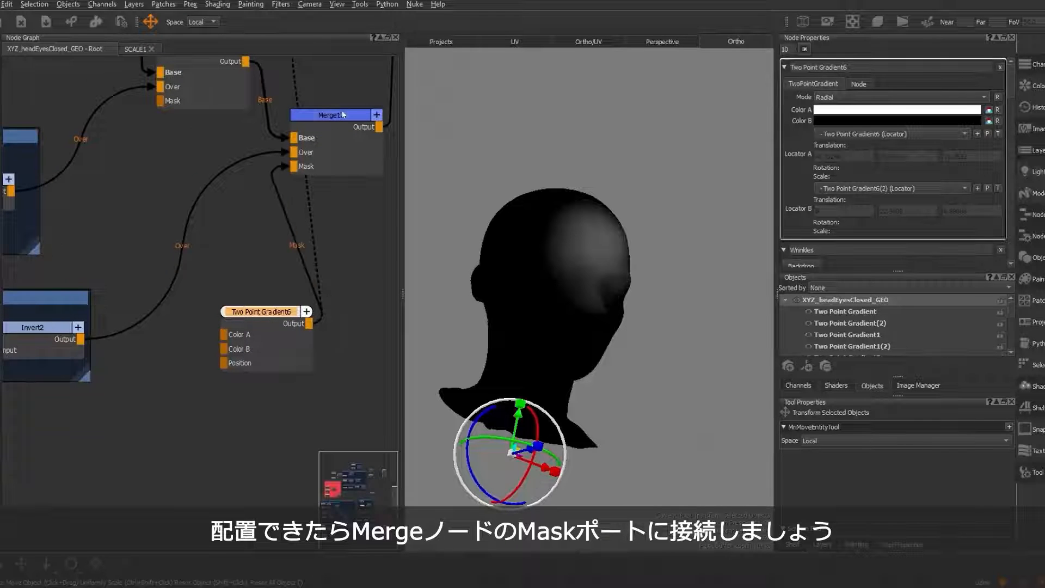
scroll(346, 150, down, 2)
middle_drag(346, 150, 291, 250)
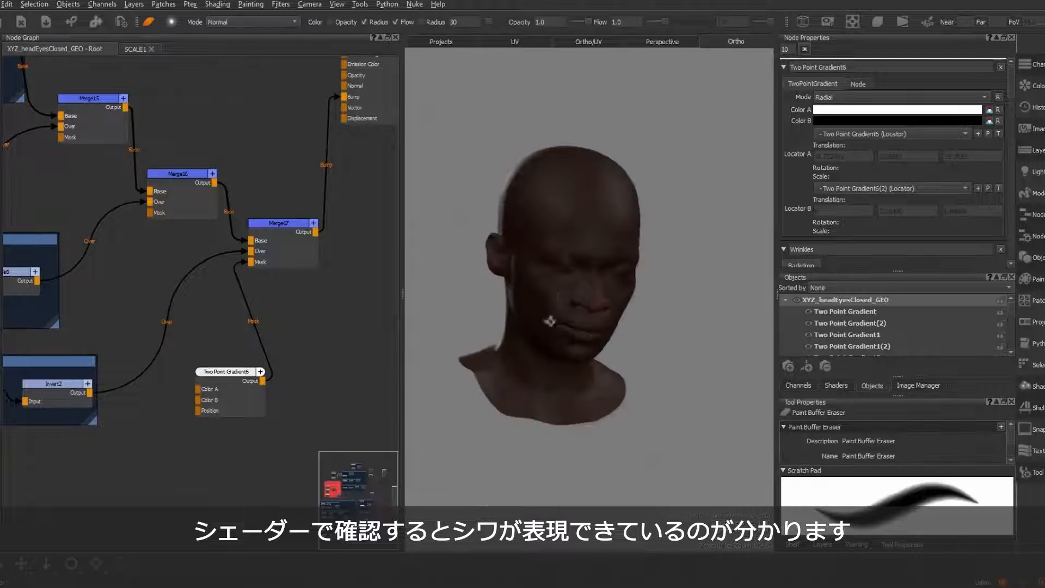
alt+right_drag(550, 322, 595, 256)
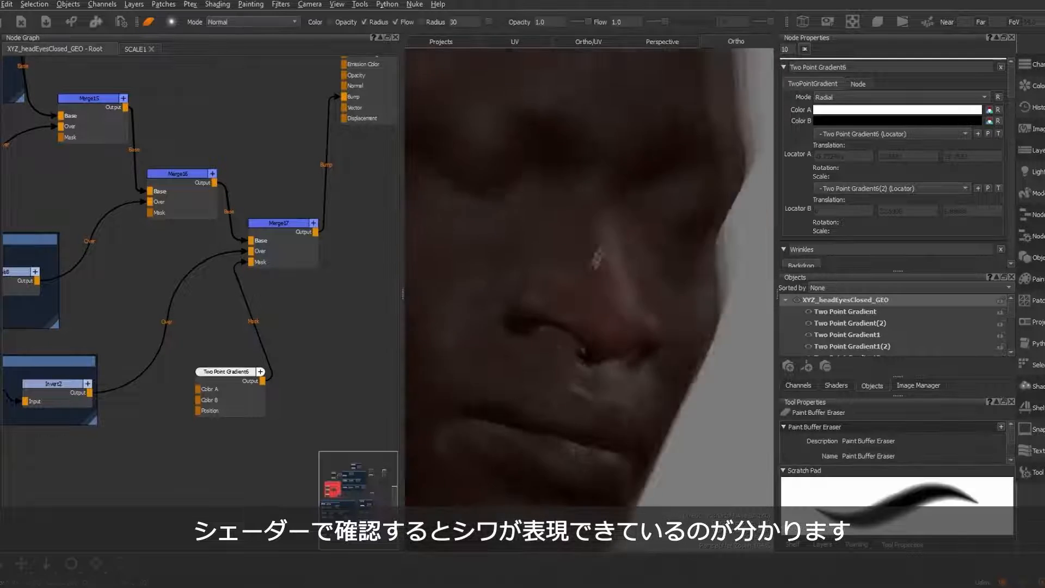
alt+middle_drag(595, 256, 635, 341)
mouse_move(635, 342)
alt+mouse_down()
mouse_move(627, 319)
mouse_move(619, 337)
alt+mouse_up()
Step: Shift the gradient node slightly and set the last Merge's Amount to 1.0
drag(229, 371, 215, 375)
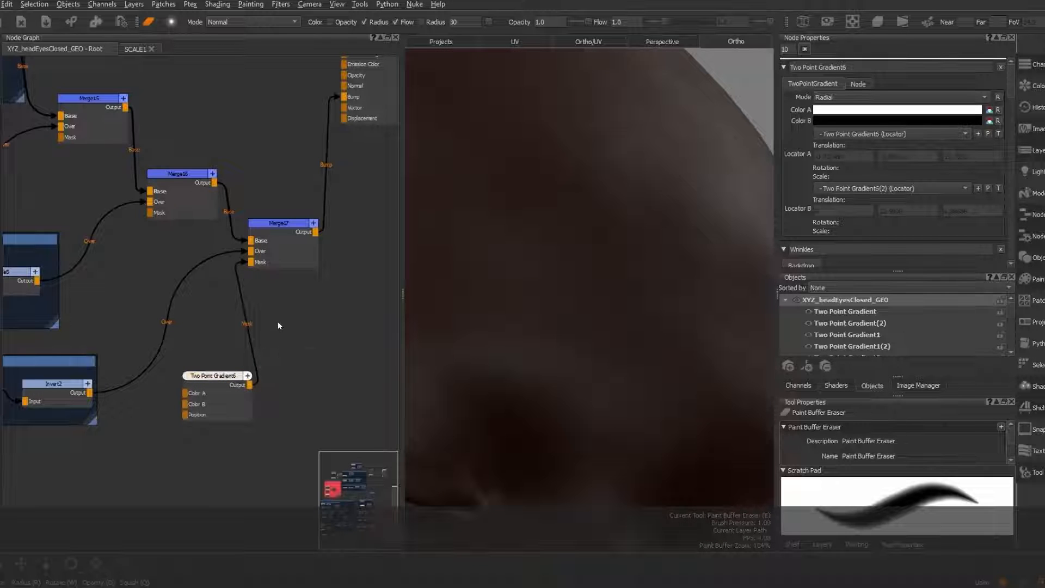
click(287, 224)
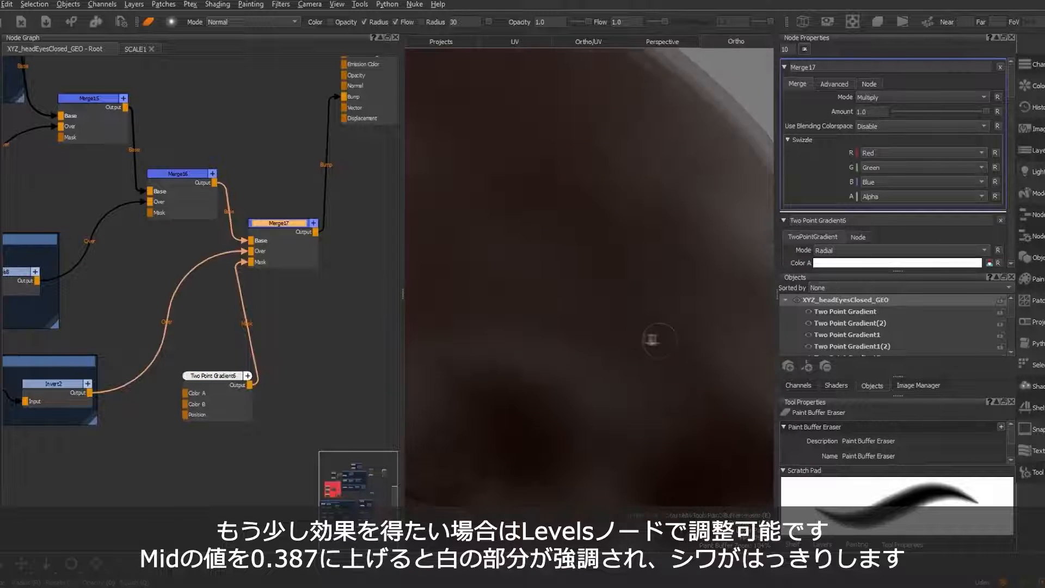
alt+drag(564, 299, 534, 338)
Step: Add a Levels node and insert it between the Two Point Gradient and the last Merge's Mask
click(261, 354)
key(Tab)
text(lev)
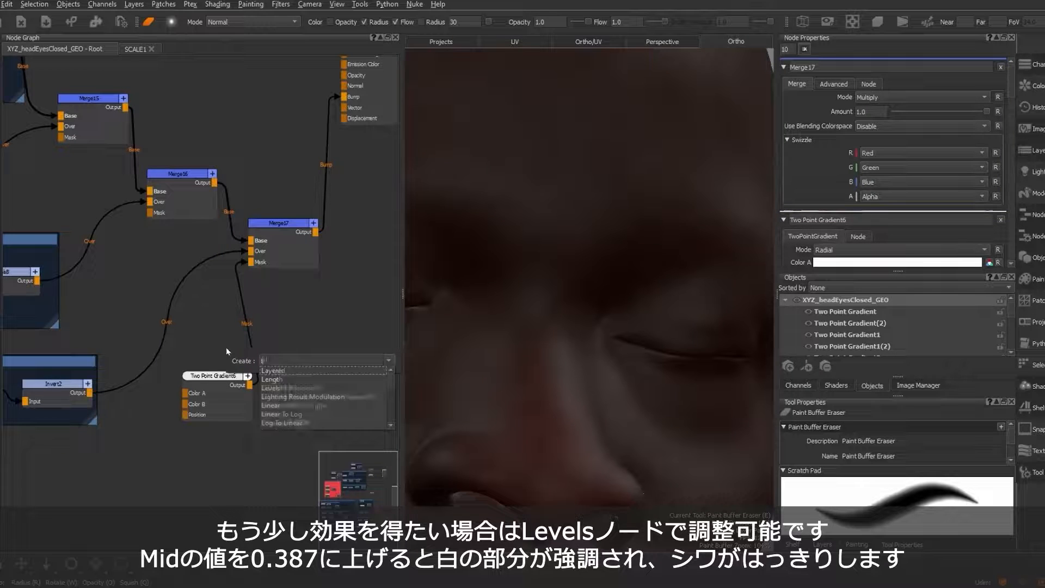
key(Return)
drag(301, 443, 223, 343)
scroll(235, 321, up, 1)
drag(296, 333, 254, 253)
drag(262, 323, 311, 392)
Step: Move the Two Point Gradient and its Levels node together to the free area below the Wrinkles backdrop
middle_drag(215, 396, 292, 348)
scroll(292, 349, down, 2)
click(291, 342)
shift+click(366, 346)
drag(287, 342, 169, 421)
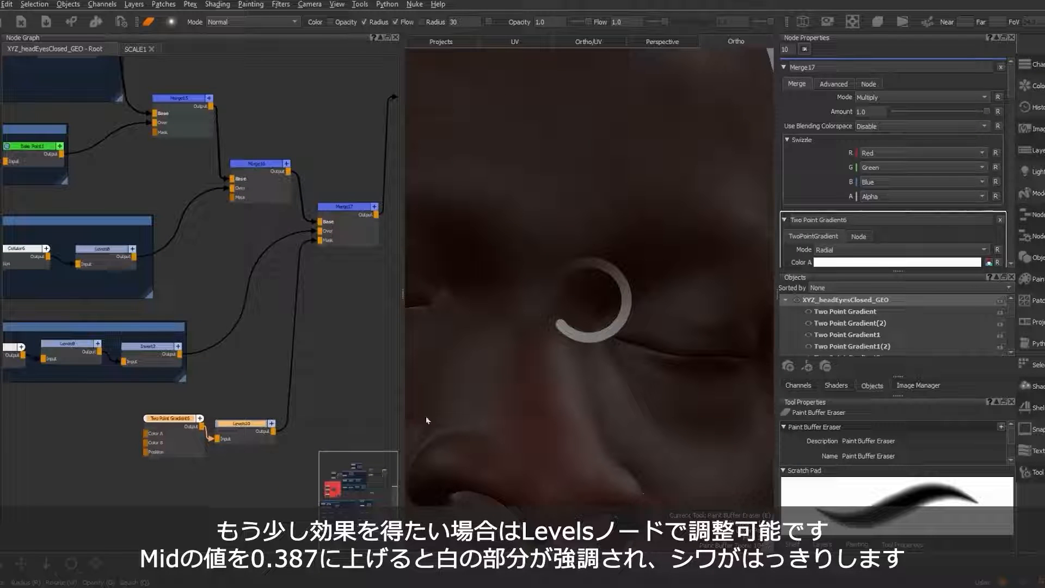
Step: Preview the mask's Levels node on the head and set its input Mid to 0.387
double_click(241, 426)
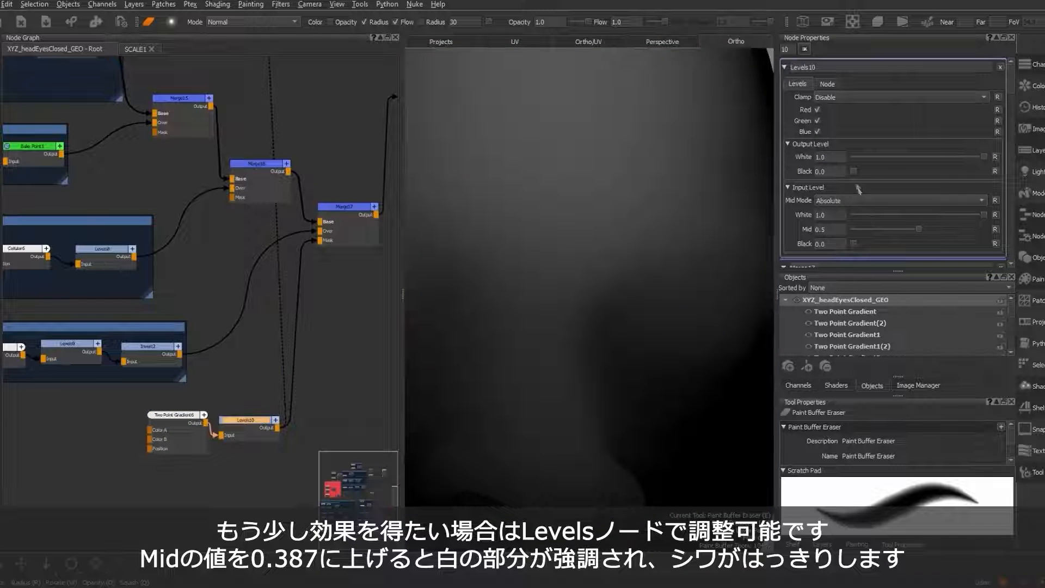
drag(866, 171, 864, 170)
key(ctrl+z)
drag(919, 229, 903, 229)
key(ctrl+z)
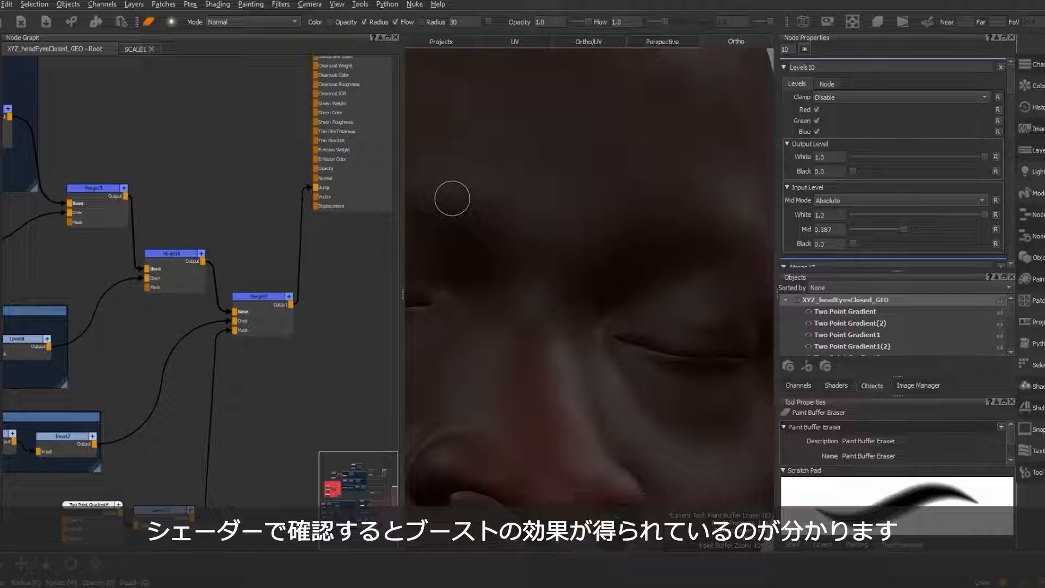
Step: Examine the boosted wrinkles on the shaded forehead, eyes and face from several angles
alt+middle_drag(707, 288, 772, 256)
alt+right_drag(530, 221, 606, 227)
alt+middle_drag(474, 182, 679, 281)
mouse_move(679, 281)
alt+right_down()
mouse_move(627, 264)
mouse_move(643, 261)
alt+right_up()
alt+drag(634, 269, 662, 261)
alt+drag(576, 165, 584, 203)
alt+right_drag(583, 203, 665, 205)
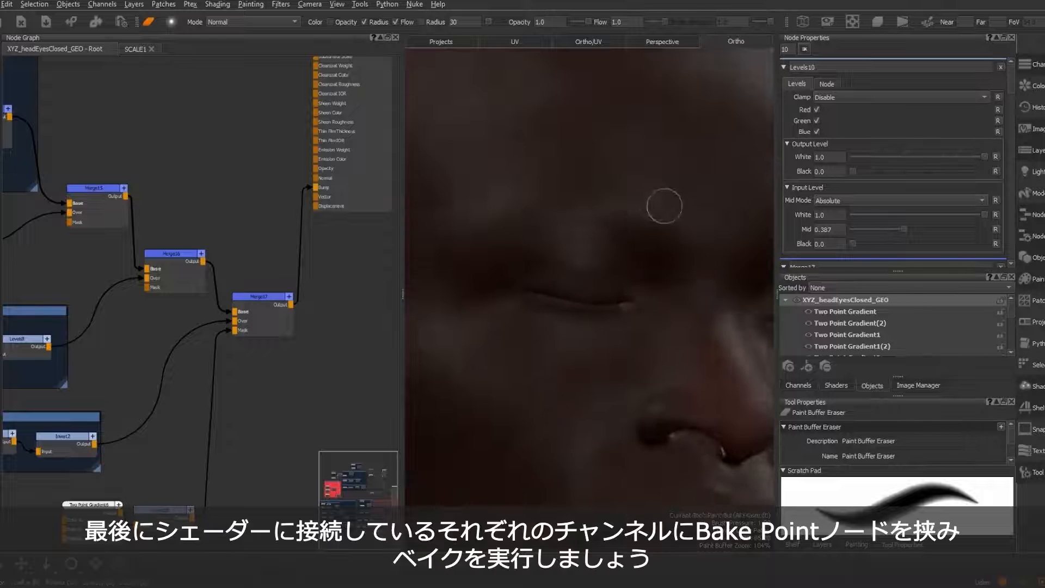
alt+middle_drag(664, 205, 530, 261)
alt+right_drag(530, 261, 575, 266)
alt+drag(575, 265, 599, 252)
alt+middle_drag(599, 252, 657, 182)
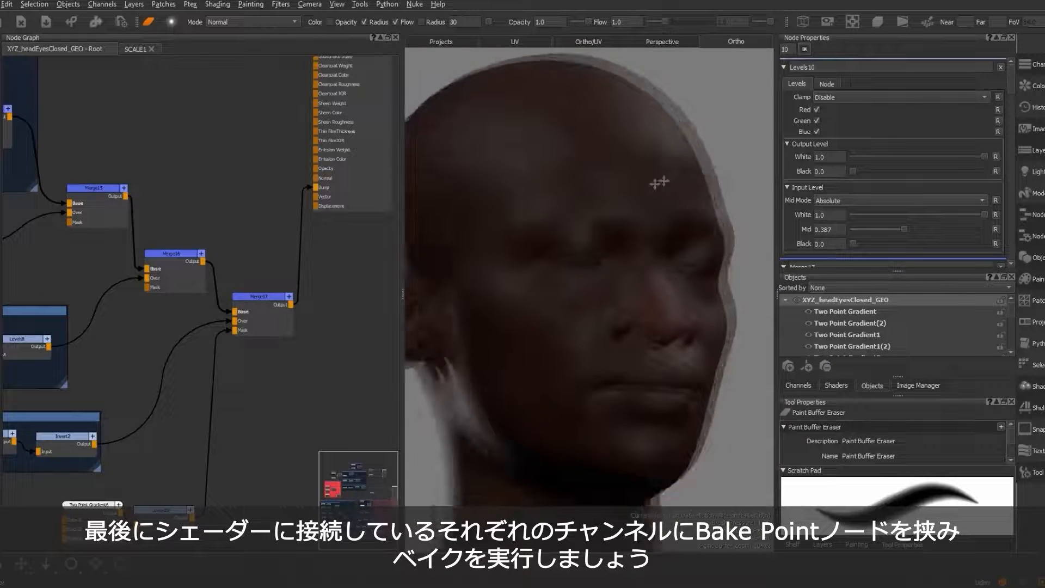
alt+drag(658, 182, 644, 180)
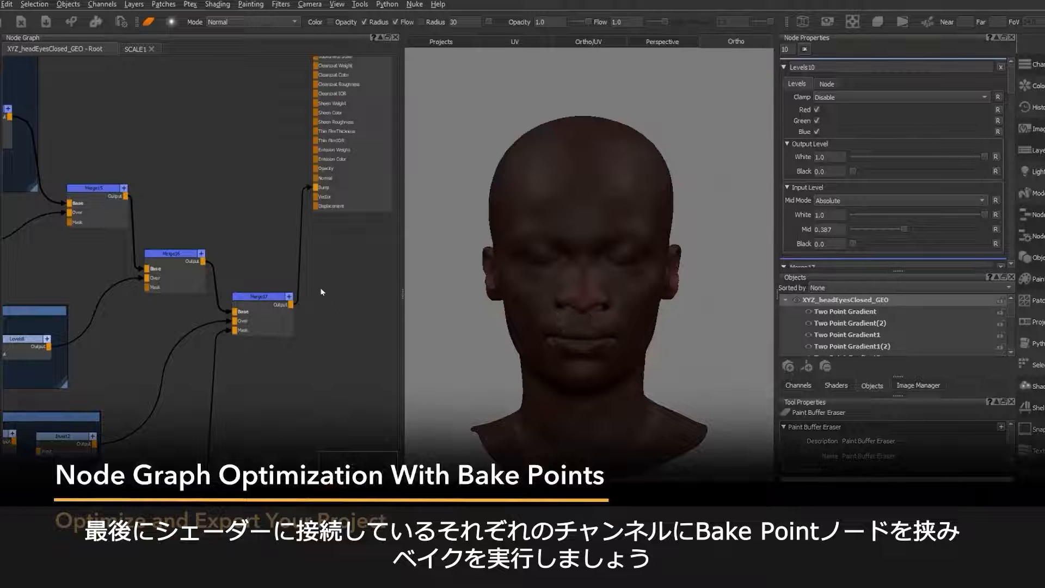
Step: Insert a Bake Point between the last Merge and the shader's Bump input and bake it
key(Tab)
text(bake)
key(Return)
click(505, 367)
drag(347, 296, 260, 182)
double_click(260, 182)
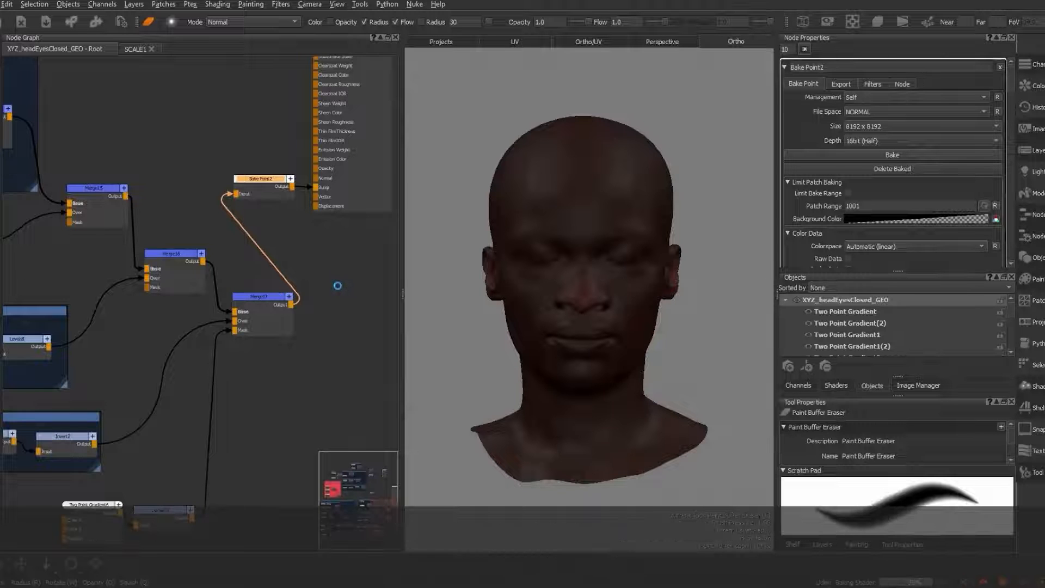
Step: Insert a Bake Point between the Levels node above the bump network and the shader, bake it, and align it near the shader
middle_drag(231, 133, 276, 329)
middle_drag(222, 240, 253, 313)
click(253, 313)
key(Tab)
text(bake)
key(Return)
click(498, 361)
drag(276, 316, 319, 279)
double_click(319, 279)
click(865, 156)
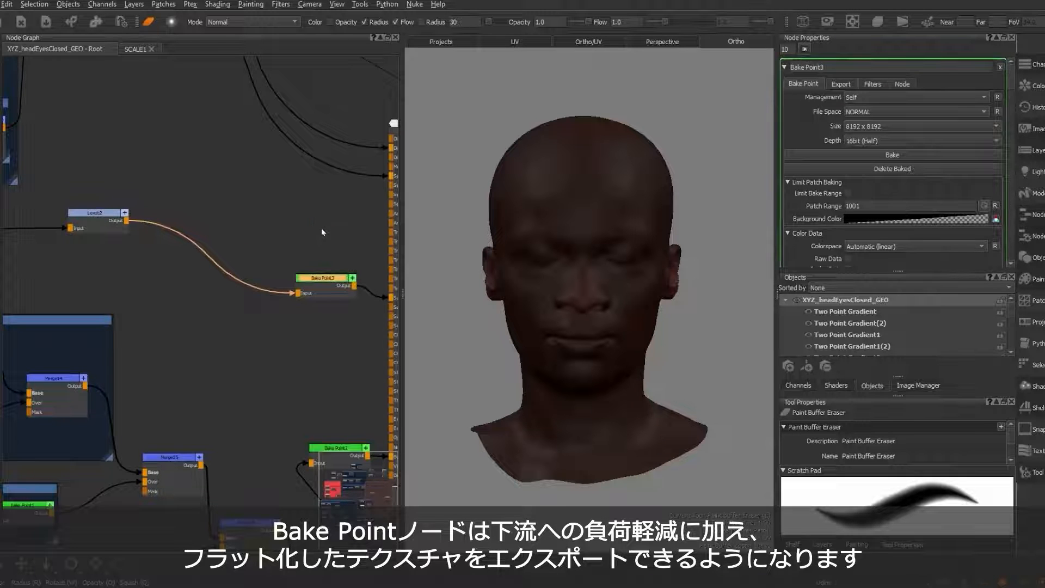
drag(324, 278, 338, 278)
Step: Insert another Bake Point on the shader connection just above the previous one and bake it
middle_drag(335, 228, 340, 278)
click(286, 246)
key(Tab)
text(bake point)
key(Return)
click(496, 361)
drag(325, 251, 344, 220)
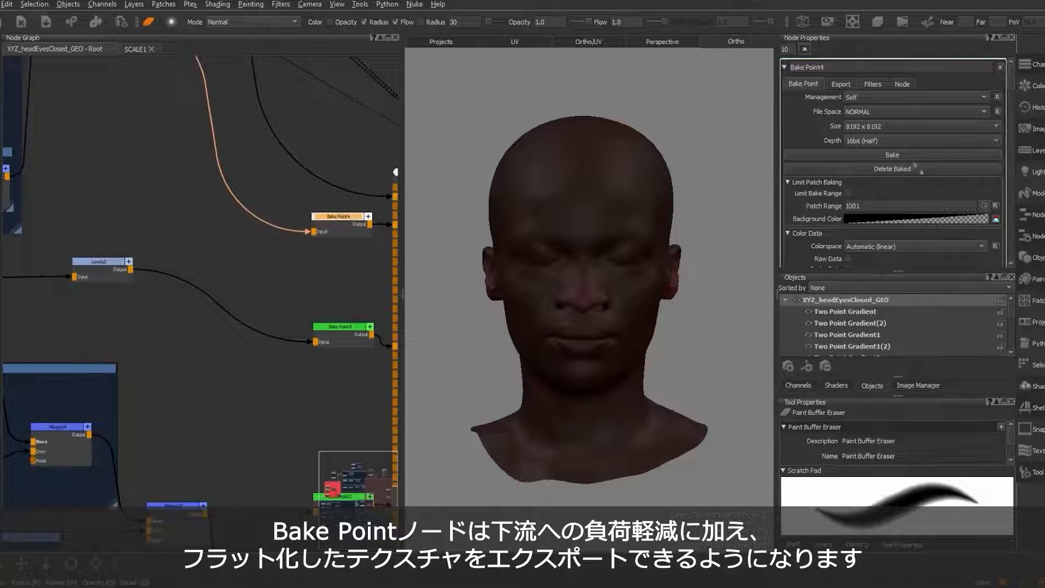
click(275, 184)
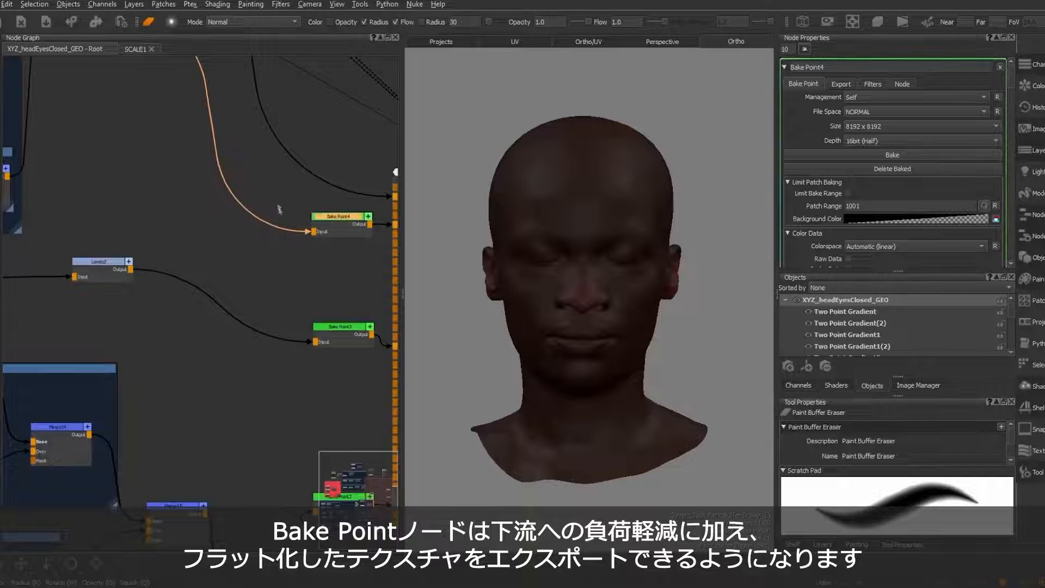
key(Tab)
text(bak)
click(326, 207)
key(Escape)
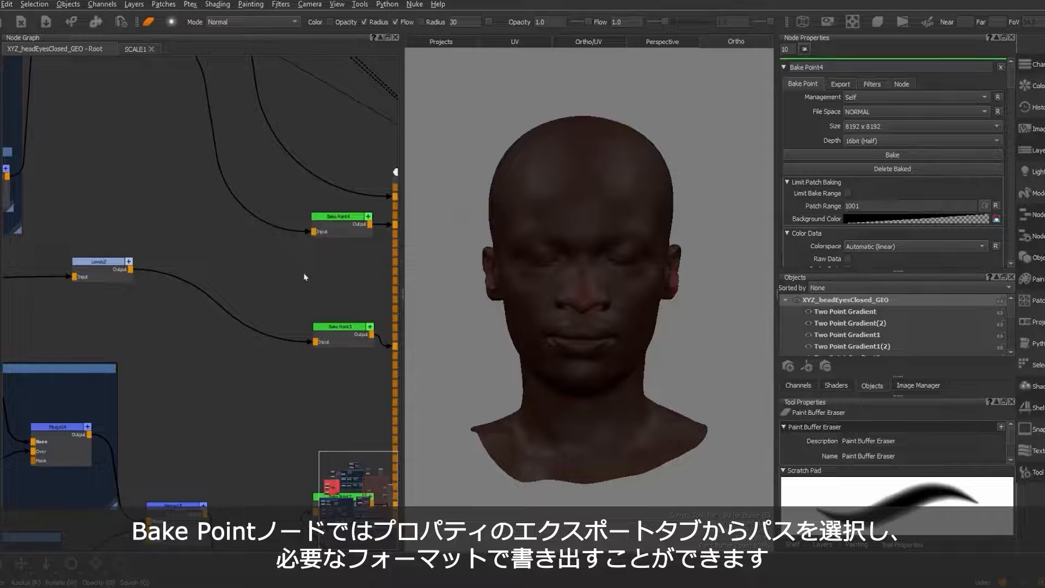
Step: Add a Bake Point and insert it into the connection feeding the Arnold shader's Diffuse Color input, just above the Specular Weight Bake Point
scroll(296, 265, down, 3)
scroll(280, 280, up, 5)
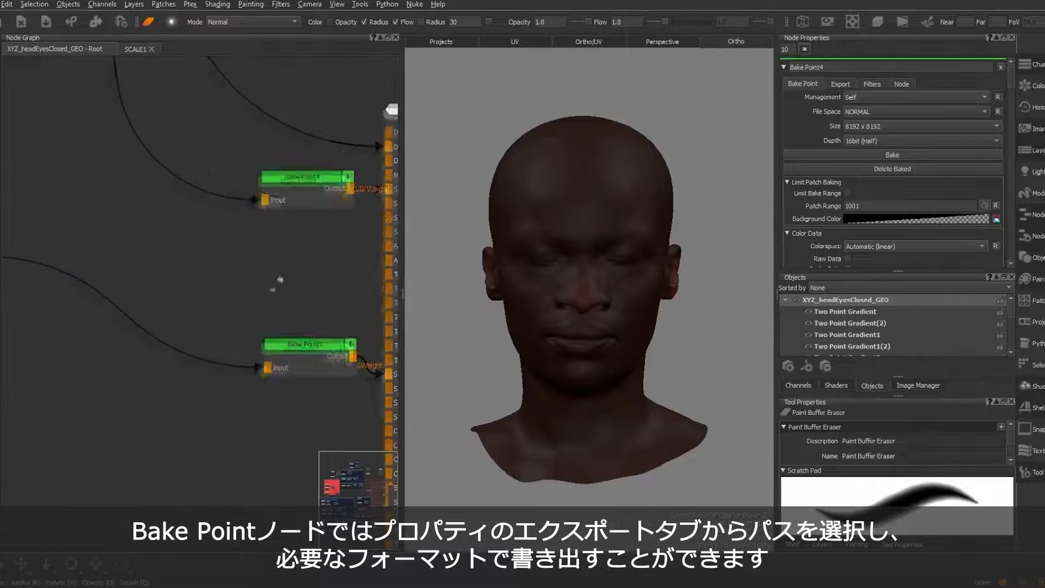
middle_drag(280, 279, 232, 336)
key(Tab)
text(Bake Point)
key(Return)
click(505, 360)
drag(268, 333, 254, 193)
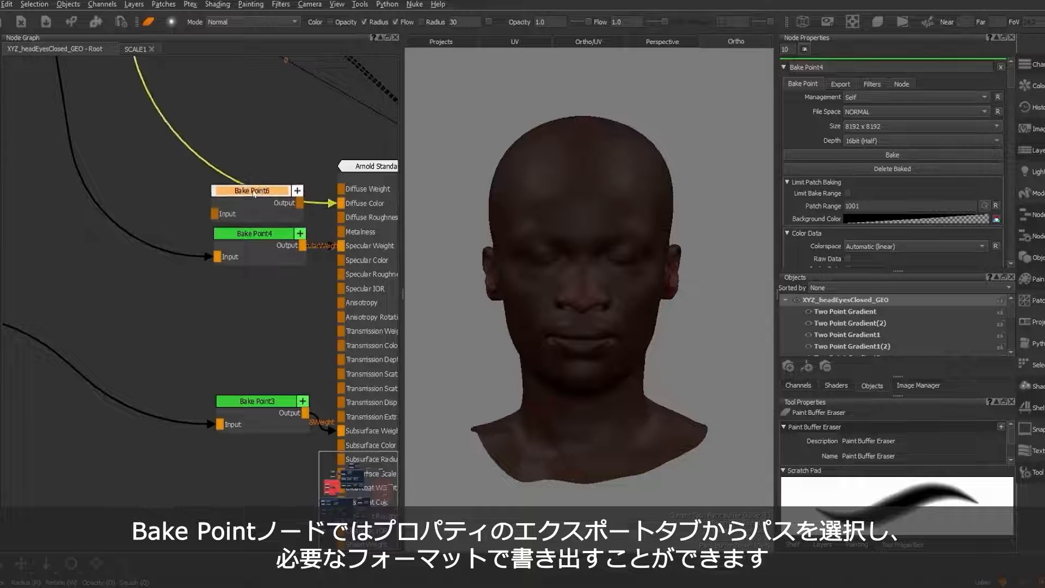
Step: Open the disk export path options for the Diffuse Color Bake Point
scroll(223, 245, up, 3)
click(222, 245)
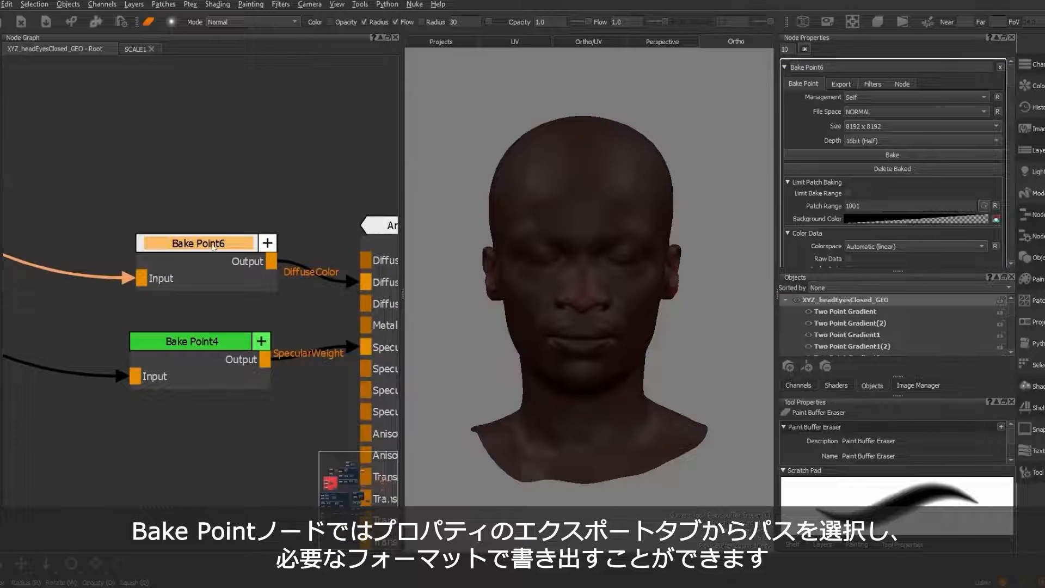
click(841, 84)
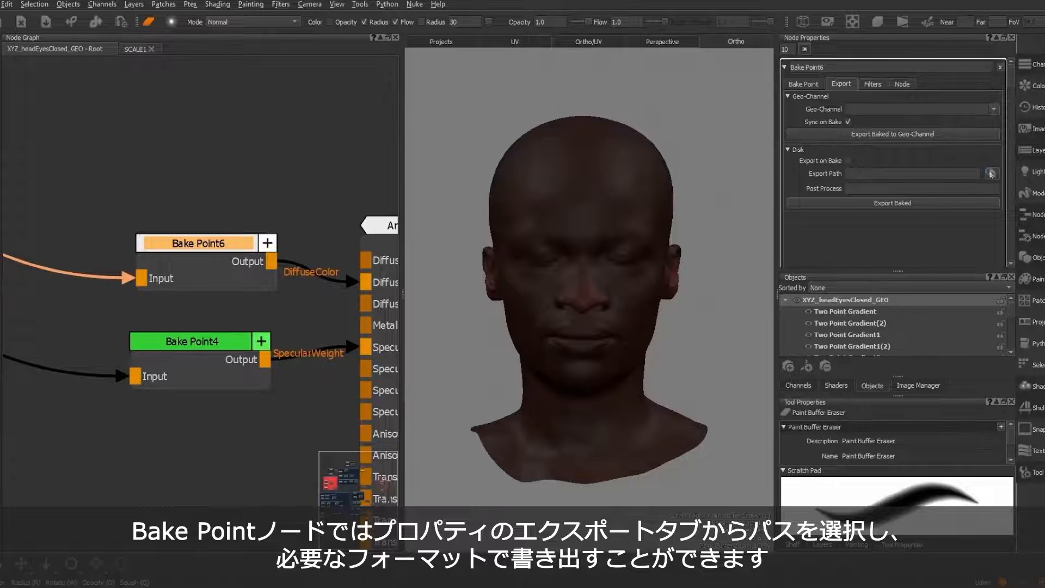
click(992, 174)
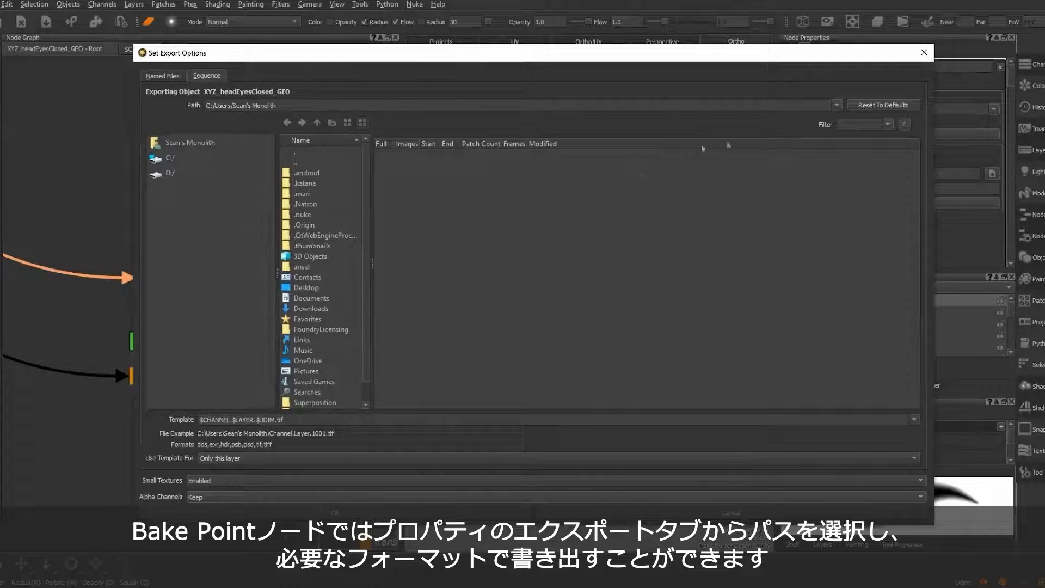